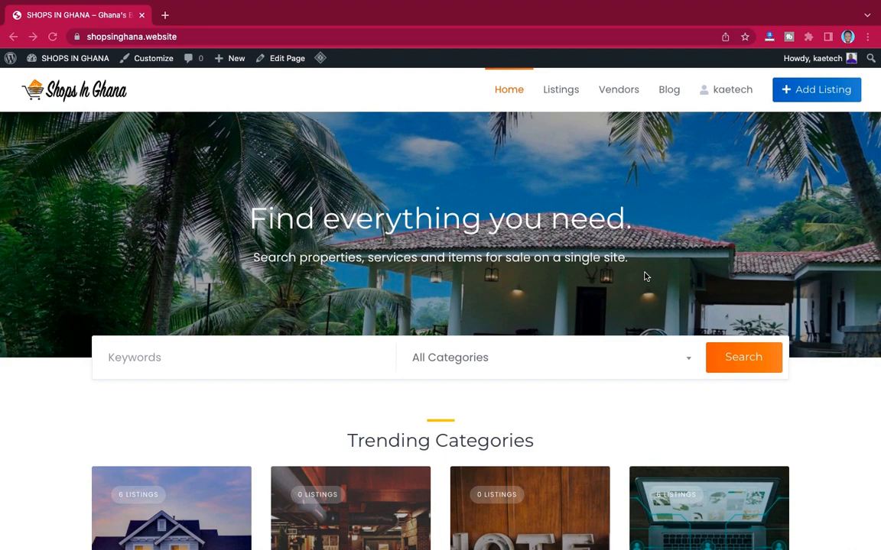
# Look over the Shops In Ghana home page, from the hero banner through the categories and recent listings to the footer.
pyautogui.scroll(-10, 645, 276)
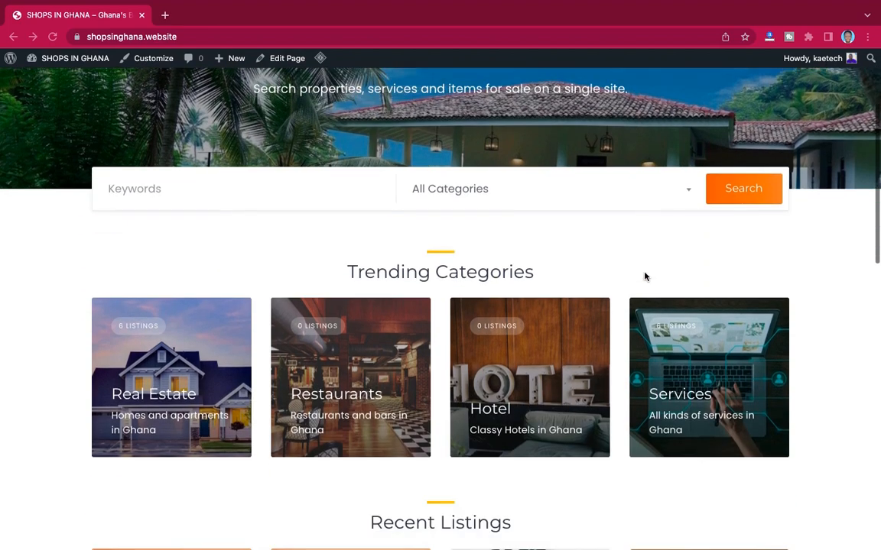
pyautogui.scroll(-3, 645, 276)
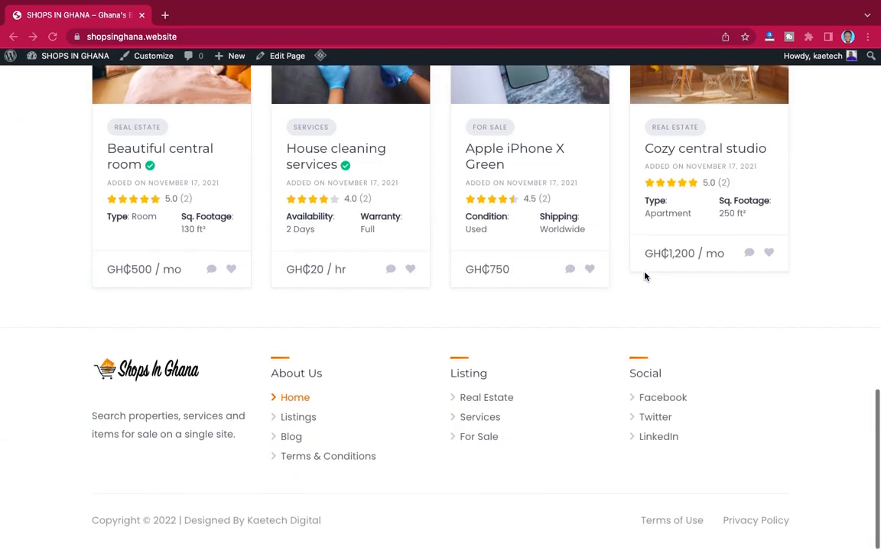
pyautogui.scroll(15, 644, 276)
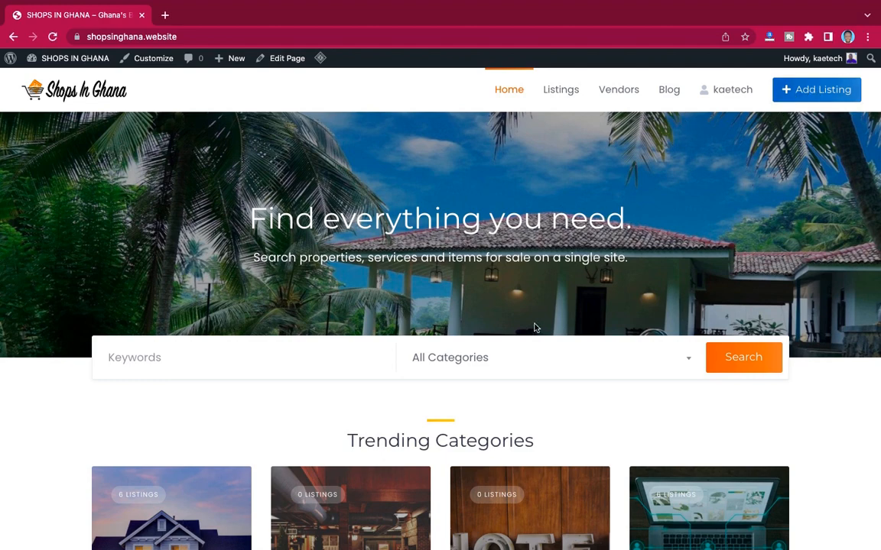
pyautogui.scroll(-5, 591, 409)
pyautogui.scroll(5, 592, 409)
pyautogui.scroll(-10, 508, 169)
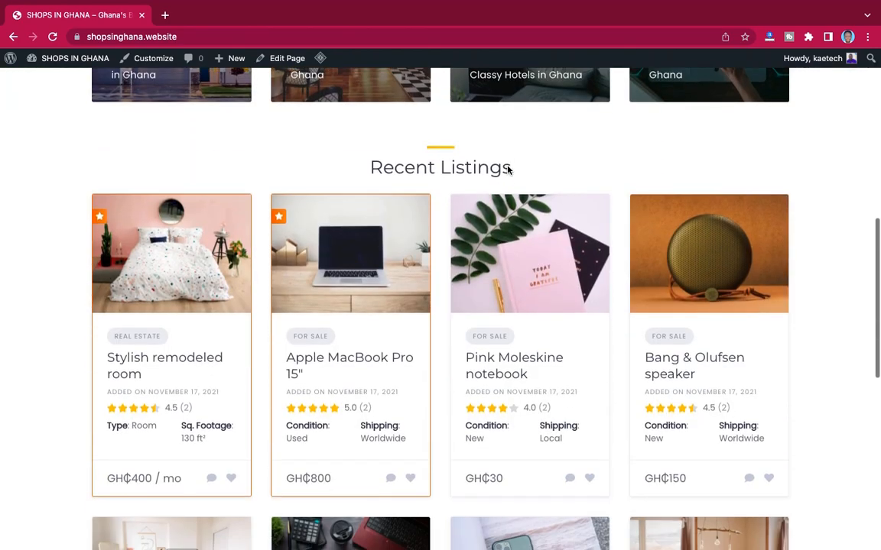
pyautogui.scroll(10, 508, 170)
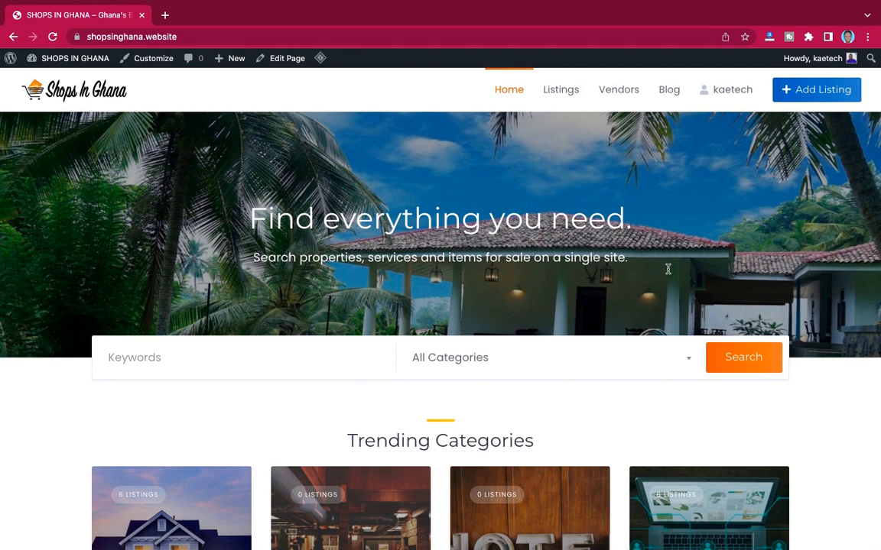
pyautogui.scroll(-10, 596, 348)
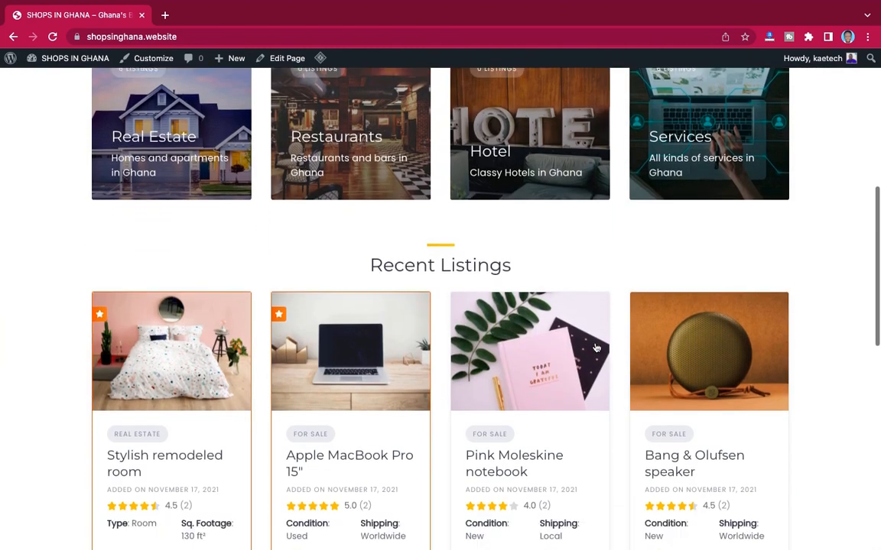
pyautogui.scroll(10, 596, 348)
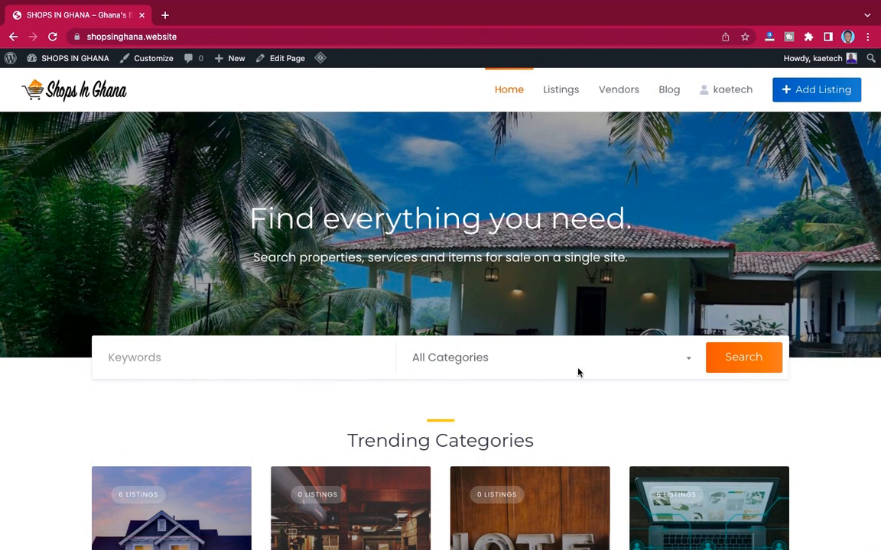
# Inspect the keyword field and the category selector of the home page's listing search.
pyautogui.click(342, 364)
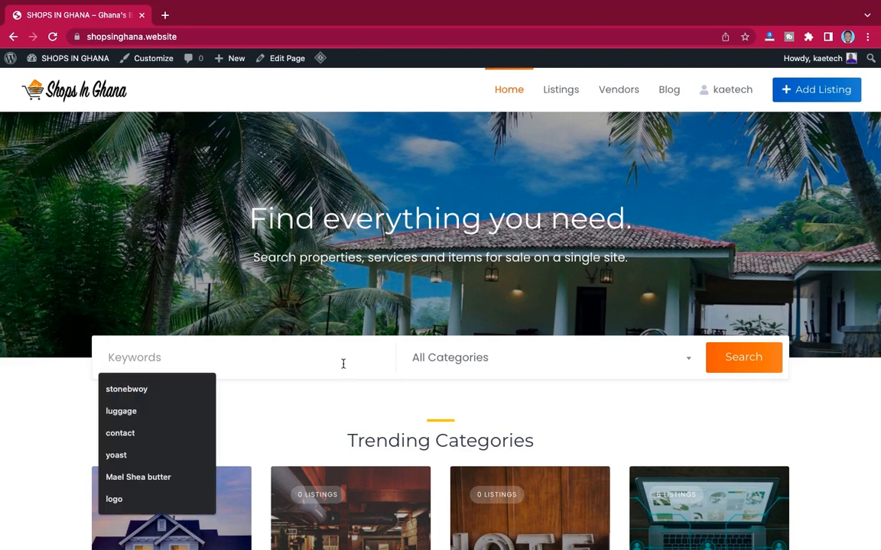
pyautogui.click(495, 370)
pyautogui.click(472, 321)
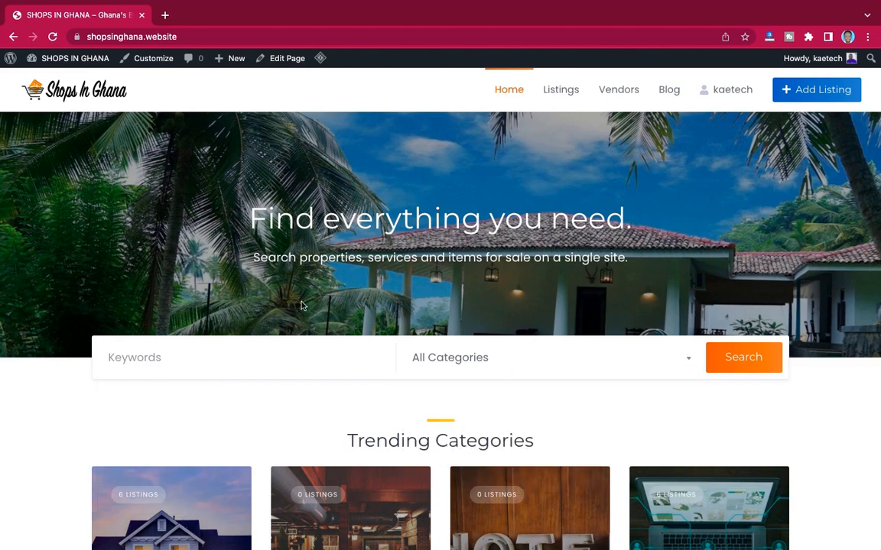
# Examine the rest of the home page down to the About Us, Listing and Social links in the footer.
pyautogui.scroll(-8, 412, 321)
pyautogui.scroll(-7, 411, 320)
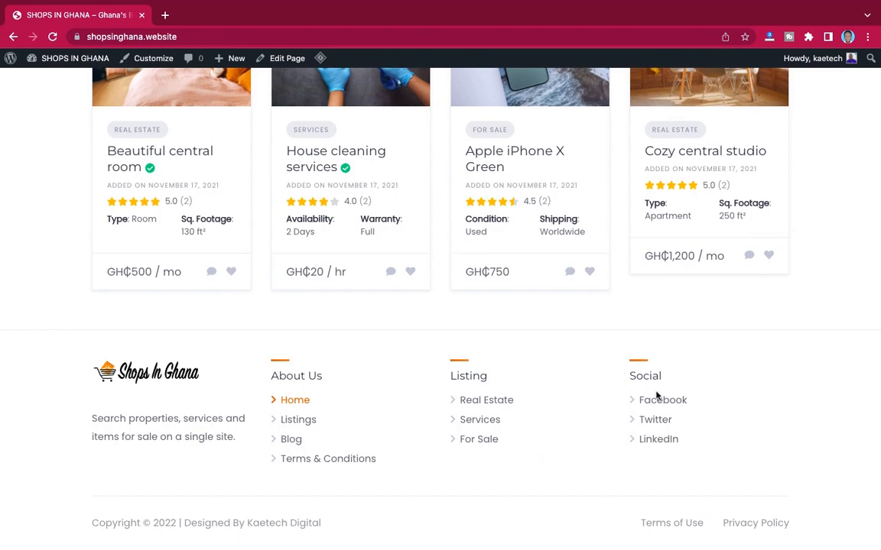
pyautogui.scroll(7, 575, 491)
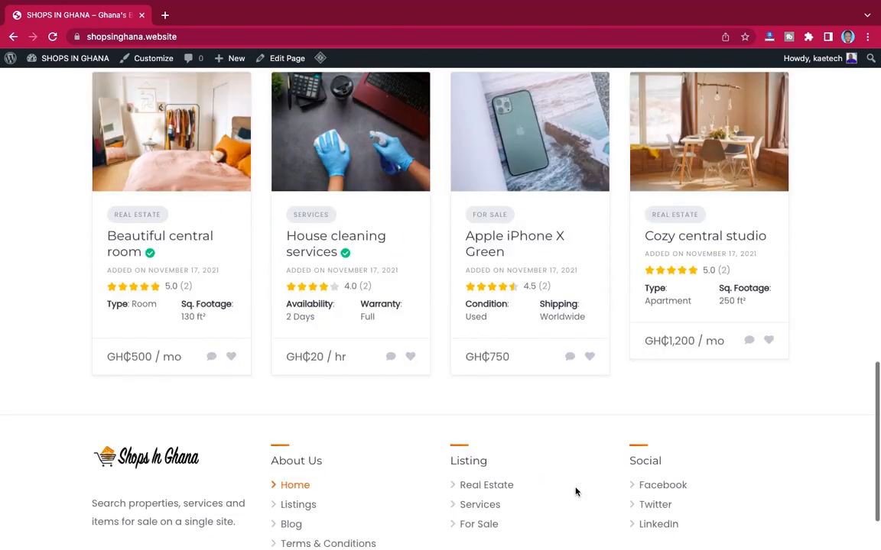
pyautogui.scroll(6, 575, 487)
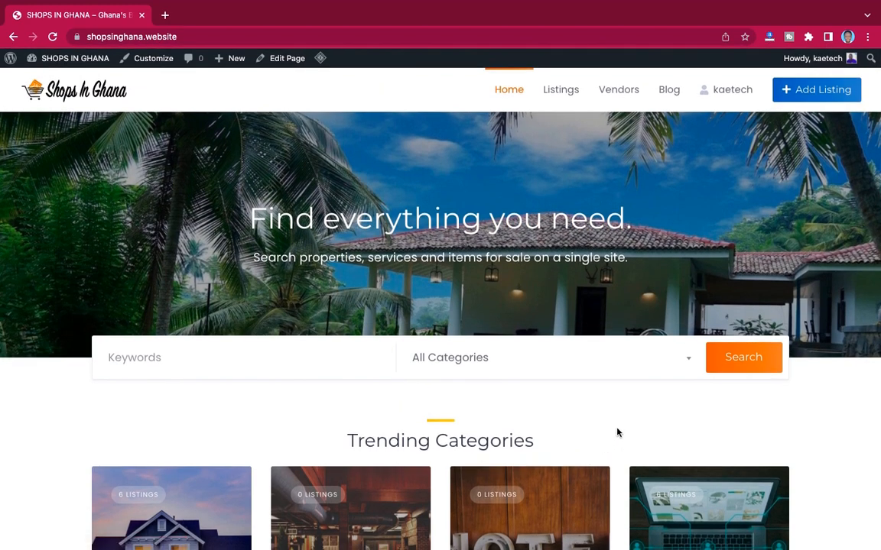
pyautogui.scroll(-15, 616, 432)
pyautogui.scroll(15, 617, 432)
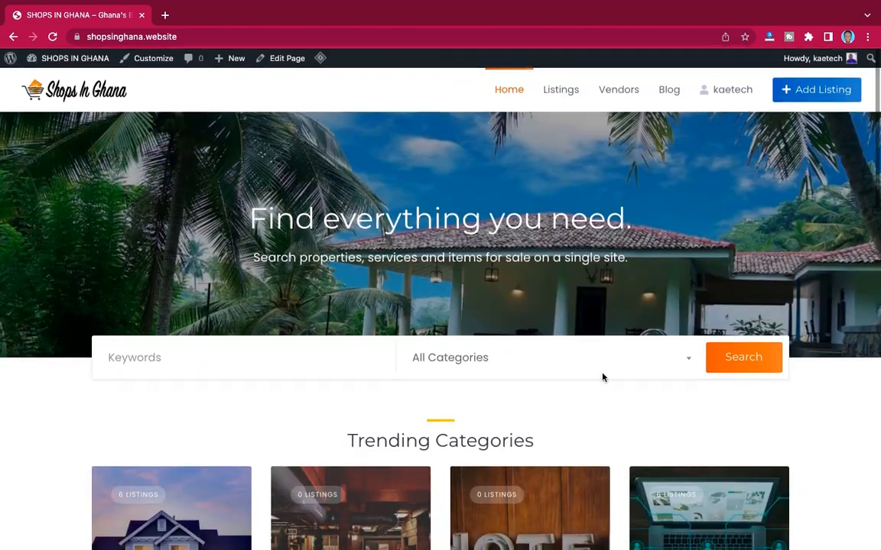
pyautogui.scroll(-10, 522, 254)
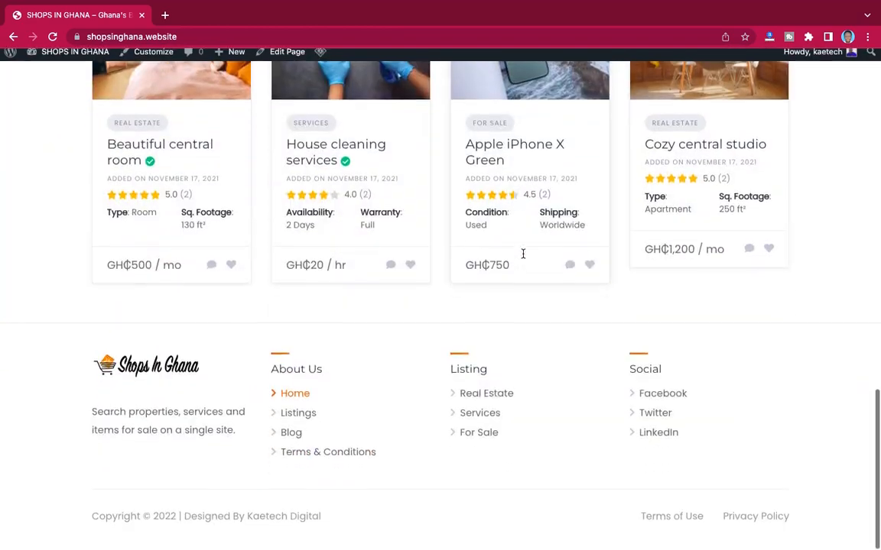
pyautogui.scroll(15, 523, 256)
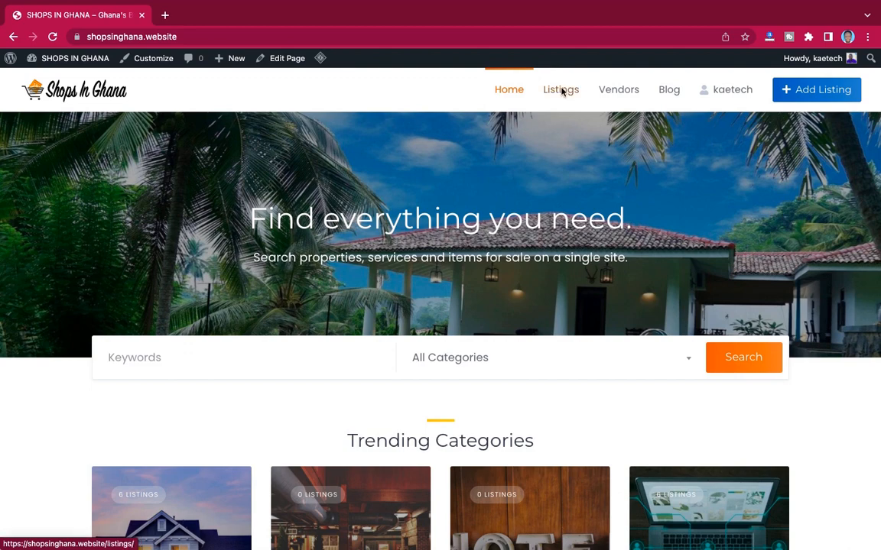
# Review the home page's layout section by section: search bar, Trending Categories, Recent Listings and footer.
pyautogui.scroll(-2, 543, 218)
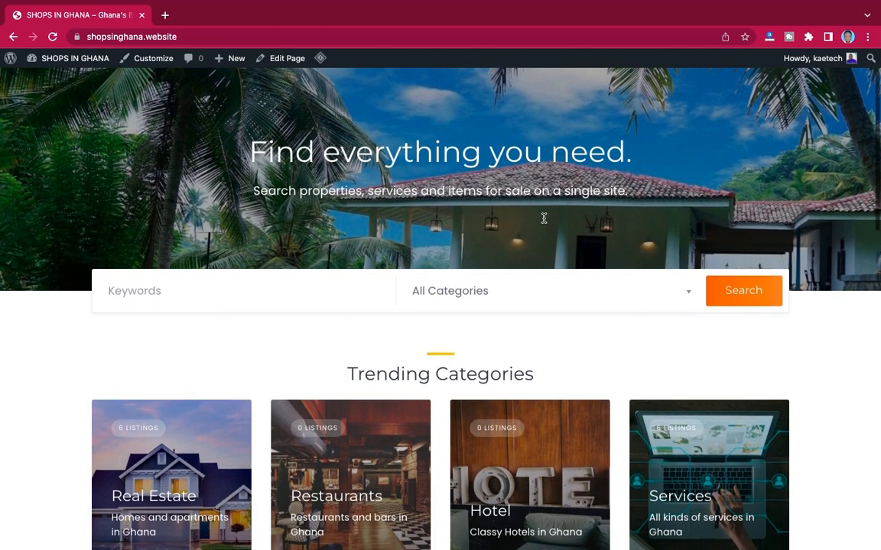
pyautogui.scroll(1, 544, 218)
pyautogui.scroll(1, 544, 218)
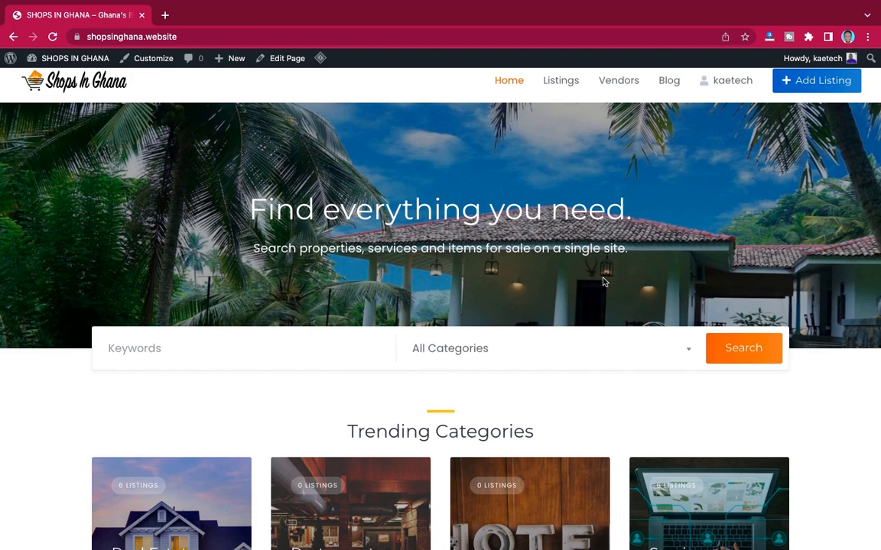
pyautogui.scroll(-3, 602, 282)
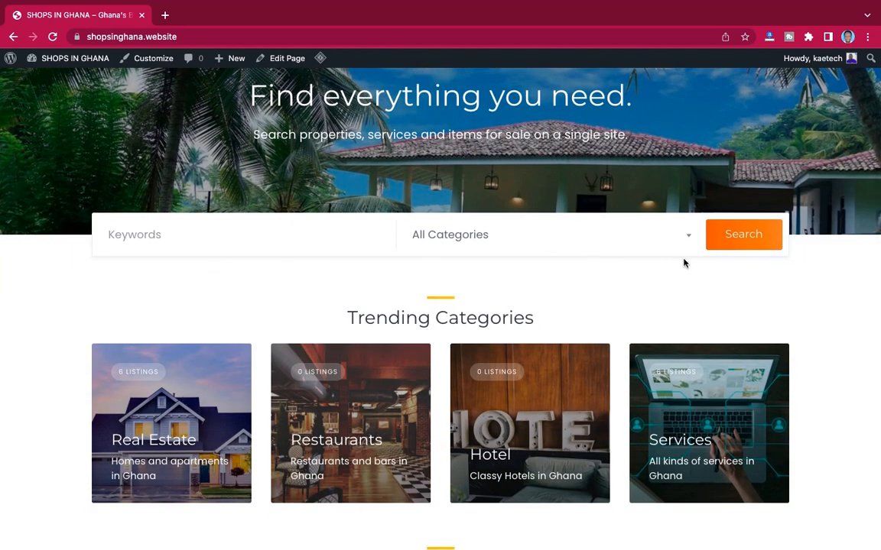
pyautogui.scroll(-5, 572, 319)
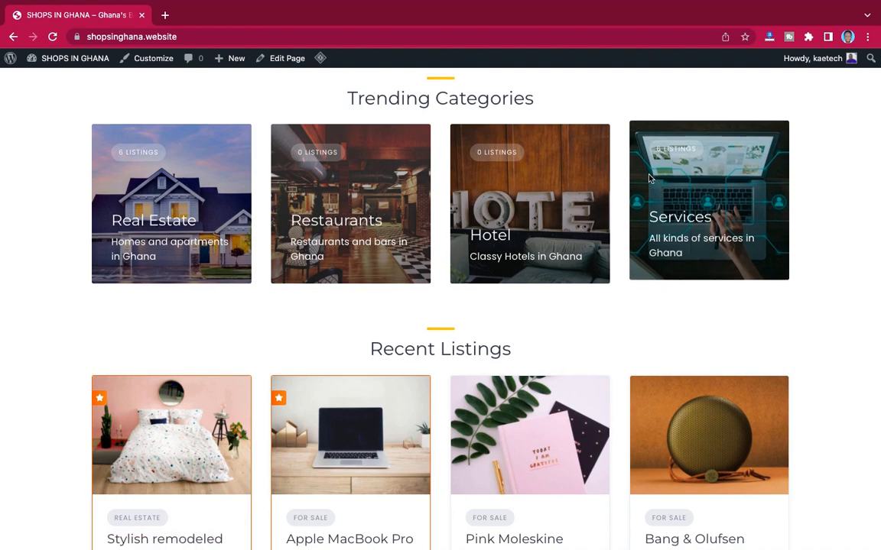
pyautogui.scroll(-5, 599, 261)
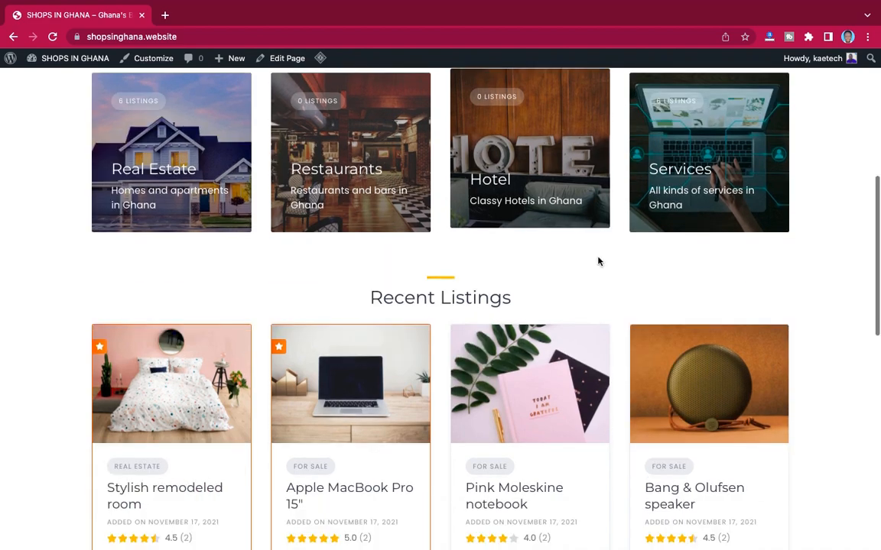
pyautogui.scroll(2, 600, 261)
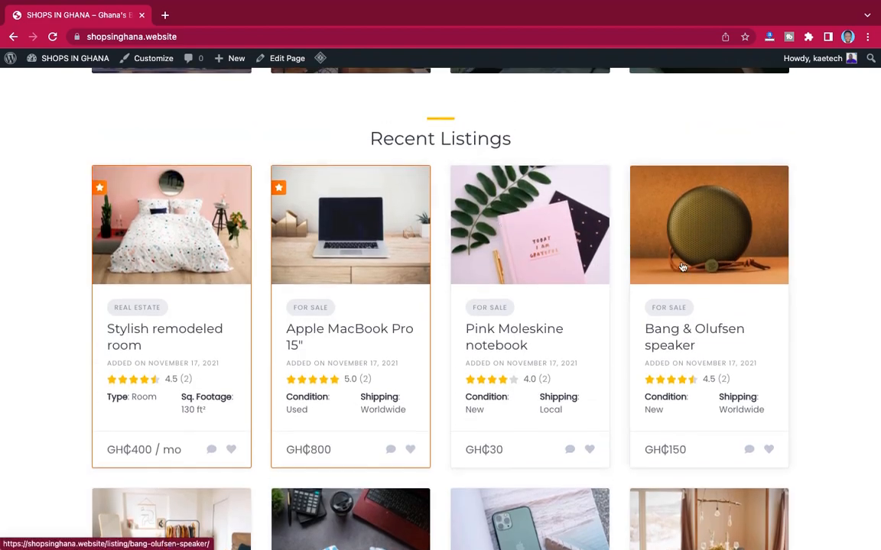
pyautogui.scroll(-5, 611, 383)
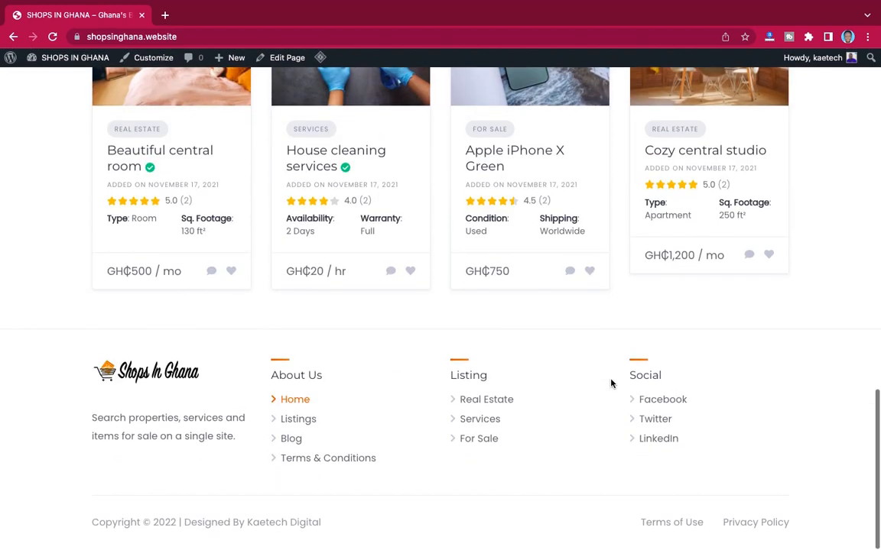
pyautogui.scroll(10, 611, 383)
pyautogui.scroll(4, 611, 383)
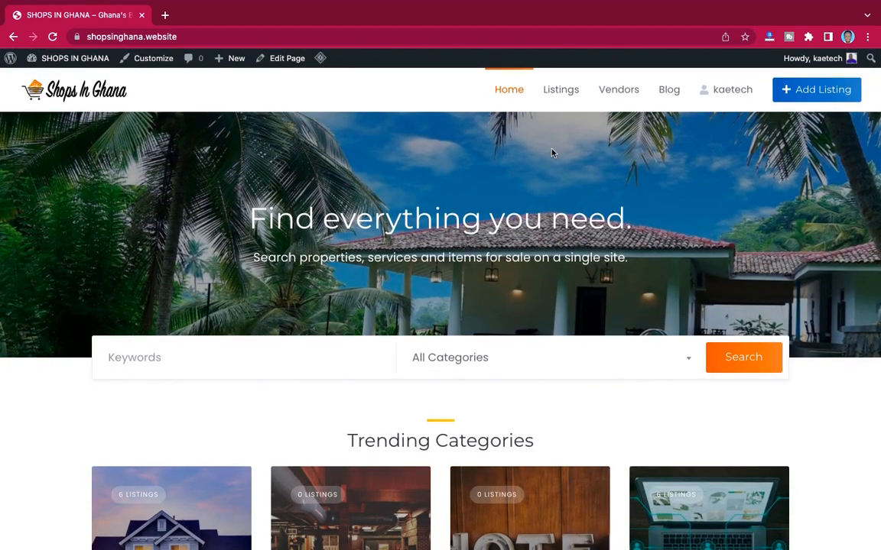
# Open the Listings page and look through its search, filter and sorting options and the listing cards.
pyautogui.click(563, 91)
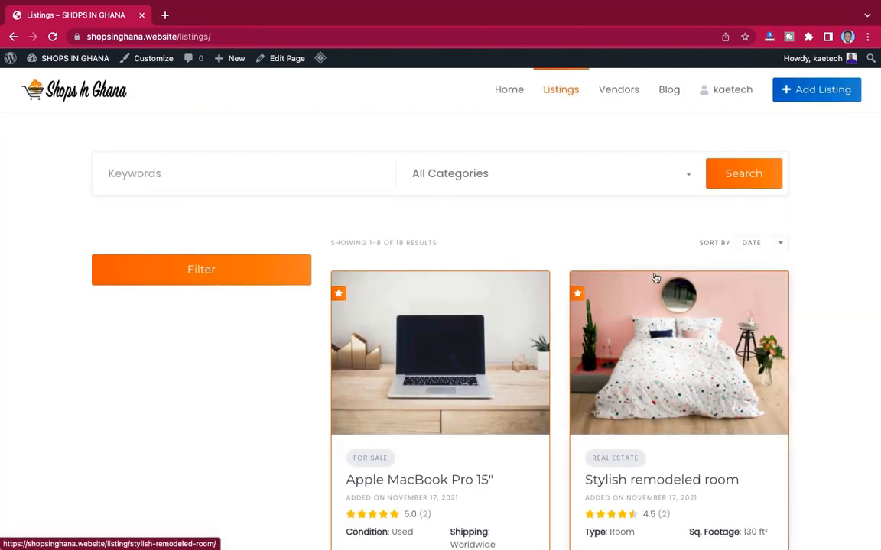
pyautogui.scroll(-2, 655, 278)
pyautogui.scroll(-5, 655, 278)
pyautogui.scroll(6, 655, 279)
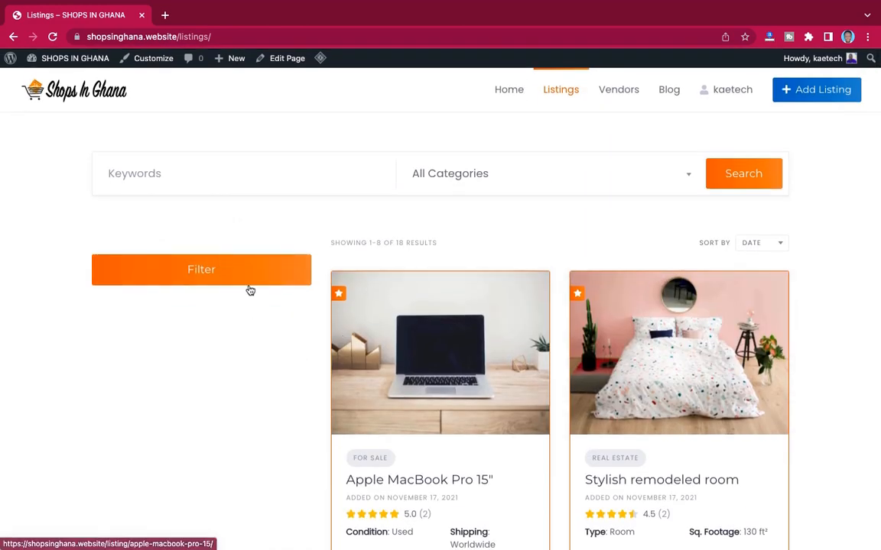
pyautogui.scroll(-5, 560, 359)
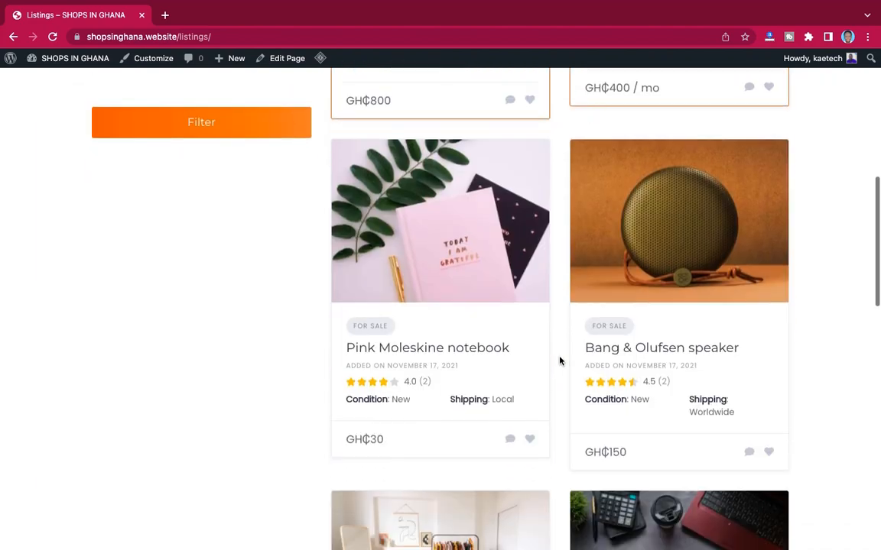
pyautogui.scroll(-6, 560, 360)
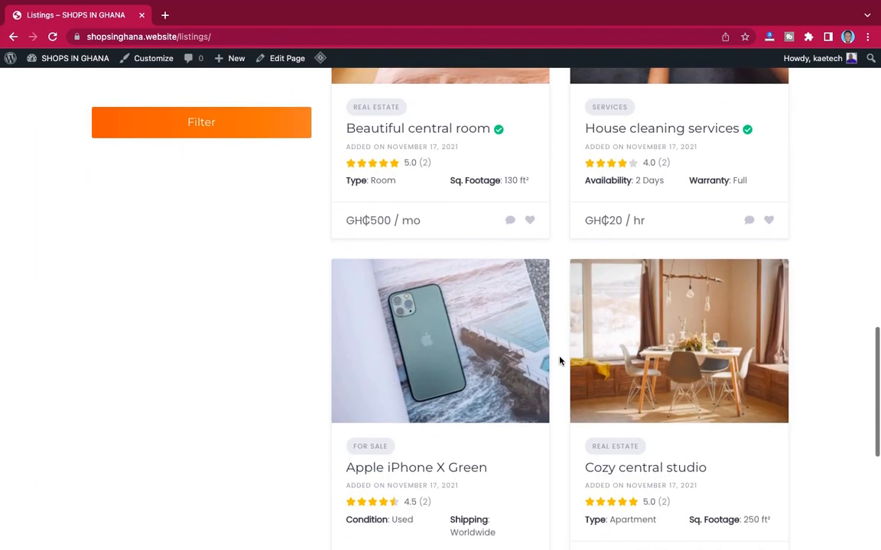
pyautogui.scroll(-4, 560, 361)
pyautogui.scroll(15, 560, 361)
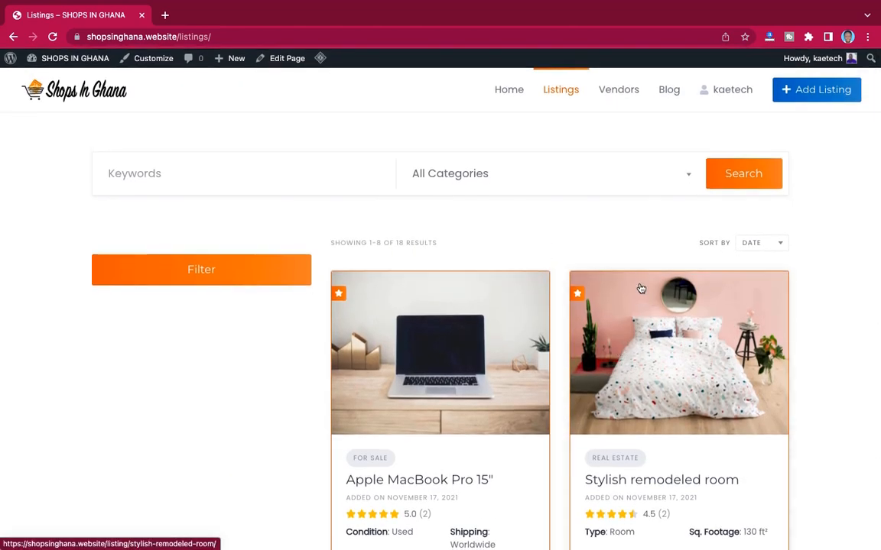
# Open the Vendors page and look over the vendor cards.
pyautogui.click(617, 90)
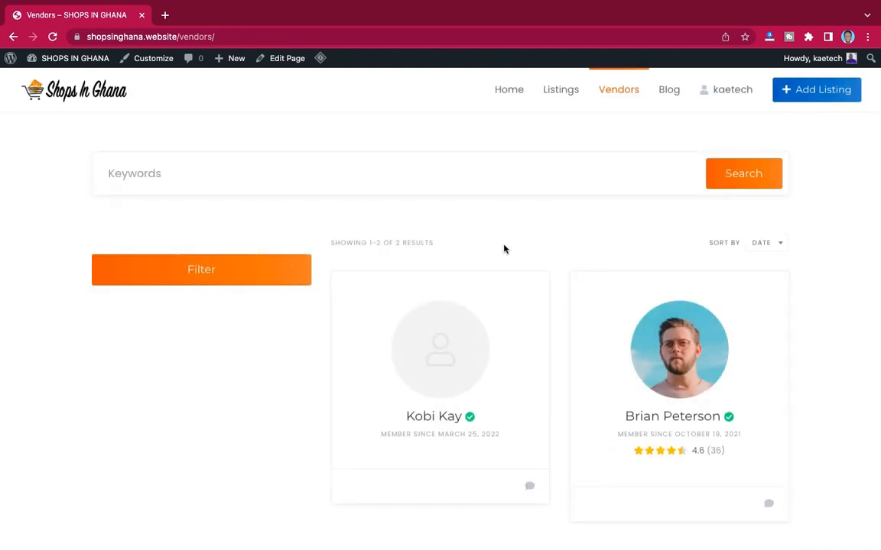
pyautogui.scroll(-3, 610, 443)
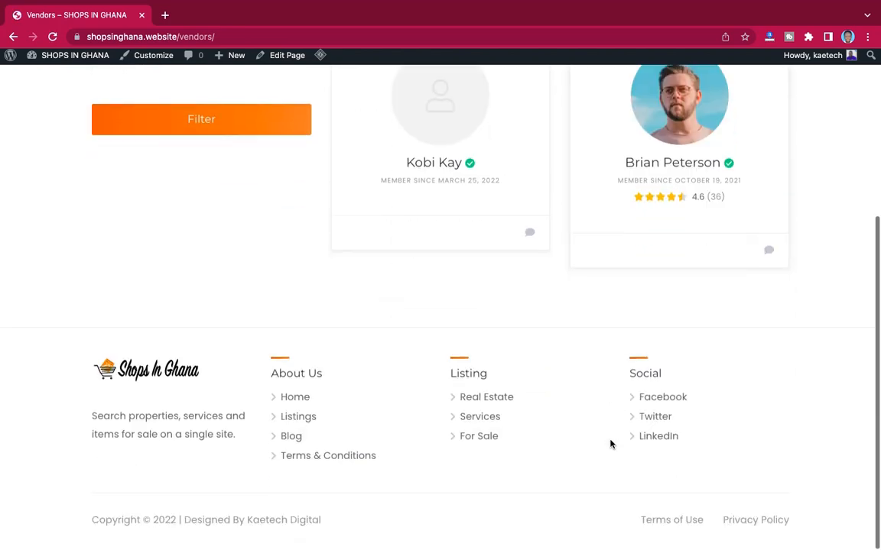
pyautogui.scroll(3, 610, 443)
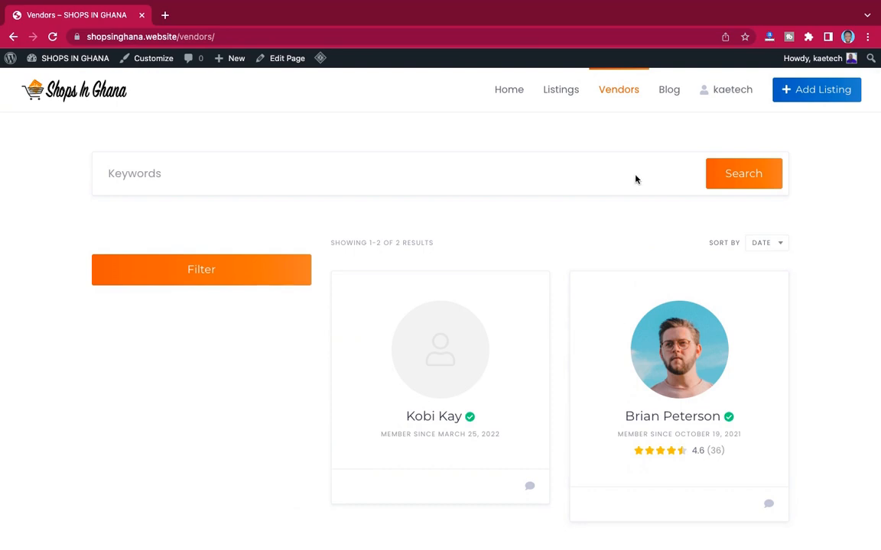
# Look through the Blog page's posts and sidebar, and return to the home page.
pyautogui.click(667, 95)
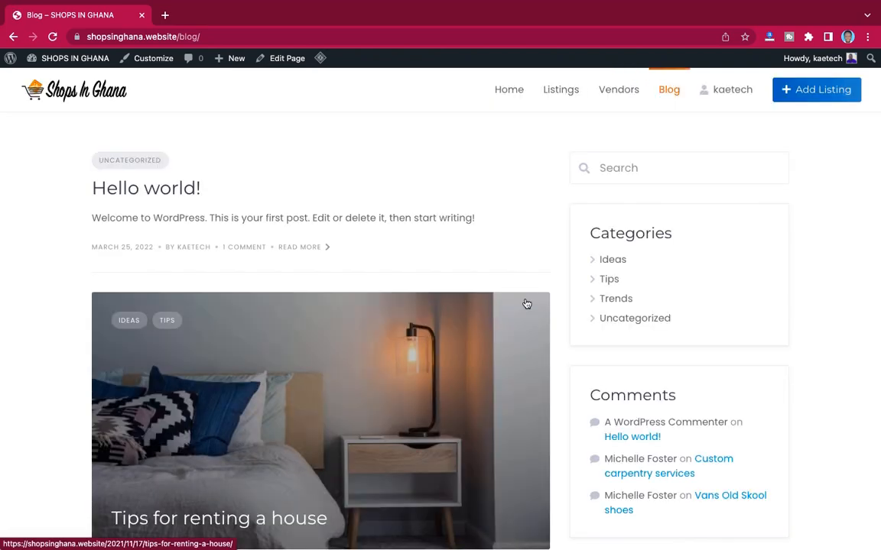
pyautogui.scroll(-12, 525, 304)
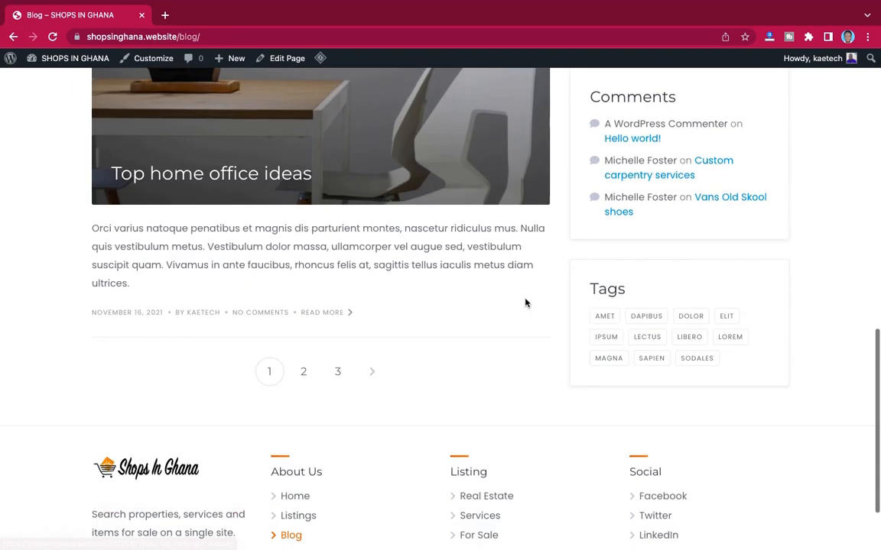
pyautogui.scroll(12, 525, 304)
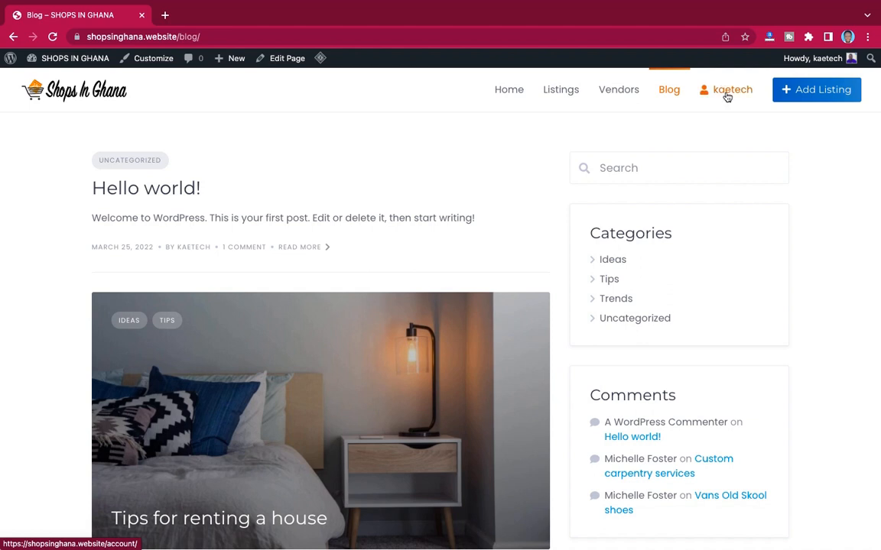
pyautogui.click(514, 93)
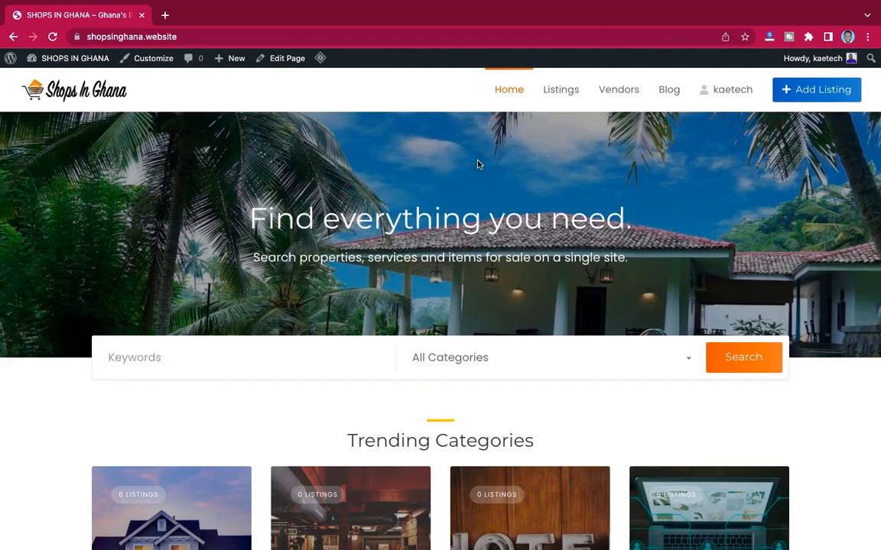
# Open the Stylish remodeled room listing from Recent Listings and look over its details, vendor card and related listings.
pyautogui.scroll(-10, 568, 437)
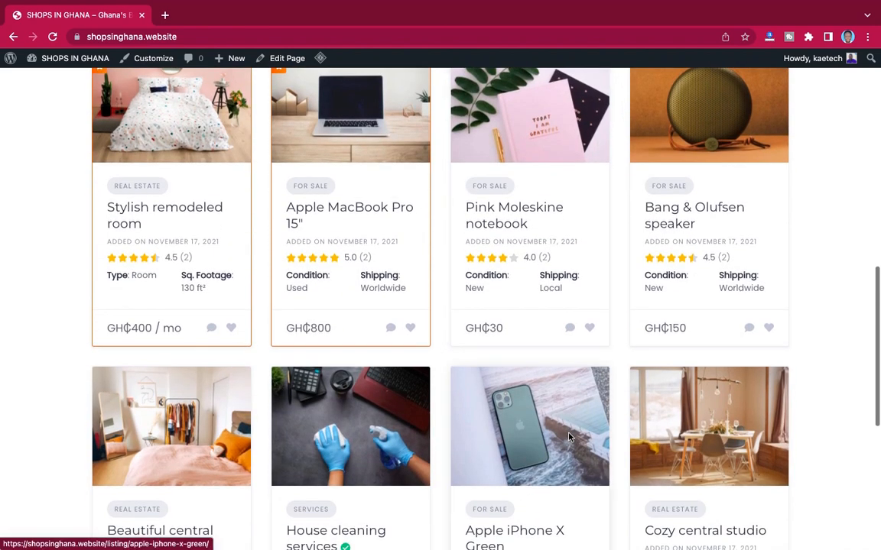
pyautogui.scroll(3, 569, 437)
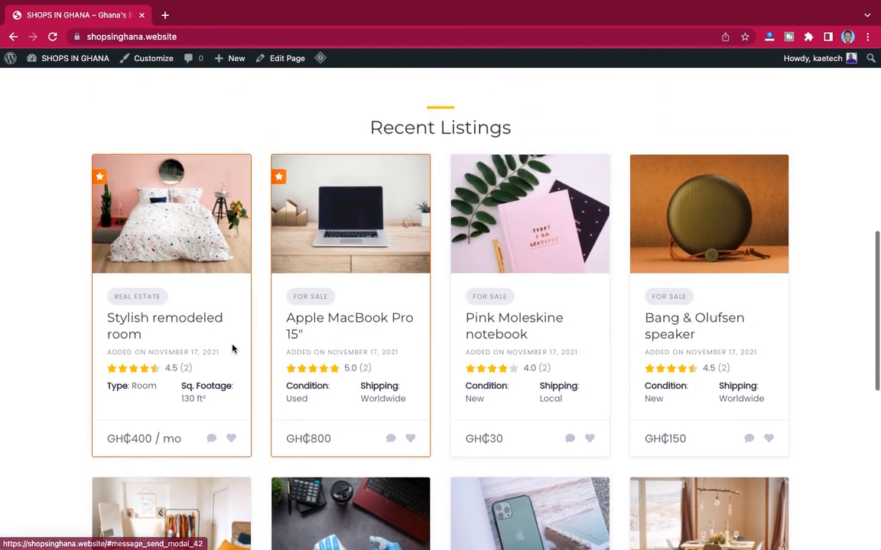
pyautogui.click(182, 318)
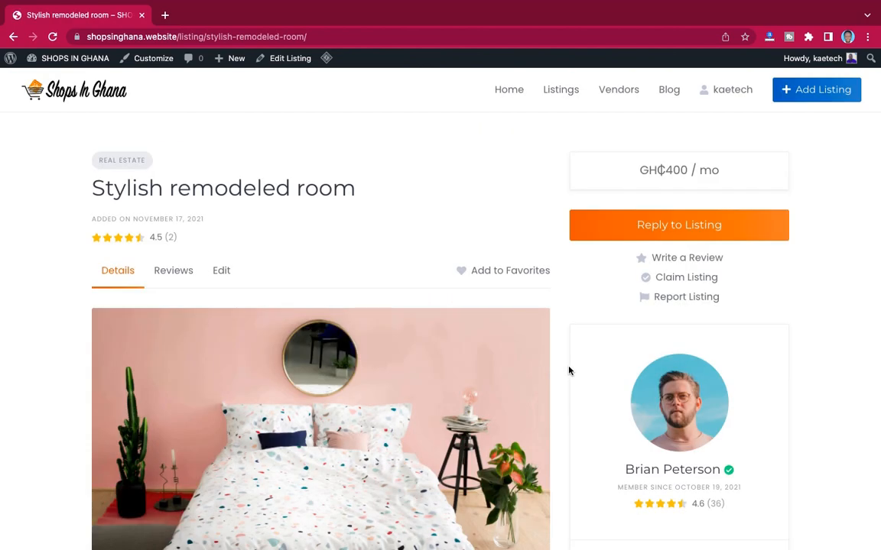
pyautogui.scroll(-7, 569, 370)
pyautogui.scroll(-6, 569, 370)
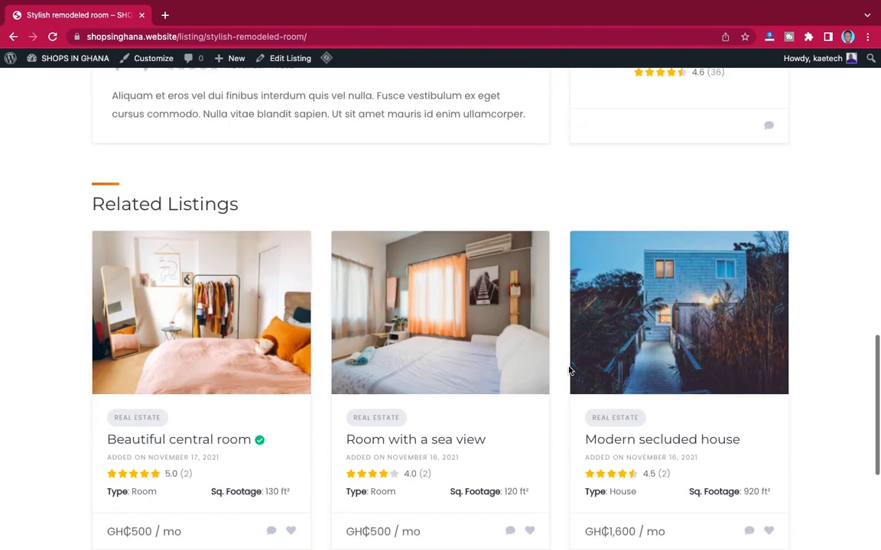
pyautogui.scroll(9, 569, 371)
pyautogui.scroll(4, 569, 370)
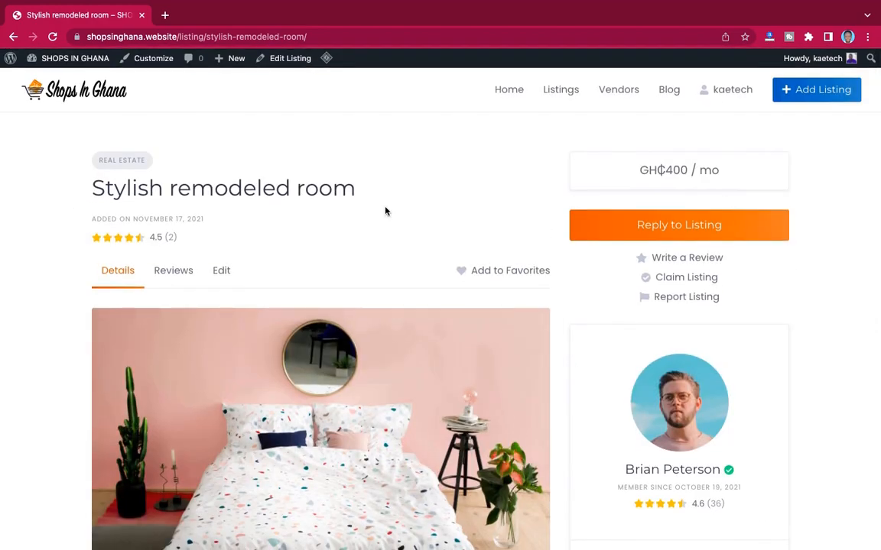
pyautogui.scroll(-3, 385, 211)
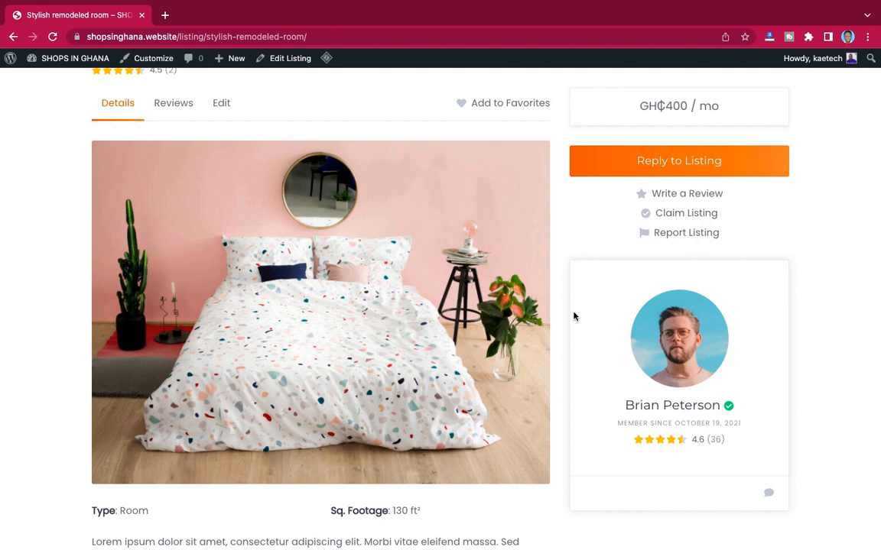
pyautogui.scroll(3, 502, 334)
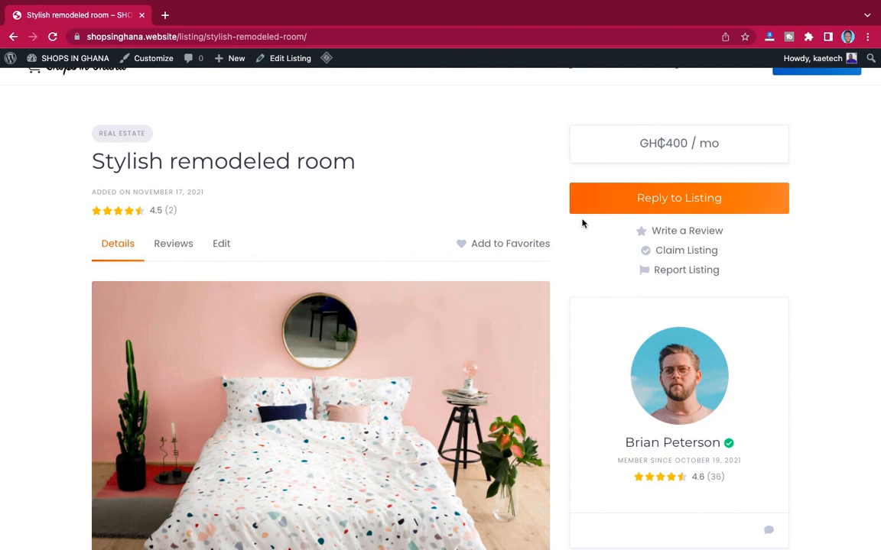
# Check the listing's Reply to Listing and Write a Review forms, closing each without submitting.
pyautogui.click(694, 206)
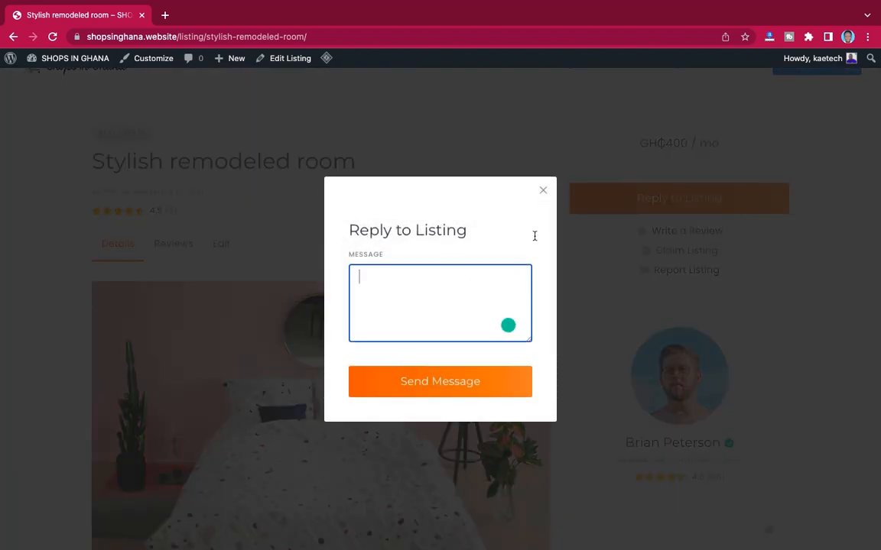
pyautogui.click(544, 191)
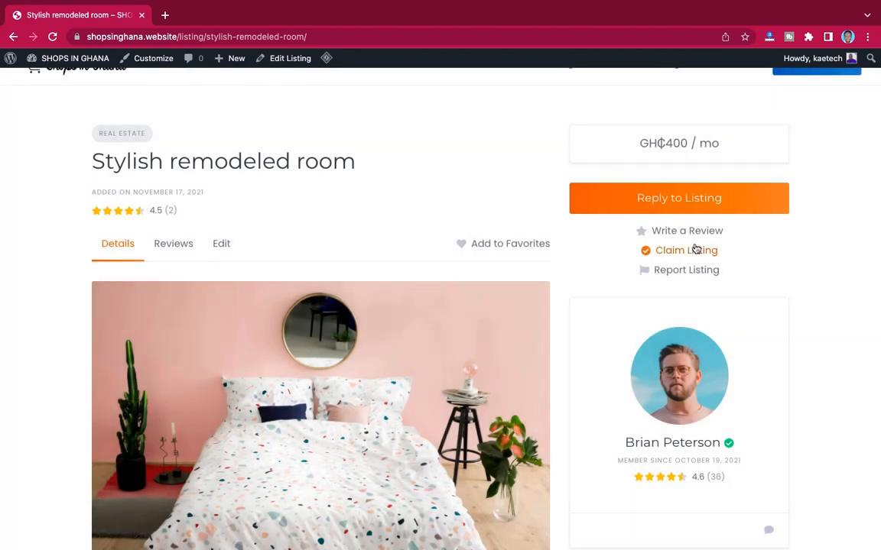
pyautogui.click(696, 233)
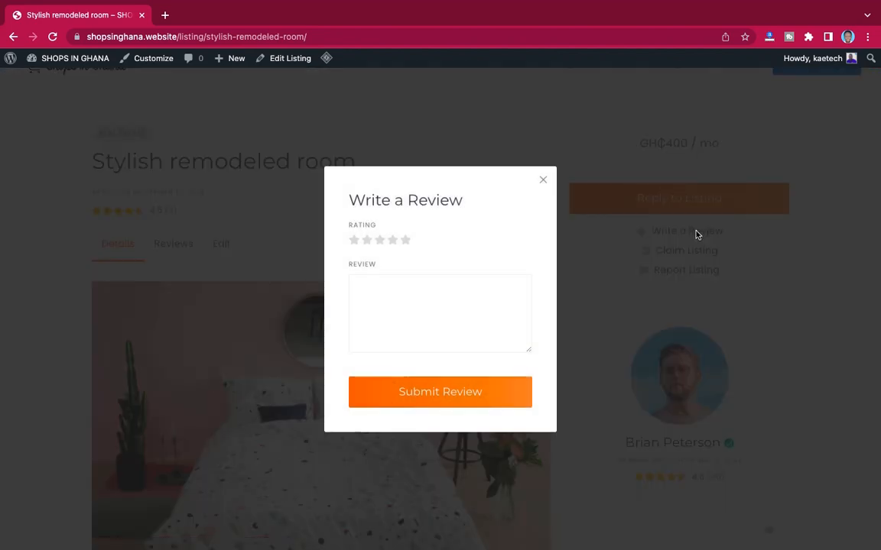
pyautogui.click(372, 322)
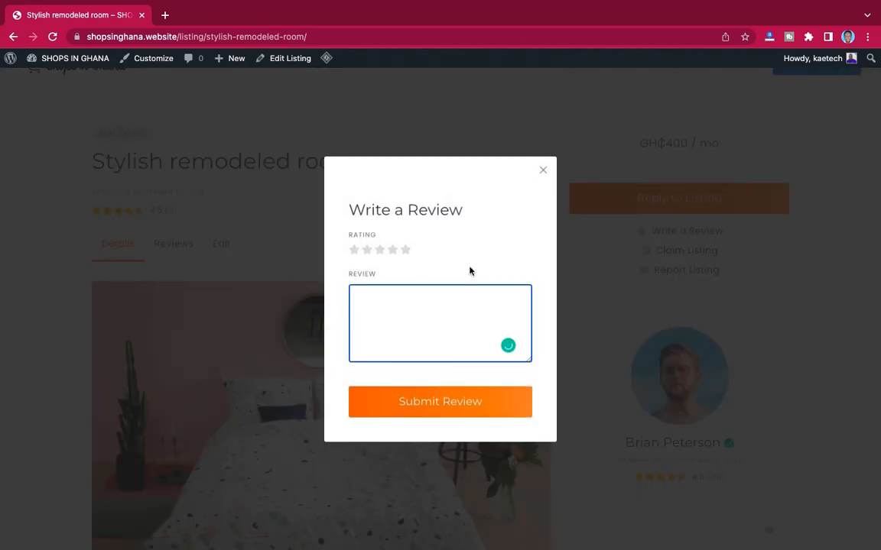
pyautogui.click(543, 170)
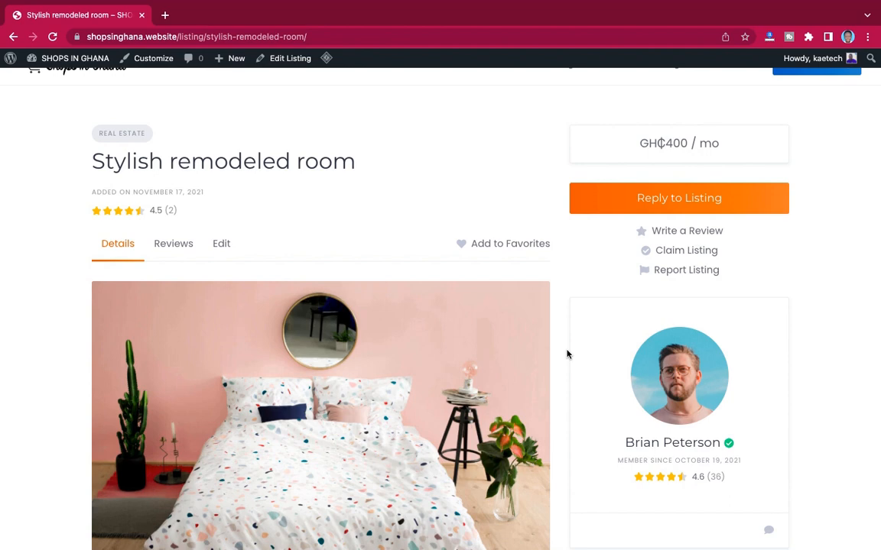
# Check the listing's Claim Listing and Report Listing forms, closing each without submitting.
pyautogui.click(693, 255)
pyautogui.click(442, 373)
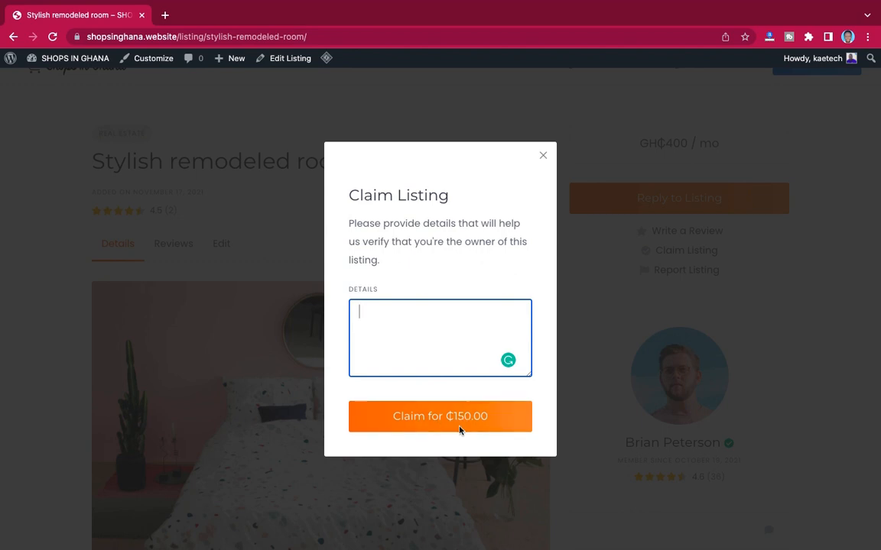
pyautogui.click(543, 158)
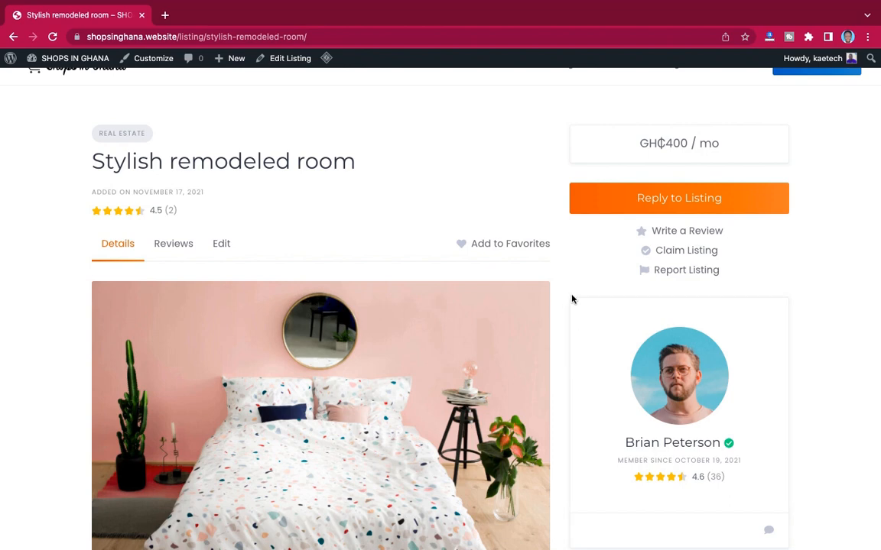
pyautogui.click(686, 272)
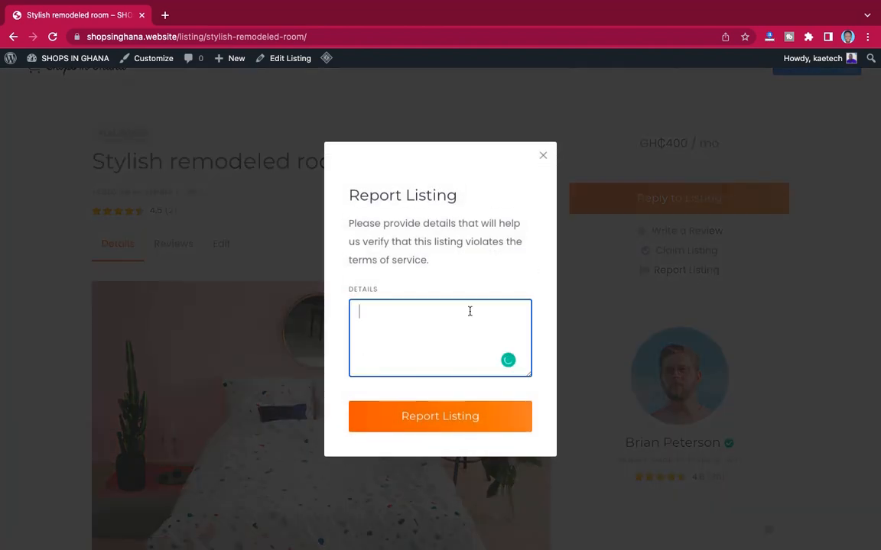
pyautogui.click(544, 158)
# Look through the listing's Reviews and Related Listings sections, and return to the home page.
pyautogui.scroll(-10, 548, 321)
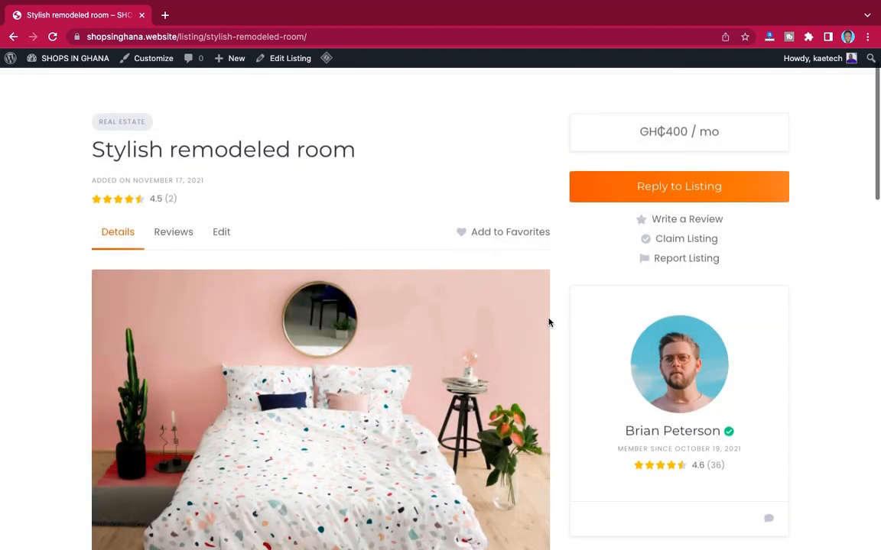
pyautogui.scroll(-5, 548, 322)
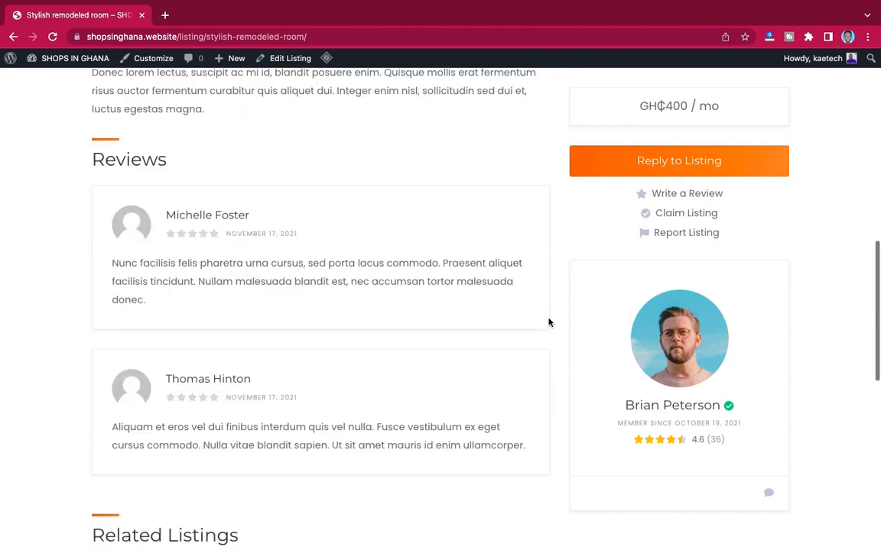
pyautogui.scroll(4, 548, 322)
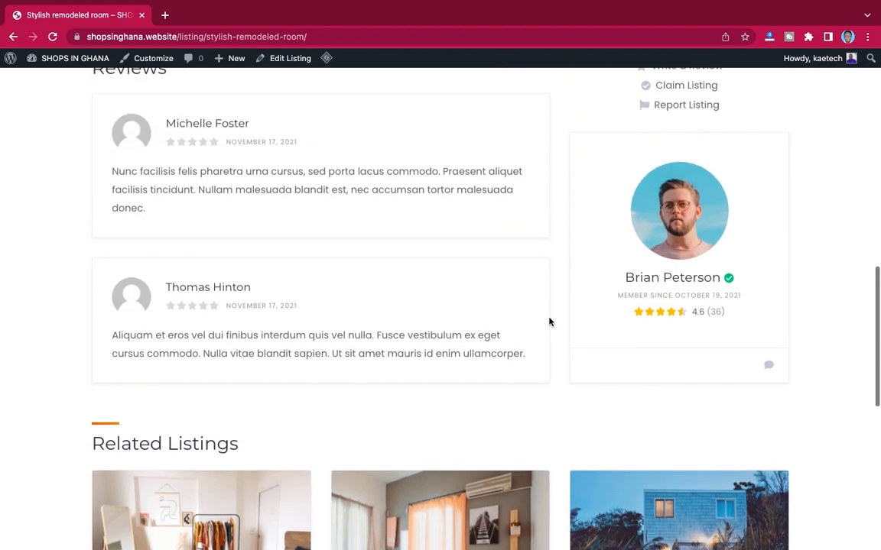
pyautogui.scroll(-2, 549, 320)
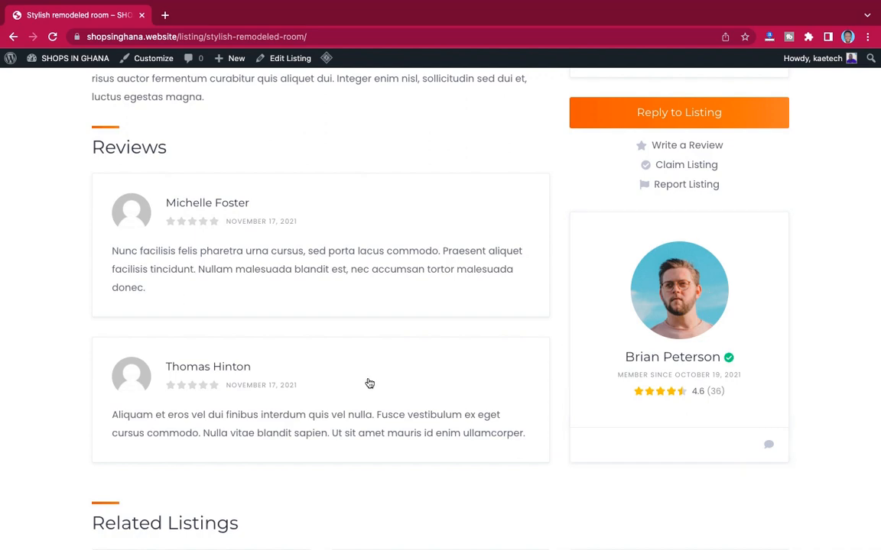
pyautogui.scroll(-3, 368, 383)
pyautogui.scroll(-5, 368, 383)
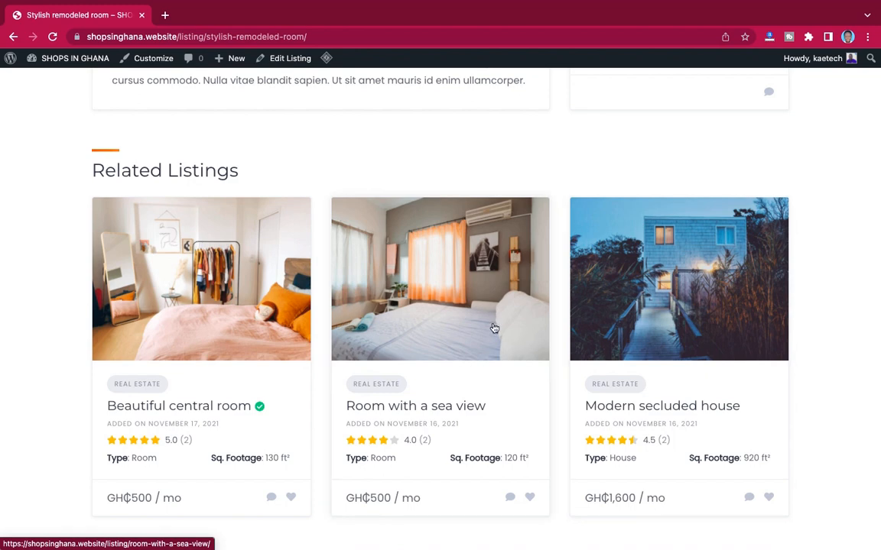
pyautogui.scroll(-3, 494, 328)
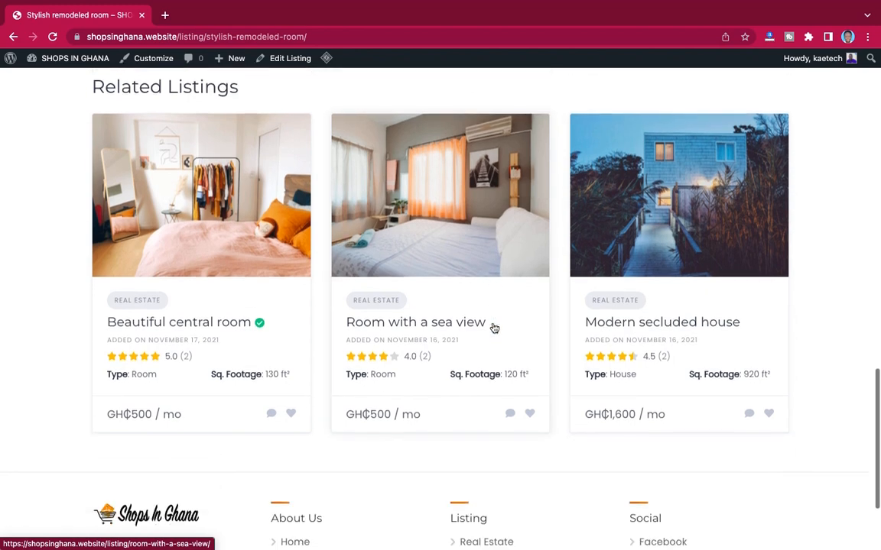
pyautogui.scroll(15, 493, 327)
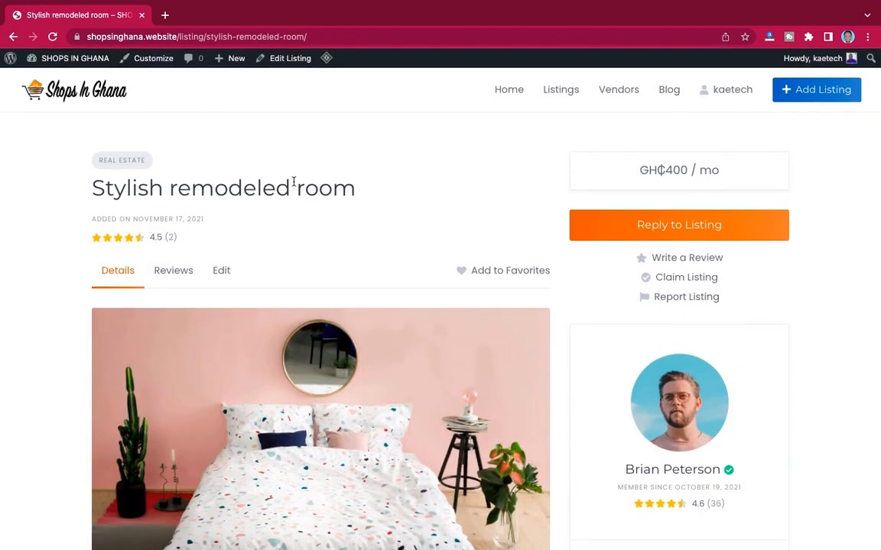
pyautogui.click(507, 89)
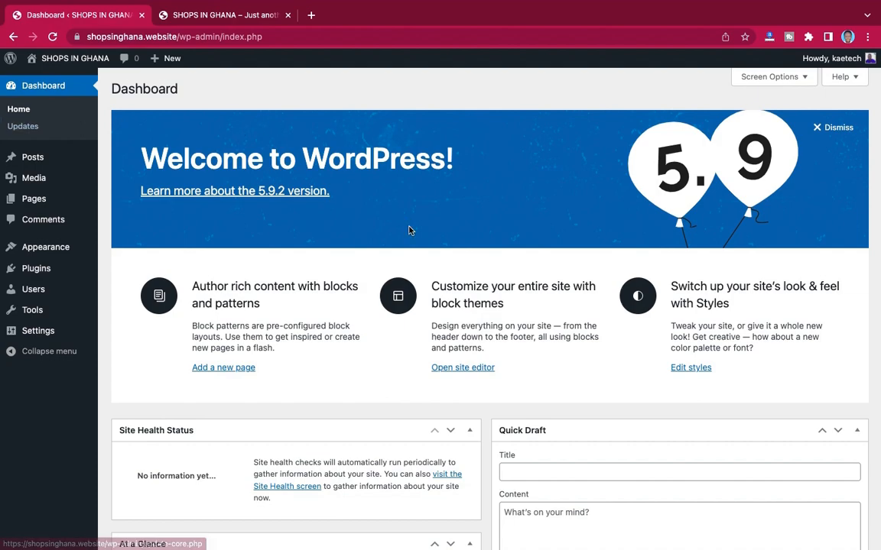
# Look over the fresh WordPress dashboard, and reload and examine the site's default front page down to its footer.
pyautogui.scroll(-4, 409, 230)
pyautogui.scroll(4, 409, 230)
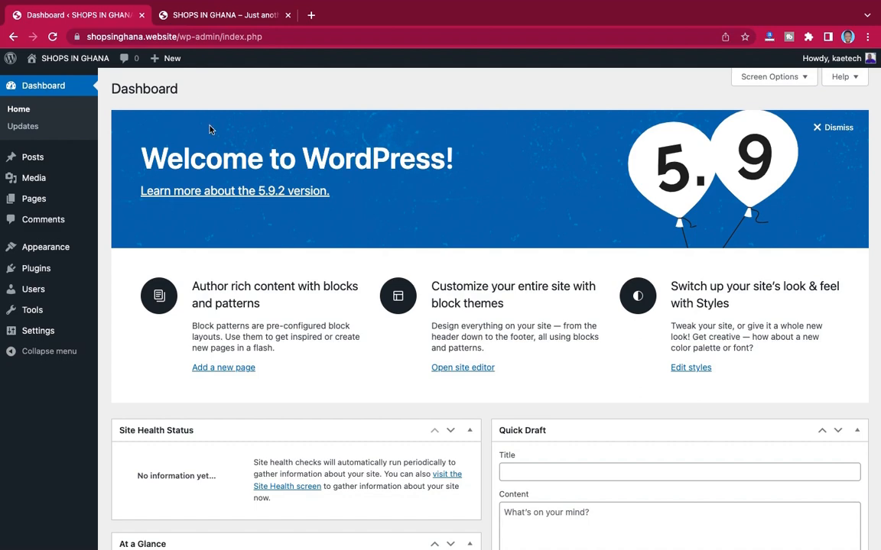
pyautogui.click(205, 17)
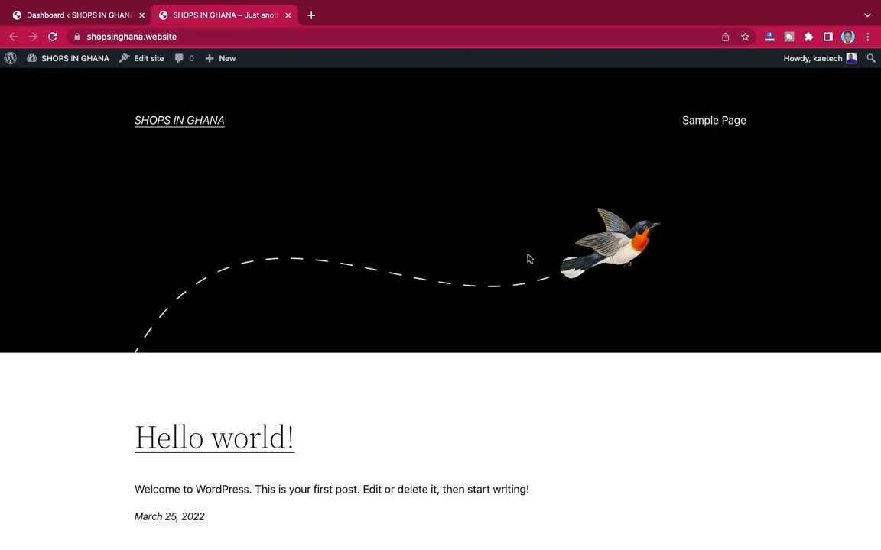
pyautogui.scroll(-5, 527, 258)
pyautogui.scroll(5, 527, 258)
pyautogui.click(53, 37)
pyautogui.scroll(-6, 431, 266)
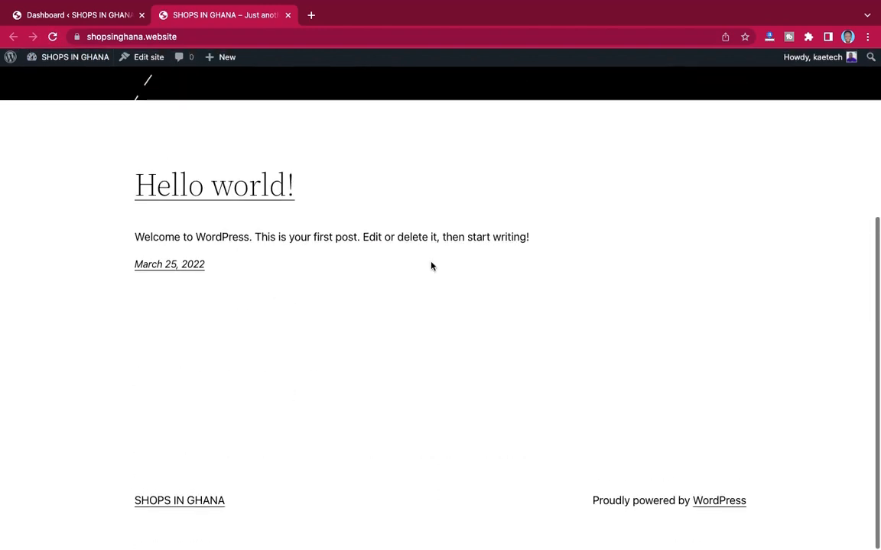
pyautogui.scroll(7, 430, 266)
pyautogui.scroll(-3, 431, 266)
pyautogui.scroll(-3, 430, 266)
pyautogui.scroll(4, 430, 266)
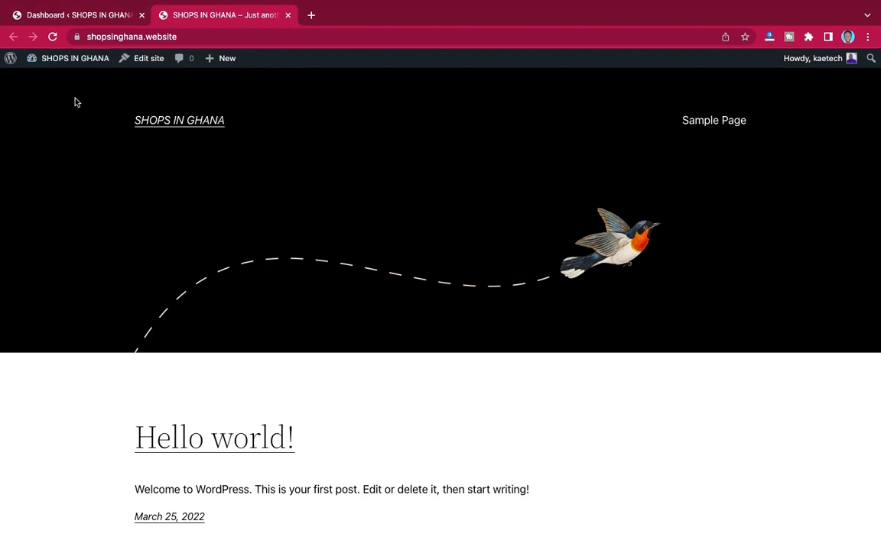
# Go back to the dashboard and search for "listing hive" among the themes available to add.
pyautogui.click(80, 14)
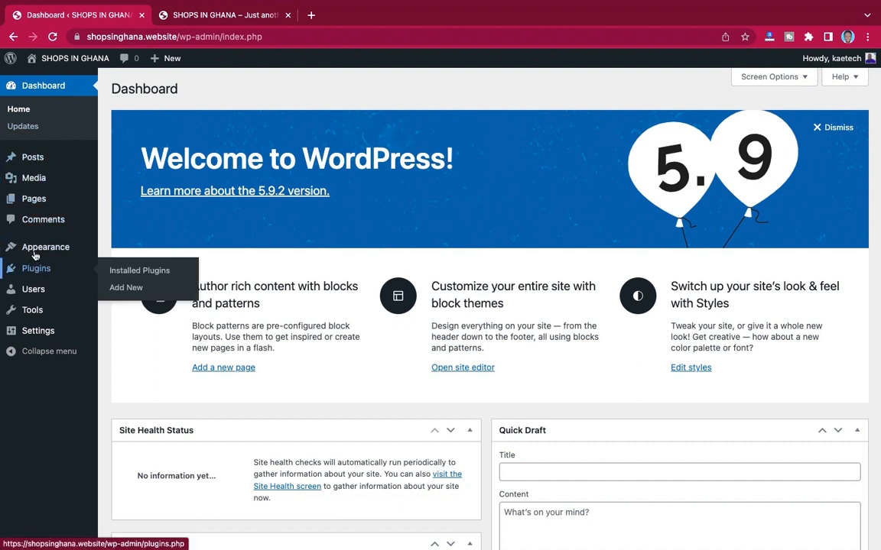
pyautogui.moveTo(32, 251)
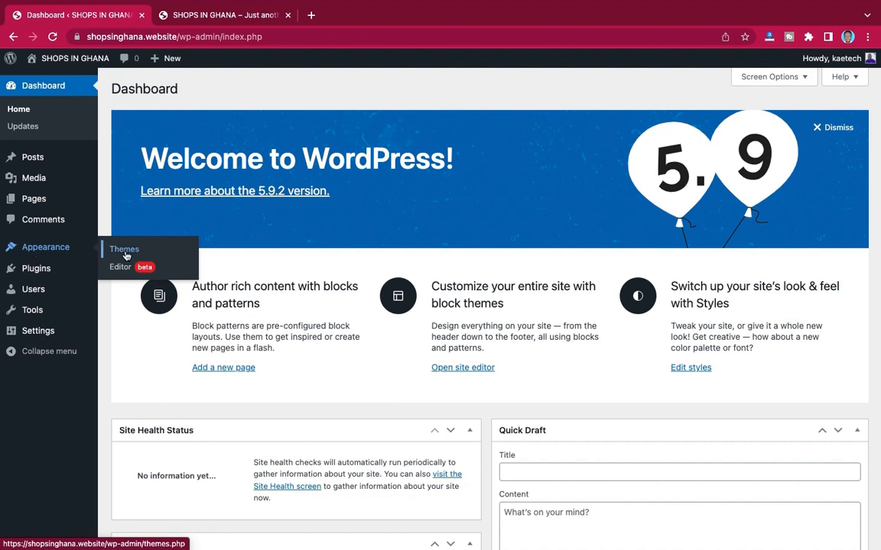
pyautogui.click(125, 251)
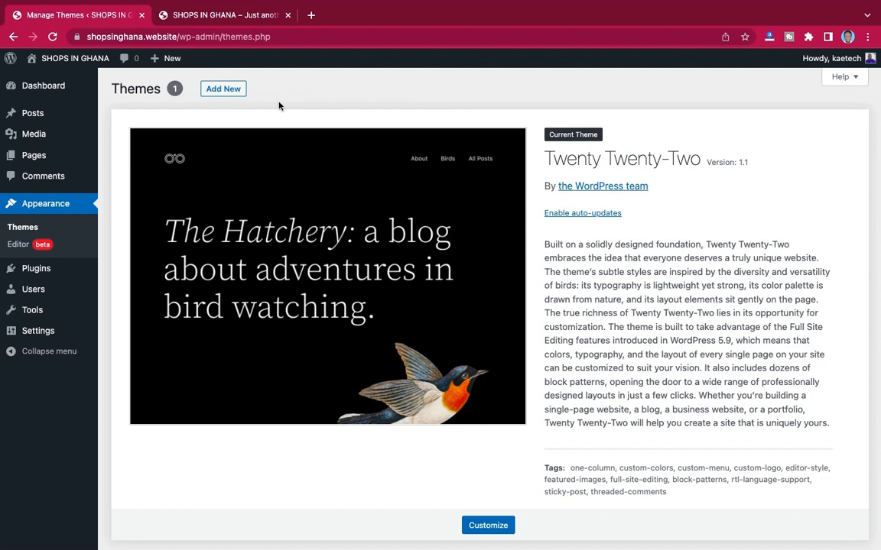
pyautogui.click(225, 90)
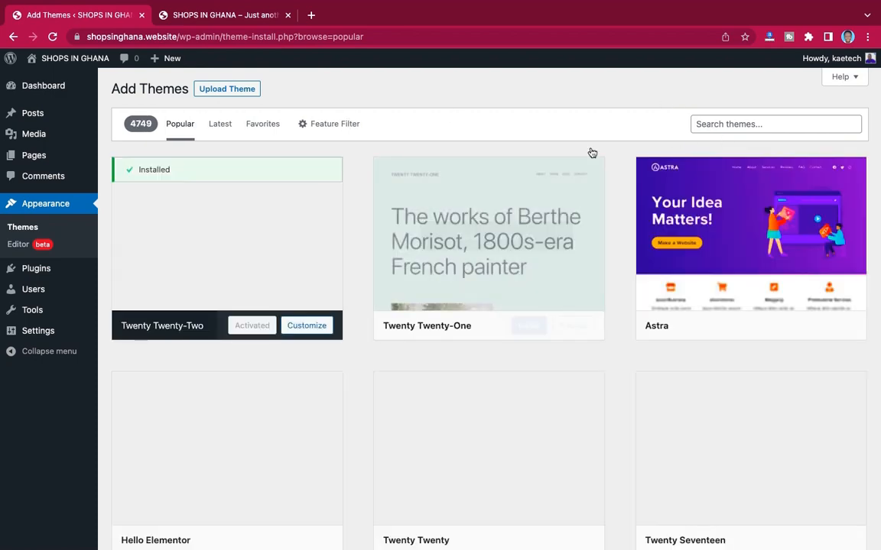
pyautogui.click(744, 125)
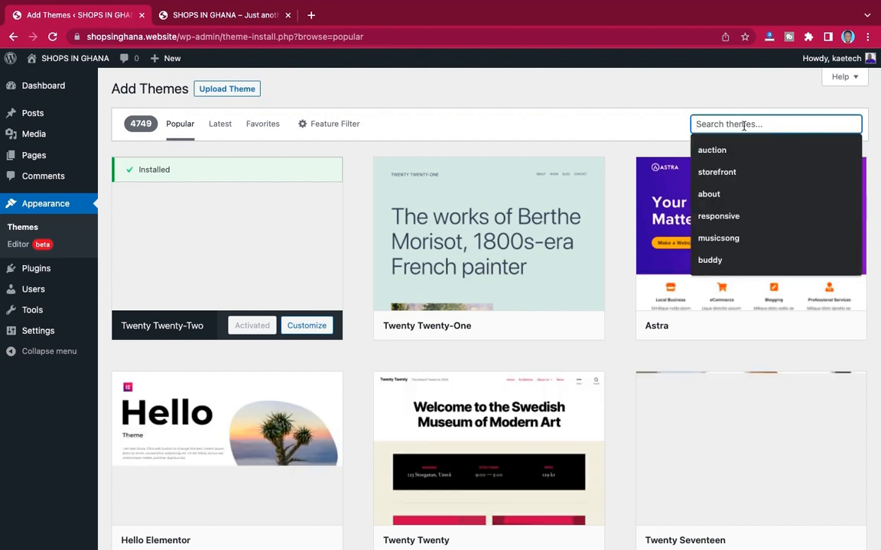
pyautogui.write('listing hive')
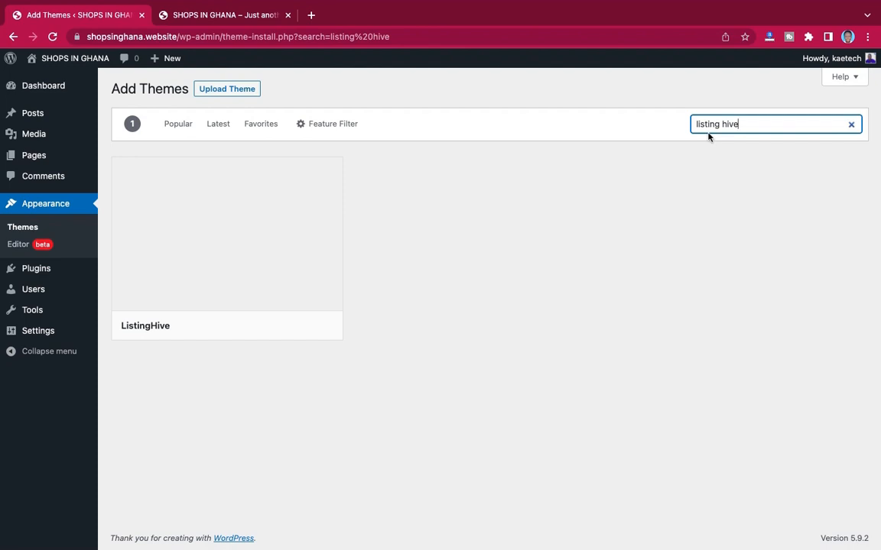
# Install and activate the ListingHive theme.
pyautogui.moveTo(263, 237)
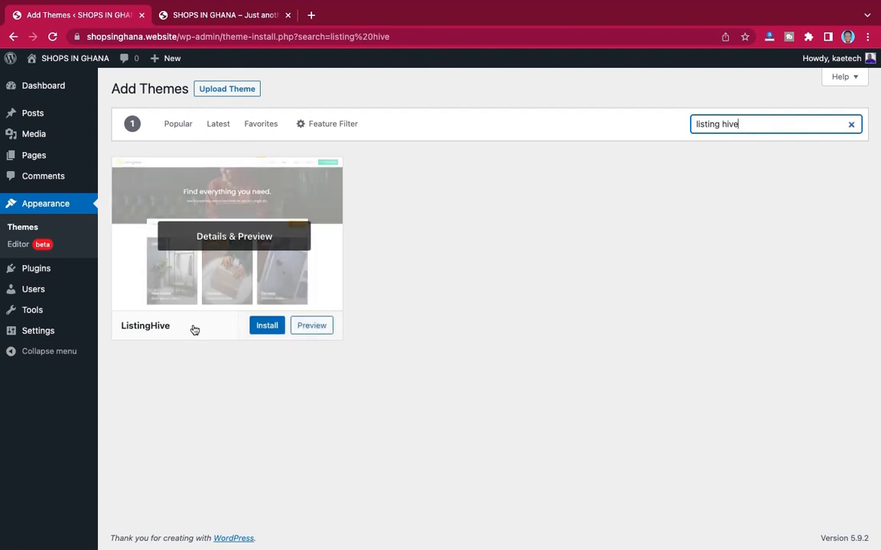
pyautogui.click(271, 327)
pyautogui.click(244, 326)
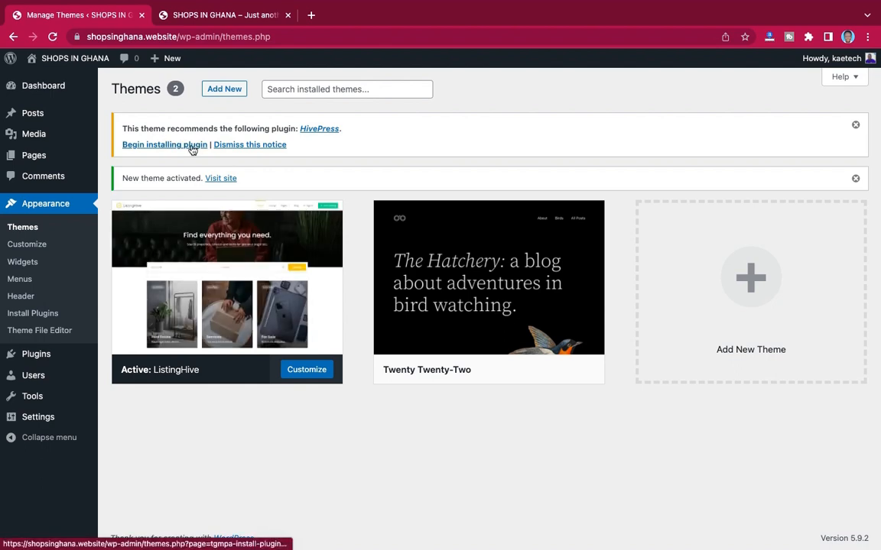
# Install and activate the HivePress plugin recommended by the theme, and return to the dashboard.
pyautogui.moveTo(244, 288)
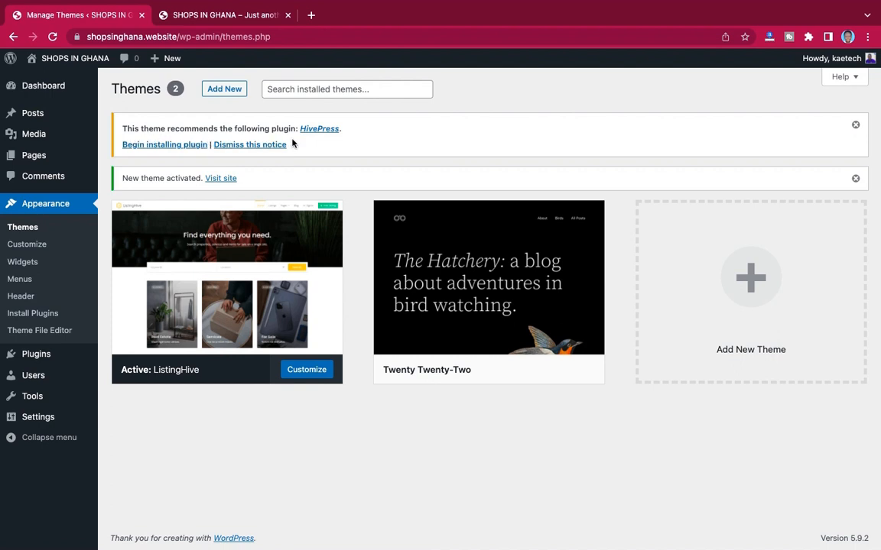
pyautogui.click(170, 147)
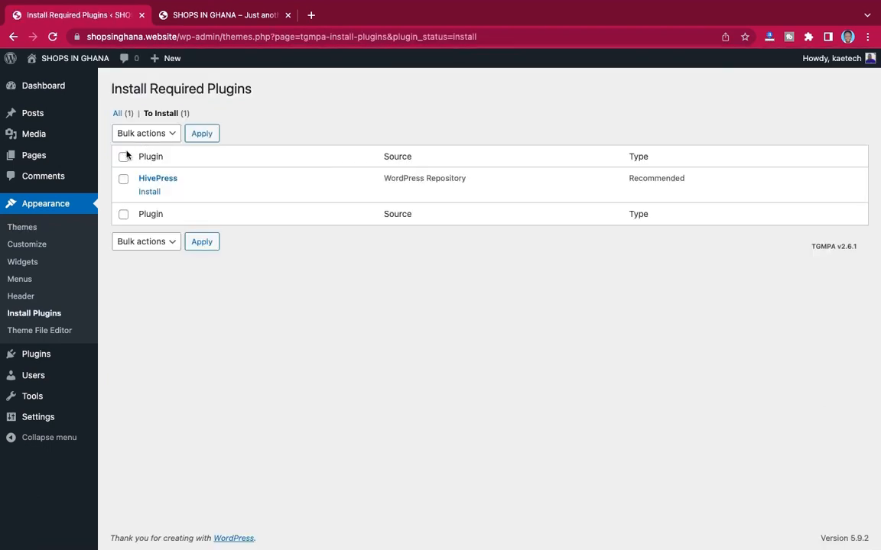
pyautogui.click(152, 194)
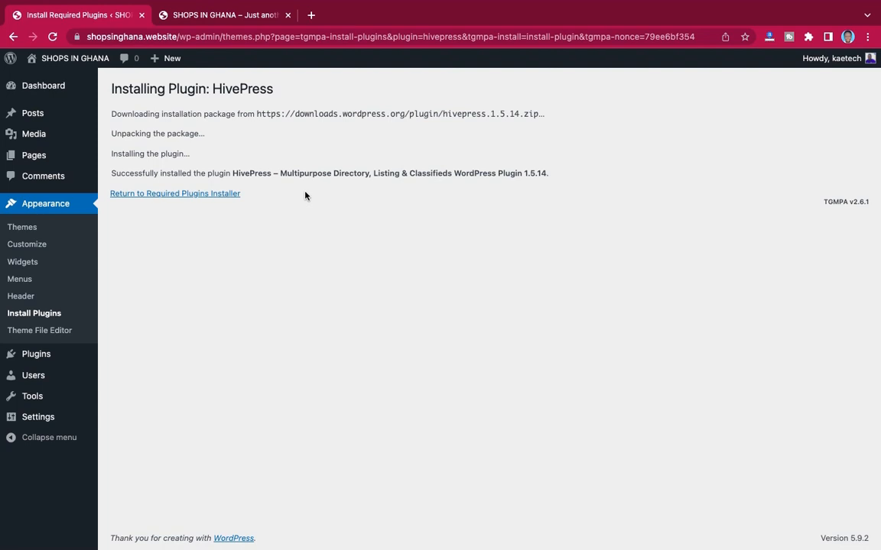
pyautogui.click(213, 195)
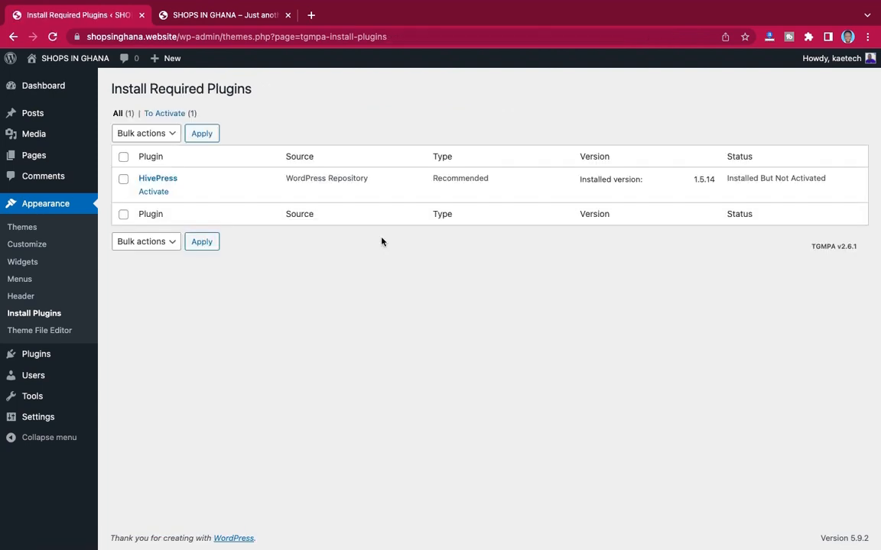
pyautogui.click(152, 193)
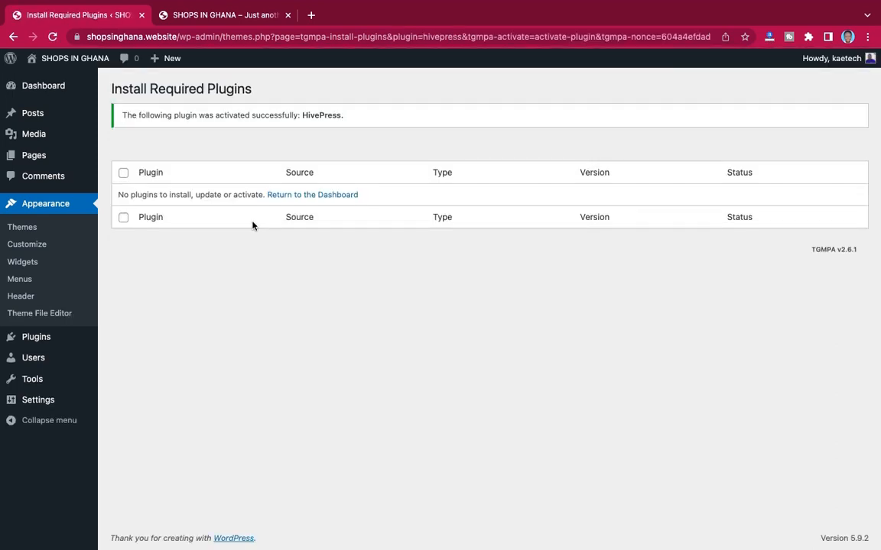
pyautogui.click(352, 196)
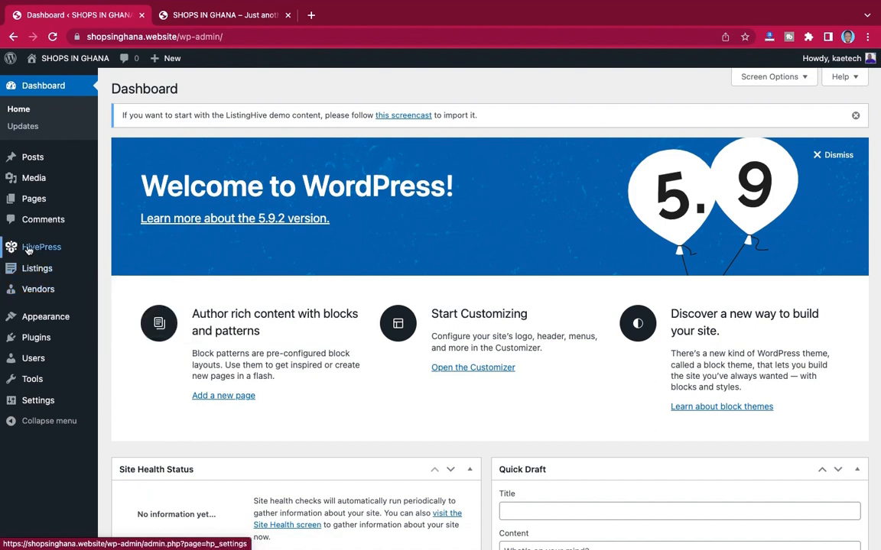
# Look over the HivePress, Listings and Vendors entries and the site's front page under the ListingHive theme, and go back to the dashboard.
pyautogui.moveTo(53, 250)
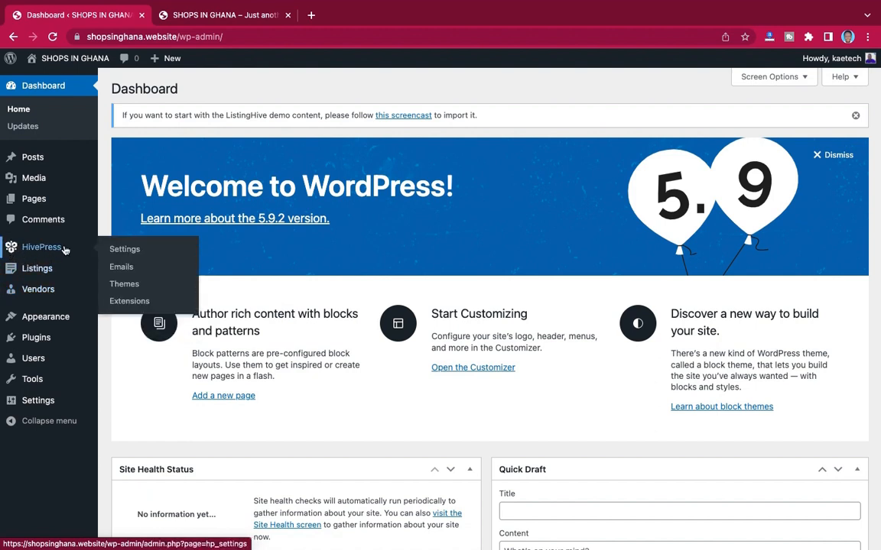
pyautogui.moveTo(52, 296)
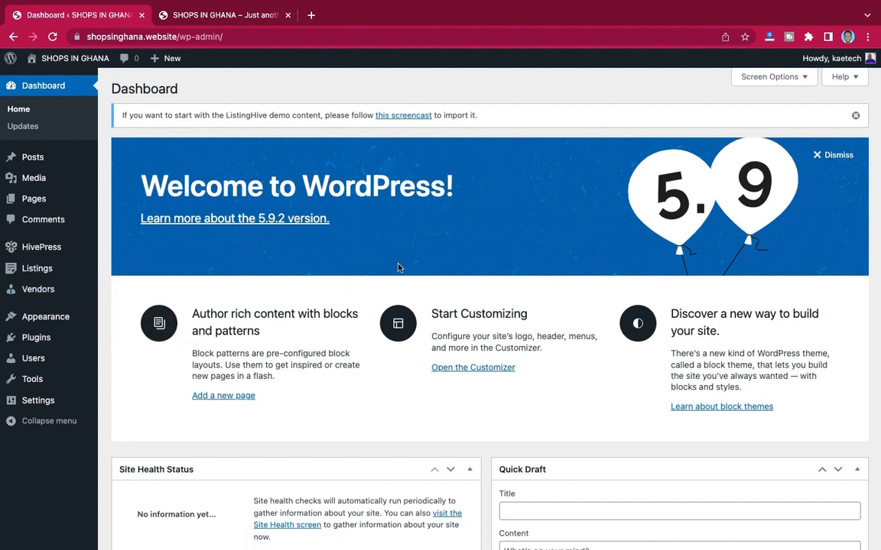
pyautogui.click(230, 15)
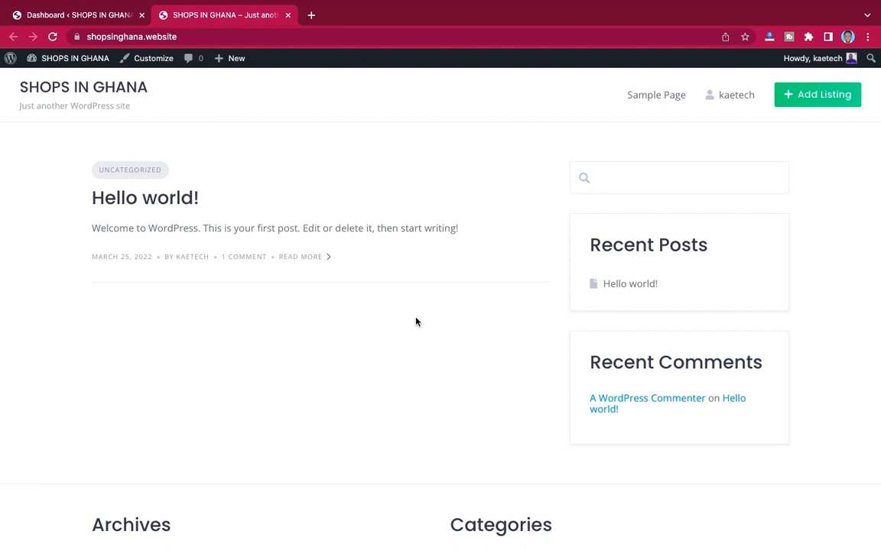
pyautogui.scroll(-3, 415, 321)
pyautogui.scroll(3, 415, 321)
pyautogui.click(100, 17)
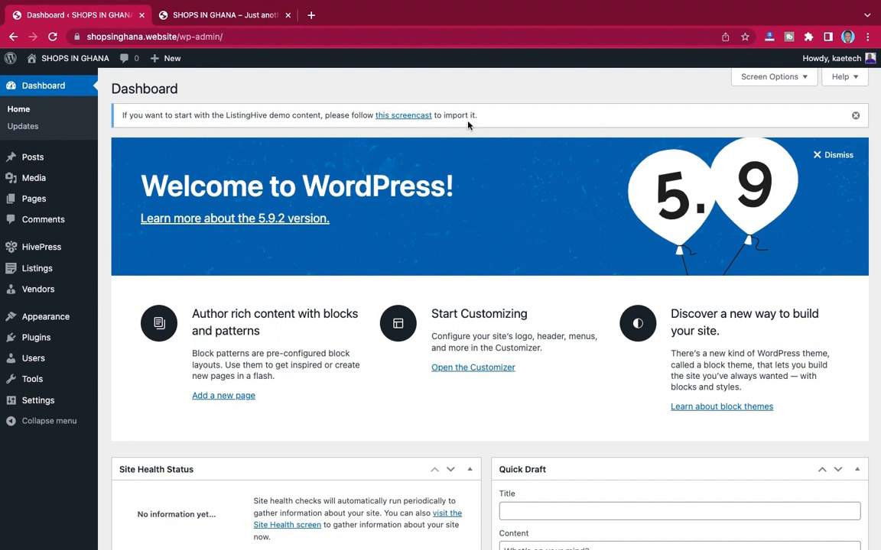
# Open the HivePress help page for ListingHive, read through the "How to install a theme" article, and return to the ListingHive article list.
pyautogui.click(409, 118)
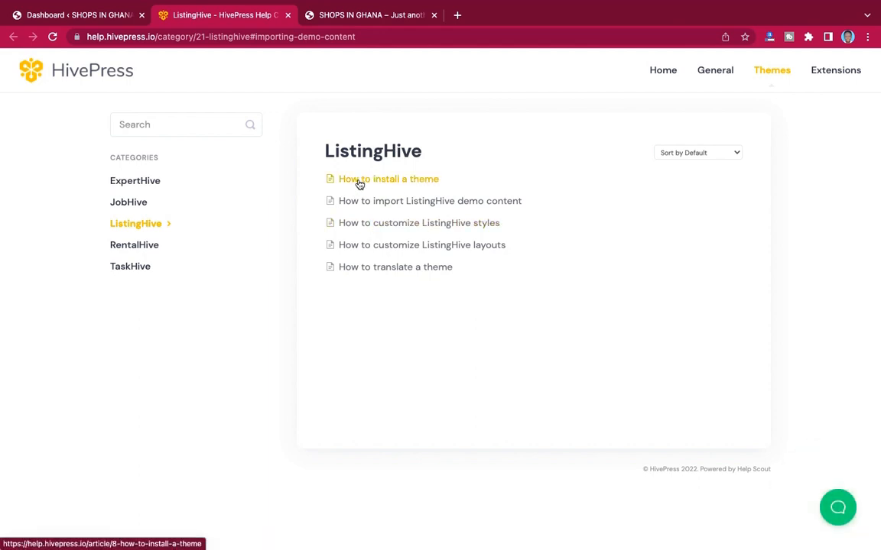
pyautogui.click(413, 184)
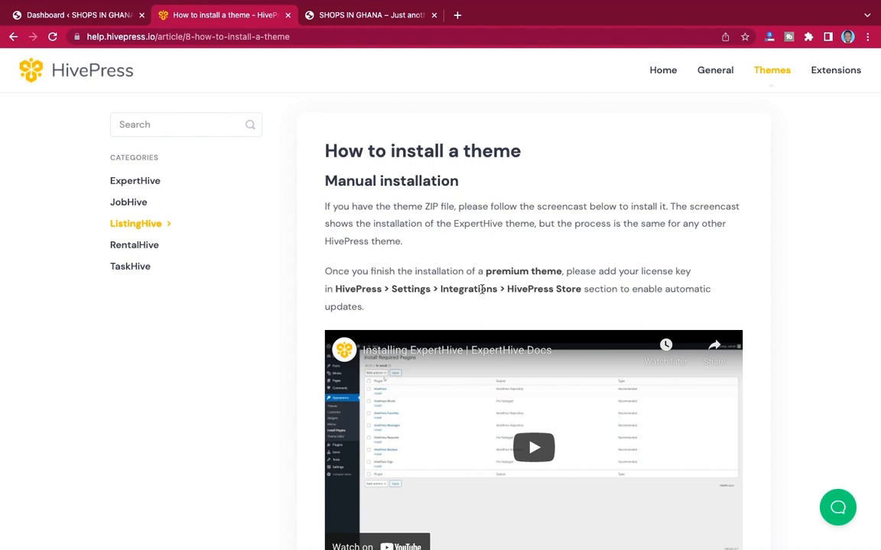
pyautogui.scroll(-5, 538, 293)
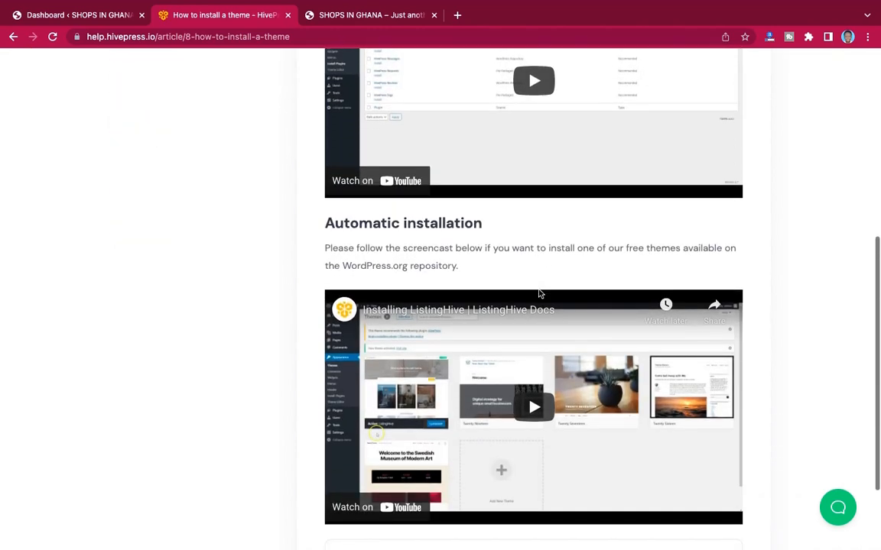
pyautogui.scroll(-1, 539, 292)
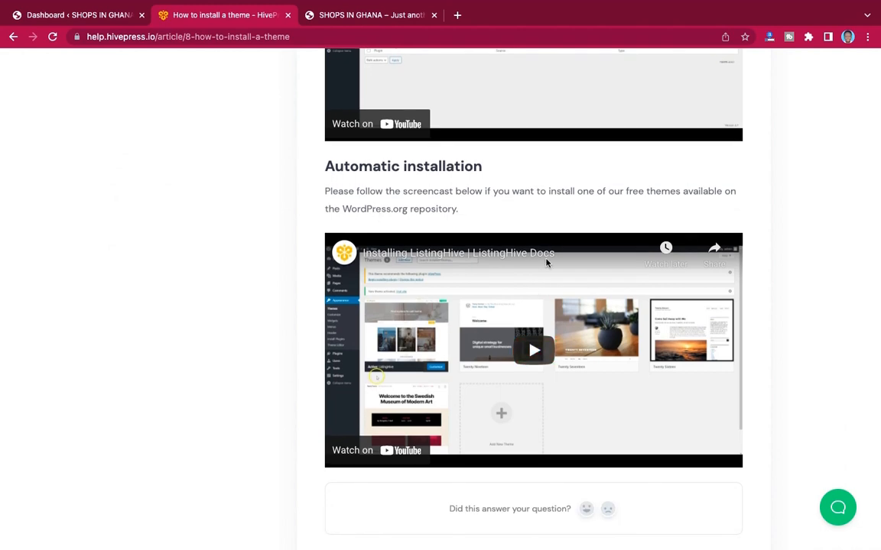
pyautogui.scroll(7, 546, 262)
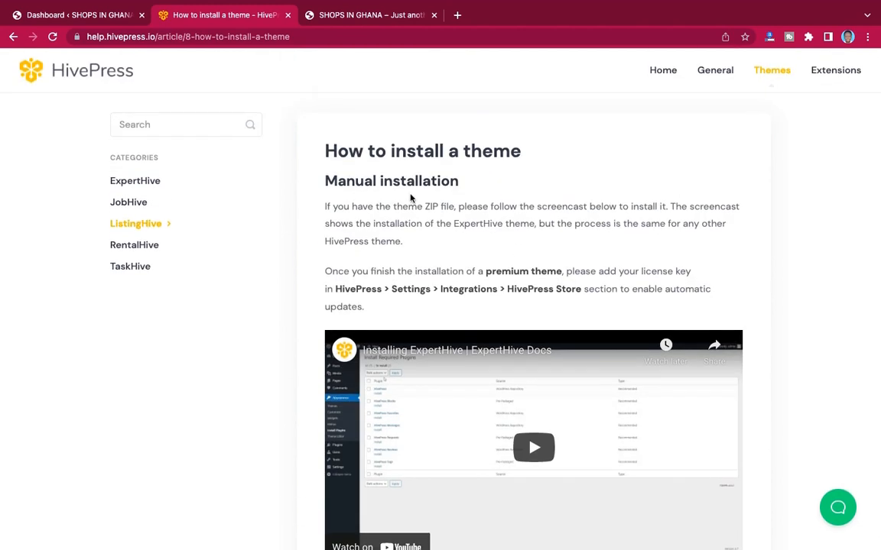
pyautogui.click(141, 225)
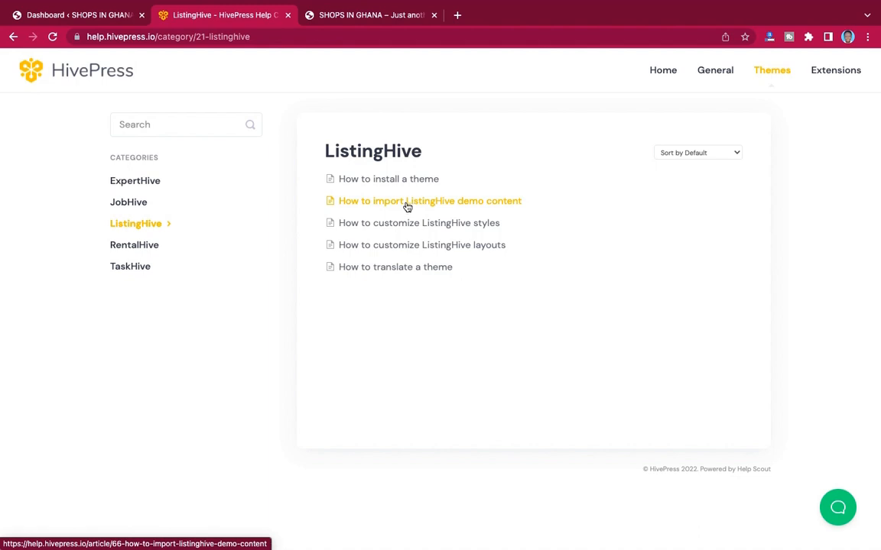
# Open the "How to import ListingHive demo content" article and download the demo content files from GitHub.
pyautogui.click(407, 203)
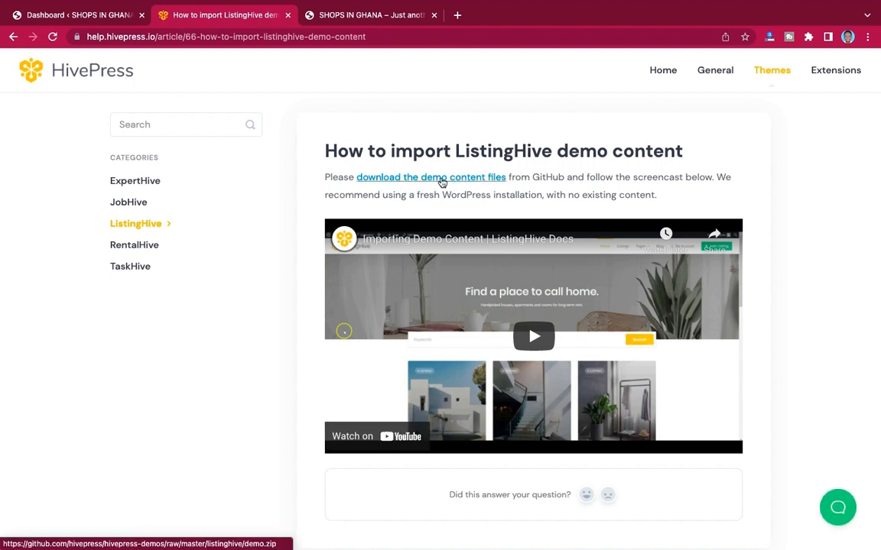
pyautogui.click(442, 180)
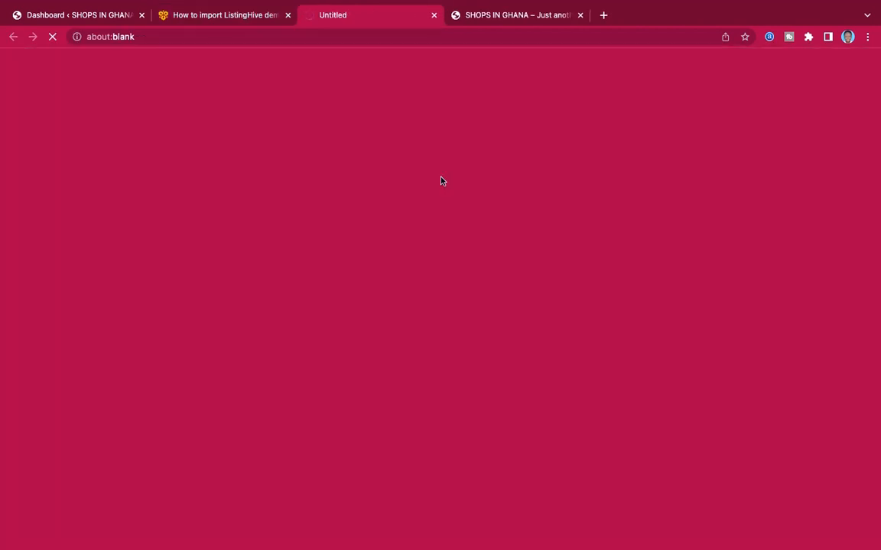
pyautogui.click(234, 16)
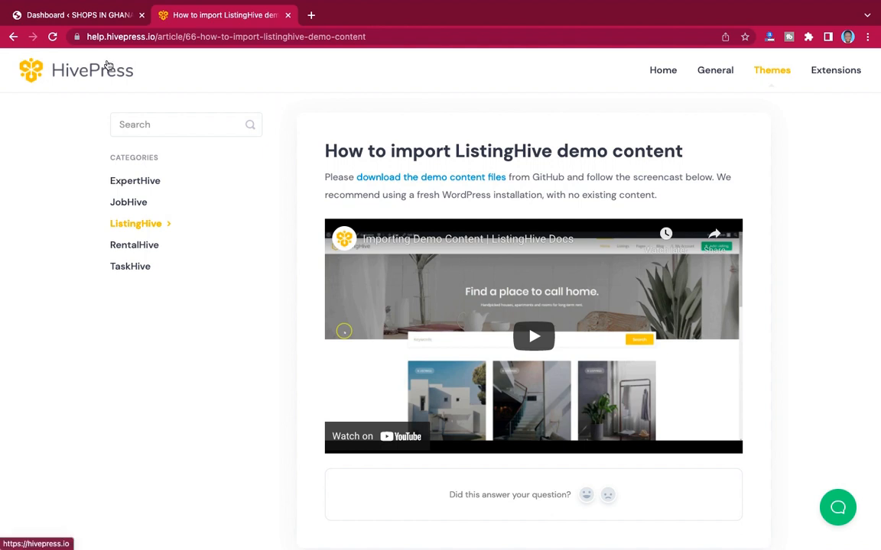
# Dismiss the welcome panel on the WordPress dashboard, and search for "one click demo" among the plugins available to add.
pyautogui.click(83, 17)
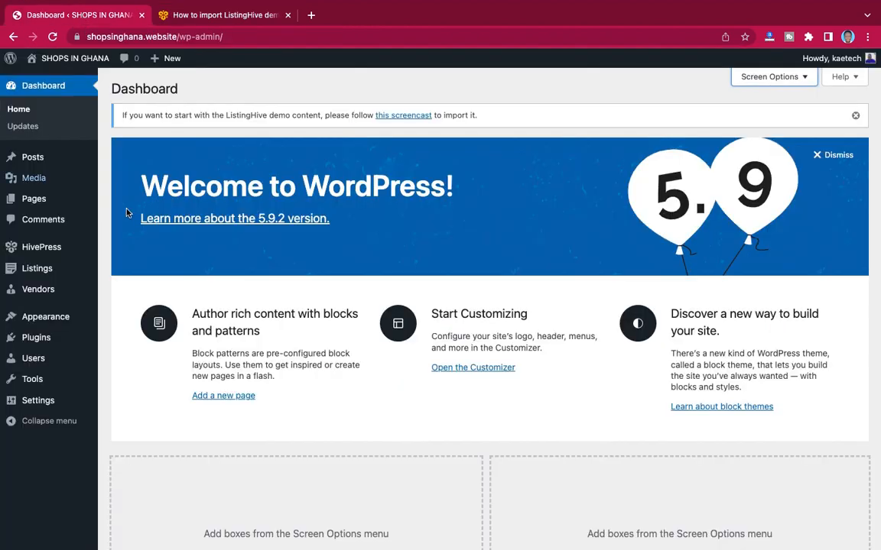
pyautogui.click(833, 156)
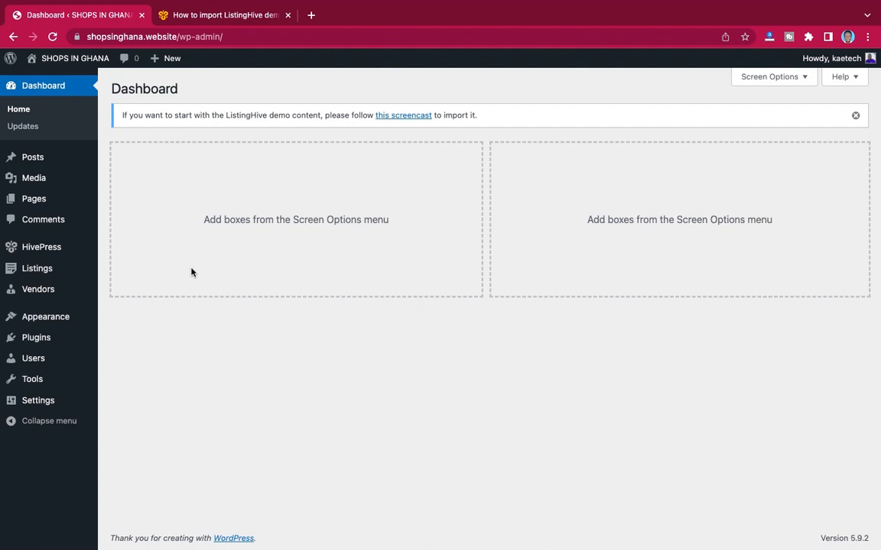
pyautogui.moveTo(45, 338)
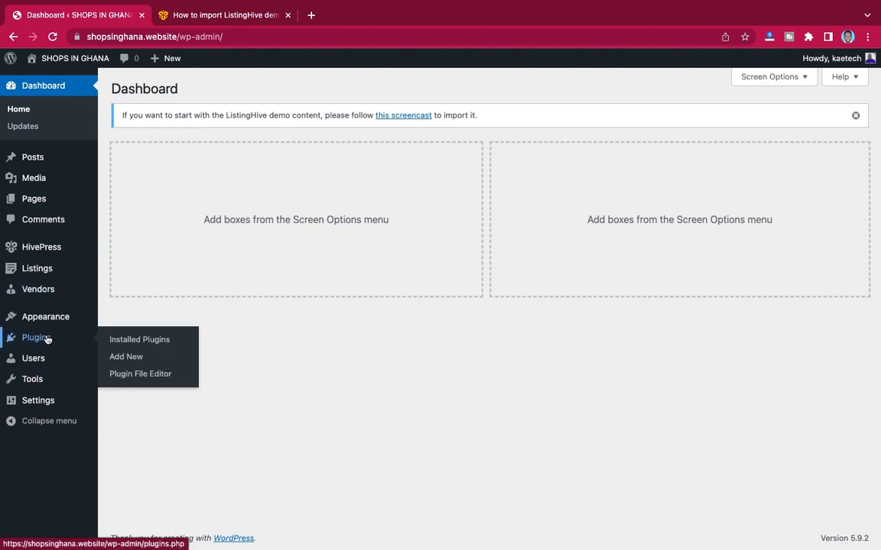
pyautogui.click(125, 357)
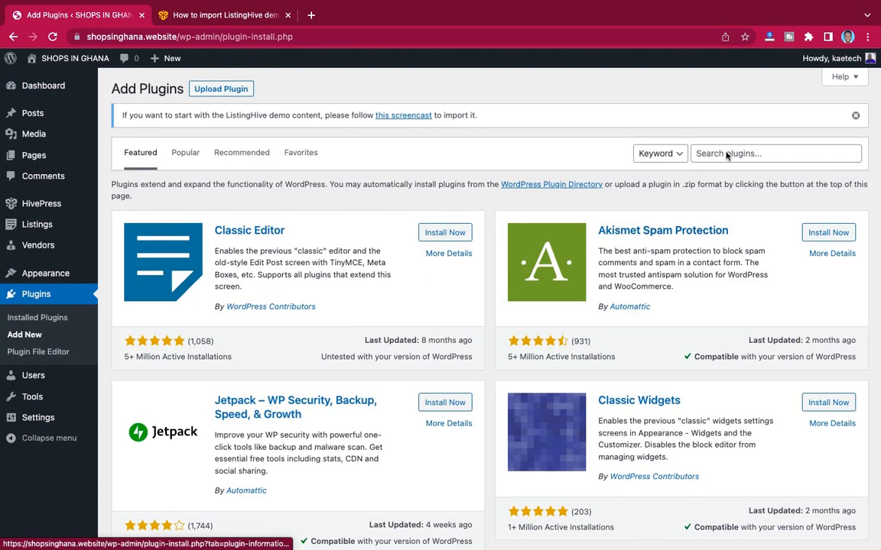
pyautogui.click(729, 153)
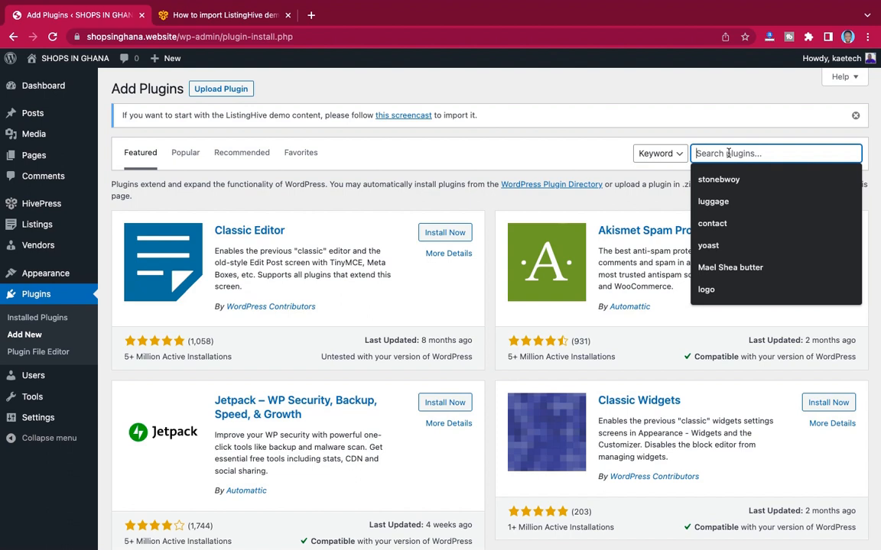
pyautogui.write('one')
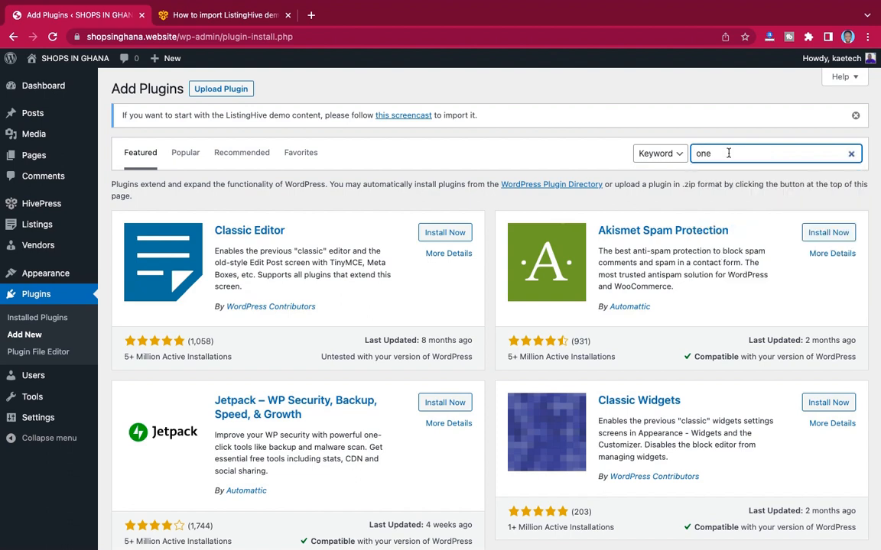
pyautogui.write(' click demo')
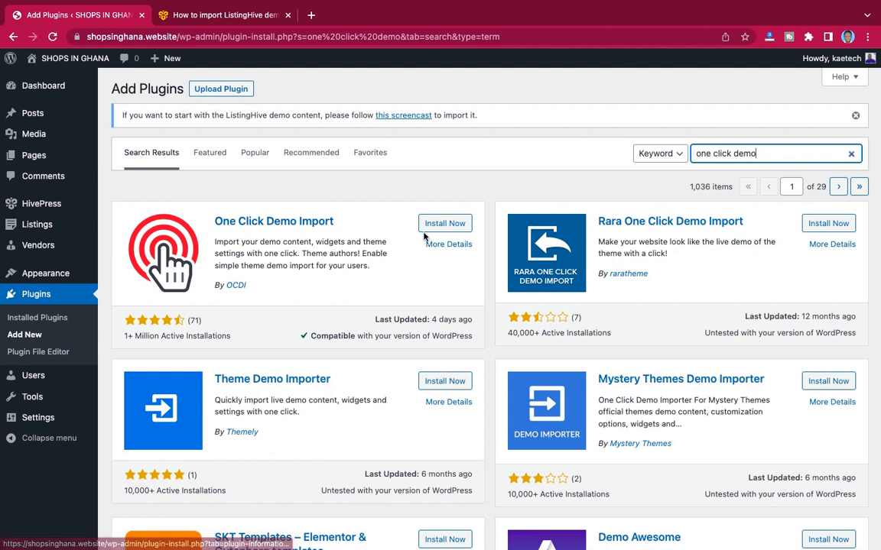
# Install and activate the One Click Demo Import plugin, and look over the installed plugins.
pyautogui.click(447, 224)
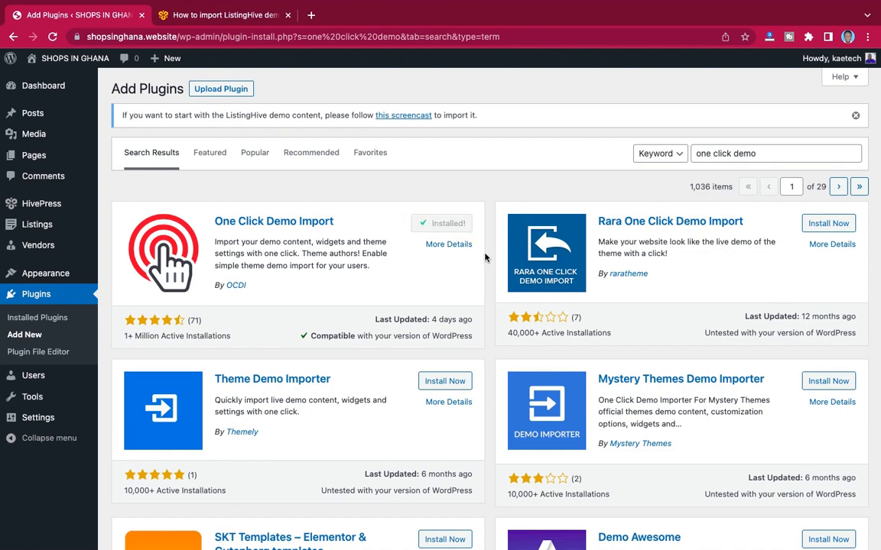
pyautogui.click(440, 230)
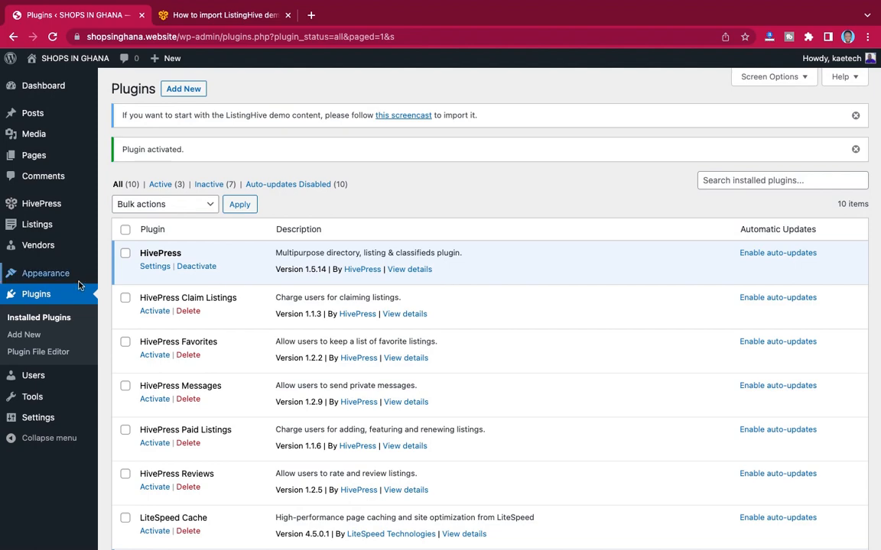
pyautogui.moveTo(43, 244)
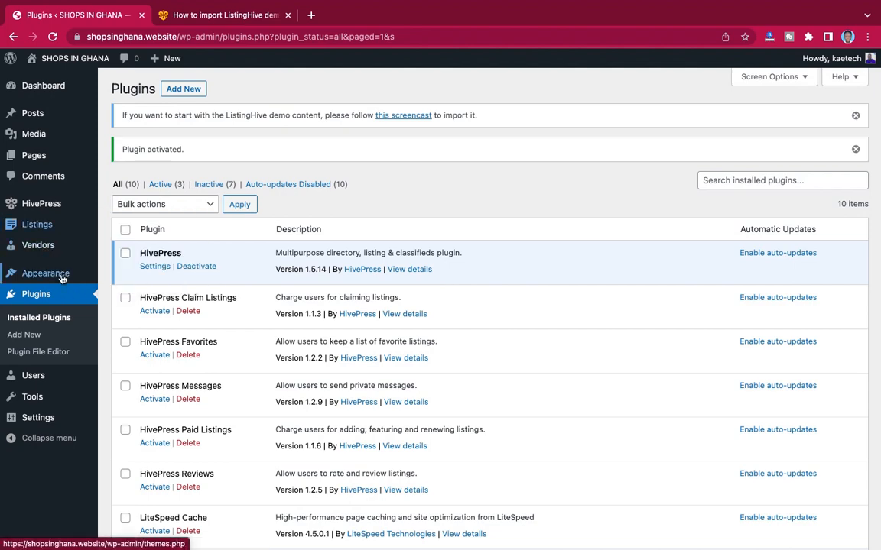
pyautogui.moveTo(61, 275)
pyautogui.scroll(-2, 61, 276)
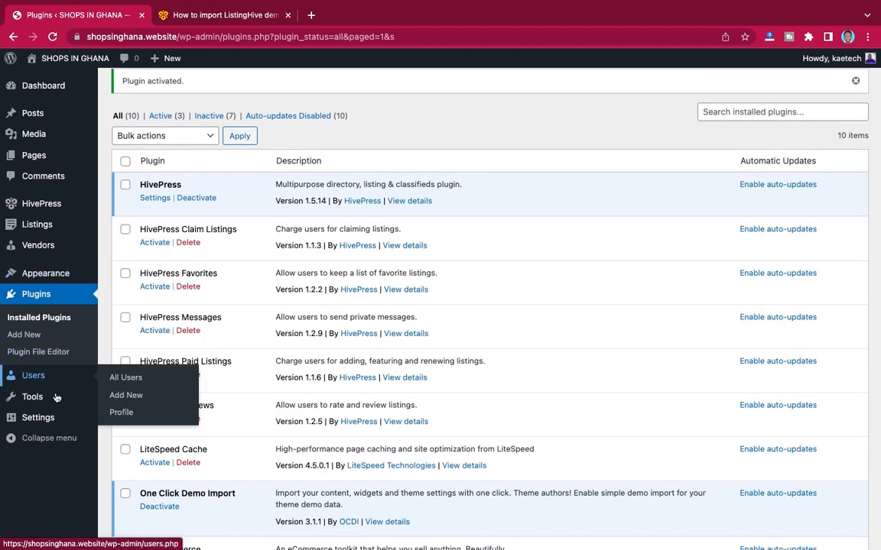
pyautogui.moveTo(55, 395)
pyautogui.scroll(-1, 55, 395)
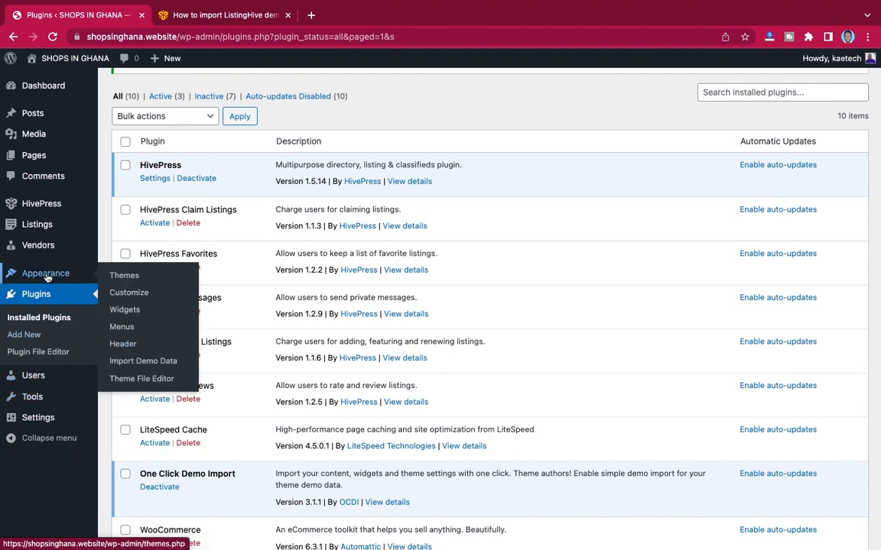
# Open the Import Demo Data page at its Manual Demo File Import section, checking back with the HivePress demo content article.
pyautogui.click(141, 362)
pyautogui.scroll(-5, 517, 321)
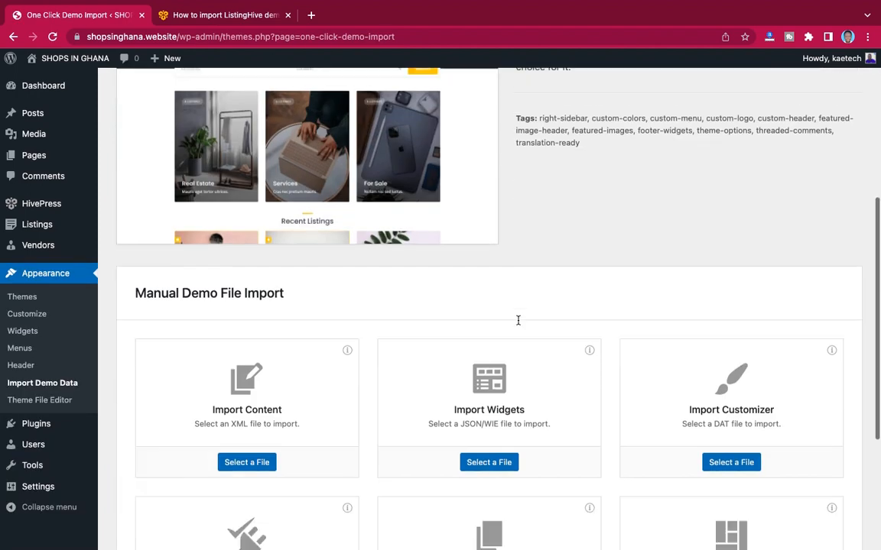
pyautogui.scroll(2, 517, 325)
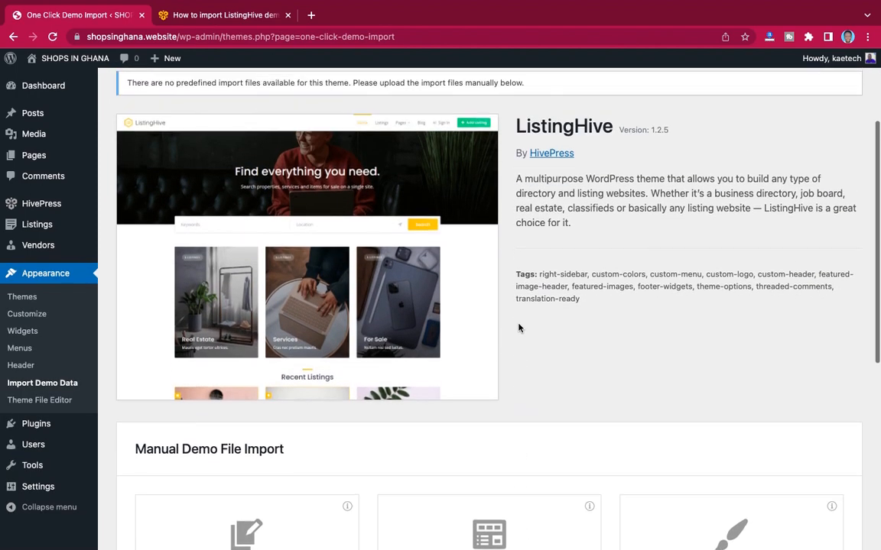
pyautogui.scroll(-5, 517, 326)
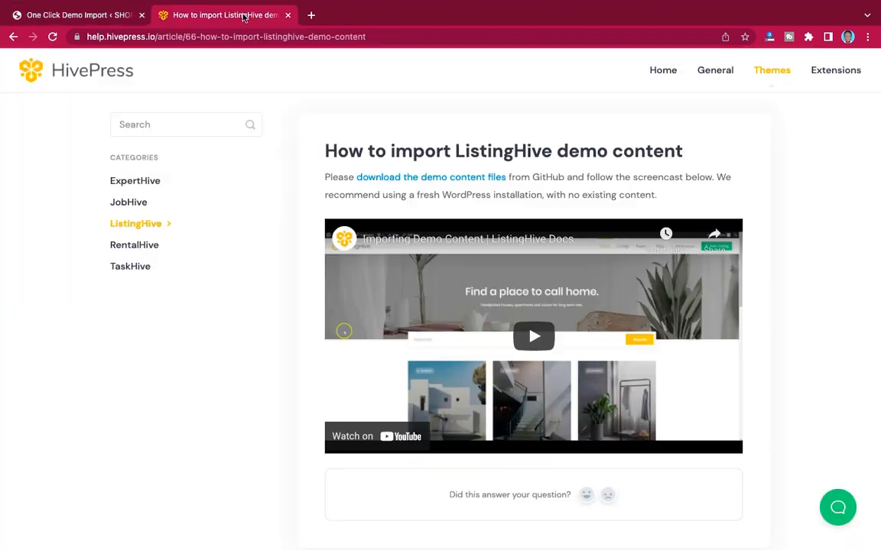
pyautogui.click(220, 15)
pyautogui.click(88, 15)
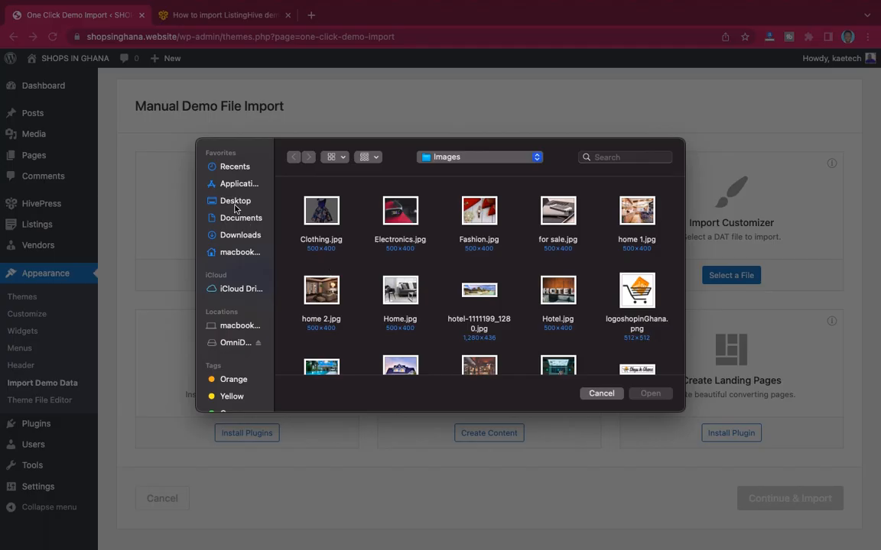
# Choose content.xml from the Desktop's Listing > demo content > demo folder as the content file to import.
pyautogui.click(234, 202)
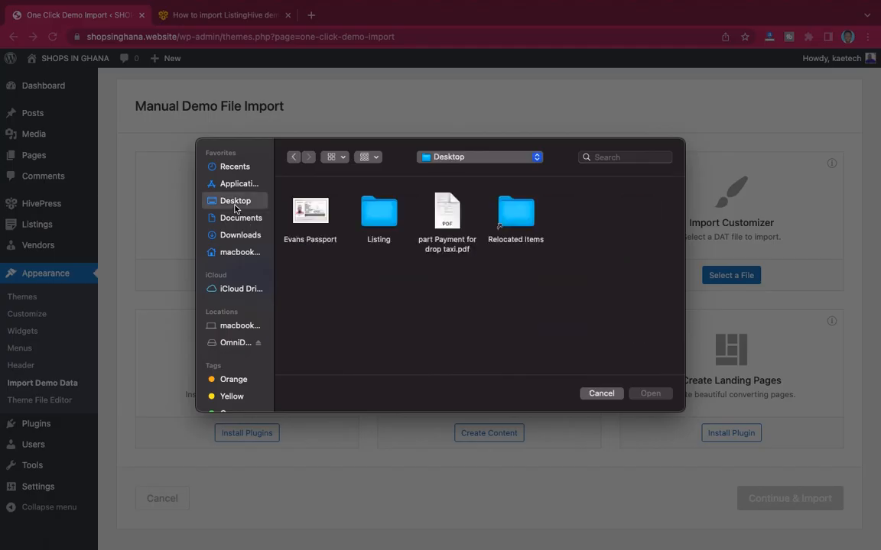
pyautogui.click(378, 218)
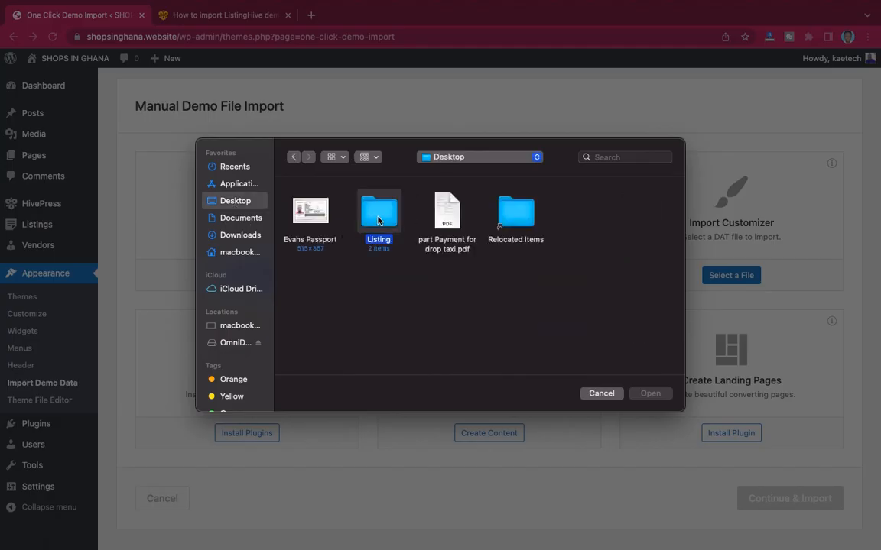
pyautogui.doubleClick(378, 218)
pyautogui.click(308, 211)
pyautogui.doubleClick(308, 213)
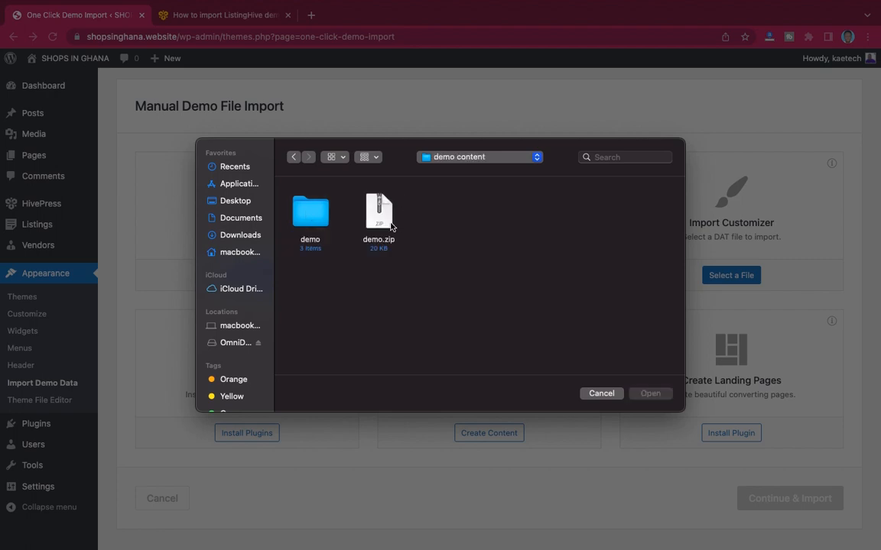
pyautogui.doubleClick(312, 220)
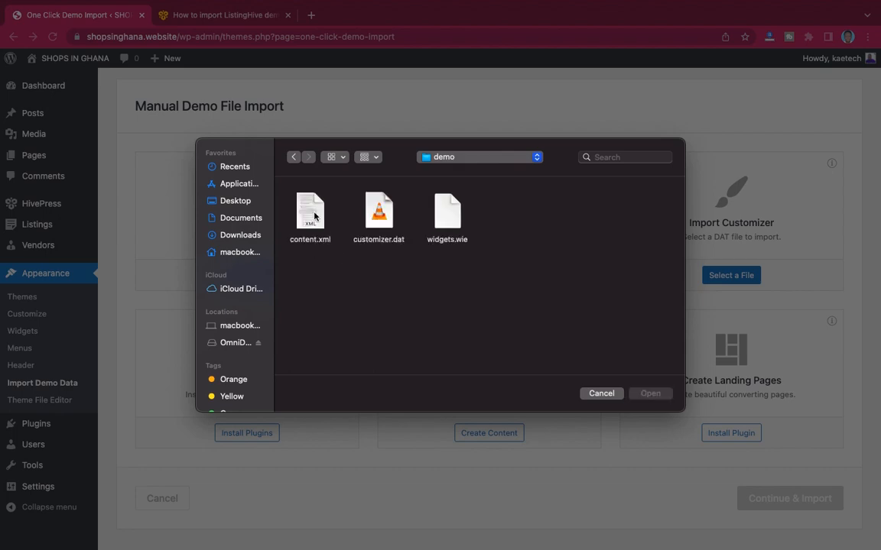
pyautogui.click(314, 218)
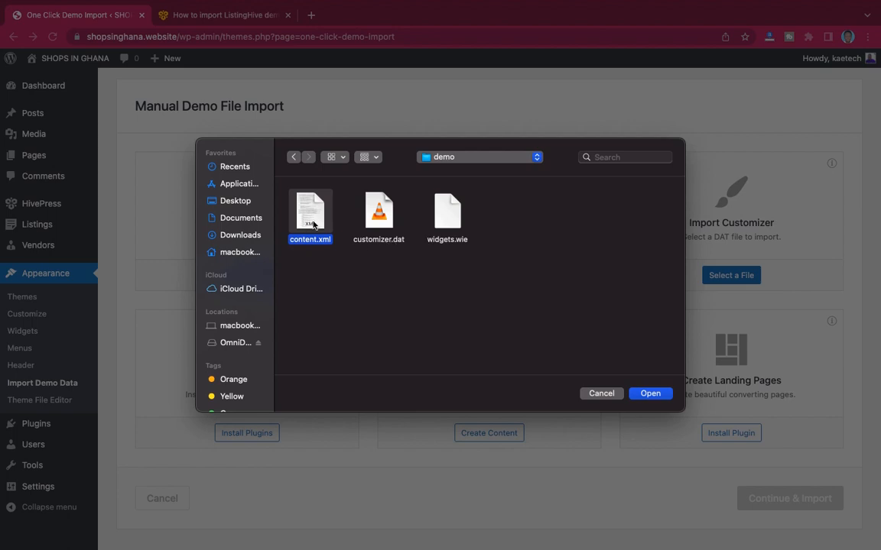
pyautogui.click(651, 396)
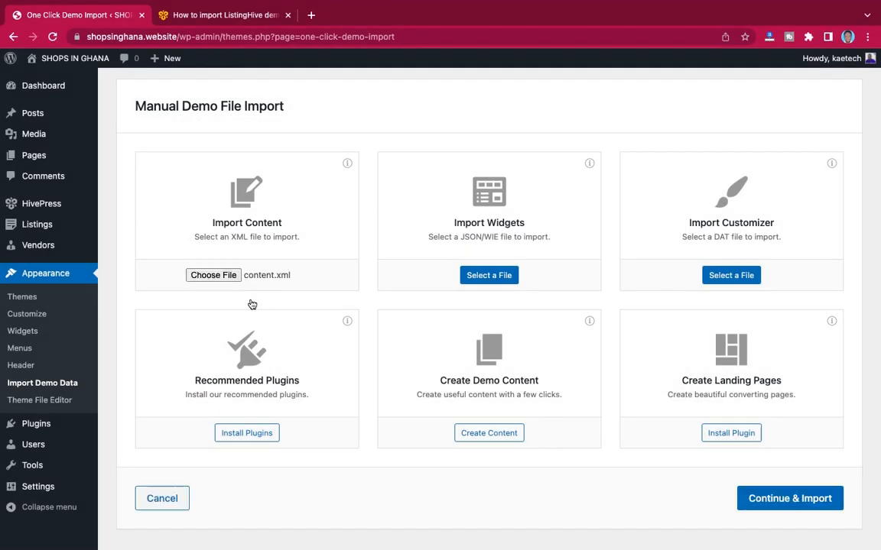
# Choose widgets.wie for the widgets and customizer.dat for the customizer, and run the demo import.
pyautogui.click(495, 277)
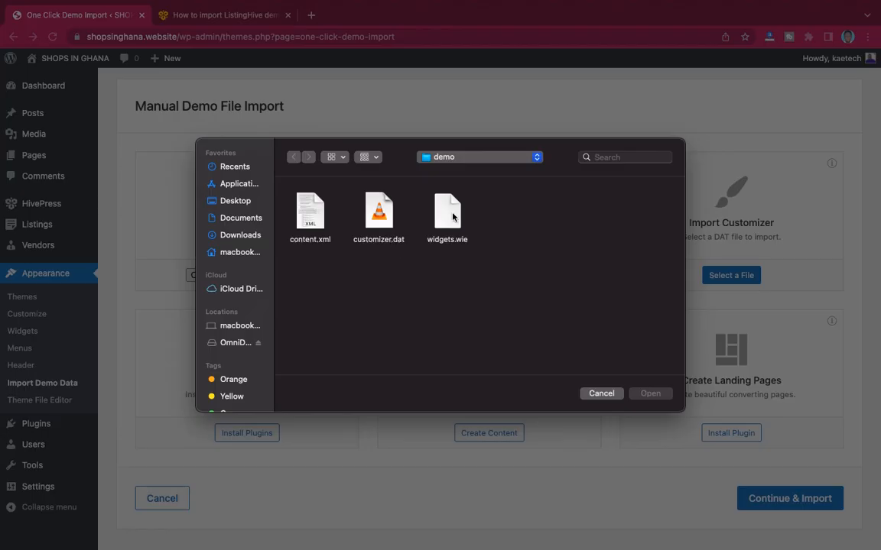
pyautogui.click(453, 217)
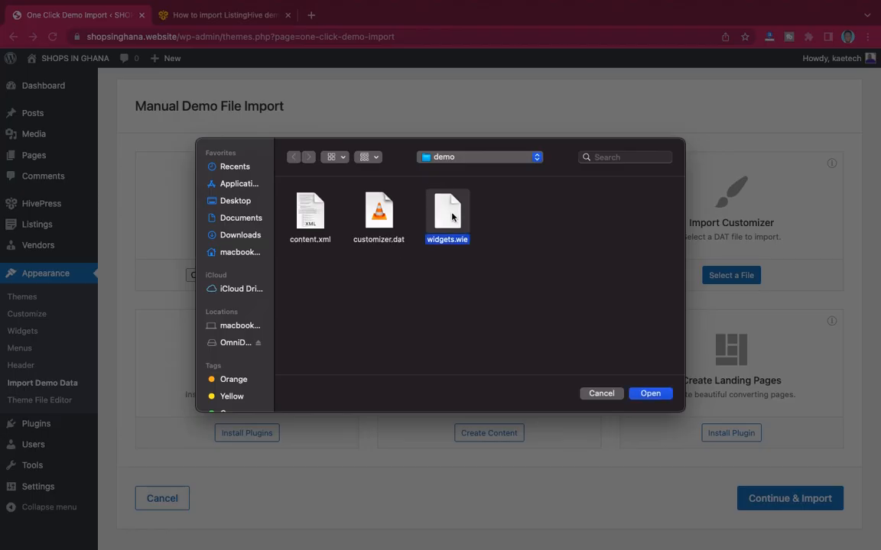
pyautogui.click(650, 395)
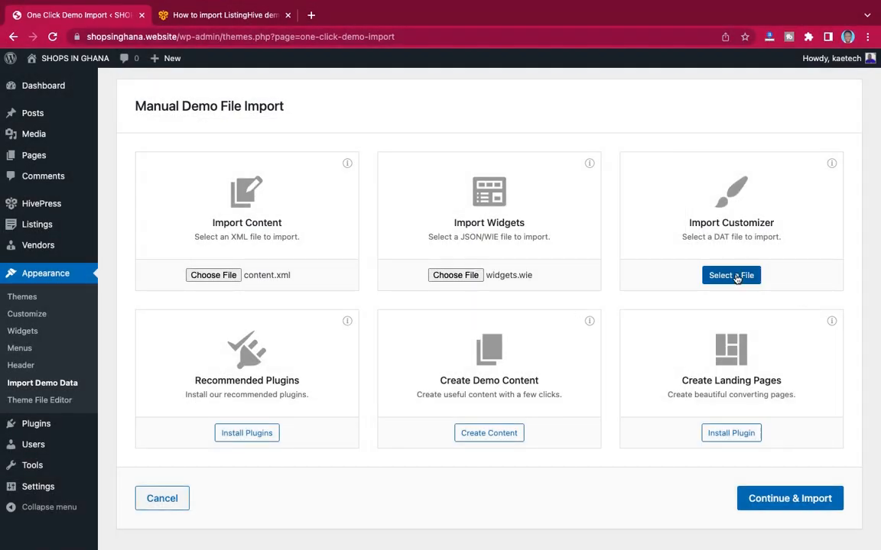
pyautogui.click(735, 279)
pyautogui.click(391, 227)
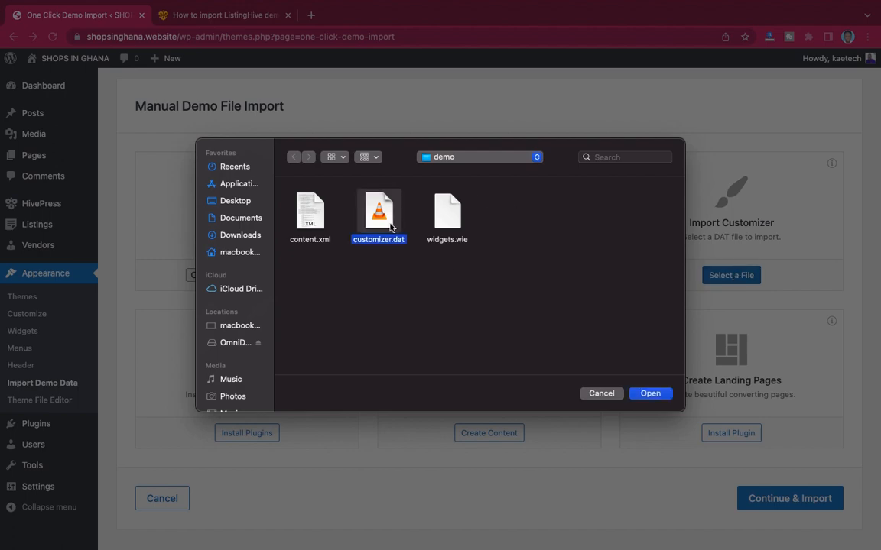
pyautogui.click(650, 394)
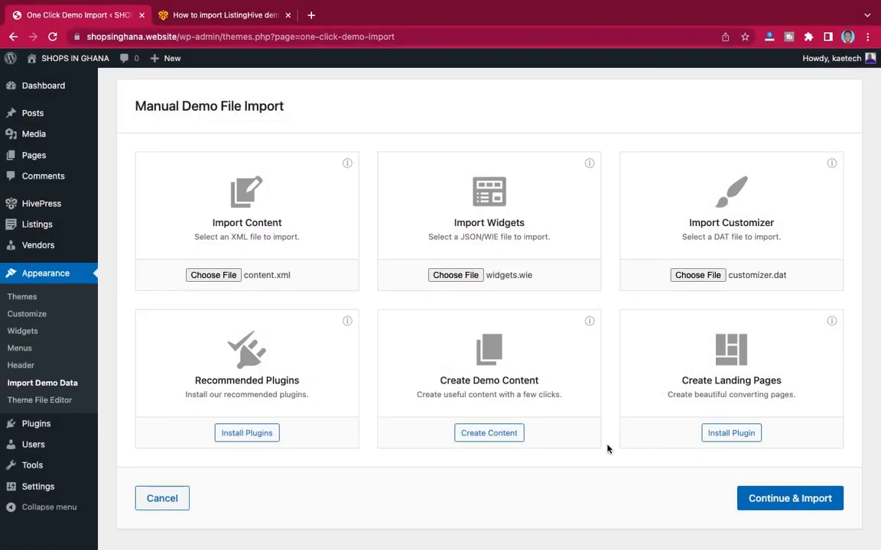
pyautogui.click(784, 502)
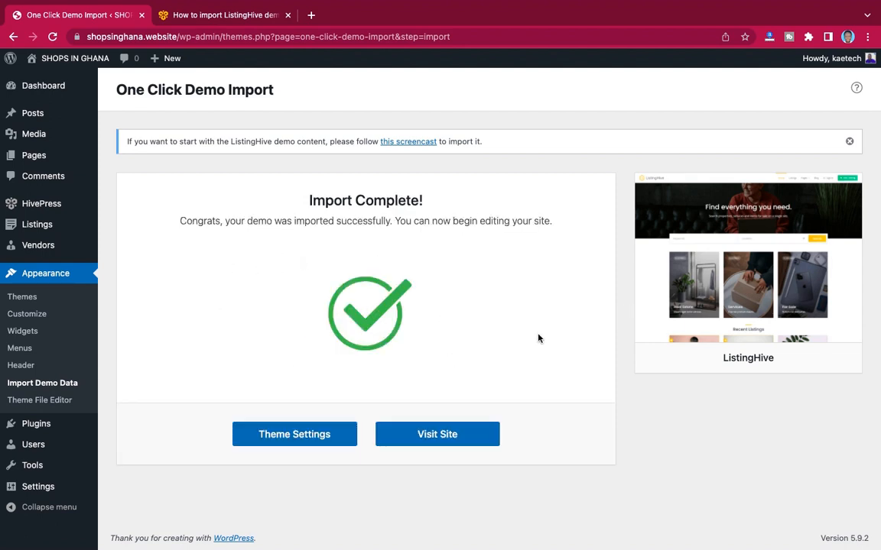
# Visit the site and examine the imported home page, from the header and search bar through categories and recent listings to the footer.
pyautogui.click(419, 437)
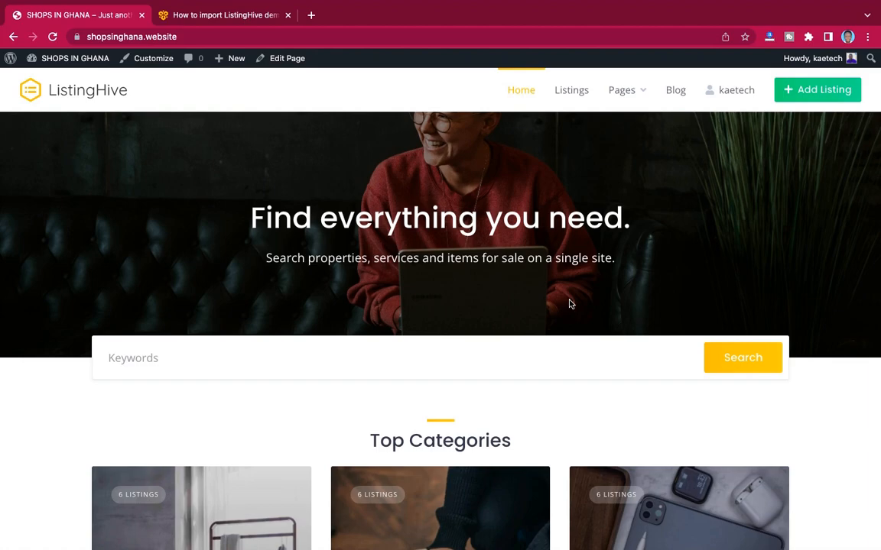
pyautogui.scroll(-15, 569, 304)
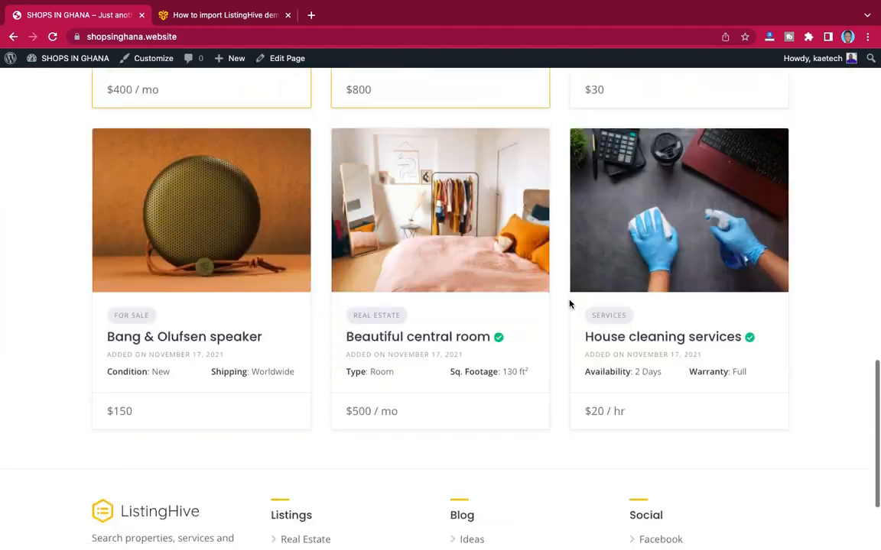
pyautogui.scroll(-3, 569, 304)
pyautogui.scroll(20, 569, 305)
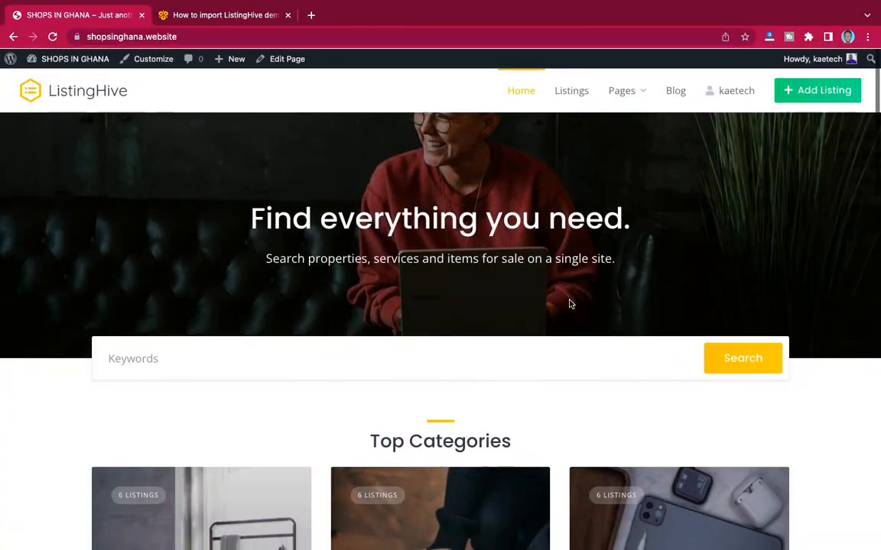
pyautogui.scroll(-7, 569, 304)
pyautogui.scroll(7, 568, 304)
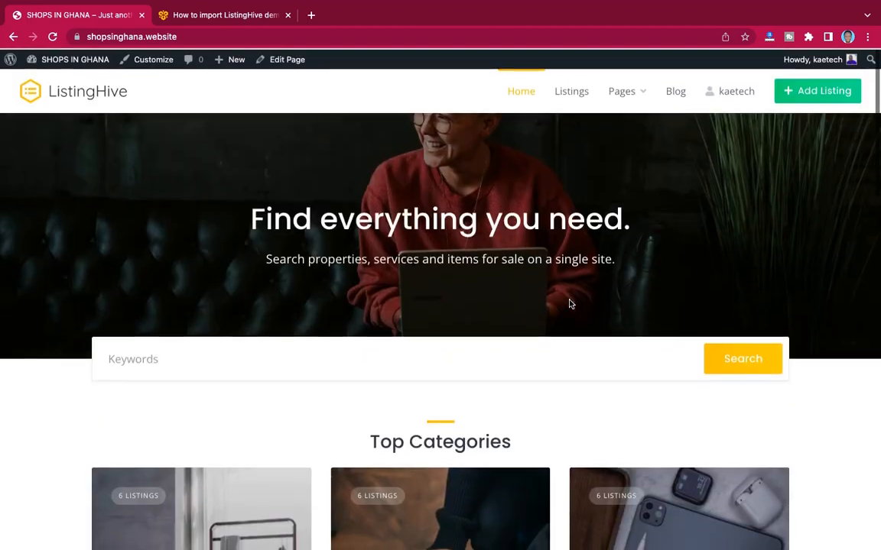
pyautogui.scroll(-15, 569, 305)
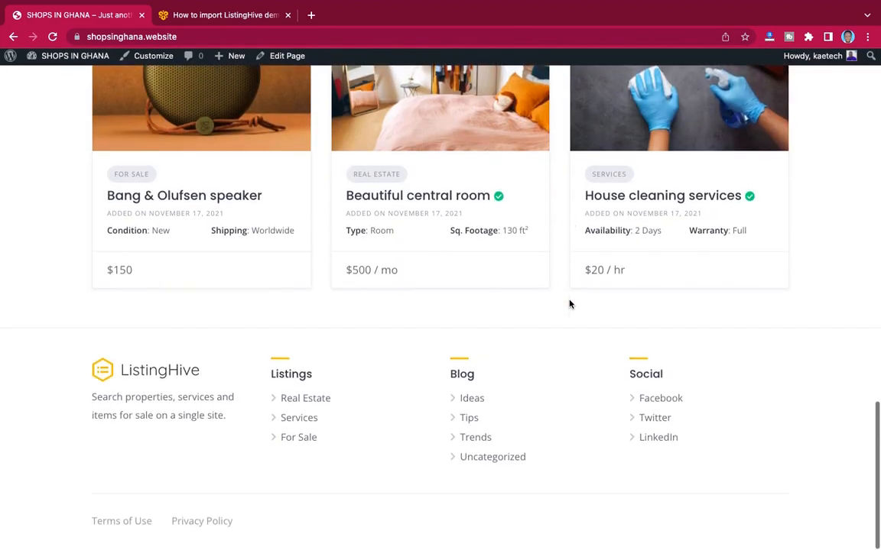
pyautogui.scroll(14, 569, 305)
pyautogui.scroll(1, 569, 304)
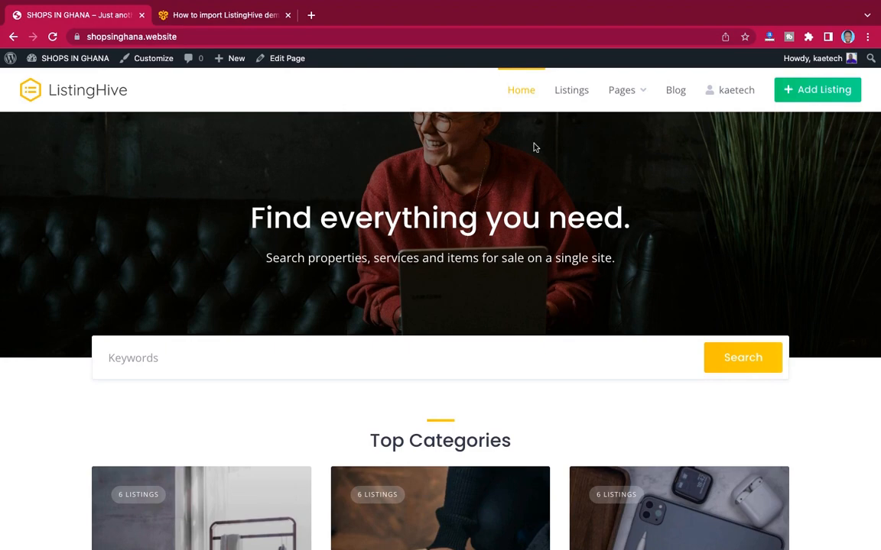
pyautogui.scroll(-3, 550, 273)
pyautogui.scroll(3, 547, 271)
pyautogui.scroll(-6, 589, 394)
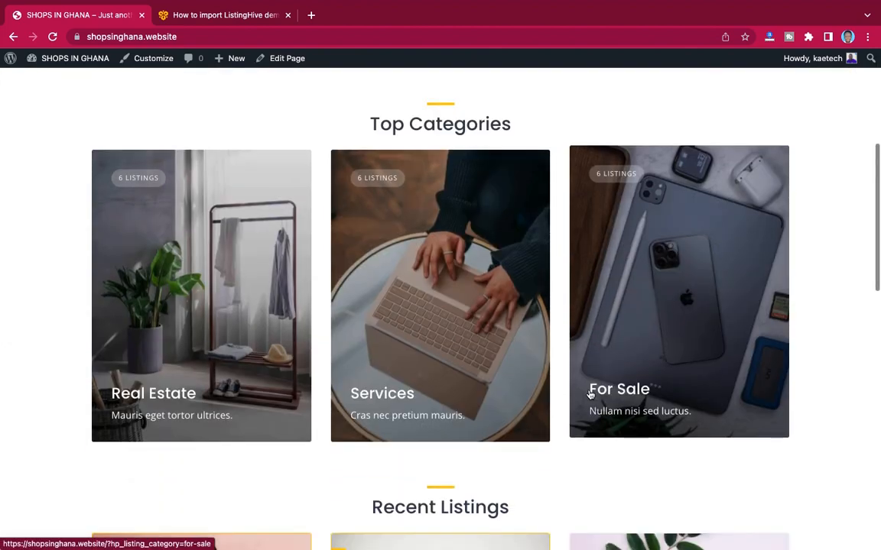
pyautogui.scroll(-5, 589, 394)
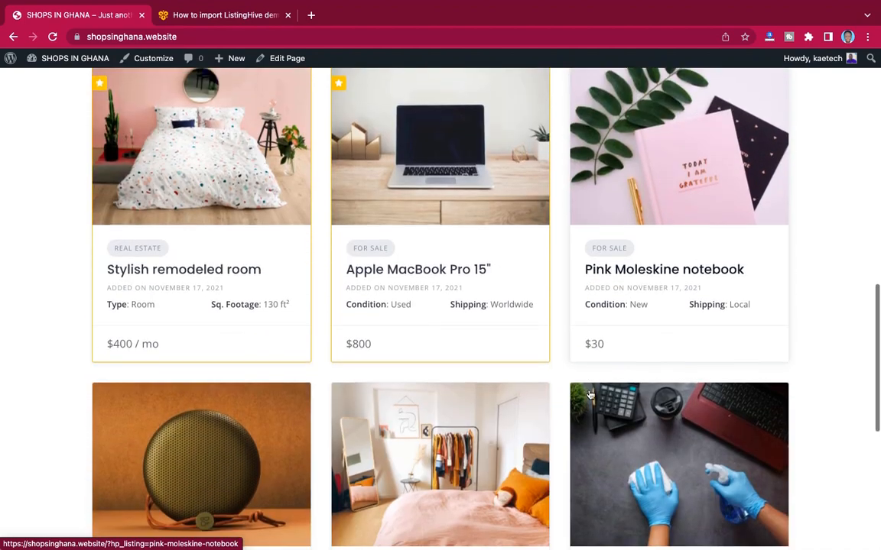
pyautogui.scroll(-3, 589, 394)
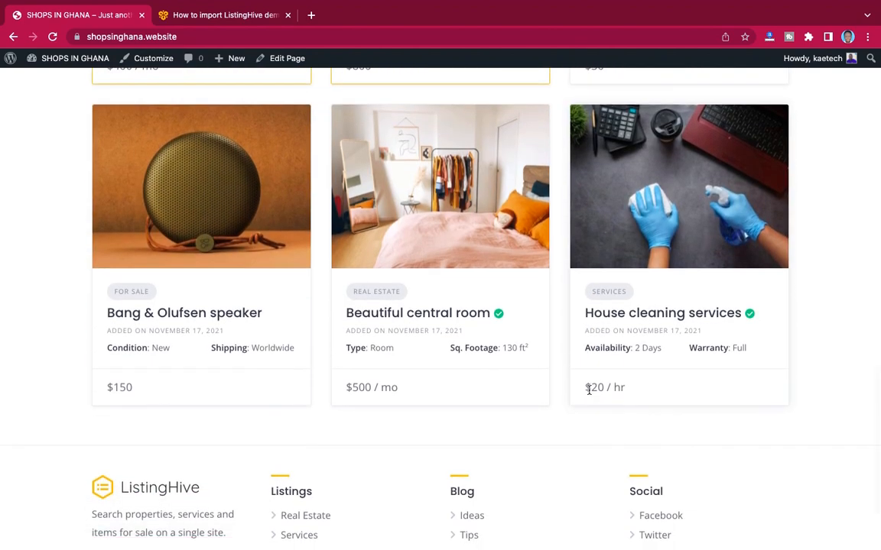
pyautogui.scroll(-3, 589, 390)
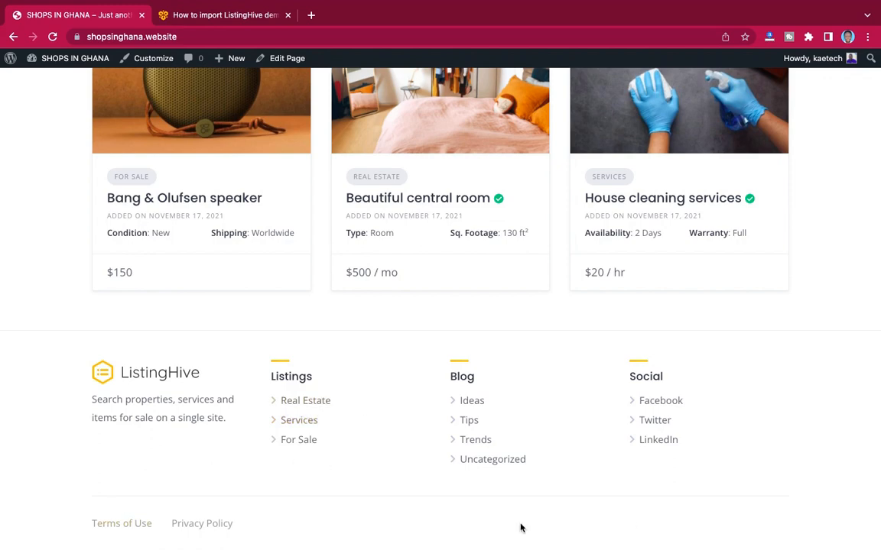
pyautogui.scroll(1, 582, 400)
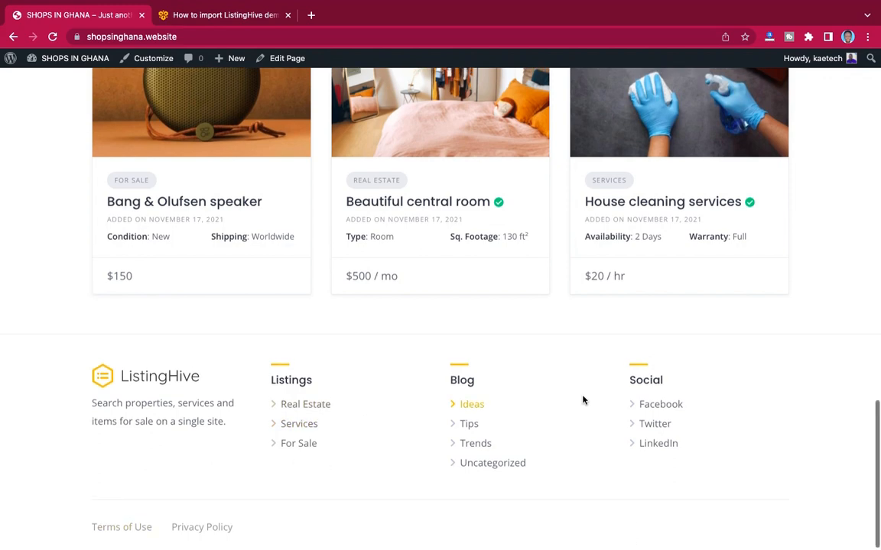
pyautogui.scroll(20, 582, 400)
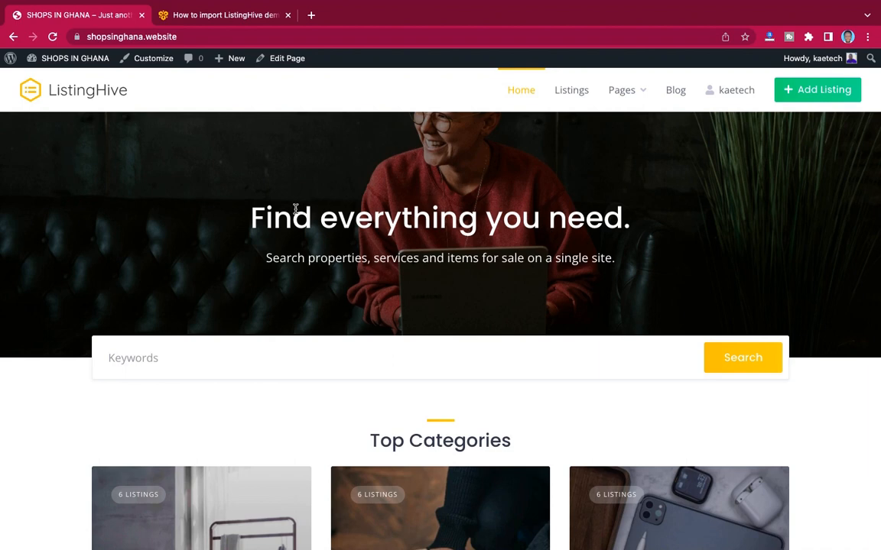
# Open the logo selection in the Site Identity settings of the theme customizer, and look through the Media Library images.
pyautogui.click(151, 60)
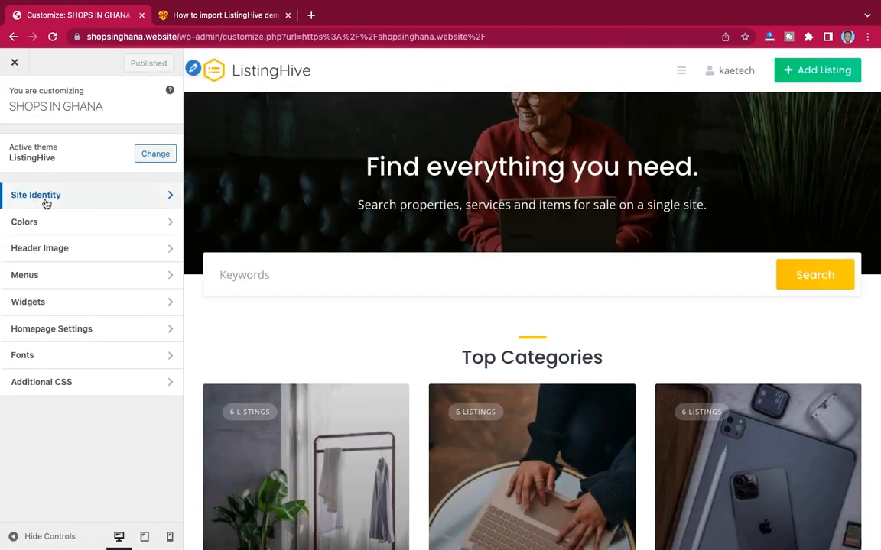
pyautogui.click(98, 201)
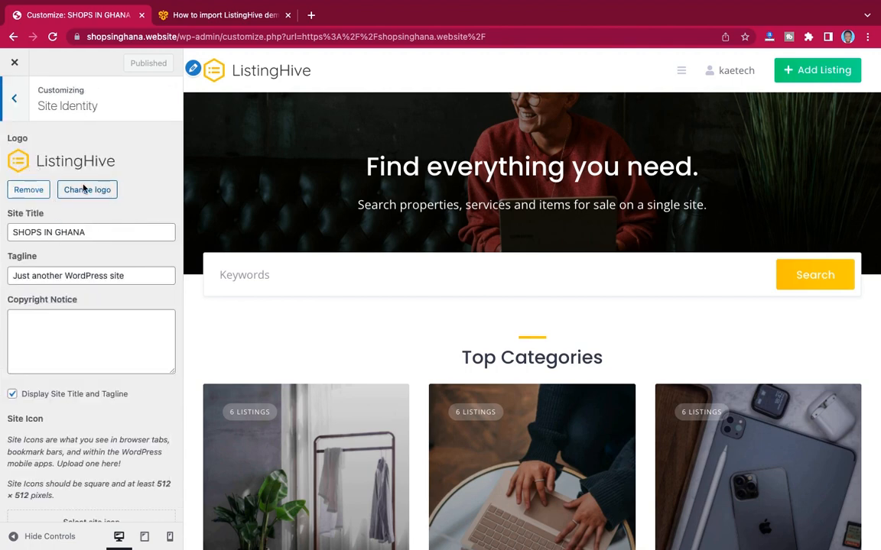
pyautogui.click(89, 189)
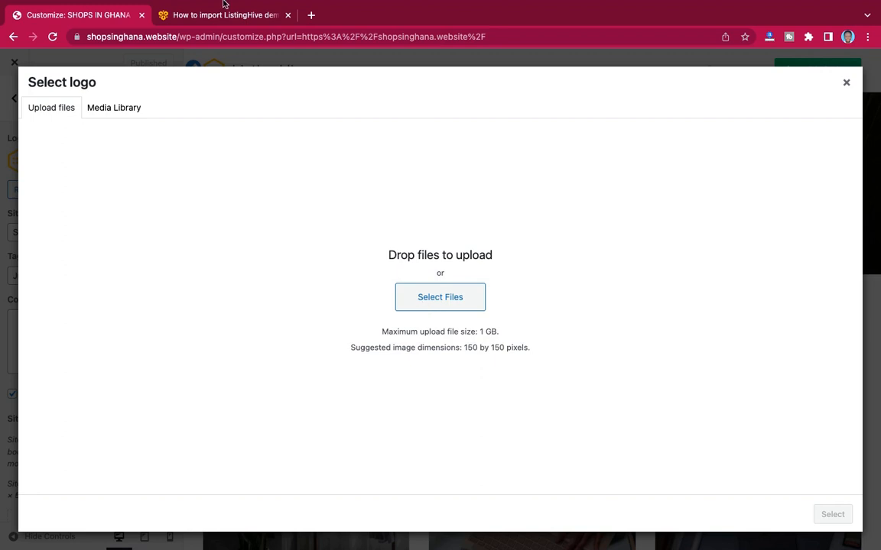
pyautogui.click(116, 109)
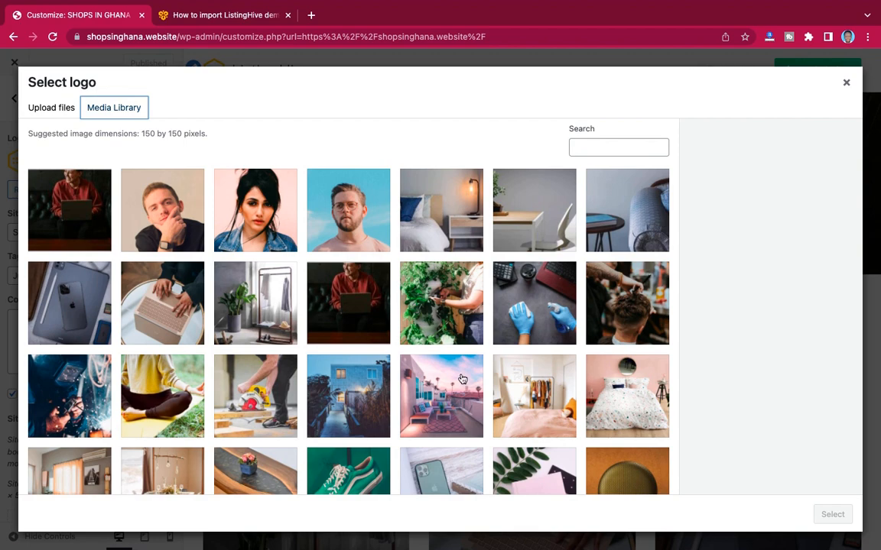
pyautogui.scroll(-3, 462, 379)
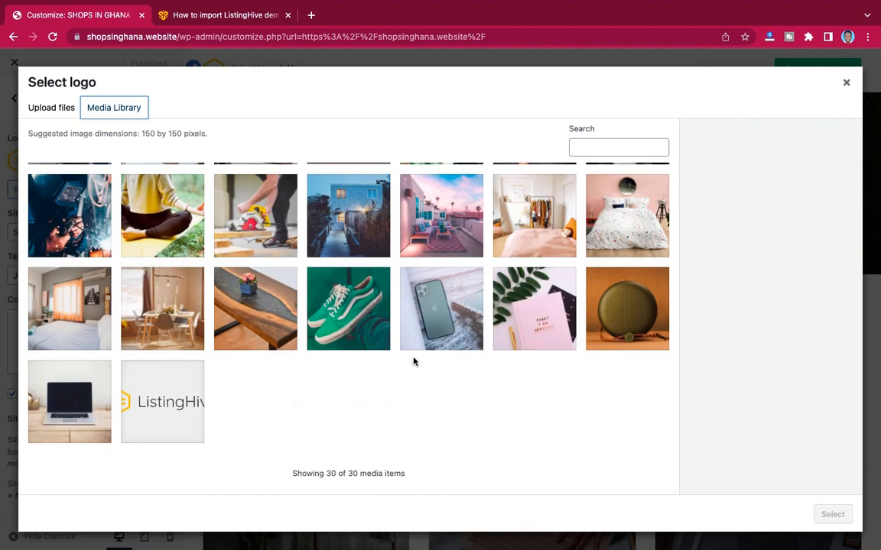
pyautogui.scroll(3, 416, 352)
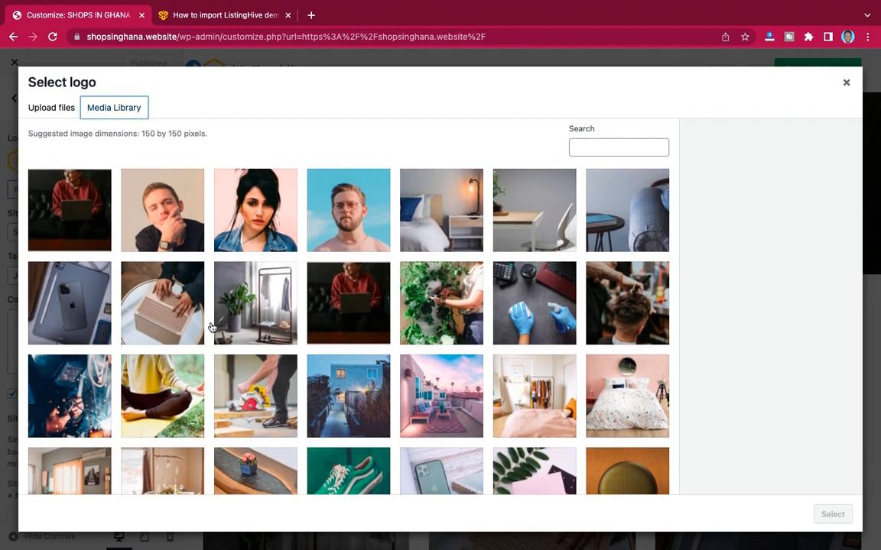
# Upload all images from the Desktop's Listing > Images folder and set Shopsinghanalogo-1.png as the site logo without cropping.
pyautogui.click(51, 108)
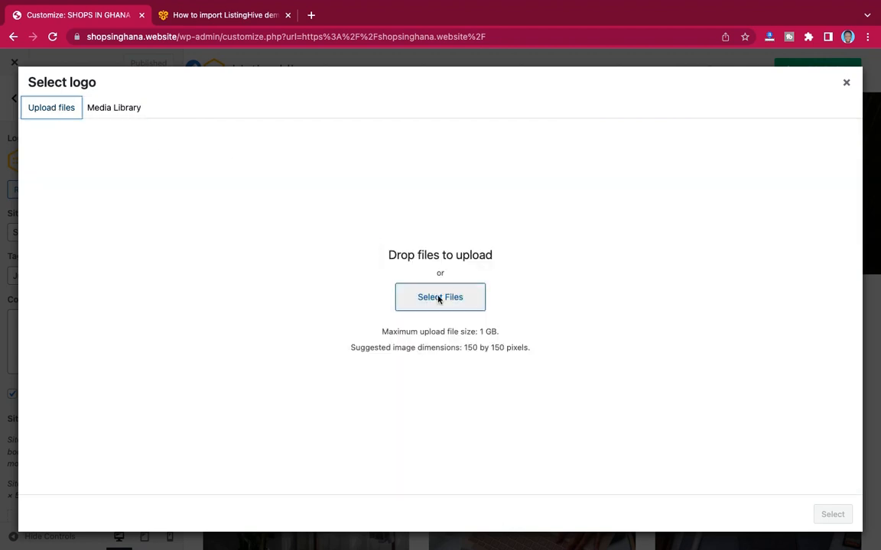
pyautogui.click(444, 304)
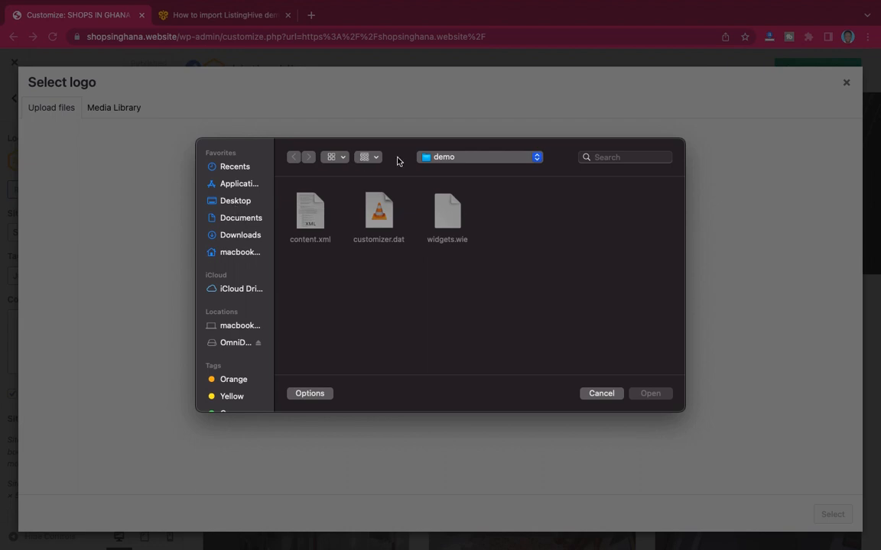
pyautogui.click(243, 202)
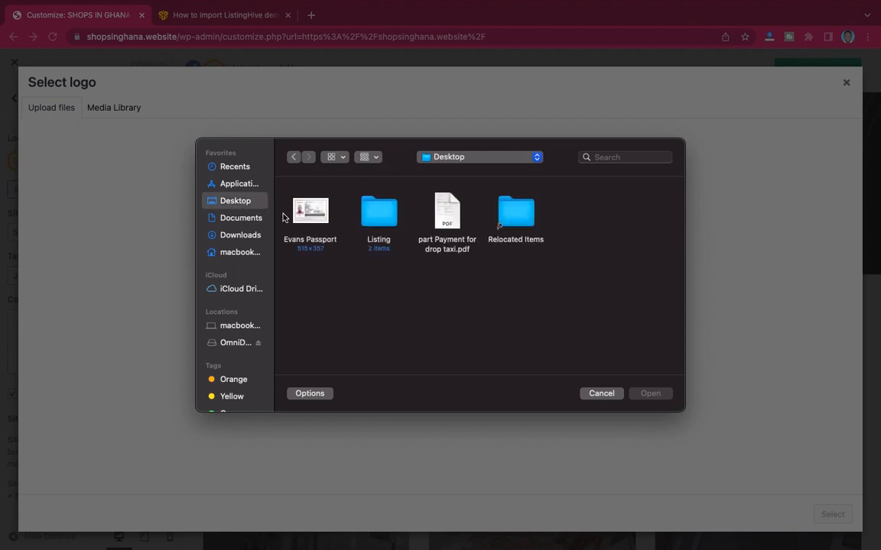
pyautogui.doubleClick(377, 193)
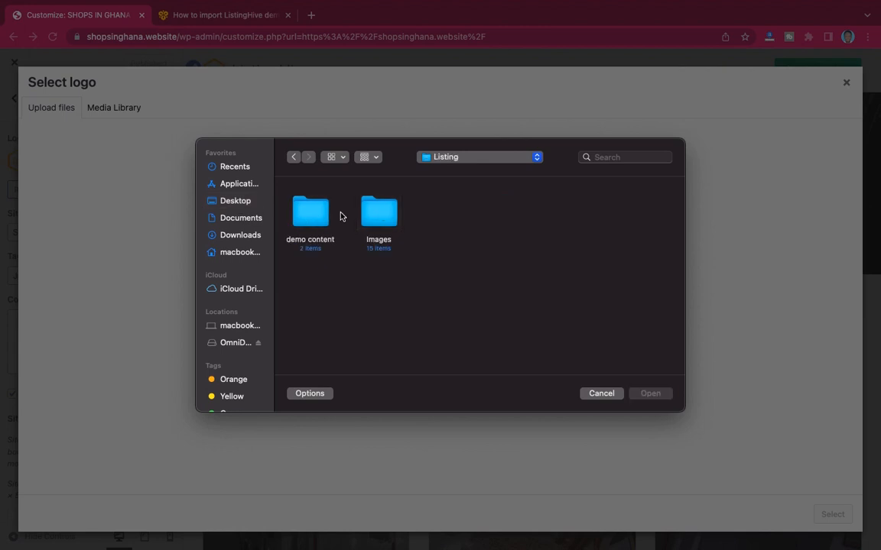
pyautogui.doubleClick(380, 214)
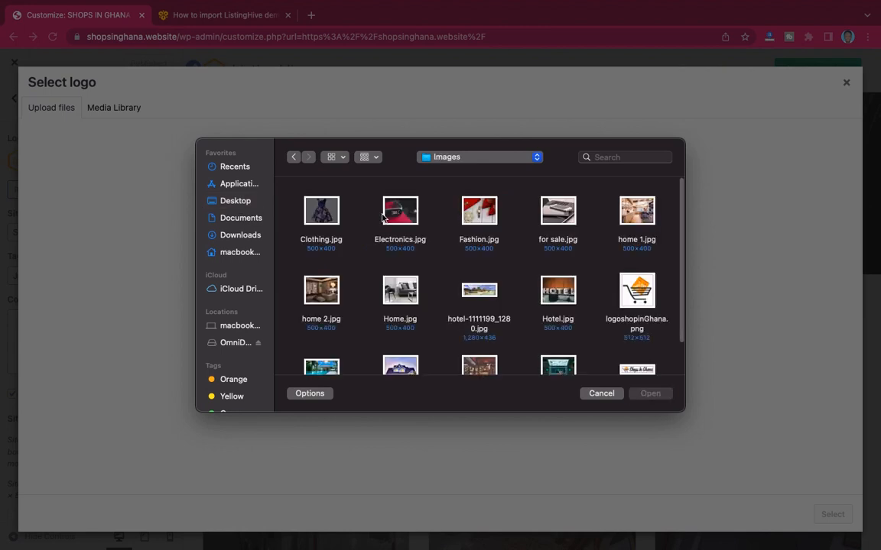
pyautogui.click(318, 216)
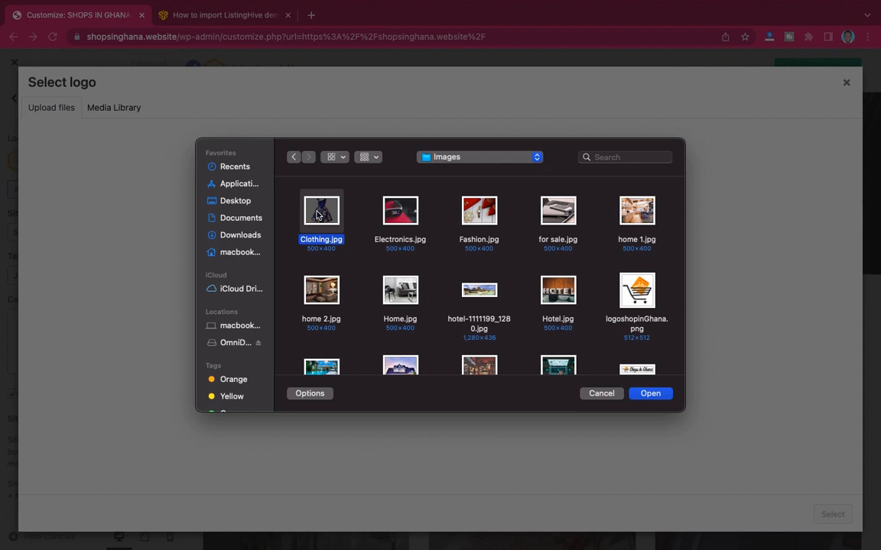
pyautogui.press('super+a')
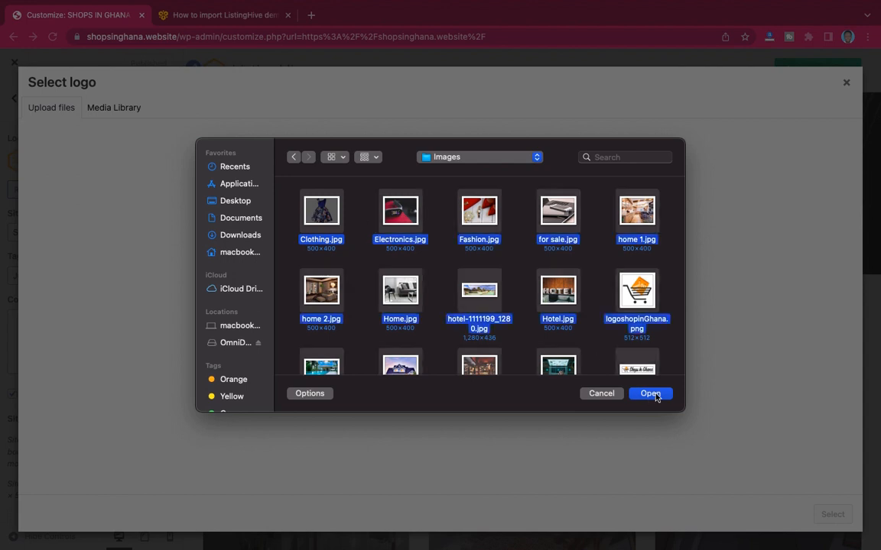
pyautogui.scroll(-3, 561, 318)
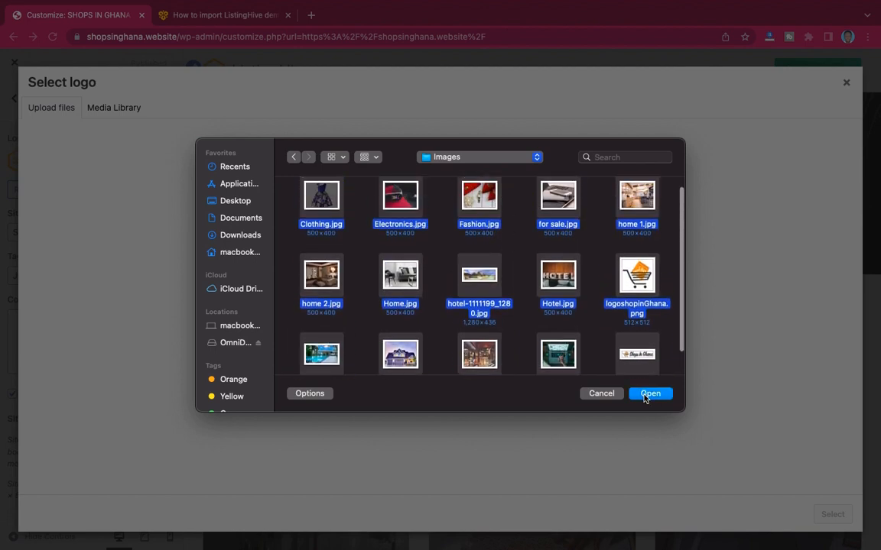
pyautogui.click(649, 394)
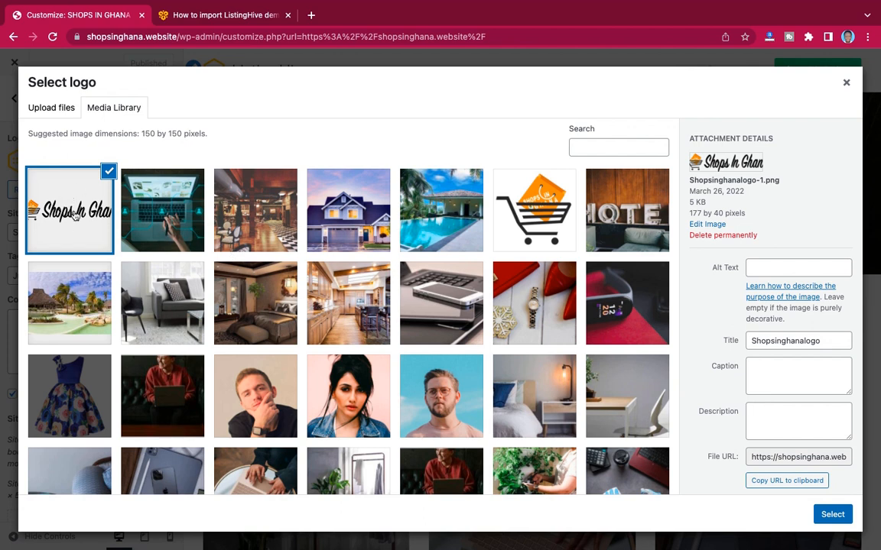
pyautogui.click(833, 515)
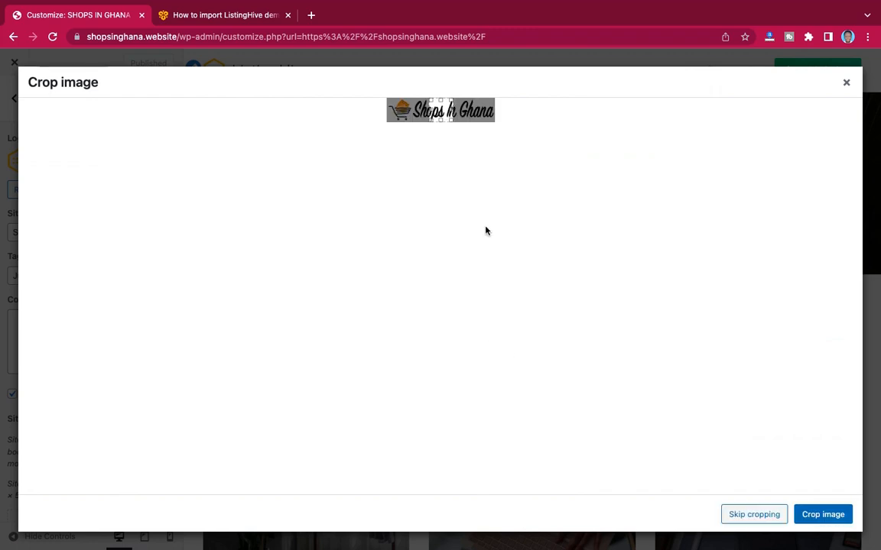
pyautogui.click(757, 516)
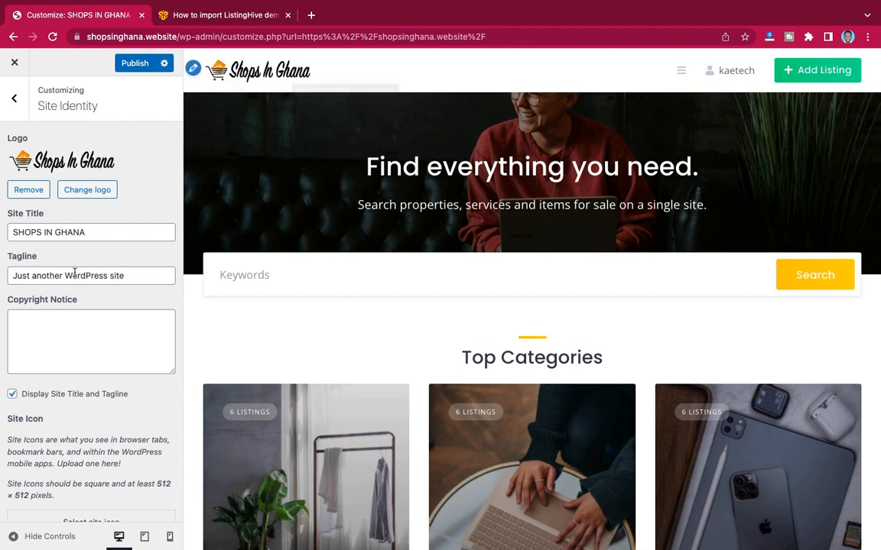
# Replace the site's tagline with "Best Listing Website in Ghana".
pyautogui.click(125, 276)
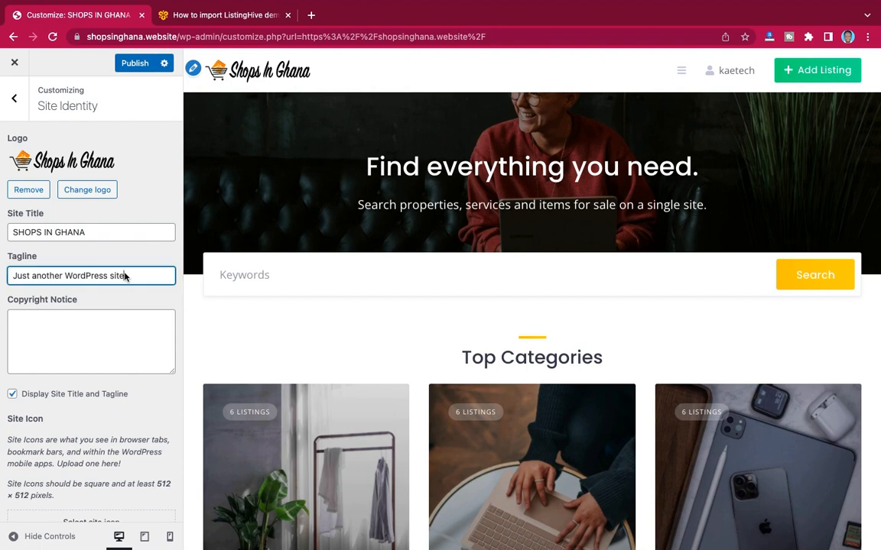
pyautogui.moveTo(127, 279); pyautogui.dragTo(8, 246)
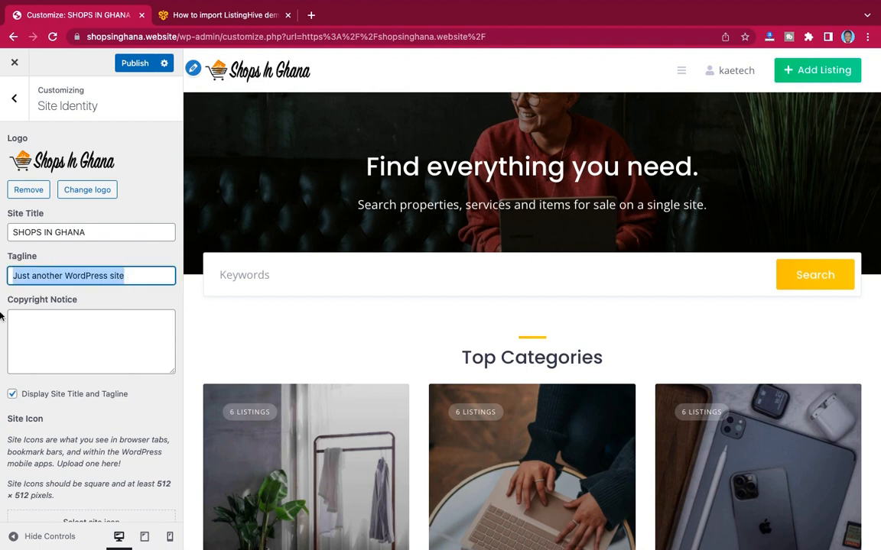
pyautogui.write('Best ')
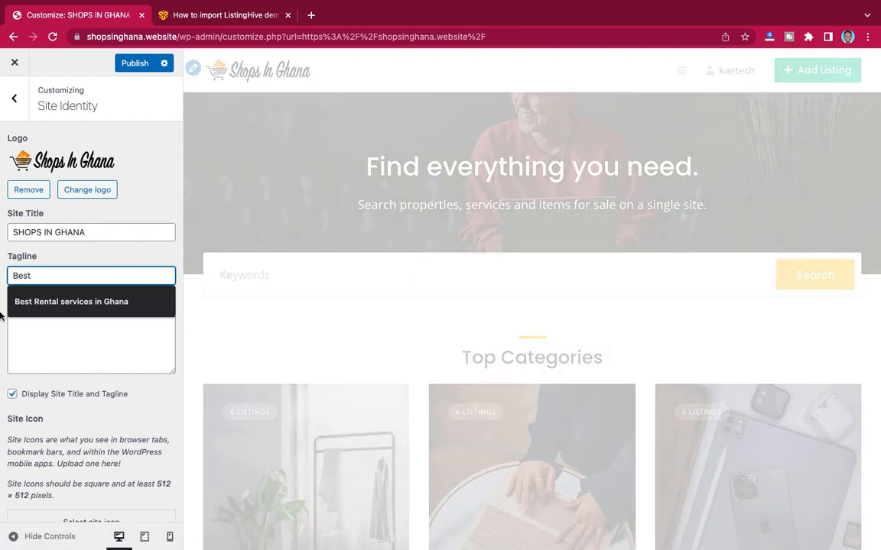
pyautogui.write('L')
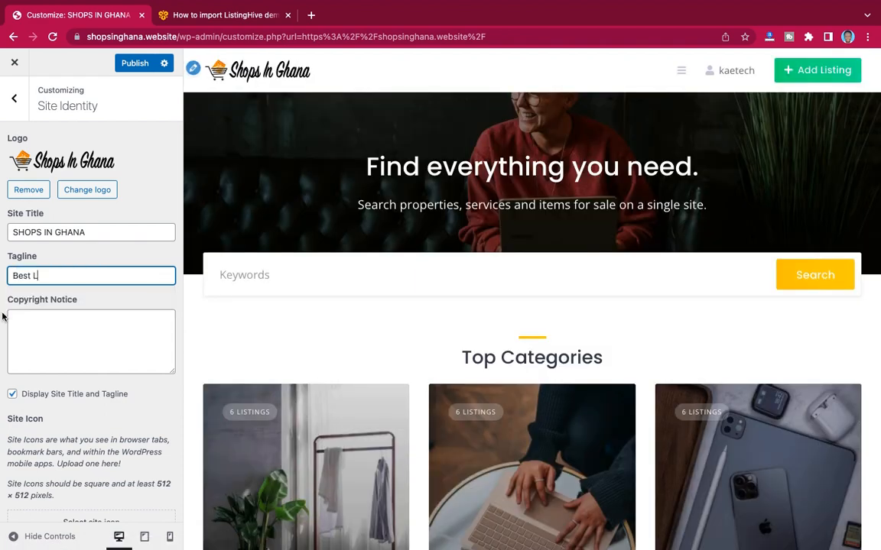
pyautogui.write('isting ')
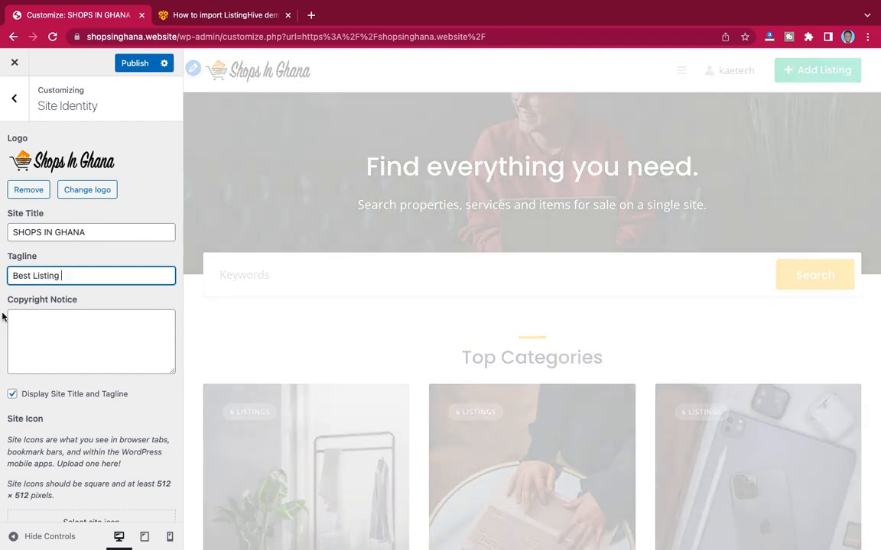
pyautogui.write('West')
pyautogui.write('ite in Ghana')
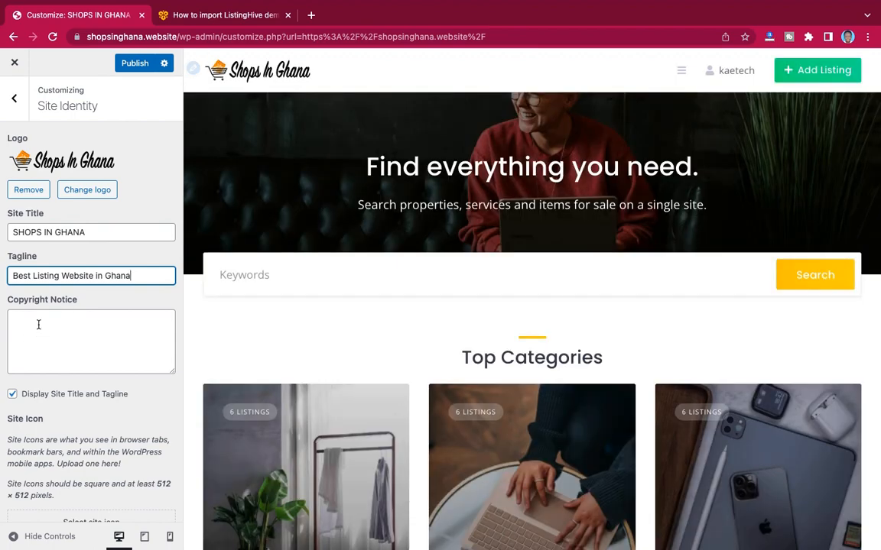
# Begin the copyright notice with the word "Copyright", checking the footer area in the site preview.
pyautogui.click(39, 324)
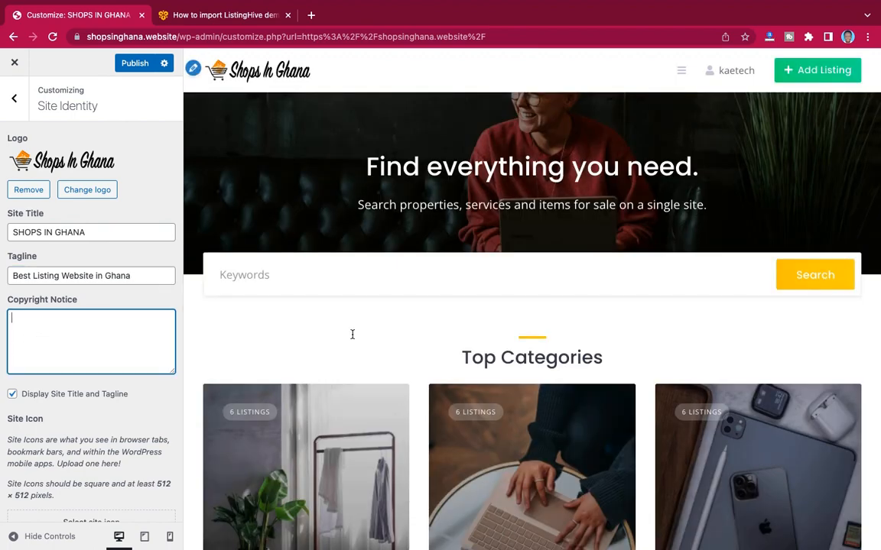
pyautogui.scroll(-15, 352, 334)
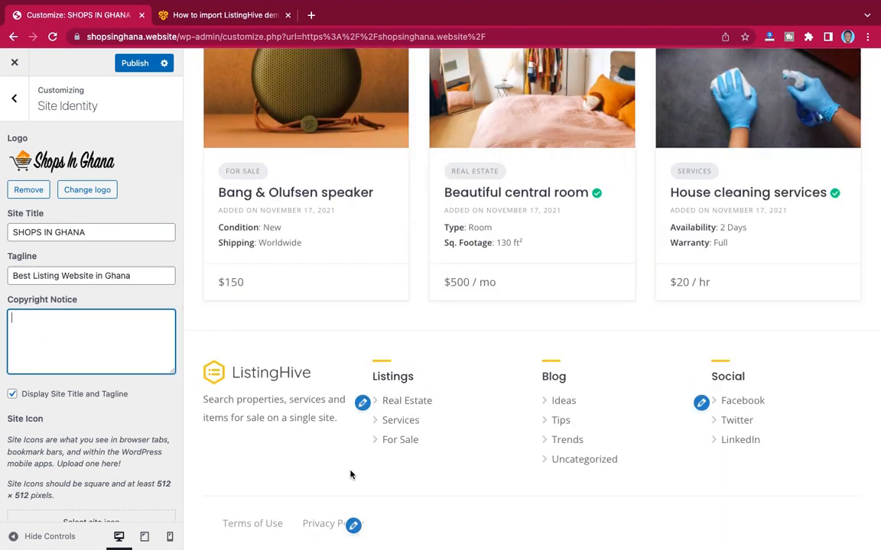
pyautogui.scroll(-2, 446, 517)
pyautogui.write('opyr')
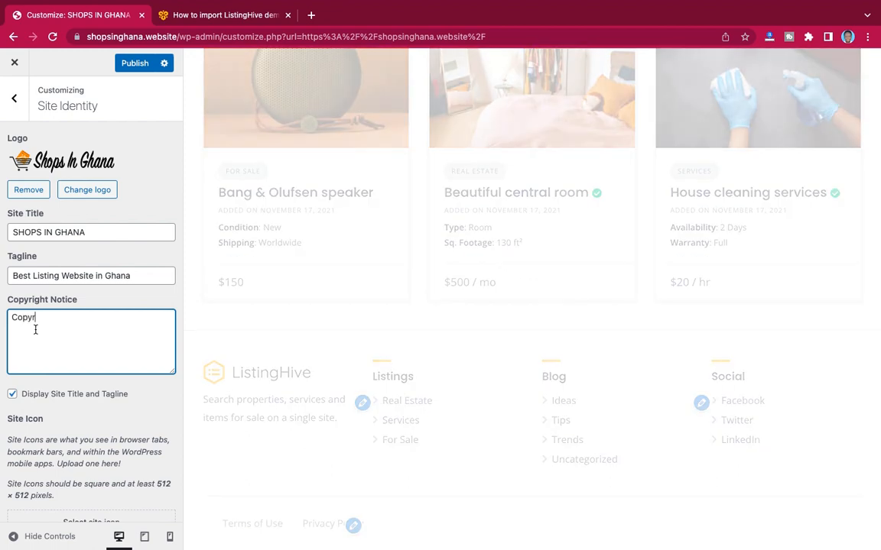
pyautogui.write('ight')
# Search Google for "copyright symbol" in a new tab, and copy the © into the copyright notice after "Copyright".
pyautogui.click(311, 15)
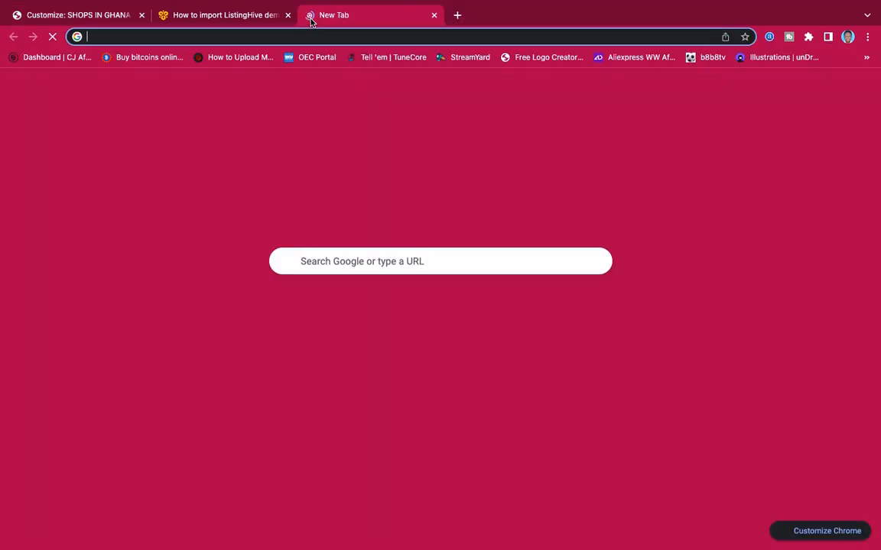
pyautogui.write('copyright symbol')
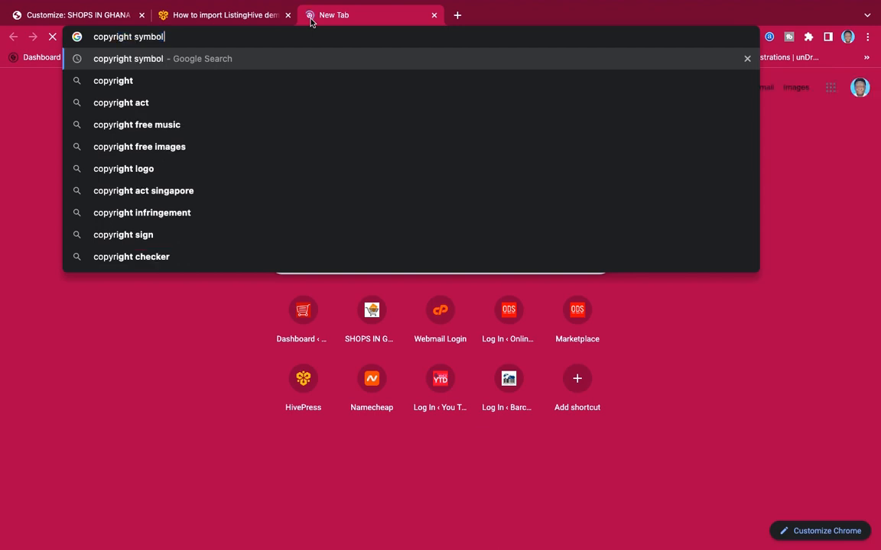
pyautogui.press('Return')
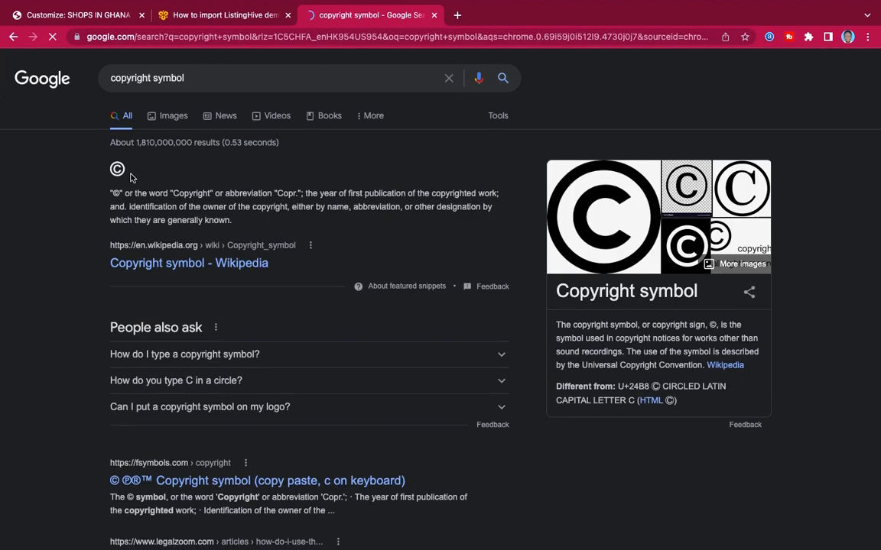
pyautogui.moveTo(130, 177); pyautogui.dragTo(87, 170)
pyautogui.hotkey('ctrl', 'c')
pyautogui.click(102, 21)
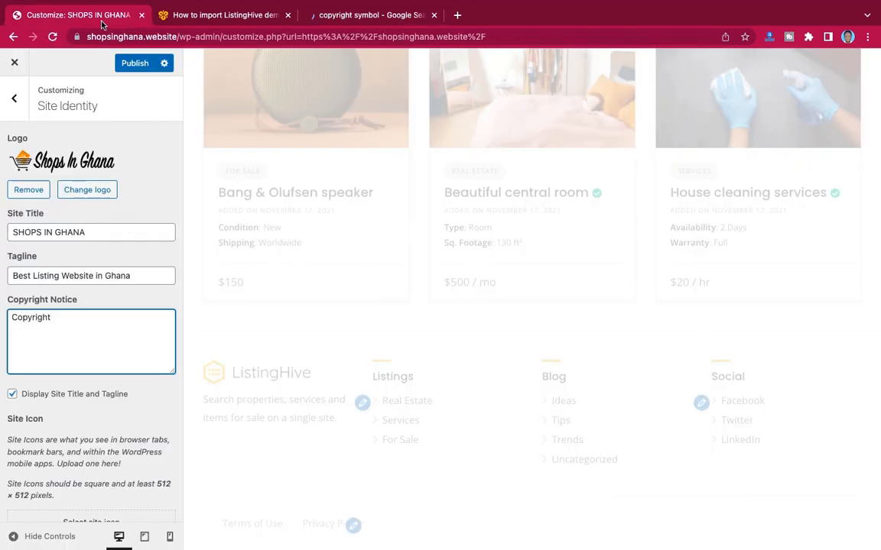
pyautogui.click(70, 321)
pyautogui.hotkey('ctrl', 'v')
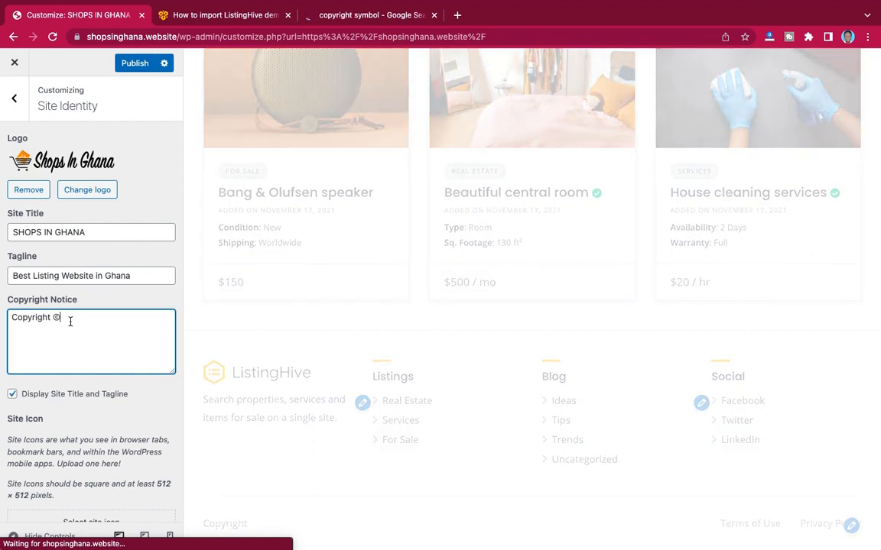
# Complete the copyright notice with "2022 | Designed By Kaetech Digital" after the © symbol, and publish the changes.
pyautogui.write('2022')
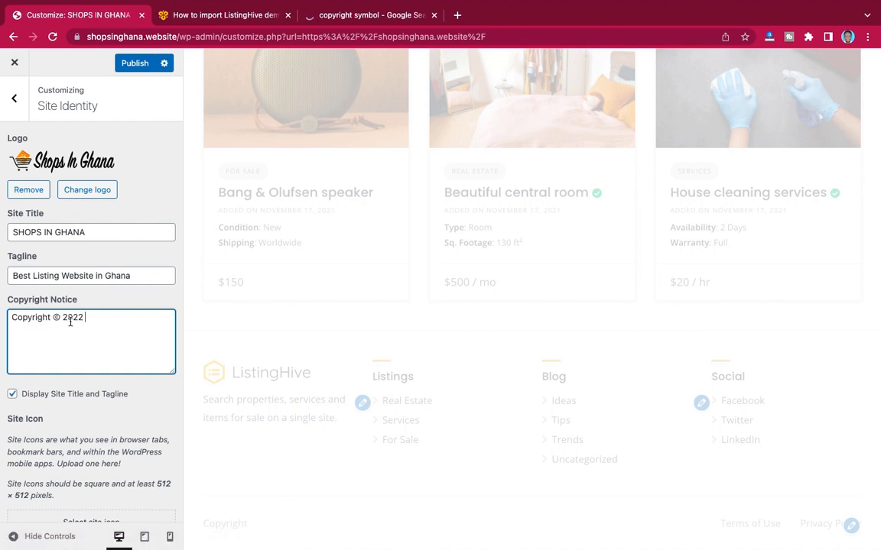
pyautogui.write(' | Designed By Kaetech ')
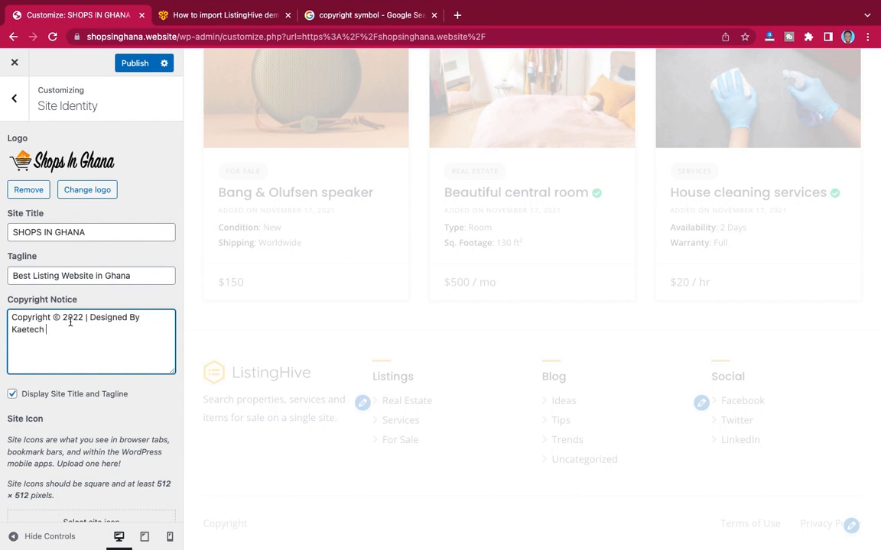
pyautogui.write('Digital')
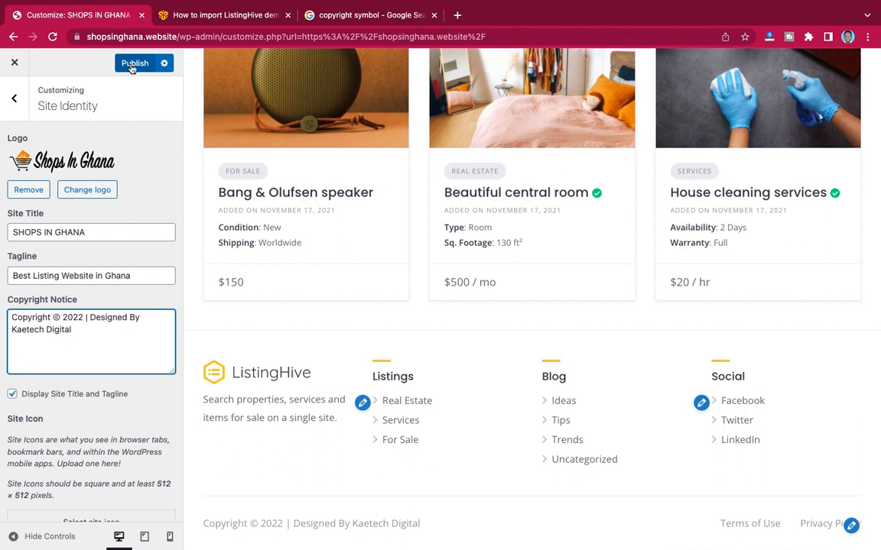
pyautogui.click(133, 63)
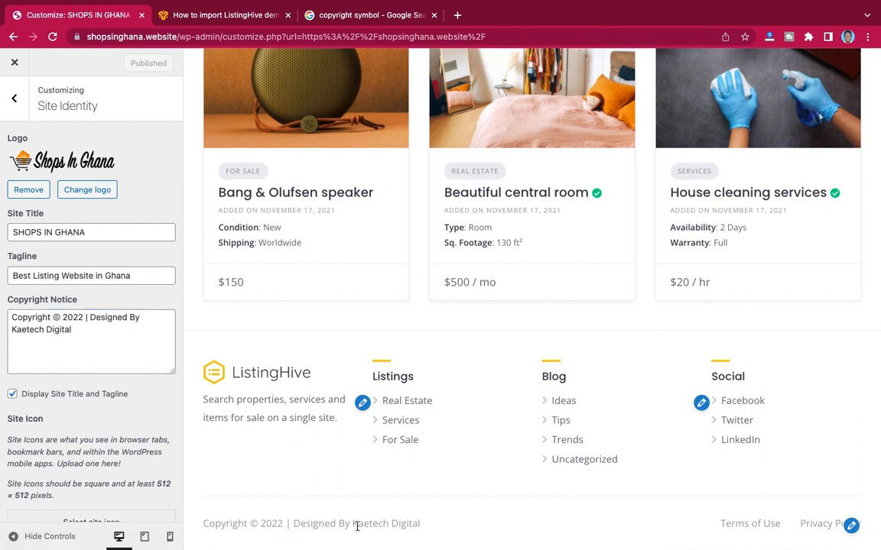
# Set the shopping cart image logoshopinGhana-1.png from the Media Library as the site icon and publish the change.
pyautogui.scroll(-2, 149, 466)
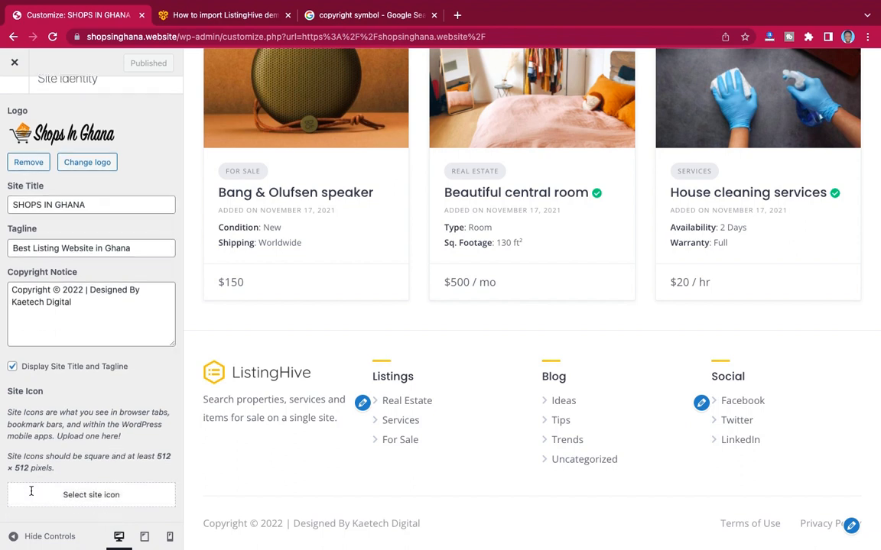
pyautogui.click(94, 496)
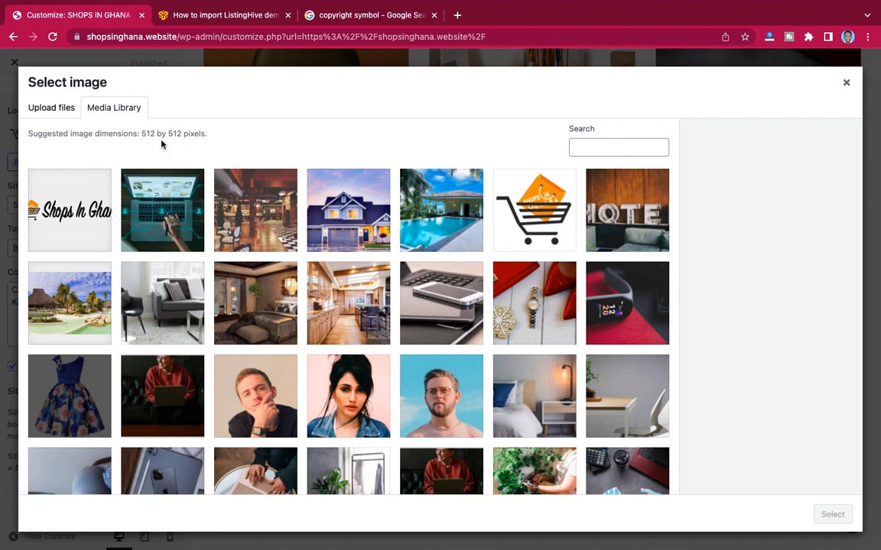
pyautogui.click(499, 184)
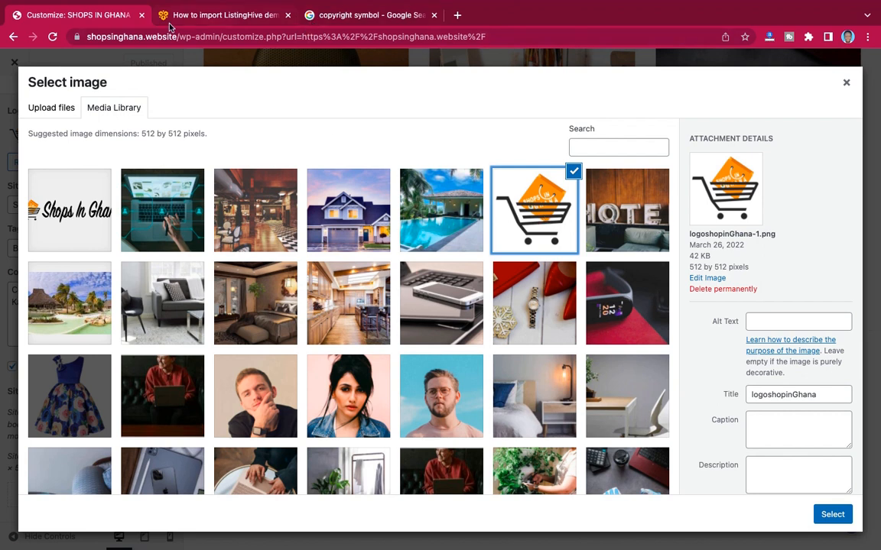
pyautogui.click(831, 514)
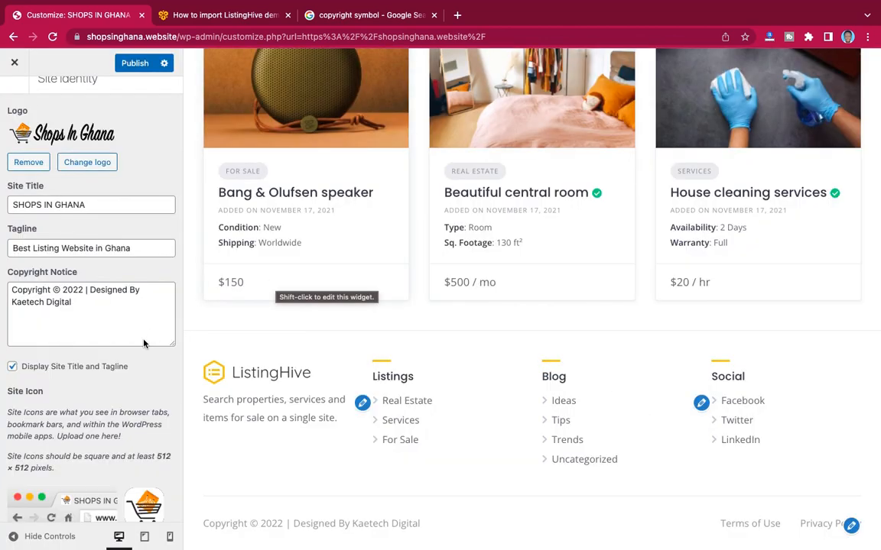
pyautogui.click(130, 63)
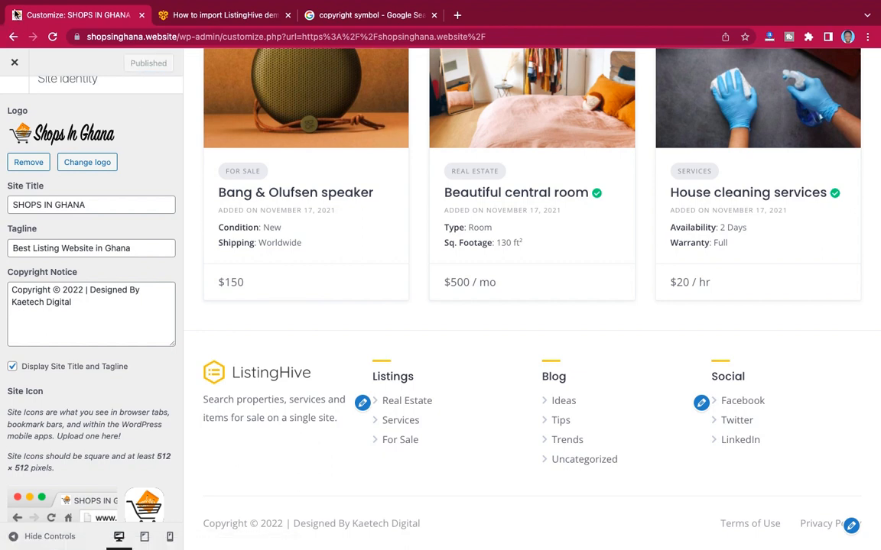
pyautogui.scroll(1, 125, 122)
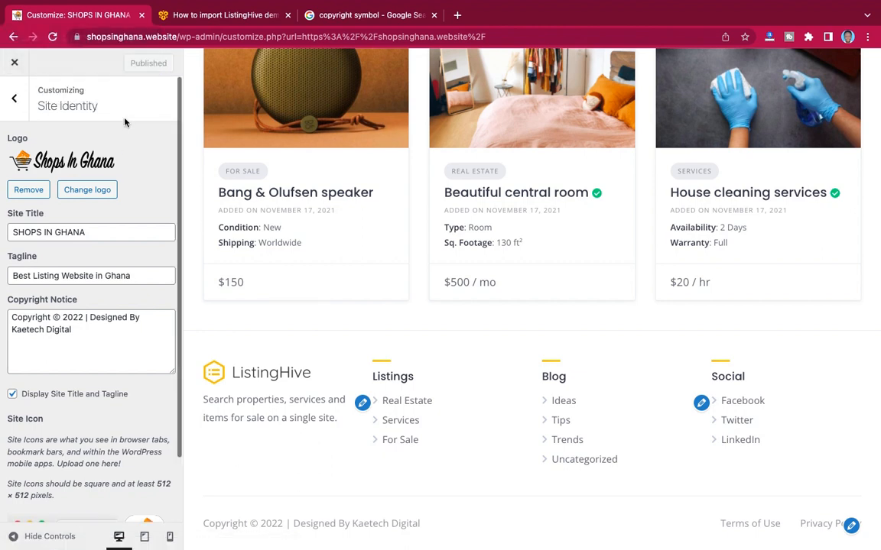
# Change the site's primary color to the orange #ea7500, checking where the primary color appears in the homepage preview.
pyautogui.click(14, 104)
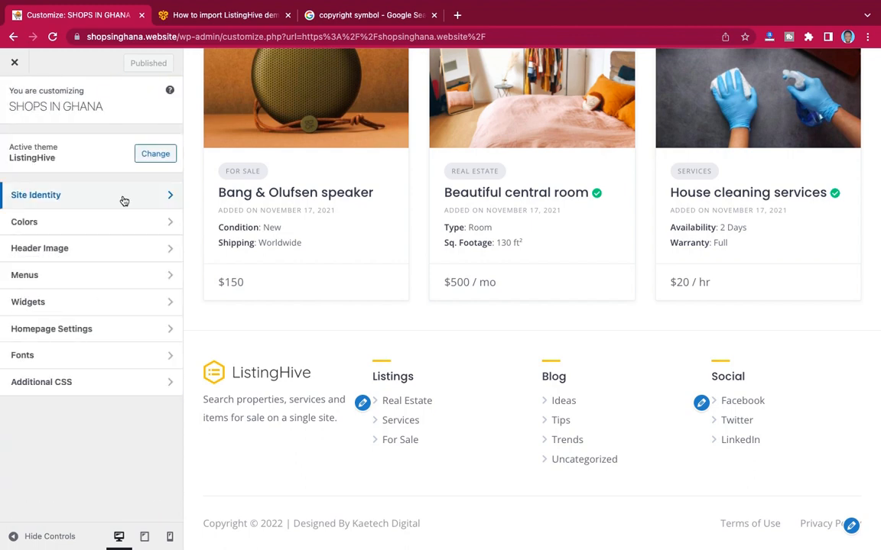
pyautogui.click(115, 228)
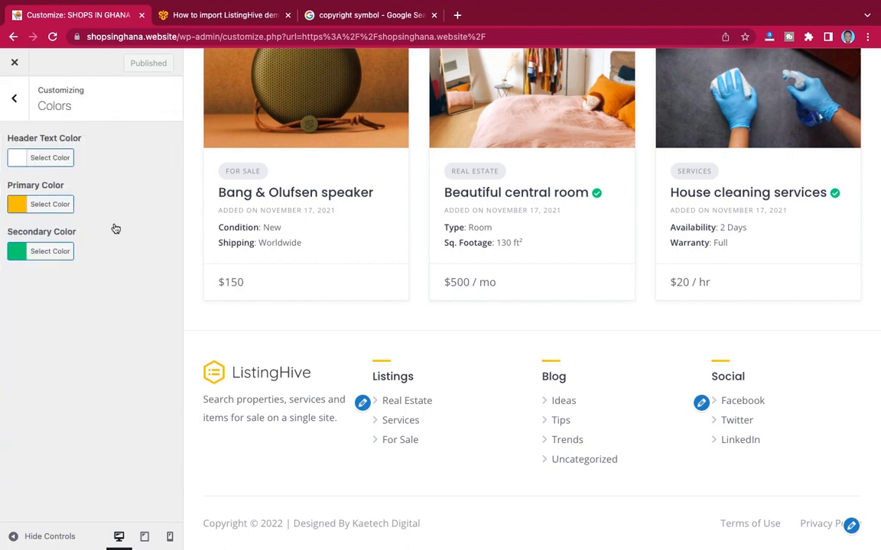
pyautogui.scroll(20, 544, 221)
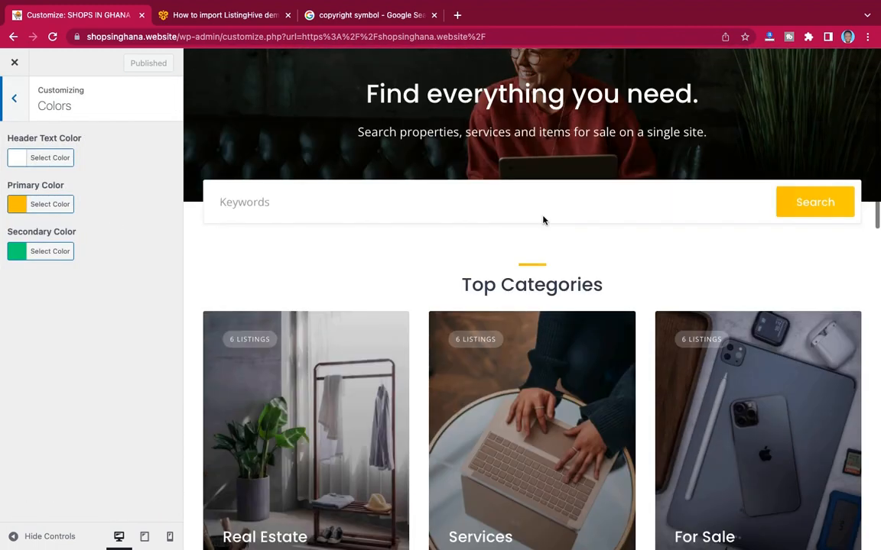
pyautogui.scroll(-5, 544, 220)
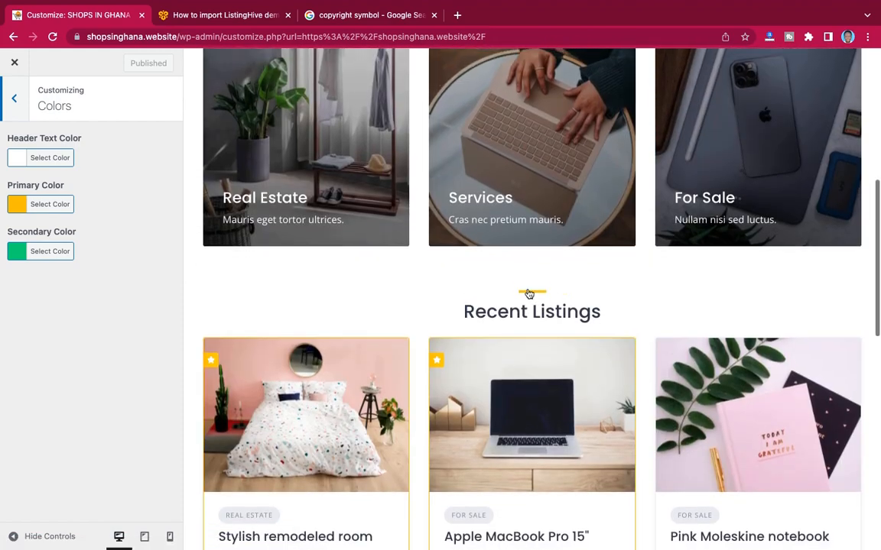
pyautogui.scroll(2, 477, 252)
pyautogui.scroll(1, 480, 257)
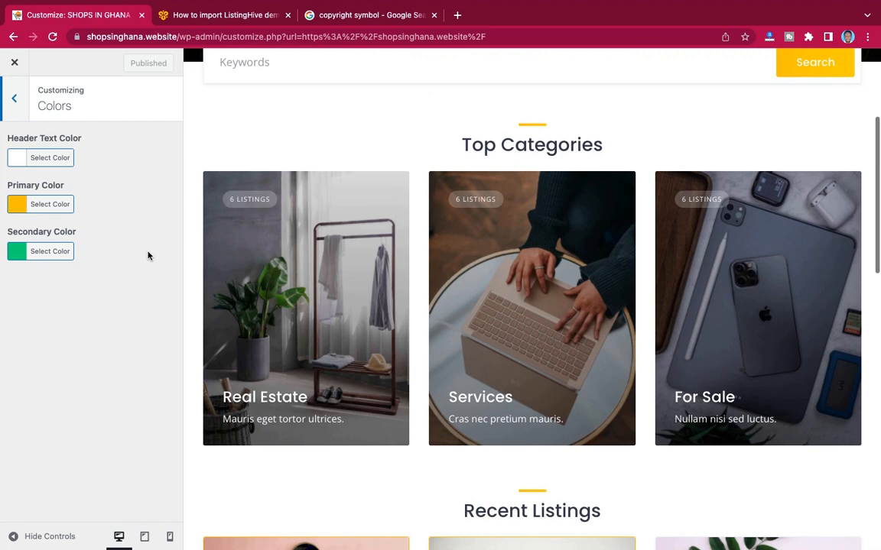
pyautogui.click(14, 206)
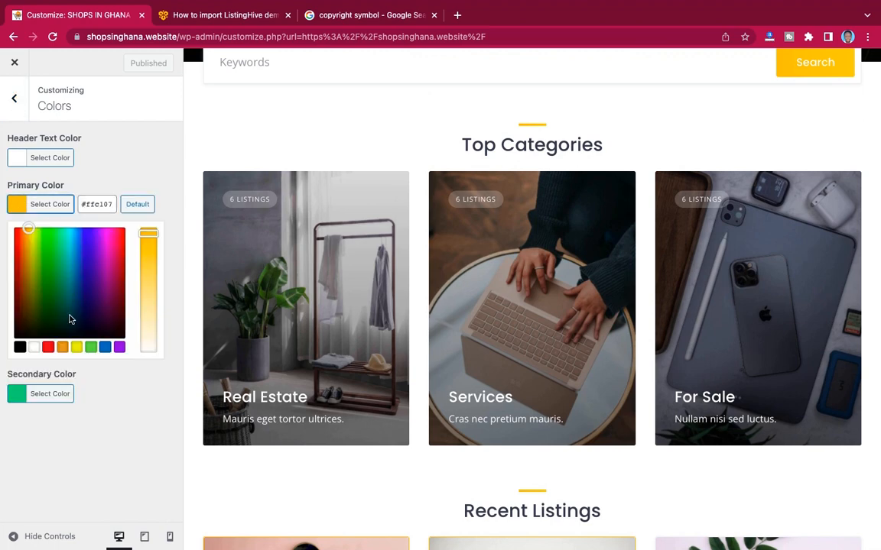
pyautogui.click(62, 348)
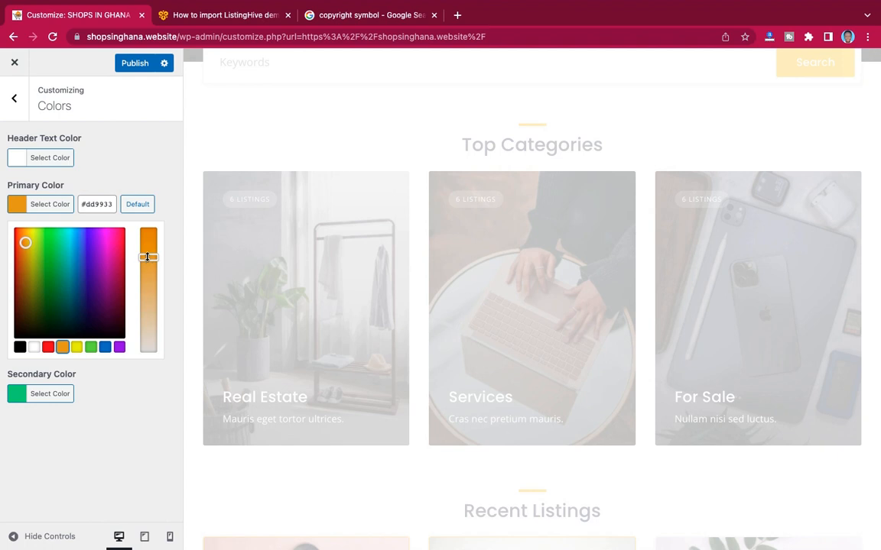
pyautogui.moveTo(147, 257); pyautogui.dragTo(148, 230)
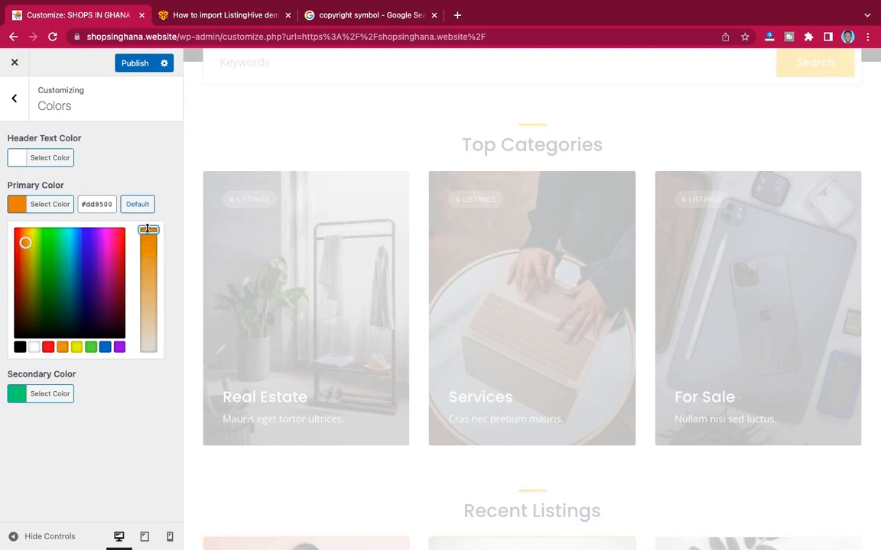
pyautogui.moveTo(26, 243); pyautogui.dragTo(23, 235)
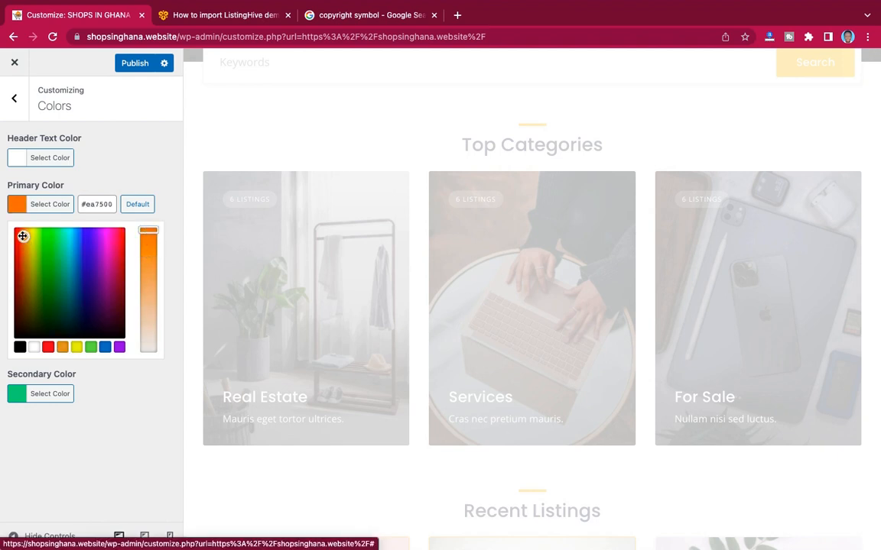
pyautogui.click(14, 205)
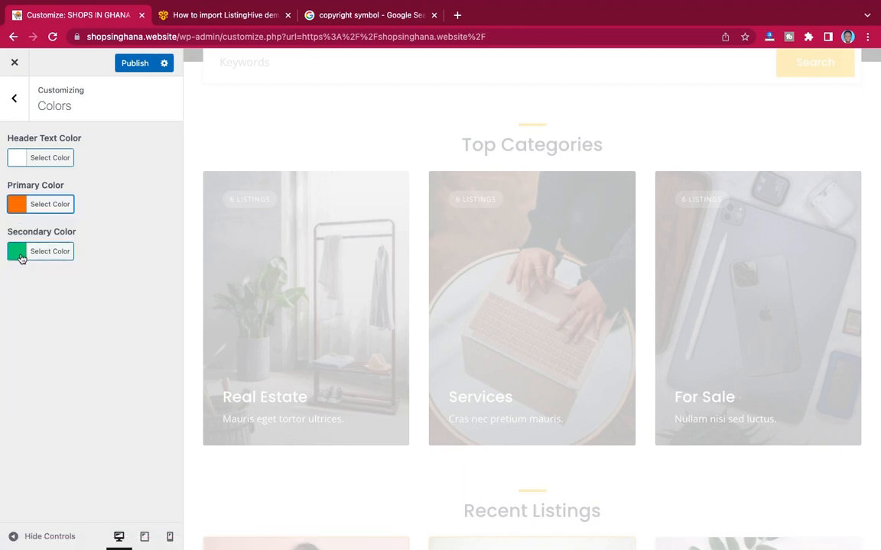
# Set the site's secondary color to the blue #1e73be.
pyautogui.click(17, 252)
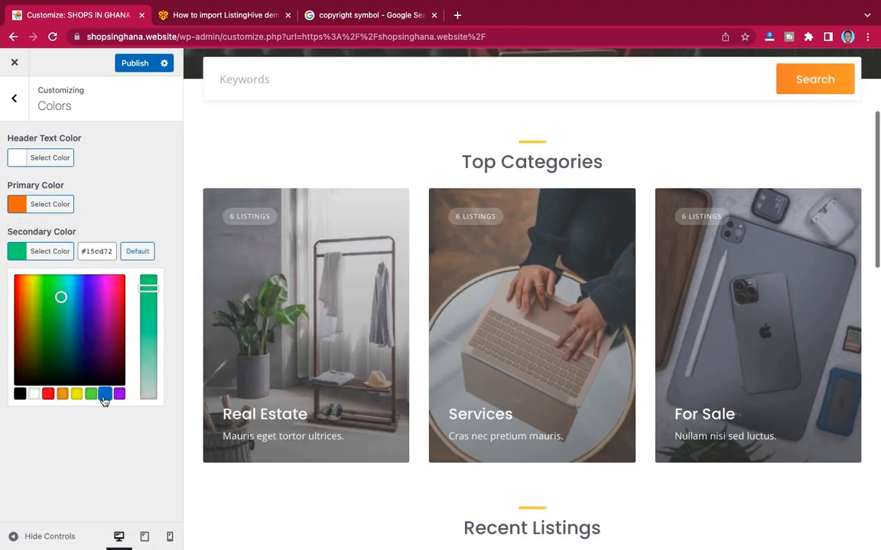
pyautogui.click(104, 394)
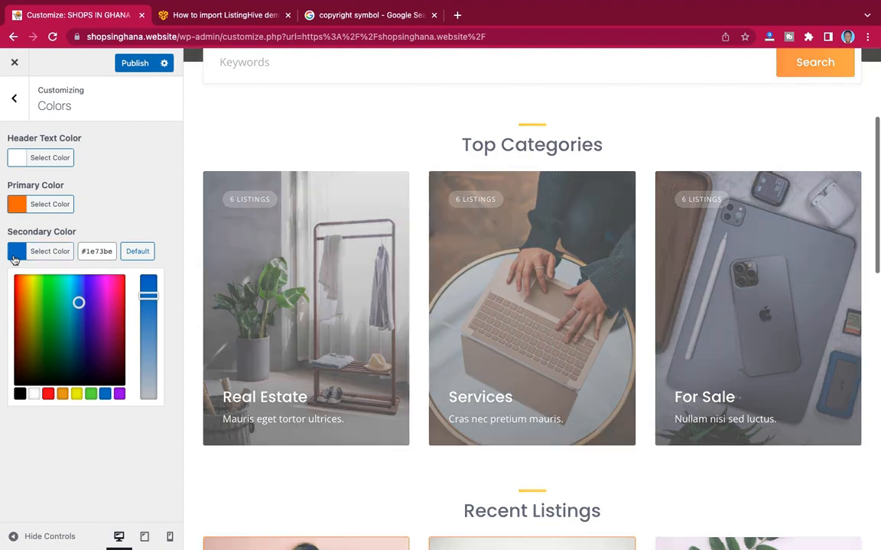
pyautogui.click(16, 252)
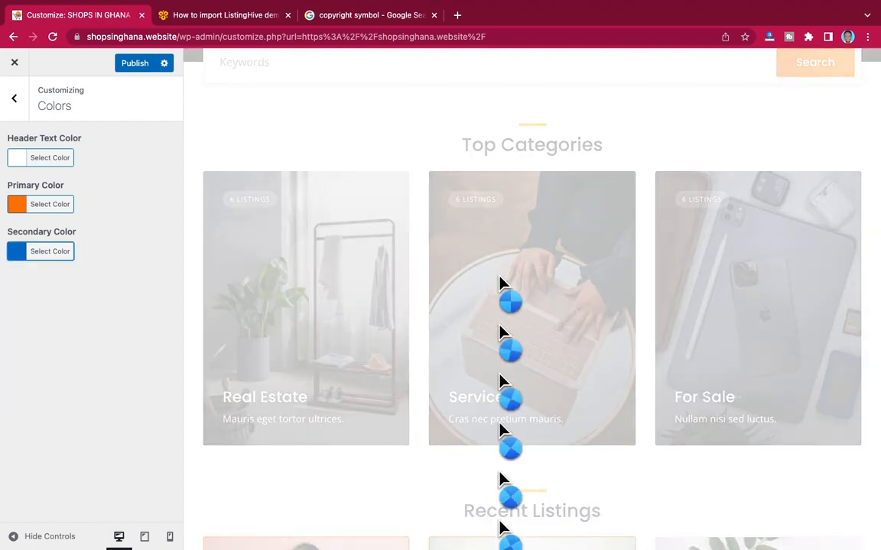
# Review the new colors in the homepage preview from the header to the recent listings, and publish the changes.
pyautogui.scroll(3, 498, 278)
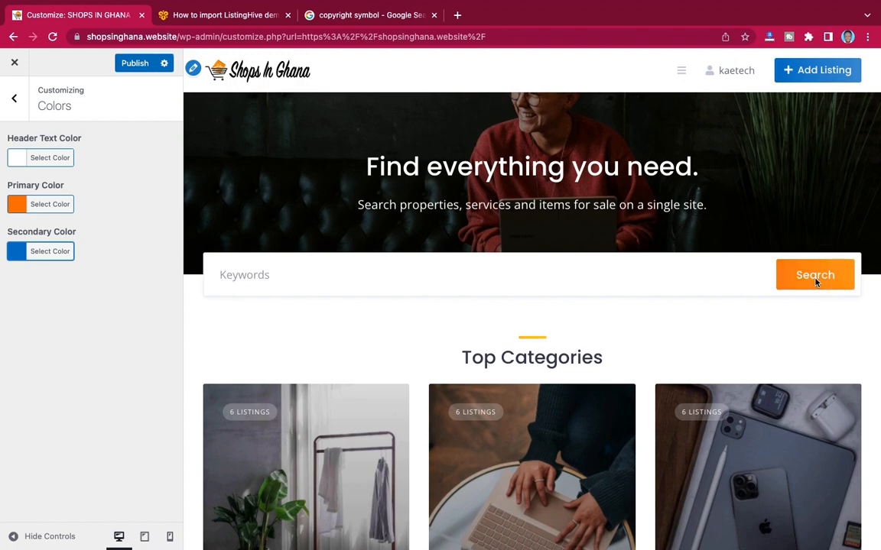
pyautogui.scroll(-5, 657, 354)
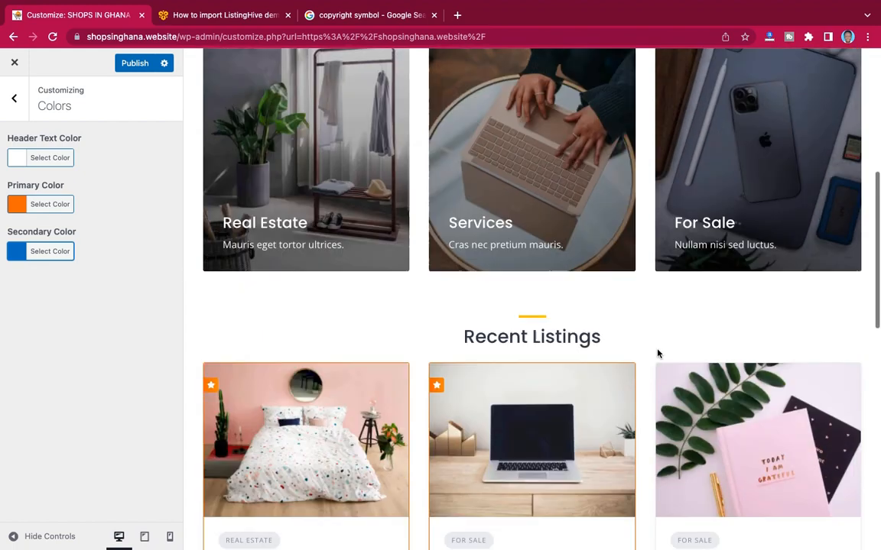
pyautogui.scroll(-1, 657, 354)
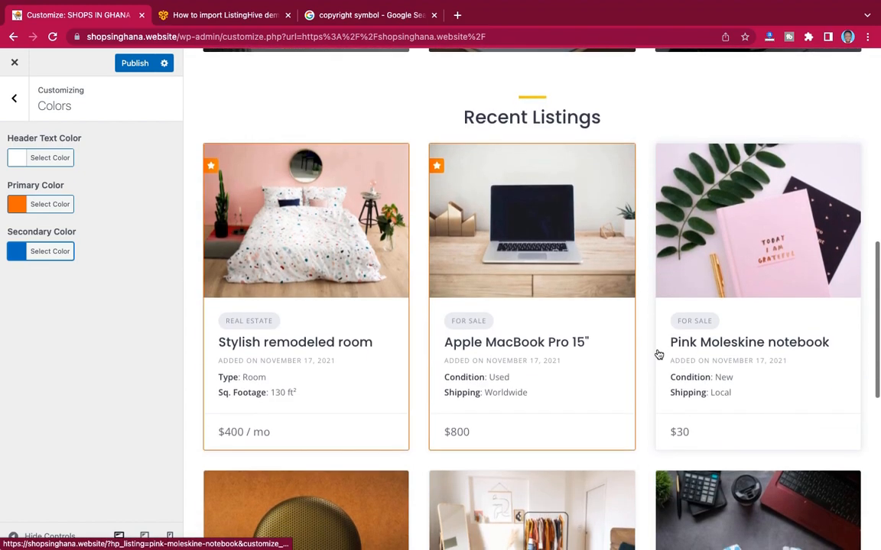
pyautogui.scroll(5, 658, 354)
pyautogui.scroll(-4, 658, 354)
pyautogui.scroll(7, 659, 354)
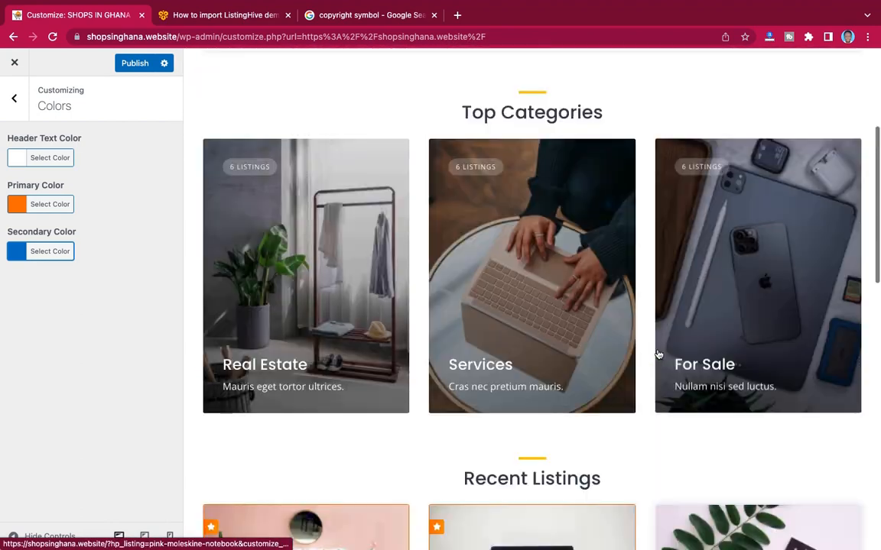
pyautogui.click(130, 64)
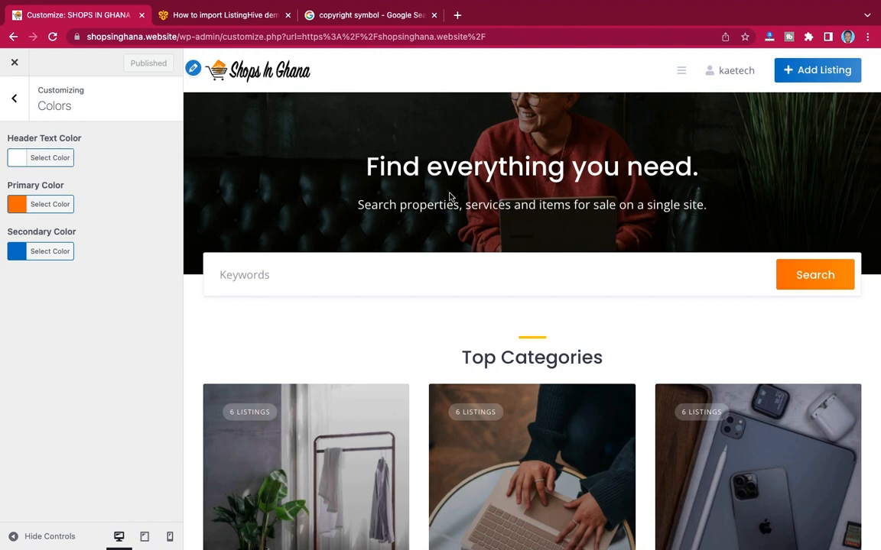
# Set hotel-1111199_1280-1.jpg from the Media Library as the header image, shifting the crop area toward the middle of the picture.
pyautogui.click(14, 97)
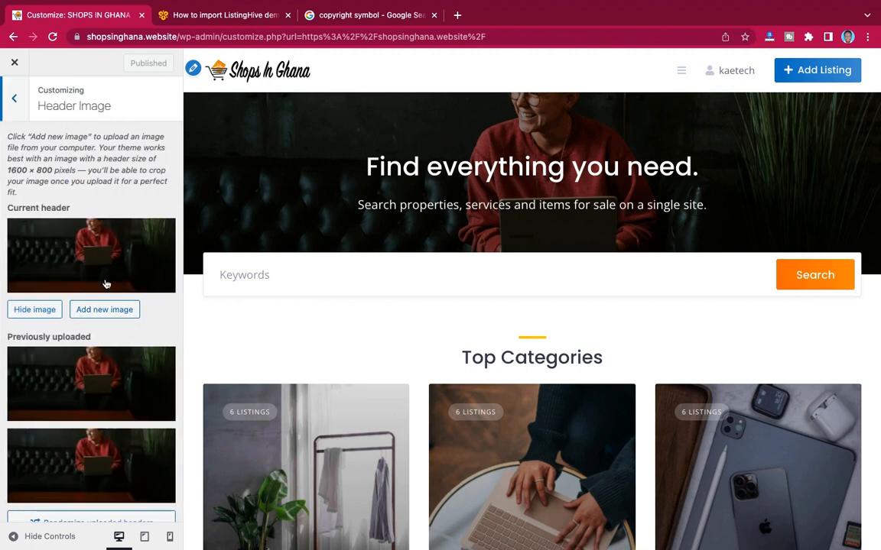
pyautogui.click(101, 309)
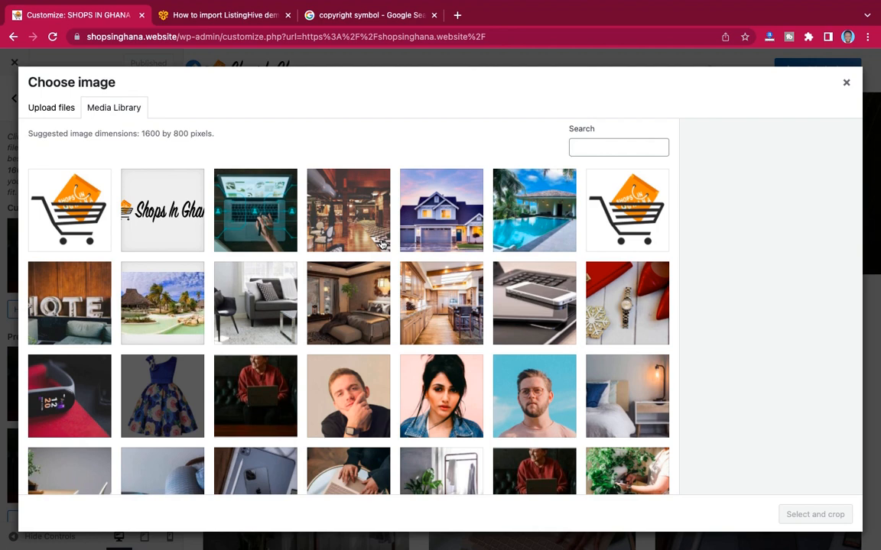
pyautogui.click(166, 305)
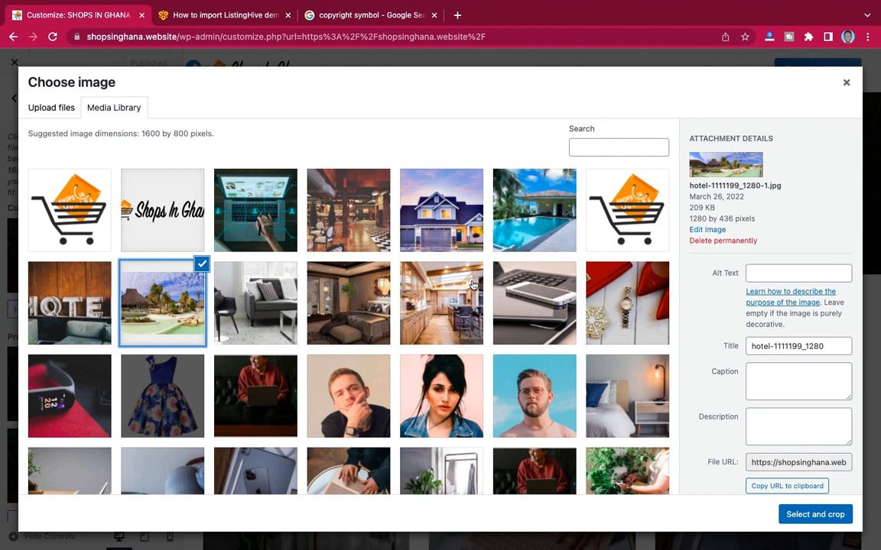
pyautogui.click(427, 224)
pyautogui.click(516, 221)
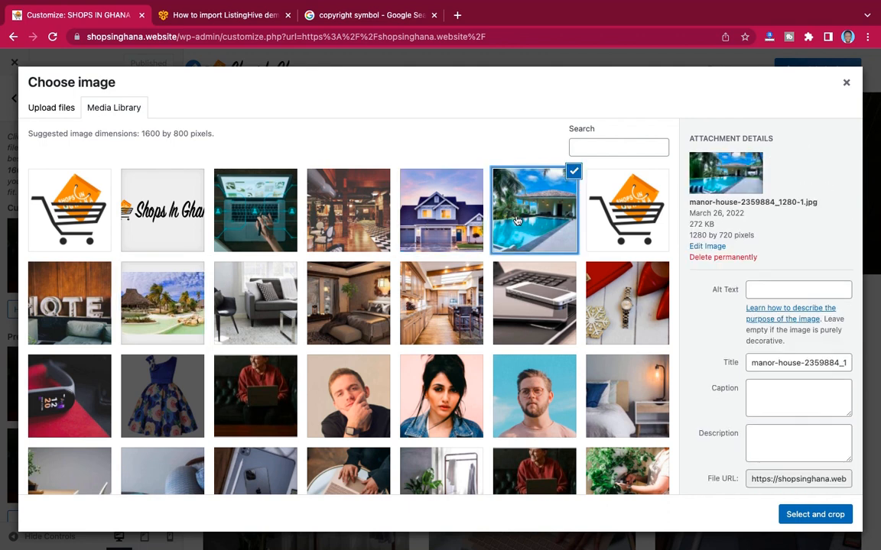
pyautogui.click(147, 266)
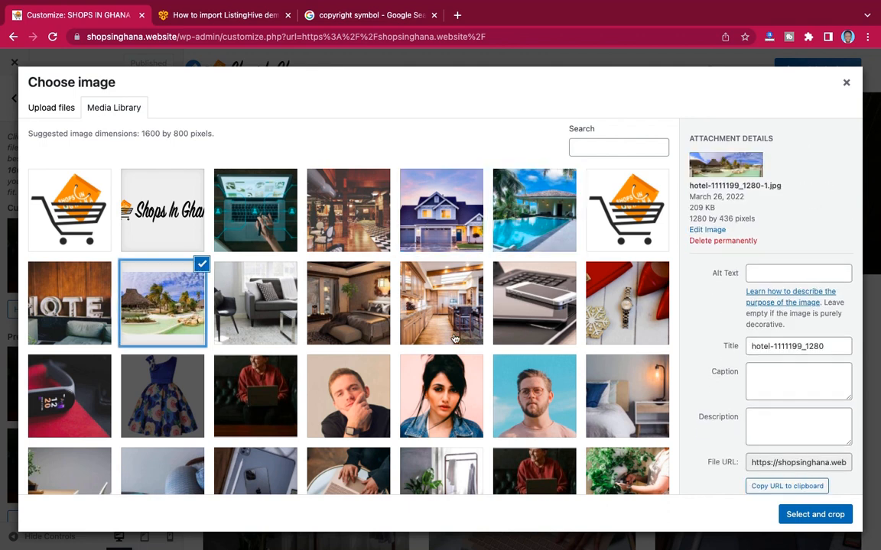
pyautogui.click(811, 515)
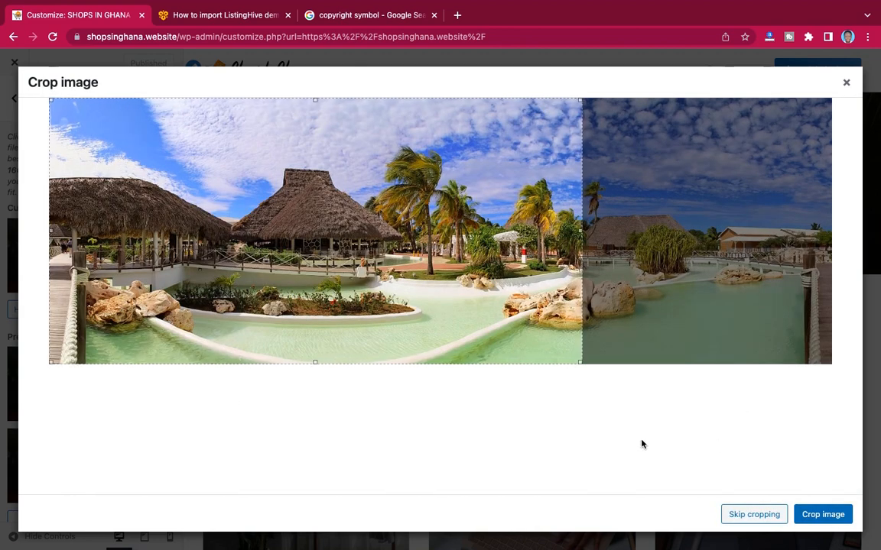
pyautogui.moveTo(388, 279); pyautogui.dragTo(437, 285)
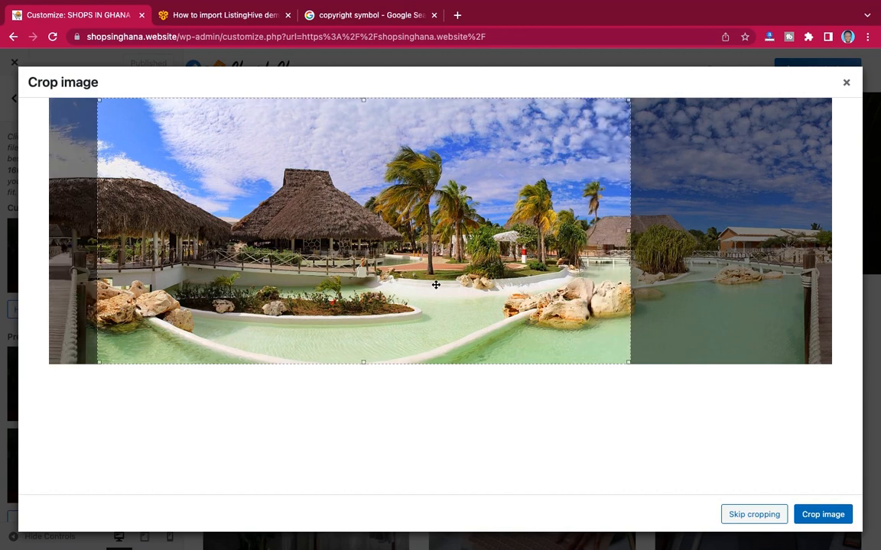
pyautogui.click(820, 514)
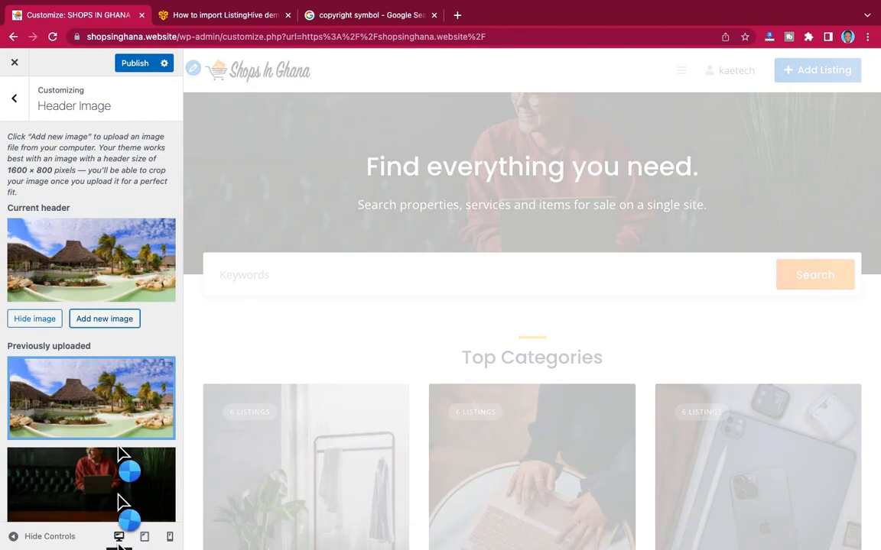
# Remove the two dark images of a person with a laptop from the previously uploaded header images.
pyautogui.scroll(-4, 122, 459)
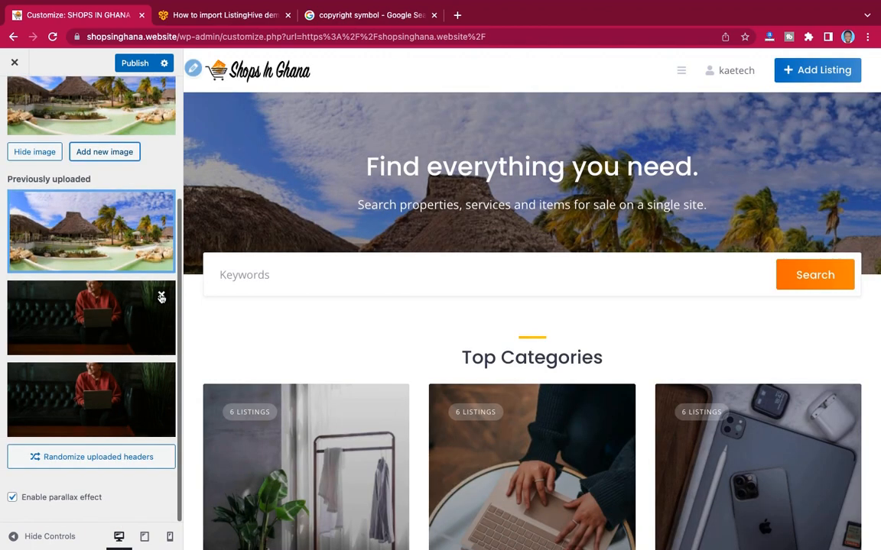
pyautogui.click(161, 289)
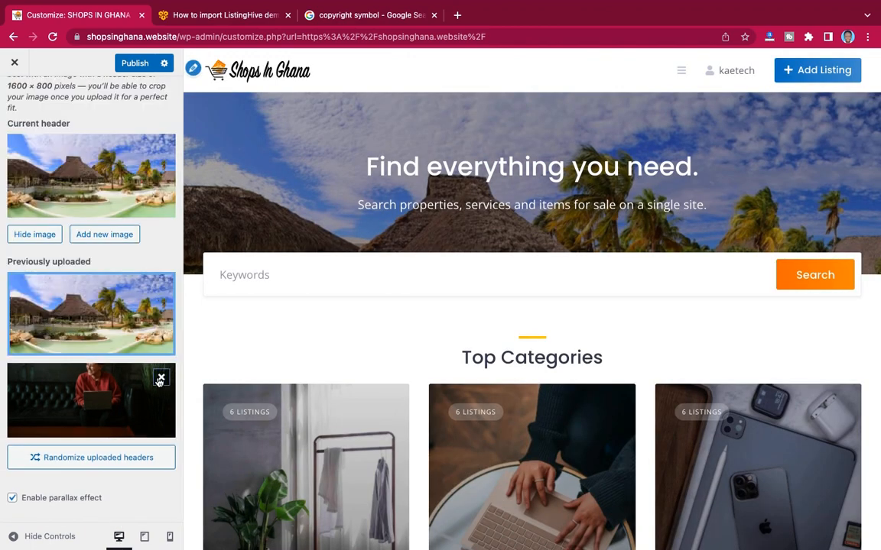
pyautogui.click(160, 379)
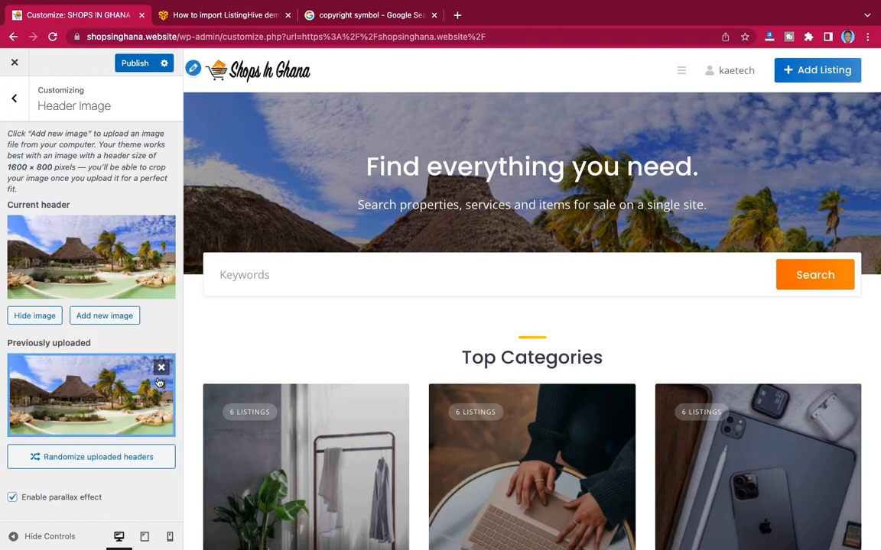
# Replace the header image with manor-house-2359884_1280-1.jpg from the Media Library using the default crop, publish the change and reload the page.
pyautogui.click(104, 322)
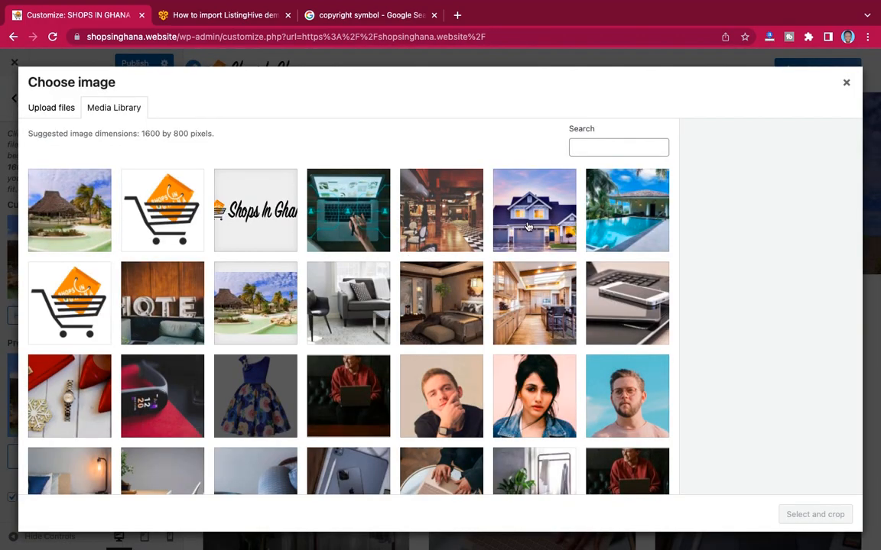
pyautogui.click(590, 191)
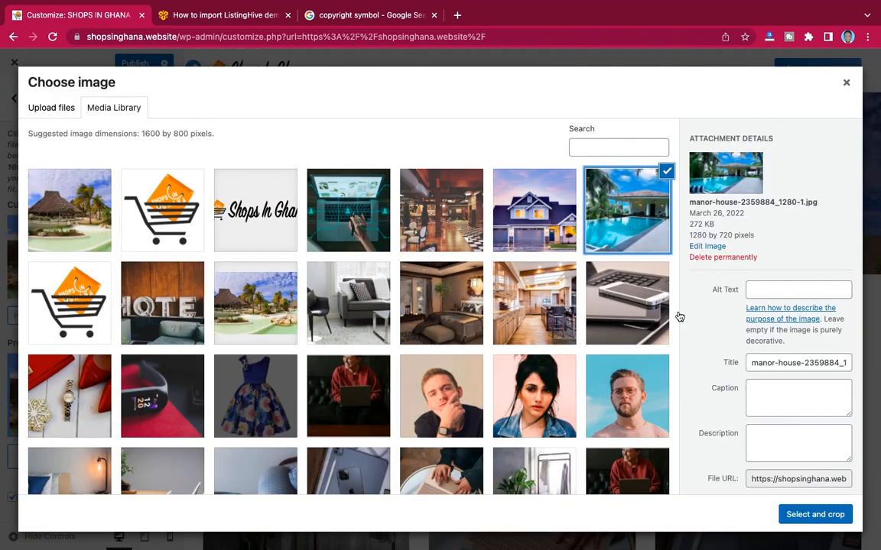
pyautogui.click(788, 513)
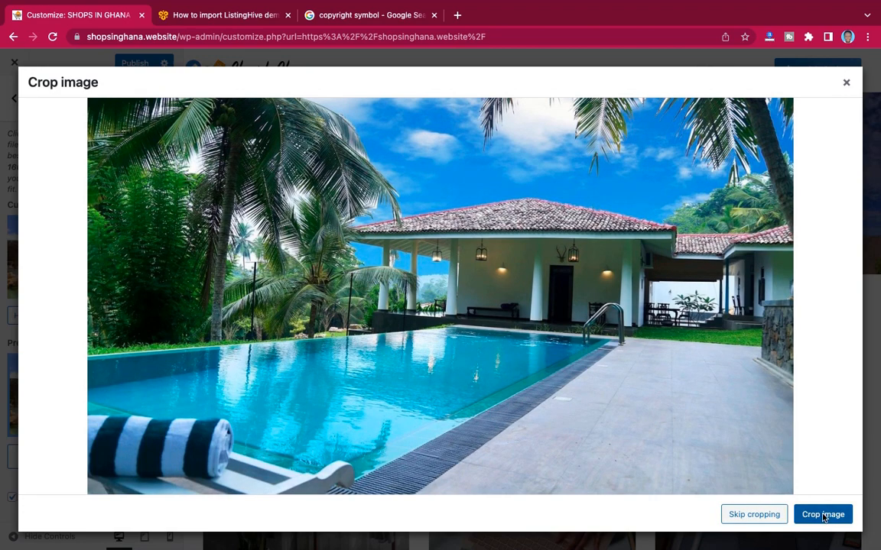
pyautogui.click(823, 514)
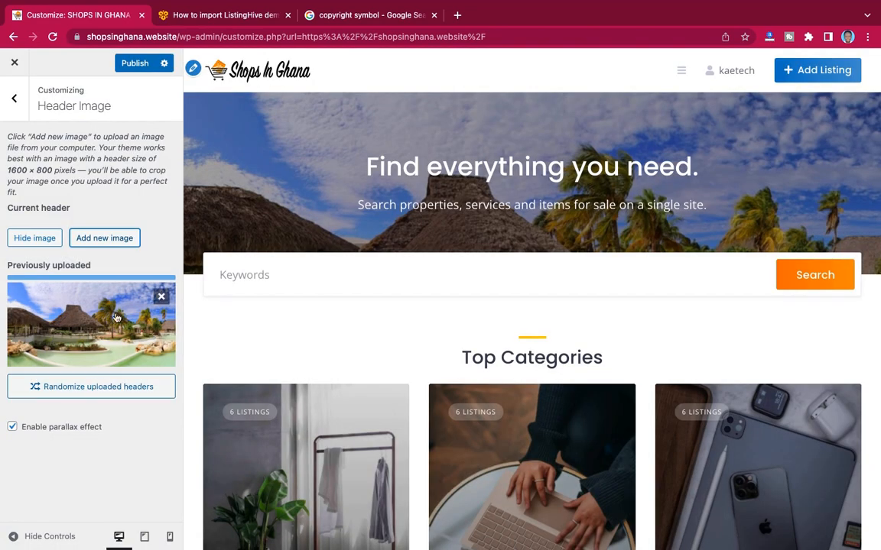
pyautogui.click(136, 66)
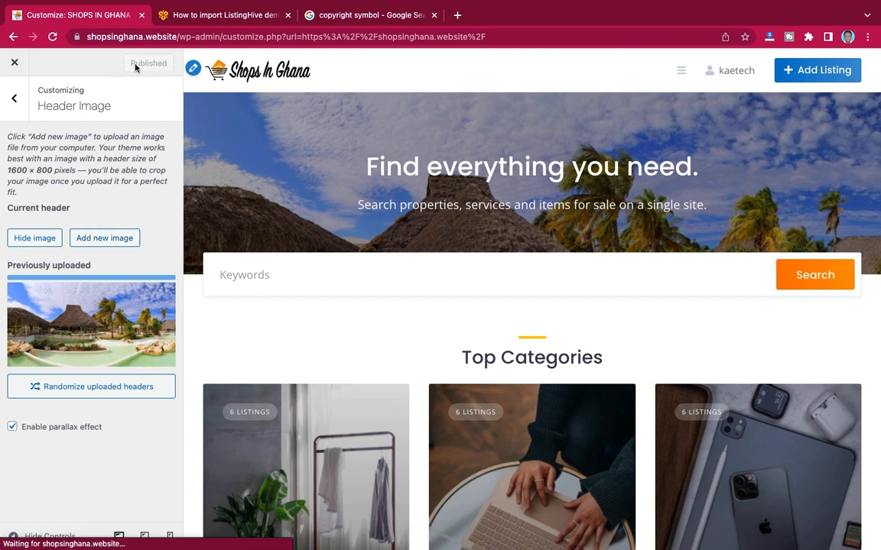
pyautogui.click(53, 37)
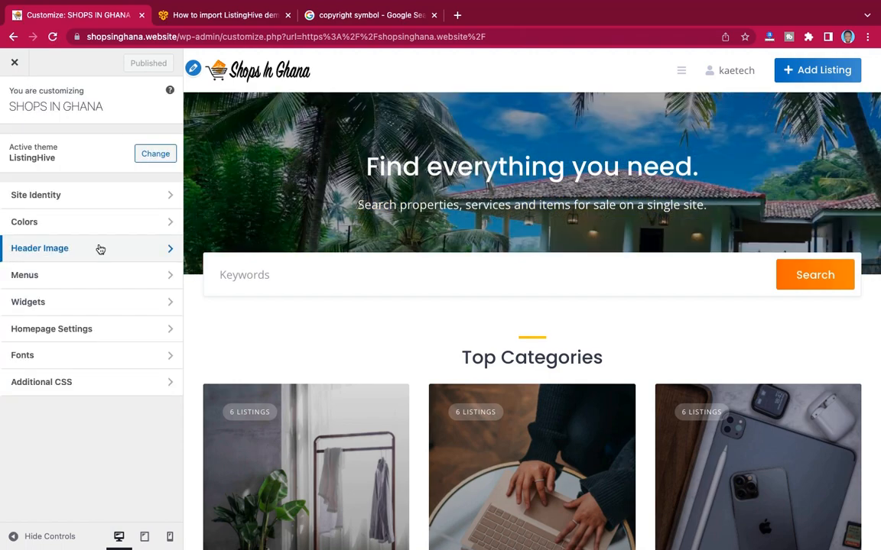
# Set the header image to randomize between the uploaded headers, check the homepage preview, and publish the change.
pyautogui.click(98, 248)
pyautogui.scroll(-1, 94, 428)
pyautogui.scroll(-3, 94, 433)
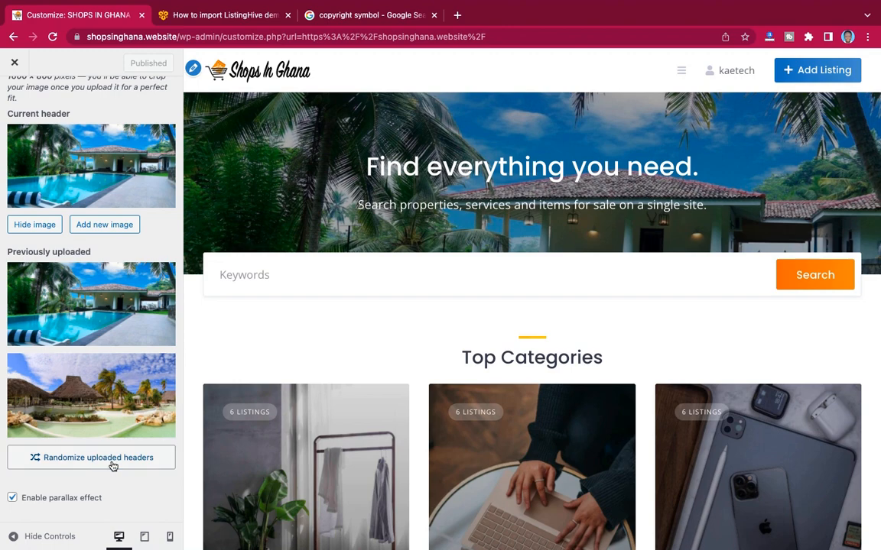
pyautogui.click(85, 458)
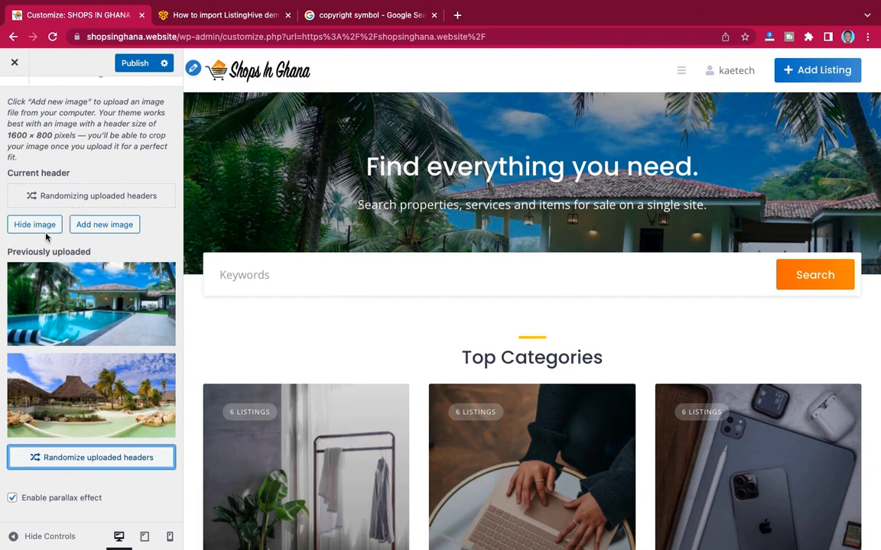
pyautogui.scroll(1, 46, 237)
pyautogui.scroll(-3, 505, 283)
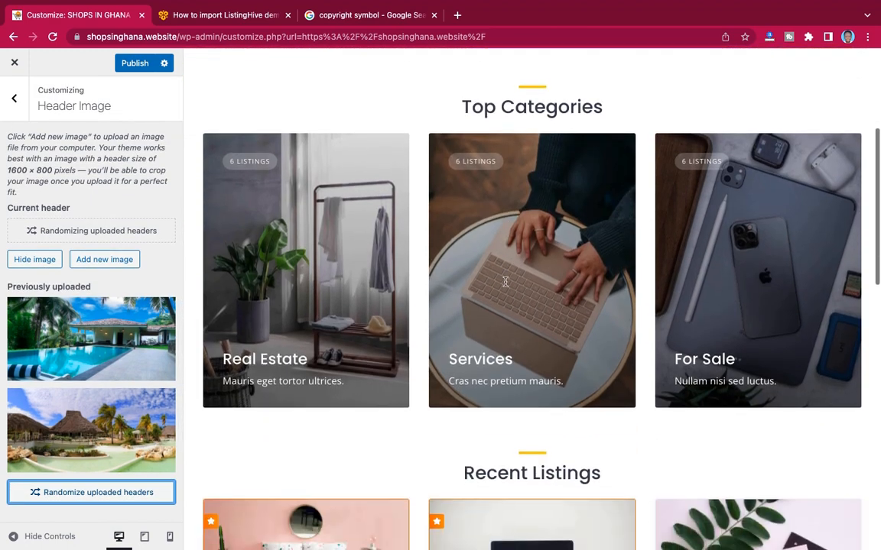
pyautogui.scroll(3, 504, 284)
pyautogui.scroll(-1, 142, 385)
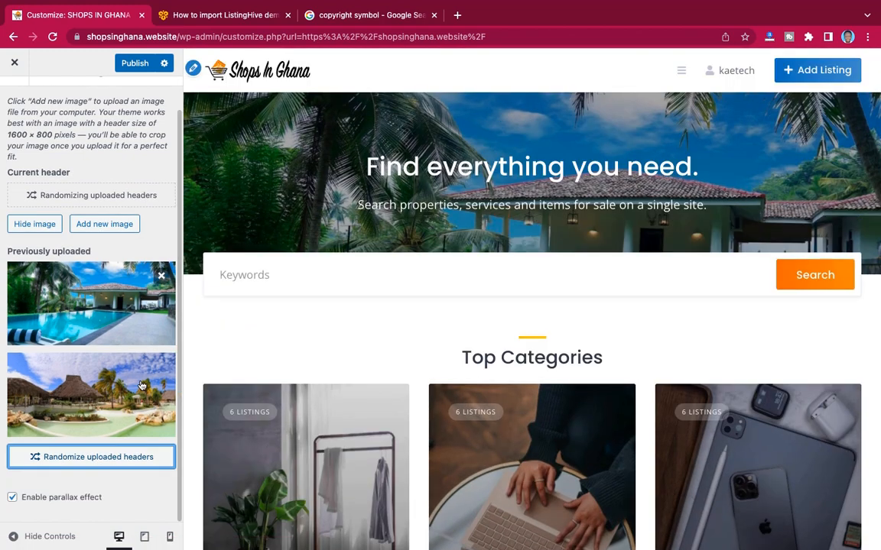
pyautogui.scroll(1, 142, 385)
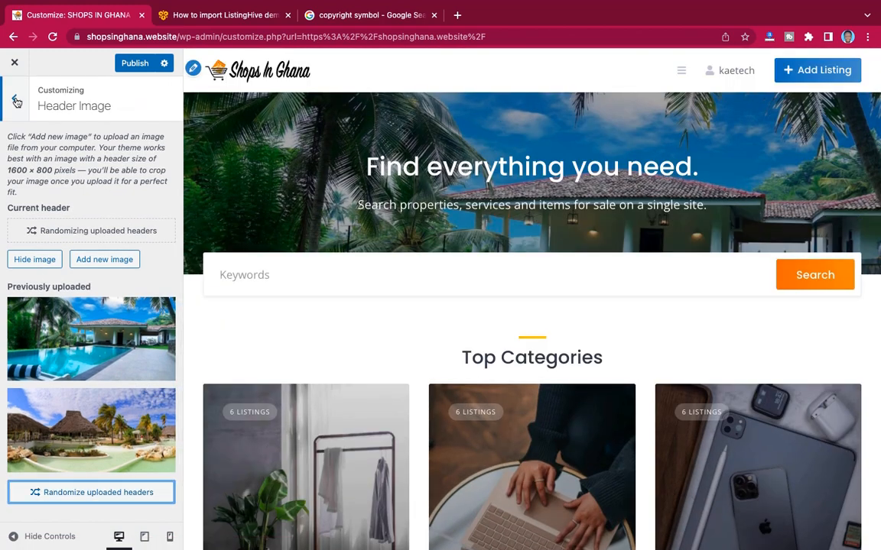
pyautogui.click(16, 102)
pyautogui.click(131, 64)
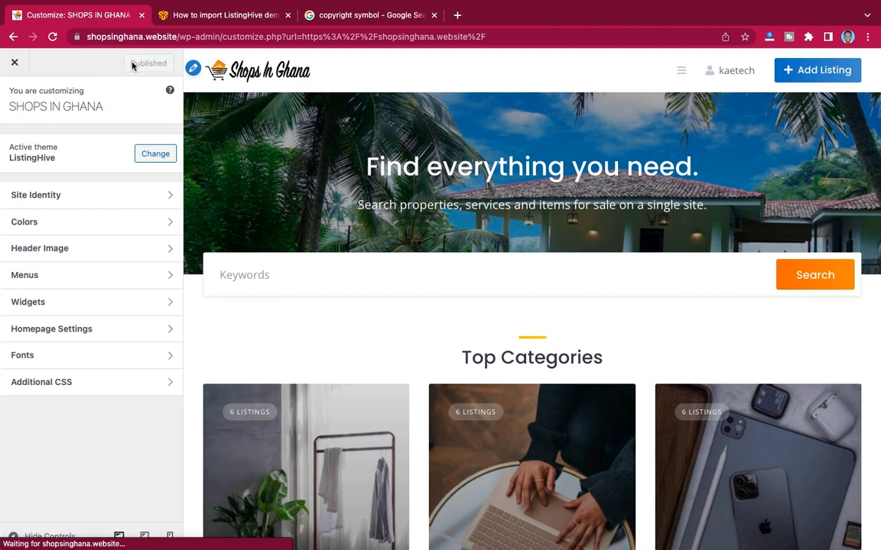
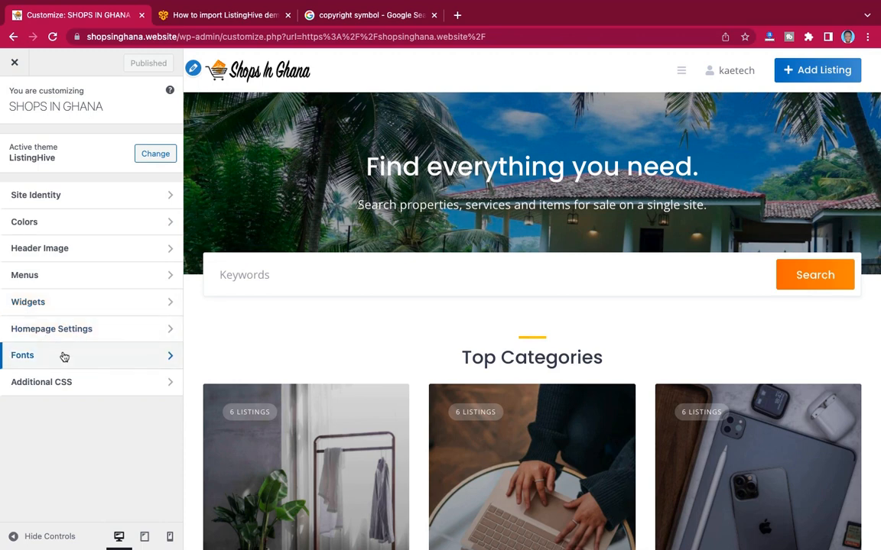
# Look through the Fonts settings, including the available heading fonts, and the Additional CSS section.
pyautogui.click(63, 355)
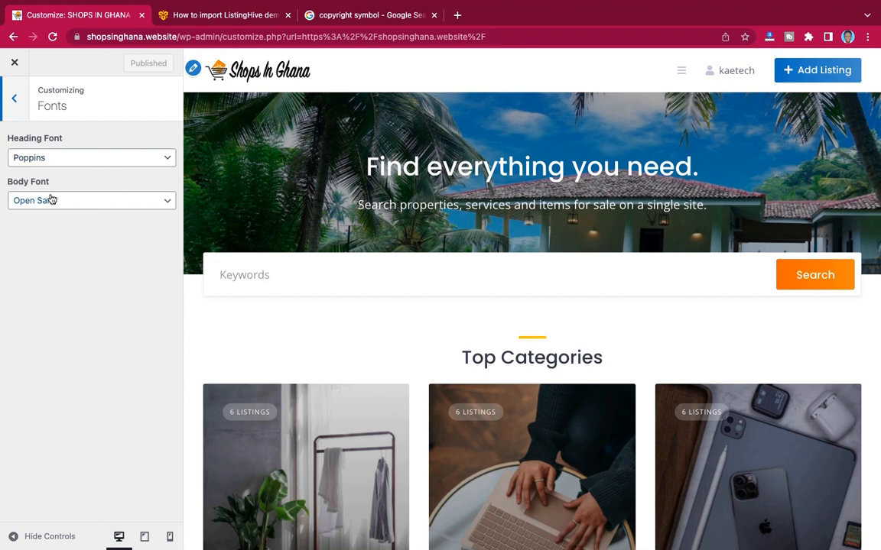
pyautogui.click(95, 165)
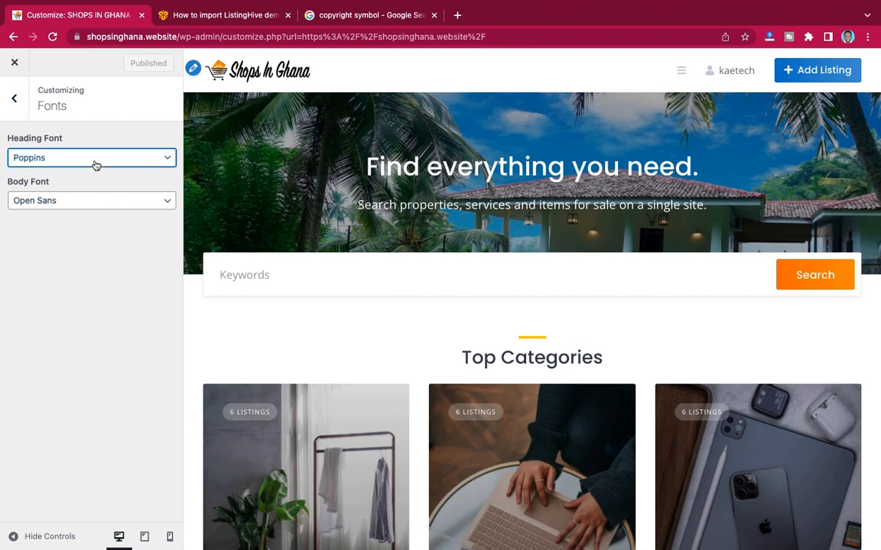
pyautogui.click(95, 165)
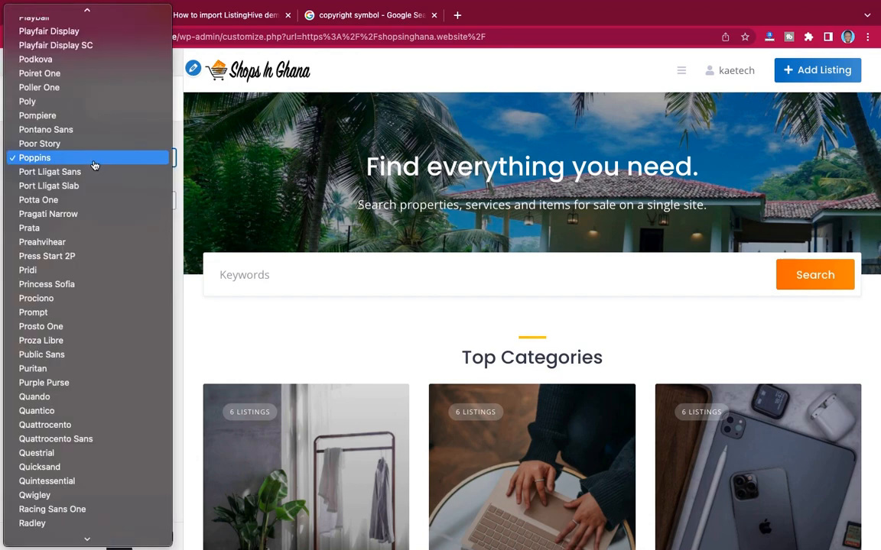
pyautogui.click(177, 243)
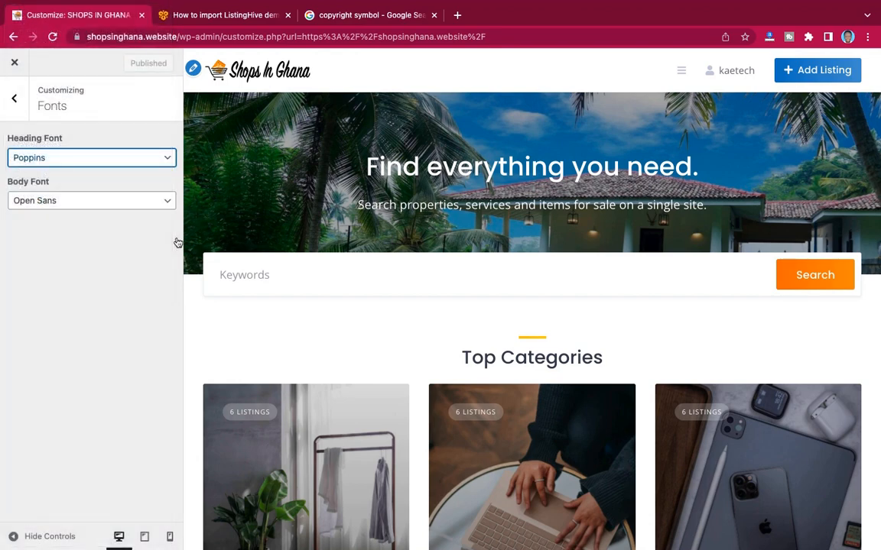
pyautogui.click(14, 105)
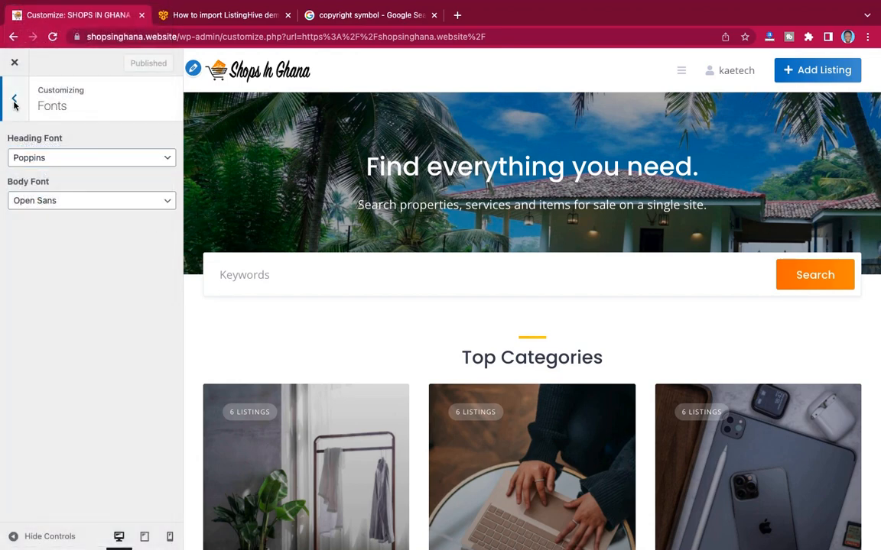
pyautogui.click(14, 105)
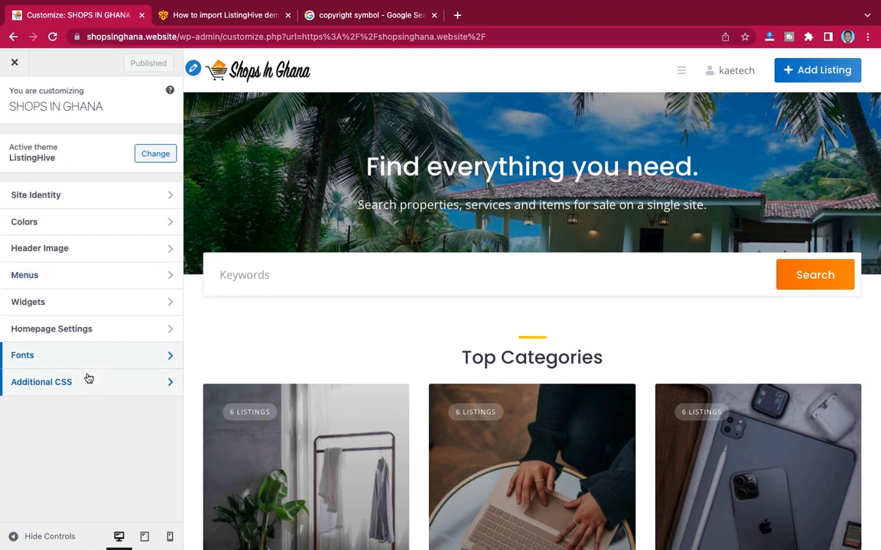
pyautogui.click(84, 384)
pyautogui.click(85, 383)
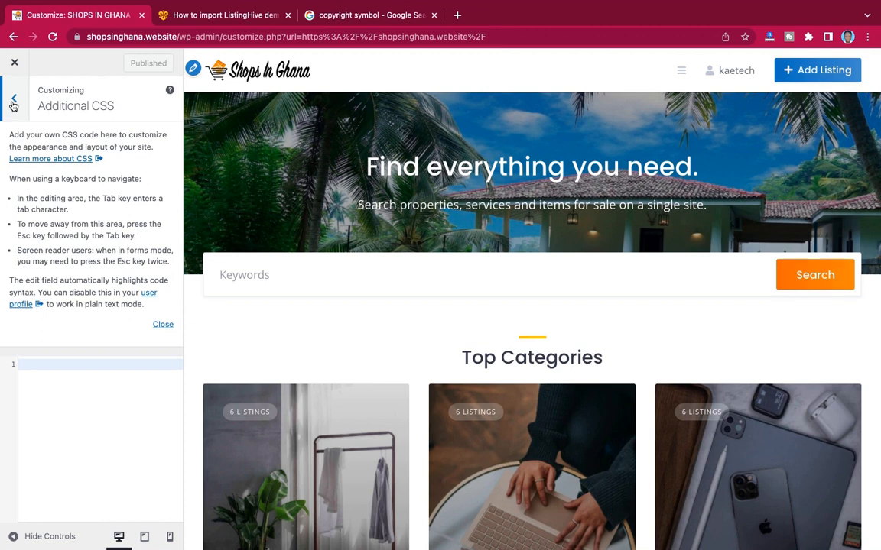
pyautogui.click(14, 104)
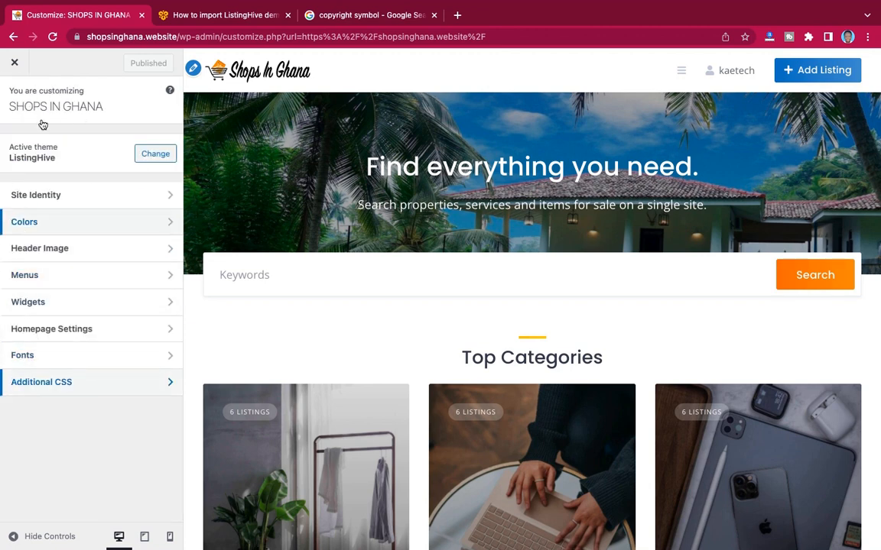
# Check the homepage preview down to the recent listings, leave the Customizer and go to the WordPress dashboard.
pyautogui.scroll(-8, 501, 276)
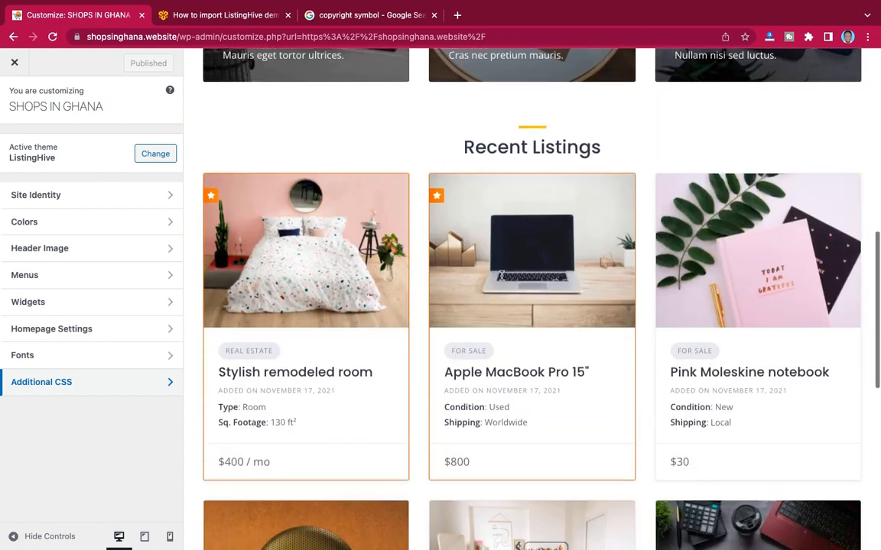
pyautogui.scroll(6, 501, 275)
pyautogui.scroll(3, 501, 276)
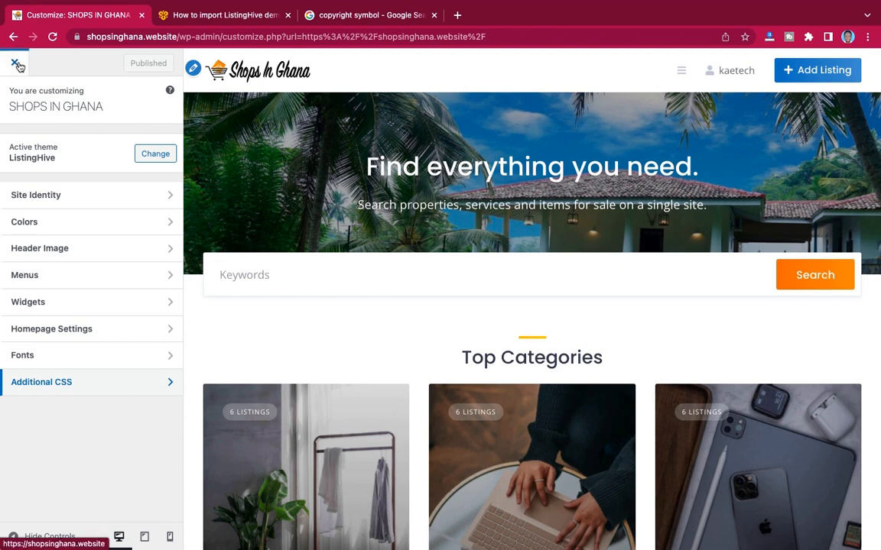
pyautogui.click(19, 68)
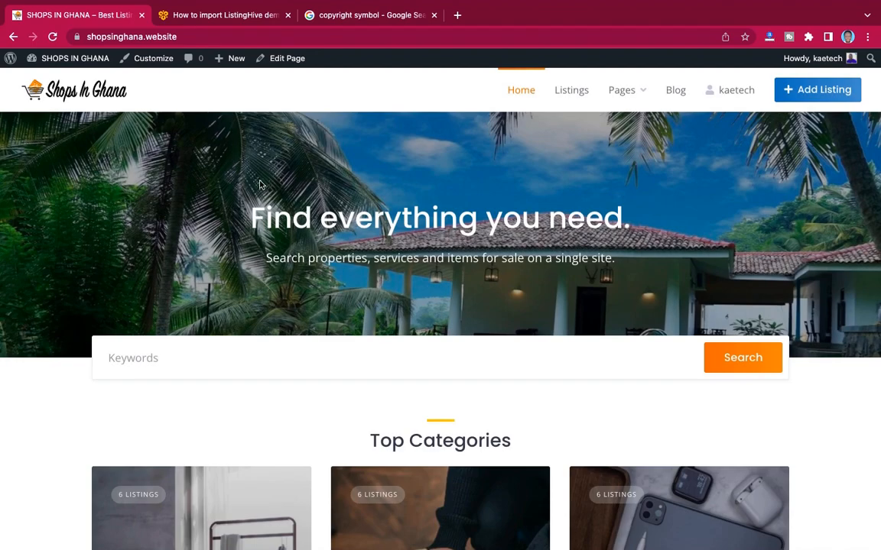
pyautogui.moveTo(73, 59)
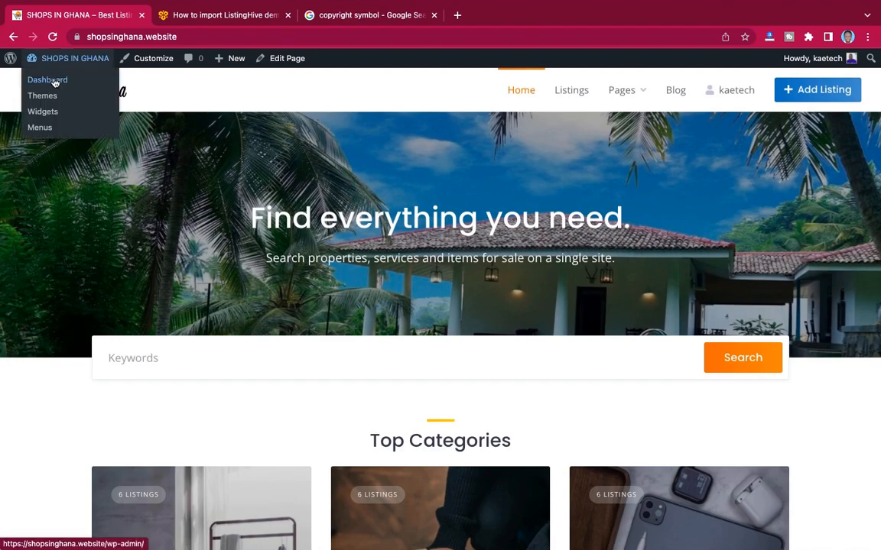
pyautogui.click(48, 81)
pyautogui.scroll(-5, 647, 357)
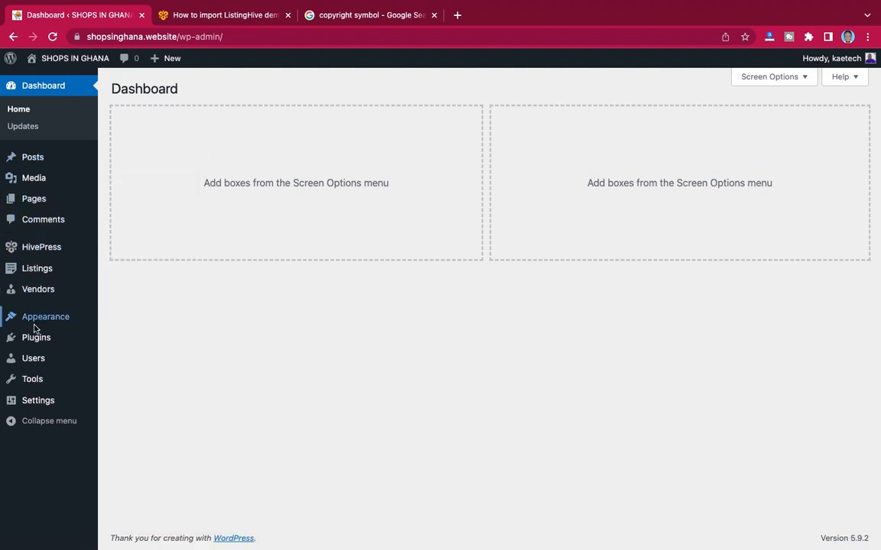
# Open the live site in a new tab from the dashboard and close the ListingHive demo import guide tab.
pyautogui.moveTo(34, 334)
pyautogui.moveTo(70, 177)
pyautogui.moveTo(70, 63)
pyautogui.rightClick(48, 80)
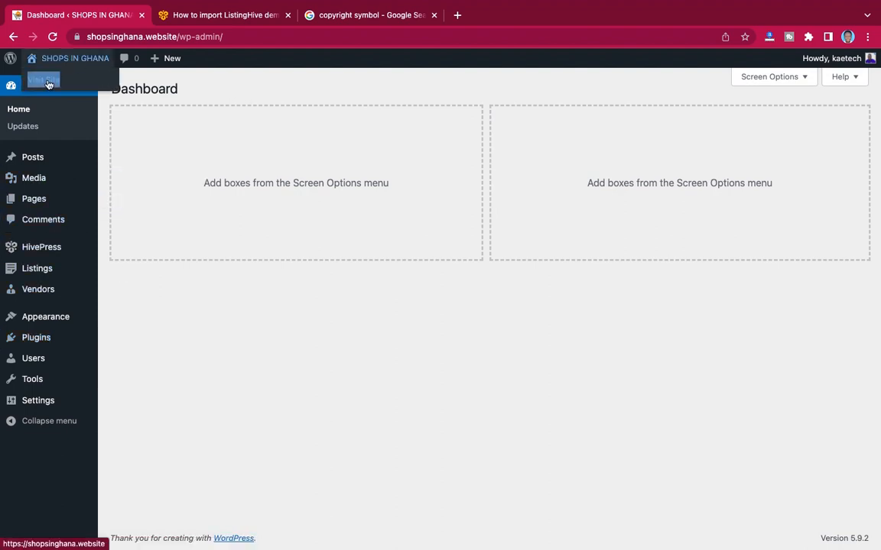
pyautogui.click(71, 90)
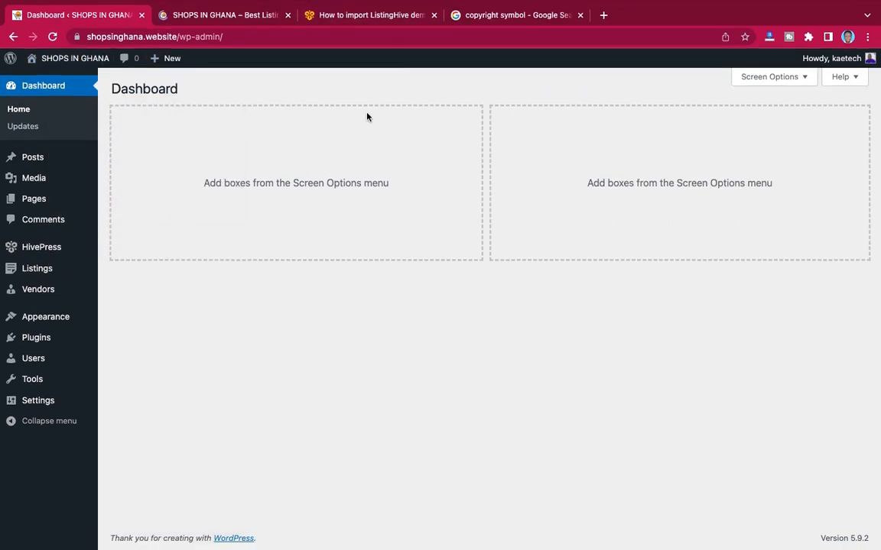
pyautogui.click(434, 16)
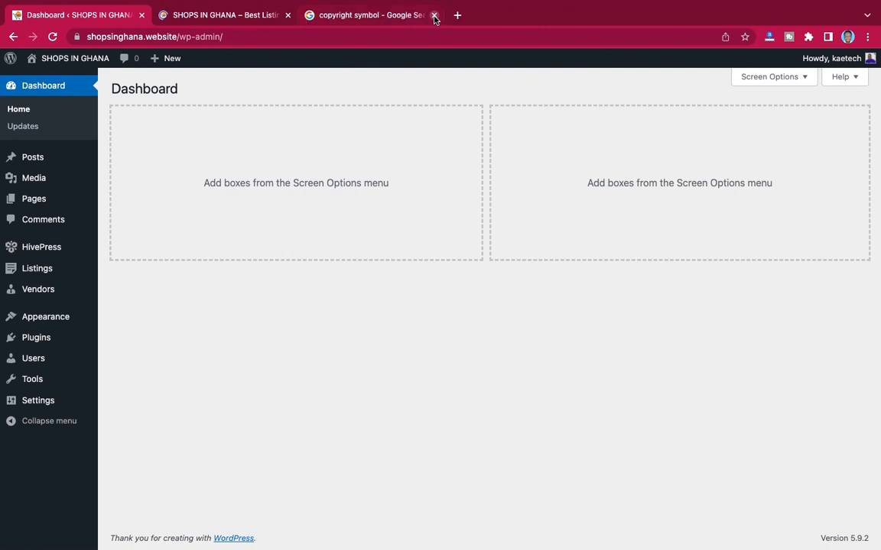
# Review the live homepage from the header down to the footer and back up to Top Categories.
pyautogui.click(222, 15)
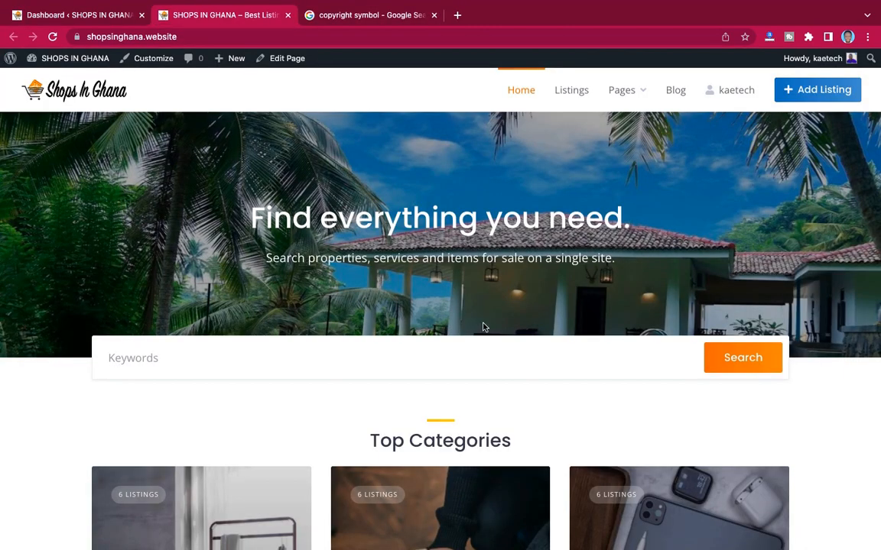
pyautogui.scroll(-20, 503, 341)
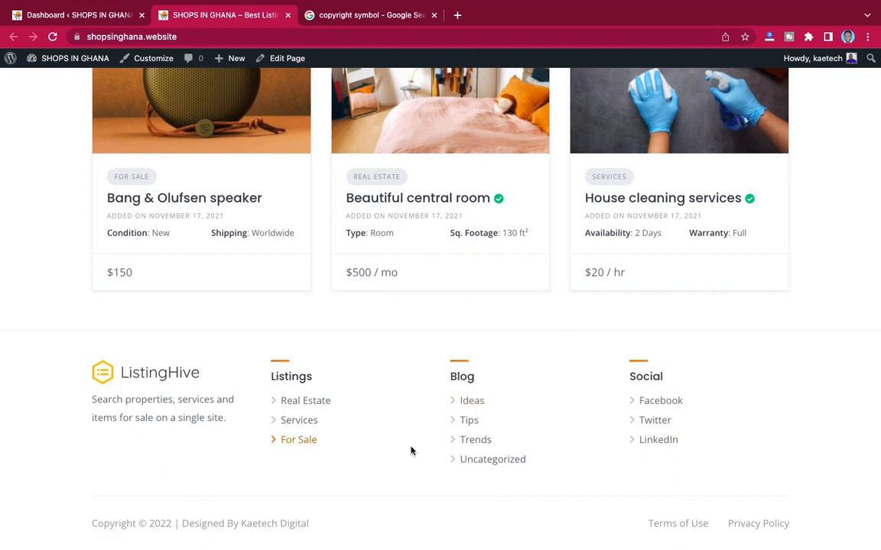
pyautogui.scroll(1, 432, 365)
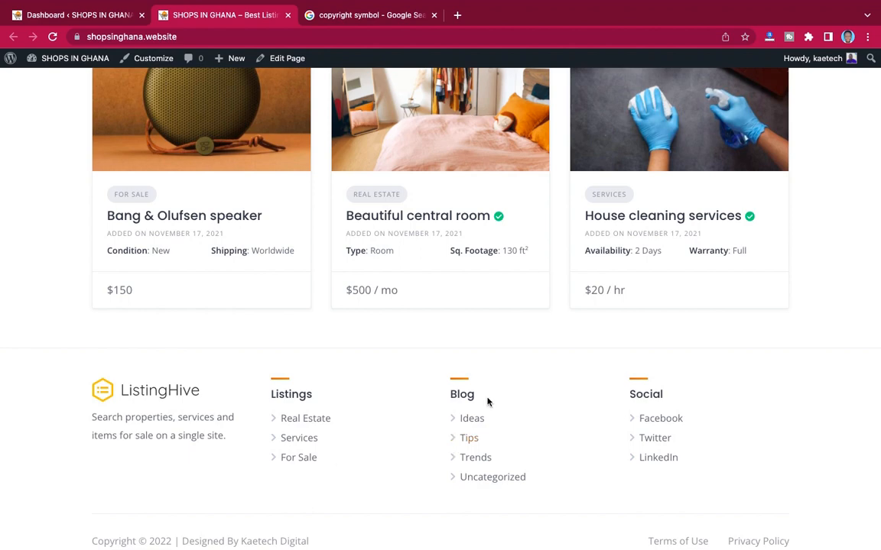
pyautogui.scroll(10, 410, 375)
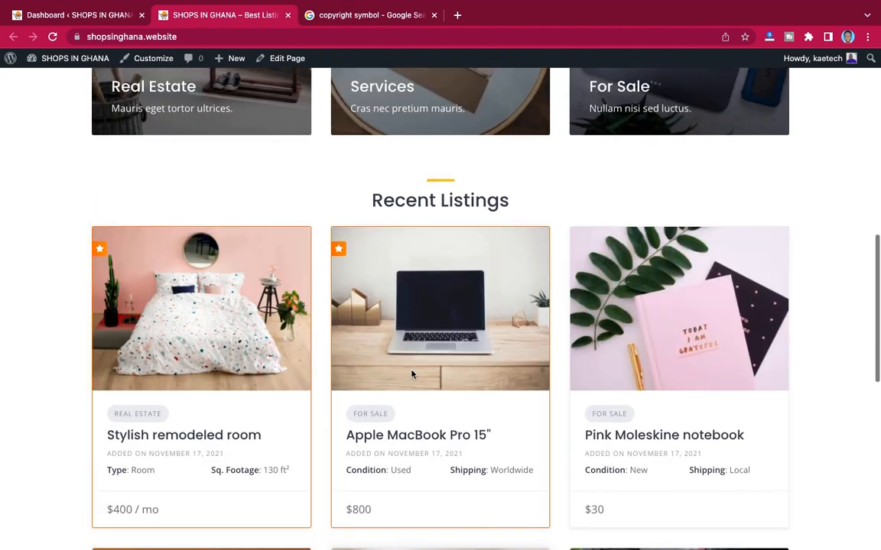
pyautogui.scroll(1, 411, 375)
pyautogui.scroll(1, 413, 375)
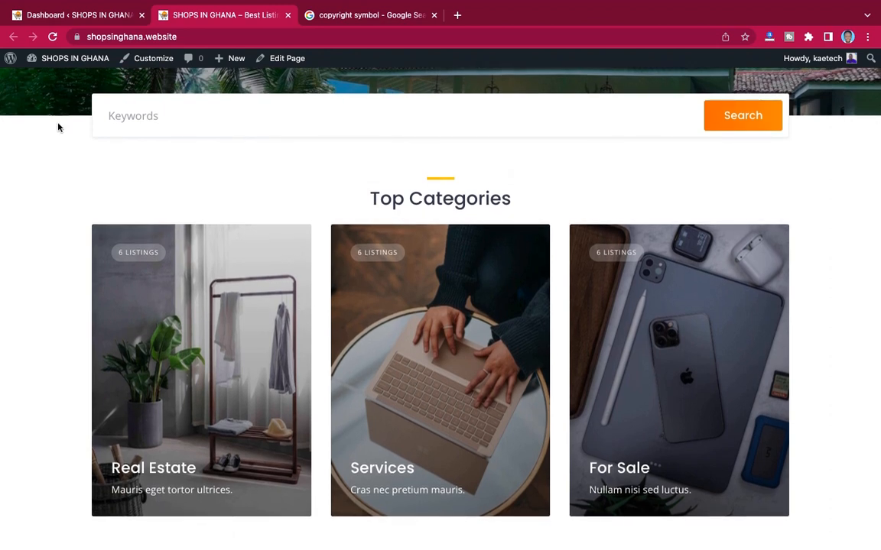
# Return to the dashboard and open the Home front page for editing from the list of all pages.
pyautogui.click(75, 18)
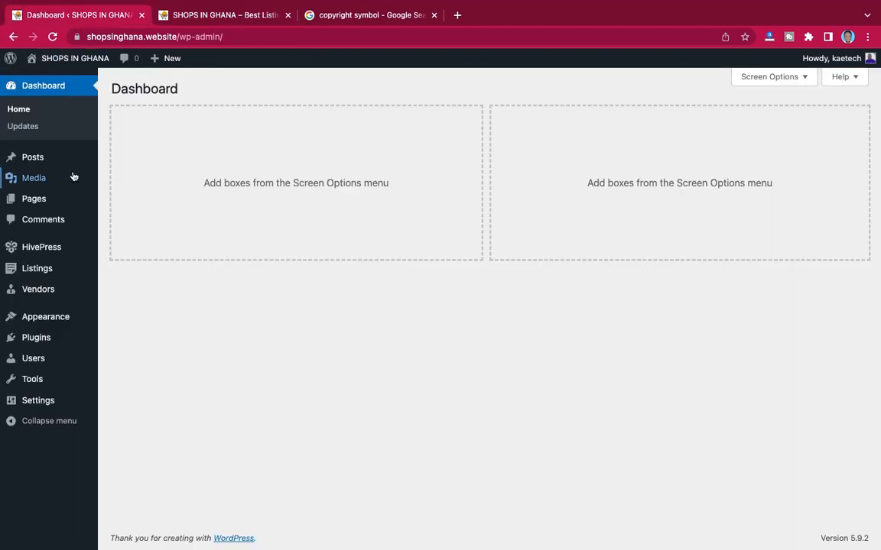
pyautogui.moveTo(34, 198)
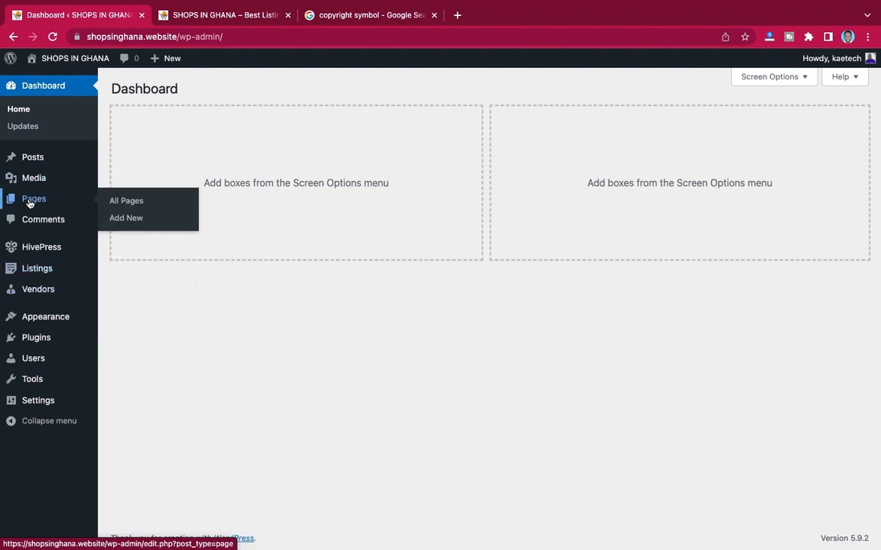
pyautogui.click(126, 203)
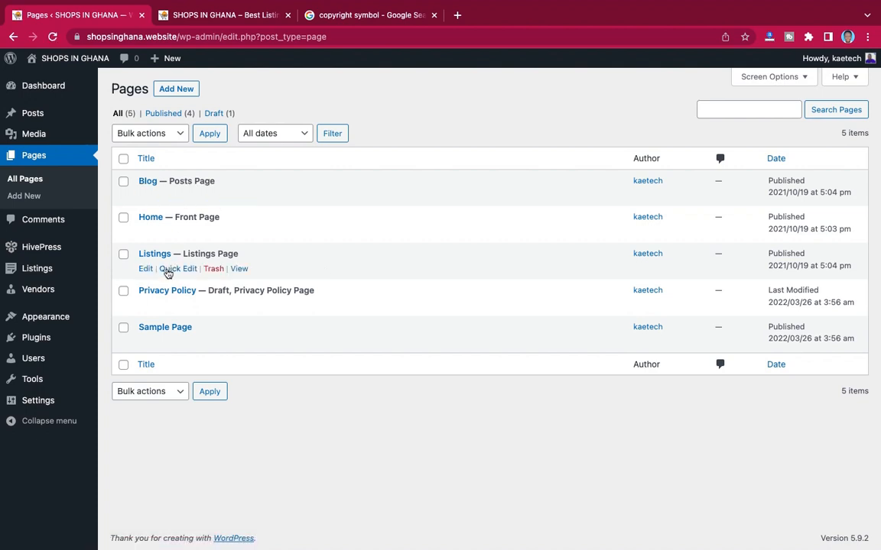
pyautogui.click(151, 219)
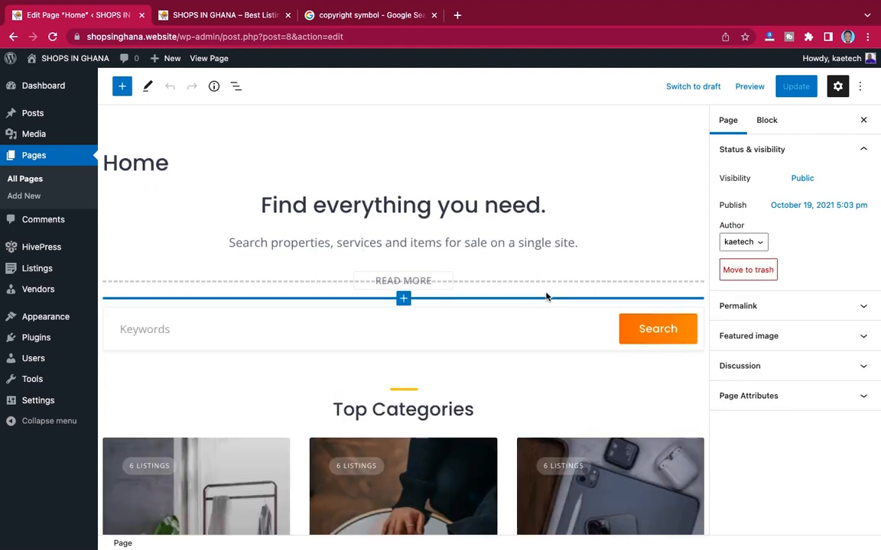
# Compare the Top Categories section in the page editor with the same section on the live homepage.
pyautogui.scroll(-5, 546, 296)
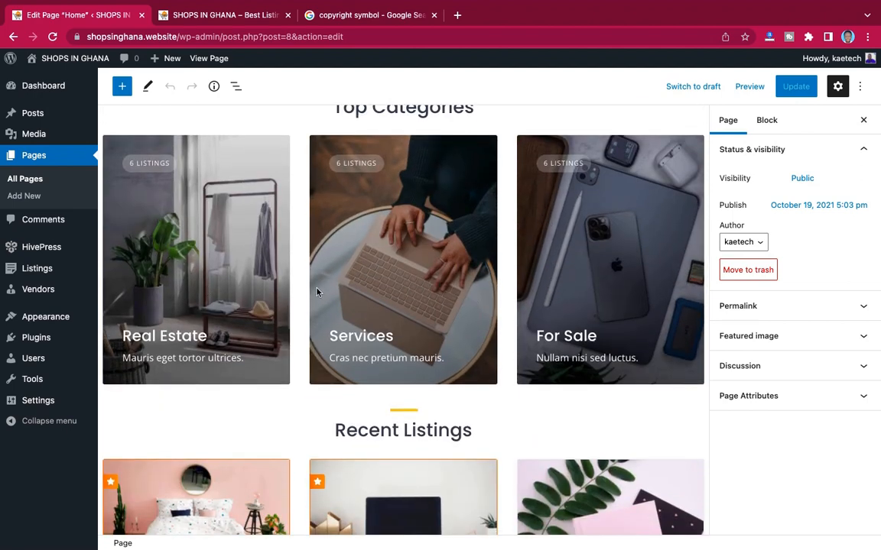
pyautogui.click(205, 13)
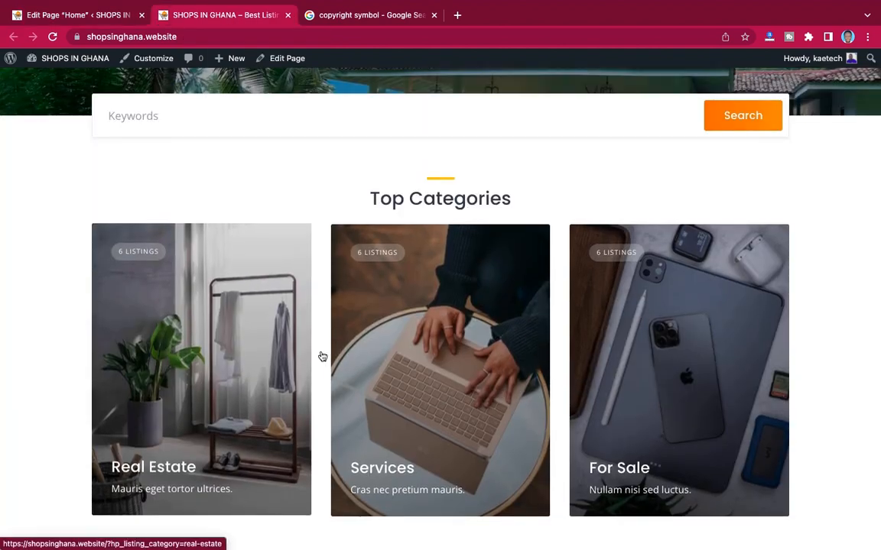
pyautogui.scroll(-3, 471, 335)
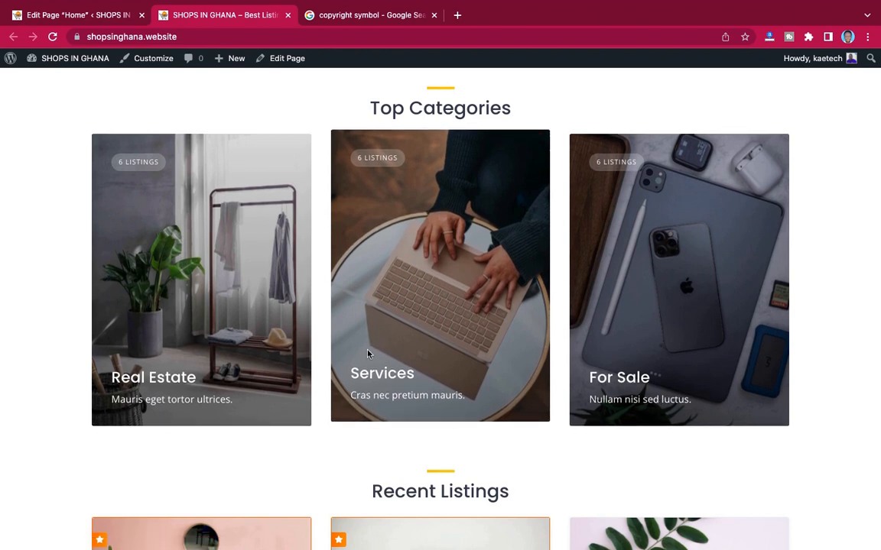
# Return to the dashboard's page editor and open the management page for listing categories.
pyautogui.click(80, 18)
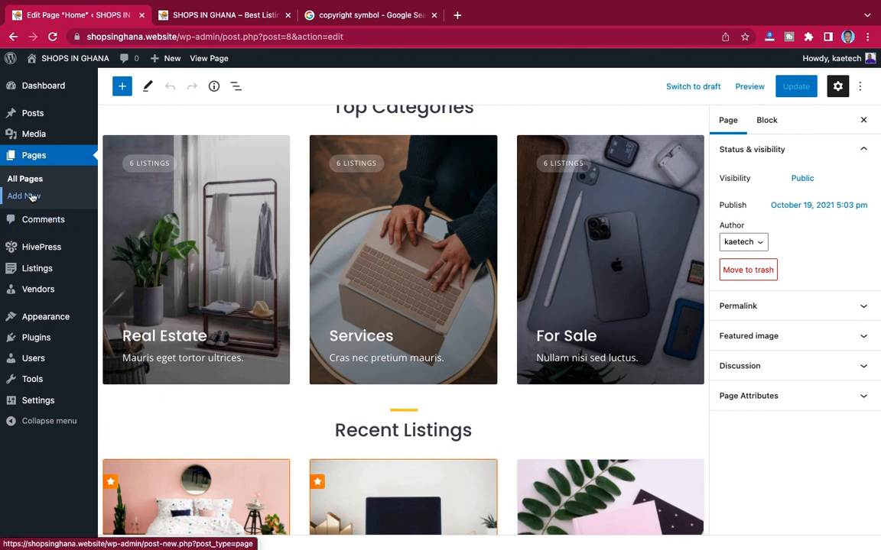
pyautogui.moveTo(33, 264)
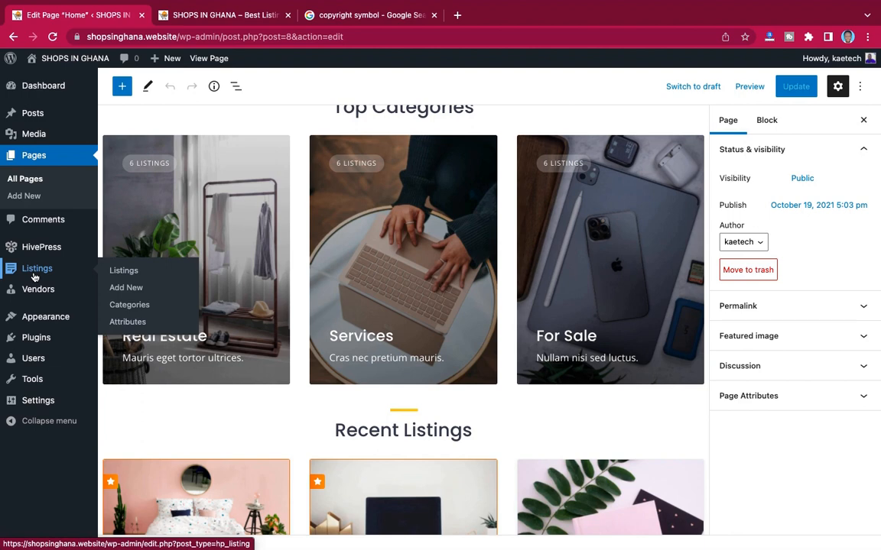
pyautogui.click(130, 308)
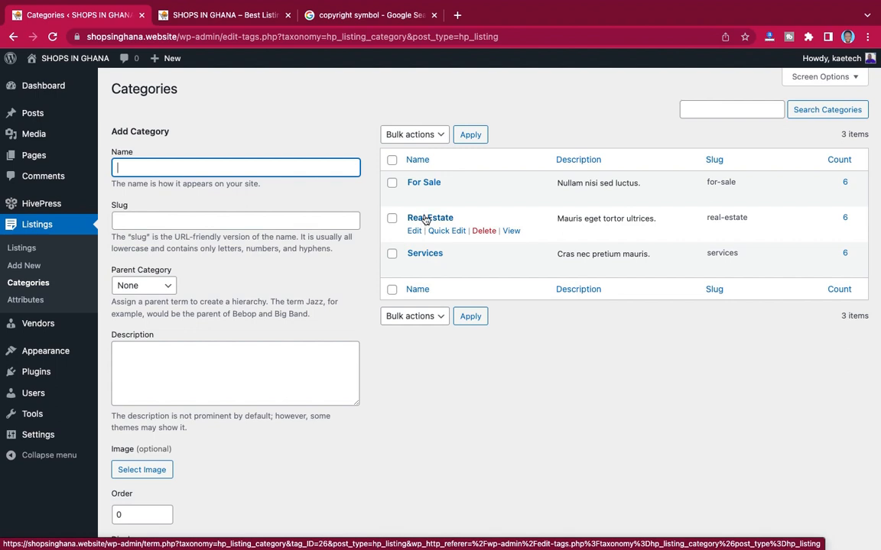
# Open the Real Estate category for editing and replace its description with "All housing properties in Ghana".
pyautogui.click(426, 221)
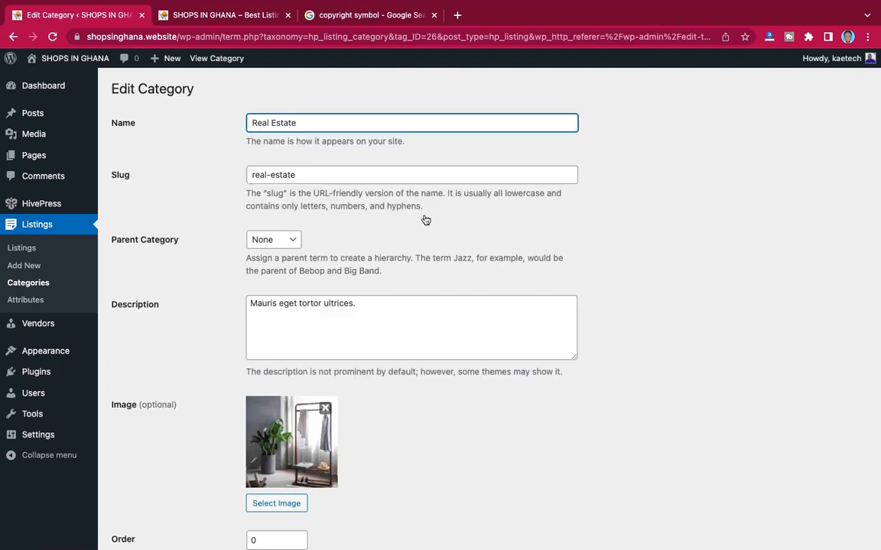
pyautogui.click(357, 304)
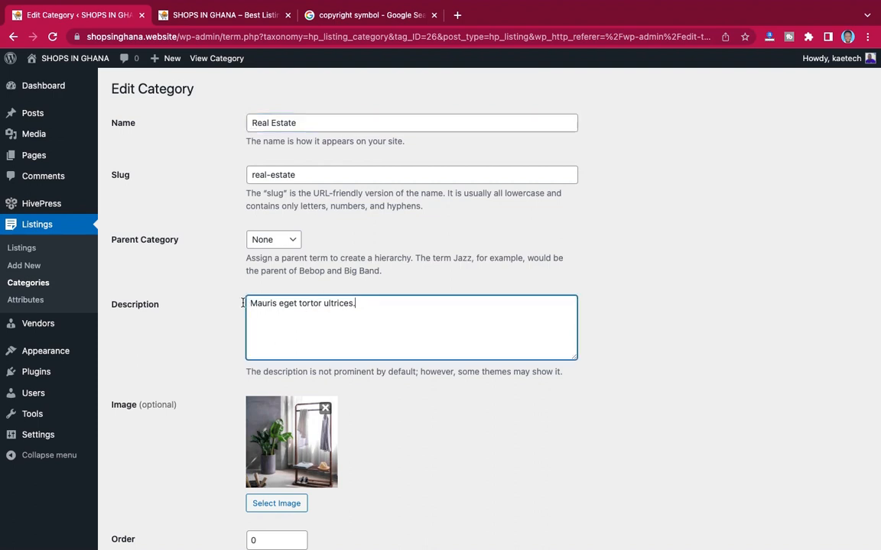
pyautogui.press('super+a')
pyautogui.press('BackSpace')
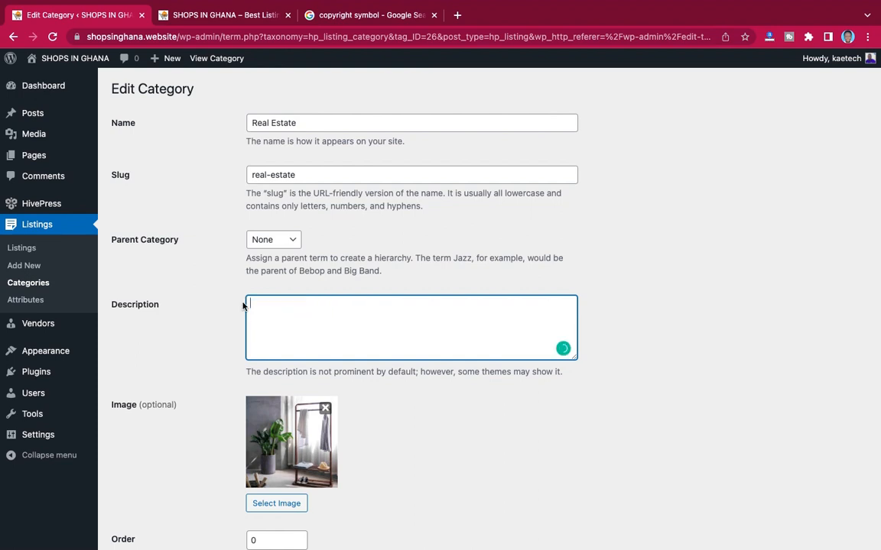
pyautogui.write('All housing properties in Ghana')
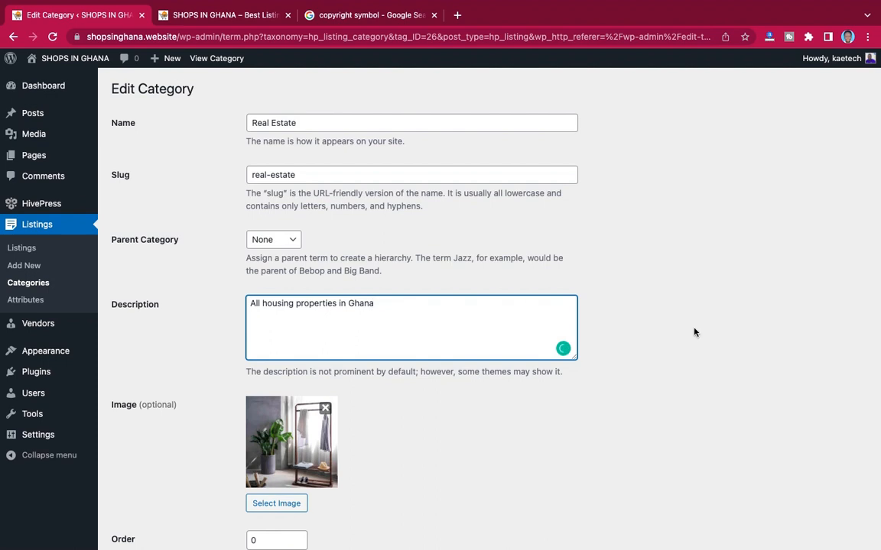
# Replace the Real Estate category's image with real-estate-1.jpg from the media library and save the category.
pyautogui.scroll(-3, 693, 332)
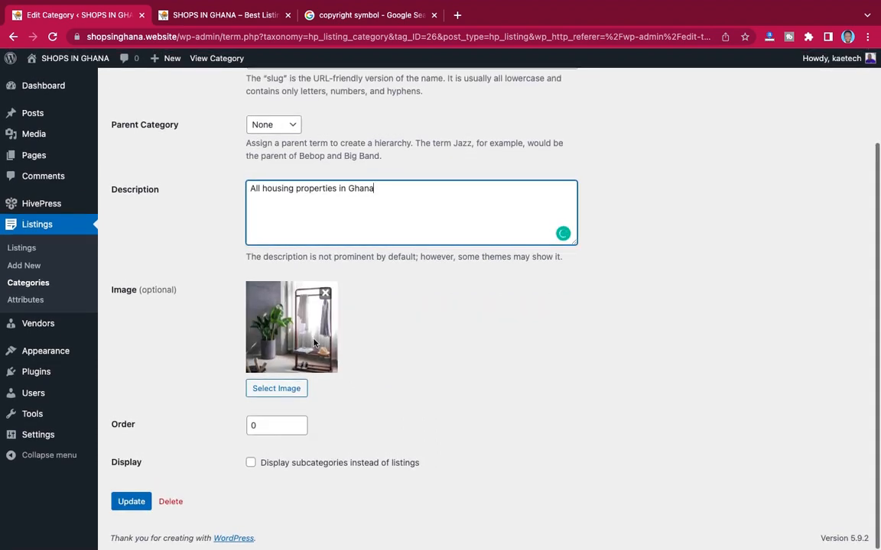
pyautogui.click(325, 293)
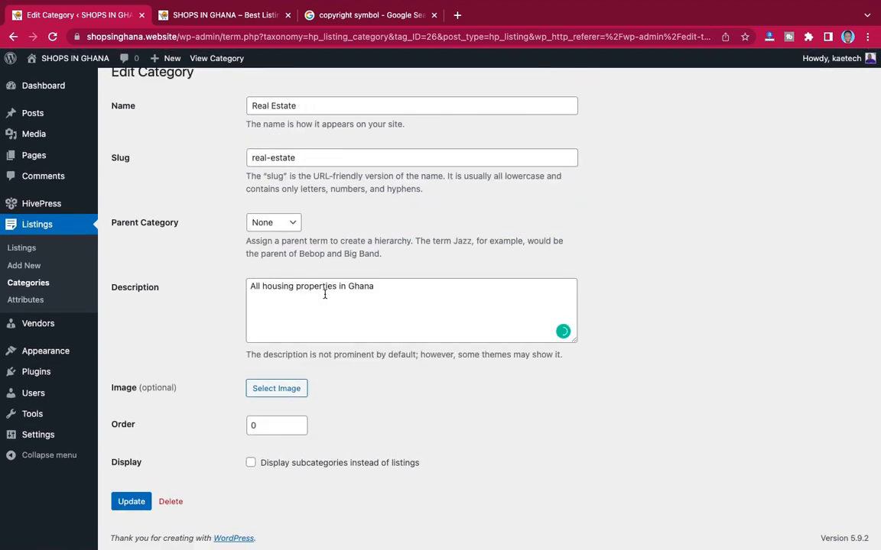
pyautogui.click(288, 389)
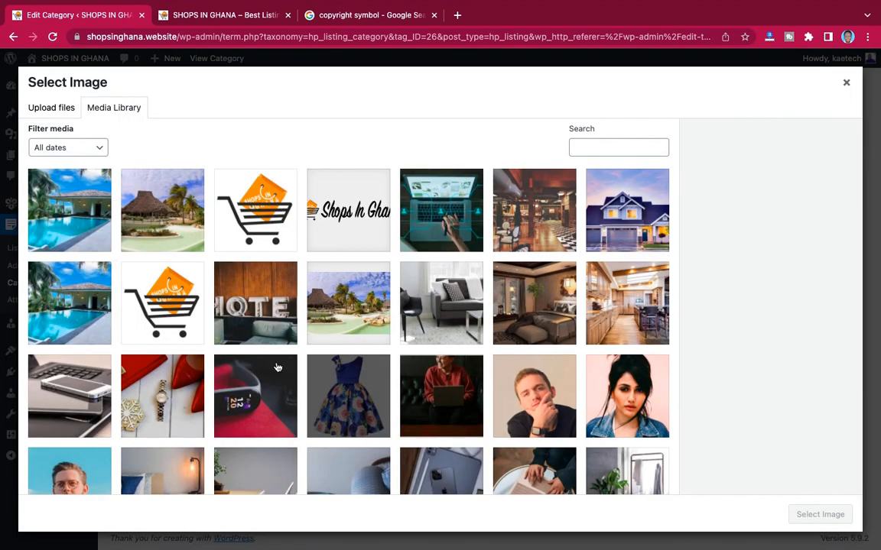
pyautogui.click(612, 219)
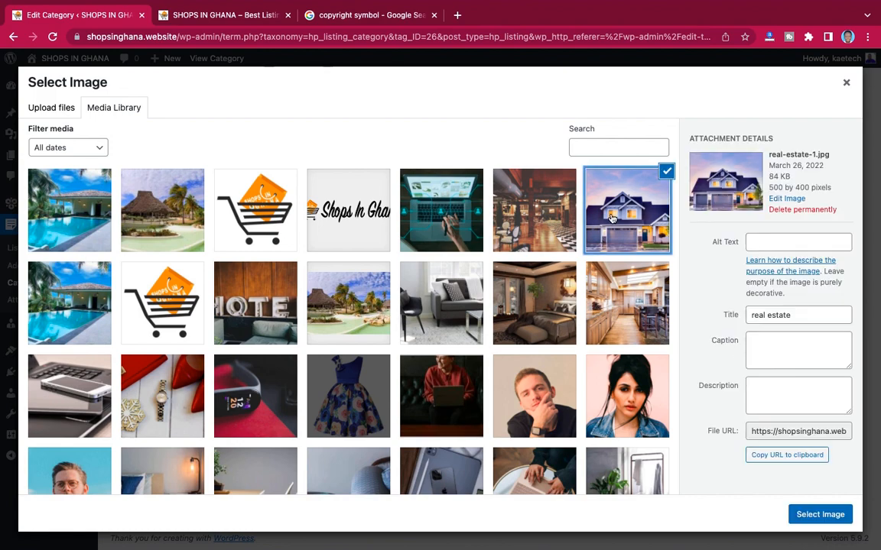
pyautogui.click(796, 515)
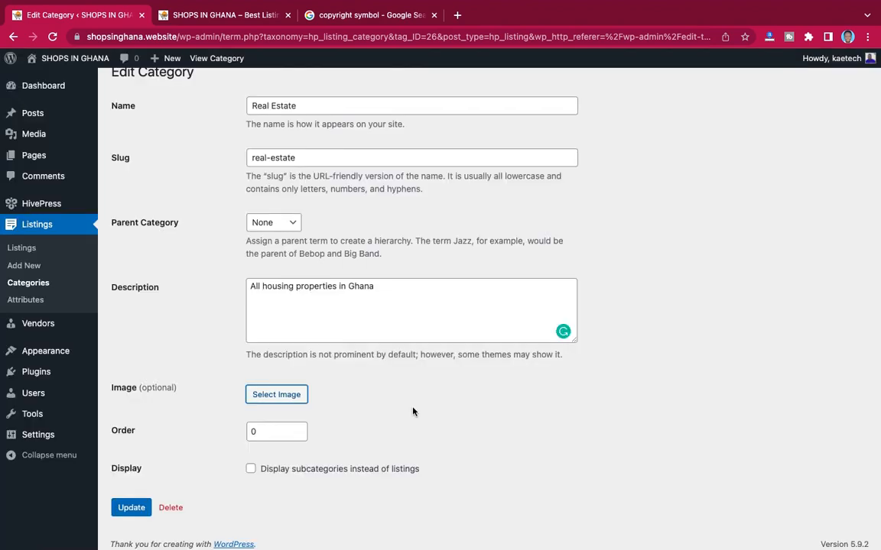
pyautogui.scroll(-2, 395, 419)
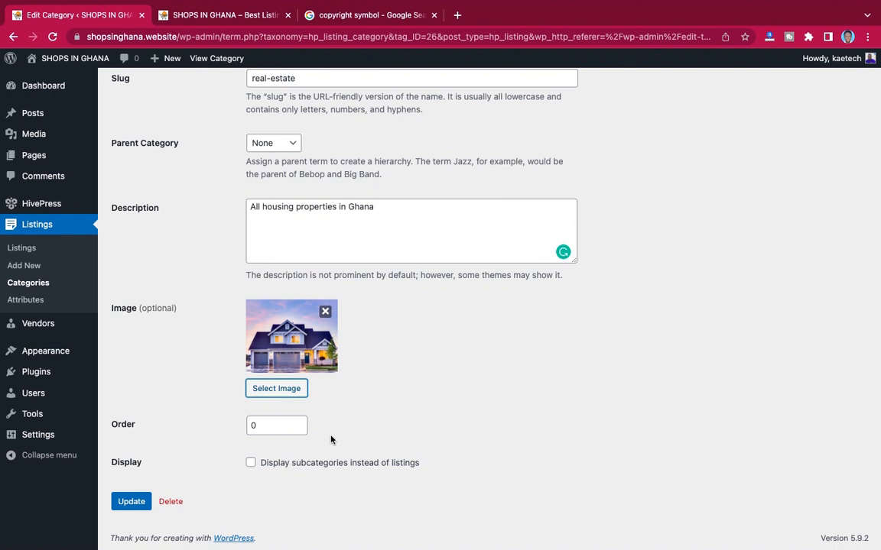
pyautogui.click(132, 502)
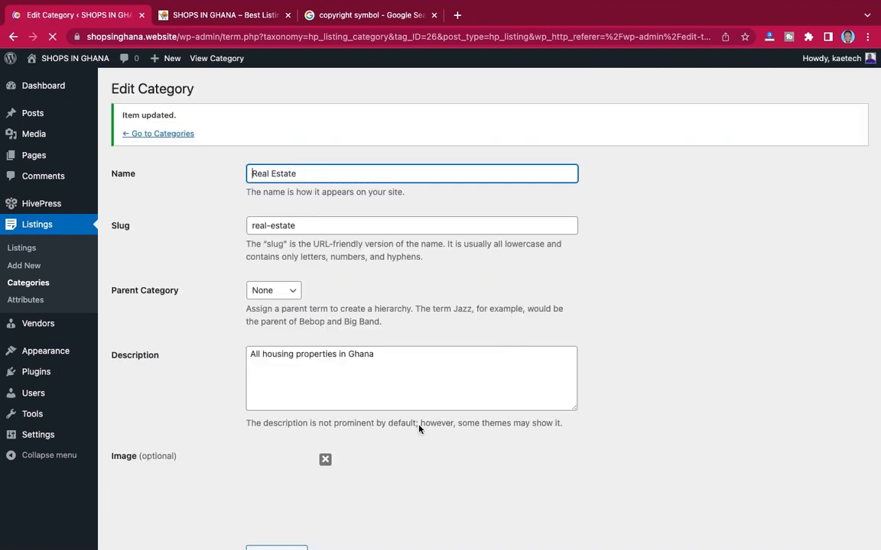
# Return to the category list, open For Sale, and replace its description with "All product listings in Ghana".
pyautogui.click(163, 134)
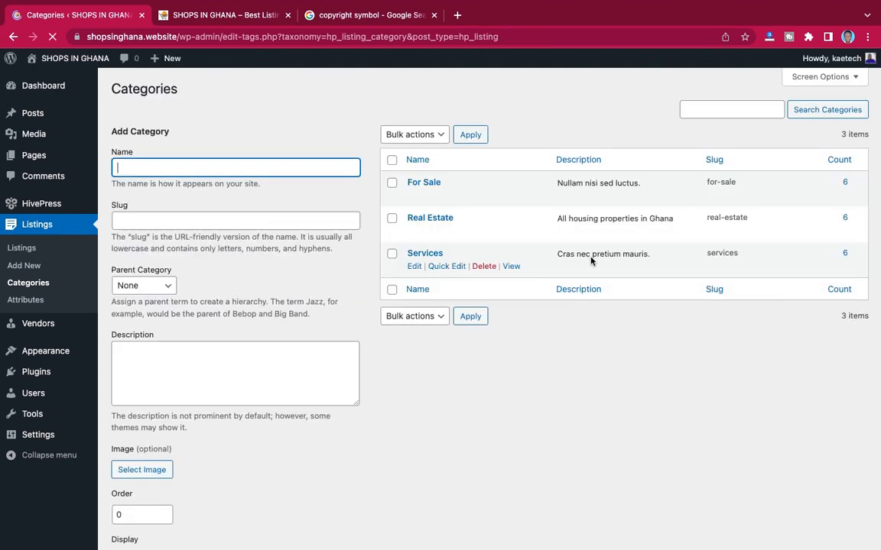
pyautogui.click(428, 185)
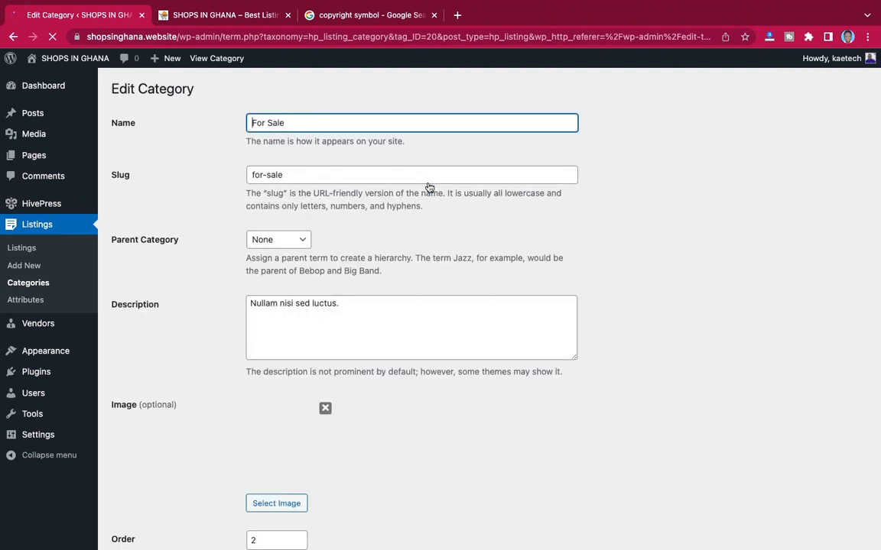
pyautogui.moveTo(341, 306); pyautogui.dragTo(250, 297)
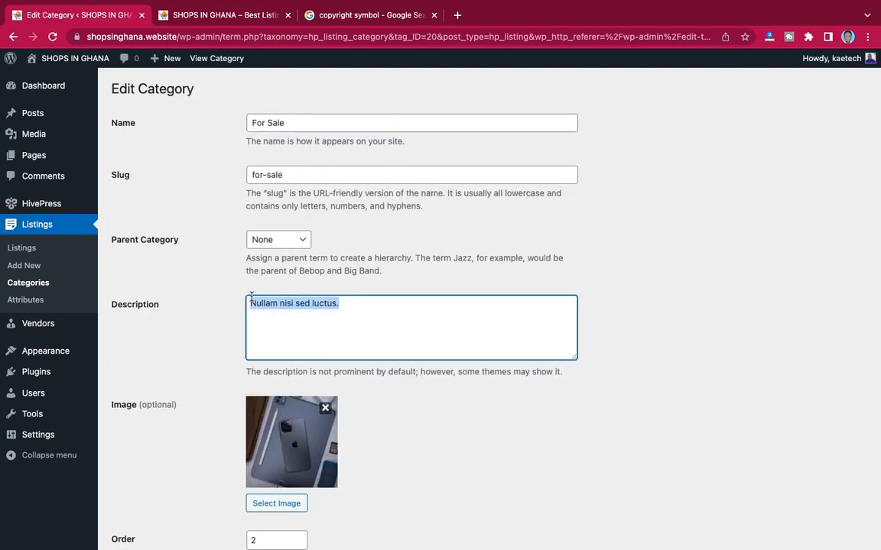
pyautogui.write('All')
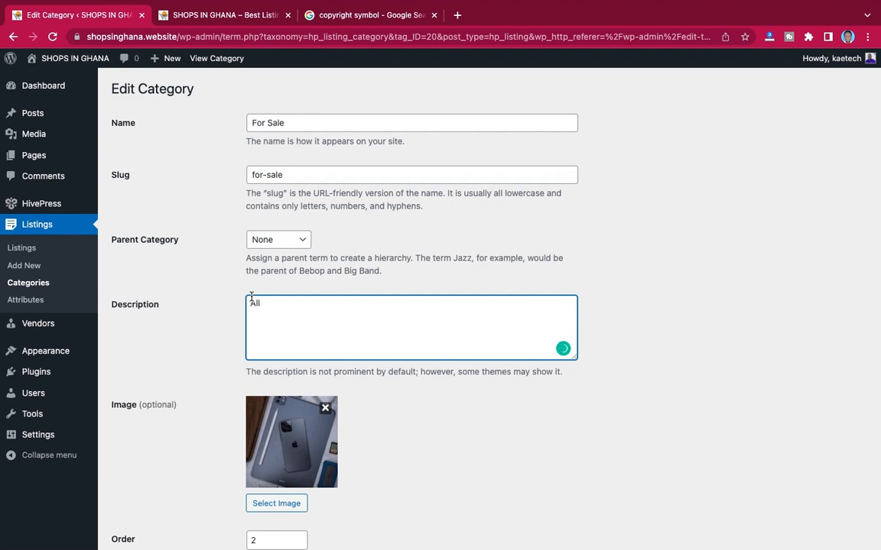
pyautogui.write(' products')
pyautogui.write('ngs in Ghana')
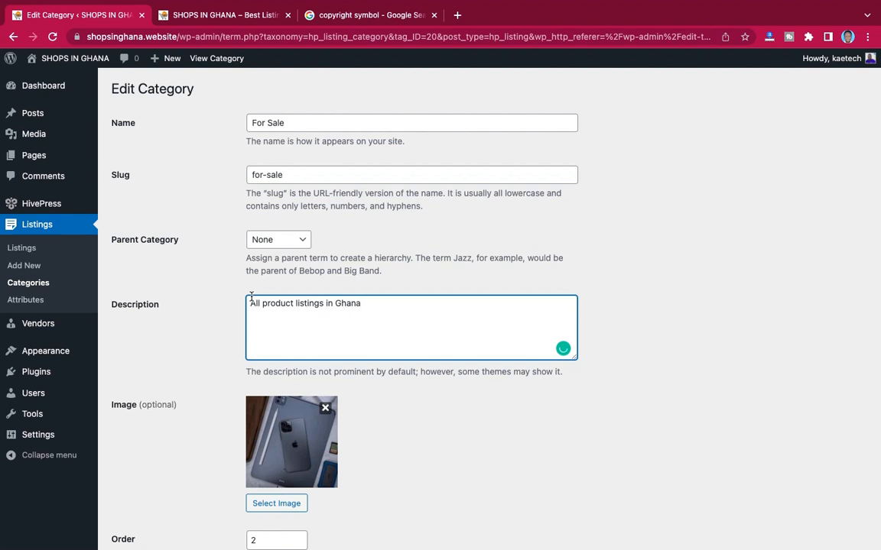
# Replace the For Sale category's image with for-sale-1.jpg from the media library and save the category.
pyautogui.click(325, 408)
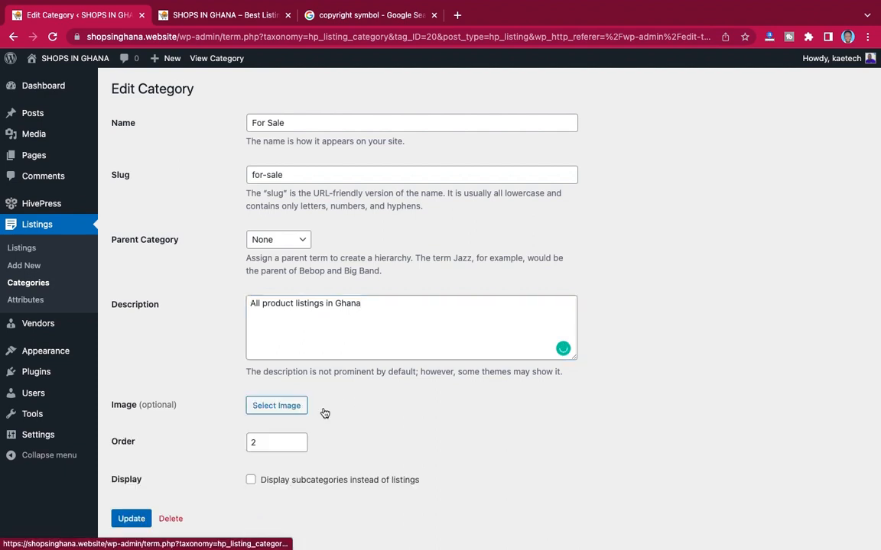
pyautogui.click(275, 406)
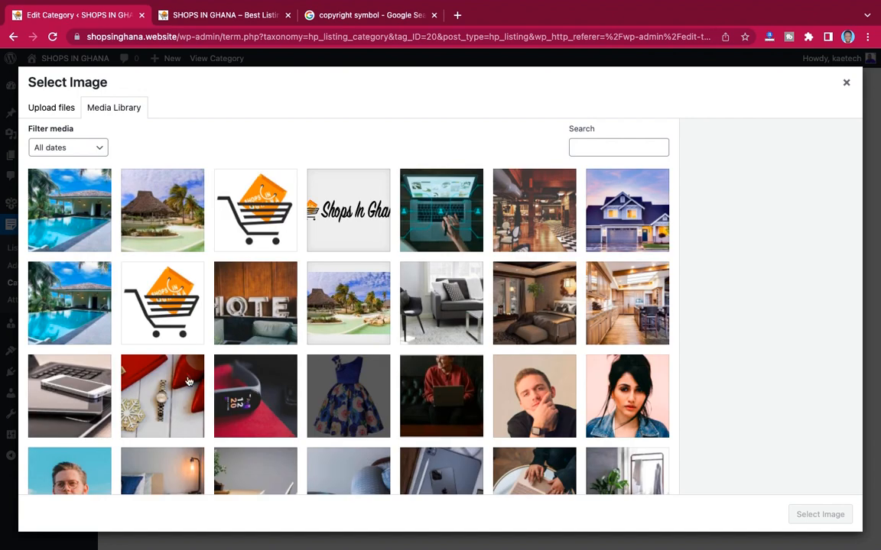
pyautogui.click(69, 365)
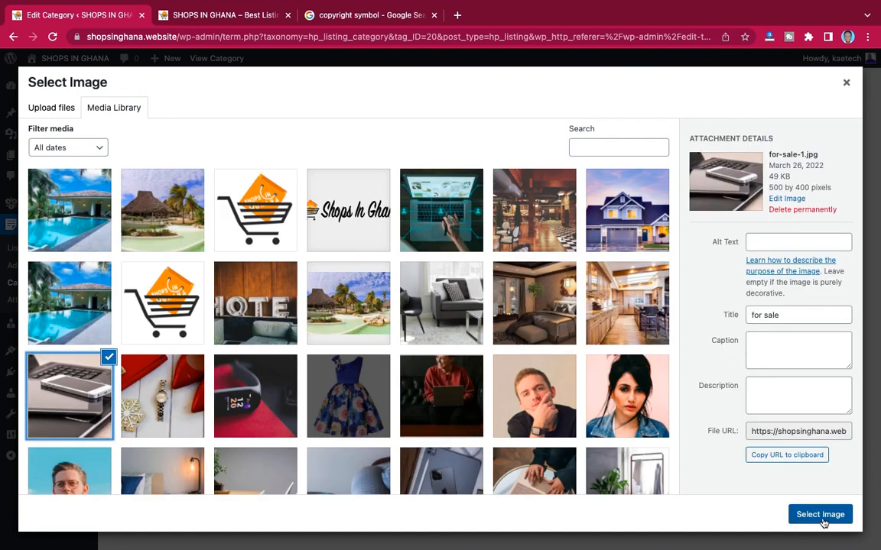
pyautogui.click(820, 515)
pyautogui.scroll(-3, 245, 489)
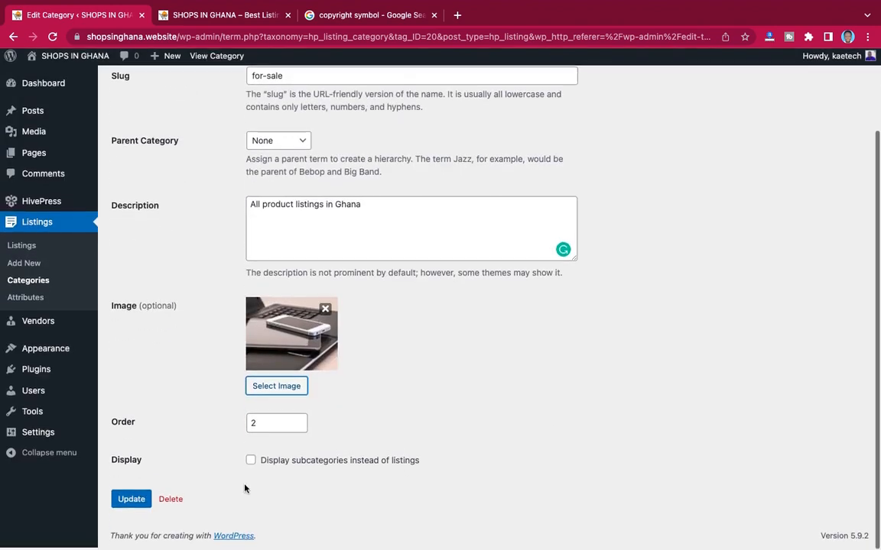
pyautogui.click(131, 499)
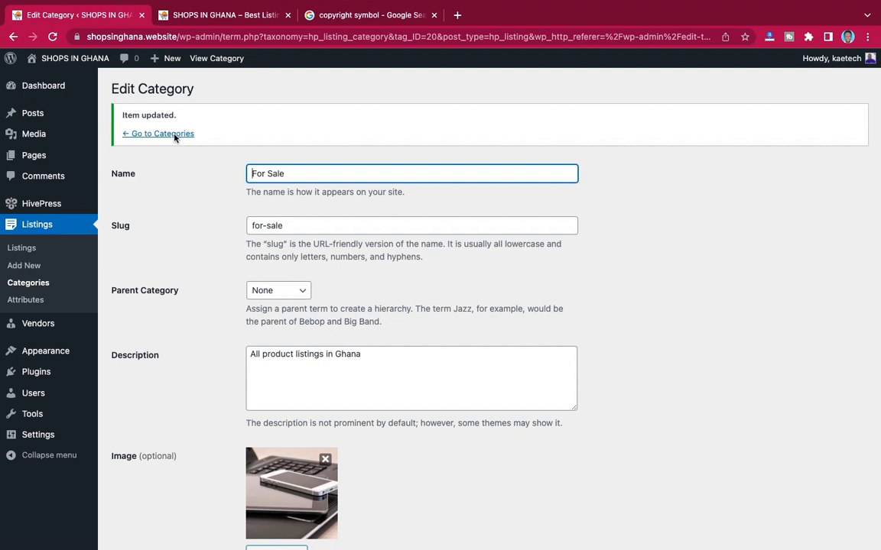
# Return to the category list, open Services, and replace its description with "All kinds of services in Ghana".
pyautogui.click(172, 133)
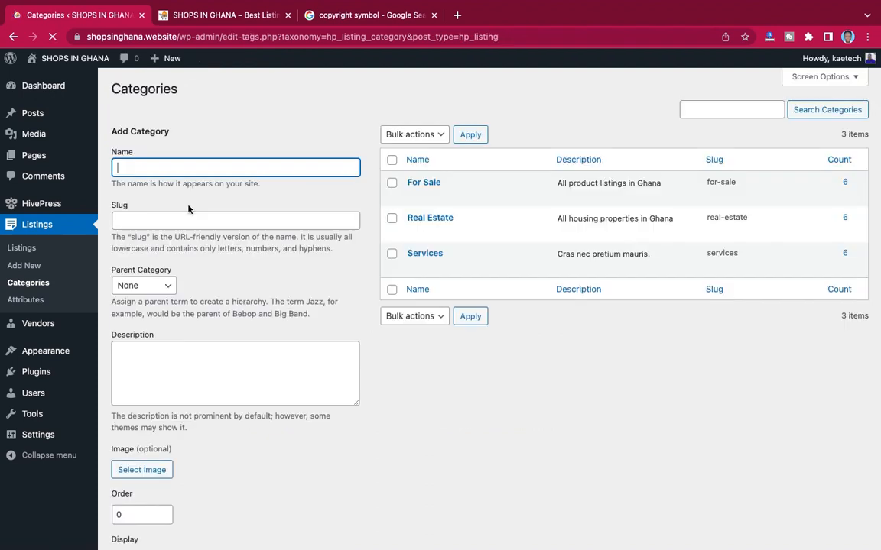
pyautogui.click(428, 254)
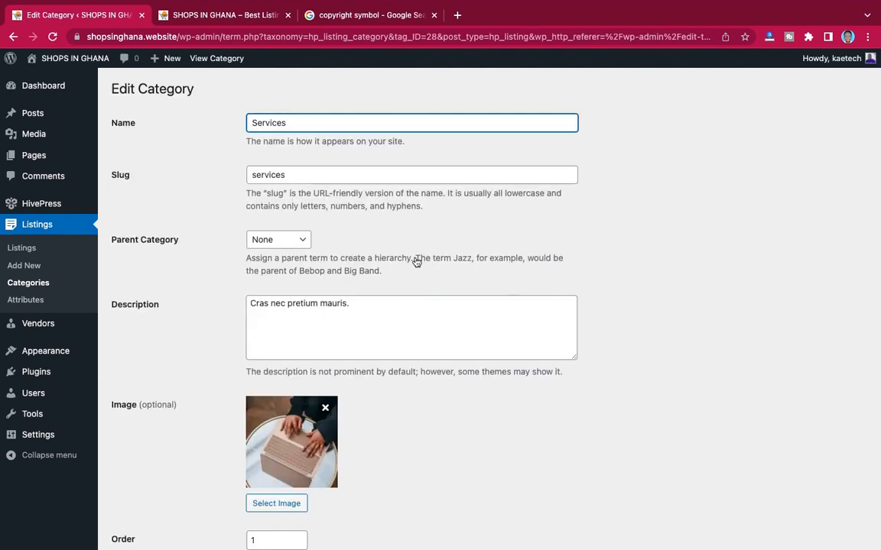
pyautogui.moveTo(353, 305); pyautogui.dragTo(247, 305)
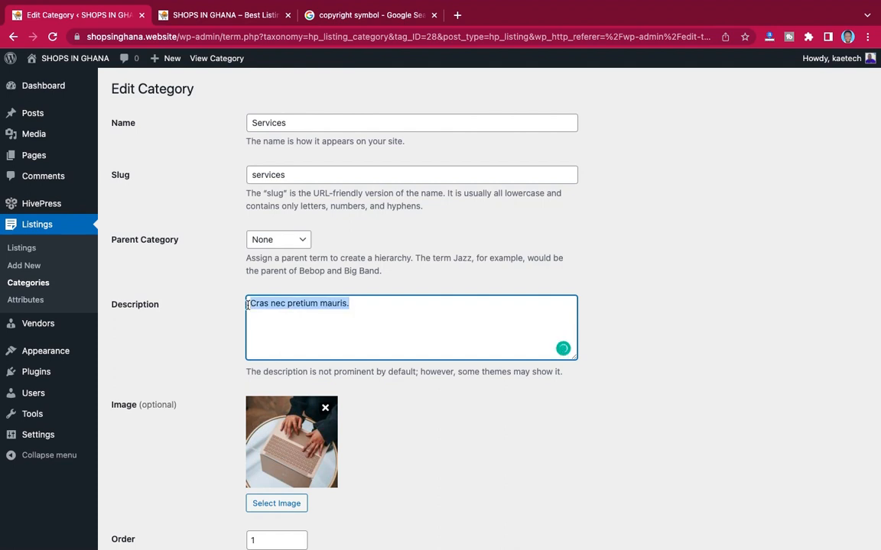
pyautogui.write('A')
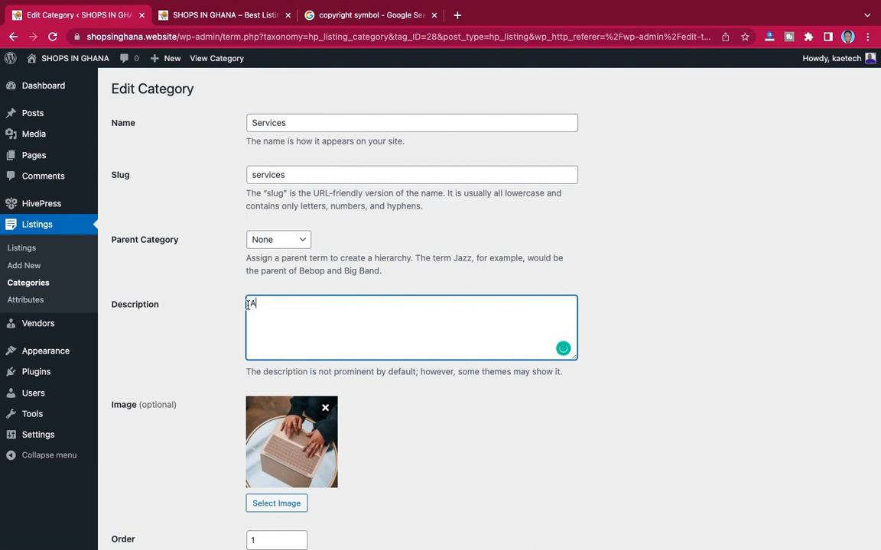
pyautogui.write('ll kind s of services in Gha')
pyautogui.write('na')
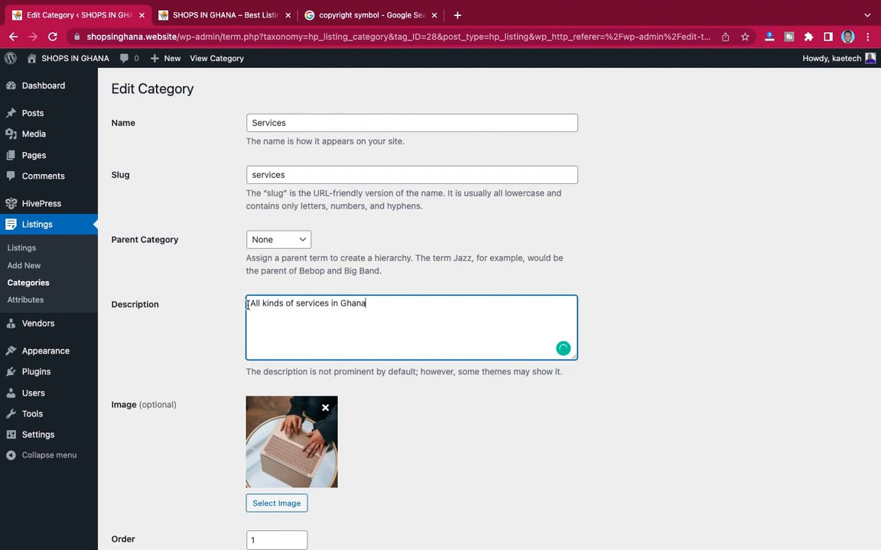
# Replace the Services category's image with the library photo of a hand on a teal-lit laptop, save, and return to the category list.
pyautogui.click(325, 407)
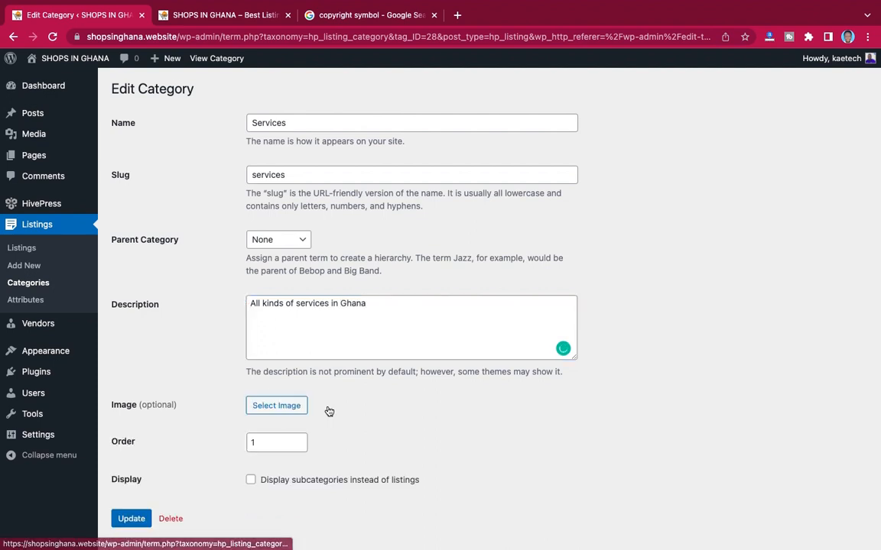
pyautogui.click(284, 407)
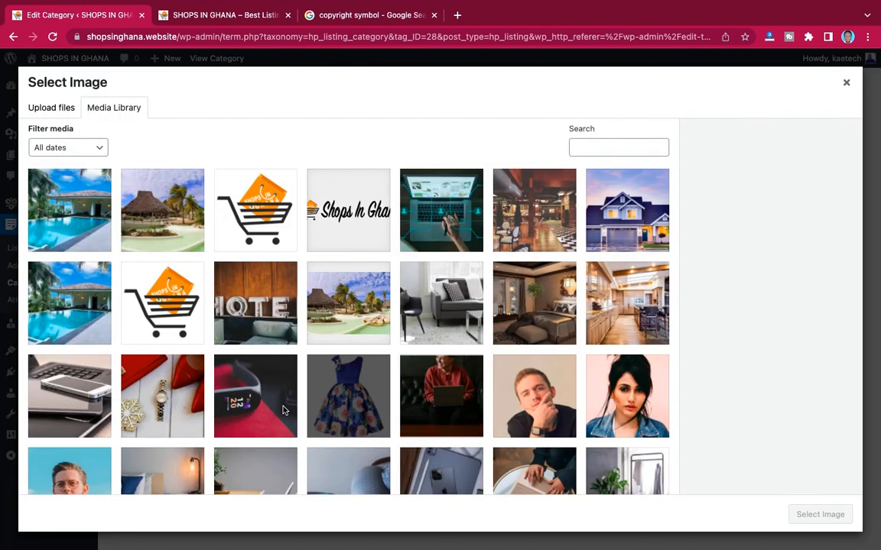
pyautogui.click(411, 219)
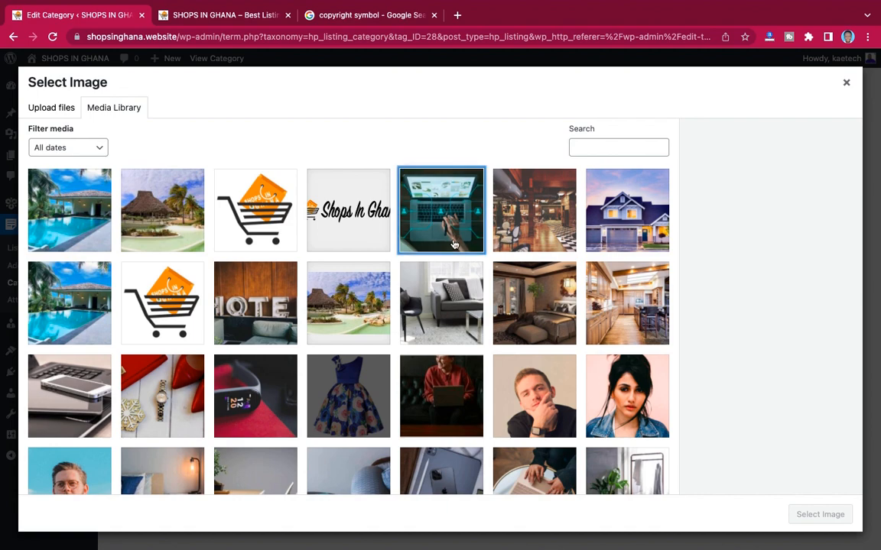
pyautogui.click(811, 514)
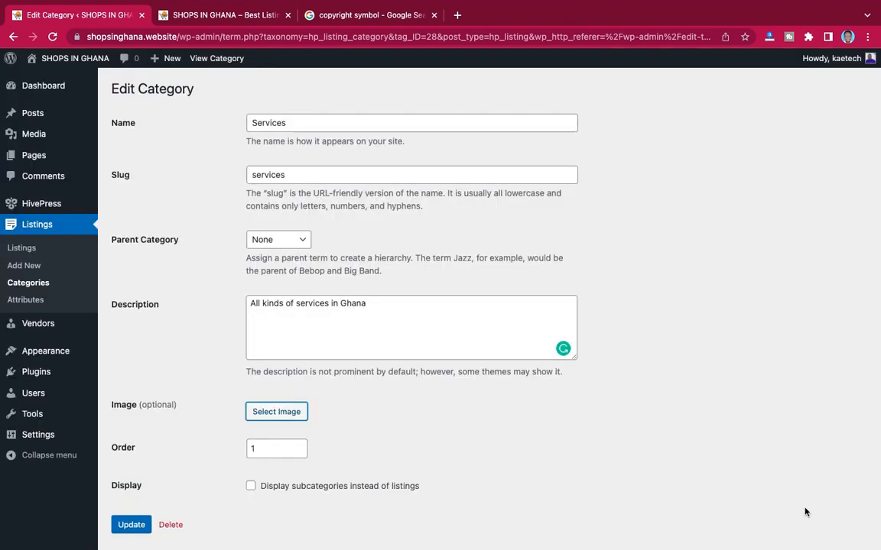
pyautogui.scroll(-3, 198, 490)
pyautogui.click(132, 501)
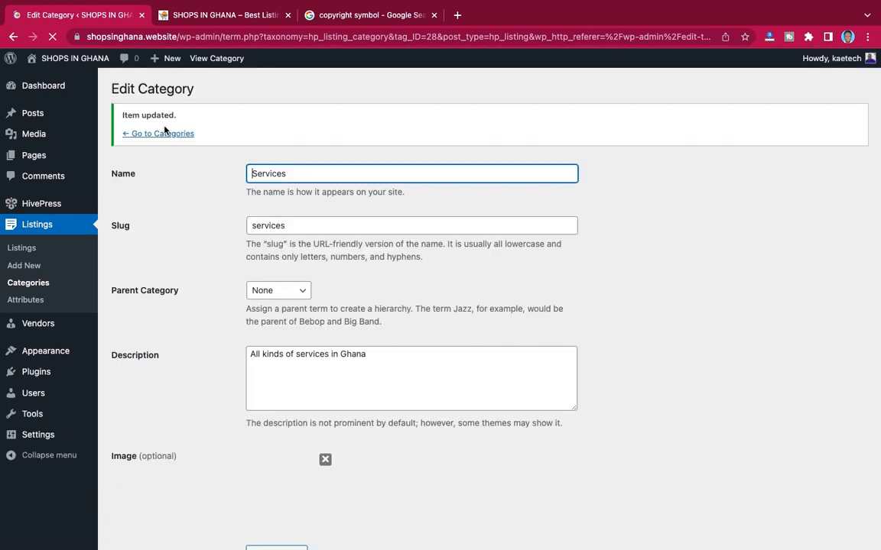
pyautogui.click(167, 134)
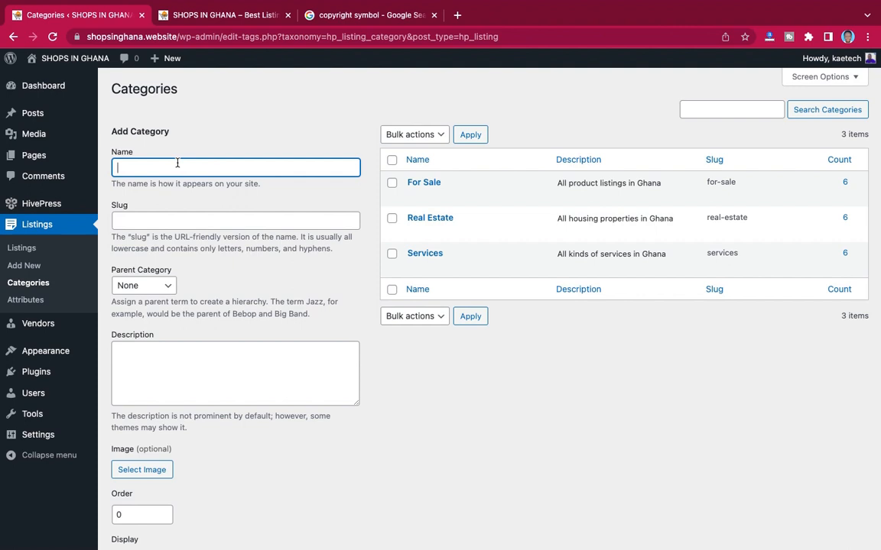
# Fill in a new listing category named Restaurants with the description "All Restaurants and bars in Ghana".
pyautogui.write('Bar &')
pyautogui.press('BackSpace')
pyautogui.press('BackSpace')
pyautogui.press('BackSpace')
pyautogui.press('BackSpace')
pyautogui.press('BackSpace')
pyautogui.press('BackSpace')
pyautogui.write('Restauran')
pyautogui.scroll(-2, 176, 163)
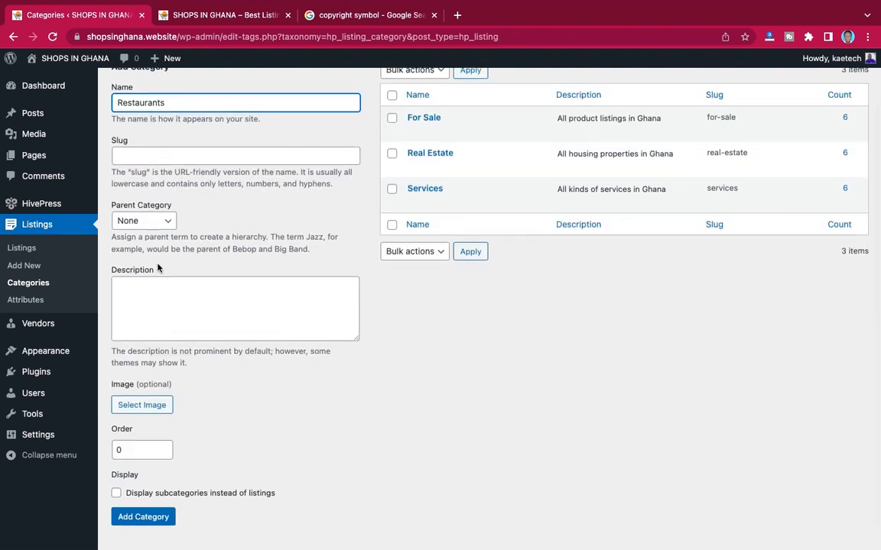
pyautogui.click(135, 296)
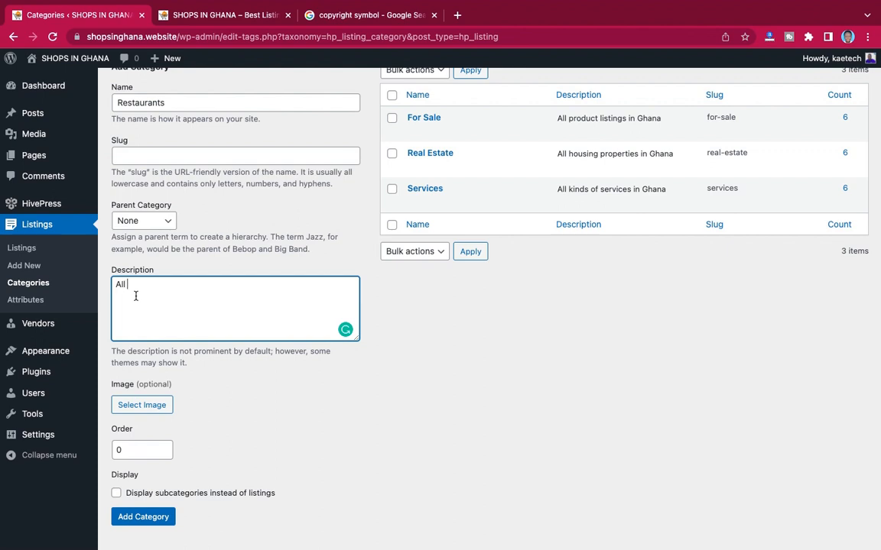
pyautogui.write('All Restaurants and bars in Ghana')
# Set restaurant-1.jpg from the media library as the Restaurants category's image and add the category.
pyautogui.click(159, 408)
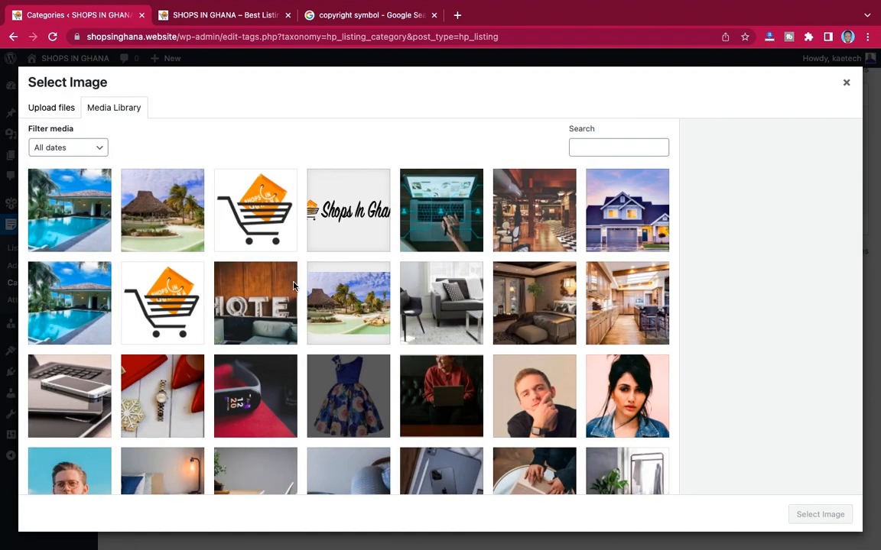
pyautogui.click(496, 200)
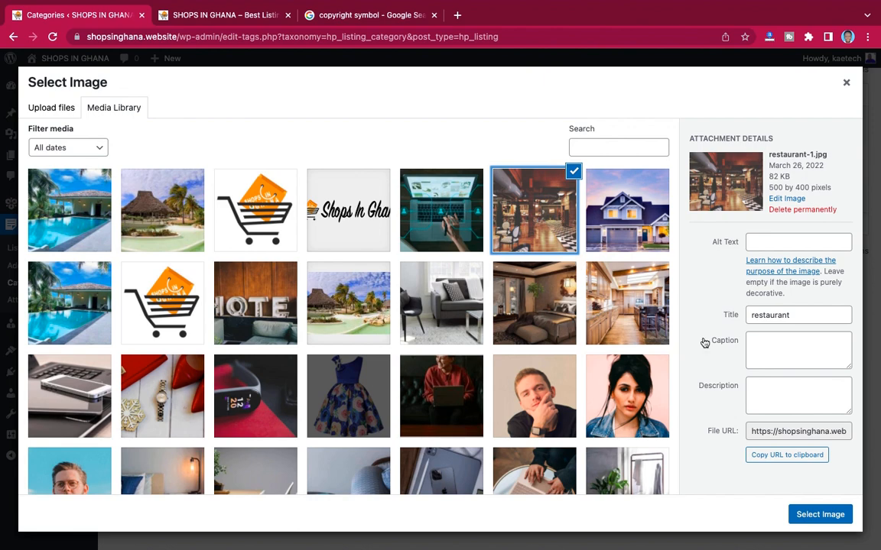
pyautogui.click(806, 515)
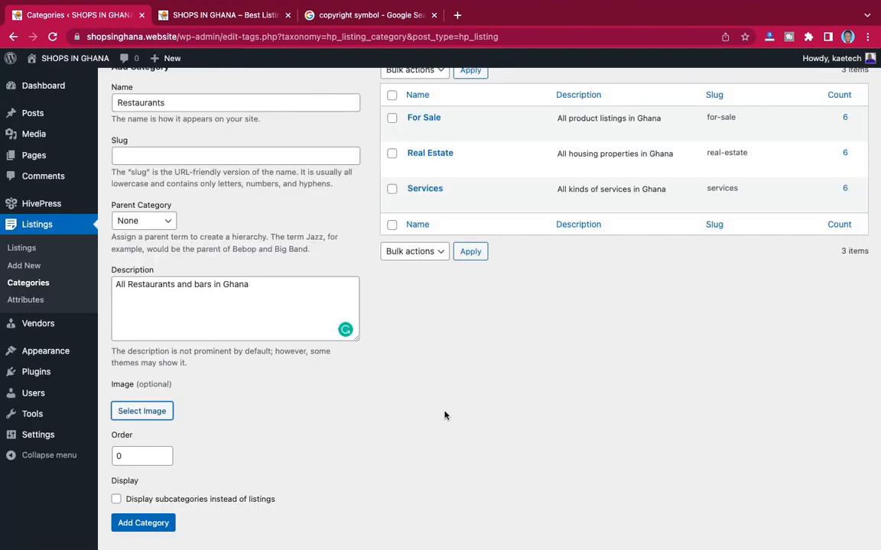
pyautogui.scroll(-3, 271, 448)
pyautogui.click(131, 489)
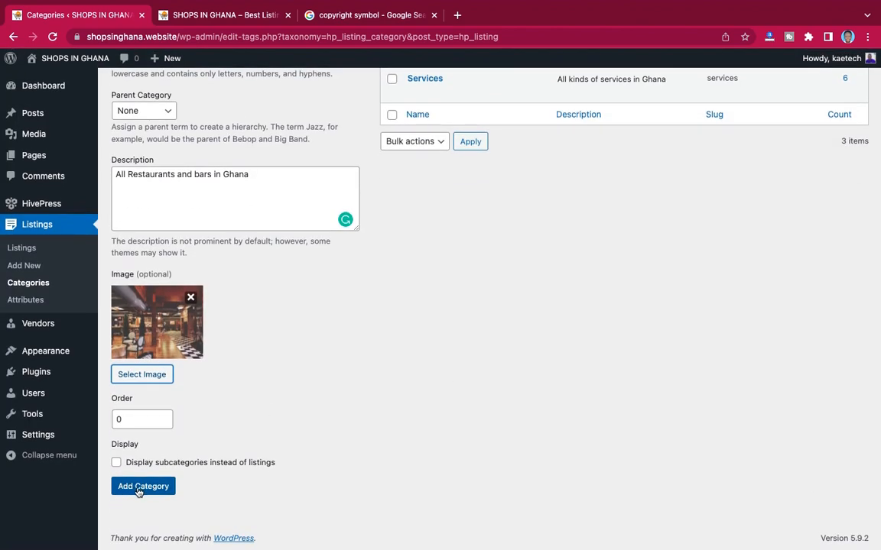
# Name the next new listing category Hotels.
pyautogui.scroll(5, 311, 381)
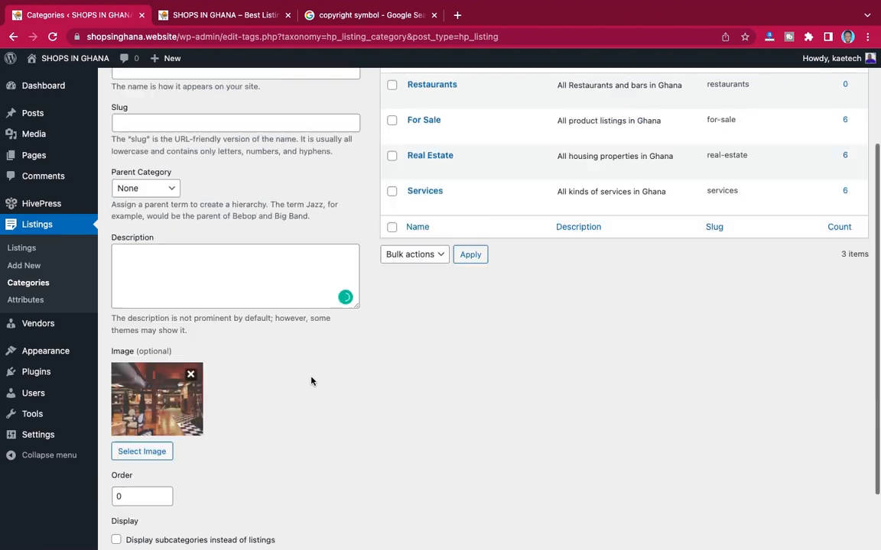
pyautogui.click(175, 207)
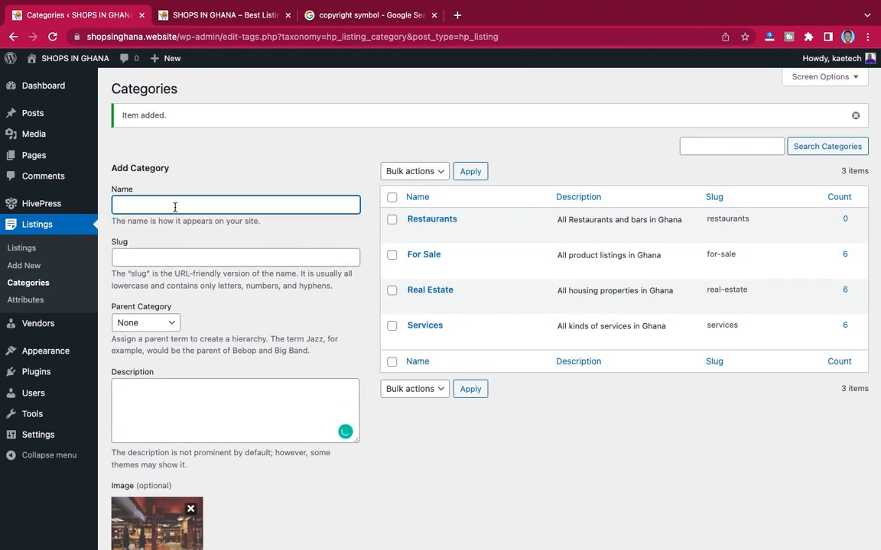
pyautogui.write('Hotels')
# Give the new Hotels category the description "All Classic Hotels In Ghana".
pyautogui.scroll(-5, 248, 313)
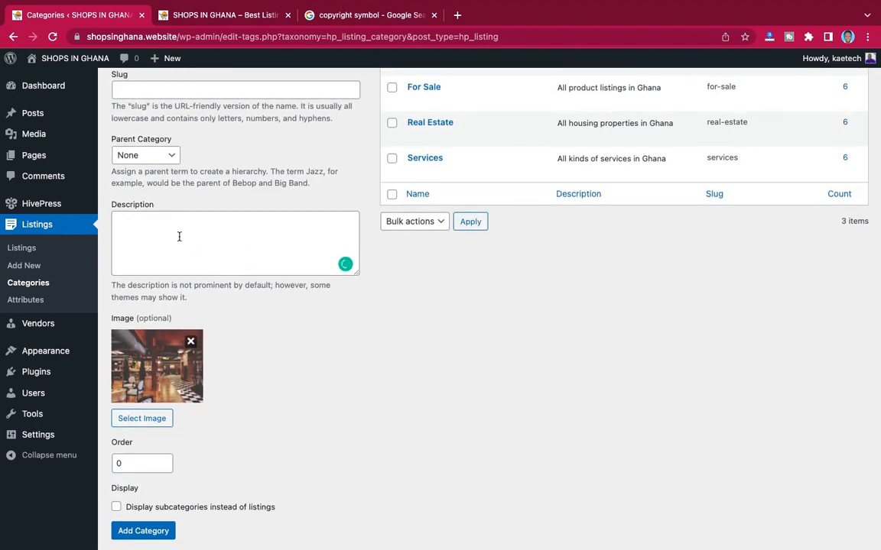
pyautogui.click(179, 236)
pyautogui.write('A')
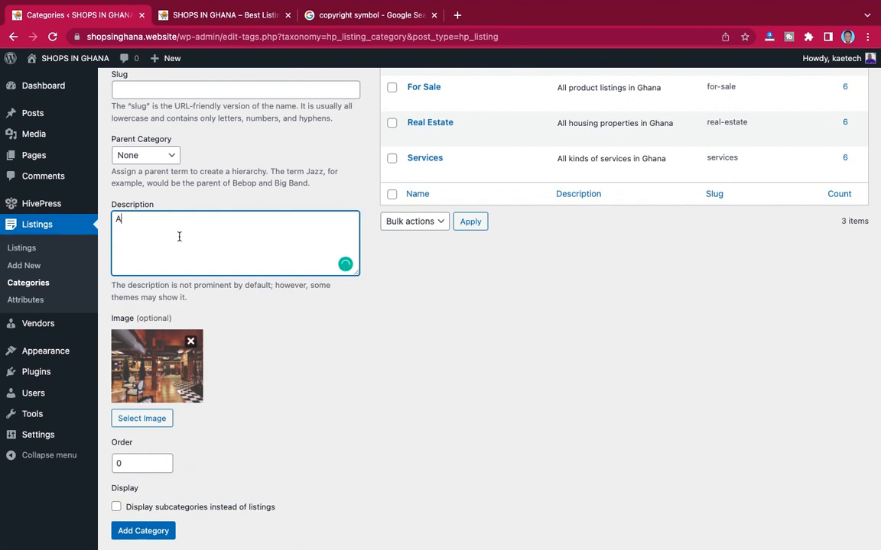
pyautogui.write('ll Hotels In ghana')
pyautogui.press('BackSpace')
pyautogui.press('BackSpace')
pyautogui.press('BackSpace')
pyautogui.press('BackSpace')
pyautogui.write('Ghana')
pyautogui.click(128, 219)
pyautogui.write('Classic')
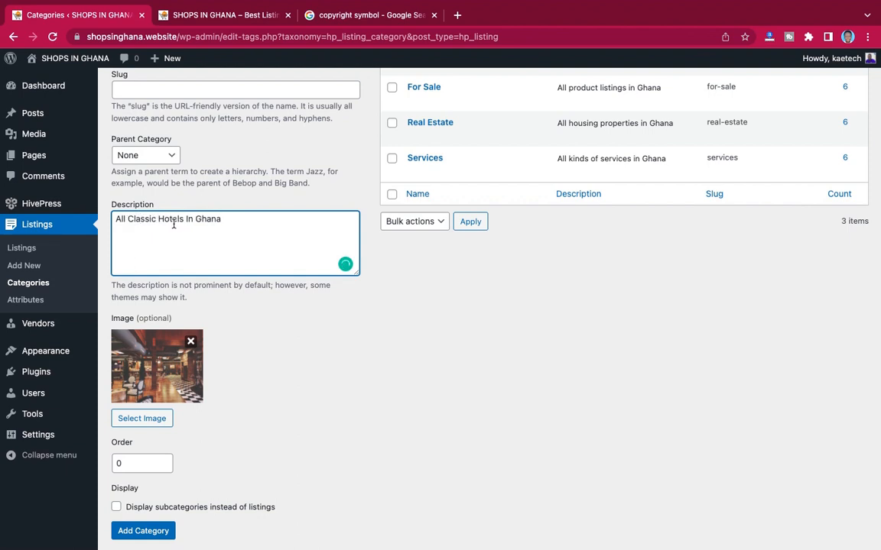
# Replace the category image with Hotel-1.jpg from the media library and add the Hotels category.
pyautogui.click(191, 343)
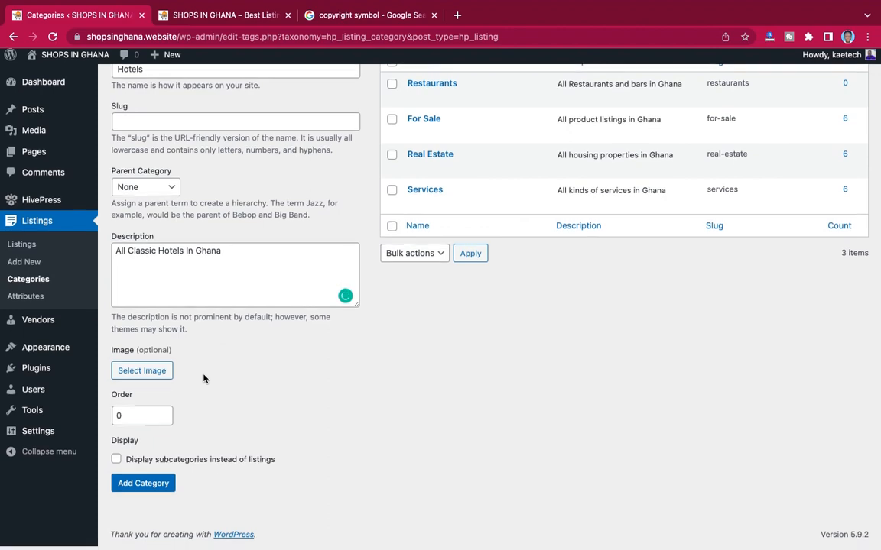
pyautogui.click(160, 375)
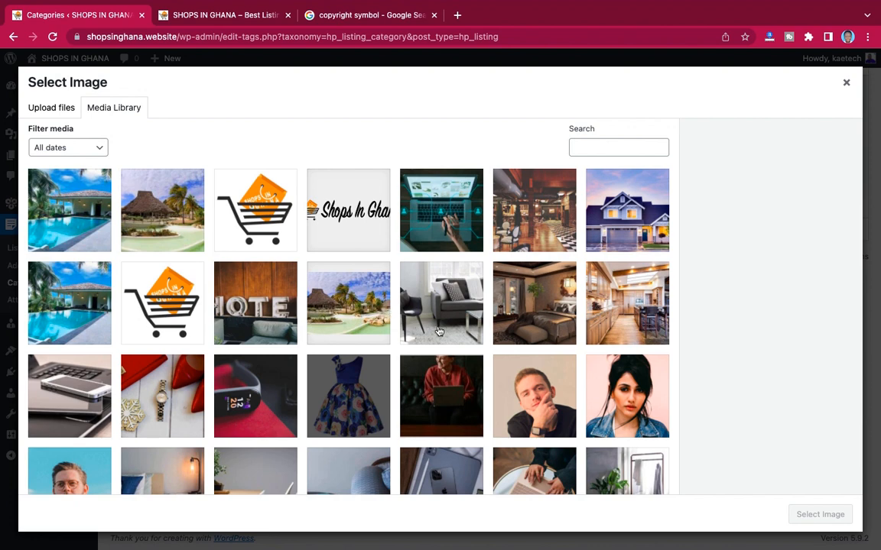
pyautogui.click(232, 317)
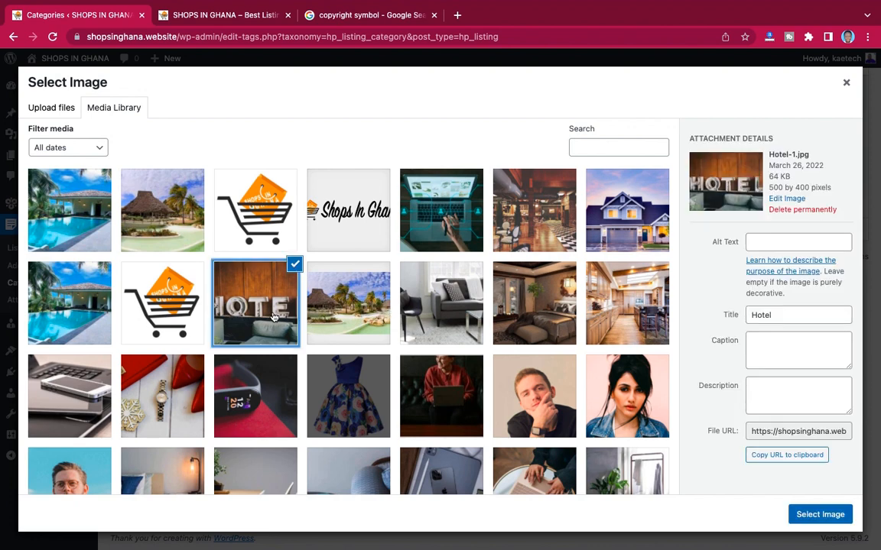
pyautogui.click(817, 514)
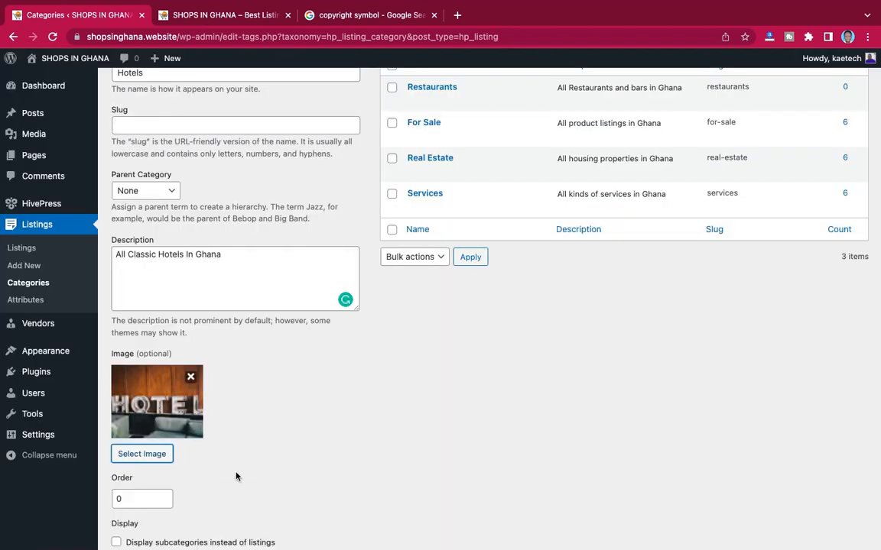
pyautogui.scroll(-2, 236, 475)
pyautogui.click(143, 486)
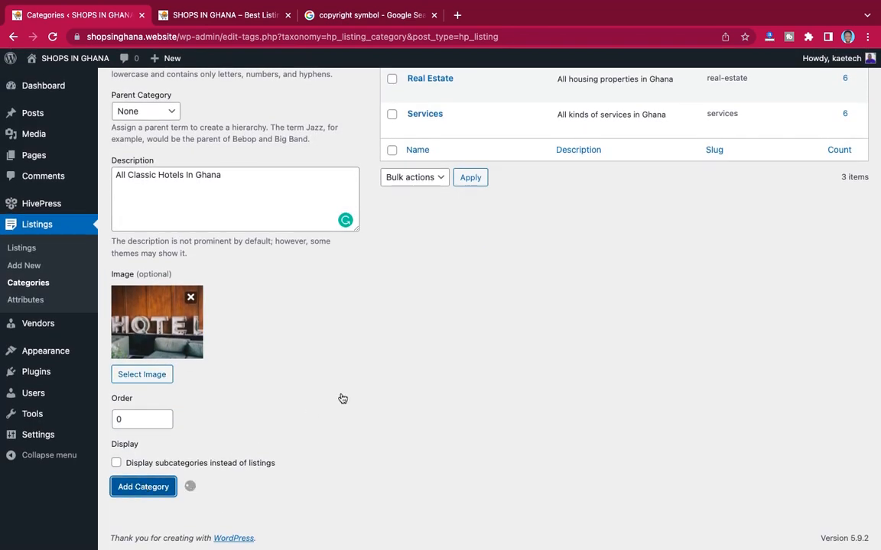
pyautogui.scroll(3, 342, 399)
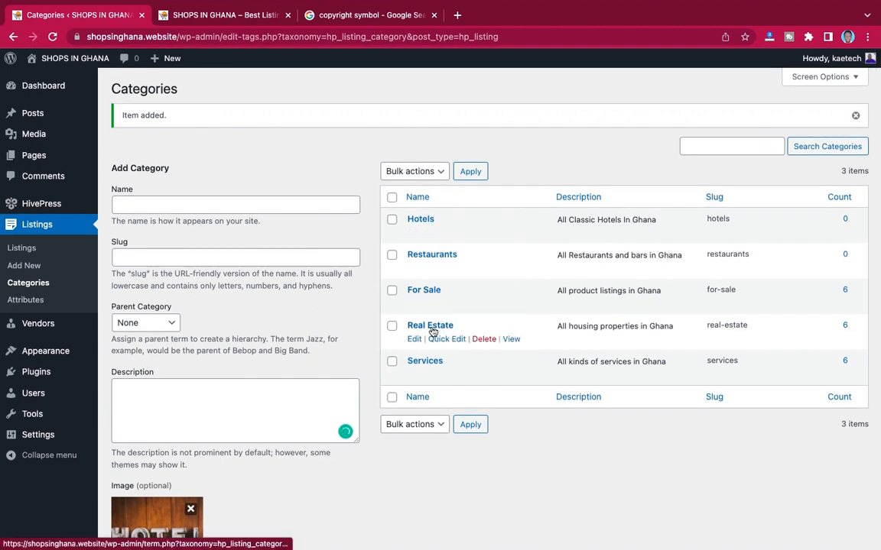
# Name the new category Electronics and enter the description "All electrical gadgets for sale in Ghana".
pyautogui.click(192, 207)
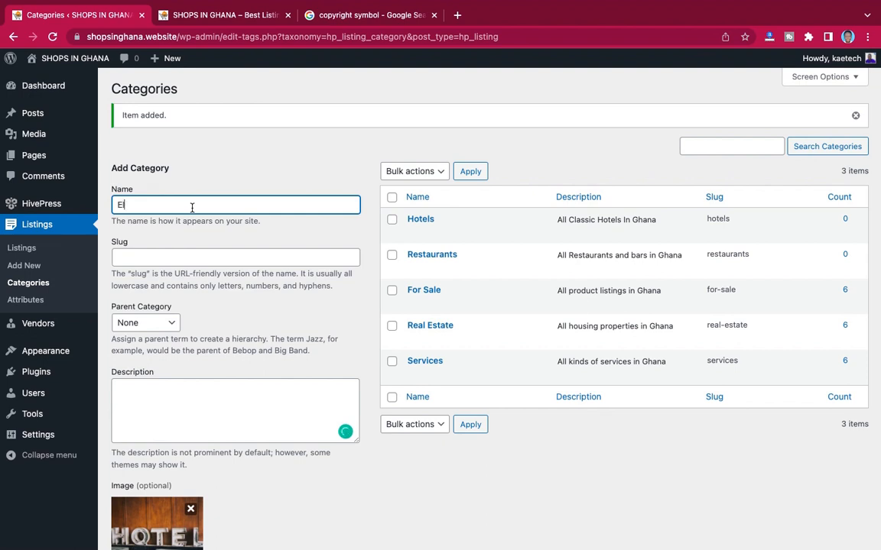
pyautogui.write('ectronics')
pyautogui.scroll(-3, 240, 307)
pyautogui.click(178, 233)
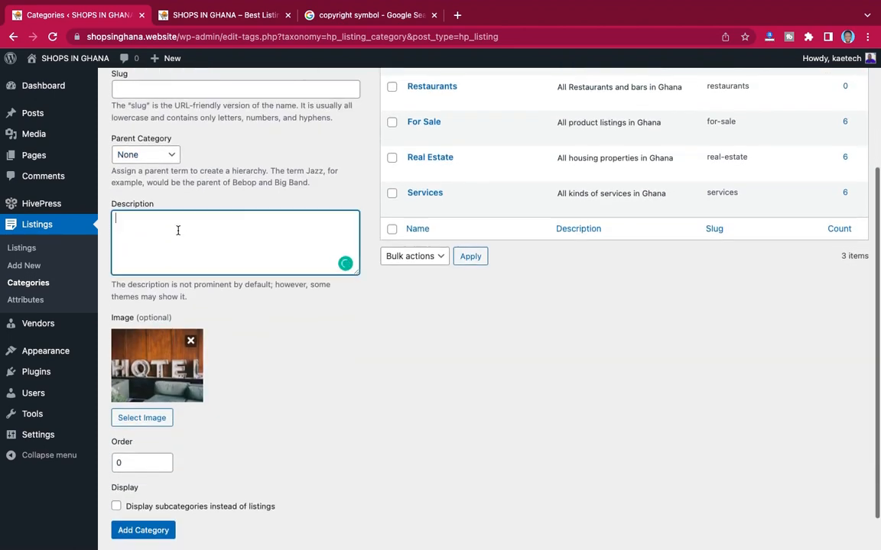
pyautogui.write('All ')
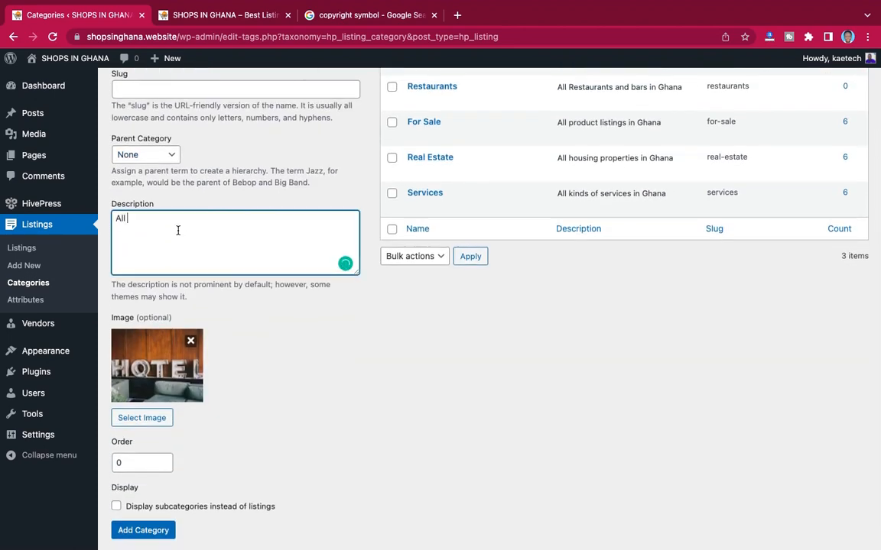
pyautogui.write('el')
pyautogui.write('ectrica')
pyautogui.write('l gad')
pyautogui.write('gets ')
pyautogui.write('in ')
pyautogui.write('for')
pyautogui.write(' sale')
pyautogui.write(' in Gha')
pyautogui.write('na')
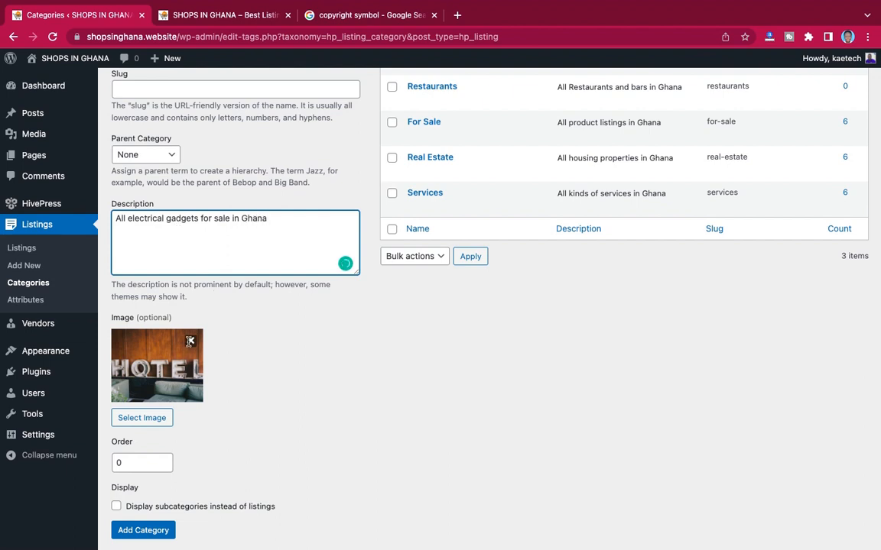
# Replace the leftover hotel image of the new category with Electronics-1.jpg from the media library.
pyautogui.click(190, 342)
pyautogui.click(142, 375)
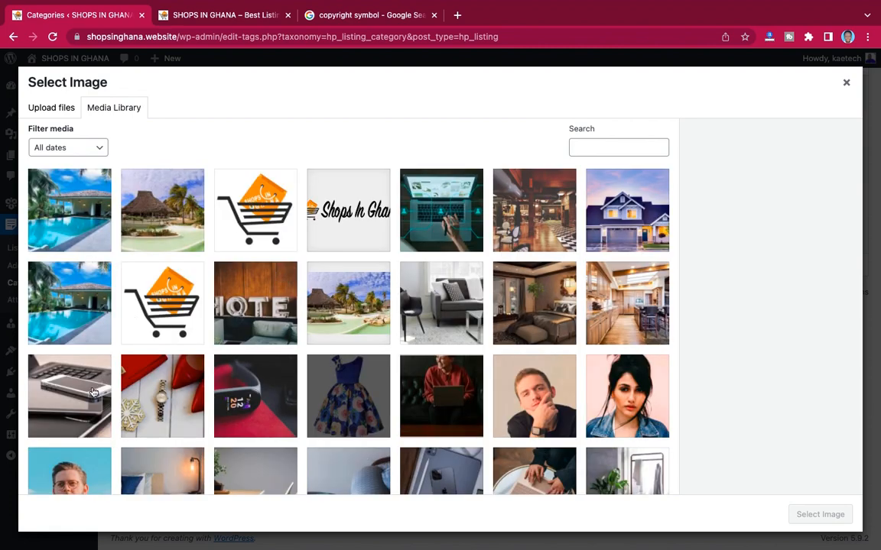
pyautogui.click(93, 392)
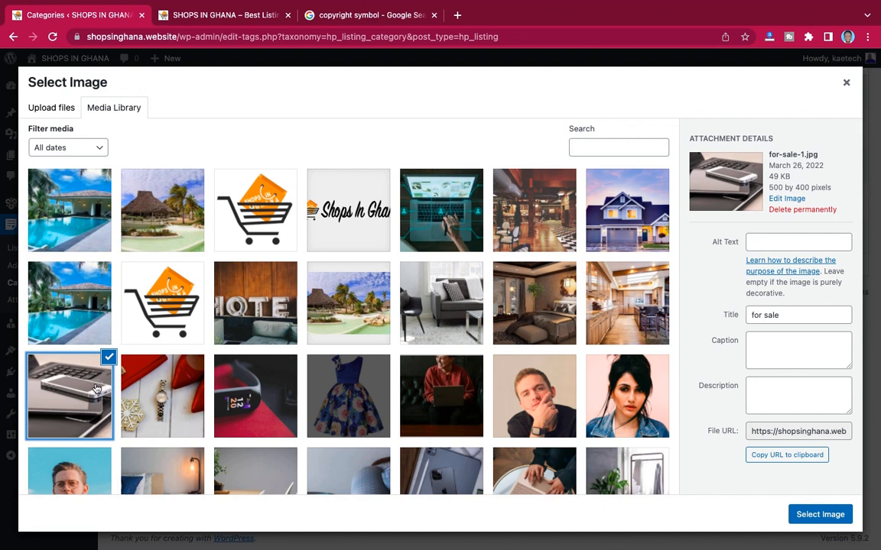
pyautogui.click(291, 405)
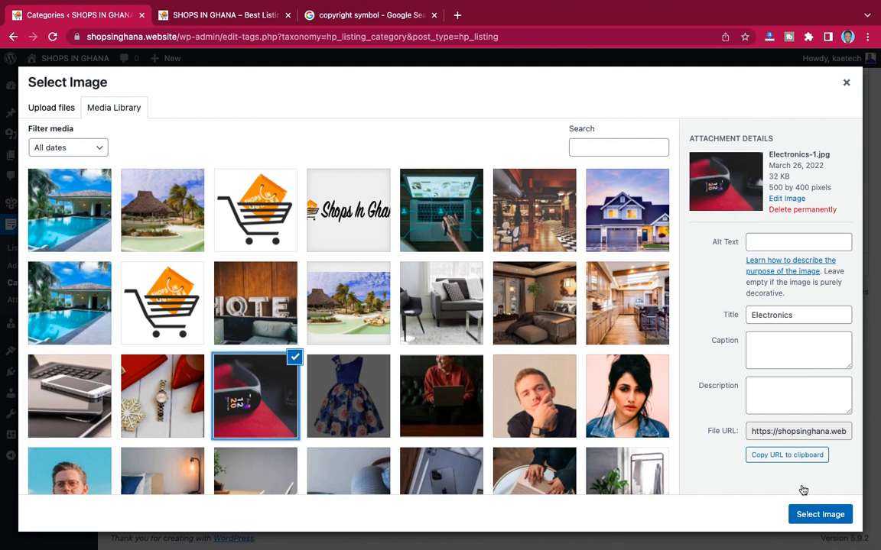
pyautogui.click(817, 516)
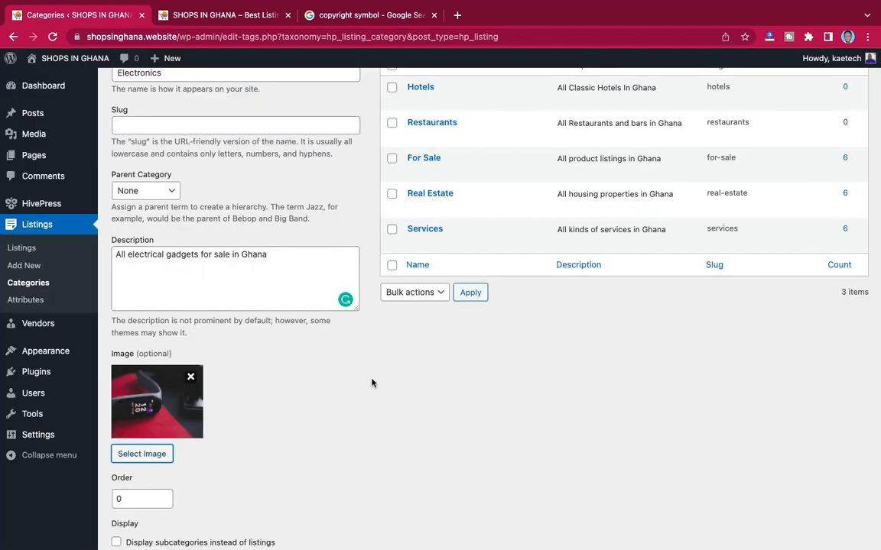
# Set For Sale as the parent of the Electronics category and add the category.
pyautogui.scroll(3, 372, 383)
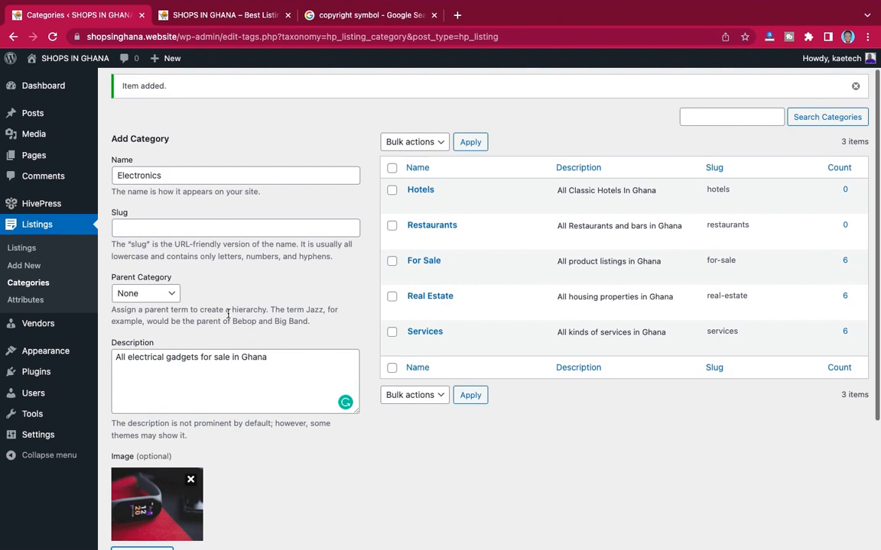
pyautogui.click(156, 295)
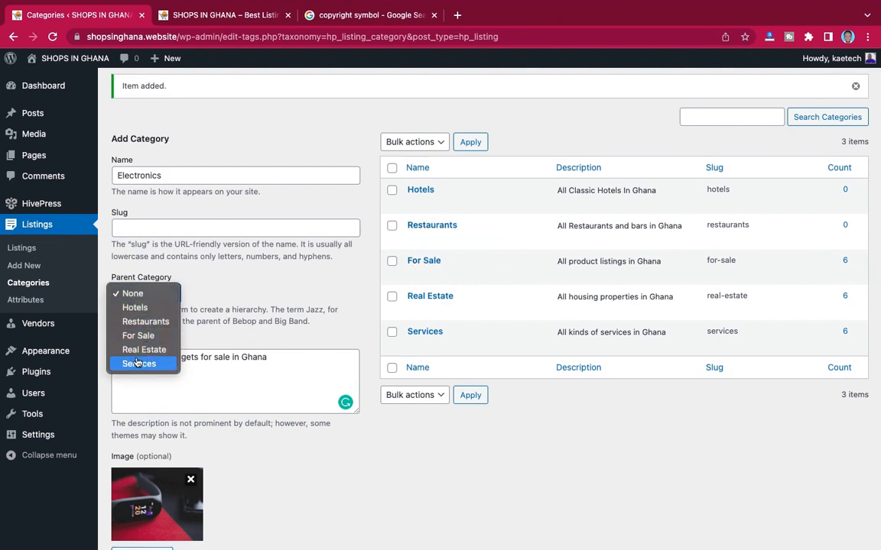
pyautogui.click(145, 335)
pyautogui.scroll(-2, 247, 323)
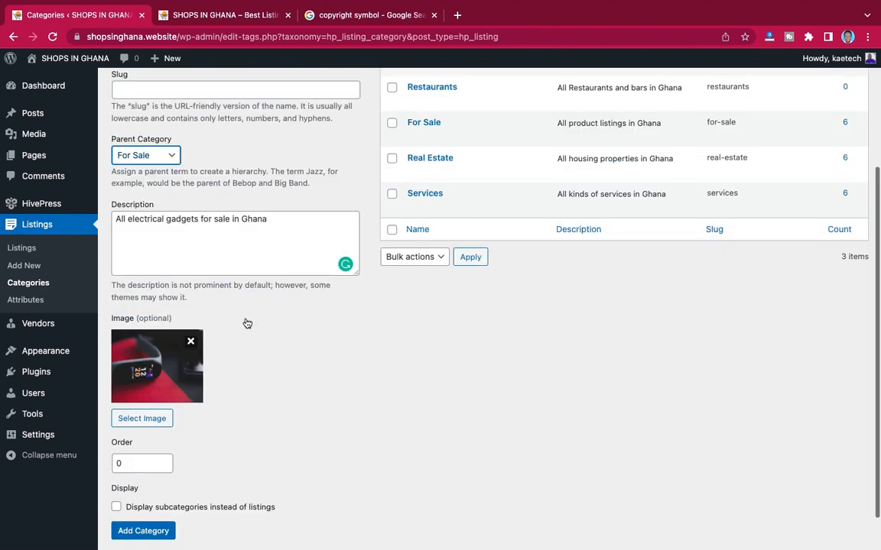
pyautogui.scroll(-1, 247, 324)
pyautogui.click(162, 491)
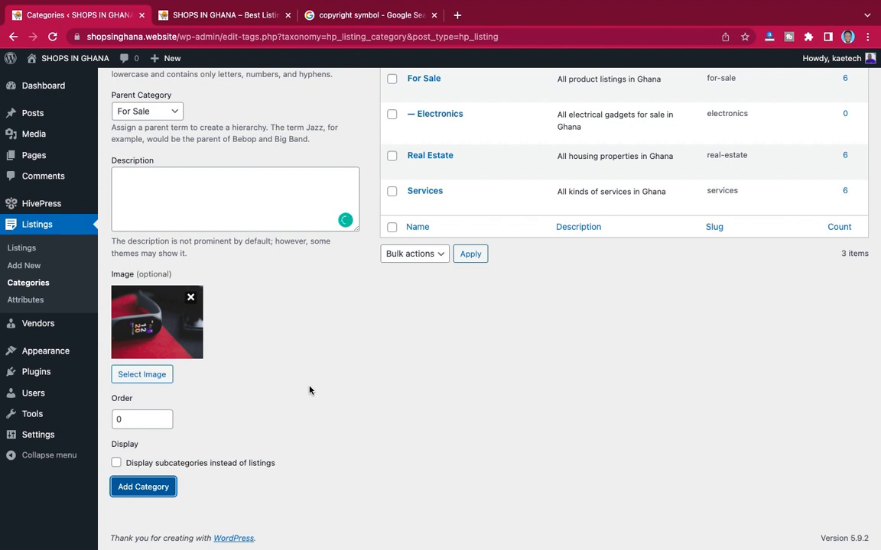
pyautogui.scroll(4, 309, 391)
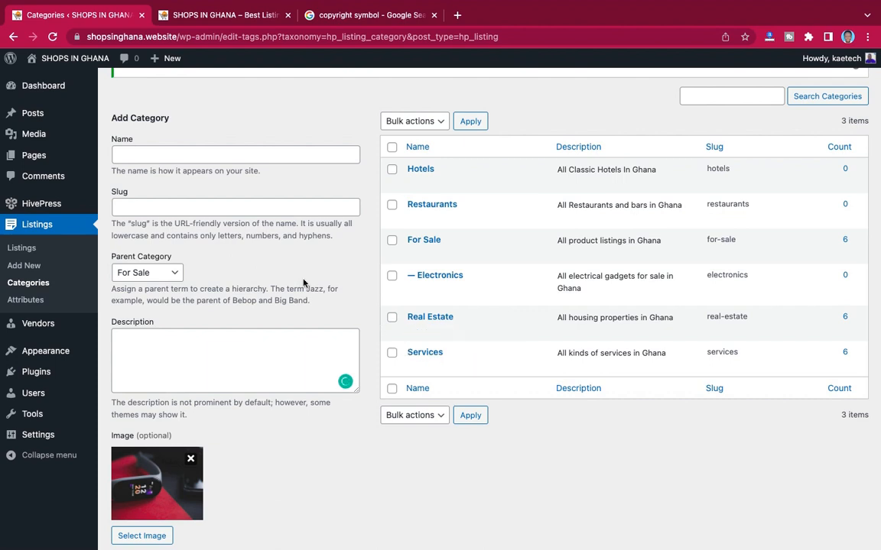
# Reload the live homepage and examine the category cards in its Top Categories section.
pyautogui.click(238, 15)
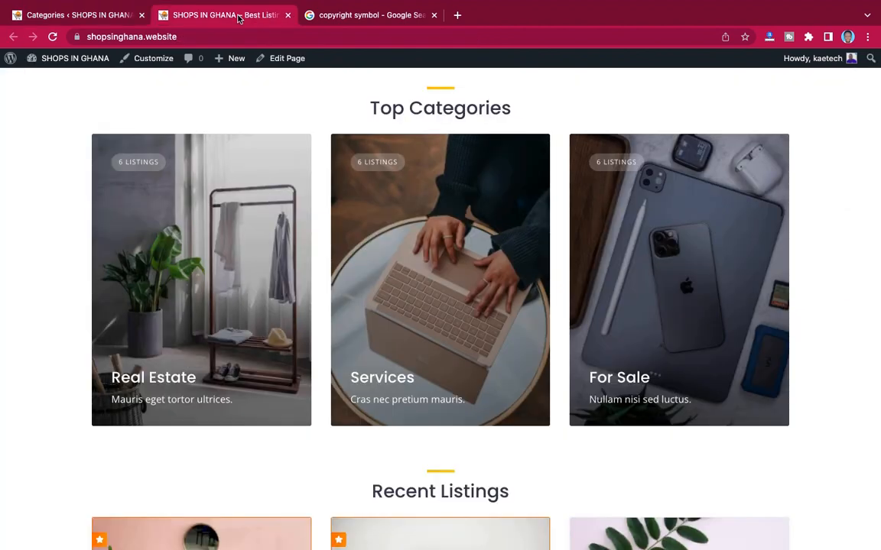
pyautogui.click(52, 37)
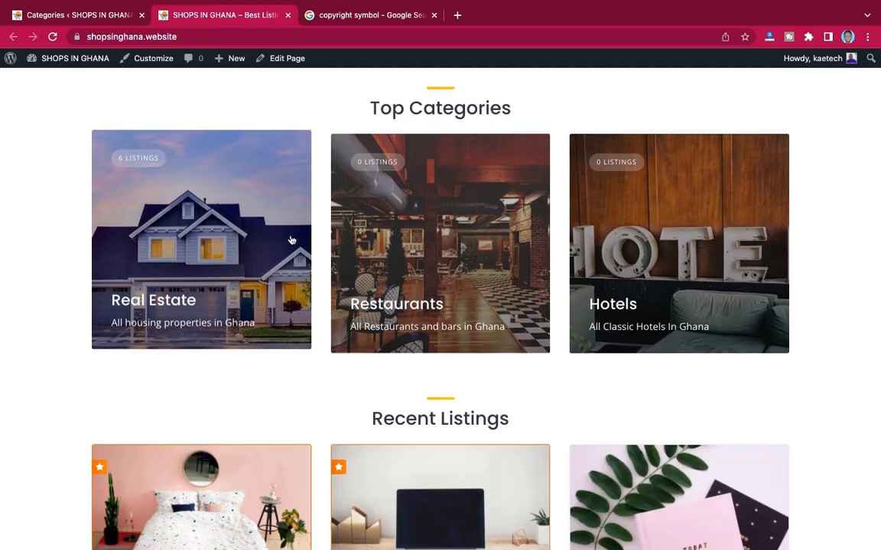
pyautogui.scroll(4, 827, 227)
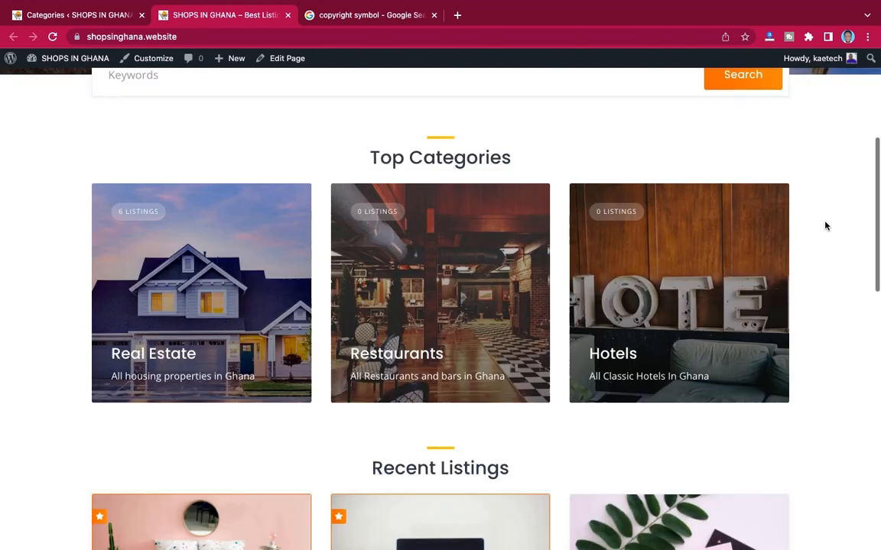
pyautogui.scroll(-4, 826, 226)
pyautogui.scroll(-3, 824, 225)
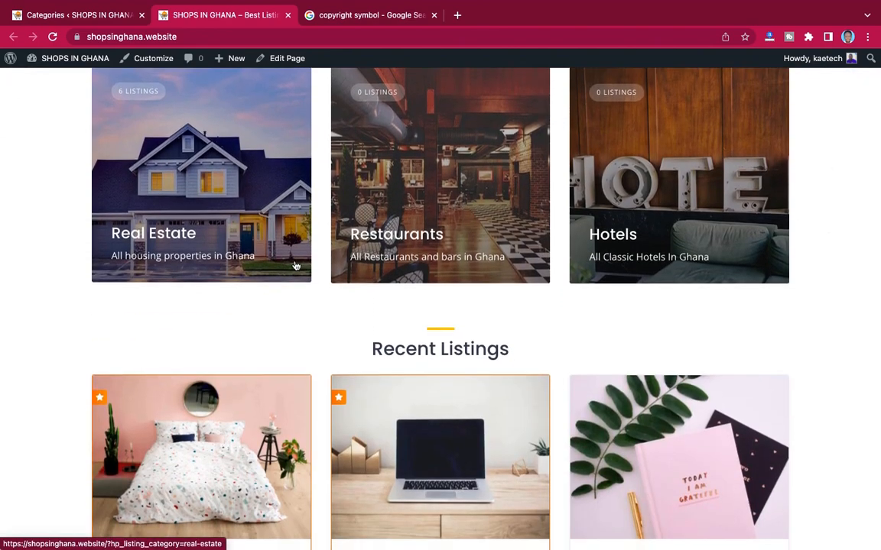
pyautogui.scroll(3, 315, 199)
pyautogui.scroll(3, 313, 198)
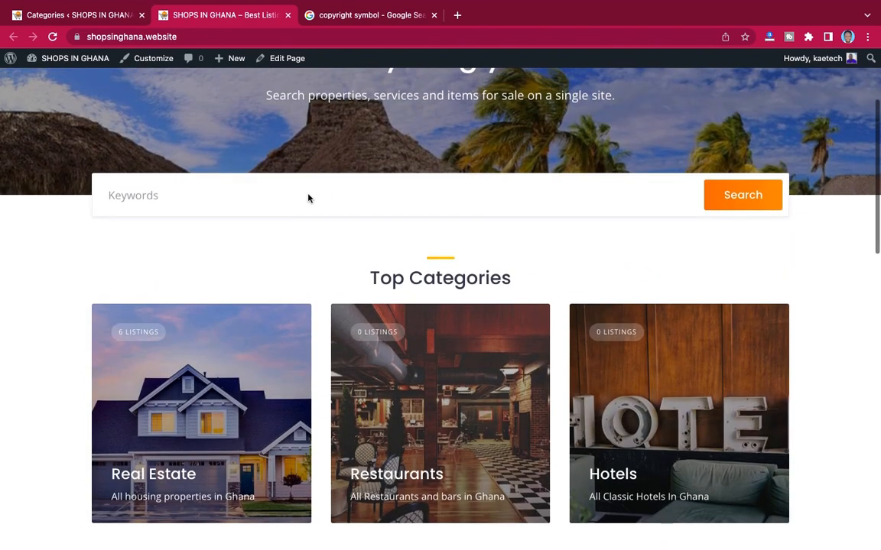
# Return to the site admin and open the Home page in the page editor.
pyautogui.click(81, 17)
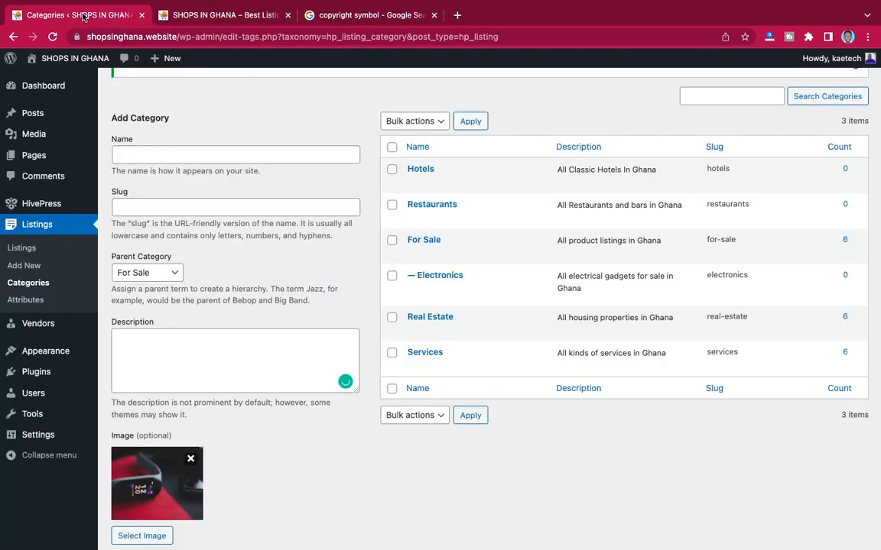
pyautogui.scroll(-1, 198, 244)
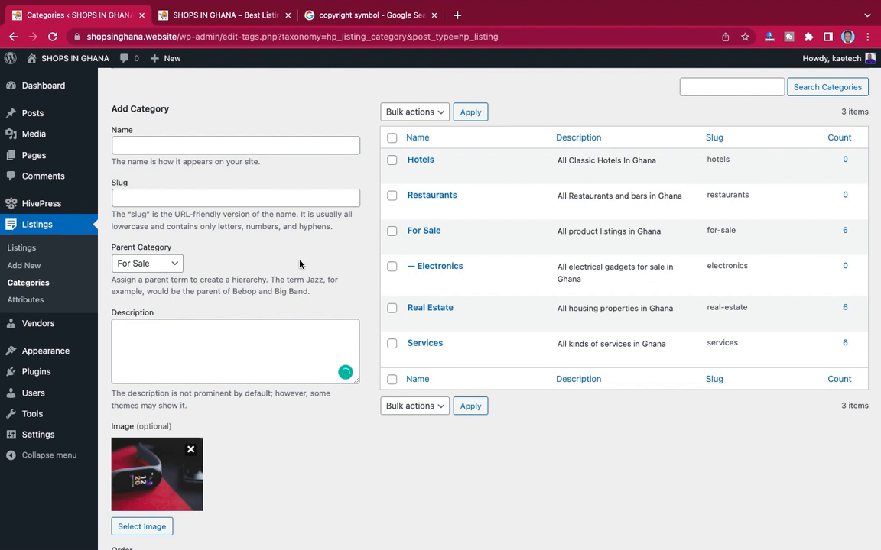
pyautogui.scroll(-1, 300, 263)
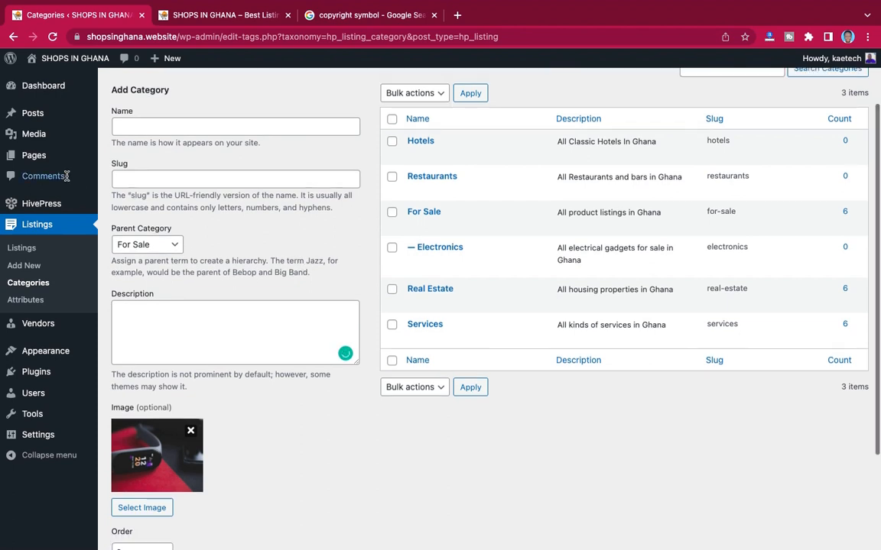
pyautogui.moveTo(23, 156)
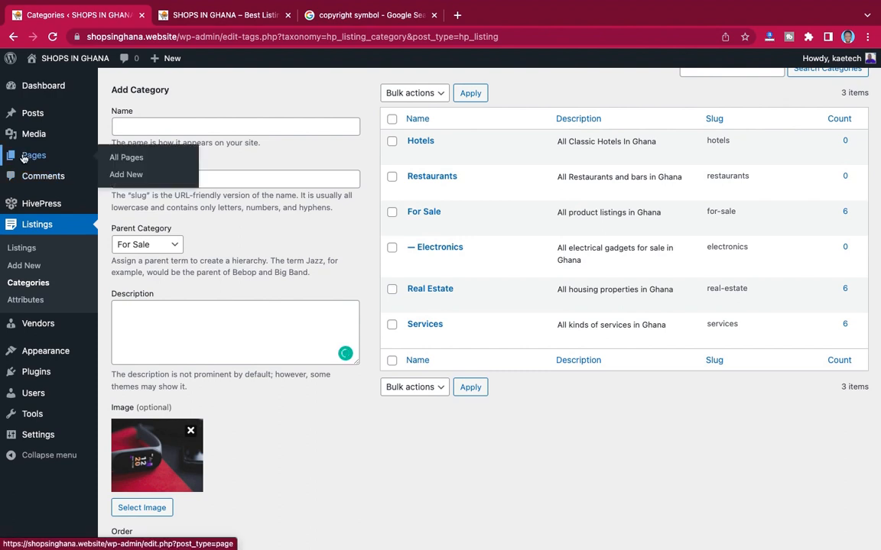
pyautogui.click(127, 158)
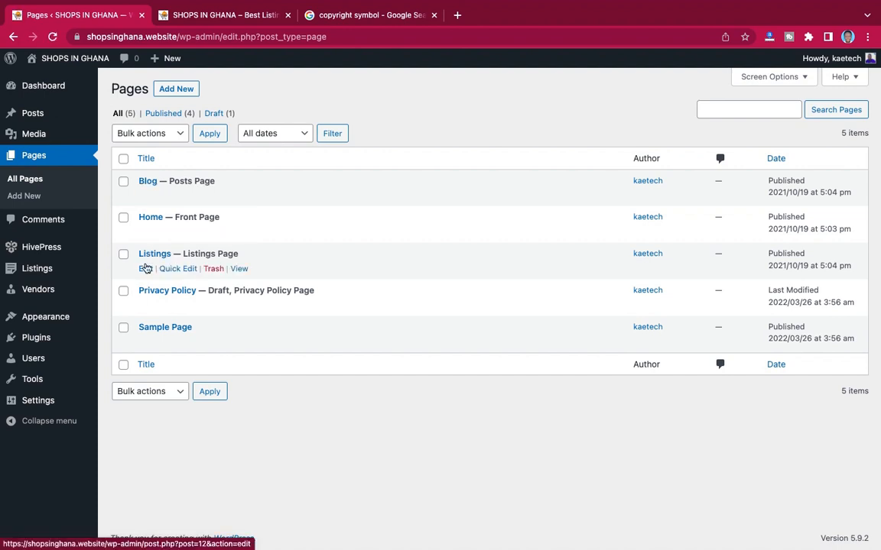
pyautogui.click(149, 217)
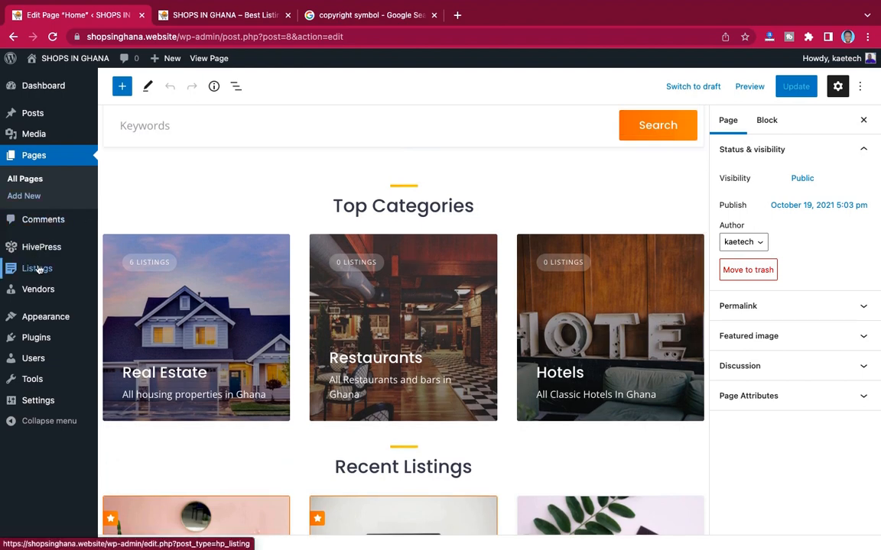
# Open the site's widget management page.
pyautogui.moveTo(34, 300)
pyautogui.moveTo(39, 317)
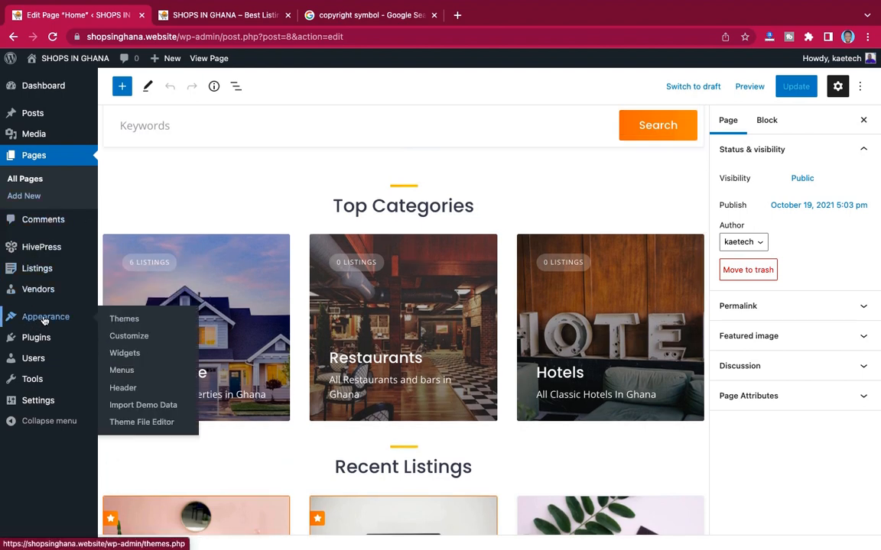
pyautogui.click(127, 354)
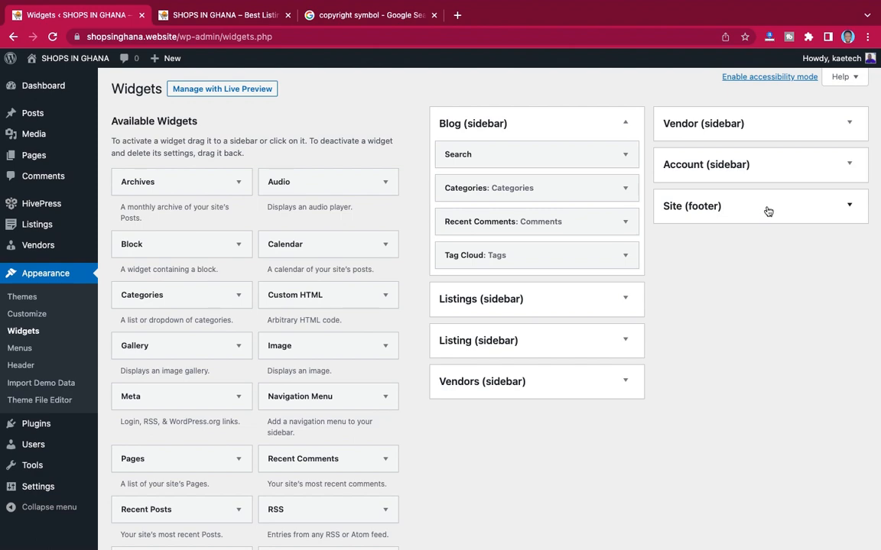
# Examine the footer columns on the live homepage and return to the widget management page.
pyautogui.click(204, 17)
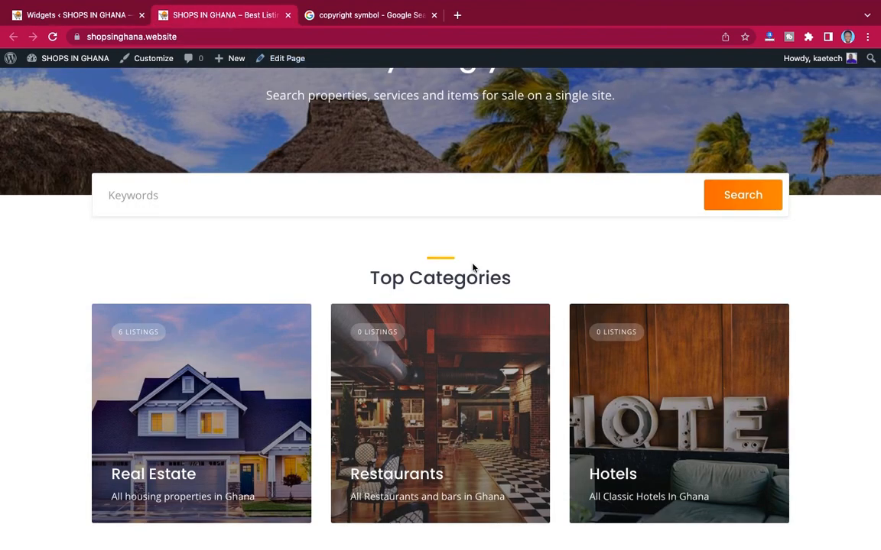
pyautogui.scroll(-10, 473, 267)
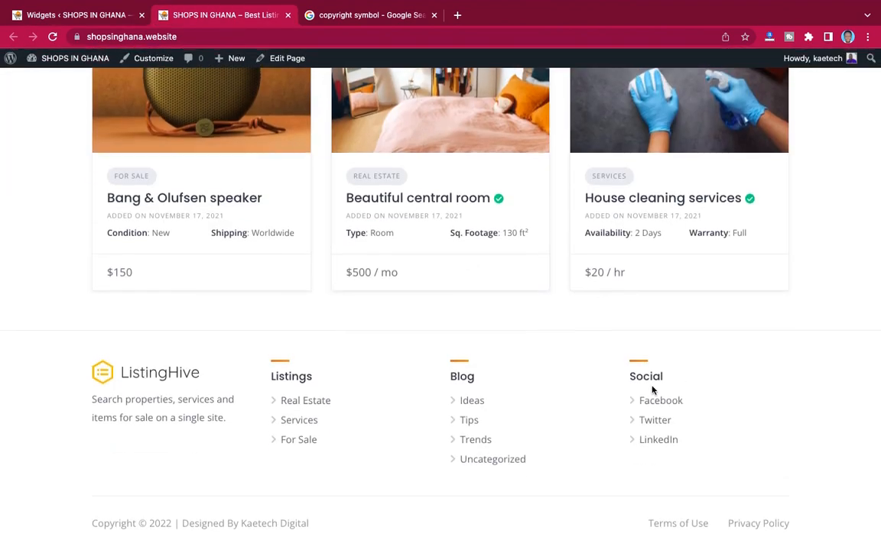
pyautogui.click(84, 15)
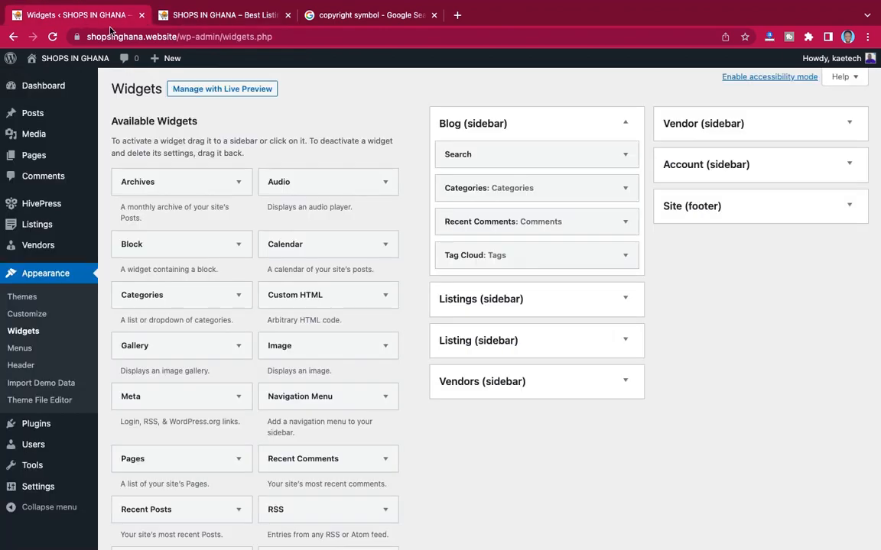
# Expand the Site (footer) widget area and compare its widgets with the footer on the live homepage.
pyautogui.click(761, 205)
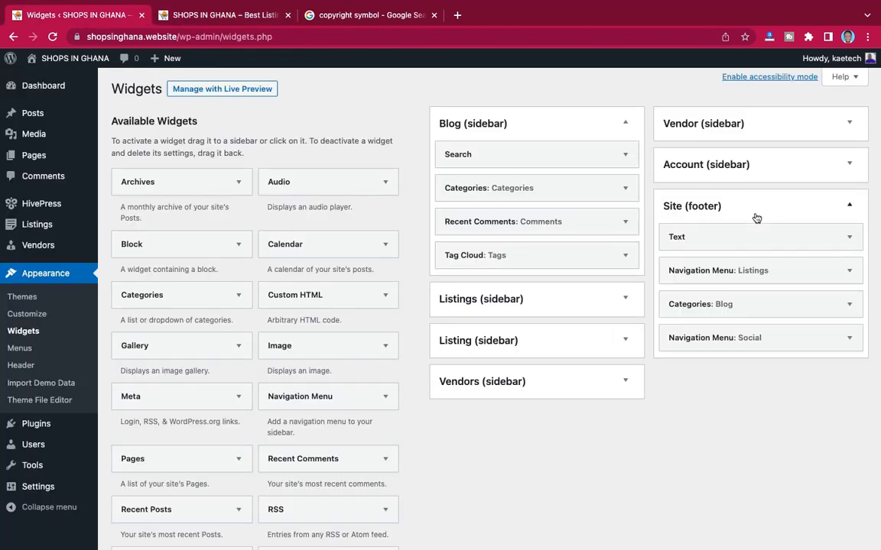
pyautogui.click(215, 17)
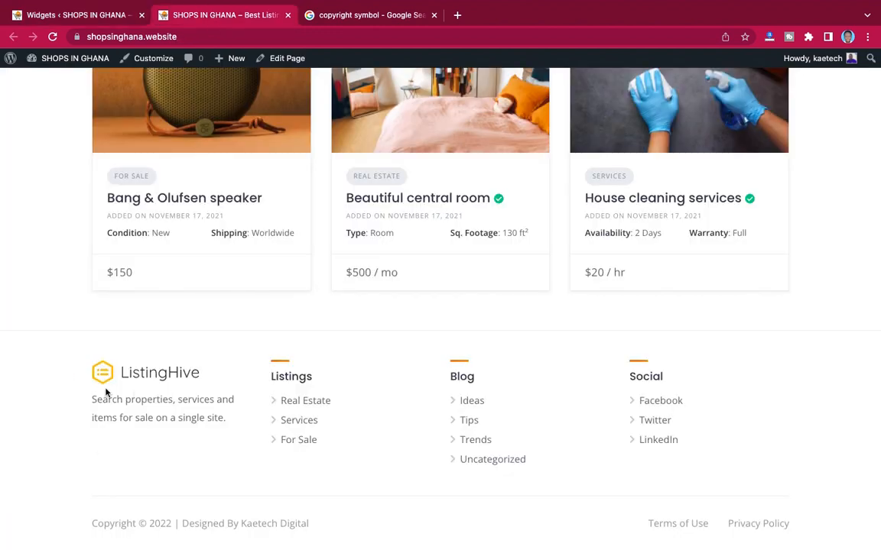
pyautogui.click(67, 10)
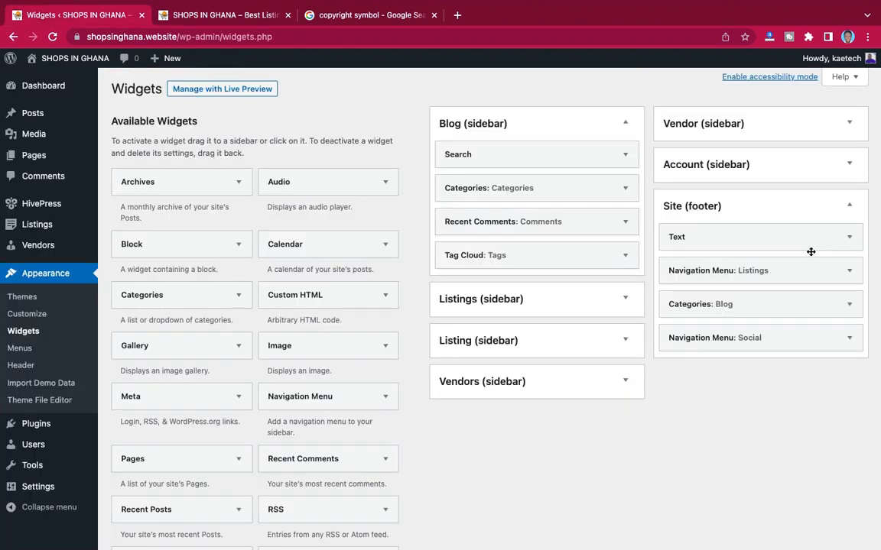
# Replace the ListingHive logo in the footer's Text widget with the Shopsinghanalogo-1.png image from the media library and save the widget.
pyautogui.click(851, 240)
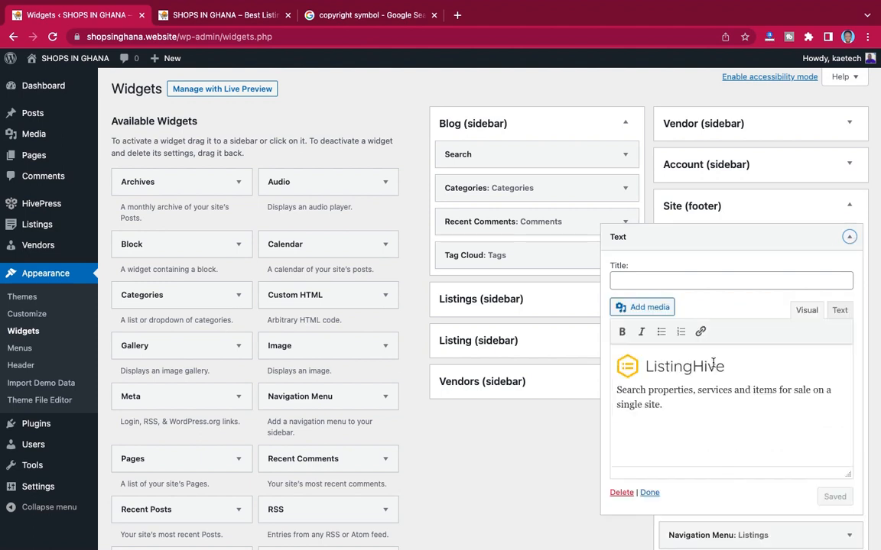
pyautogui.click(750, 366)
pyautogui.press('BackSpace')
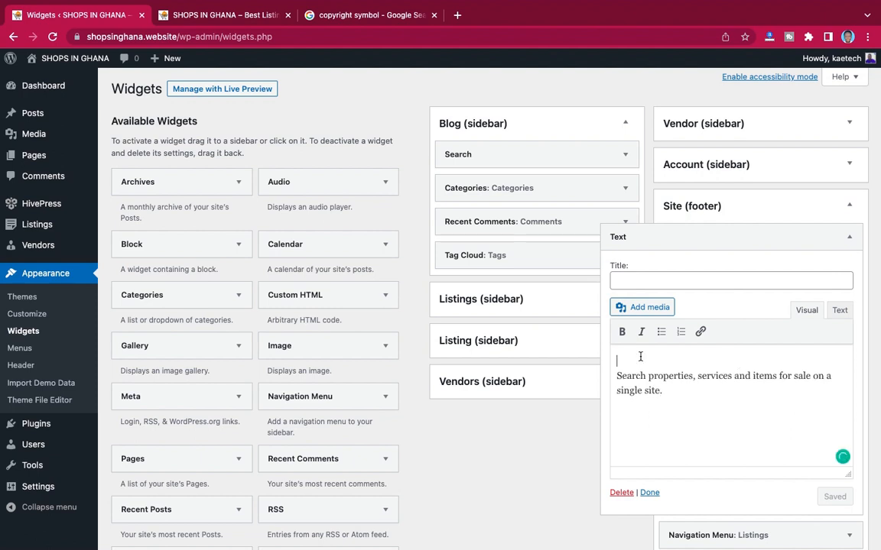
pyautogui.click(634, 309)
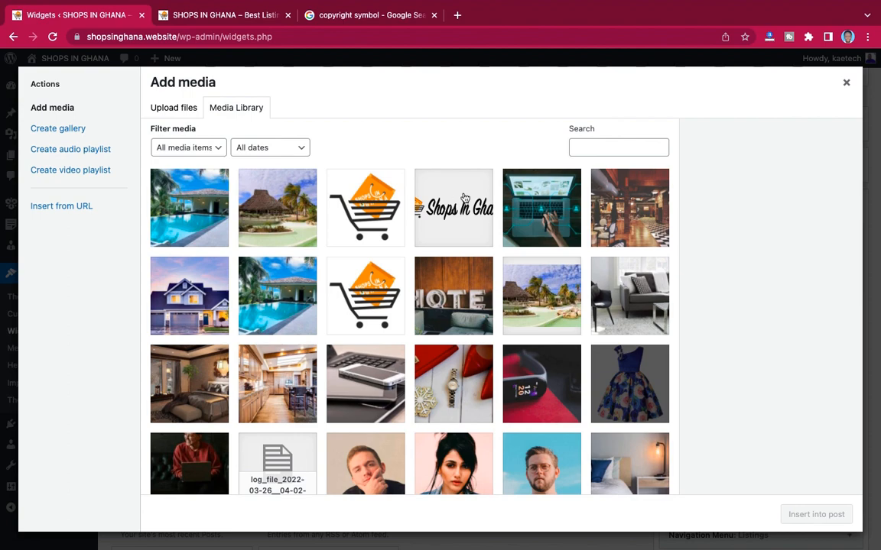
pyautogui.click(465, 198)
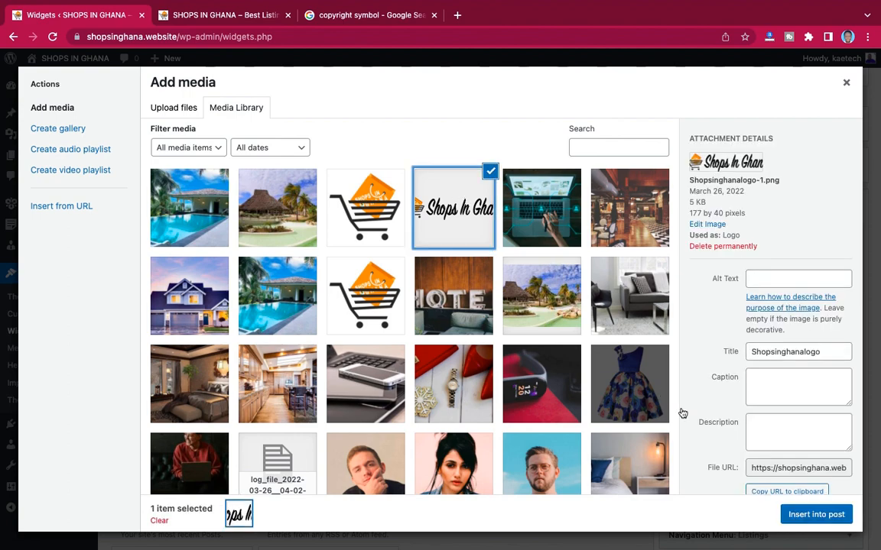
pyautogui.press('Escape')
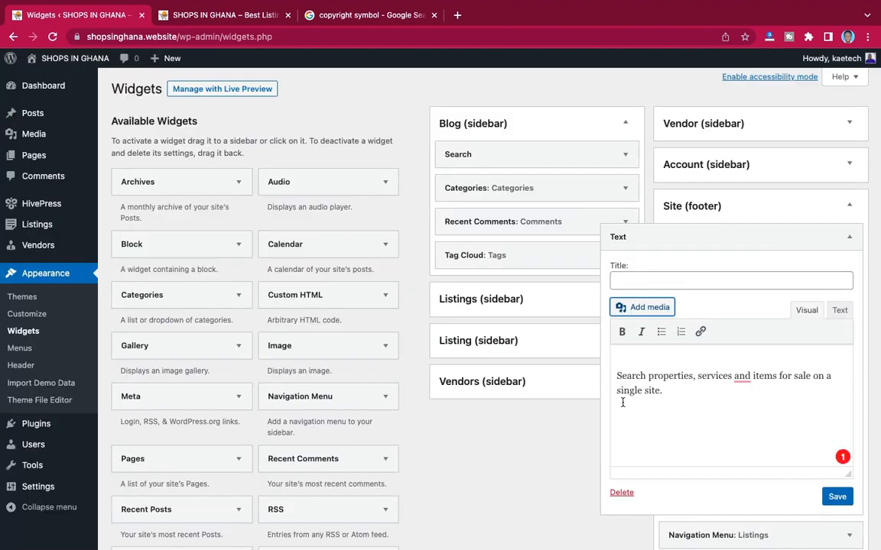
pyautogui.click(837, 498)
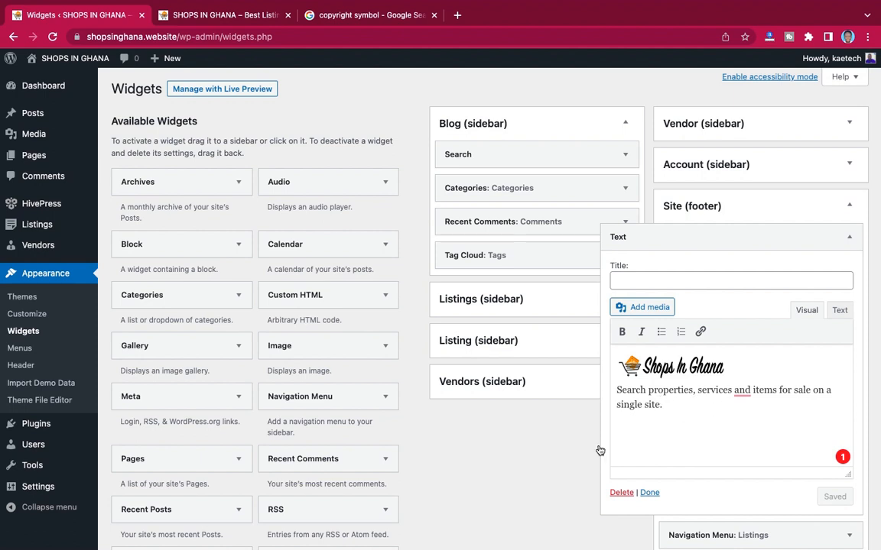
pyautogui.click(646, 493)
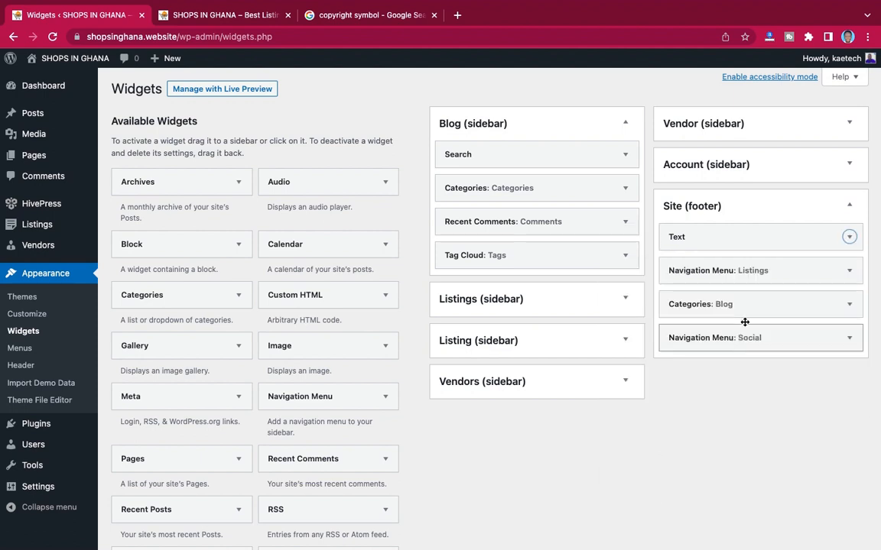
# Inspect the settings of the footer's Listings navigation widget and open the menu management page in a new tab.
pyautogui.click(848, 272)
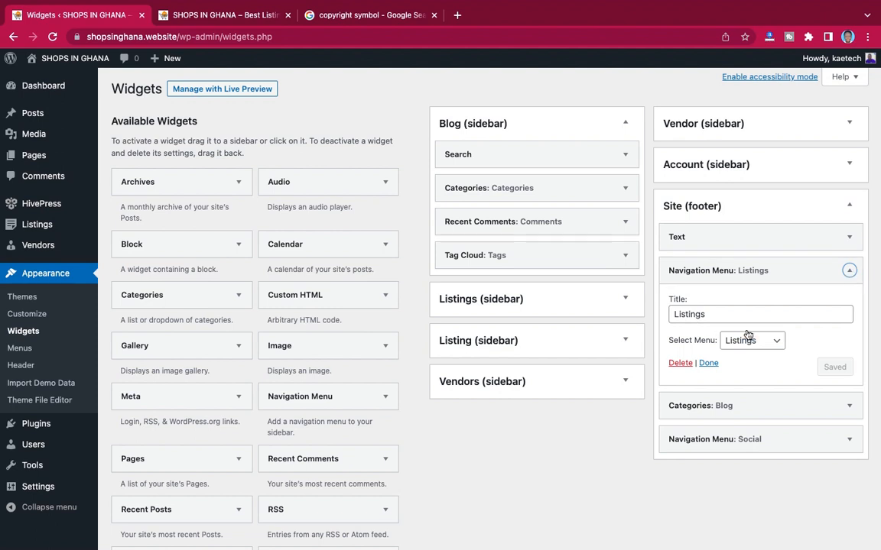
pyautogui.click(849, 272)
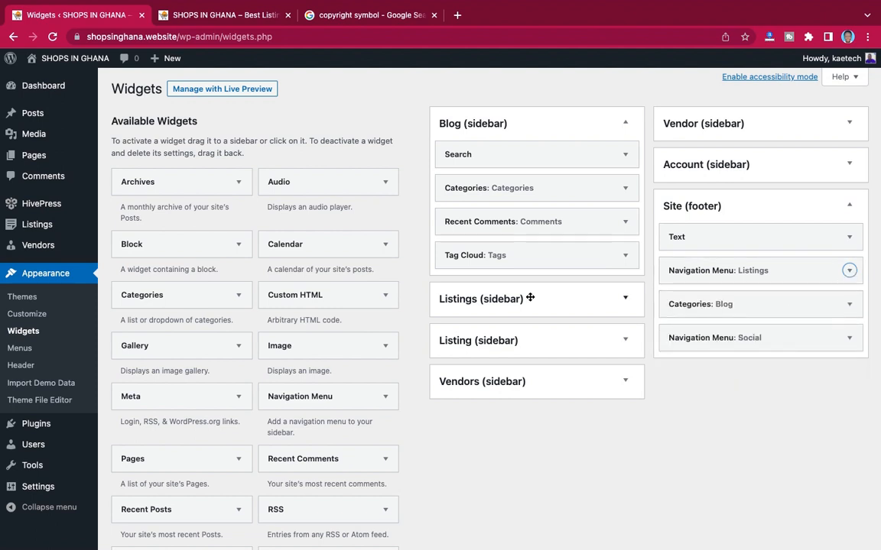
pyautogui.rightClick(21, 353)
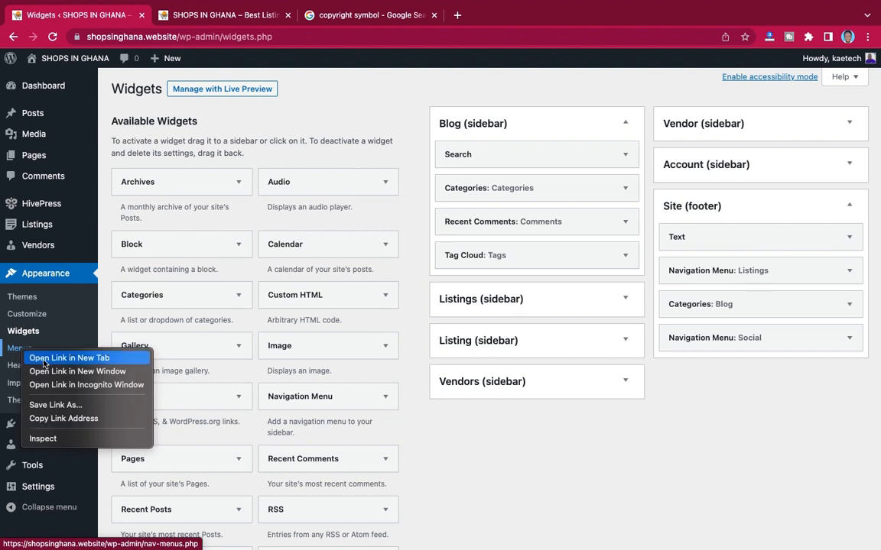
pyautogui.click(43, 363)
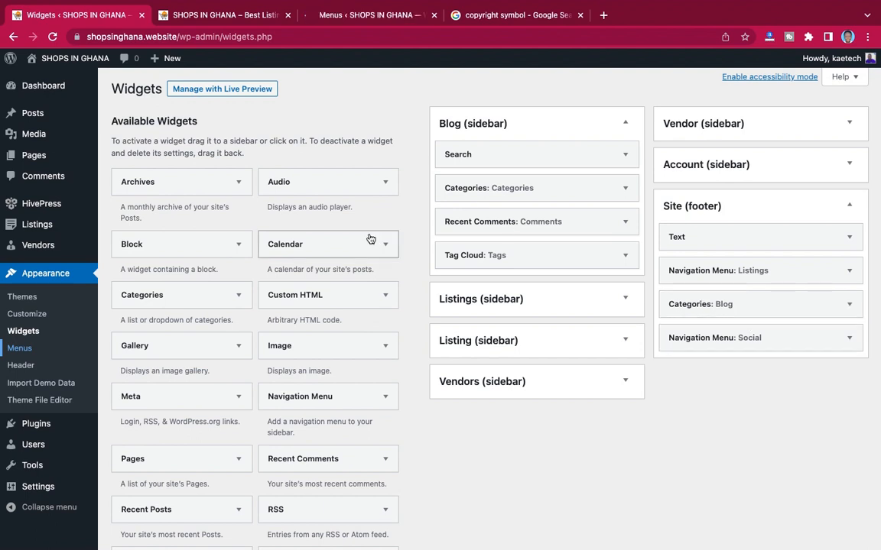
pyautogui.click(359, 16)
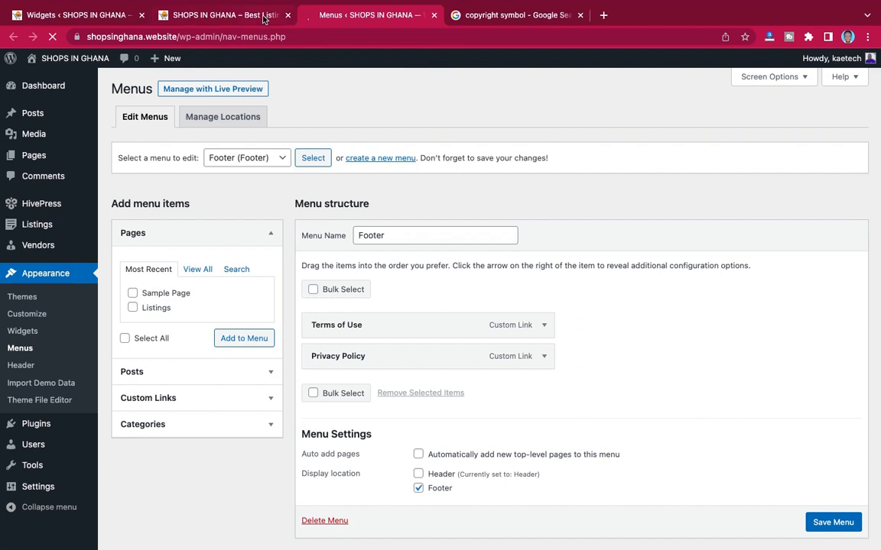
# Check the footer columns on the live homepage and create a new menu named Secondary menu.
pyautogui.click(264, 19)
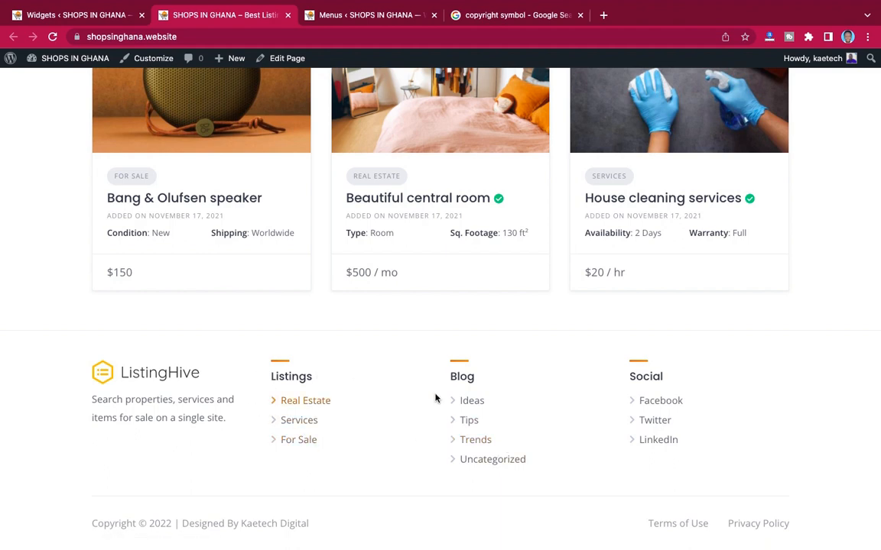
pyautogui.click(358, 16)
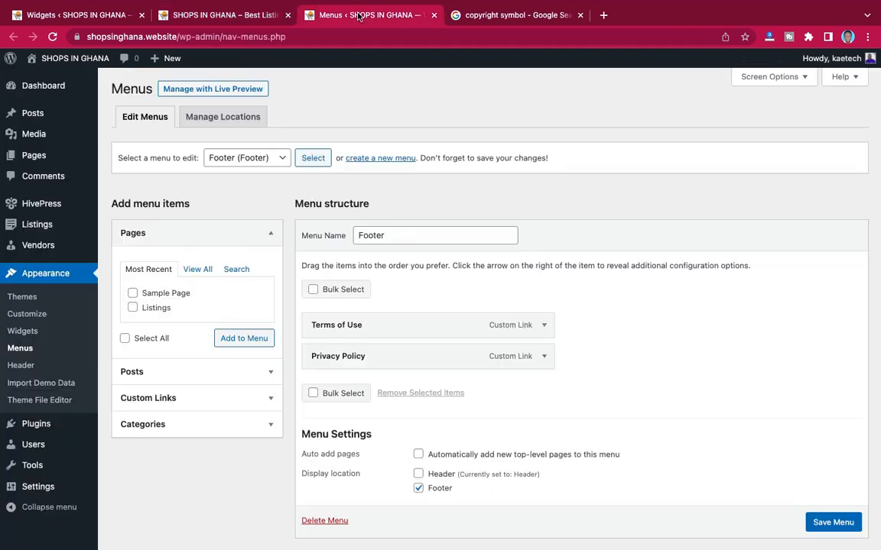
pyautogui.click(385, 159)
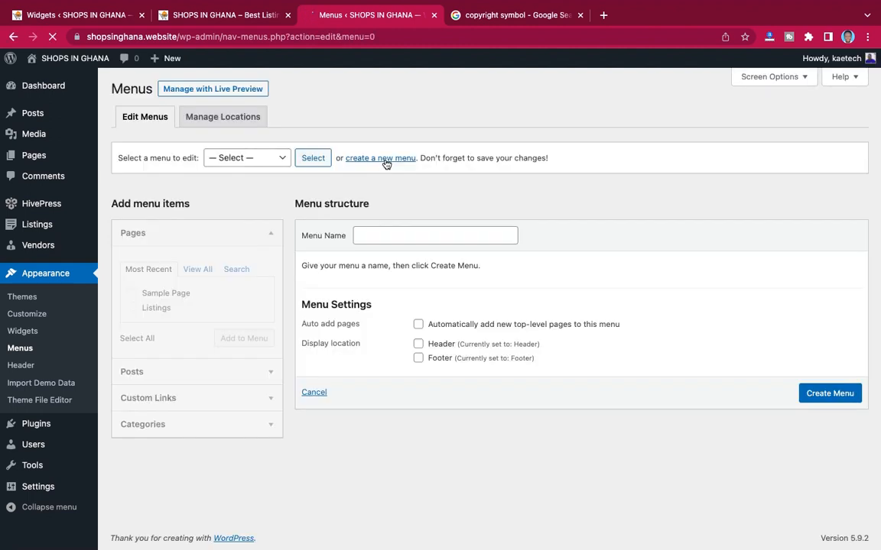
pyautogui.click(369, 235)
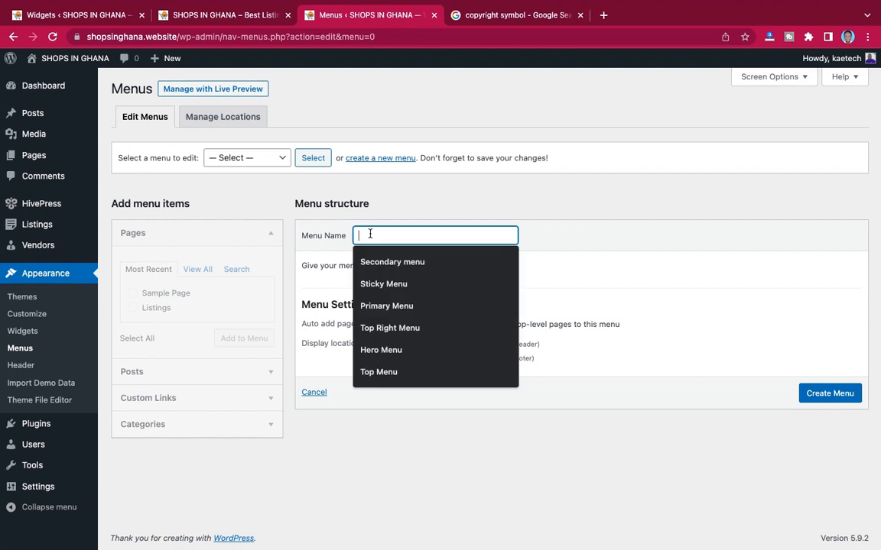
pyautogui.click(386, 262)
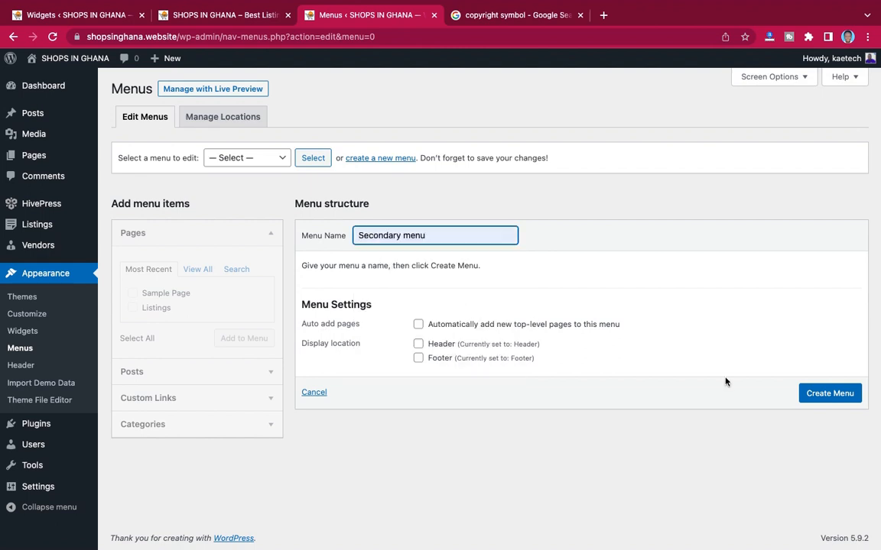
pyautogui.click(828, 394)
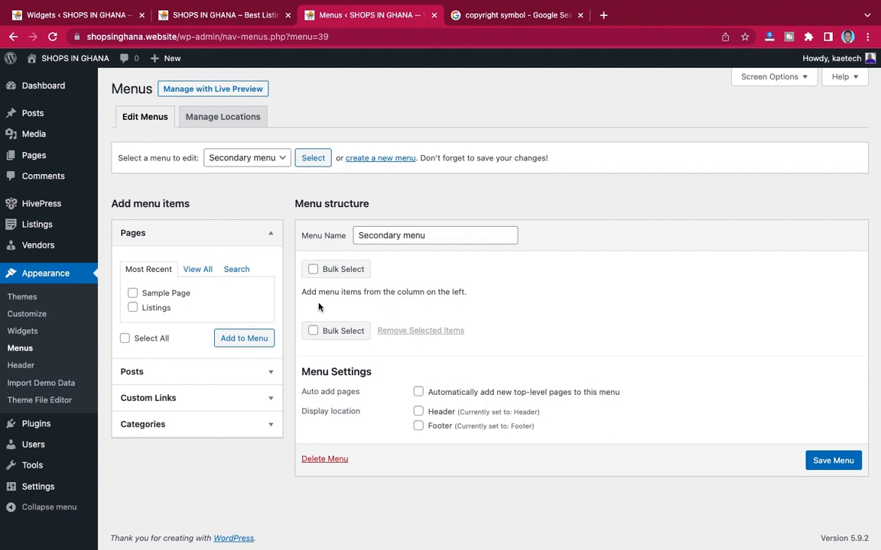
# Add the Home, Listings and Blog pages to the Secondary menu in that order and save the menu.
pyautogui.click(201, 271)
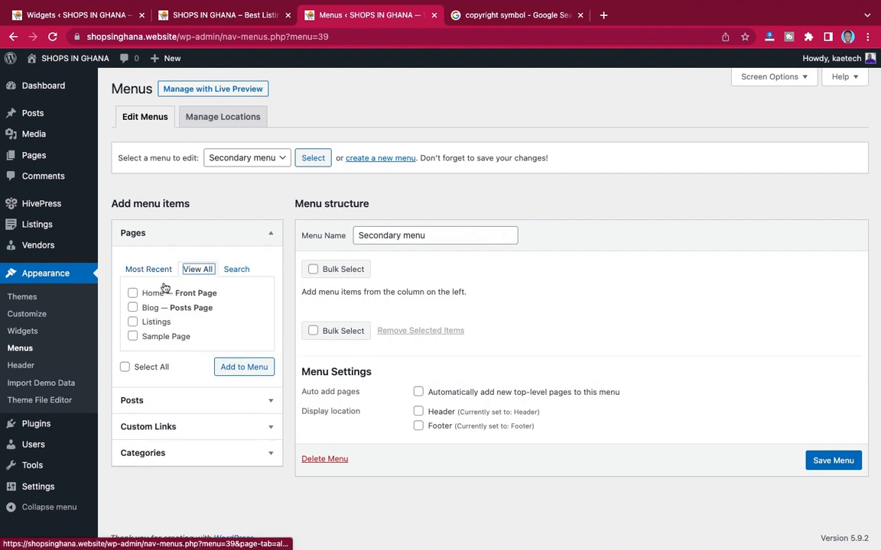
pyautogui.click(133, 294)
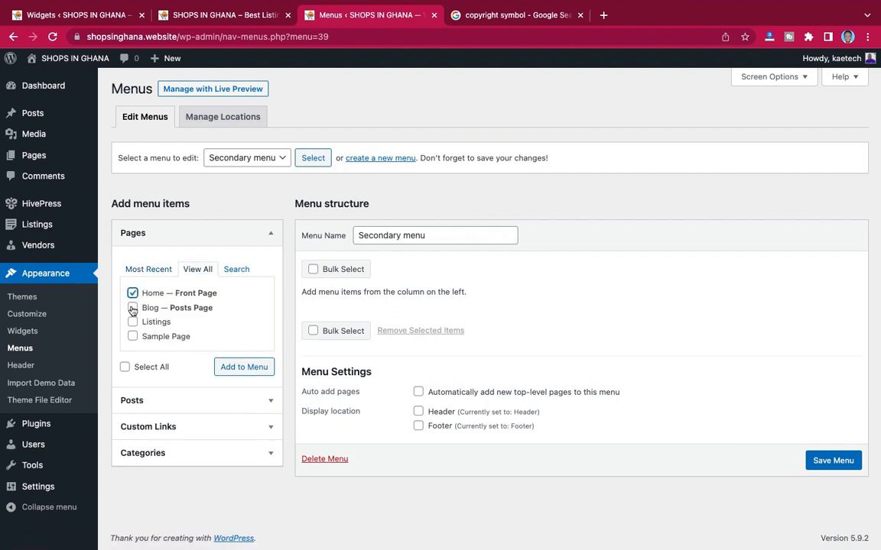
pyautogui.click(133, 307)
pyautogui.click(132, 323)
pyautogui.click(238, 370)
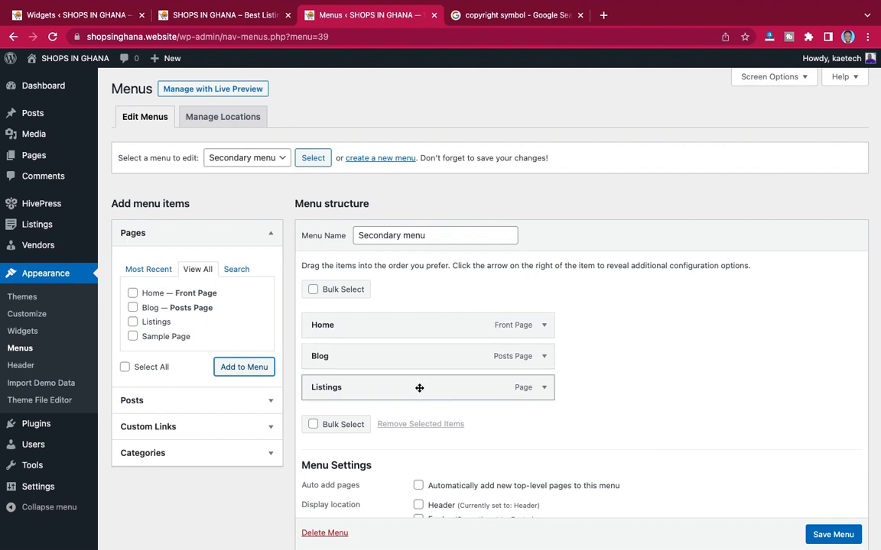
pyautogui.moveTo(419, 392); pyautogui.dragTo(423, 363)
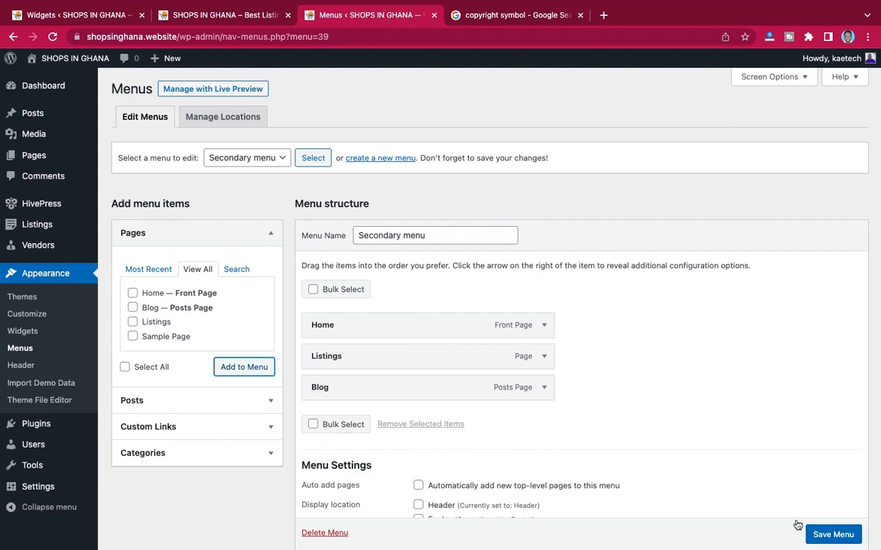
pyautogui.click(830, 535)
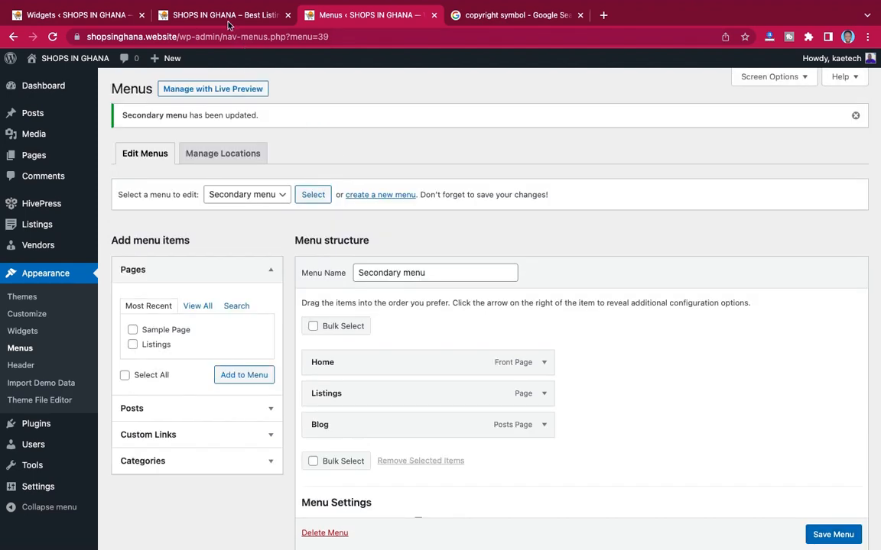
# Return to the widget management page, reload it and expand the Site (footer) area.
pyautogui.click(227, 18)
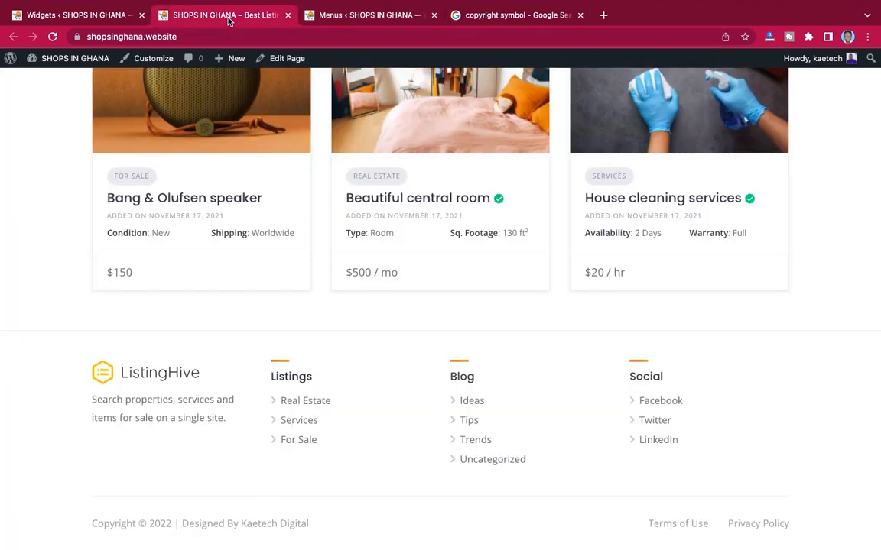
pyautogui.click(78, 17)
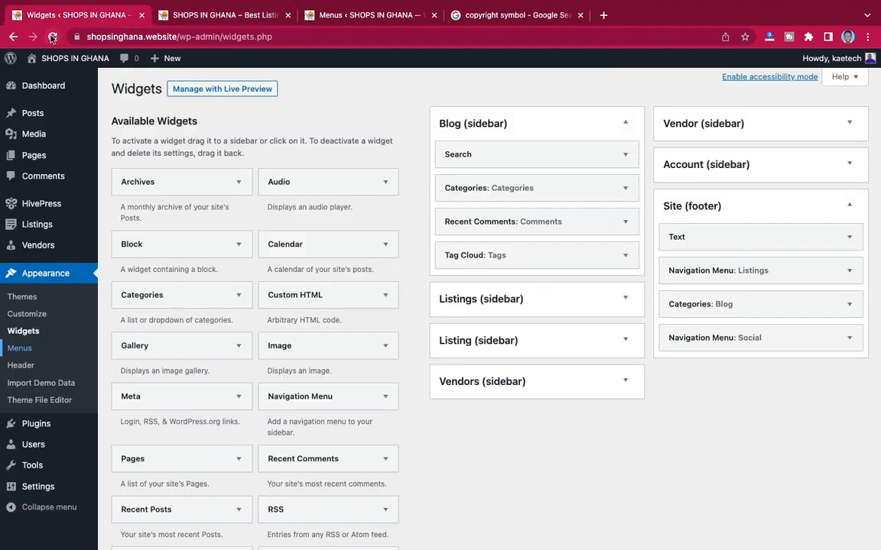
pyautogui.click(52, 36)
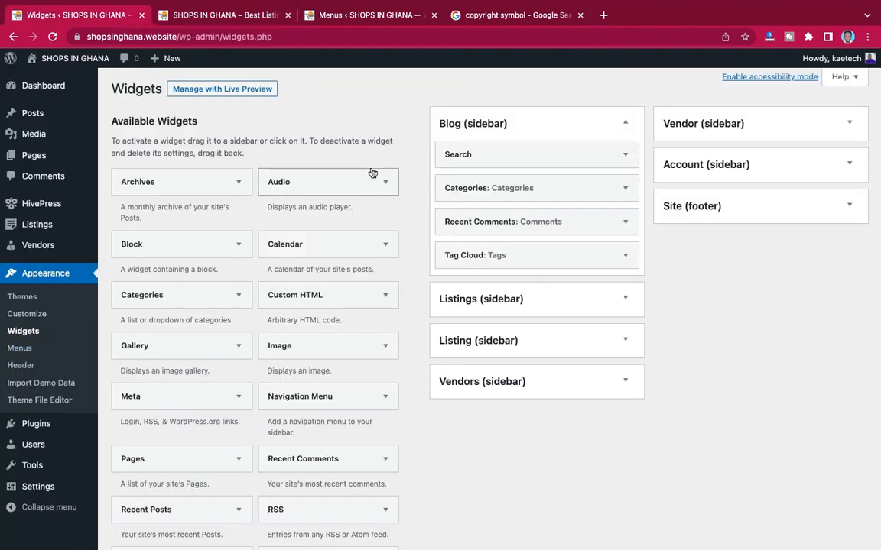
pyautogui.click(847, 204)
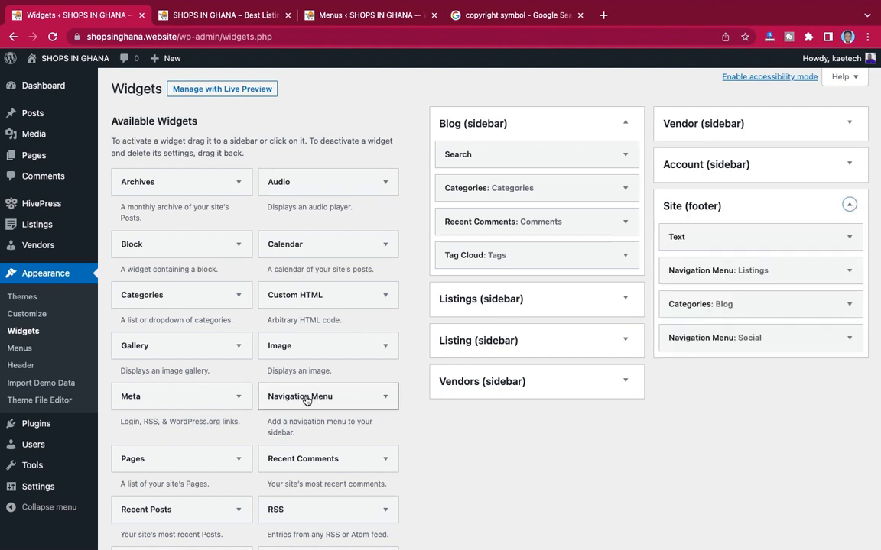
# Add a Navigation Menu widget above Listings in the site footer, titled About Us and using the Secondary menu, and save it.
pyautogui.moveTo(307, 402); pyautogui.dragTo(796, 275)
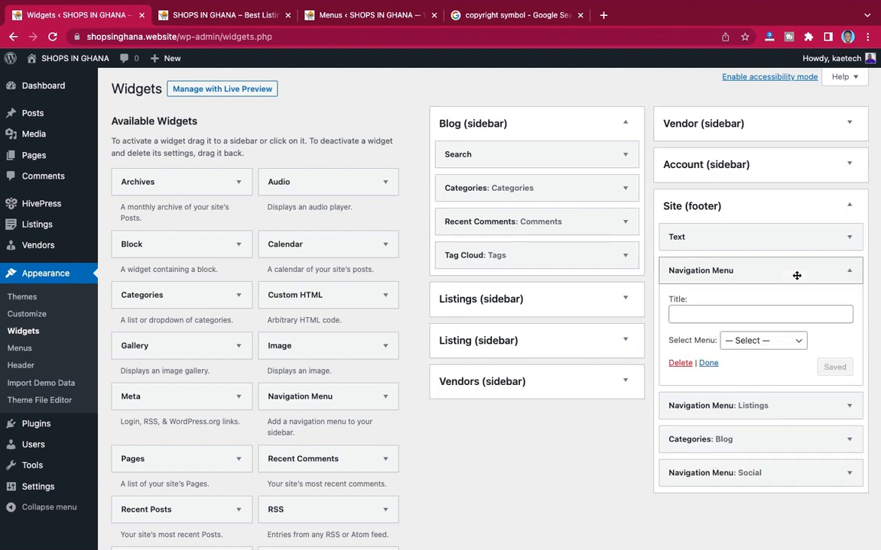
pyautogui.click(798, 340)
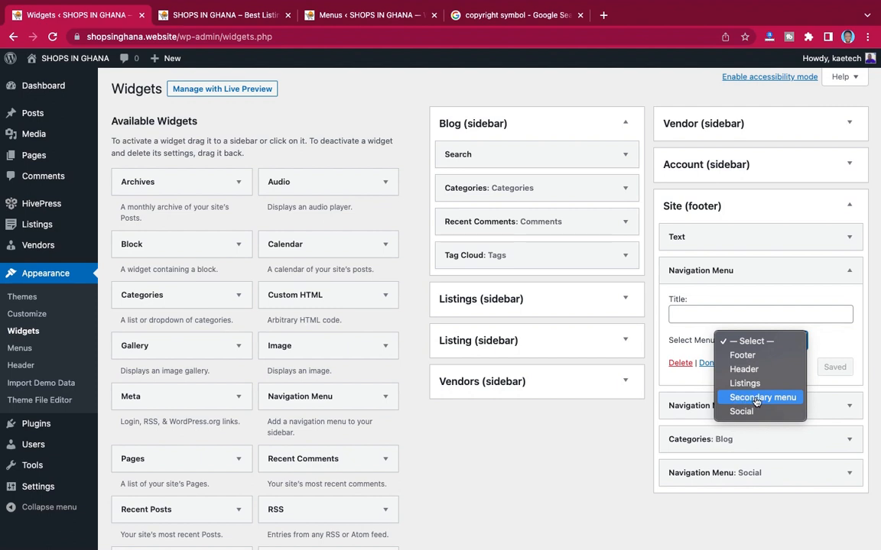
pyautogui.click(756, 403)
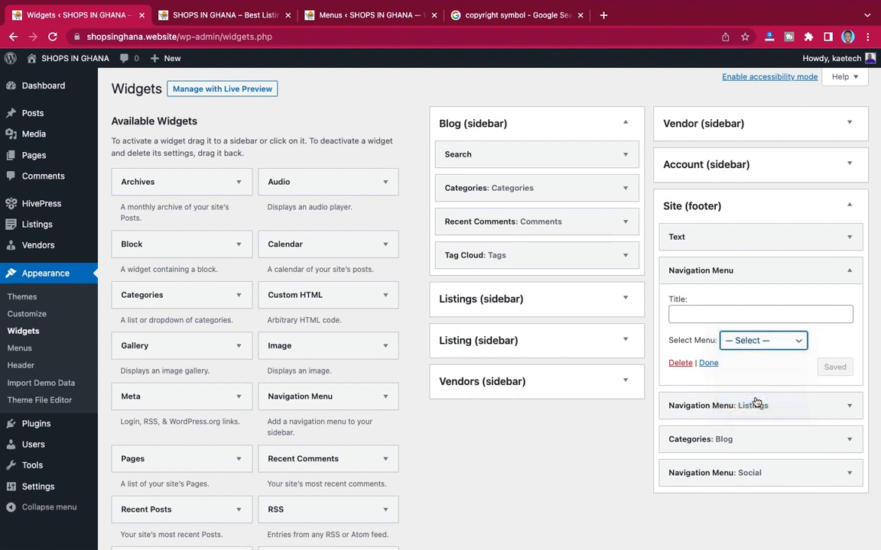
pyautogui.click(703, 317)
pyautogui.write('About Us')
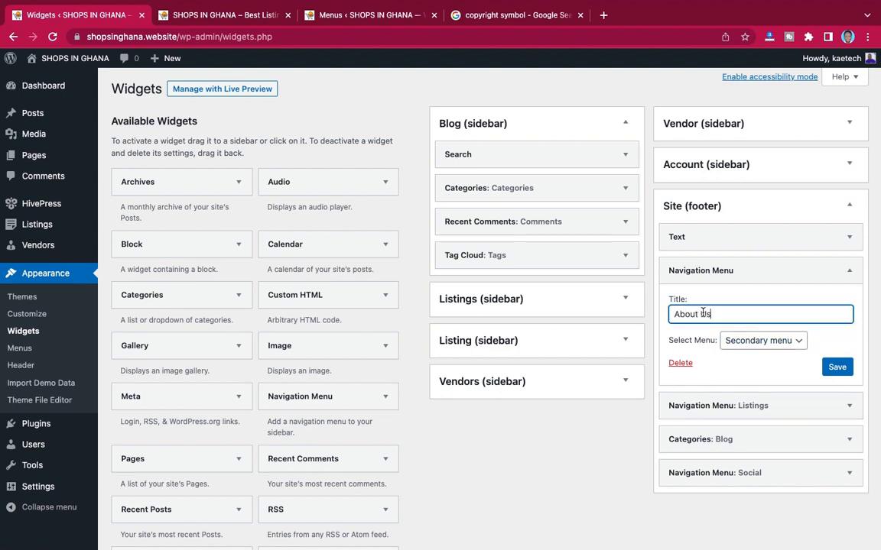
pyautogui.scroll(-2, 747, 387)
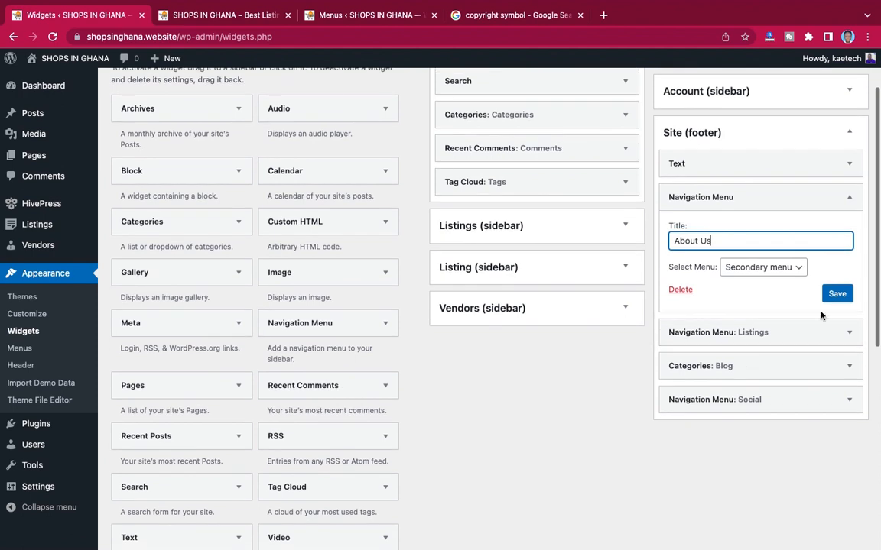
pyautogui.click(836, 294)
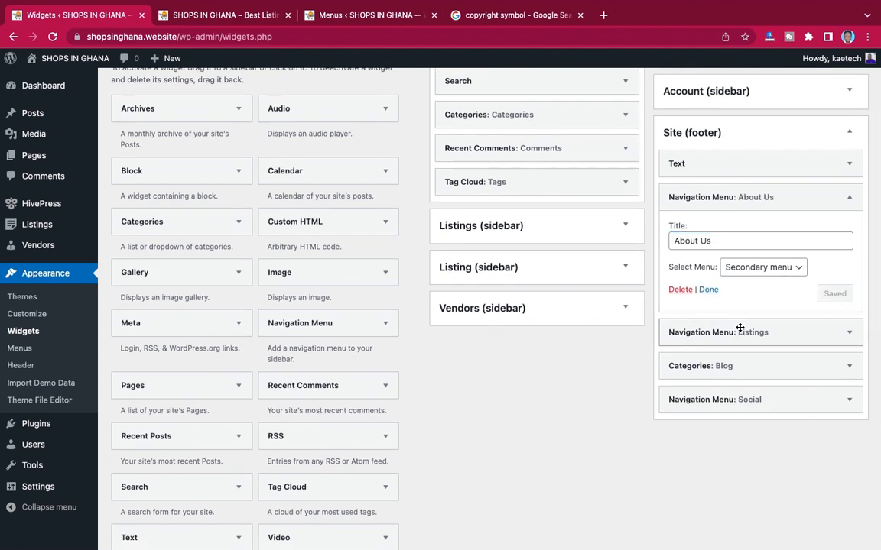
pyautogui.click(709, 289)
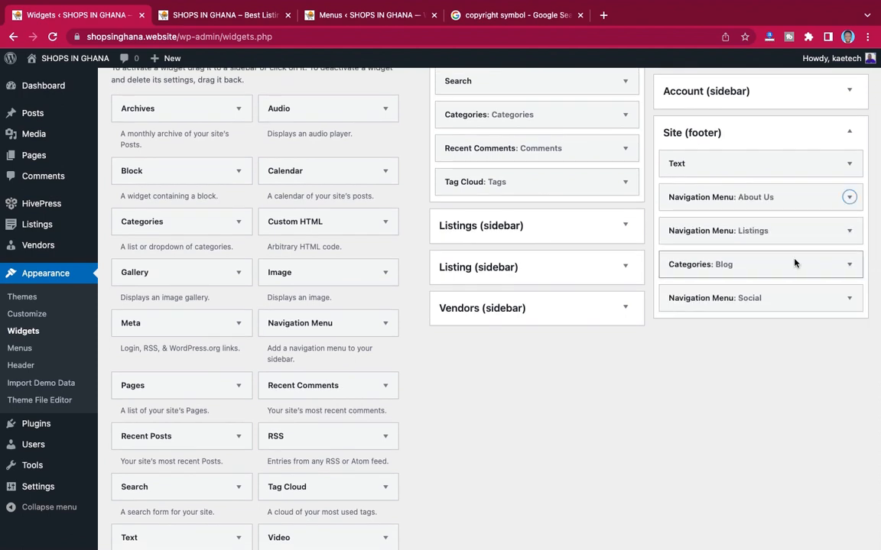
# Delete the Blog categories widget from the site footer and check the Social menu widget's settings.
pyautogui.click(849, 265)
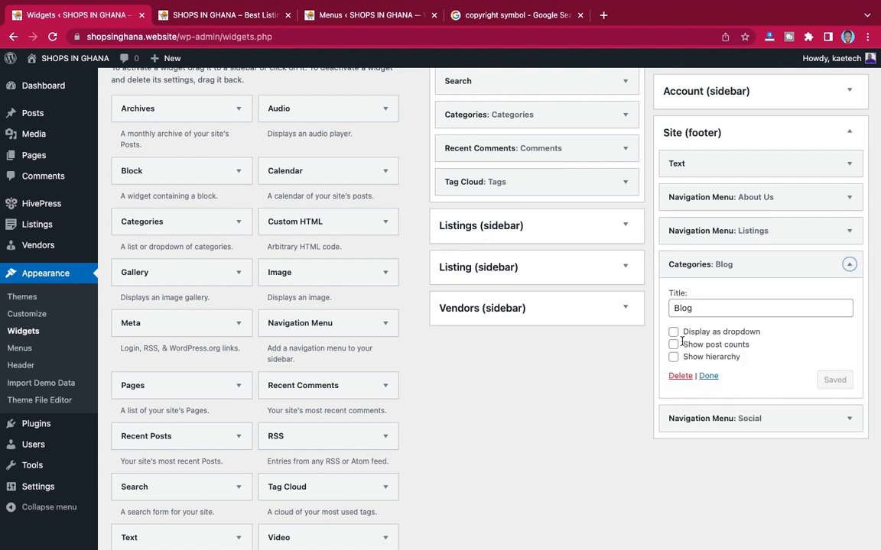
pyautogui.click(681, 375)
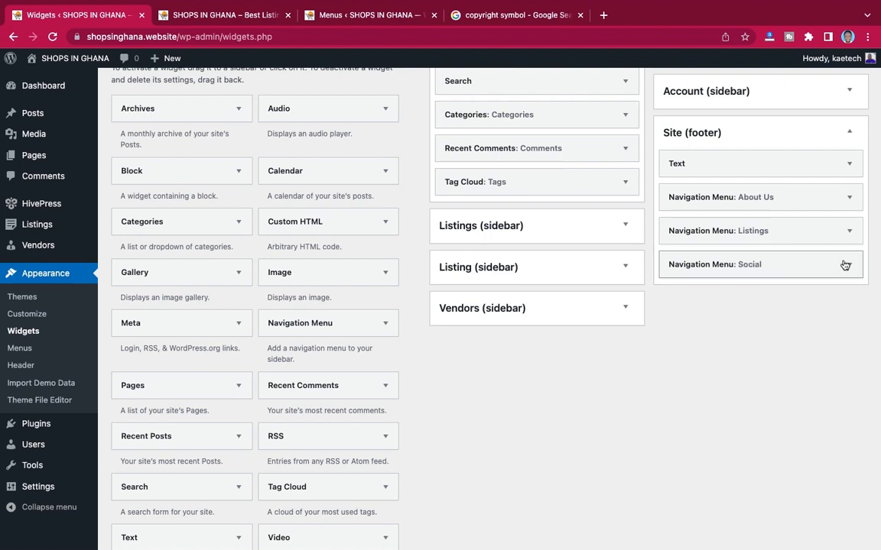
pyautogui.click(849, 266)
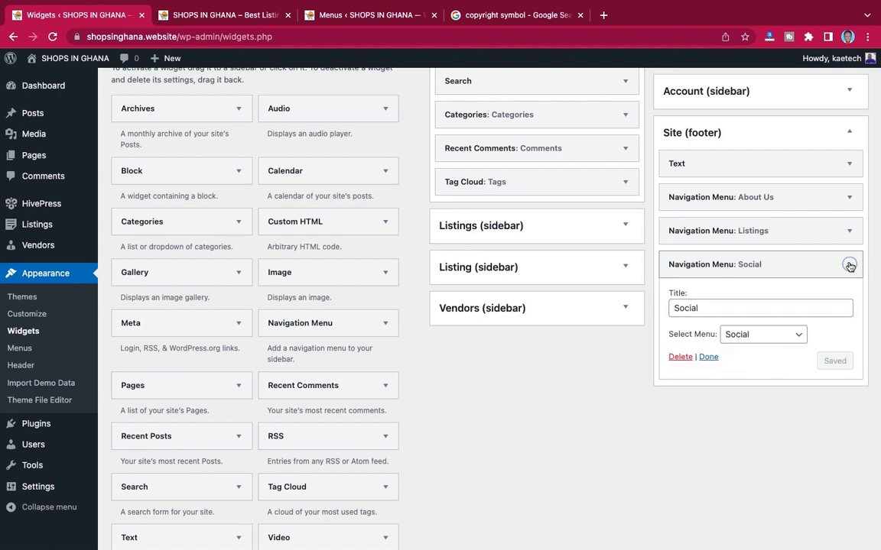
pyautogui.click(849, 265)
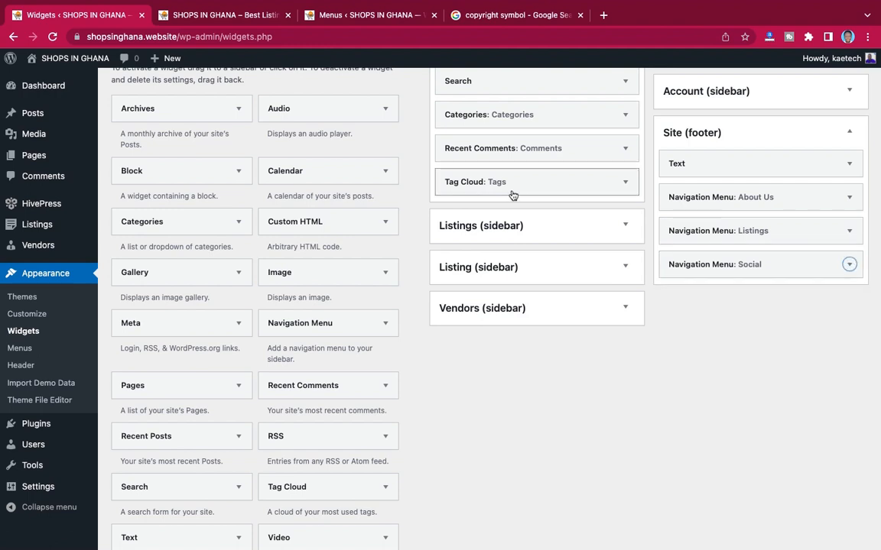
# Reload the live homepage and review its updated footer columns and top section.
pyautogui.click(364, 17)
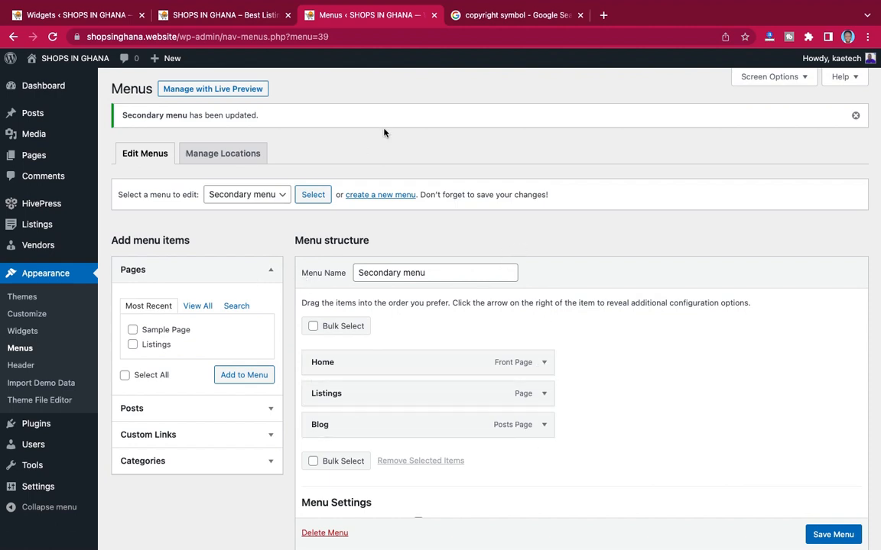
pyautogui.click(223, 15)
pyautogui.press('super+r')
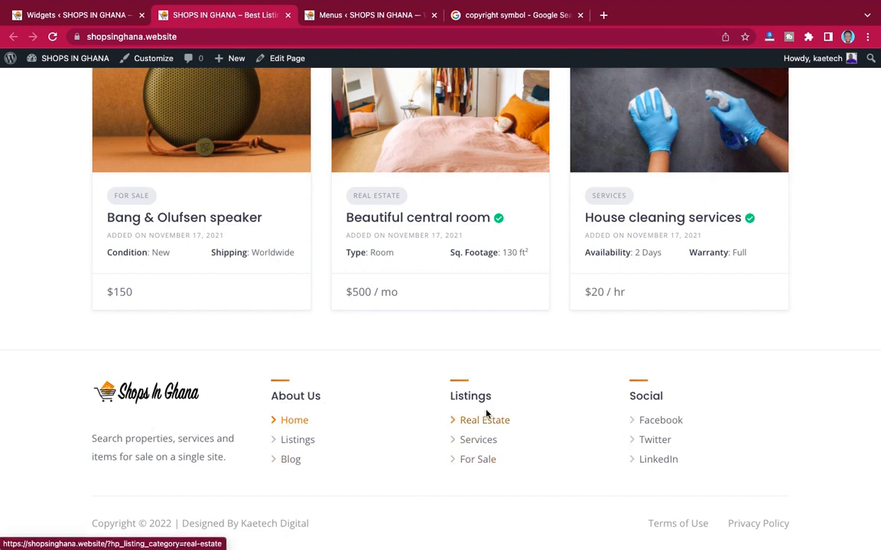
pyautogui.scroll(15, 497, 414)
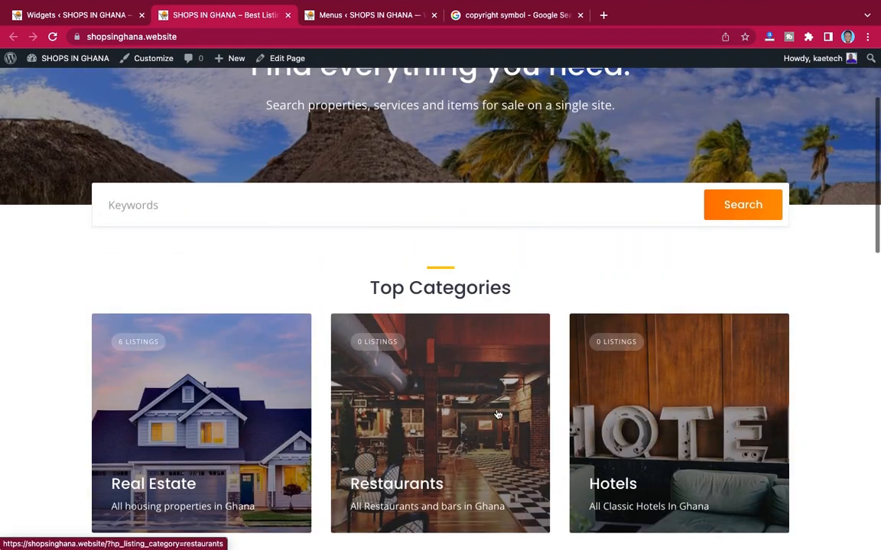
pyautogui.scroll(3, 498, 414)
# Return to the WordPress admin and open the Home page for editing from the list of all pages.
pyautogui.click(75, 16)
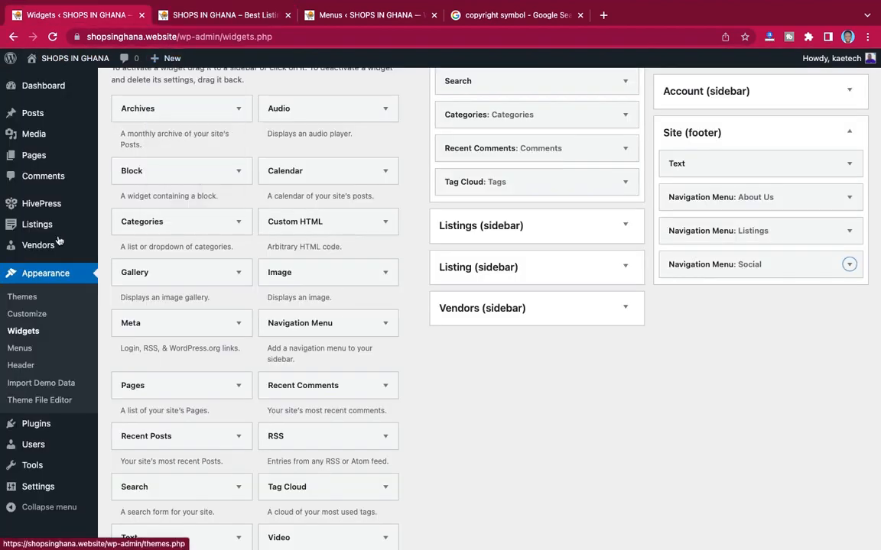
pyautogui.scroll(2, 47, 176)
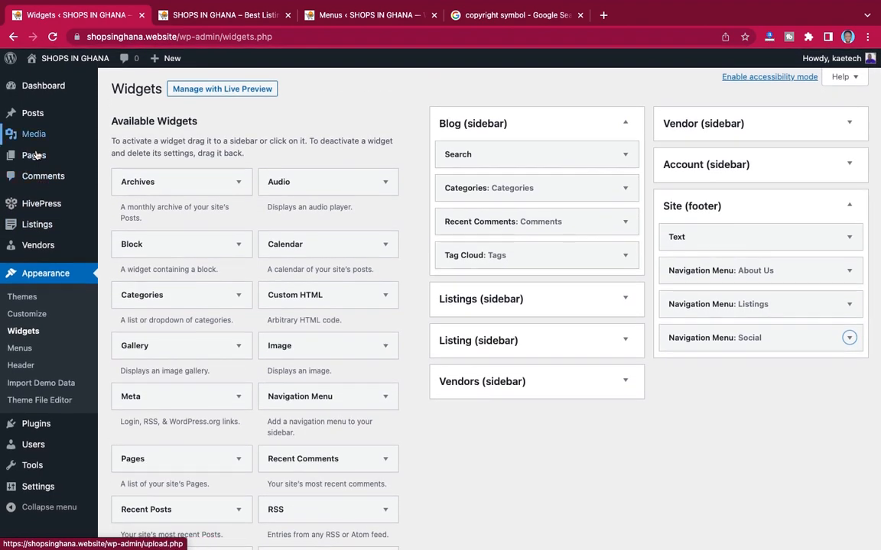
pyautogui.moveTo(35, 155)
pyautogui.click(114, 146)
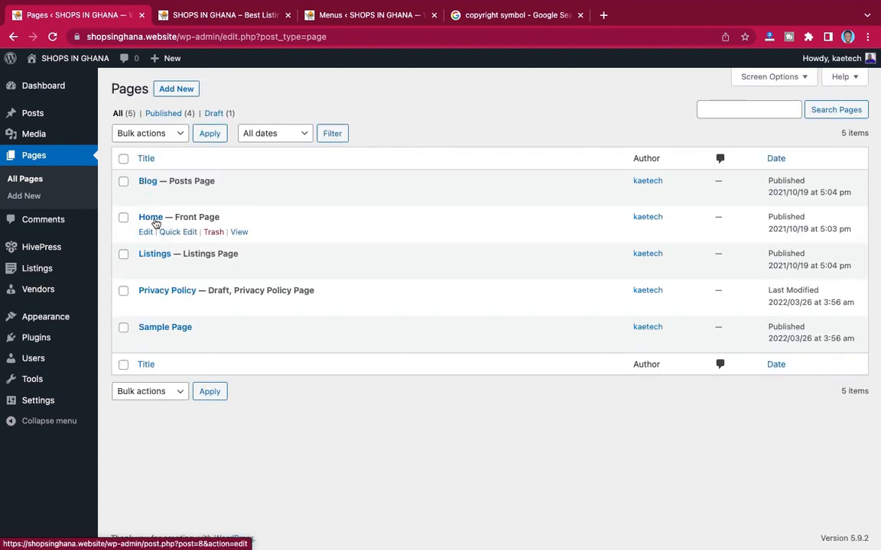
pyautogui.click(151, 218)
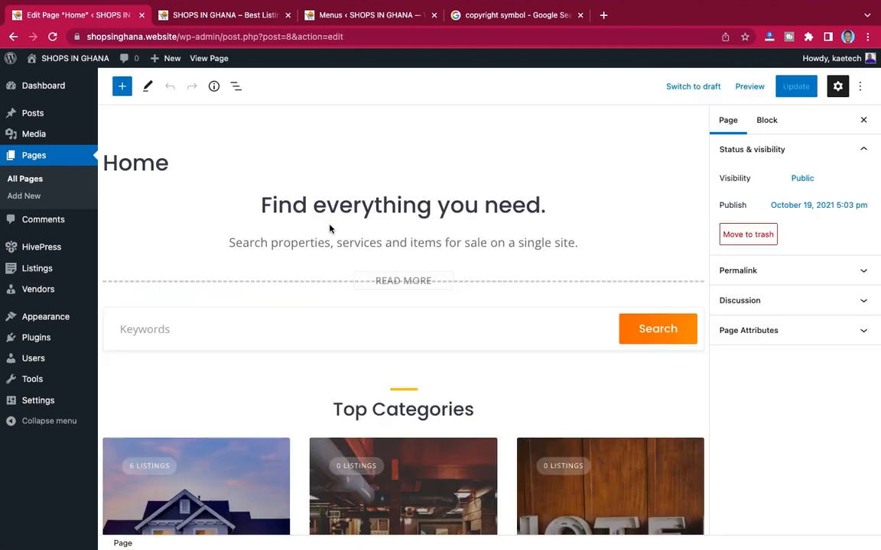
# Examine the Home page's sections, heading and intro paragraph in the editor and compare them with the live homepage.
pyautogui.scroll(-5, 544, 367)
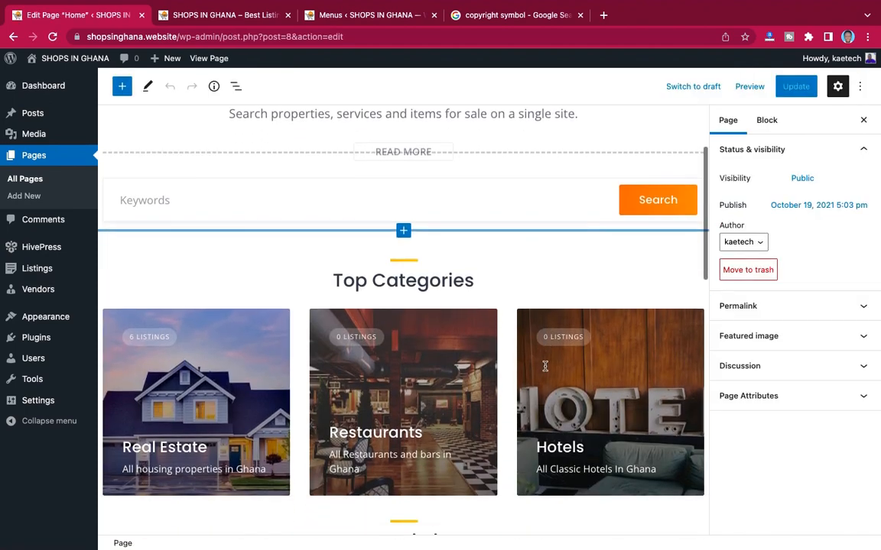
pyautogui.scroll(-2, 544, 366)
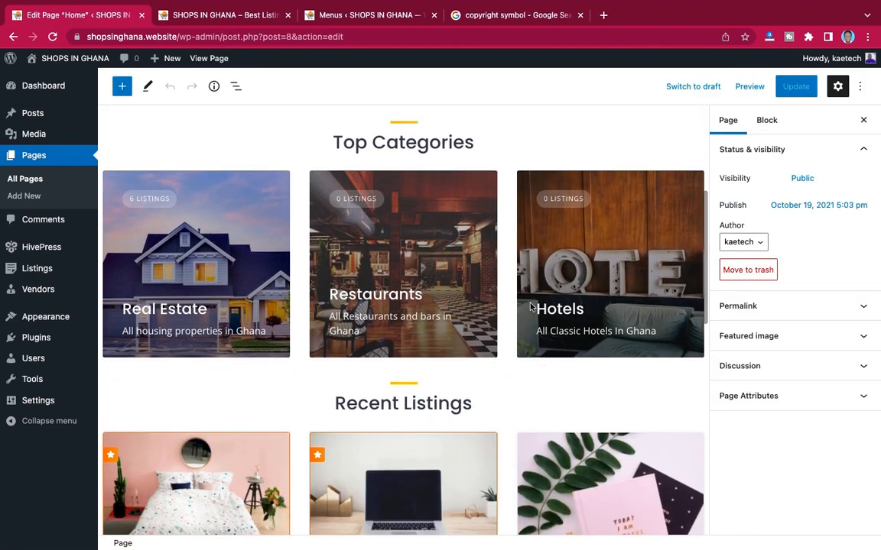
pyautogui.scroll(6, 473, 269)
pyautogui.scroll(-3, 473, 269)
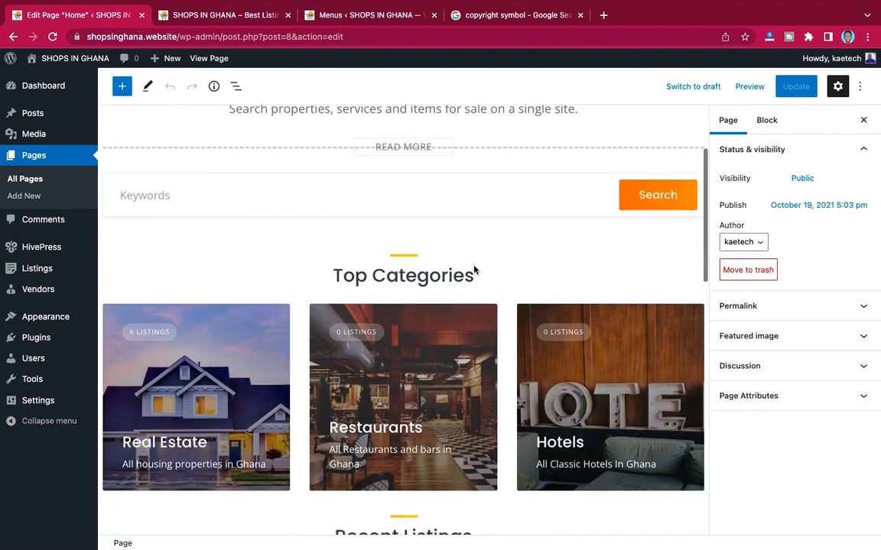
pyautogui.scroll(3, 473, 268)
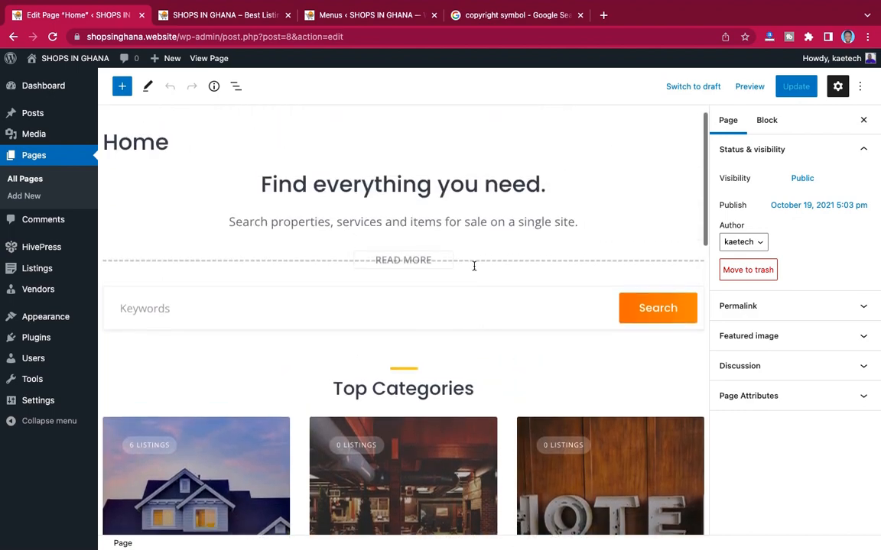
pyautogui.click(227, 223)
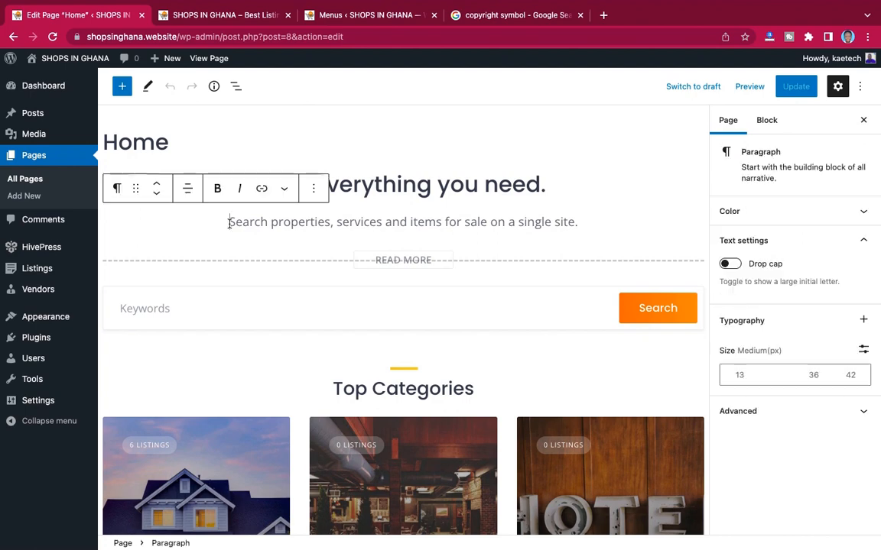
pyautogui.moveTo(349, 226); pyautogui.dragTo(542, 223)
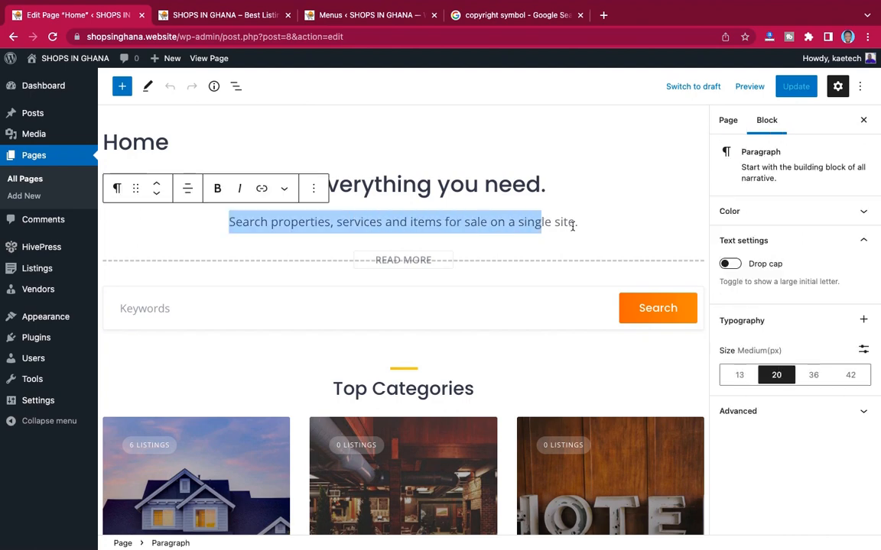
pyautogui.click(210, 17)
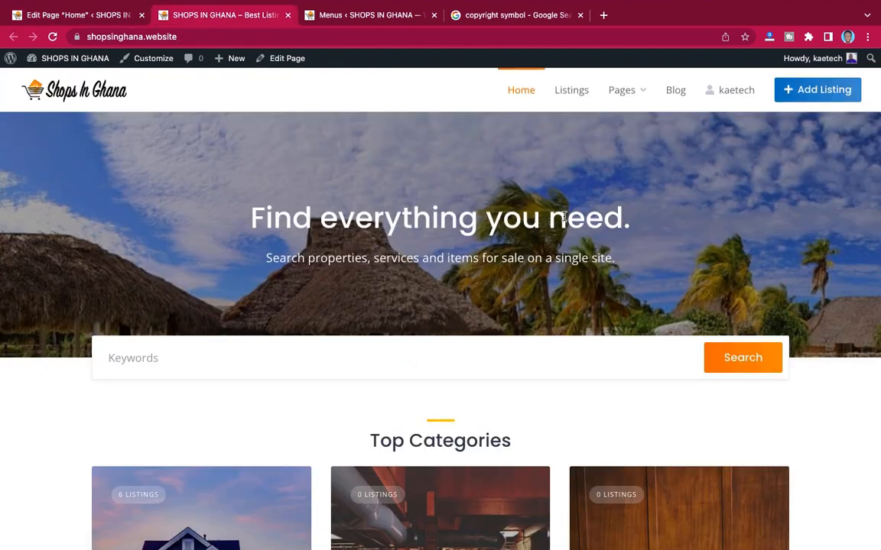
pyautogui.click(93, 15)
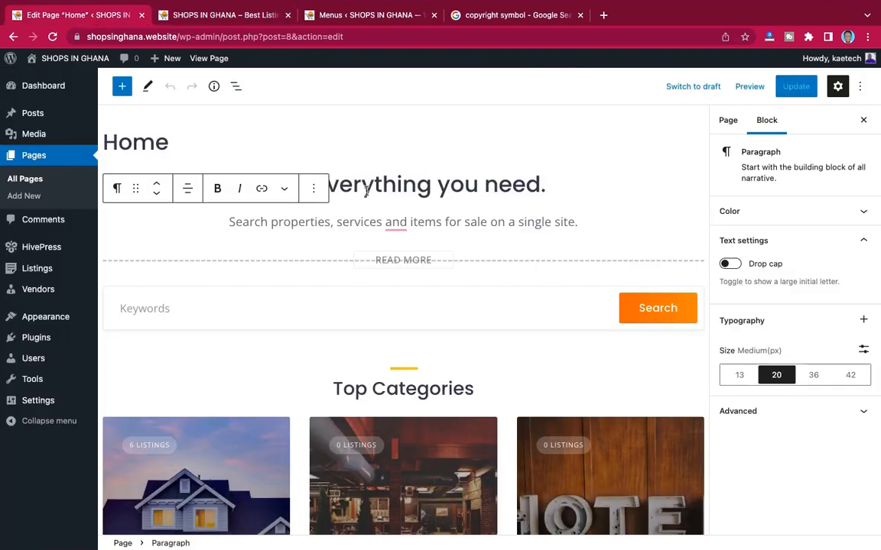
pyautogui.press('Up')
# Set the listing categories block under Top Categories to 4 columns and 4 categories.
pyautogui.scroll(-5, 457, 262)
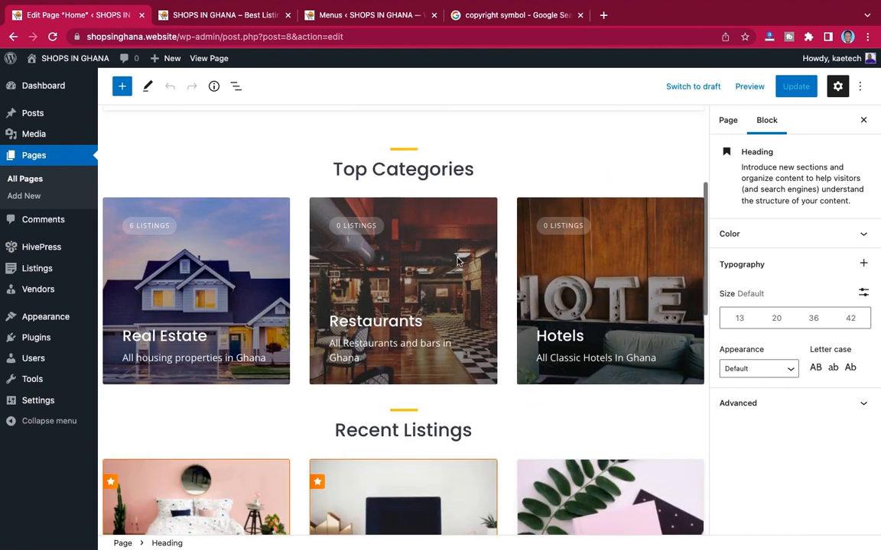
pyautogui.scroll(-1, 457, 262)
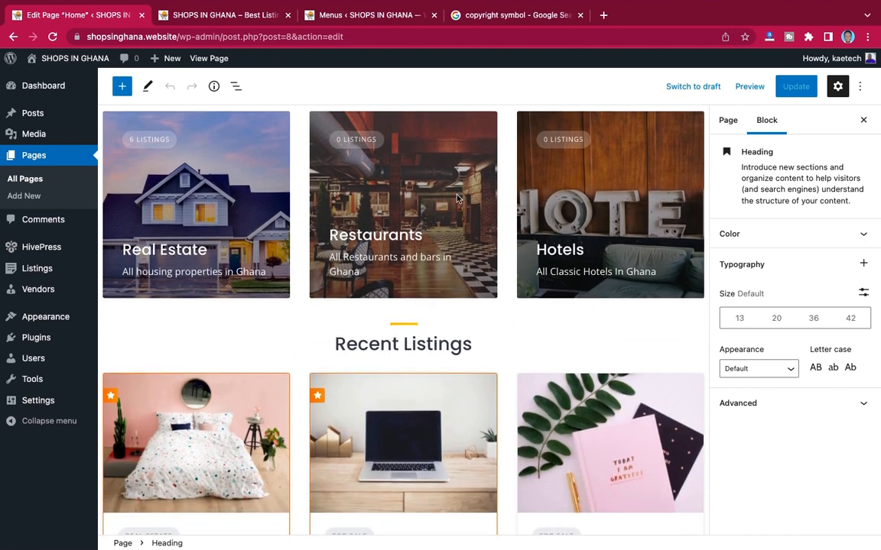
pyautogui.scroll(1, 411, 180)
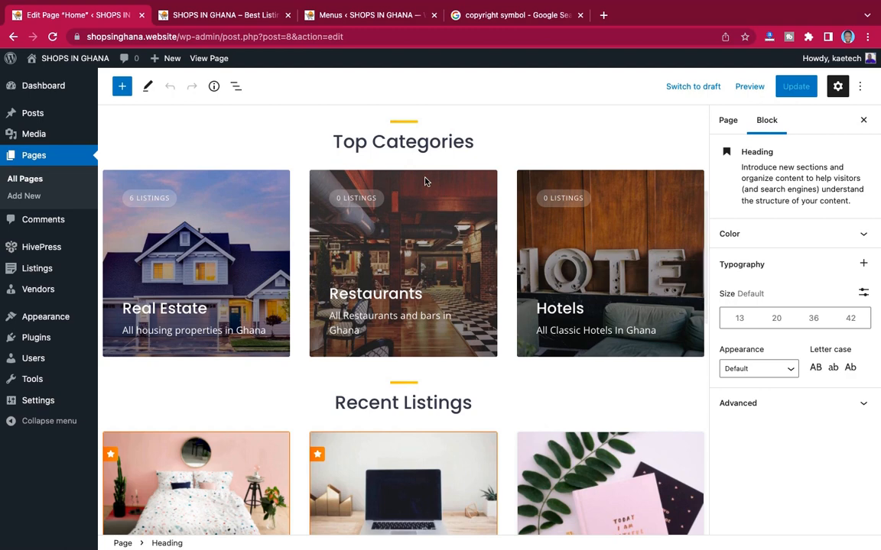
pyautogui.click(425, 181)
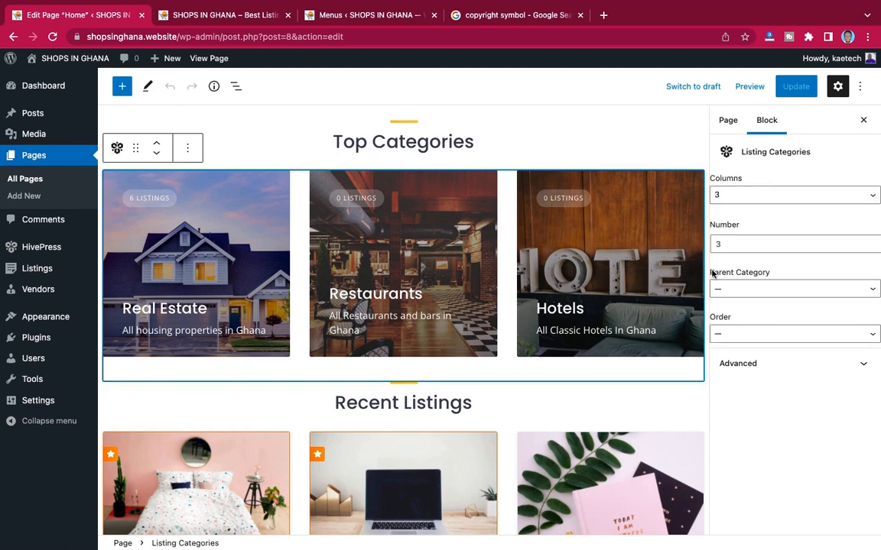
pyautogui.click(752, 201)
pyautogui.click(748, 211)
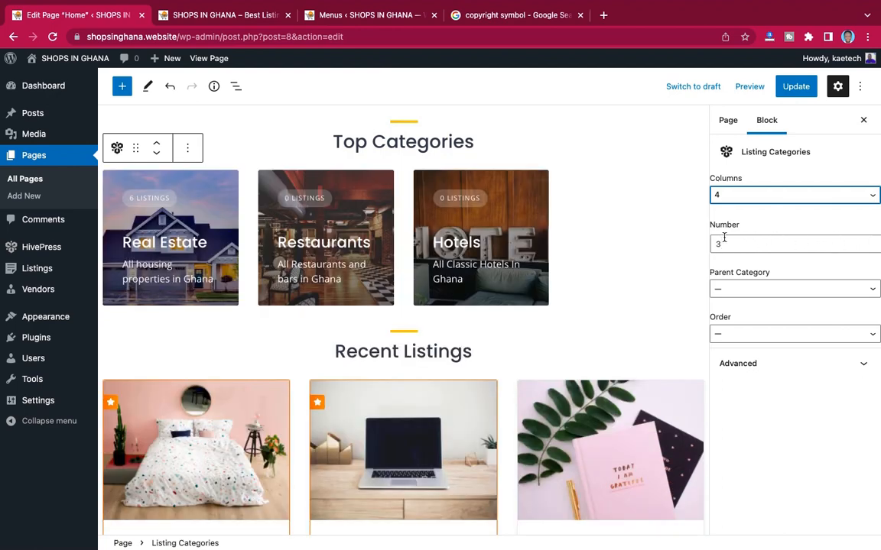
pyautogui.click(872, 243)
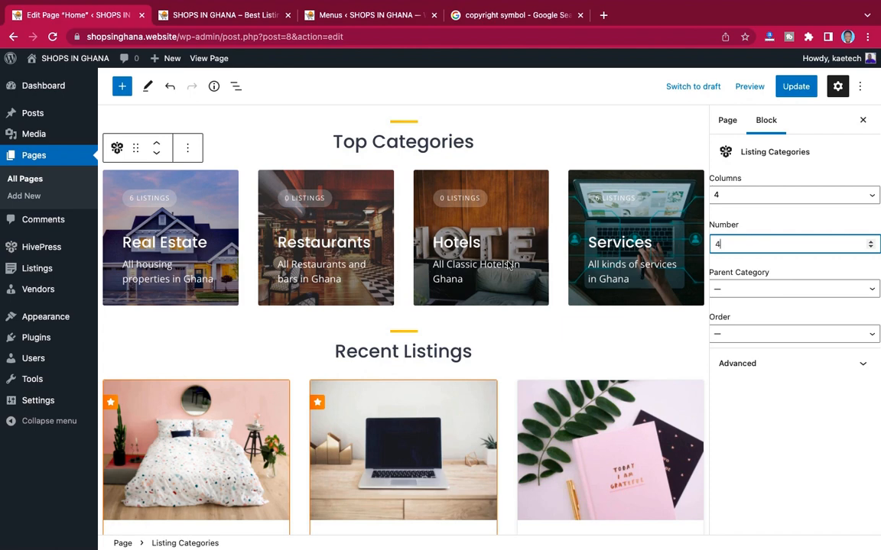
# Set the listings block under Recent Listings to 4 columns and 8 listings, and look over the resulting grid.
pyautogui.scroll(-3, 507, 268)
pyautogui.scroll(-2, 508, 266)
pyautogui.scroll(1, 508, 266)
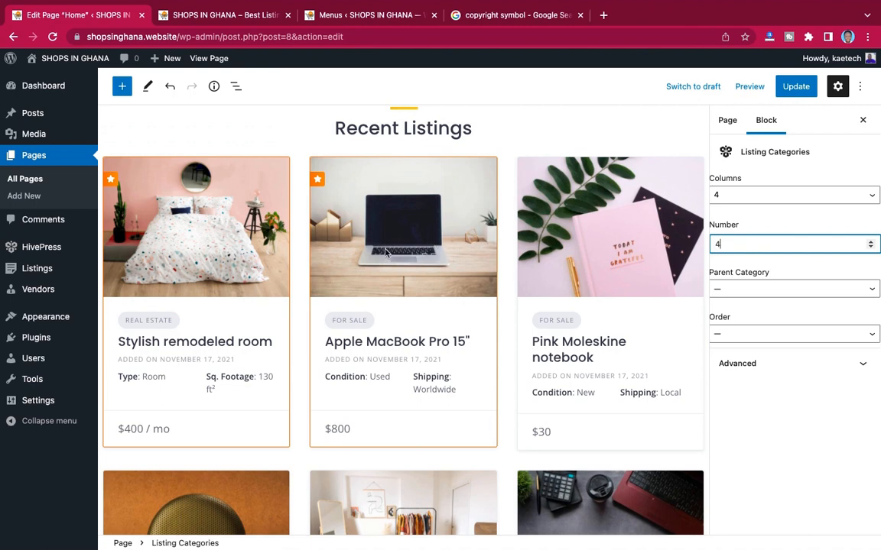
pyautogui.click(476, 220)
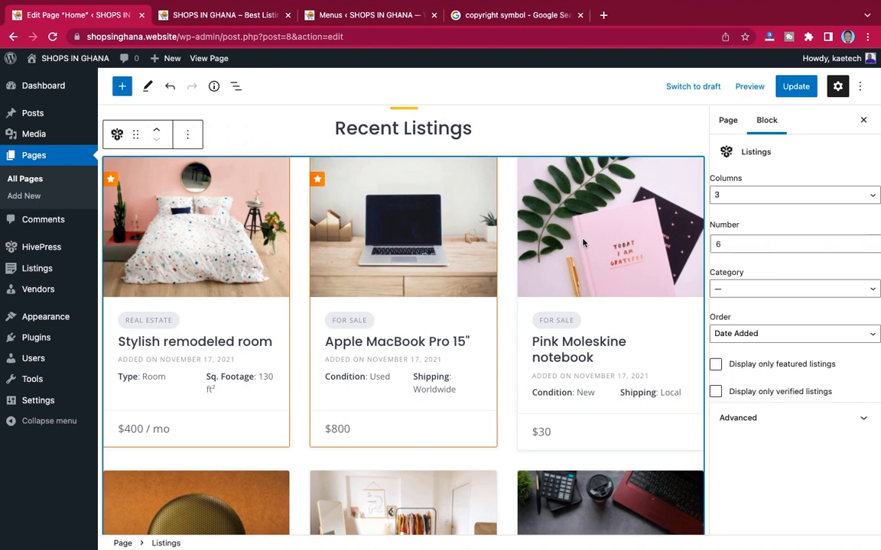
pyautogui.click(762, 197)
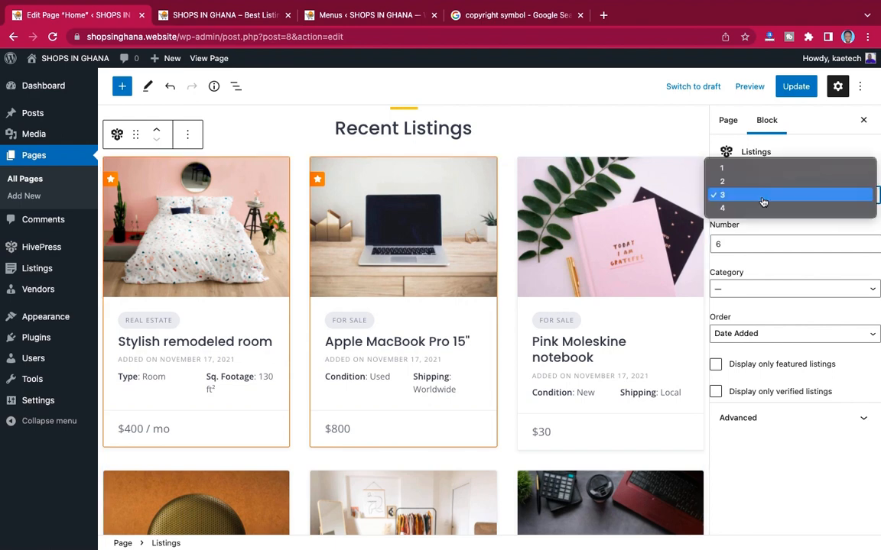
pyautogui.click(760, 211)
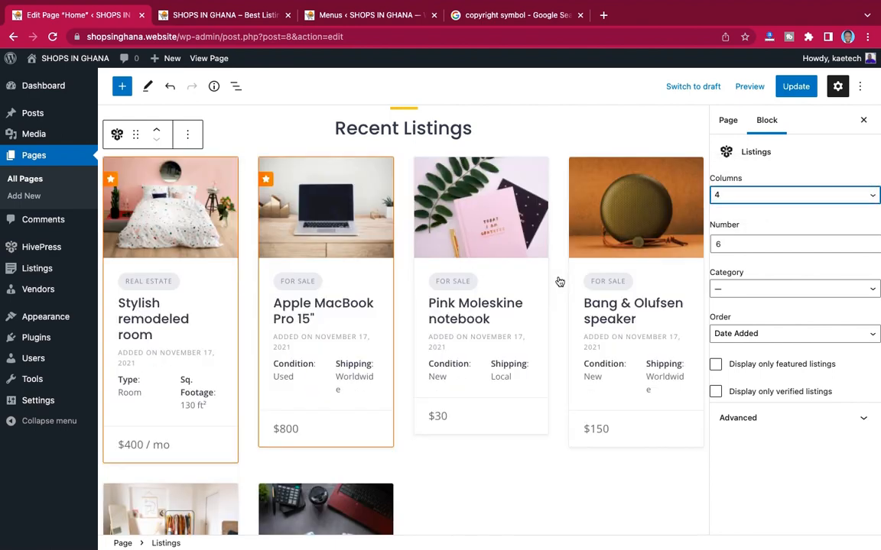
pyautogui.scroll(-2, 651, 279)
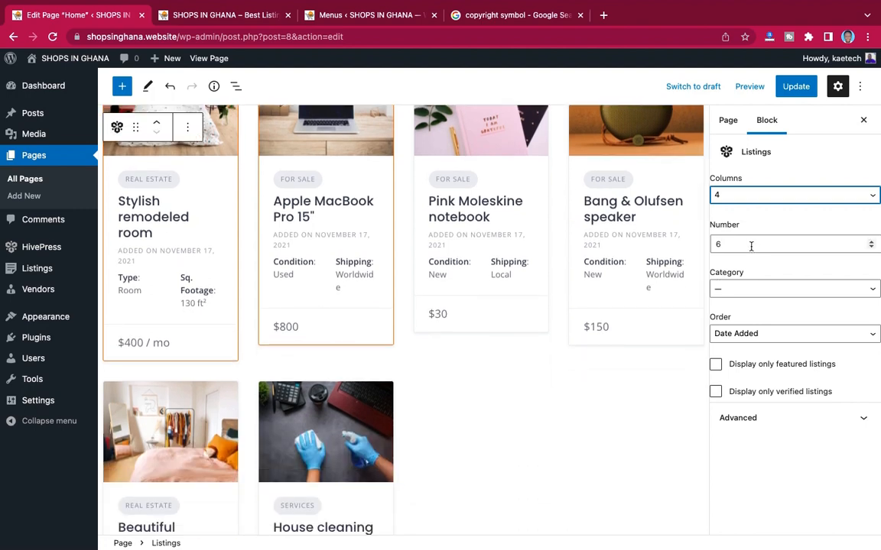
pyautogui.click(871, 242)
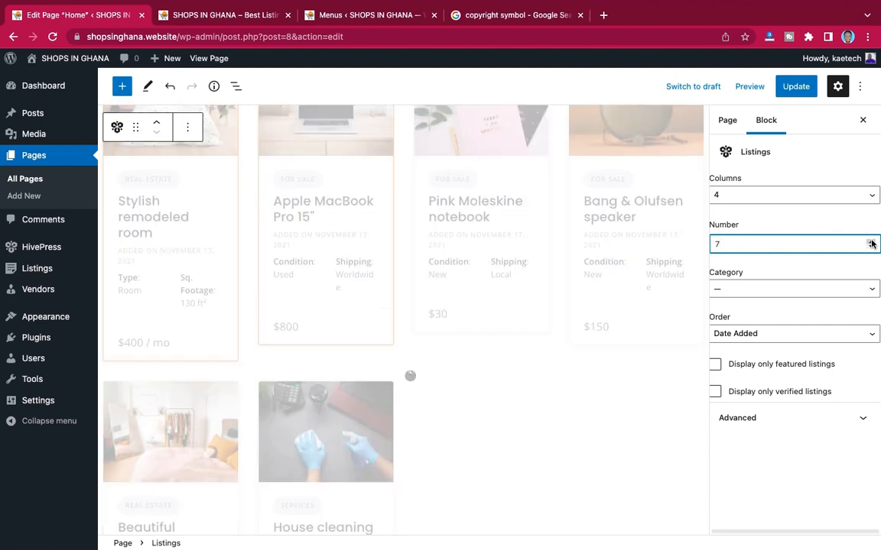
pyautogui.click(872, 242)
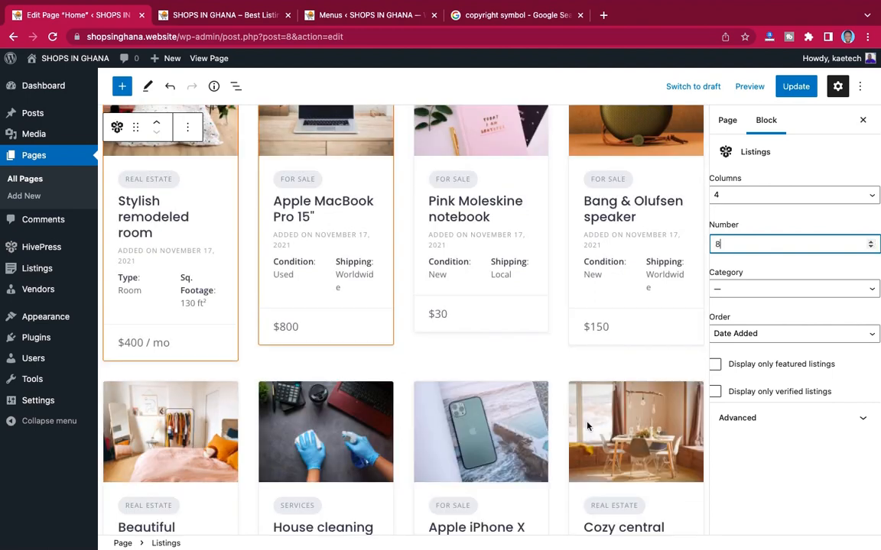
pyautogui.scroll(-5, 587, 426)
pyautogui.scroll(5, 587, 426)
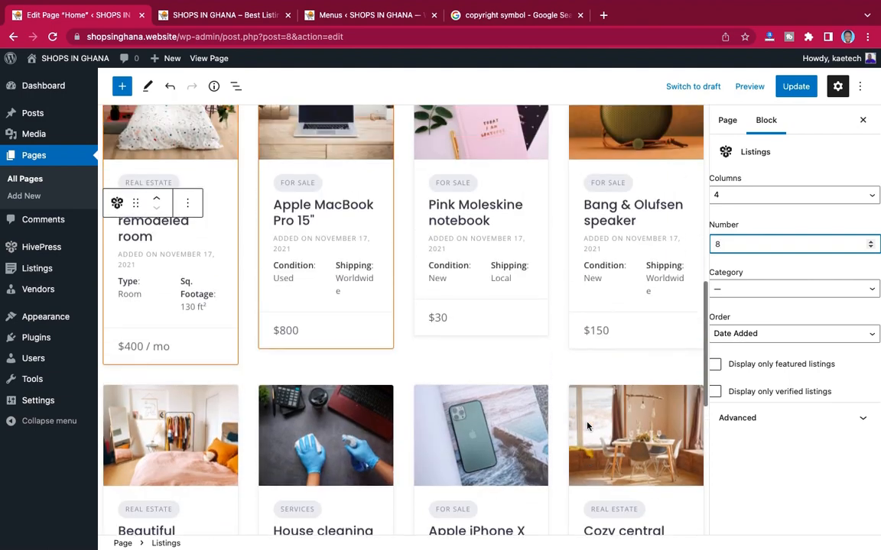
pyautogui.scroll(1, 587, 426)
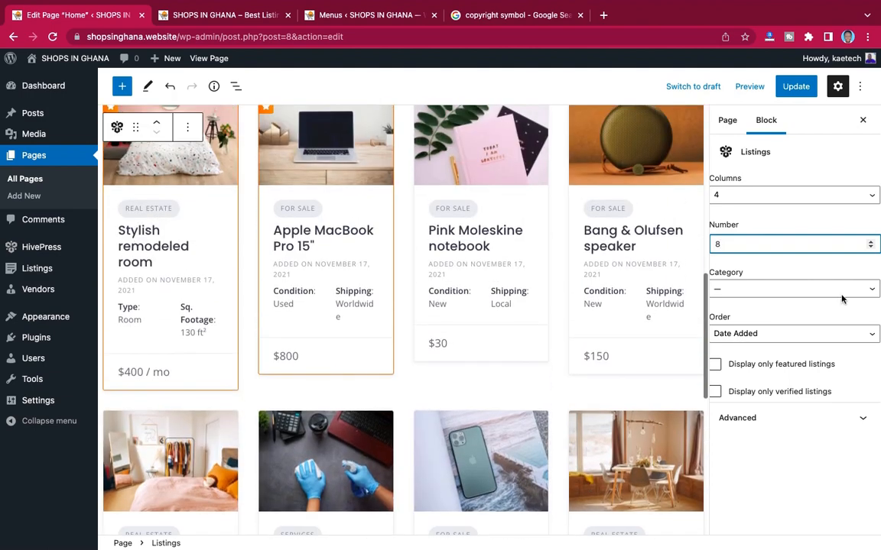
# Set the listings block under Recent Listings back to 3 columns and 6 listings, and update the Home page.
pyautogui.click(873, 198)
pyautogui.click(798, 181)
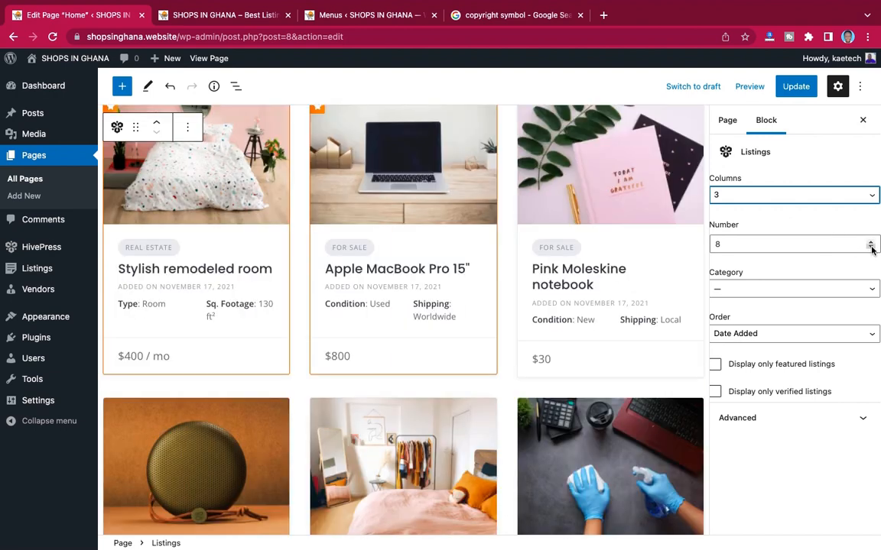
pyautogui.click(870, 248)
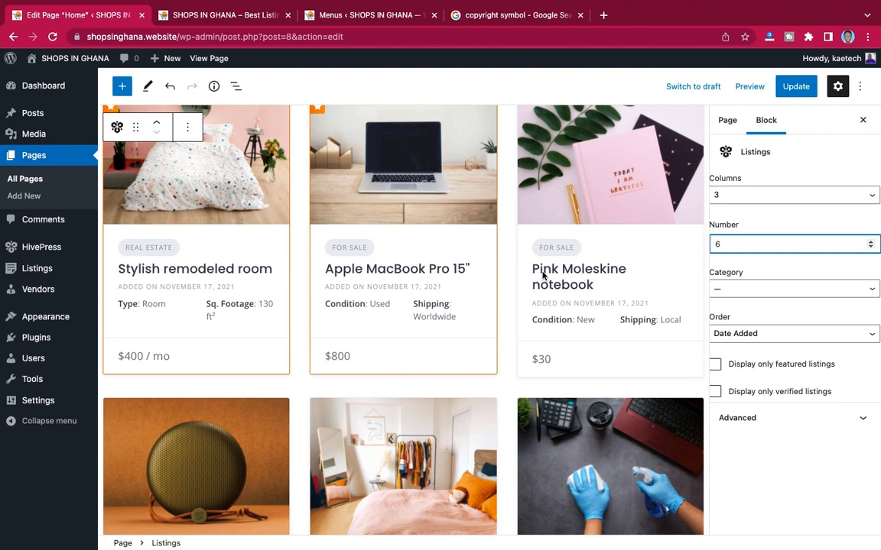
pyautogui.scroll(5, 542, 277)
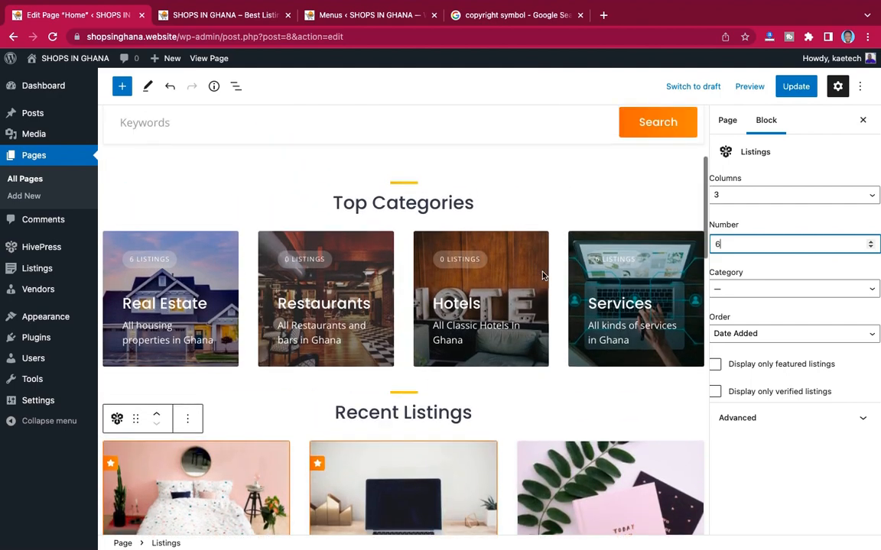
pyautogui.scroll(-15, 543, 277)
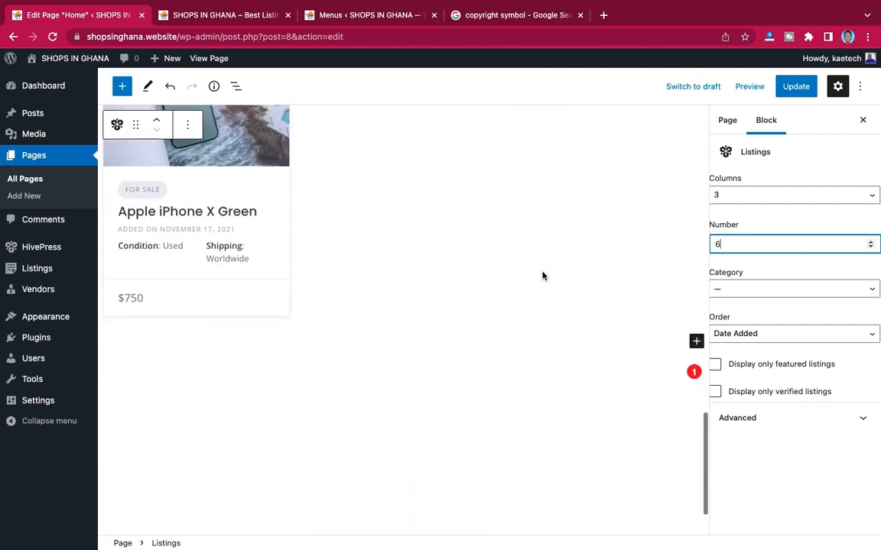
pyautogui.scroll(5, 543, 277)
pyautogui.scroll(4, 543, 277)
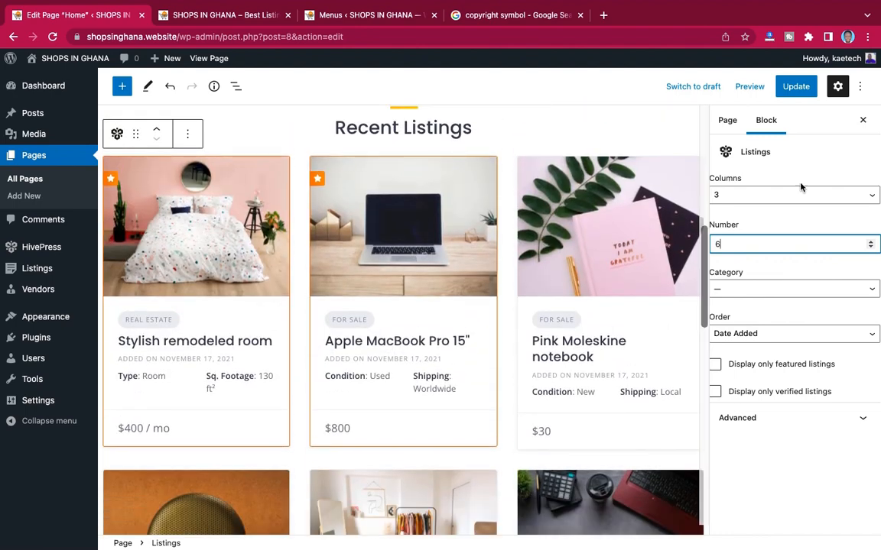
pyautogui.click(792, 86)
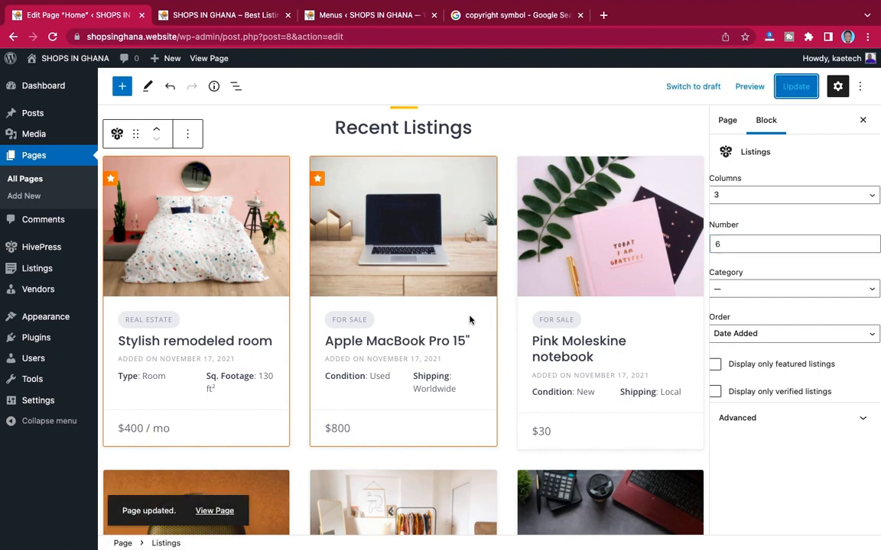
pyautogui.scroll(-5, 469, 320)
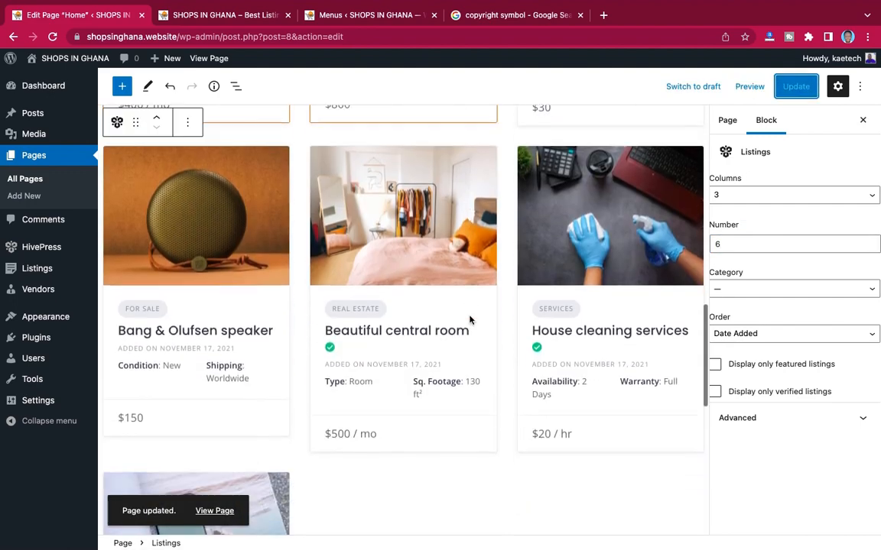
pyautogui.scroll(15, 470, 320)
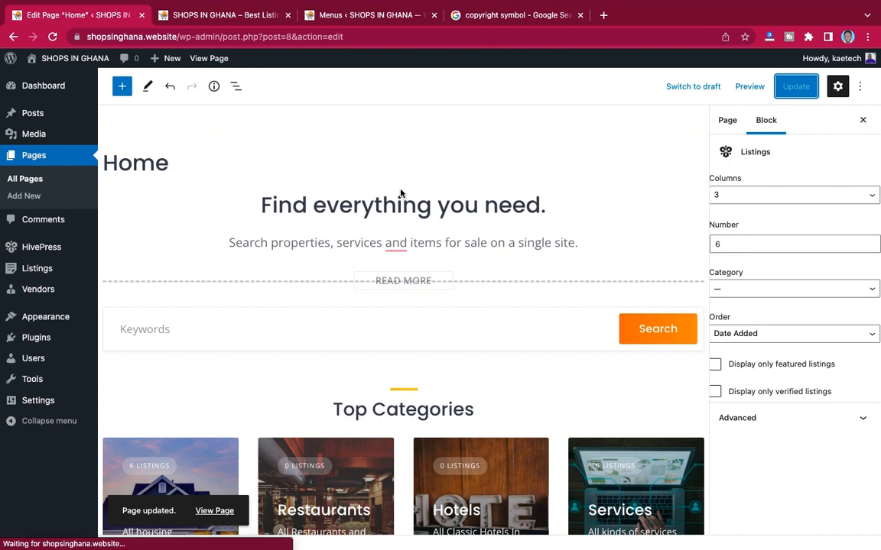
# Reload the live homepage and review its Top Categories and Recent Listings sections.
pyautogui.click(236, 15)
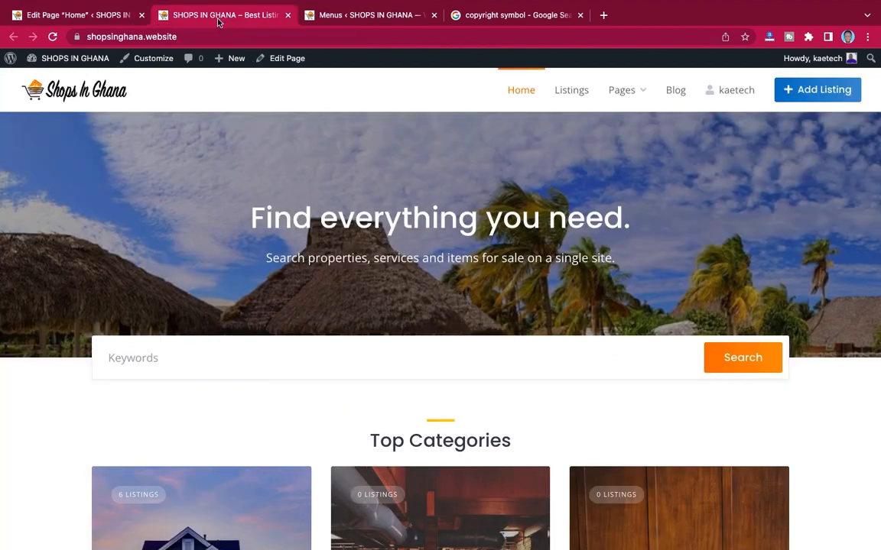
pyautogui.click(51, 37)
pyautogui.scroll(-5, 626, 277)
pyautogui.scroll(1, 624, 277)
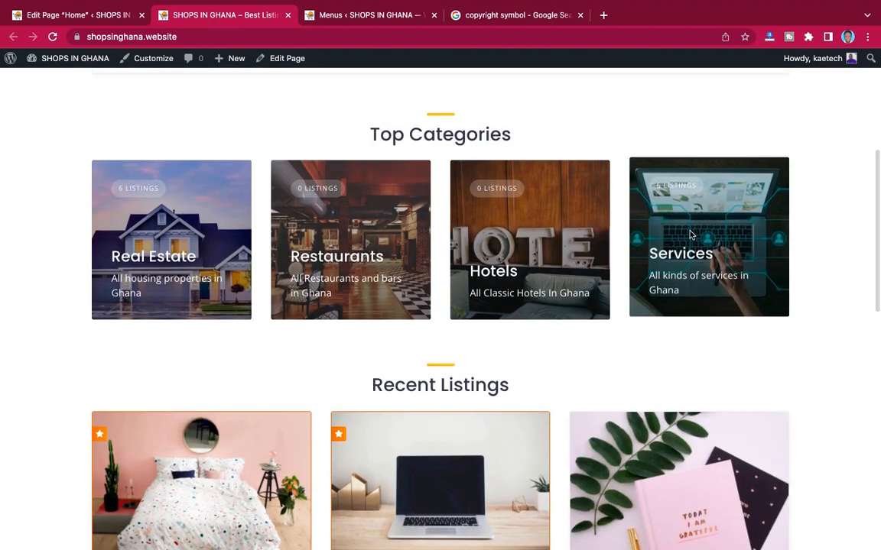
pyautogui.scroll(-8, 562, 229)
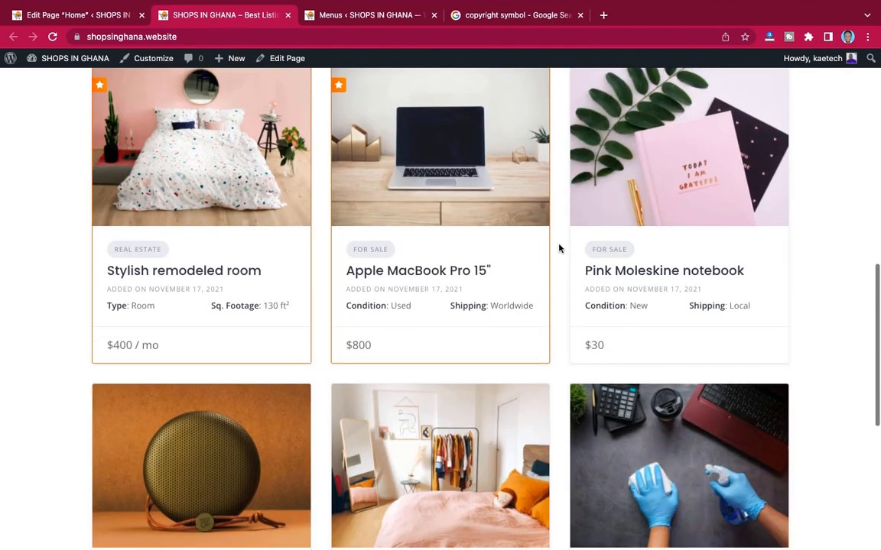
pyautogui.scroll(8, 559, 249)
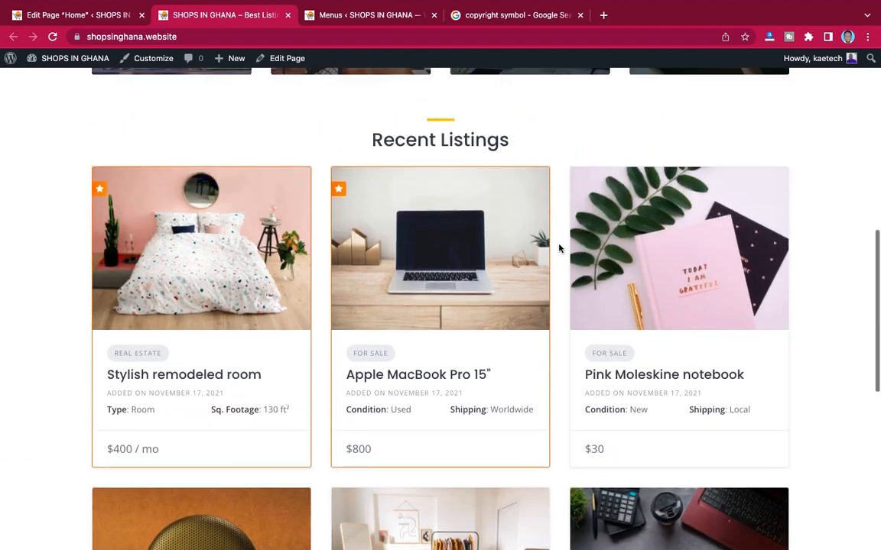
pyautogui.scroll(2, 312, 136)
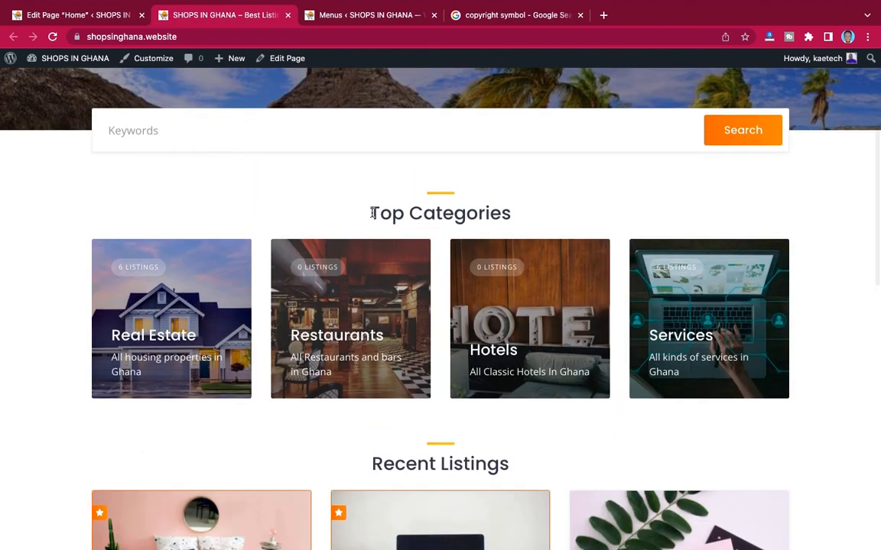
pyautogui.moveTo(372, 213); pyautogui.dragTo(418, 214)
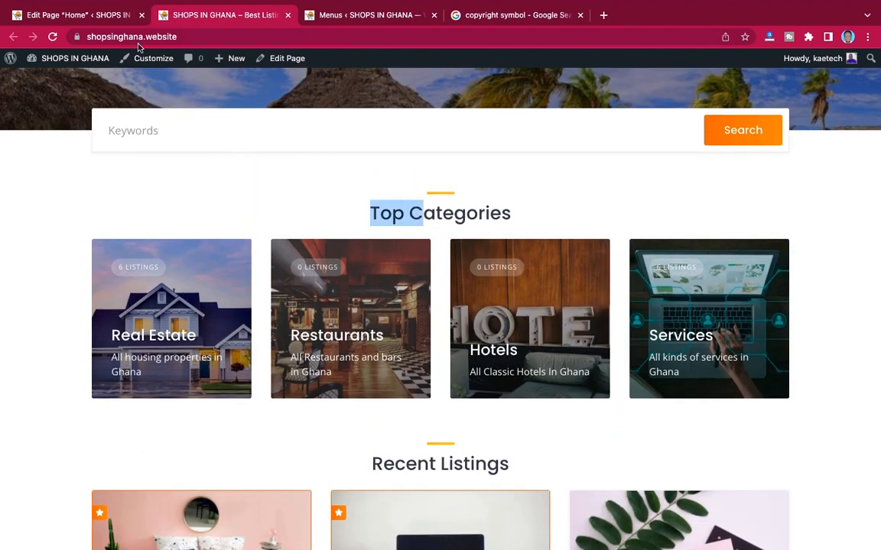
# Change the Top Categories heading on the Home page to "Trending Categories" in the editor and update the page.
pyautogui.click(88, 16)
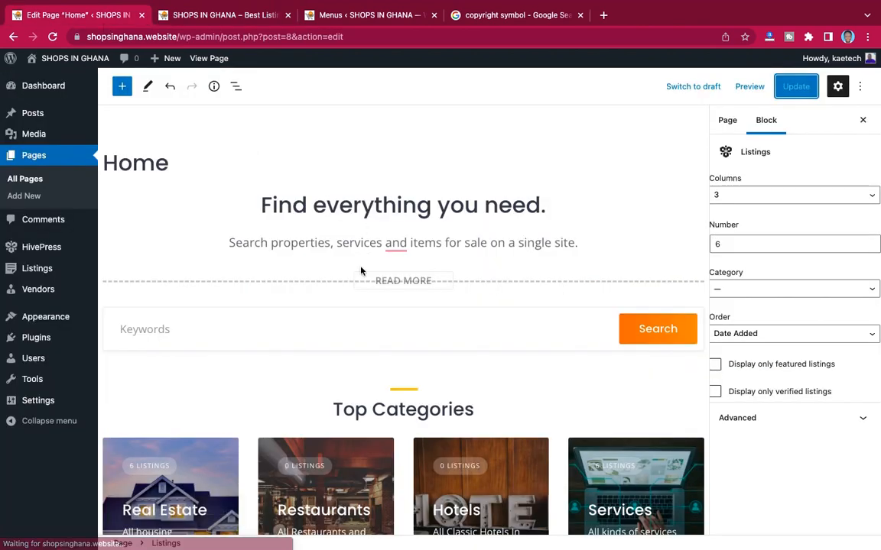
pyautogui.click(363, 413)
pyautogui.press('BackSpace')
pyautogui.press('BackSpace')
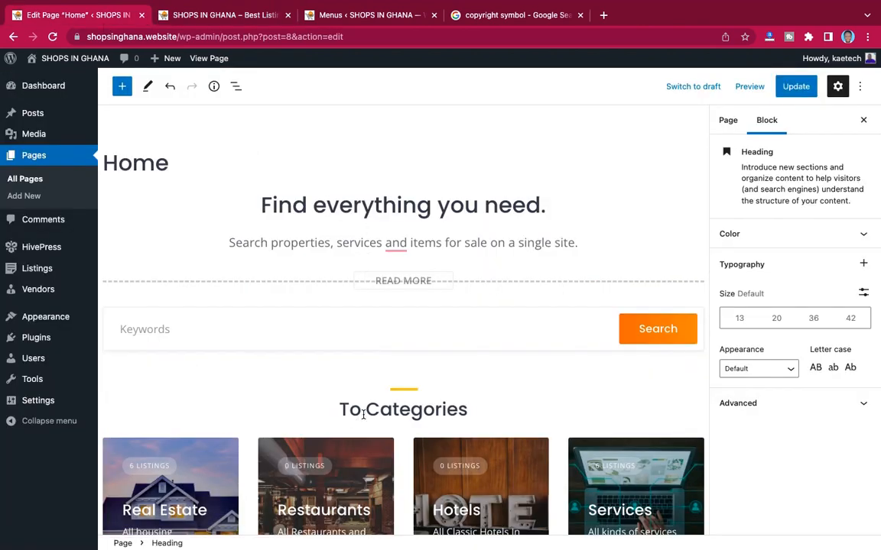
pyautogui.write('rendin')
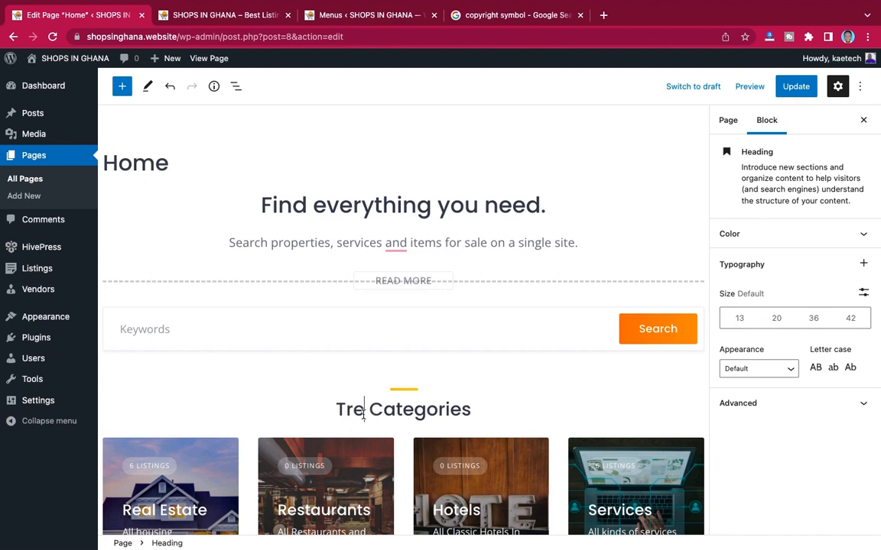
pyautogui.write('g')
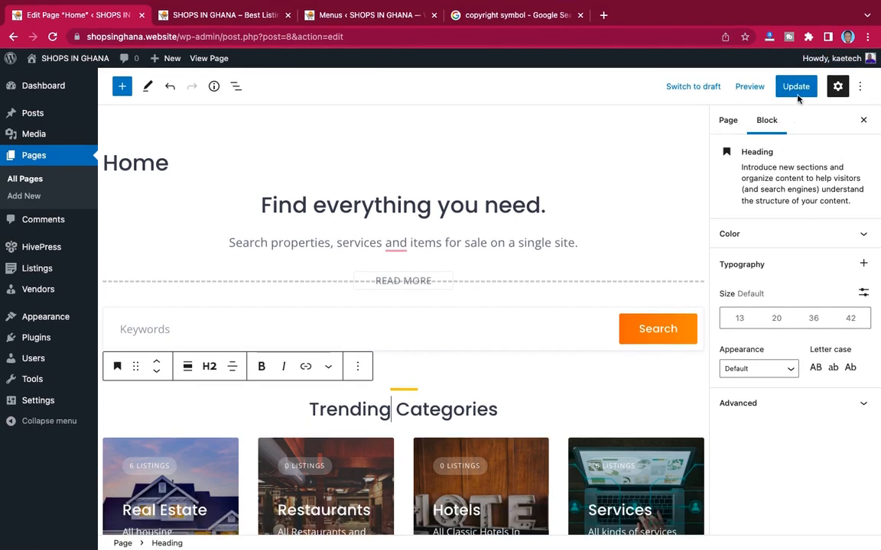
pyautogui.click(795, 86)
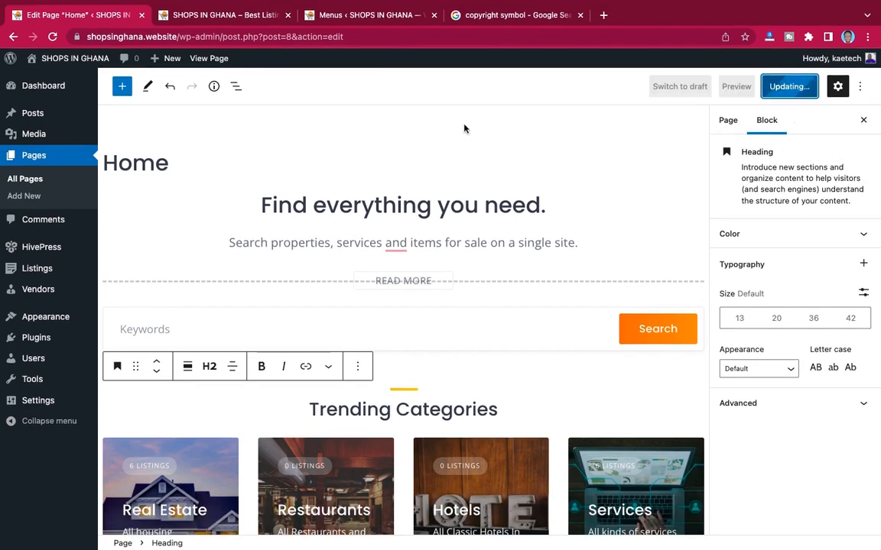
# Reload the live homepage and check the renamed categories heading above the category cards.
pyautogui.click(222, 15)
pyautogui.press('super+r')
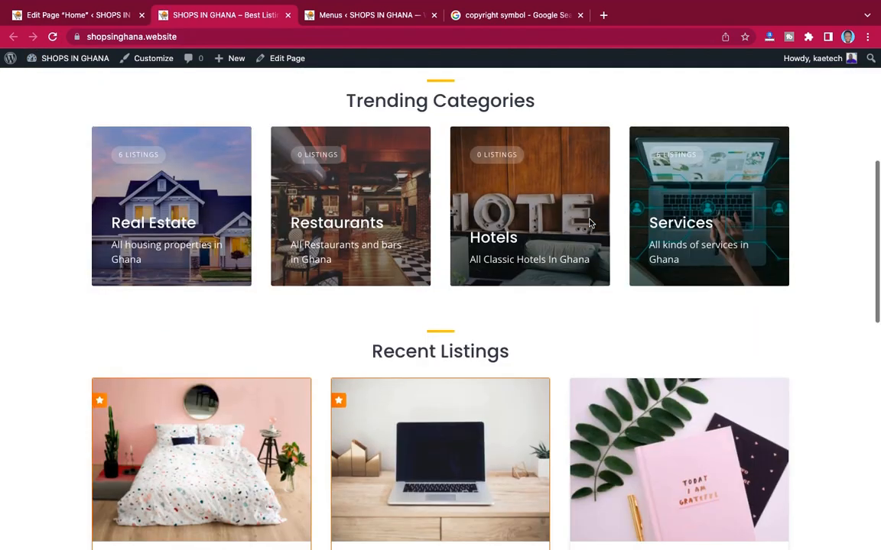
pyautogui.scroll(-2, 589, 222)
pyautogui.scroll(4, 589, 224)
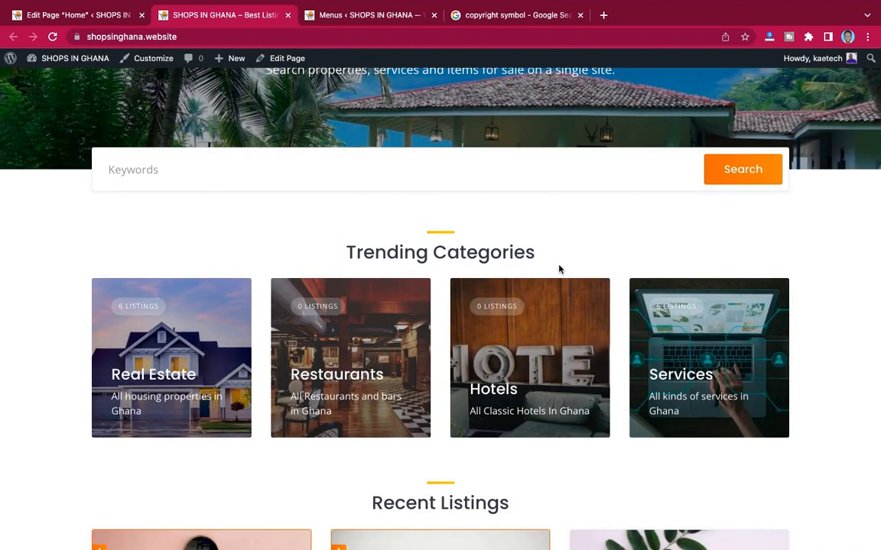
pyautogui.scroll(-3, 559, 269)
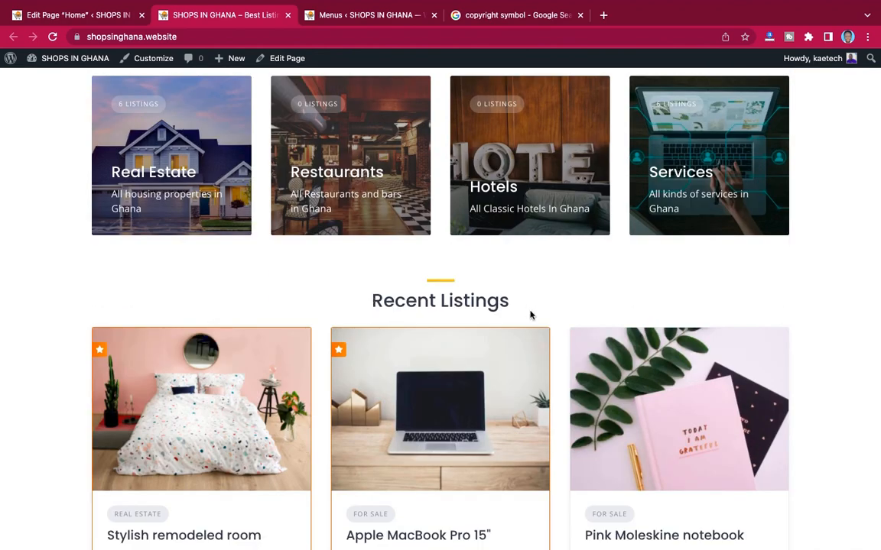
# Return to the Home page editor and inspect the Trending Categories heading and the spacer block above it.
pyautogui.click(90, 17)
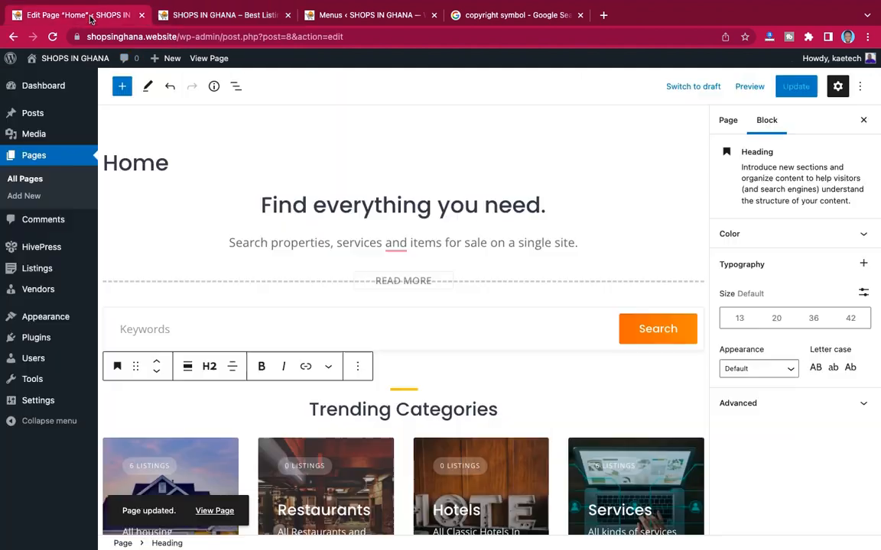
pyautogui.click(405, 389)
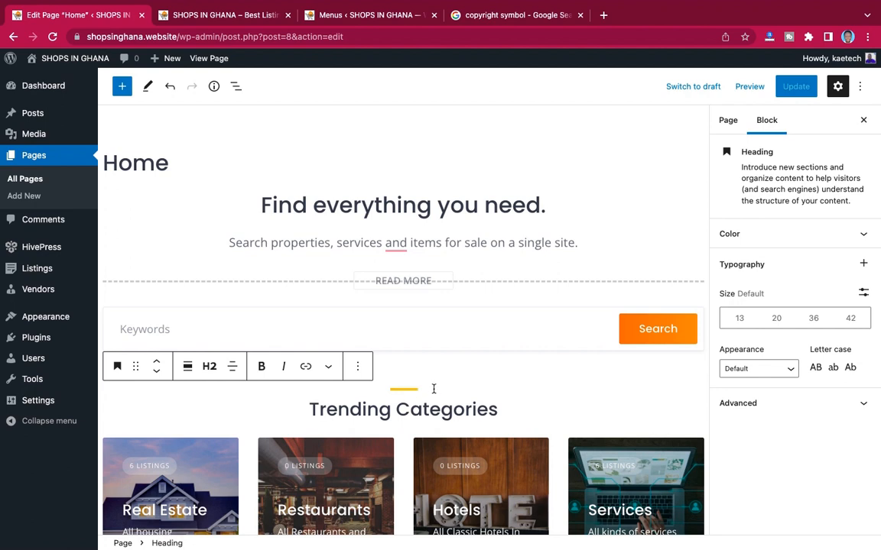
pyautogui.scroll(-3, 434, 390)
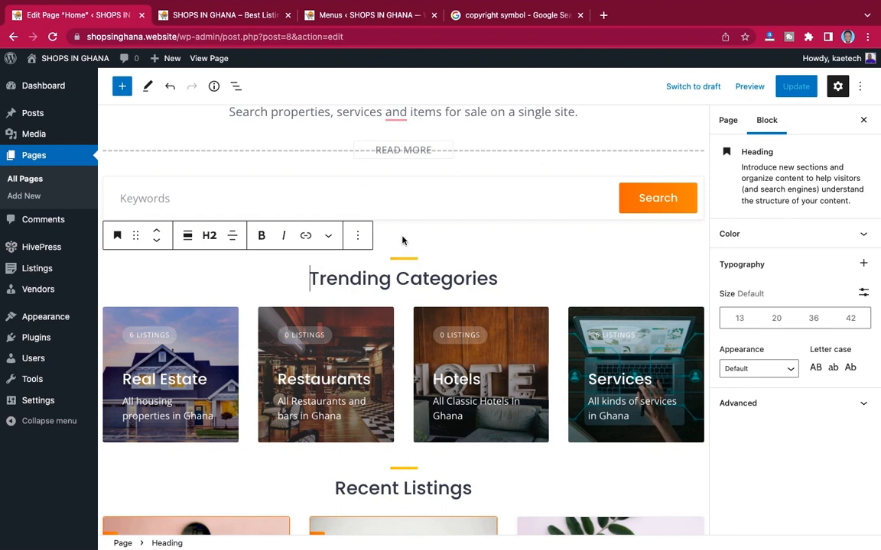
pyautogui.click(415, 260)
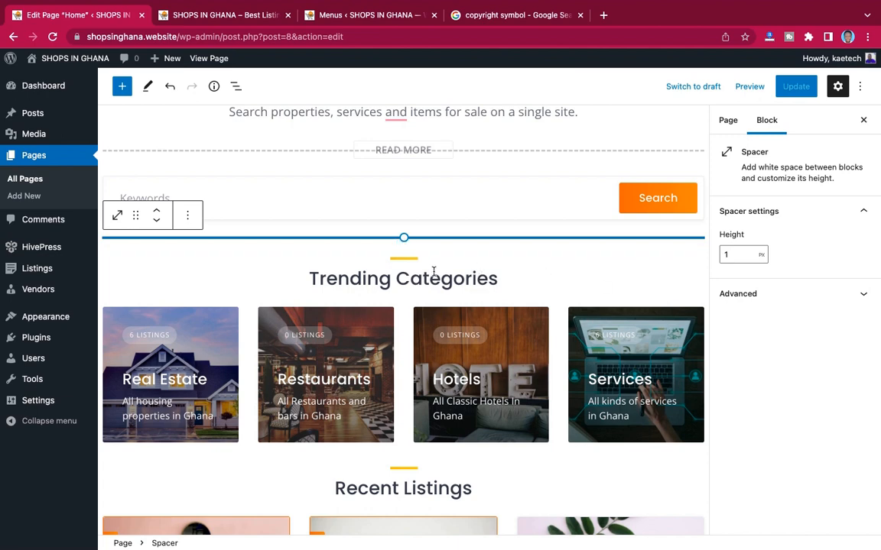
pyautogui.scroll(-5, 411, 305)
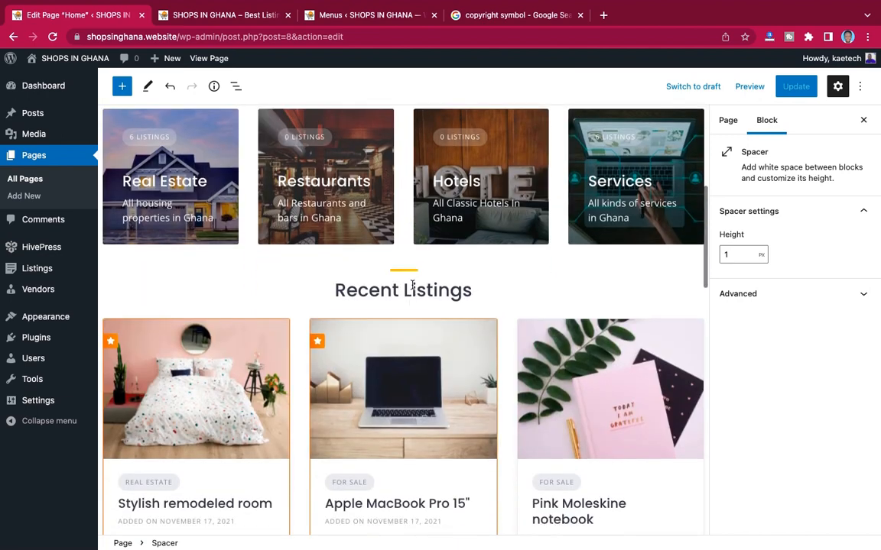
pyautogui.scroll(6, 408, 290)
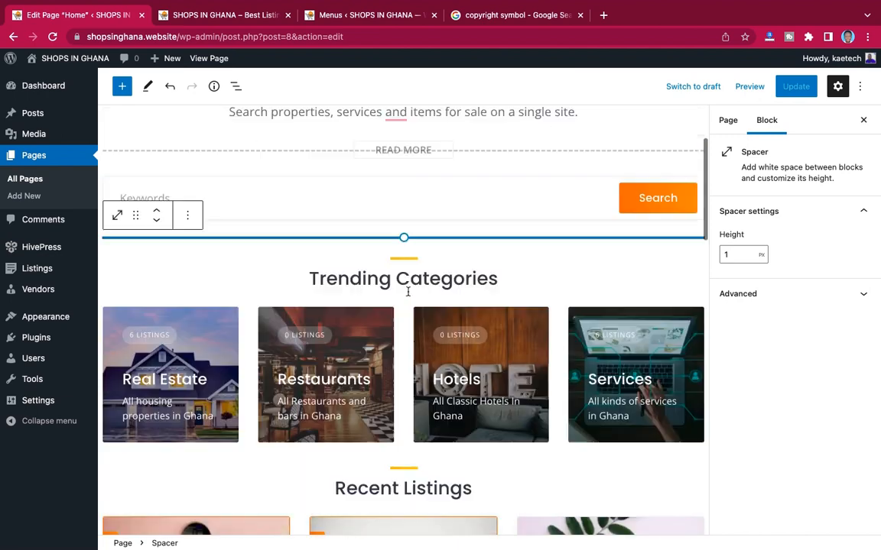
pyautogui.scroll(2, 408, 295)
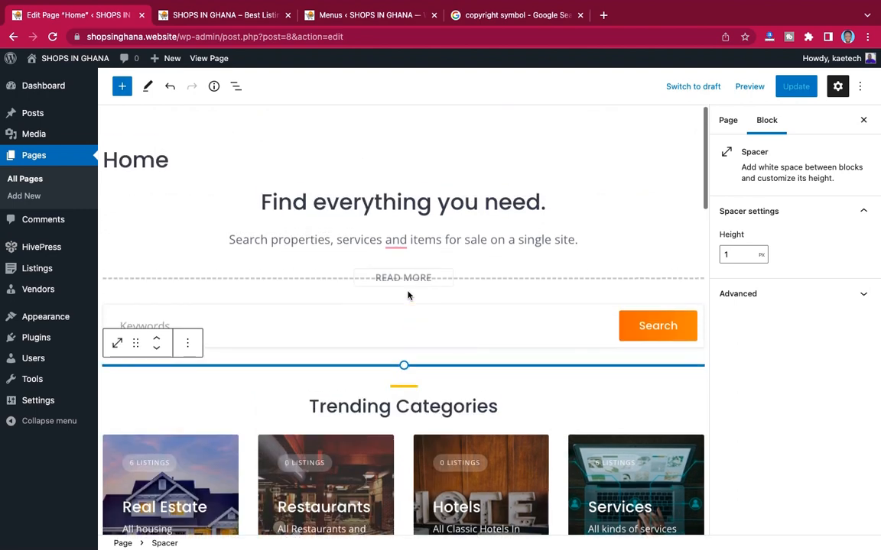
pyautogui.scroll(-5, 407, 295)
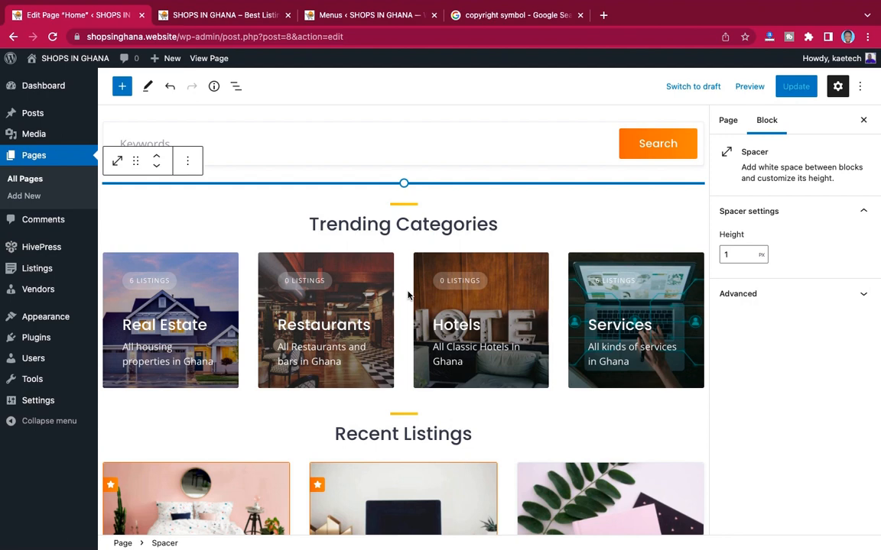
pyautogui.scroll(4, 408, 295)
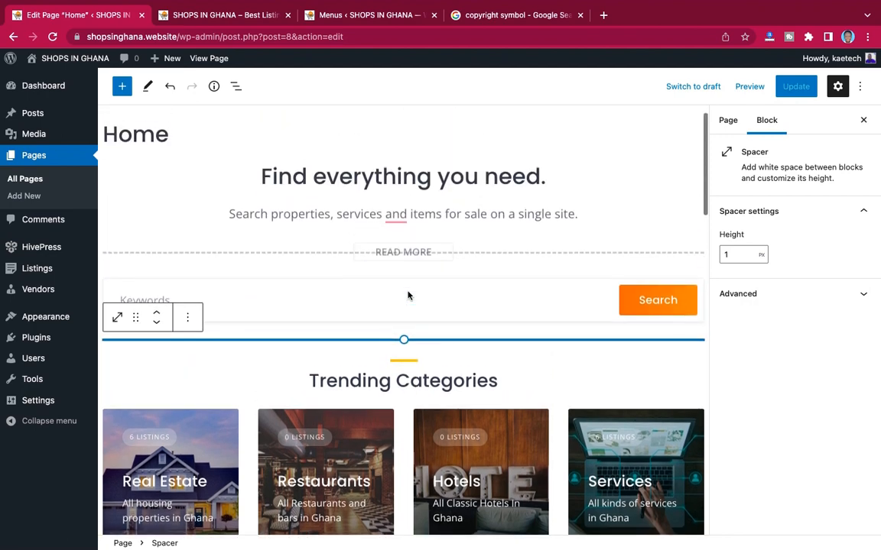
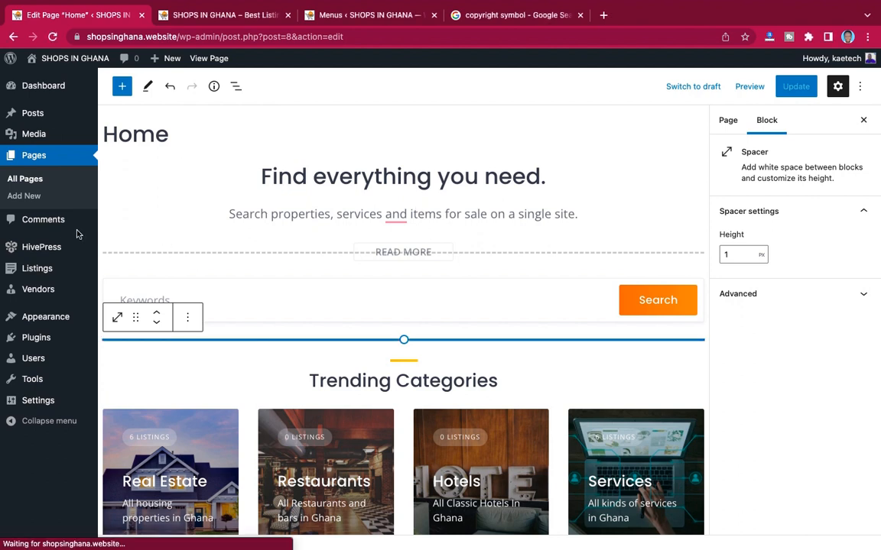
# Open the HivePress settings and review the Listings options for display, search, submission and expiration.
pyautogui.moveTo(53, 246)
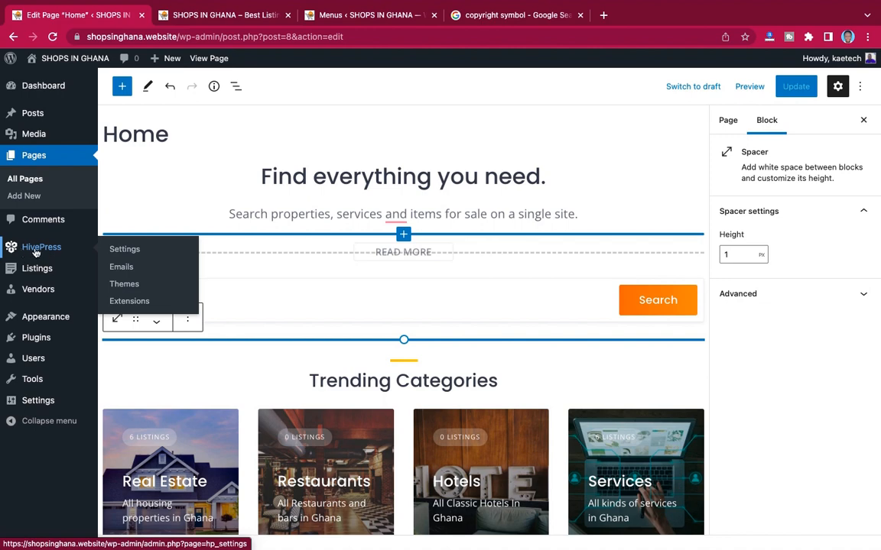
pyautogui.click(121, 255)
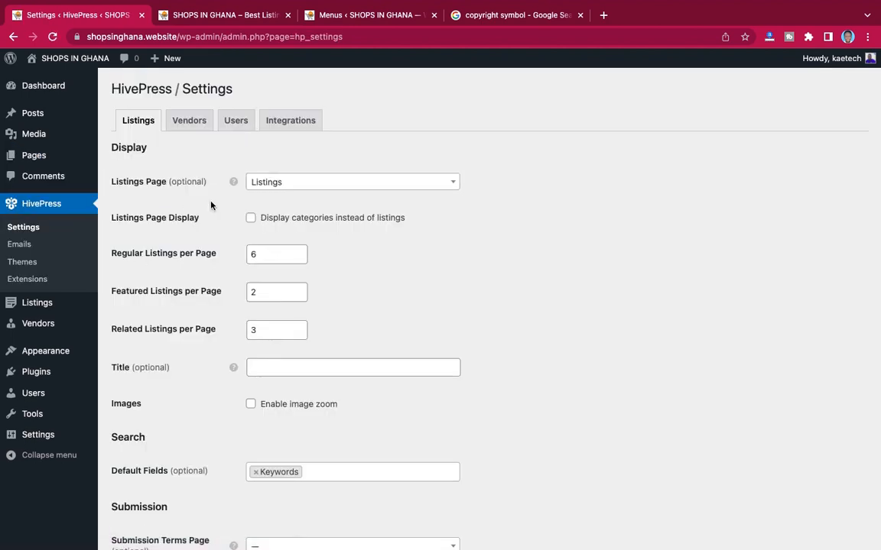
pyautogui.scroll(-10, 454, 250)
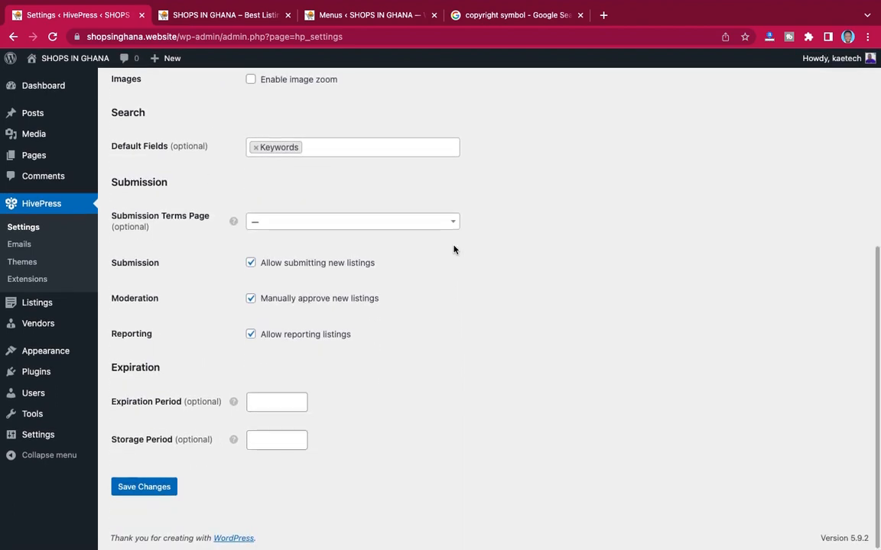
pyautogui.scroll(10, 453, 250)
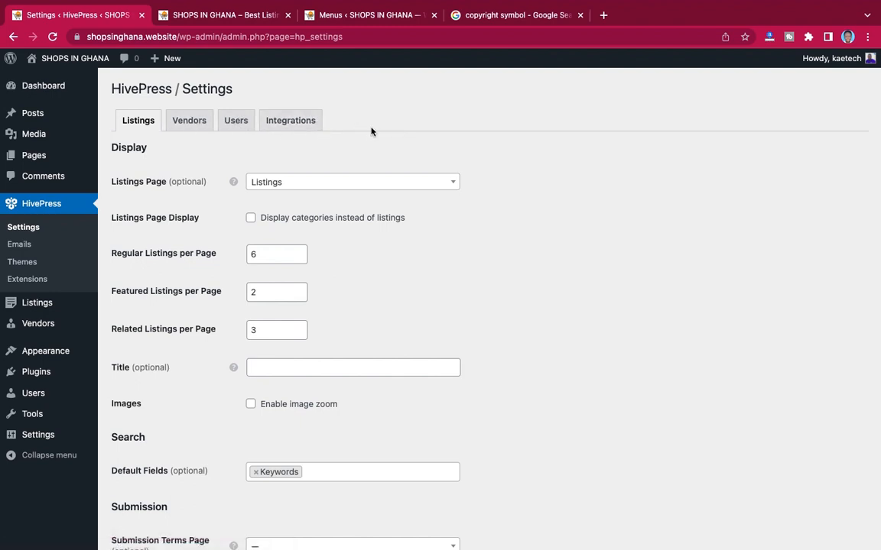
pyautogui.scroll(-5, 255, 246)
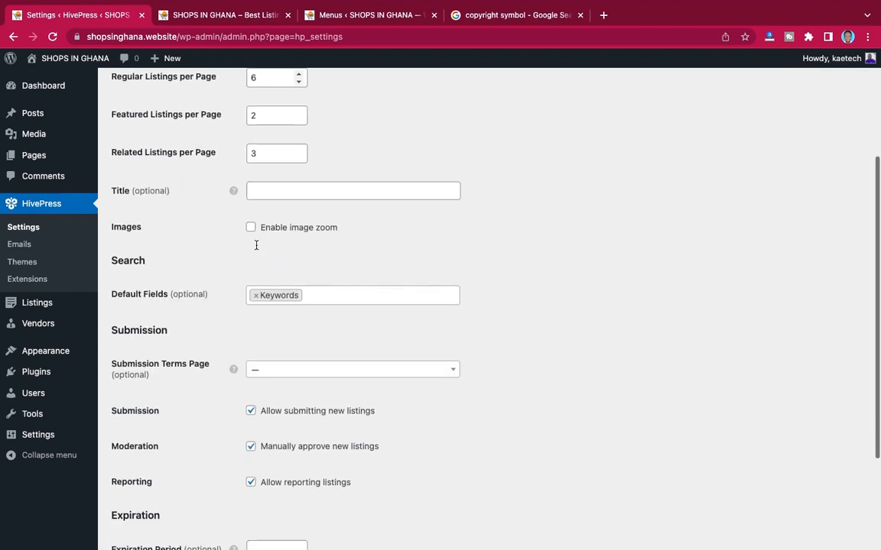
pyautogui.scroll(-2, 211, 451)
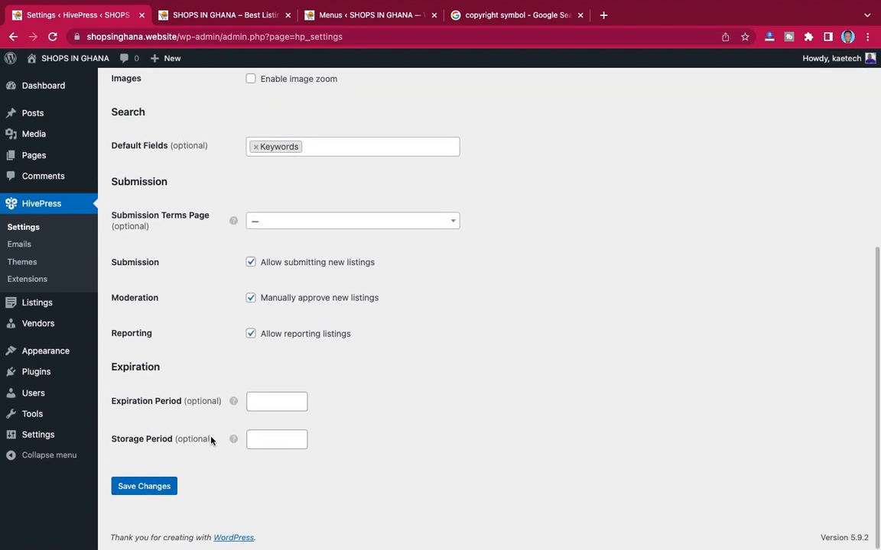
pyautogui.scroll(5, 222, 398)
pyautogui.scroll(3, 228, 367)
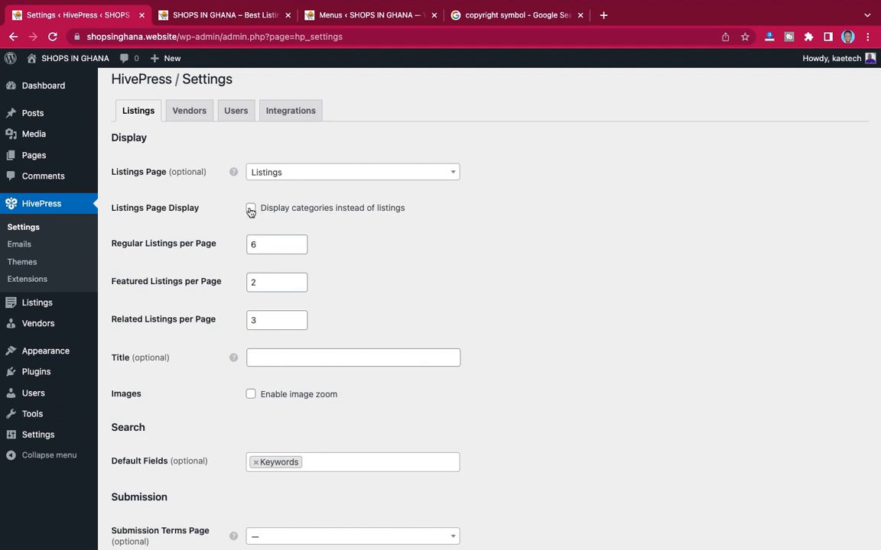
pyautogui.scroll(-1, 359, 248)
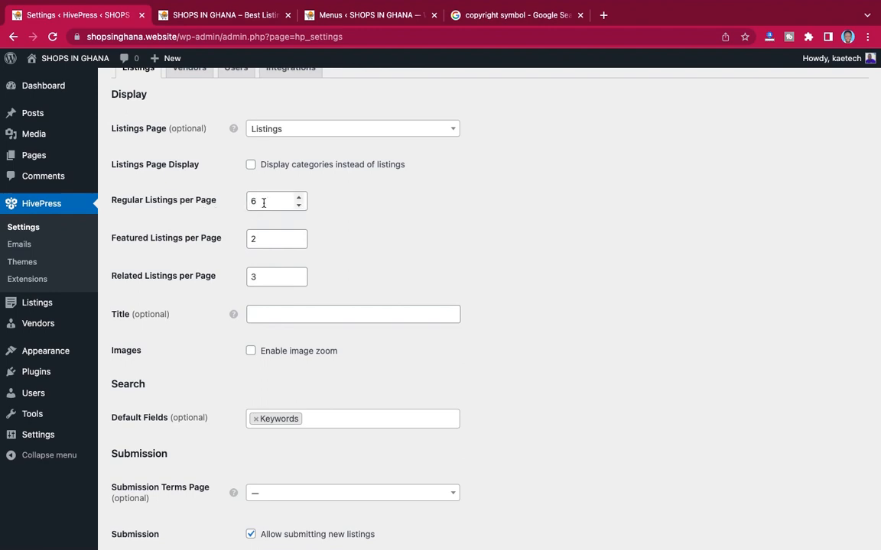
# Open the Listings page on the live site and examine its category filter, listing cards and pagination.
pyautogui.click(222, 15)
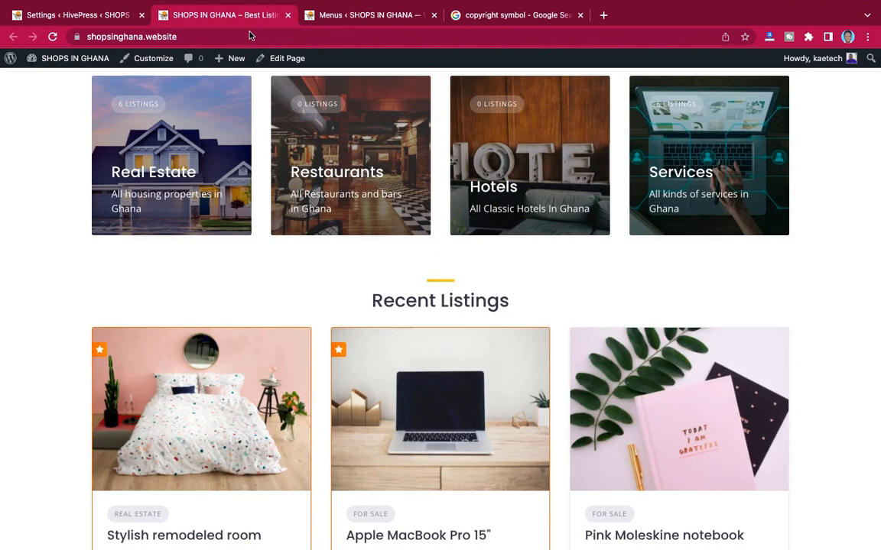
pyautogui.scroll(5, 333, 180)
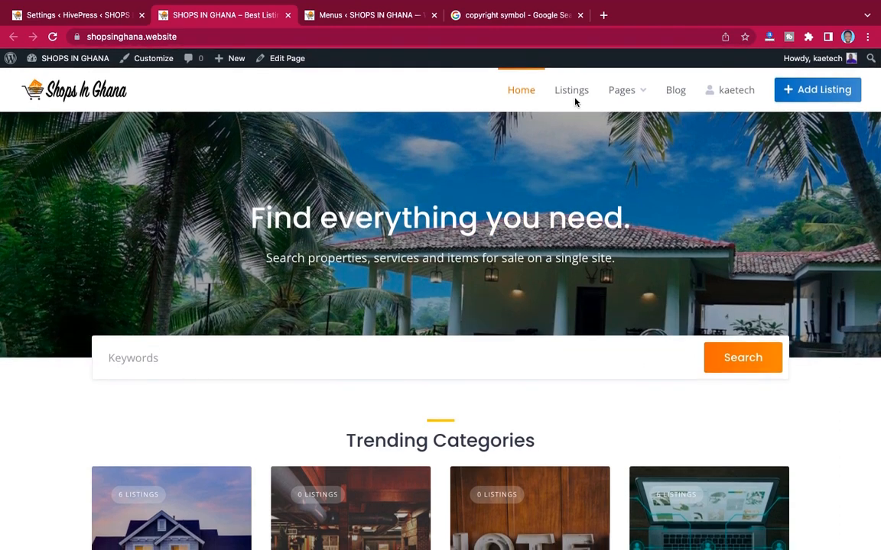
pyautogui.click(575, 93)
pyautogui.scroll(-5, 556, 194)
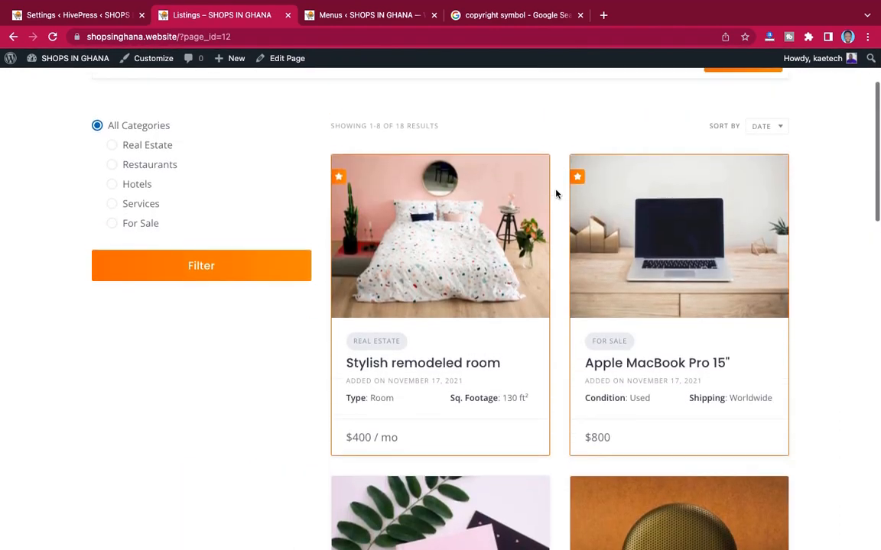
pyautogui.scroll(-10, 556, 194)
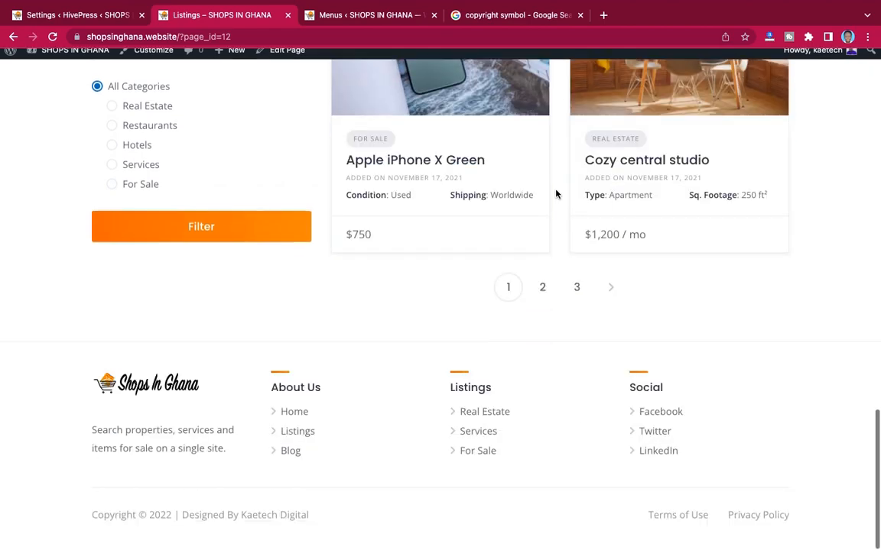
pyautogui.scroll(3, 556, 194)
pyautogui.scroll(10, 555, 194)
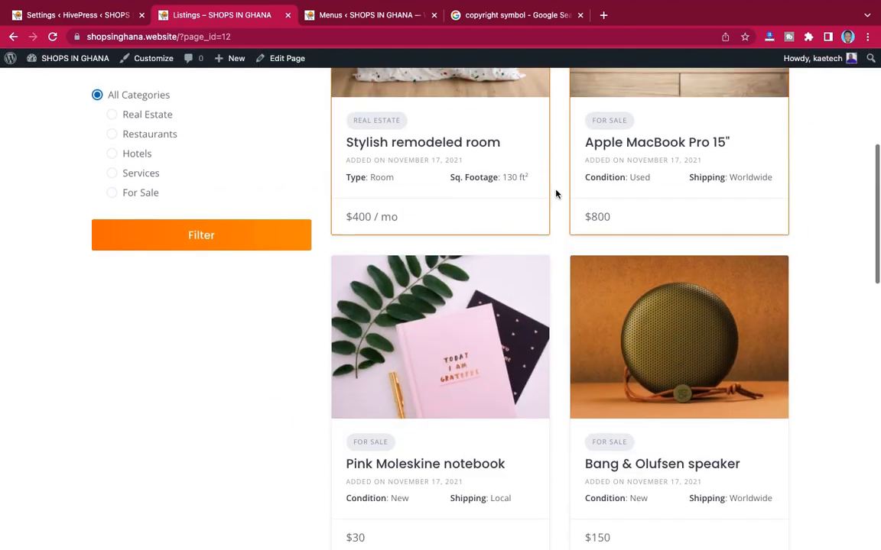
pyautogui.scroll(2, 556, 194)
pyautogui.scroll(-1, 556, 194)
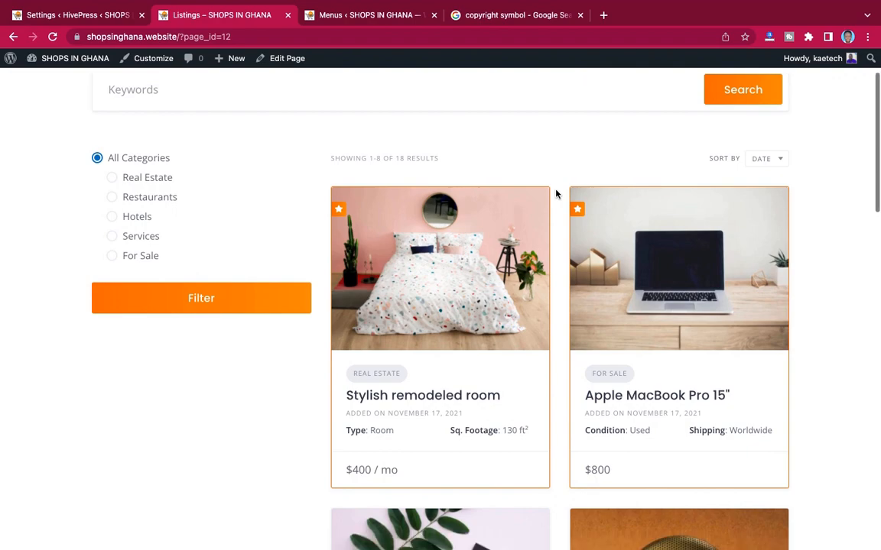
pyautogui.scroll(-10, 555, 195)
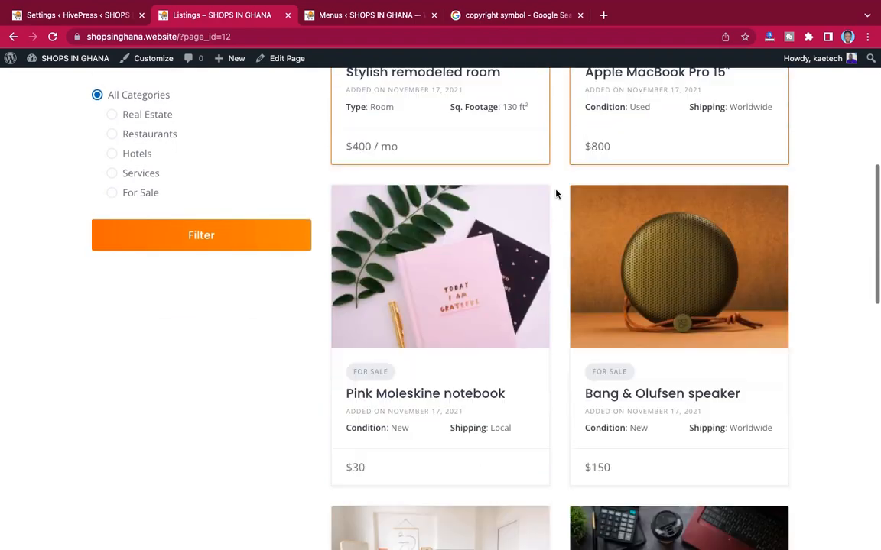
pyautogui.scroll(-5, 556, 194)
pyautogui.scroll(7, 556, 194)
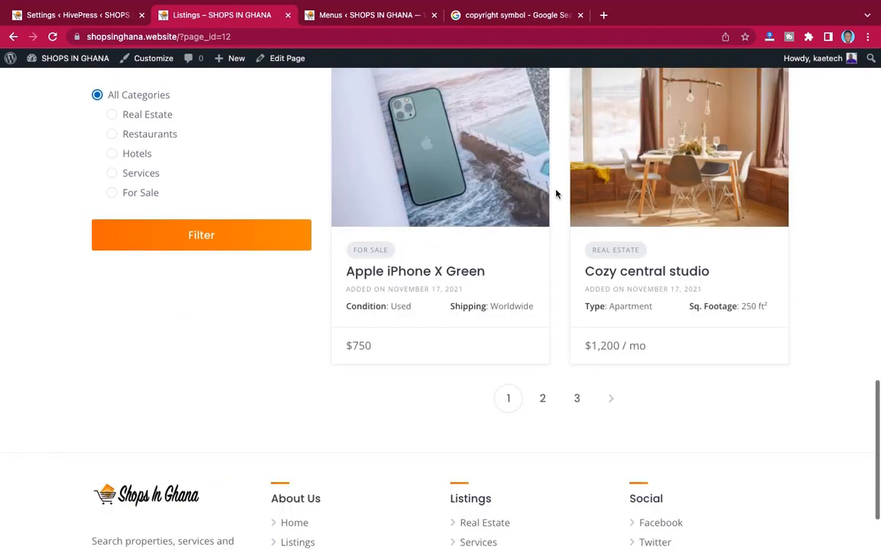
pyautogui.scroll(10, 556, 194)
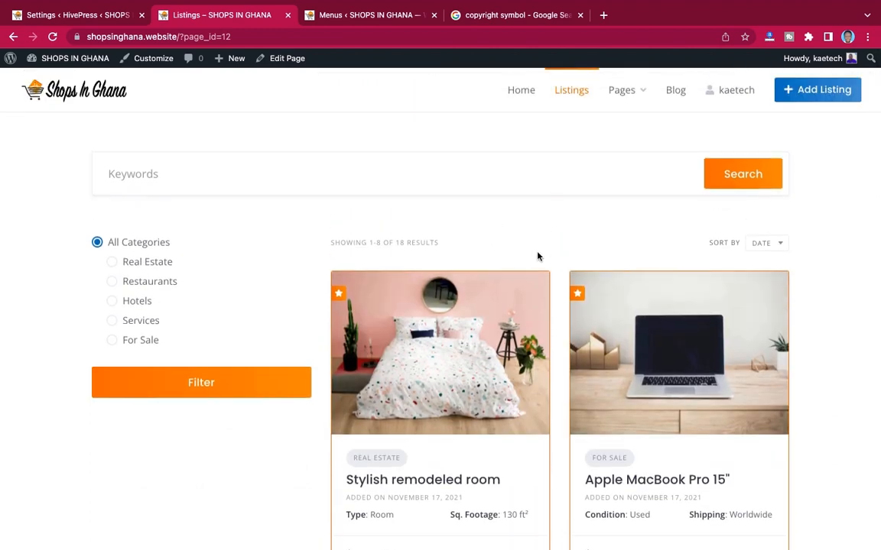
# Compare the starred featured listings with the regular listings on the live Listings page.
pyautogui.scroll(-4, 388, 262)
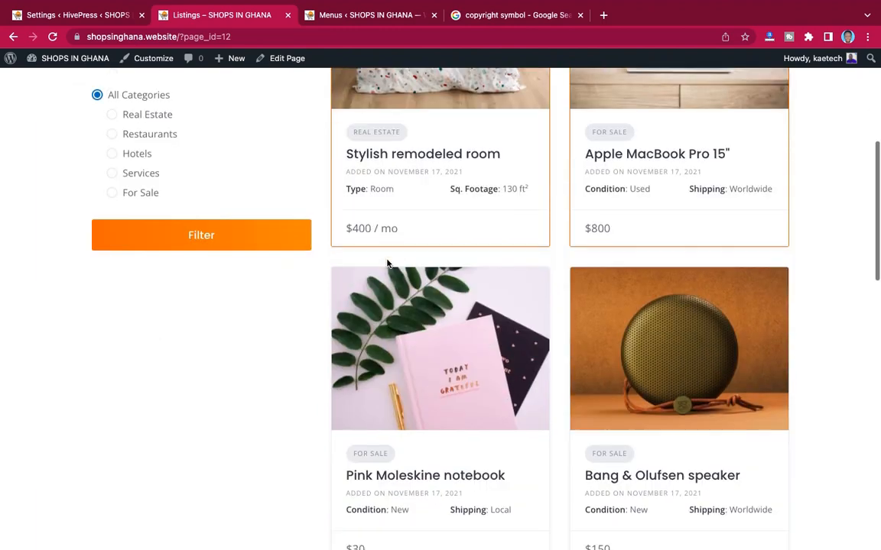
pyautogui.scroll(2, 387, 263)
pyautogui.scroll(-5, 388, 263)
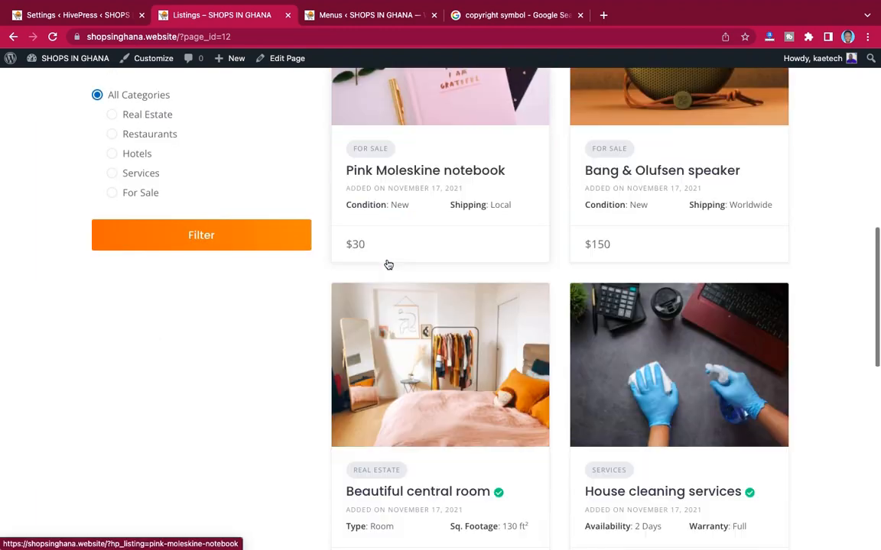
pyautogui.scroll(-6, 388, 264)
pyautogui.scroll(1, 388, 264)
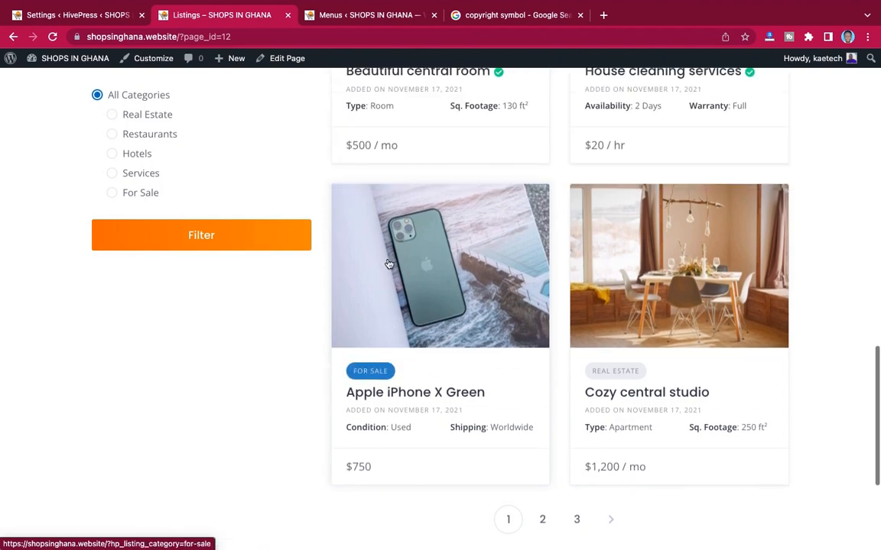
pyautogui.scroll(10, 388, 264)
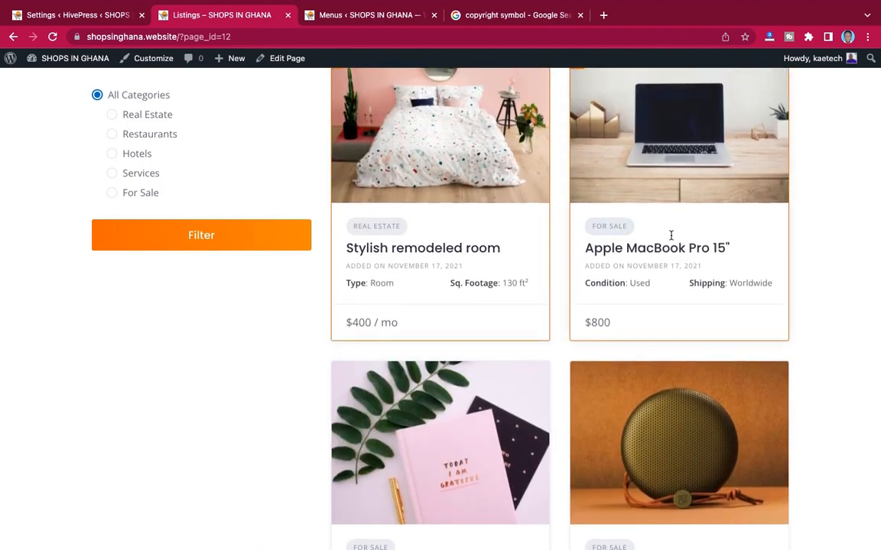
pyautogui.scroll(-2, 562, 281)
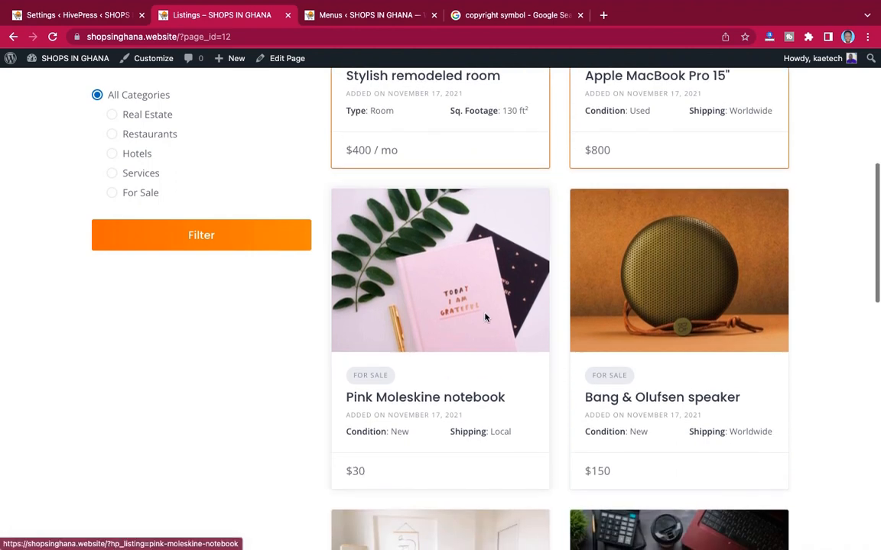
pyautogui.scroll(1, 508, 290)
pyautogui.scroll(1, 510, 291)
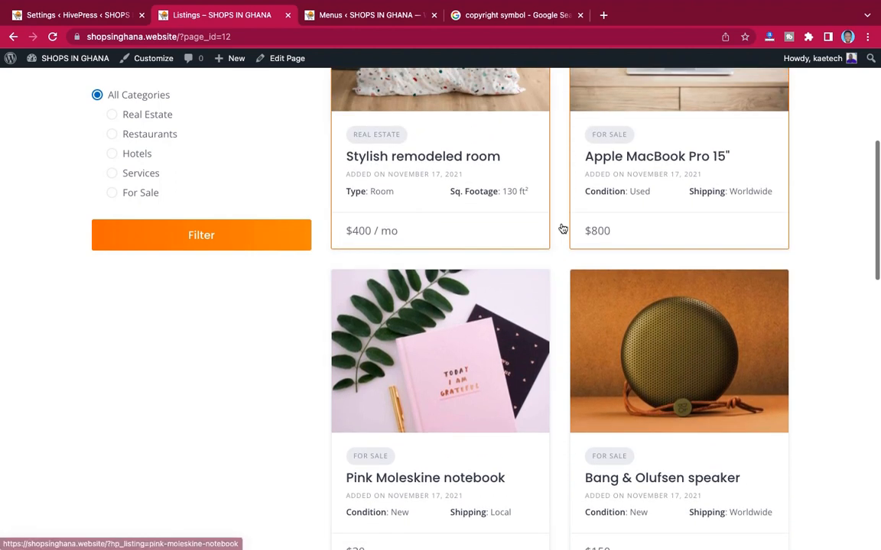
# Check the featured and related listings per page settings in HivePress, then examine the Related Listings section of the live Pink Moleskine notebook listing.
pyautogui.click(84, 16)
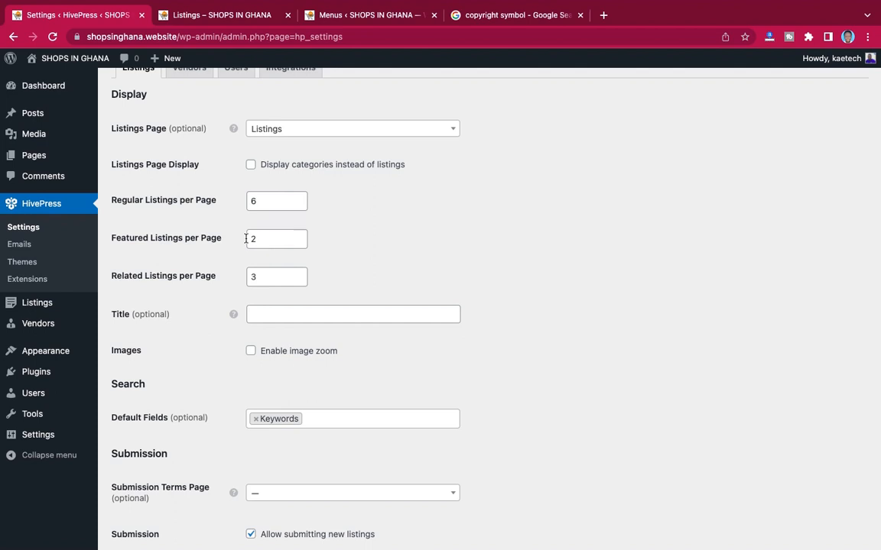
pyautogui.scroll(-2, 171, 315)
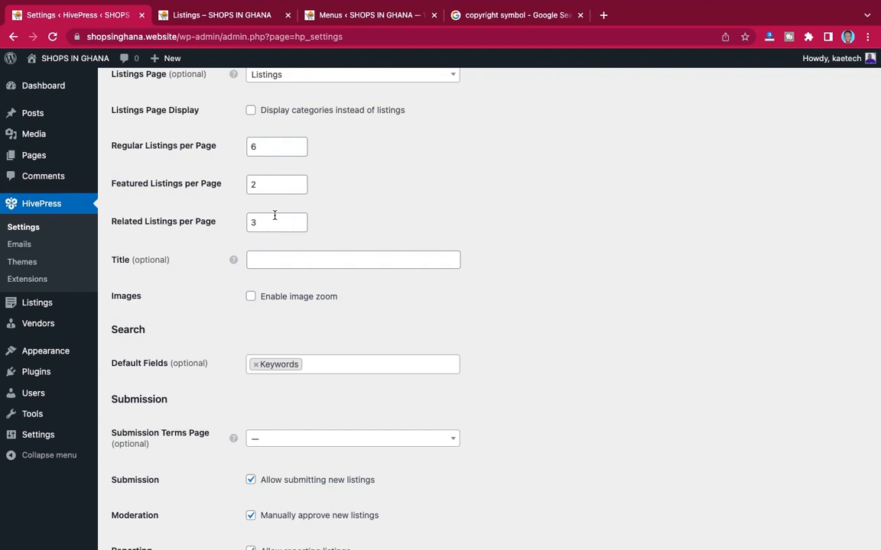
pyautogui.click(221, 15)
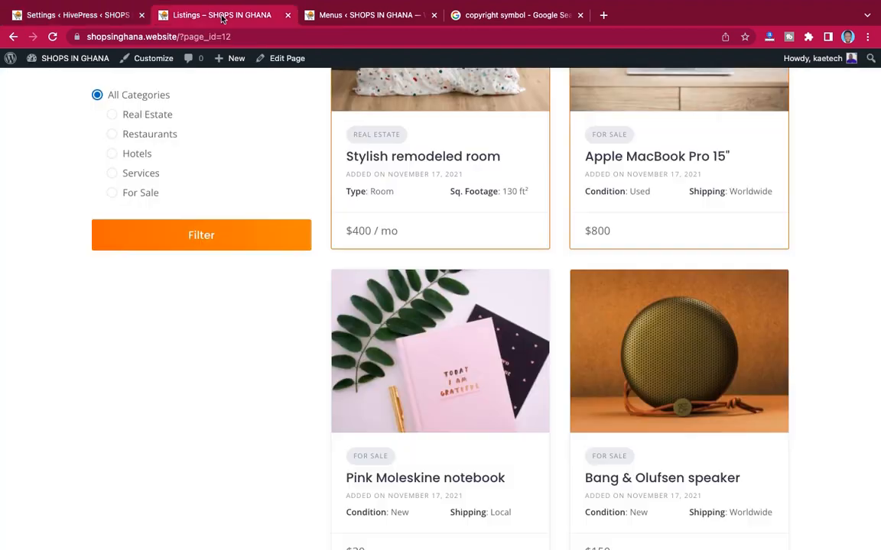
pyautogui.scroll(-3, 426, 236)
pyautogui.scroll(-1, 427, 236)
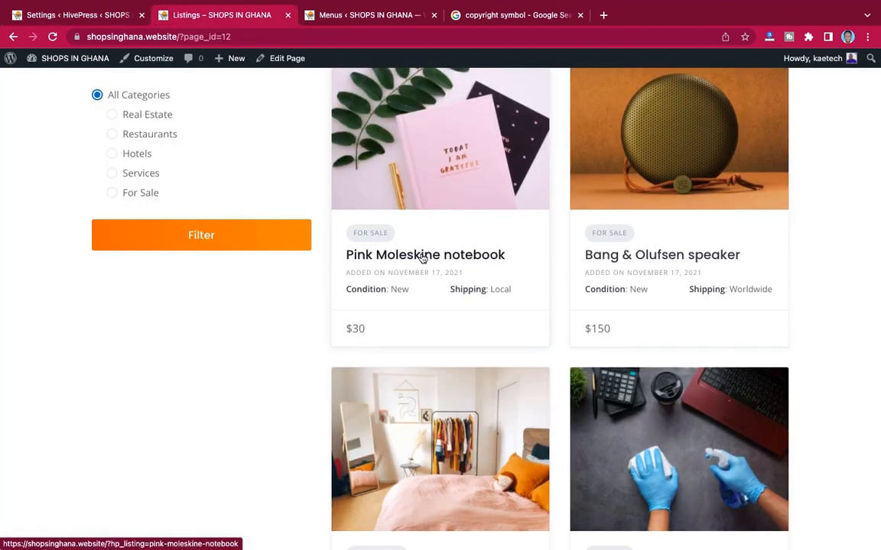
pyautogui.click(419, 258)
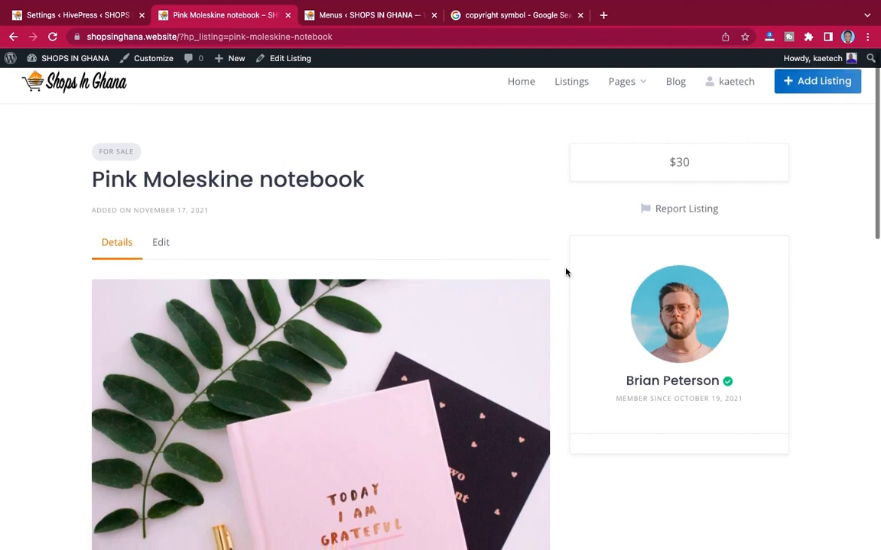
pyautogui.scroll(-3, 566, 273)
pyautogui.scroll(-10, 566, 272)
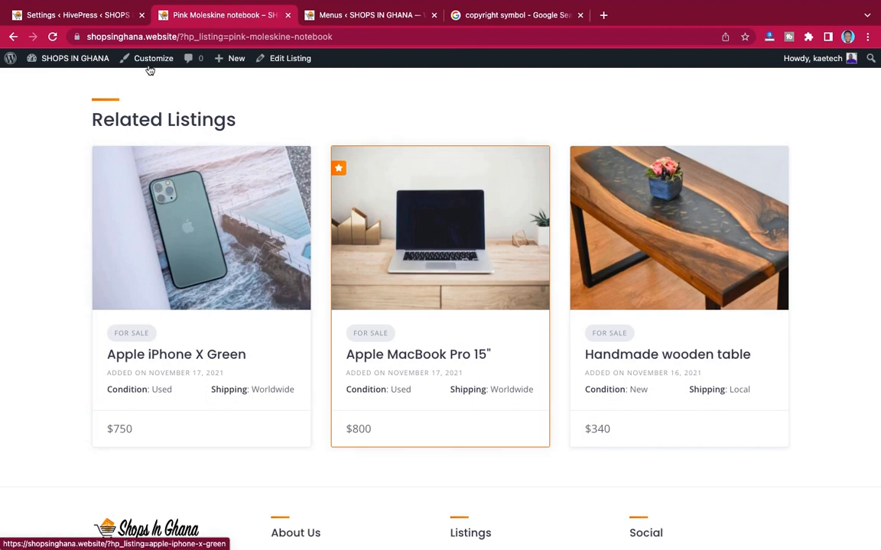
# Review the title, image zoom and default search field settings in HivePress, comparing them with the search bar on the live Home page.
pyautogui.click(93, 14)
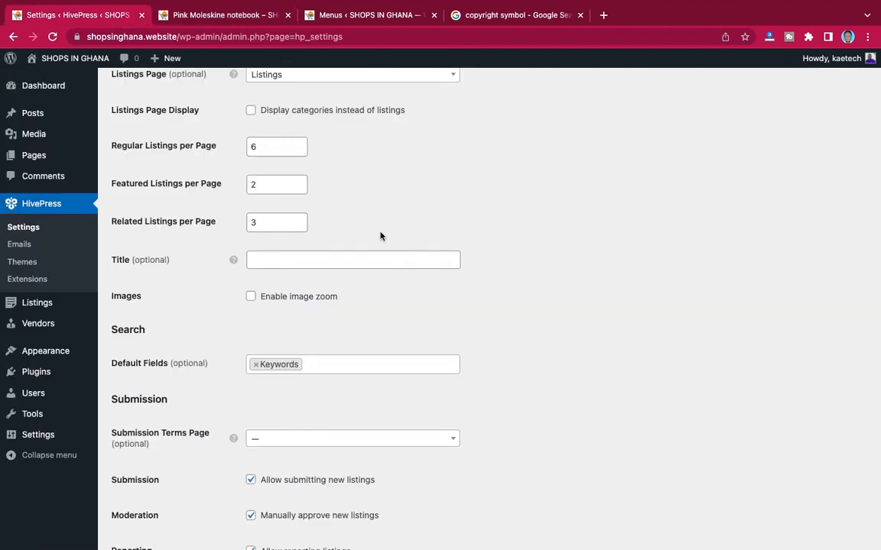
pyautogui.scroll(-2, 378, 256)
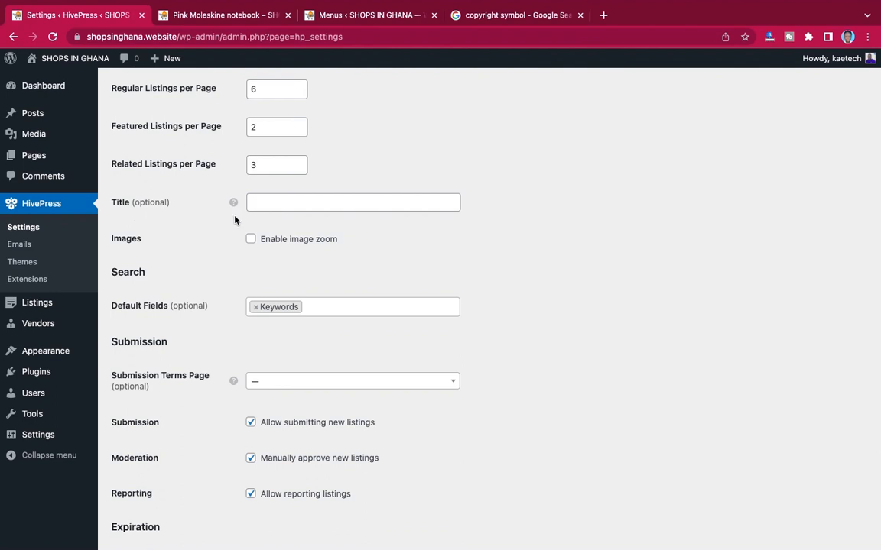
pyautogui.moveTo(233, 203)
pyautogui.scroll(-2, 353, 257)
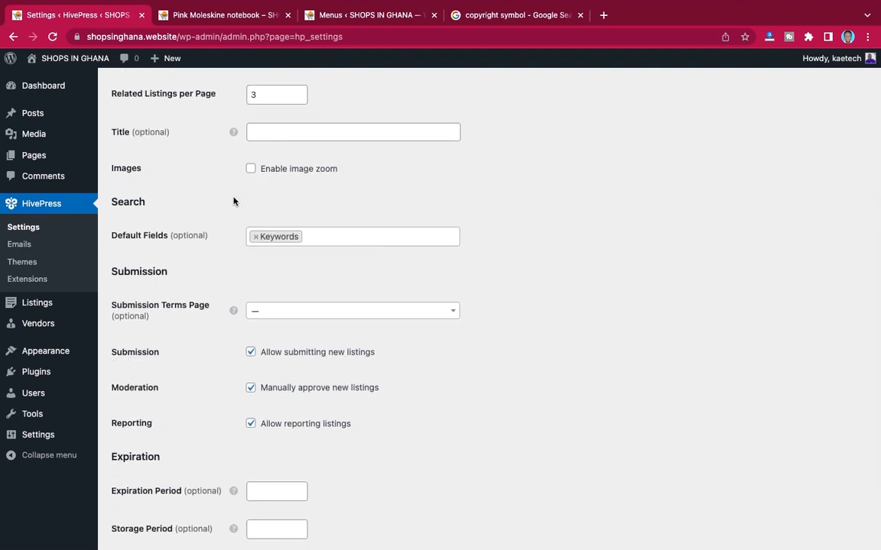
pyautogui.scroll(-2, 206, 229)
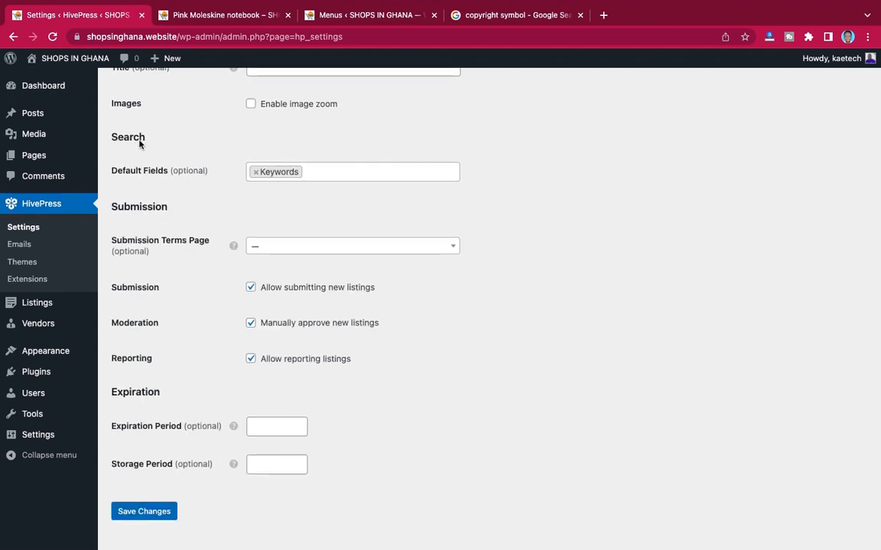
pyautogui.click(213, 19)
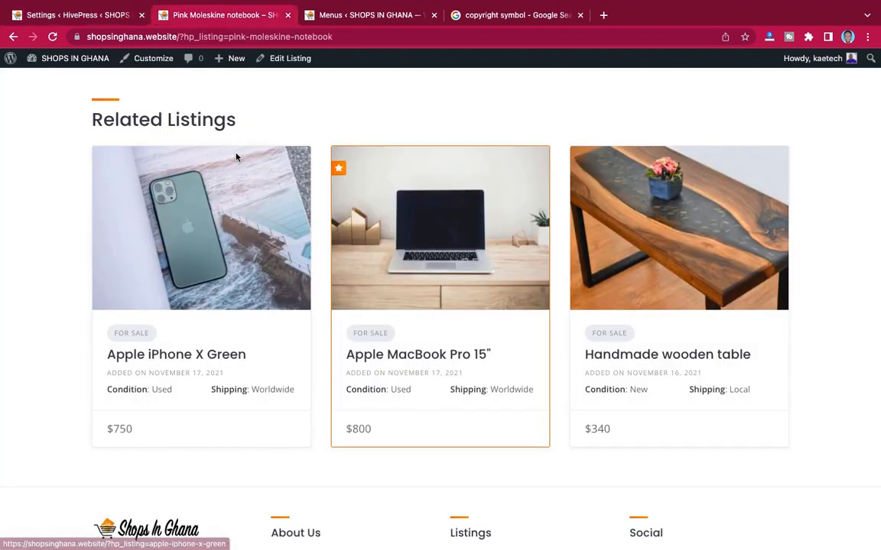
pyautogui.scroll(15, 236, 158)
pyautogui.click(523, 90)
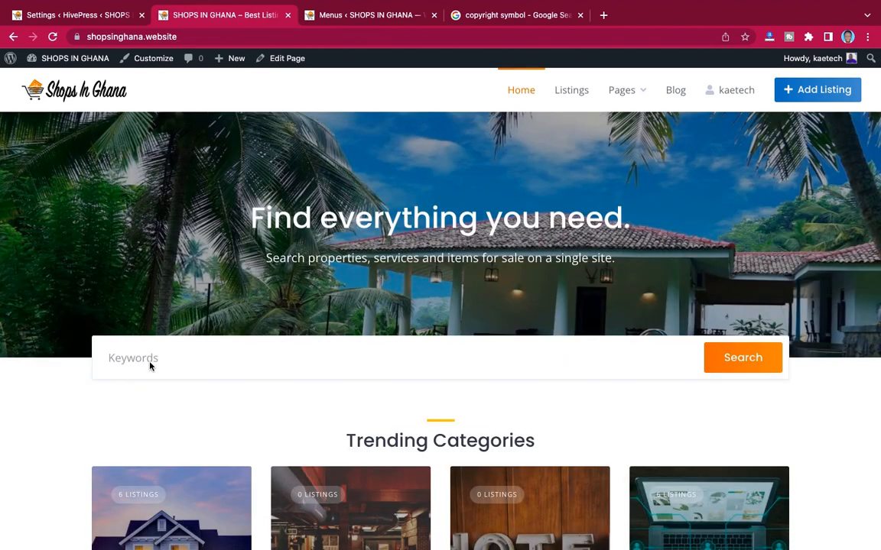
pyautogui.click(78, 17)
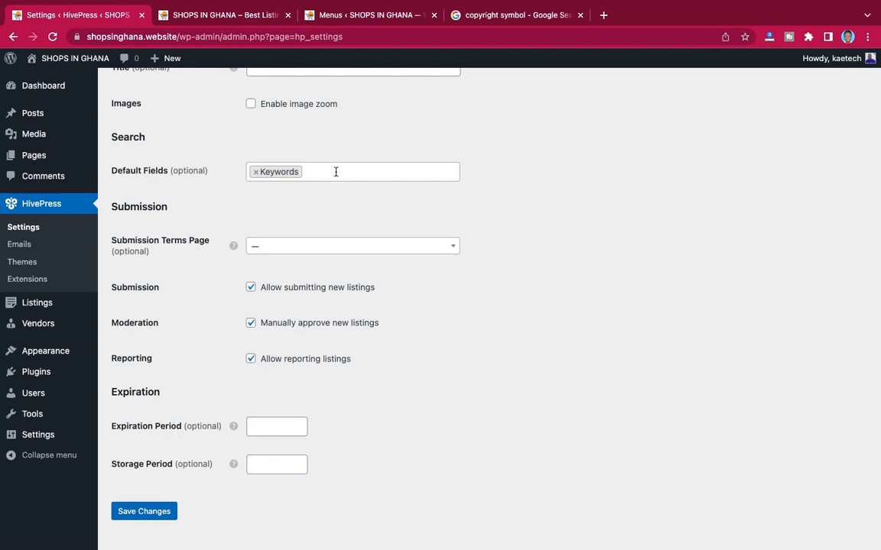
pyautogui.click(221, 17)
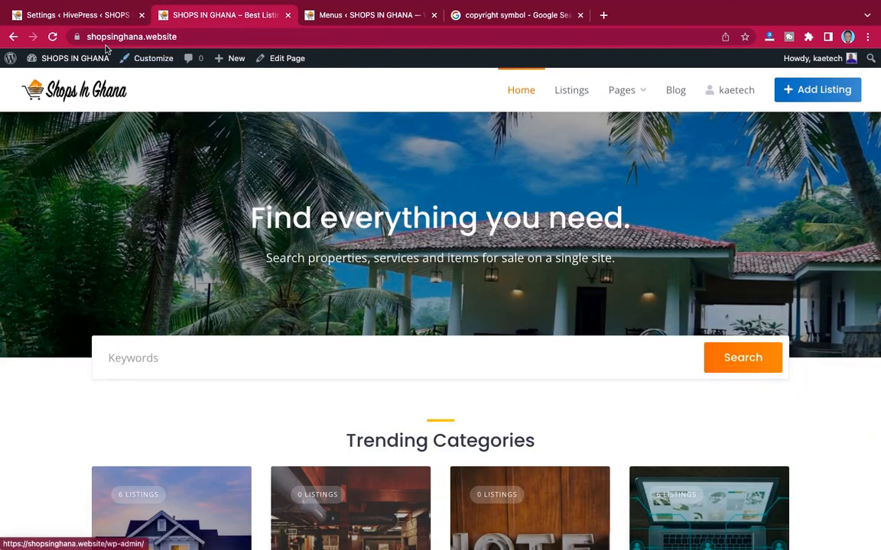
# Add Categories to the default search fields in the HivePress Listings settings and save the changes.
pyautogui.click(77, 15)
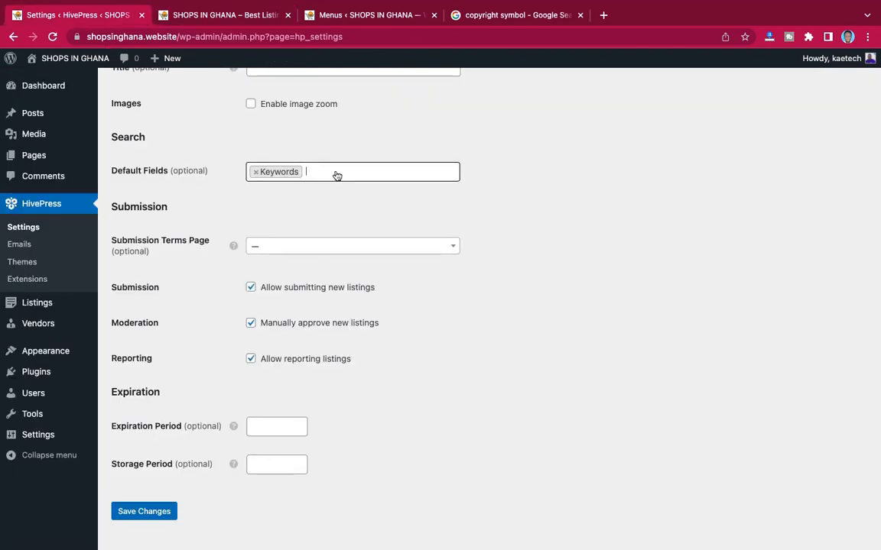
pyautogui.click(334, 173)
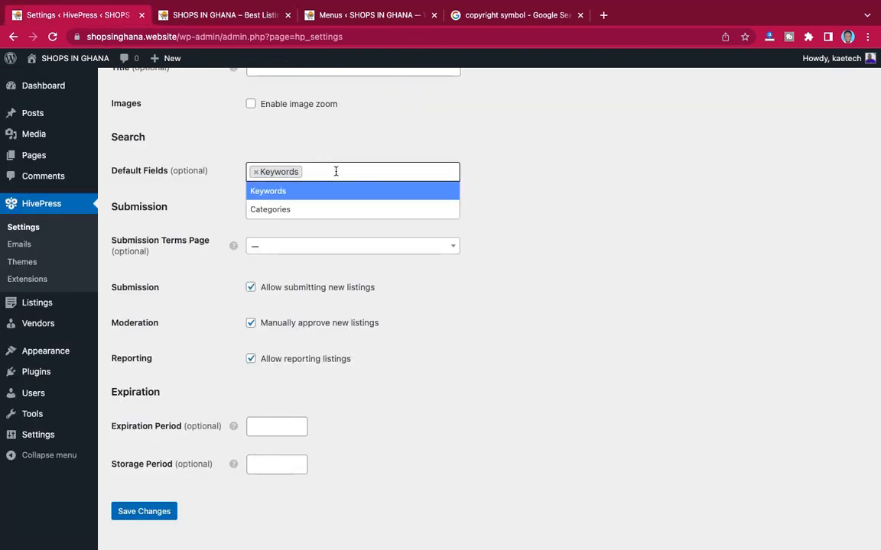
pyautogui.click(281, 211)
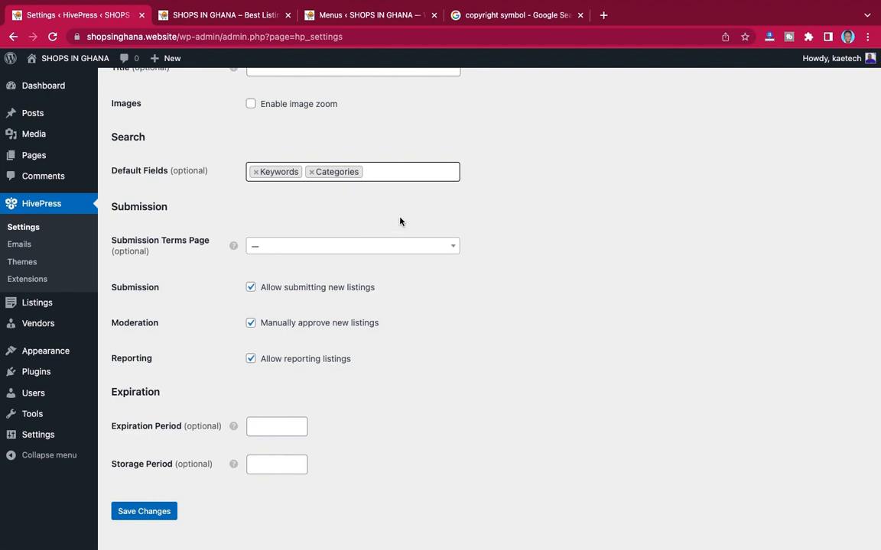
pyautogui.scroll(-1, 228, 187)
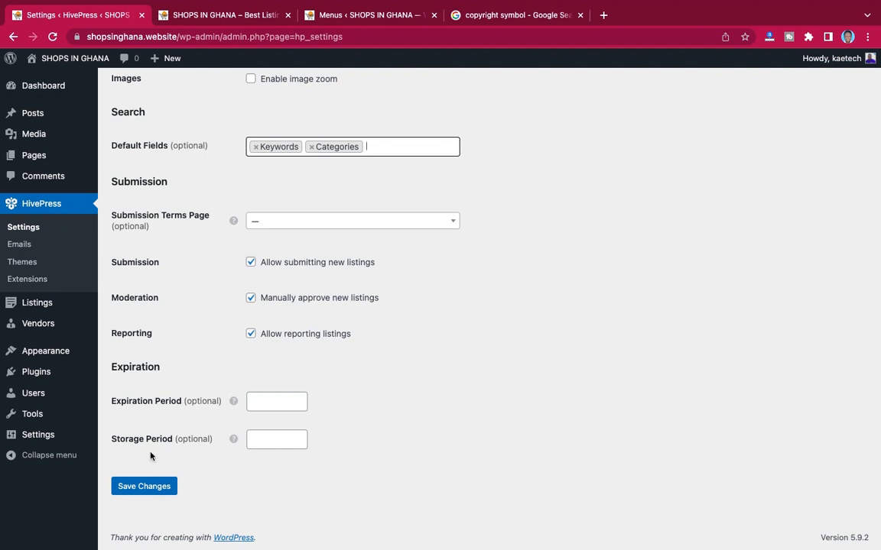
pyautogui.click(139, 489)
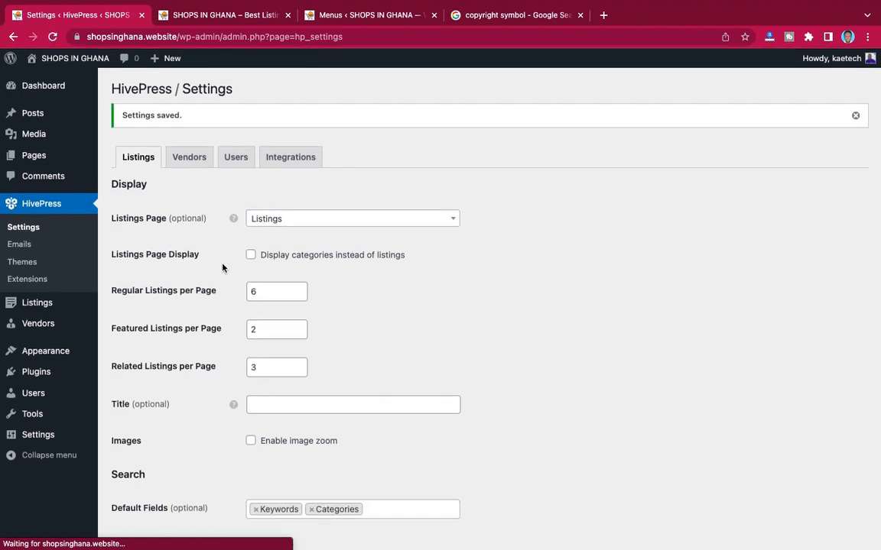
# Review the HivePress Vendors settings against the live site's Pages submenu, then allow direct vendor registration and save the changes.
pyautogui.click(192, 160)
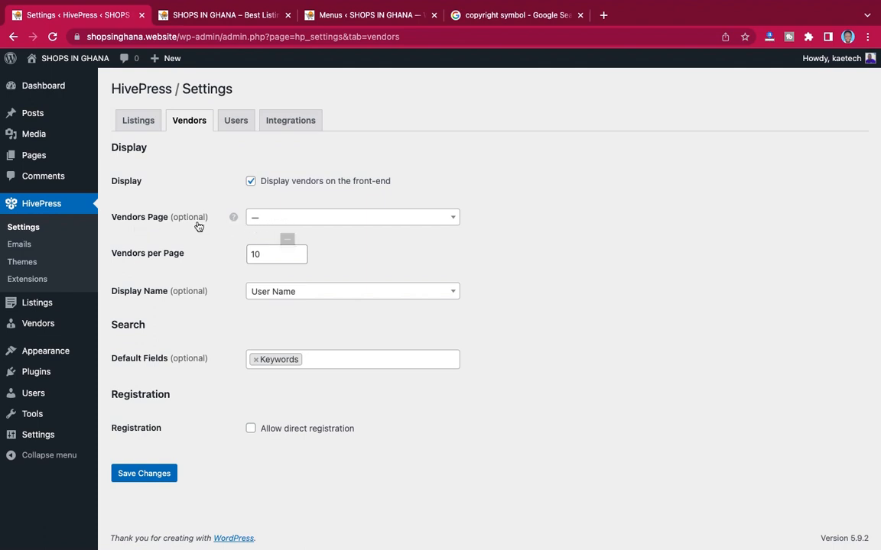
pyautogui.click(235, 19)
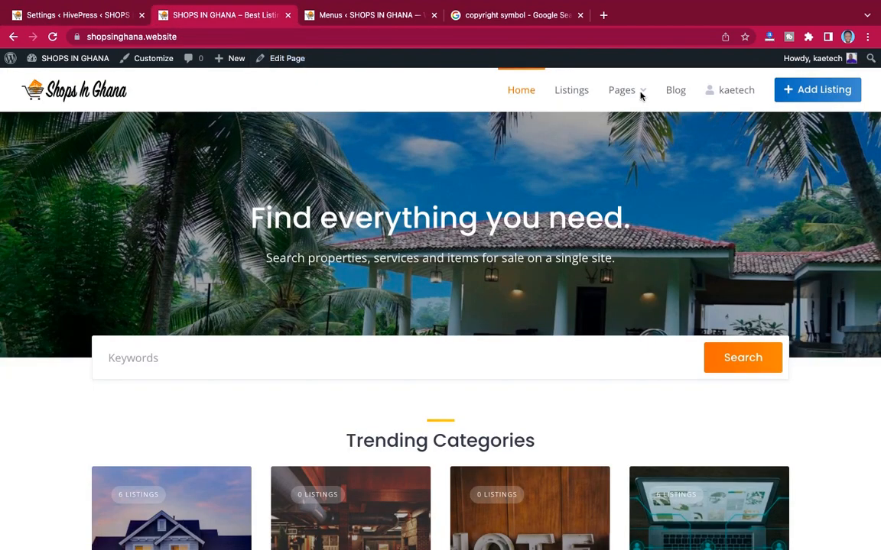
pyautogui.moveTo(639, 91)
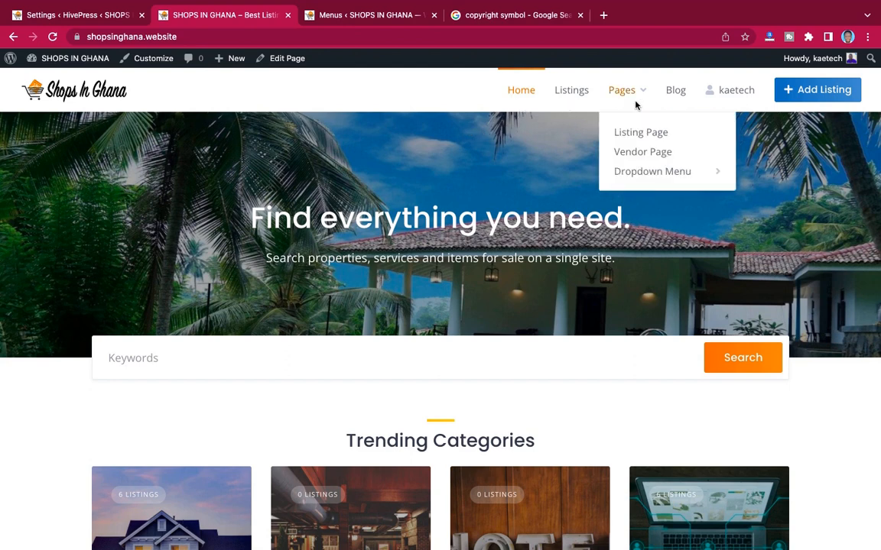
pyautogui.click(100, 19)
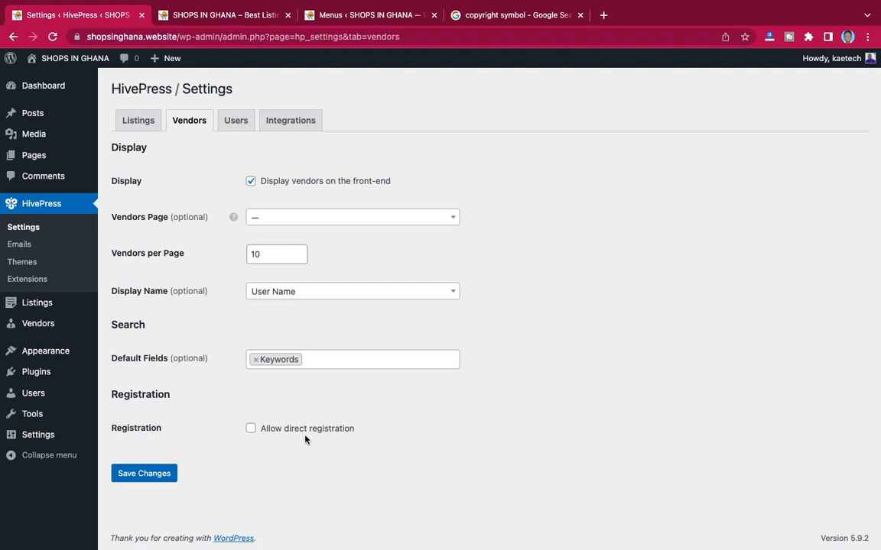
pyautogui.click(250, 430)
pyautogui.click(150, 477)
pyautogui.click(150, 478)
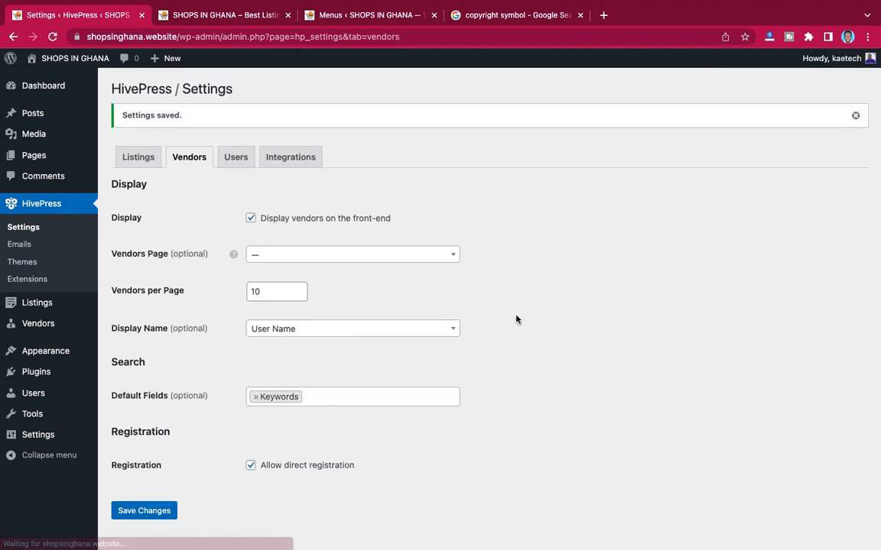
# In the HivePress Users settings, require email address verification, disable generating usernames from the email address, and save the changes.
pyautogui.click(239, 160)
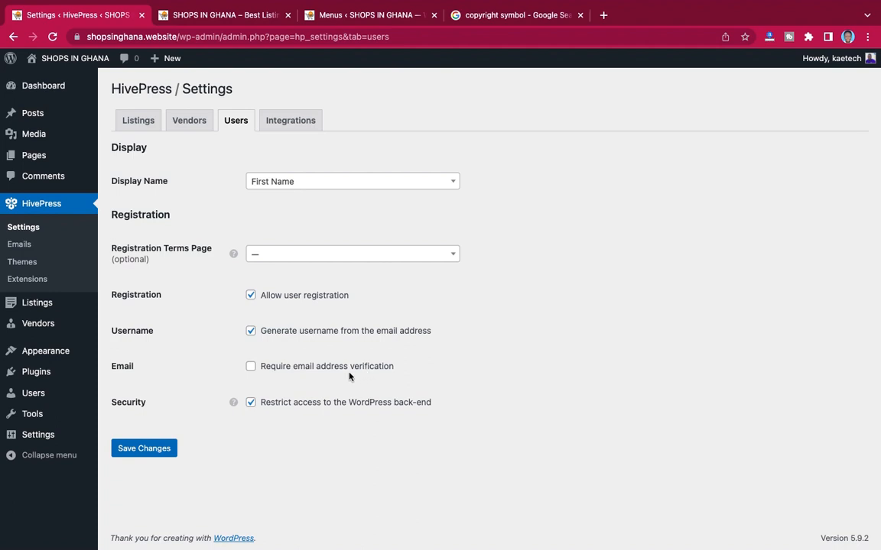
pyautogui.click(251, 367)
pyautogui.click(253, 333)
pyautogui.click(144, 450)
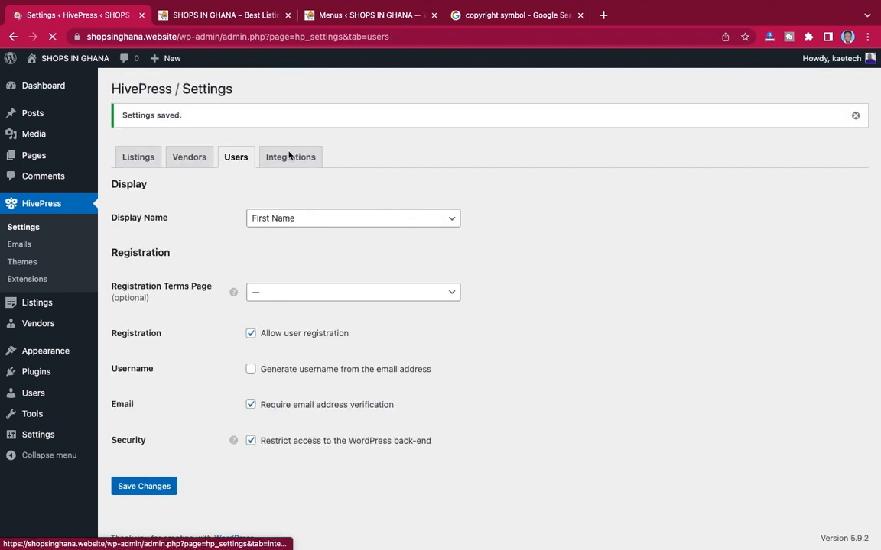
# View the reCAPTCHA integration settings, then reload the live Home page and check its search bar for the category field.
pyautogui.click(295, 157)
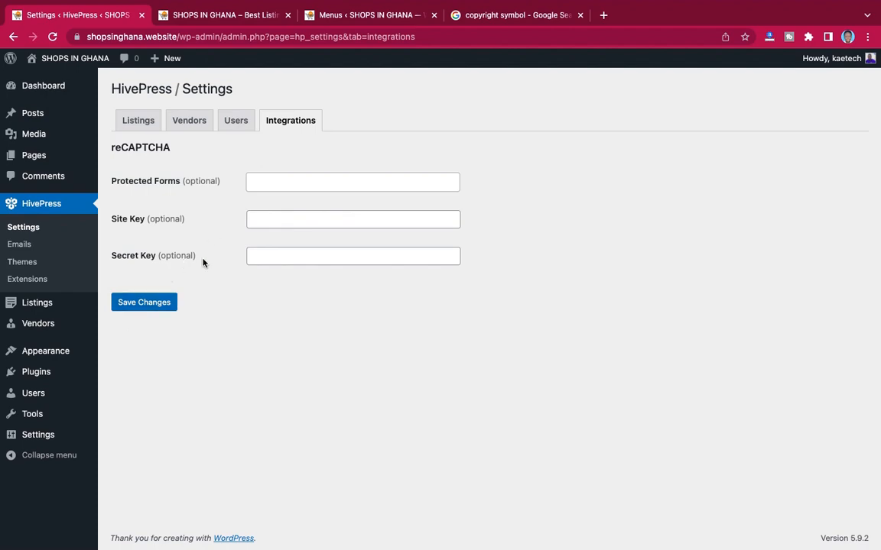
pyautogui.click(215, 14)
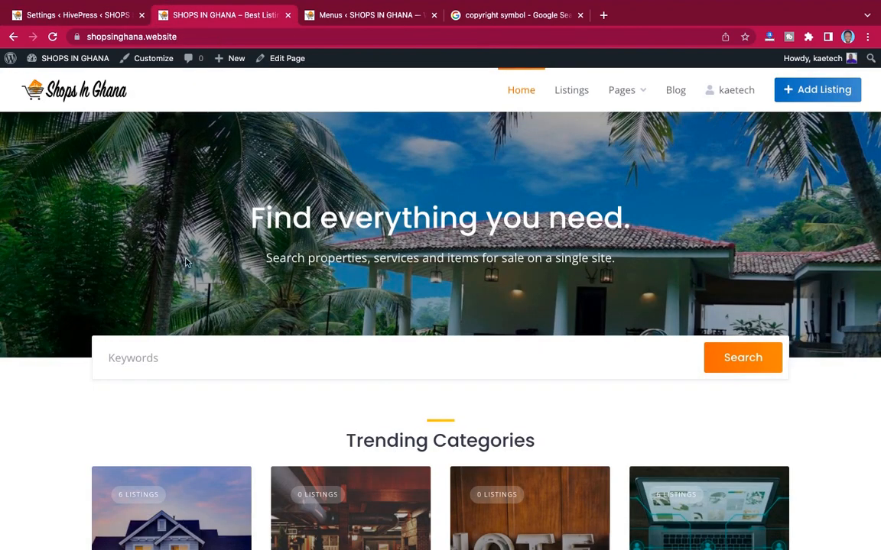
pyautogui.press('super+r')
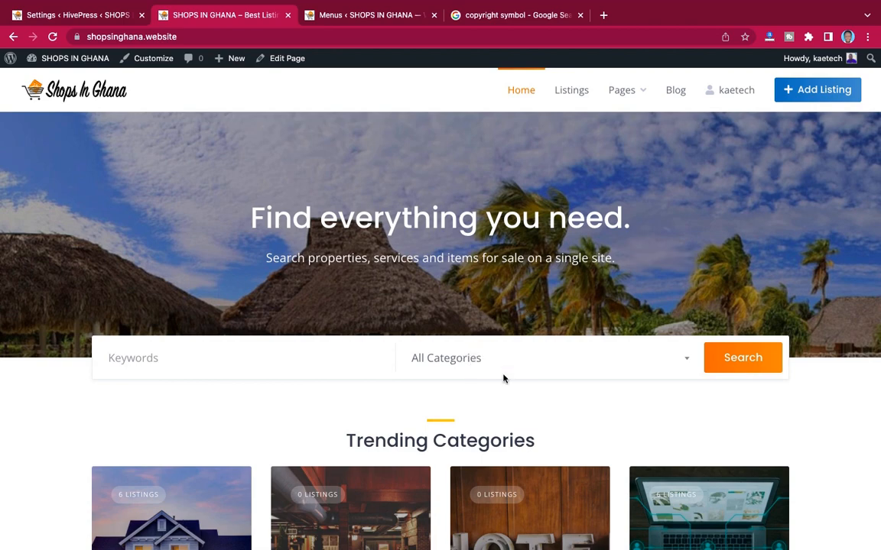
pyautogui.click(102, 17)
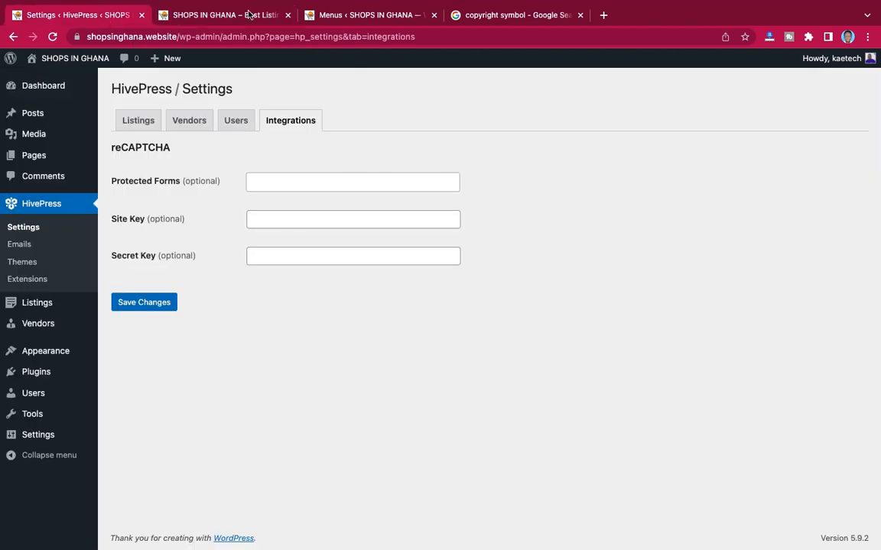
# Load the Header menu for editing in the WordPress menu editor.
pyautogui.click(333, 17)
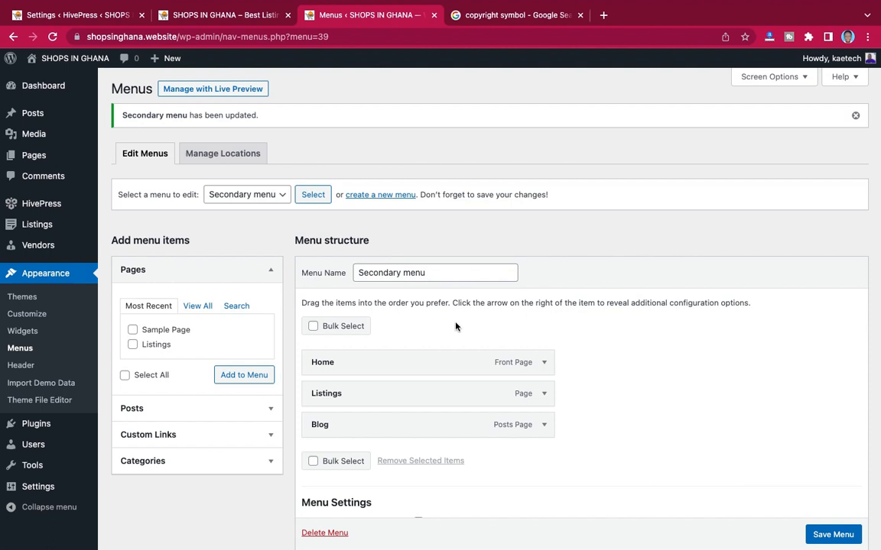
pyautogui.click(255, 196)
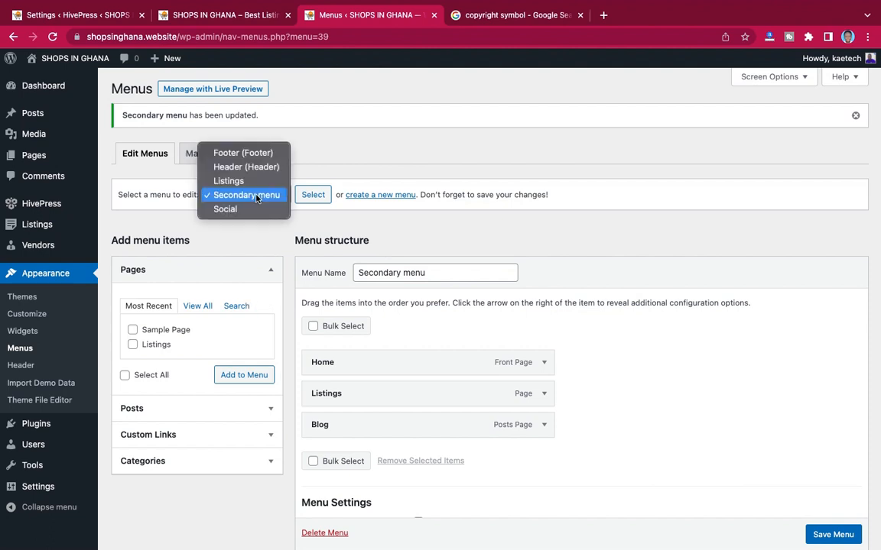
pyautogui.press('Escape')
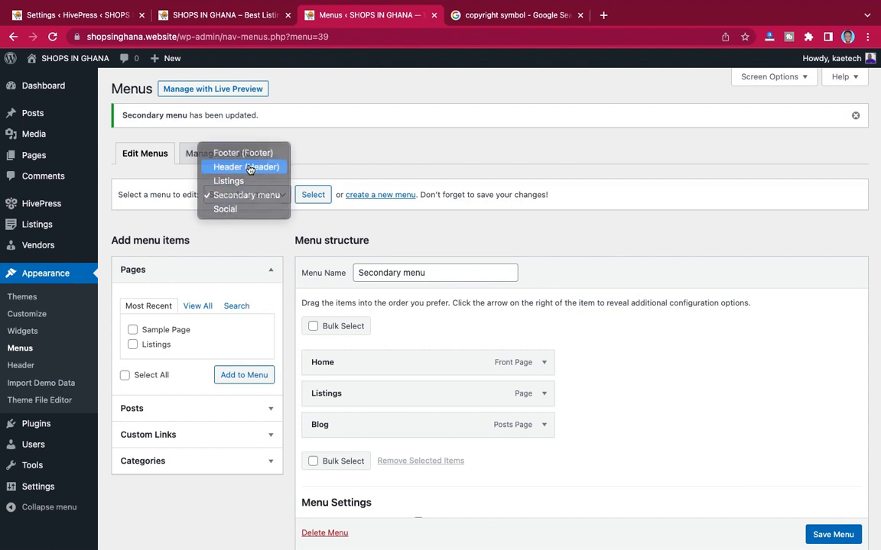
pyautogui.click(310, 199)
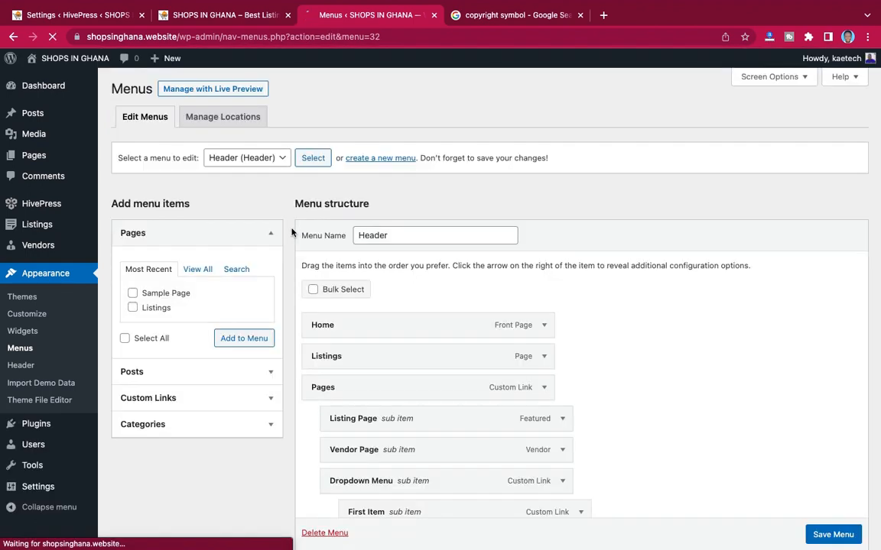
pyautogui.scroll(-3, 609, 313)
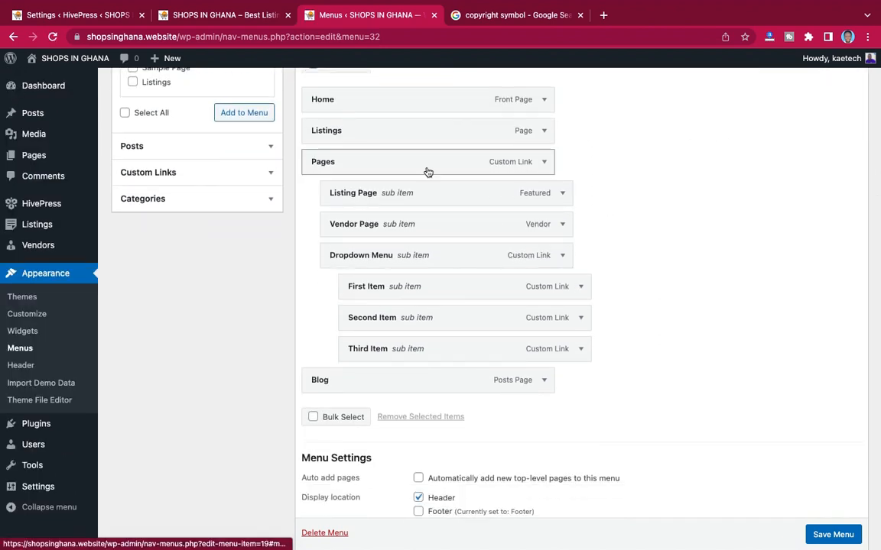
# Remove the Pages, Dropdown Menu and First Item entries from the Header menu structure.
pyautogui.click(544, 163)
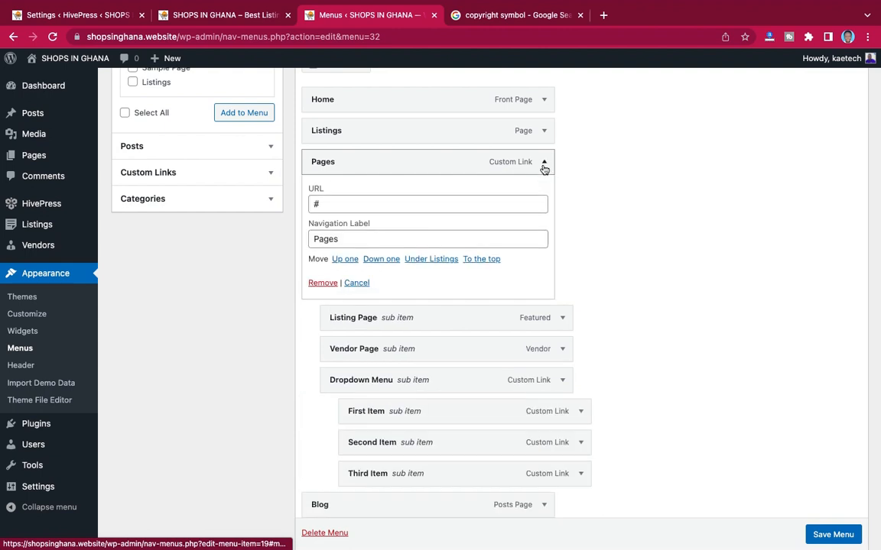
pyautogui.click(324, 282)
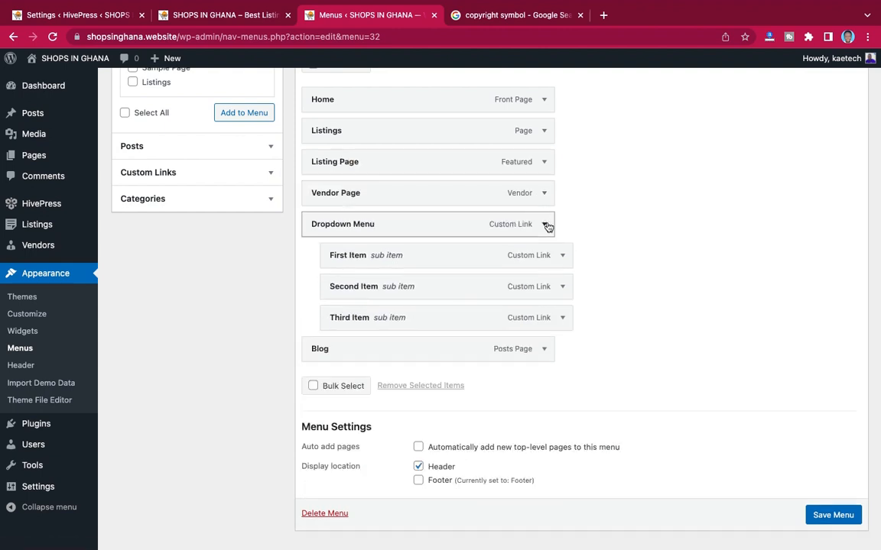
pyautogui.click(546, 225)
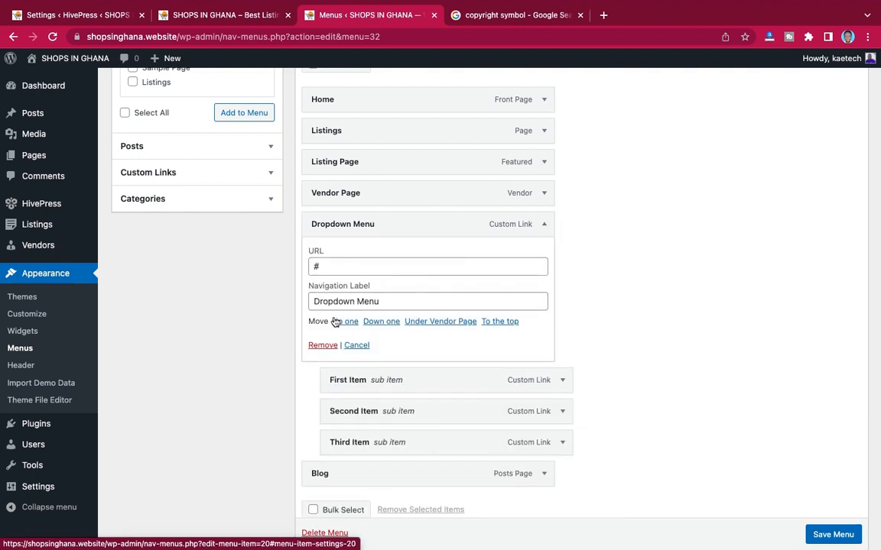
pyautogui.click(317, 345)
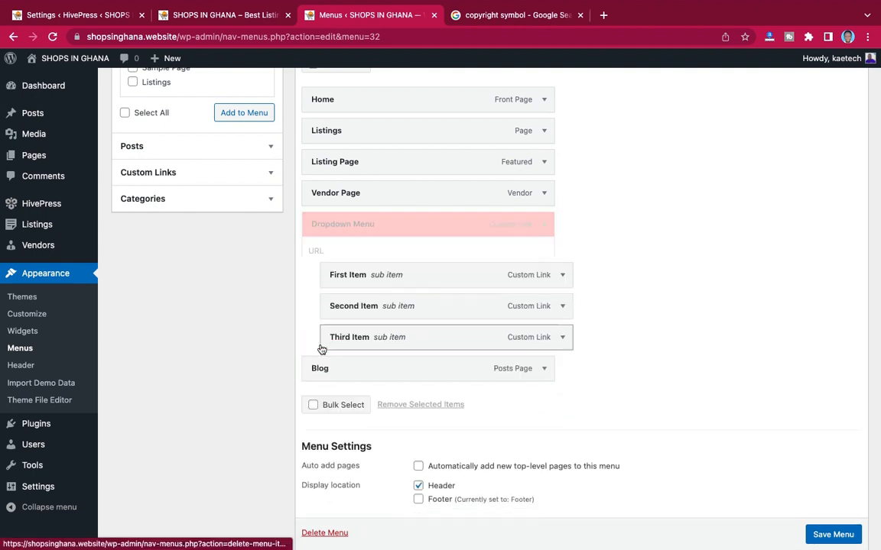
pyautogui.click(542, 225)
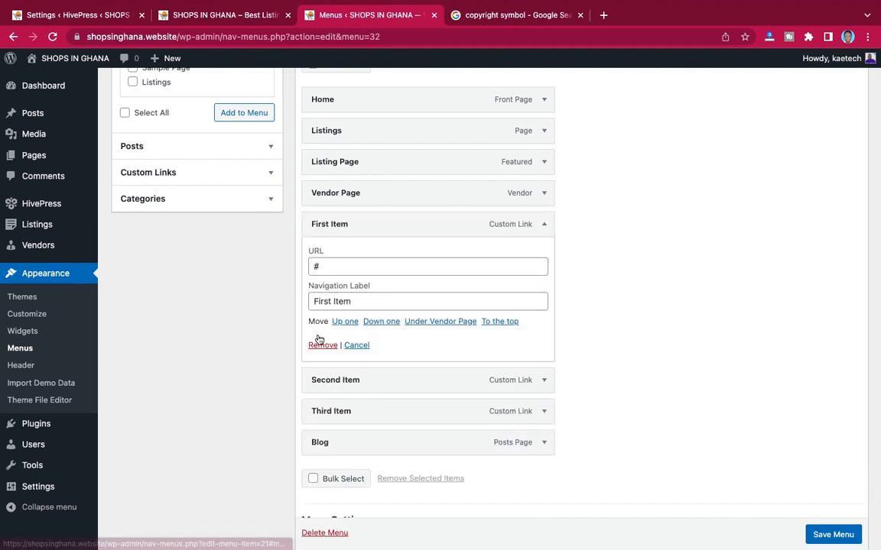
pyautogui.click(322, 345)
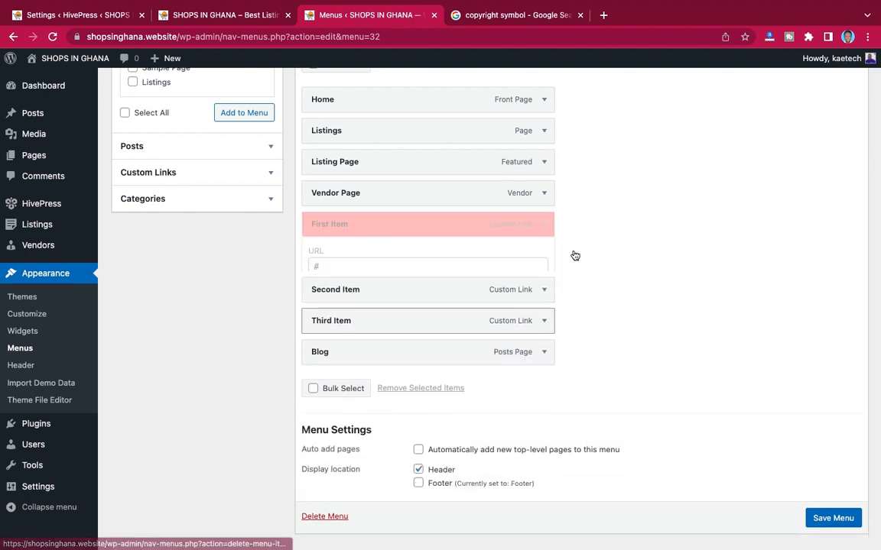
# Remove the Second Item, Third Item, Vendor Page and Listing Page entries from the Header menu and save the menu.
pyautogui.click(544, 255)
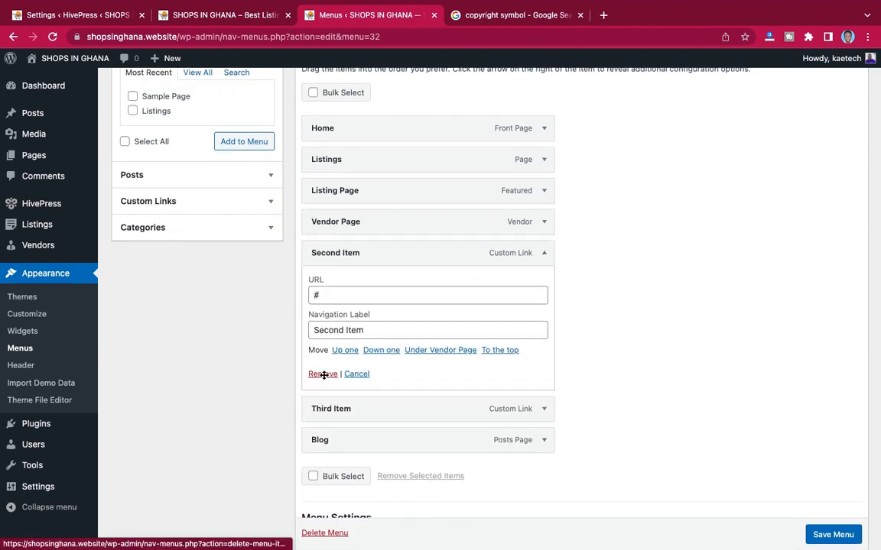
pyautogui.click(322, 373)
pyautogui.click(544, 285)
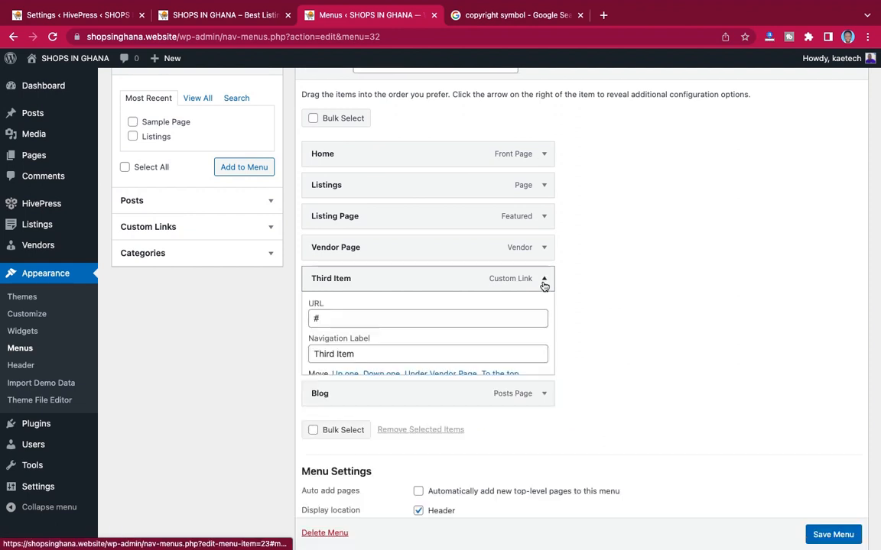
pyautogui.click(321, 402)
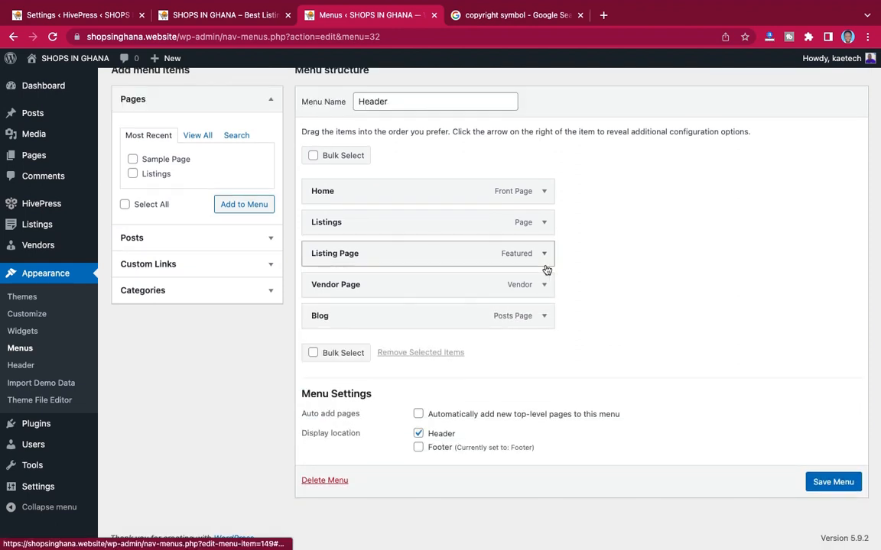
pyautogui.click(545, 285)
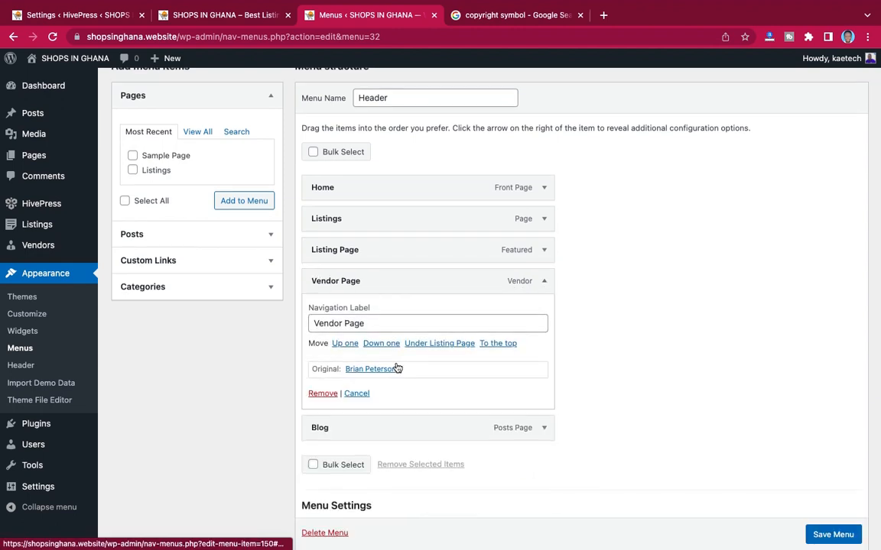
pyautogui.click(322, 393)
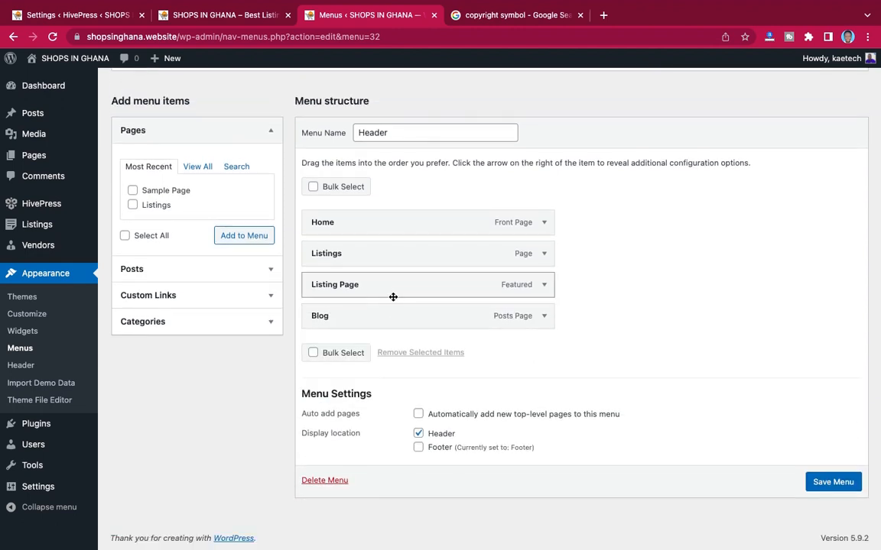
pyautogui.click(547, 288)
pyautogui.click(320, 395)
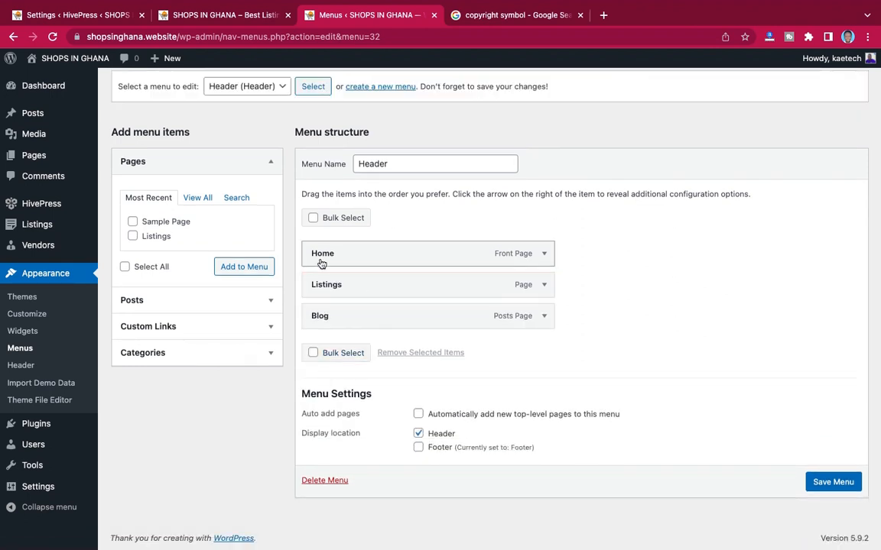
pyautogui.click(832, 483)
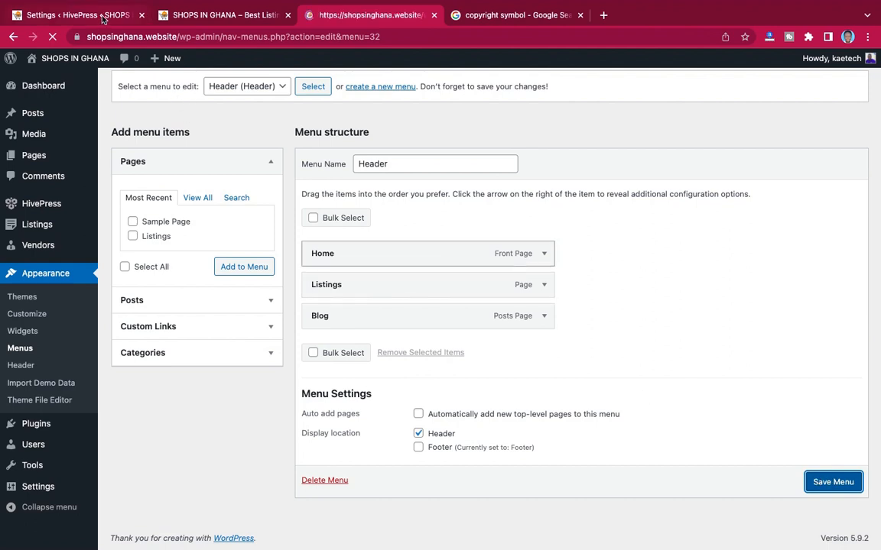
# Create a new WordPress page titled Vendors and publish it.
pyautogui.click(103, 21)
pyautogui.moveTo(39, 155)
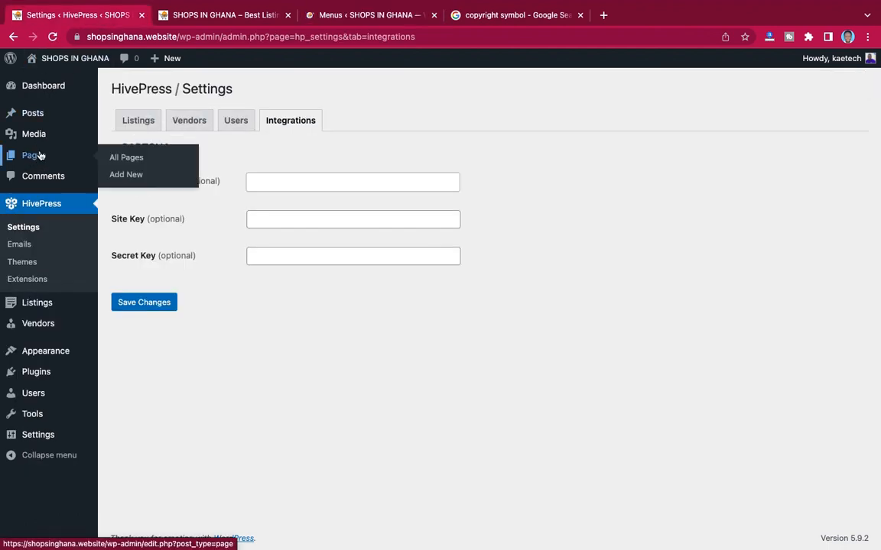
pyautogui.click(124, 175)
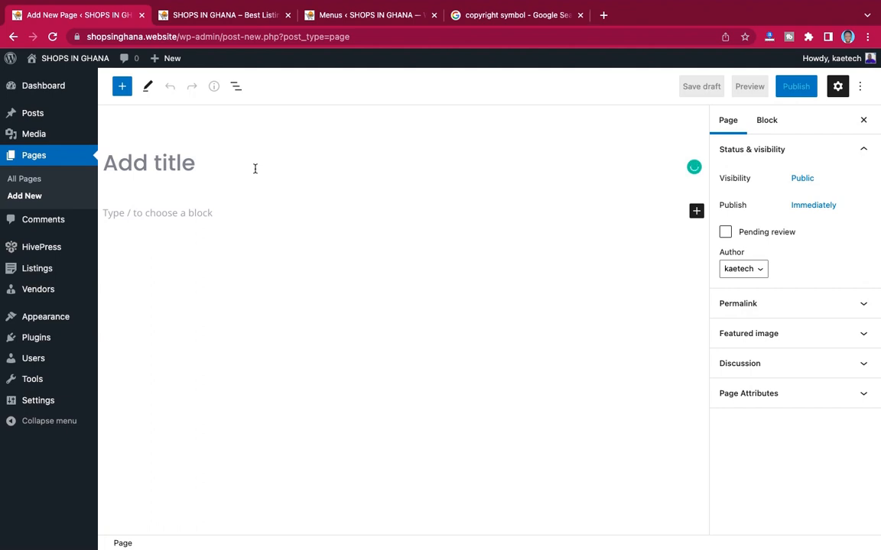
pyautogui.click(255, 168)
pyautogui.write('Vendor')
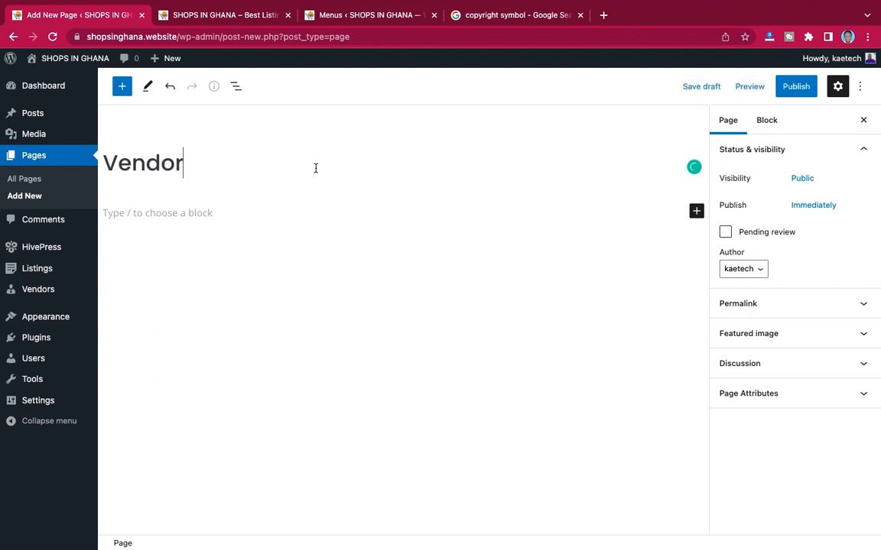
pyautogui.write('s')
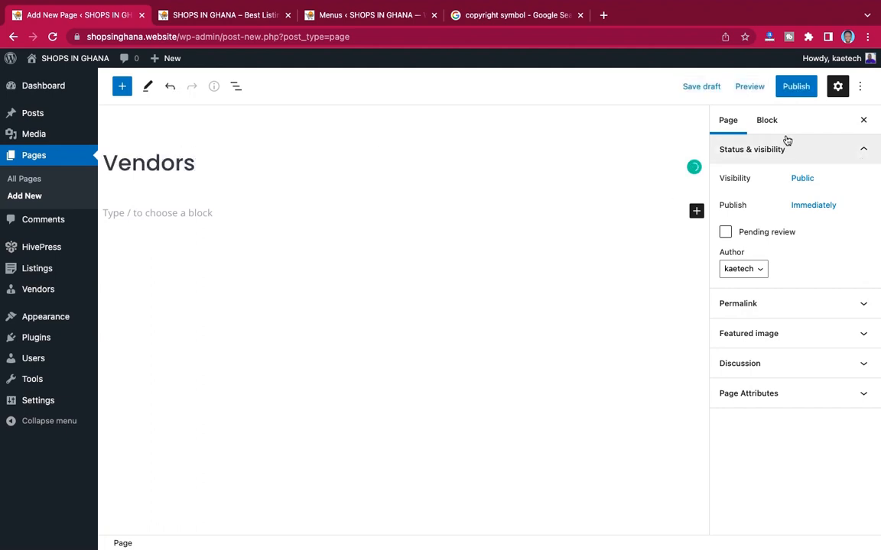
pyautogui.click(796, 86)
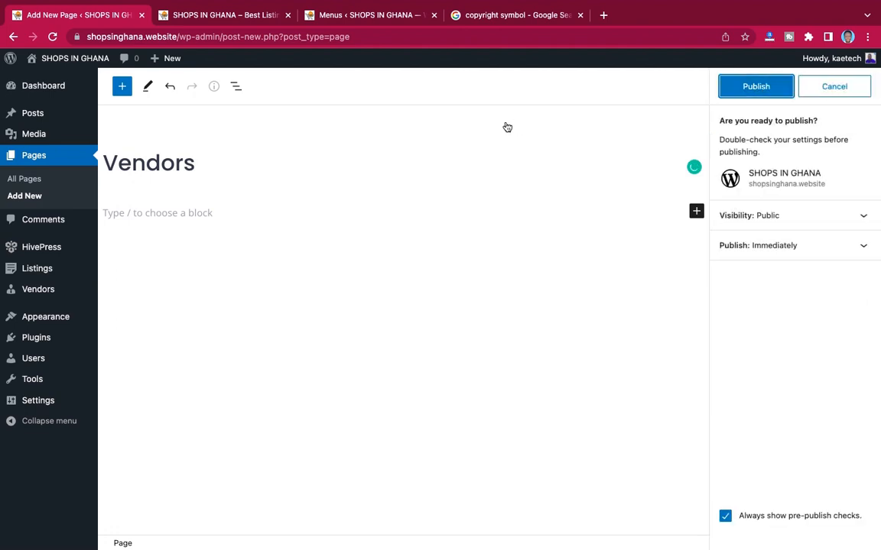
pyautogui.click(756, 87)
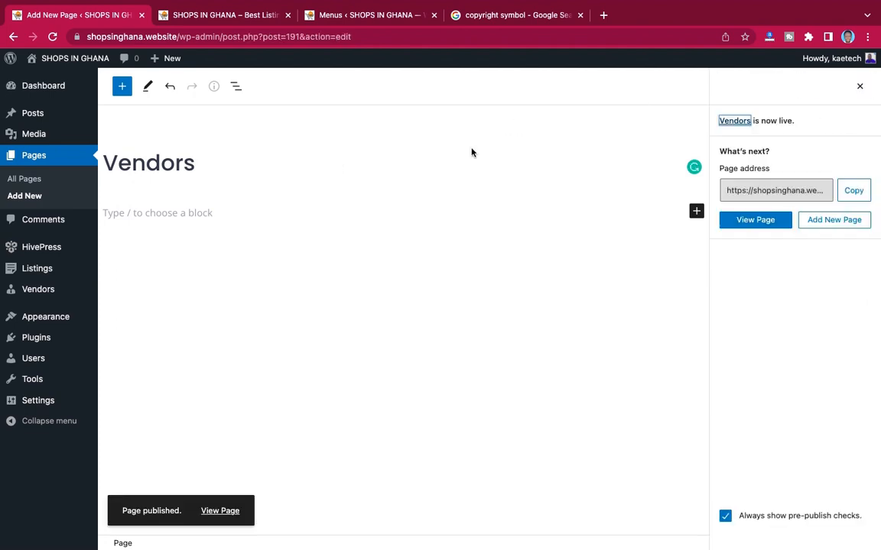
# Add the Vendors page to the Header menu, place it between Listings and Blog, and save the menu.
pyautogui.click(218, 22)
pyautogui.click(347, 23)
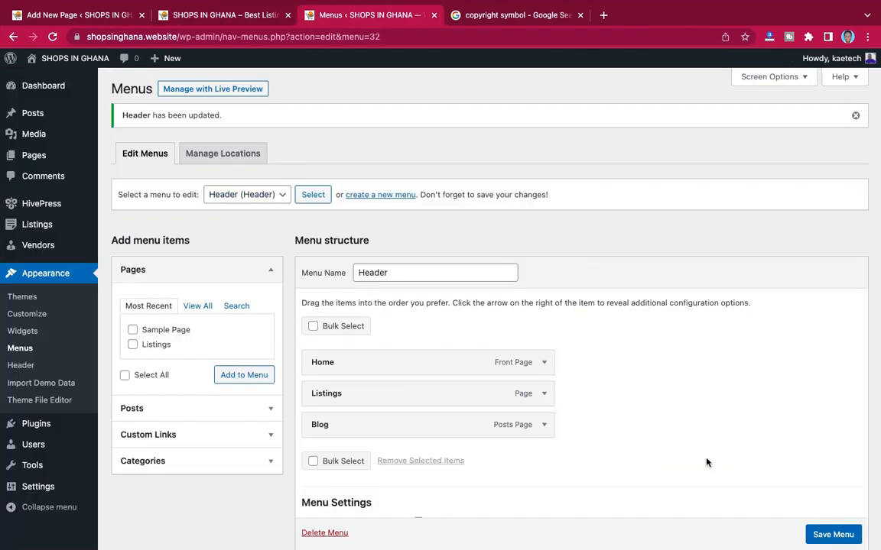
pyautogui.scroll(-1, 810, 548)
pyautogui.click(838, 534)
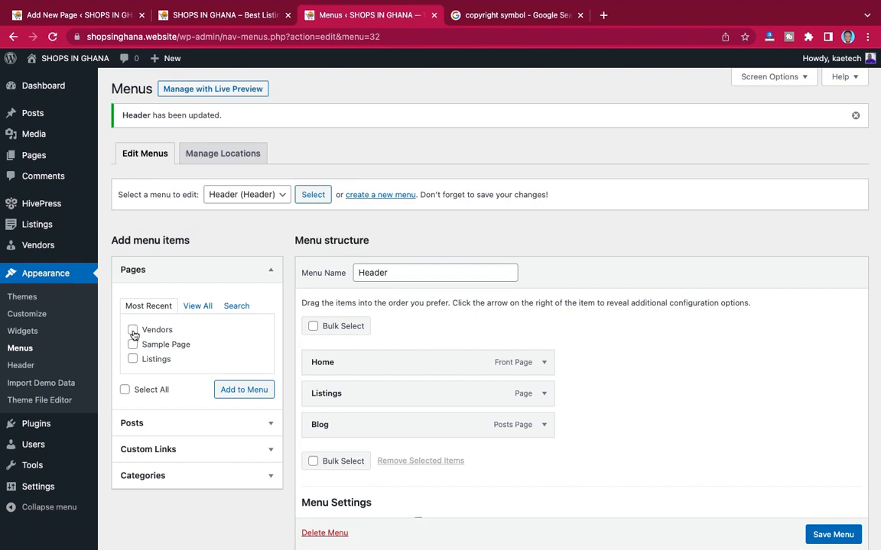
pyautogui.click(133, 330)
pyautogui.click(243, 389)
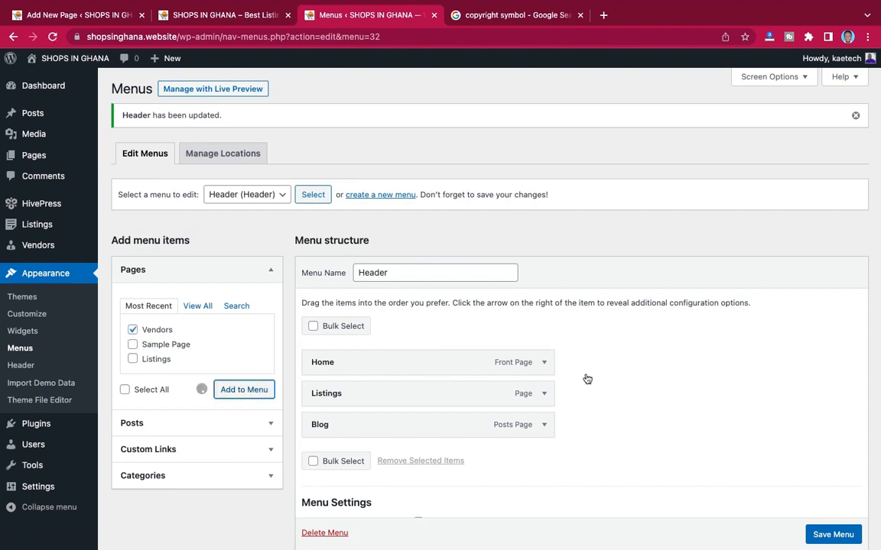
pyautogui.scroll(-1, 666, 401)
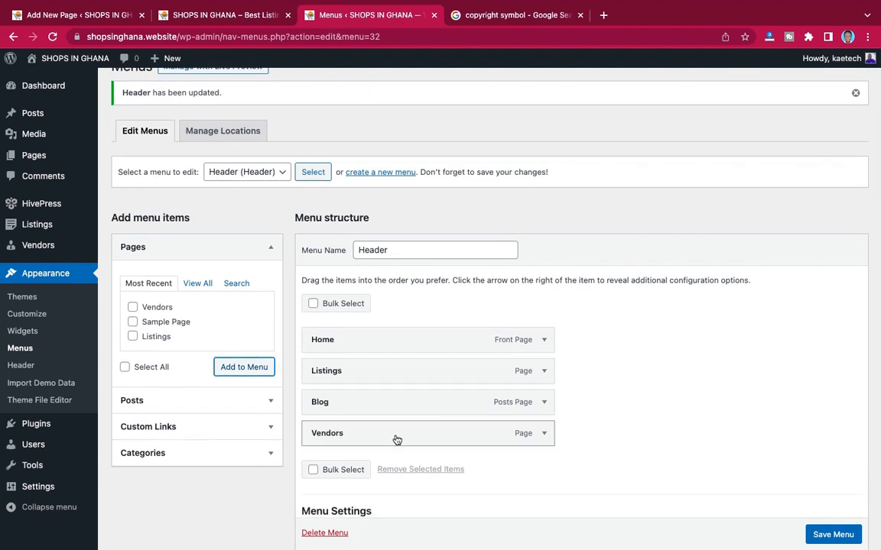
pyautogui.moveTo(395, 435); pyautogui.dragTo(395, 413)
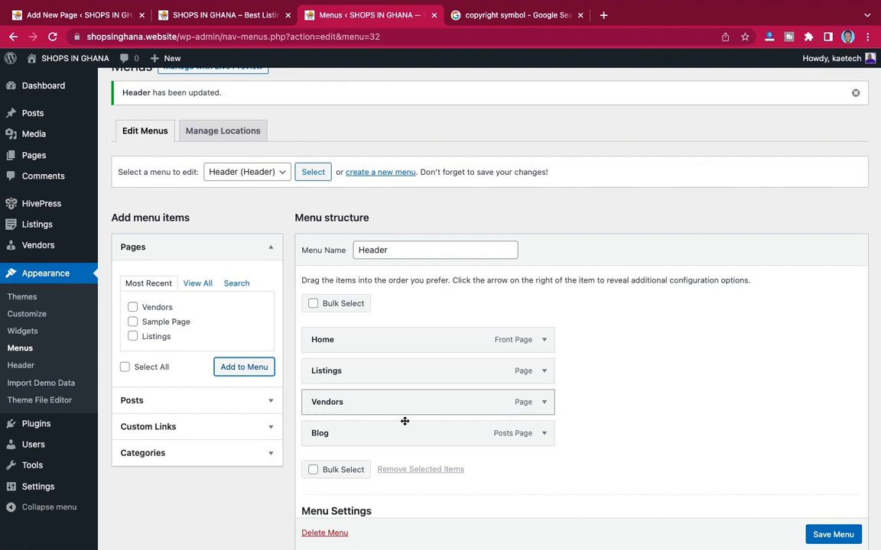
pyautogui.click(836, 534)
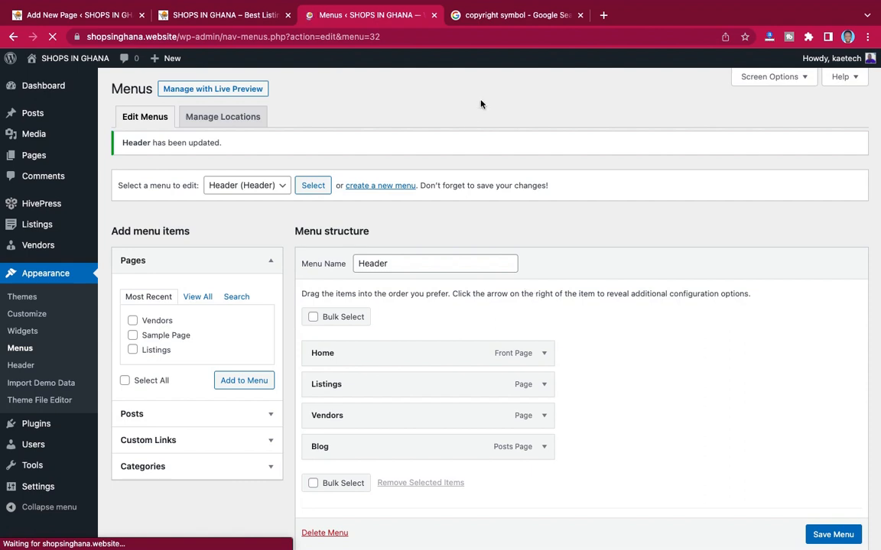
# Reload the live Home page and check its header menu, search bar, Trending Categories and Recent Listings sections.
pyautogui.click(229, 16)
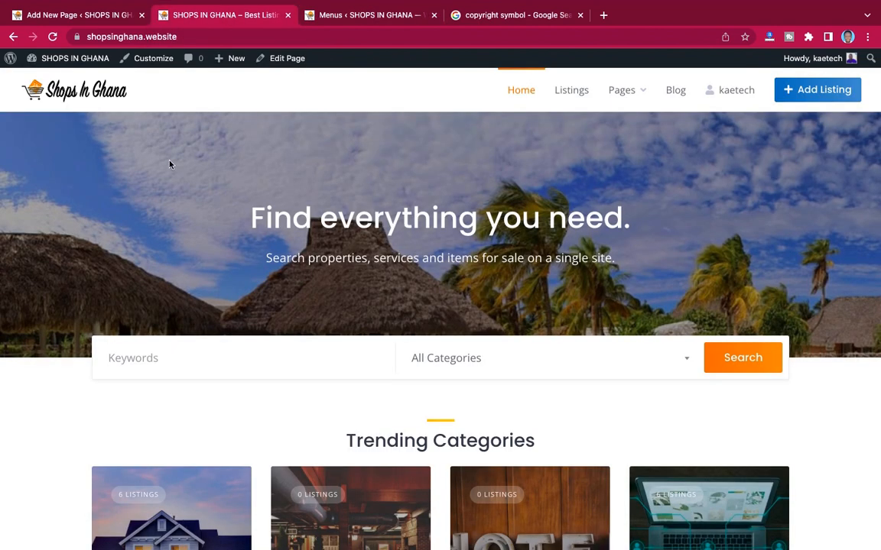
pyautogui.click(53, 37)
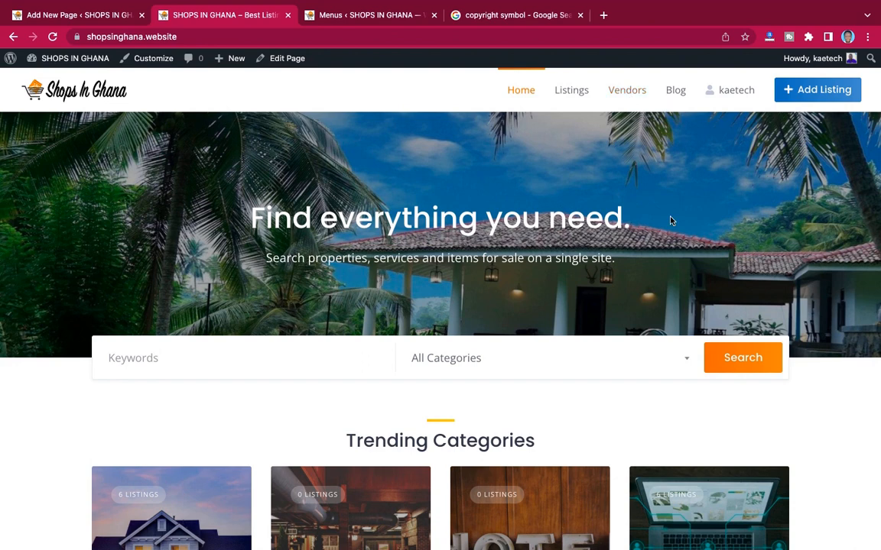
pyautogui.scroll(-6, 670, 221)
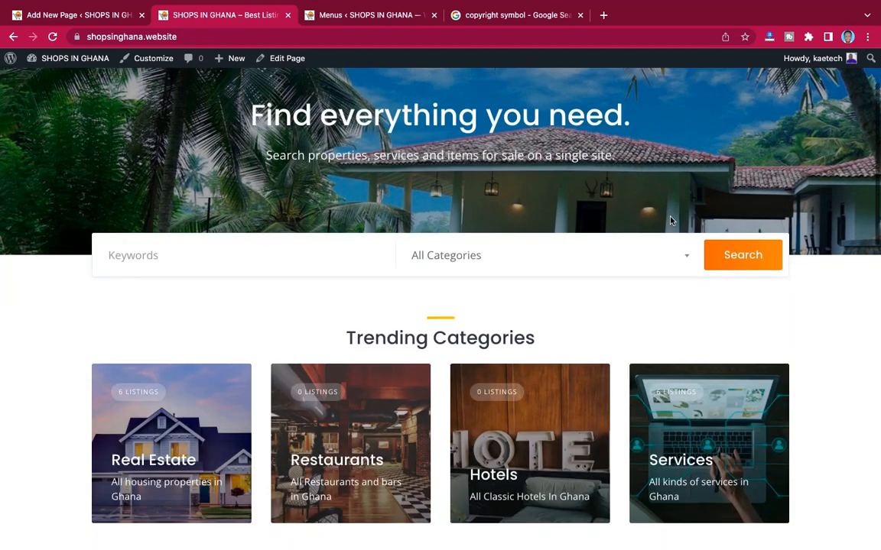
pyautogui.scroll(6, 670, 221)
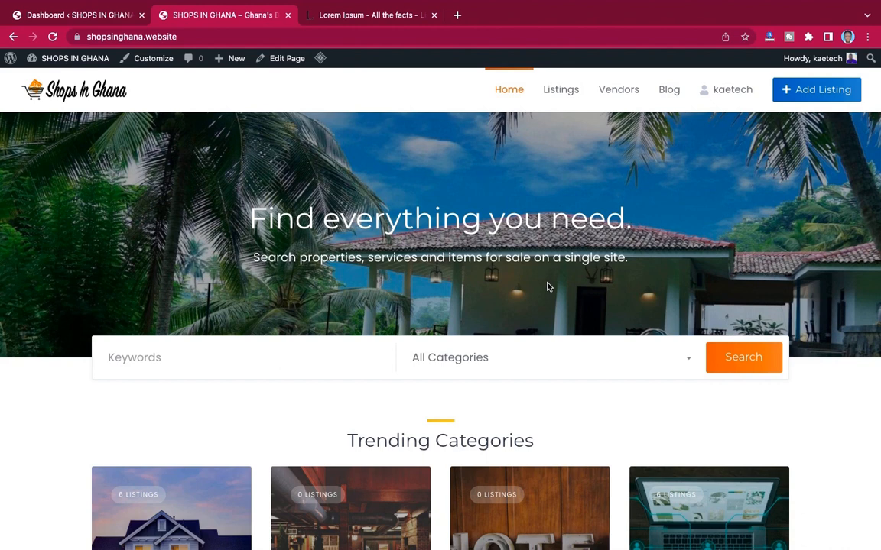
pyautogui.scroll(-7, 547, 287)
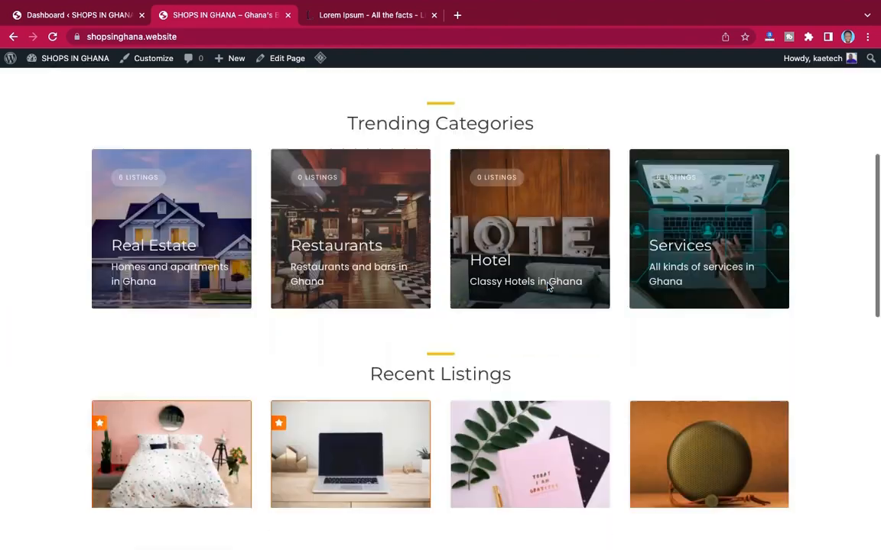
pyautogui.scroll(7, 547, 287)
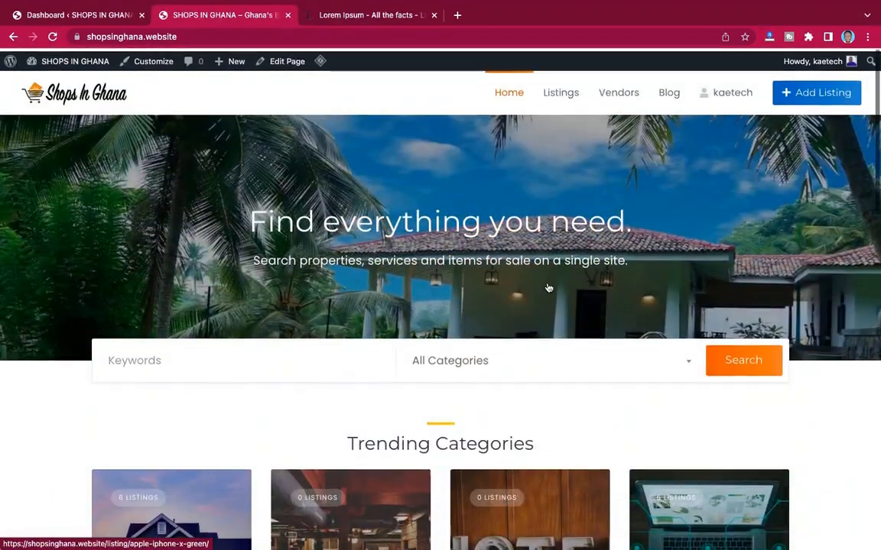
pyautogui.scroll(-4, 547, 286)
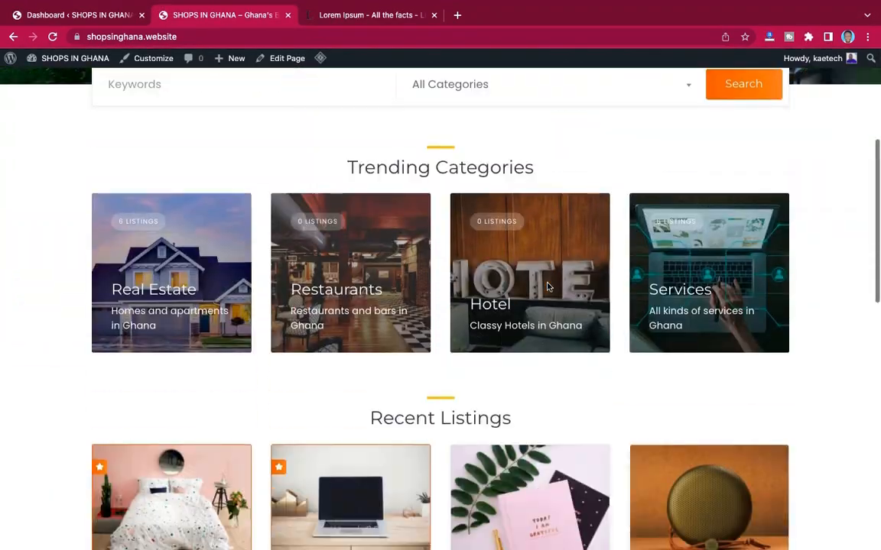
pyautogui.scroll(4, 547, 287)
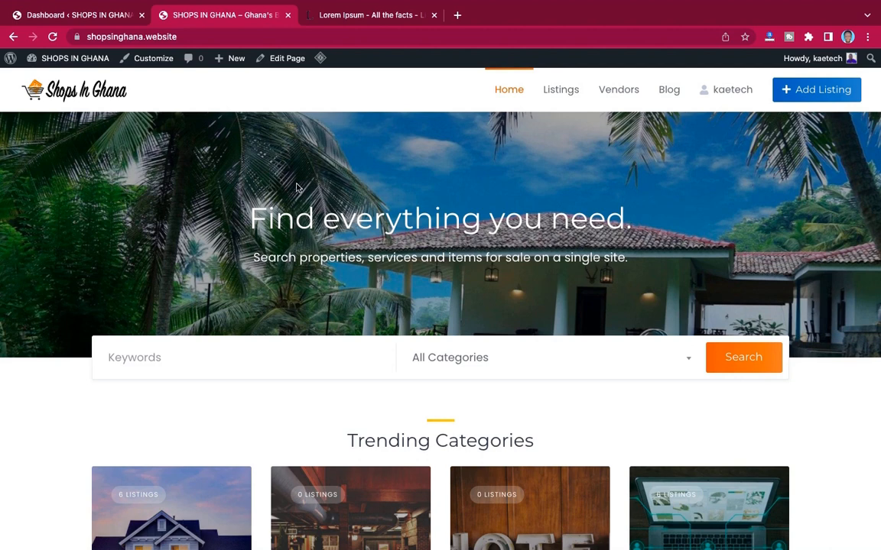
# Search the WordPress plugin directory for woocommerce, then install and activate the WooCommerce plugin by Automattic.
pyautogui.click(86, 21)
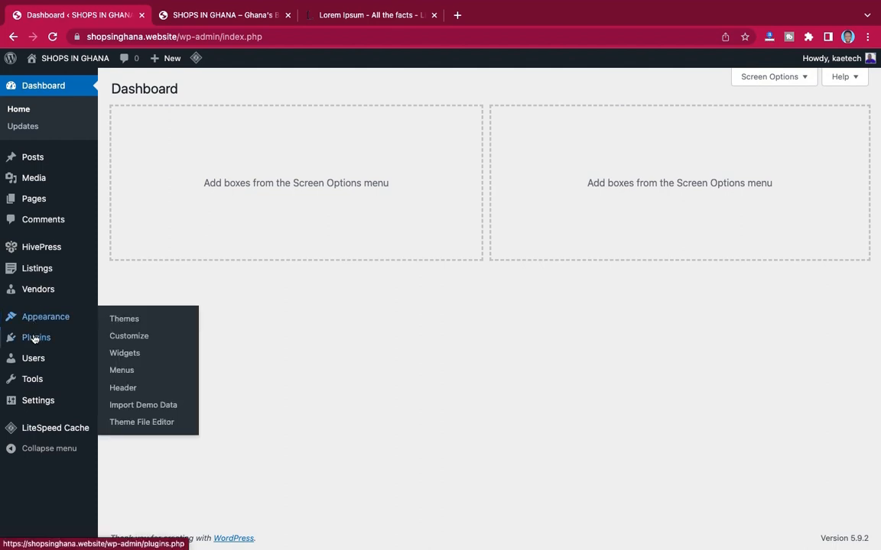
pyautogui.moveTo(33, 338)
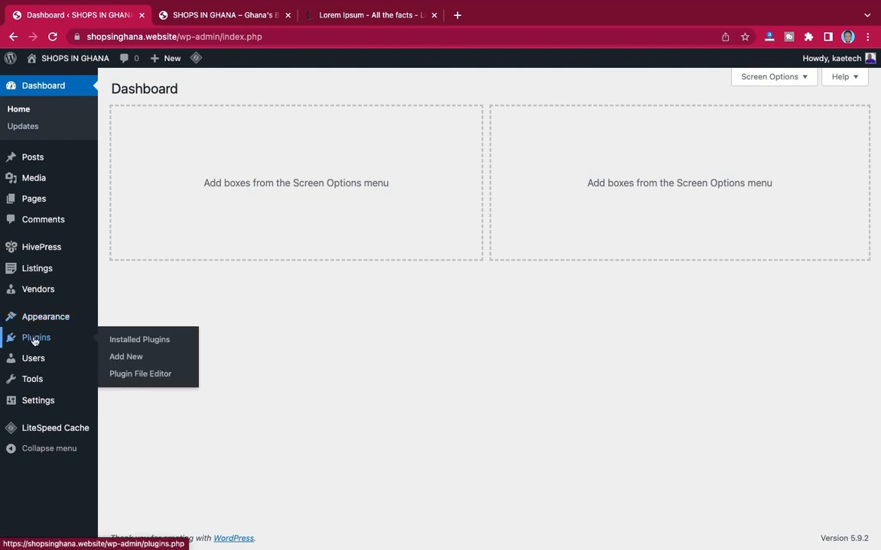
pyautogui.click(130, 360)
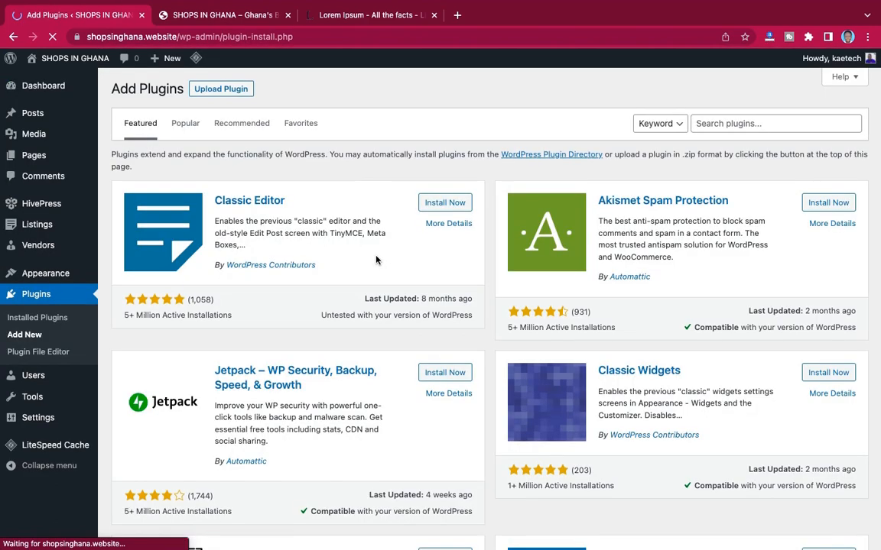
pyautogui.click(726, 124)
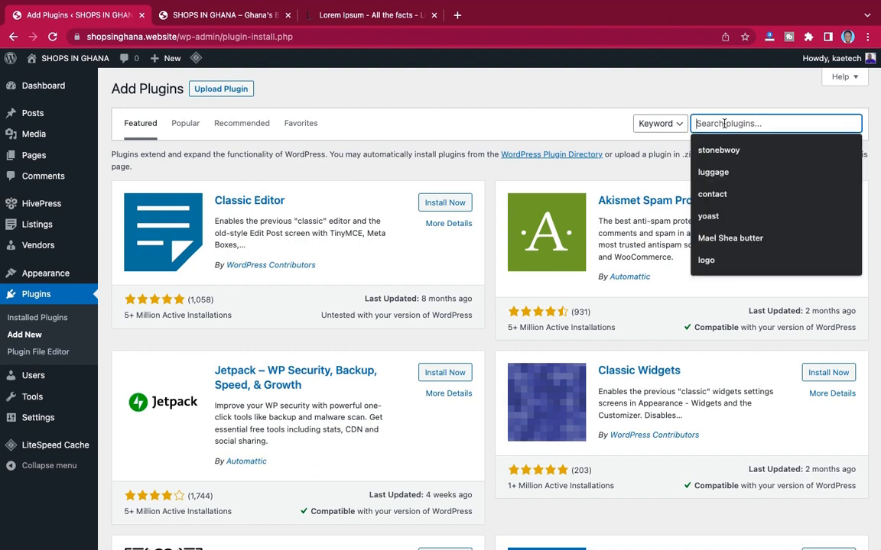
pyautogui.write('woo')
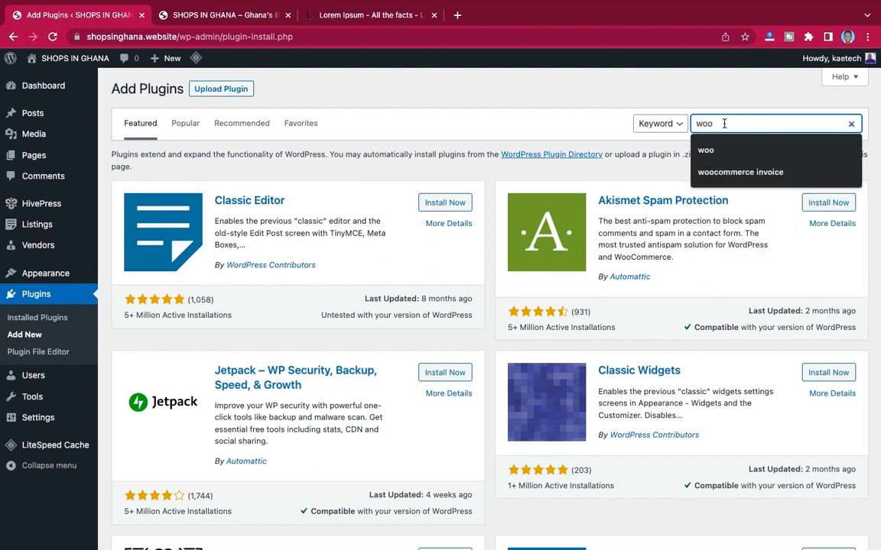
pyautogui.write('coom')
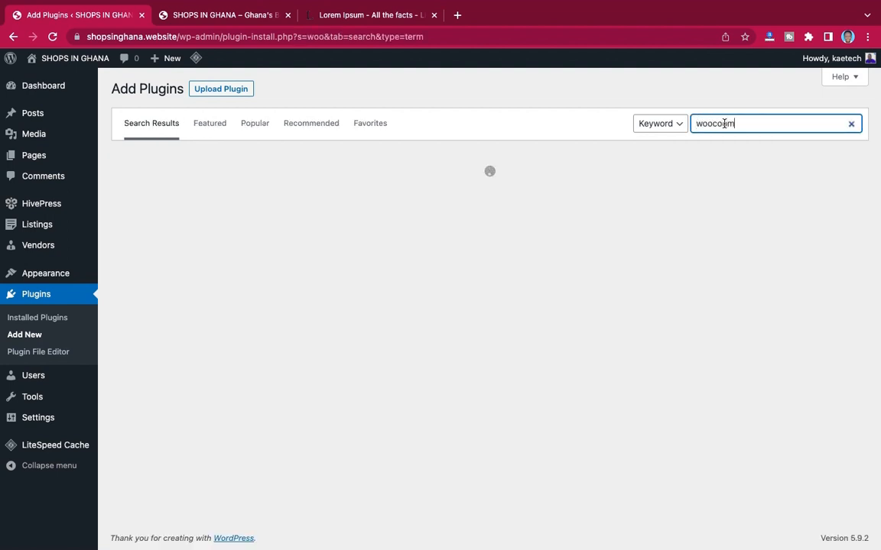
pyautogui.write('erce')
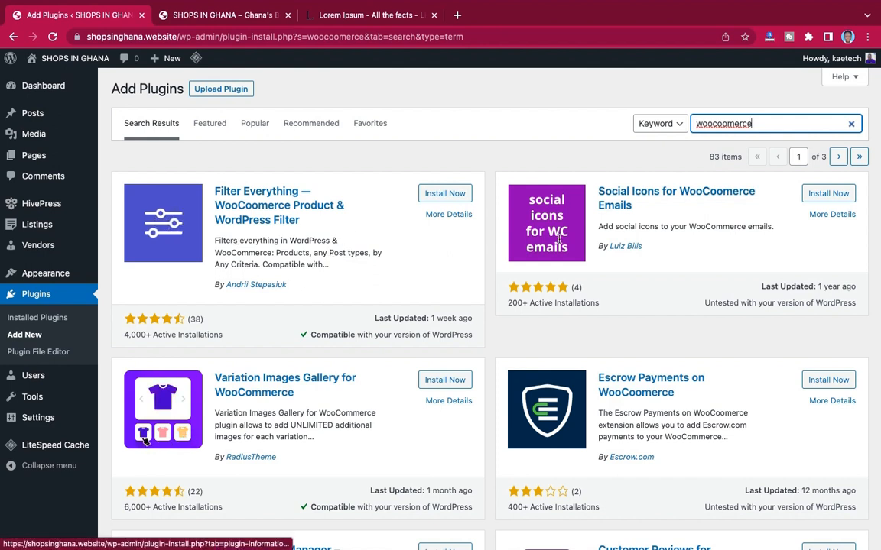
pyautogui.click(727, 124)
pyautogui.write('m')
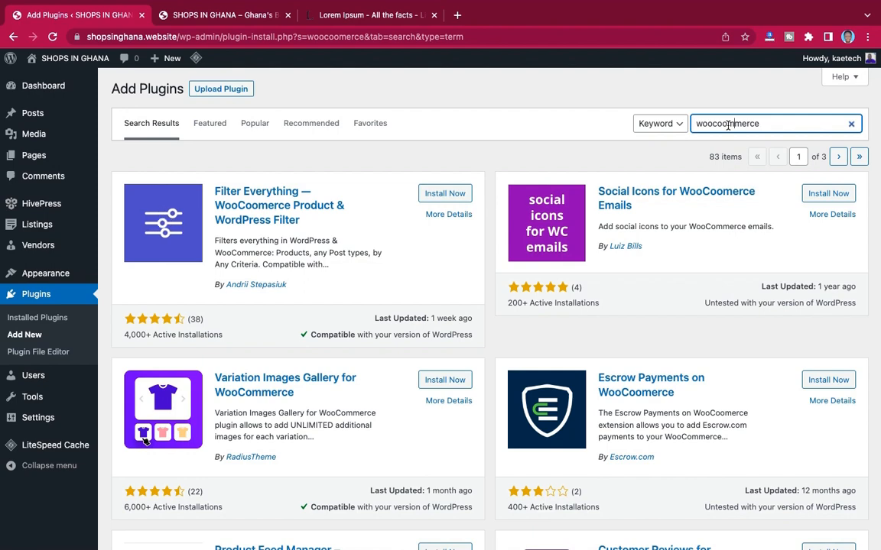
pyautogui.press('BackSpace')
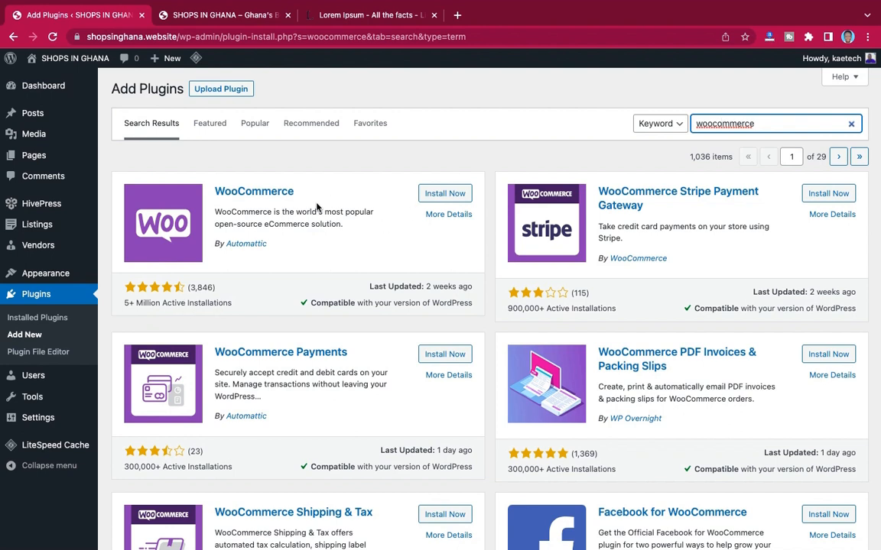
pyautogui.click(441, 196)
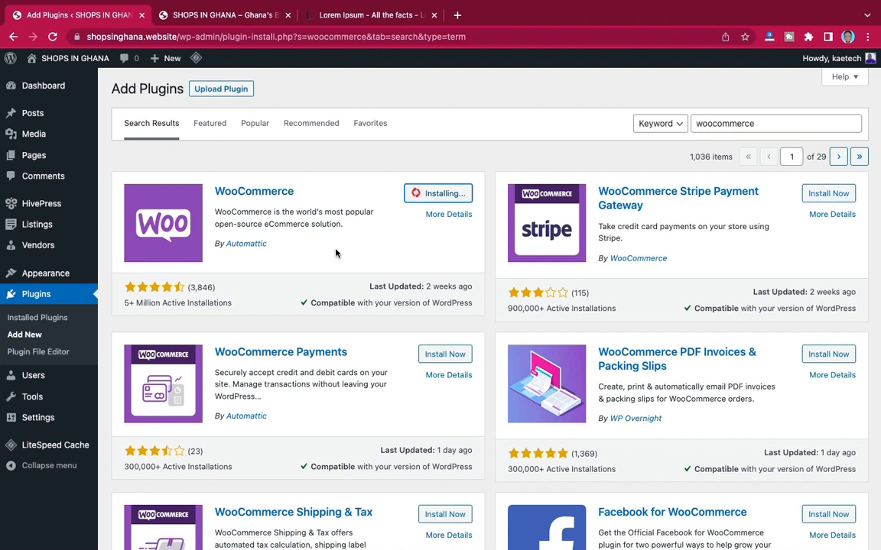
pyautogui.click(449, 194)
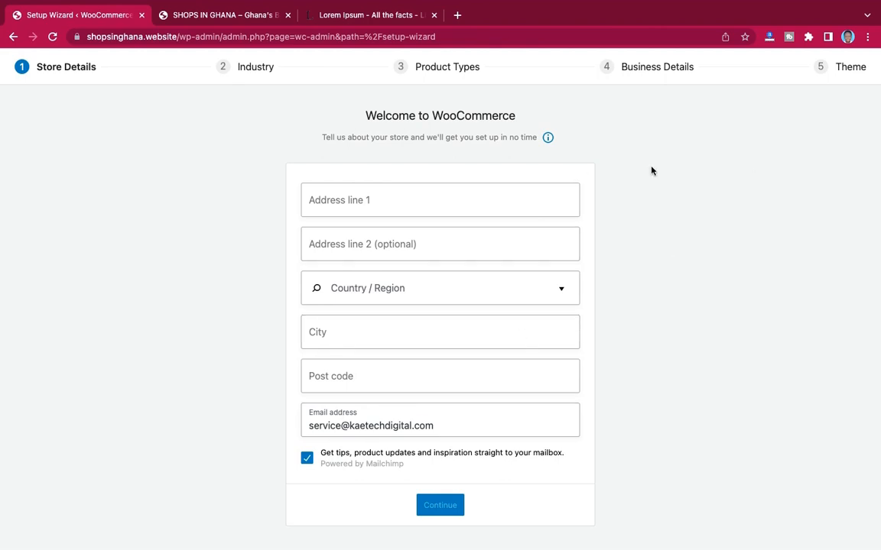
# Skip the WooCommerce store details setup, decline usage tracking and dismiss the welcome tour.
pyautogui.scroll(-2, 651, 171)
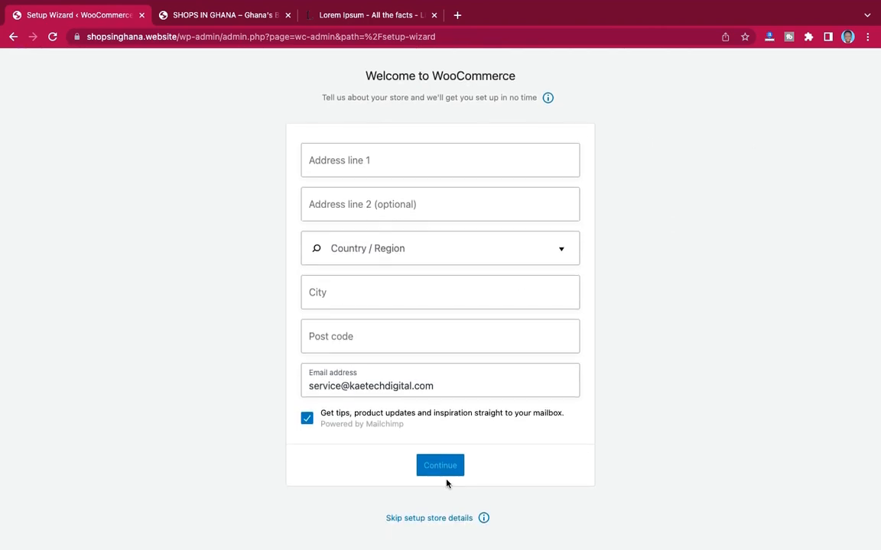
pyautogui.click(428, 518)
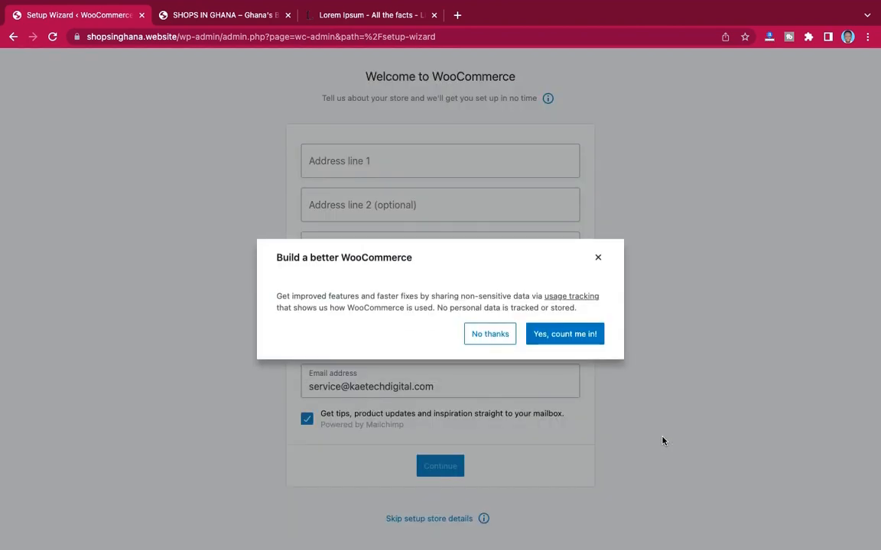
pyautogui.click(495, 337)
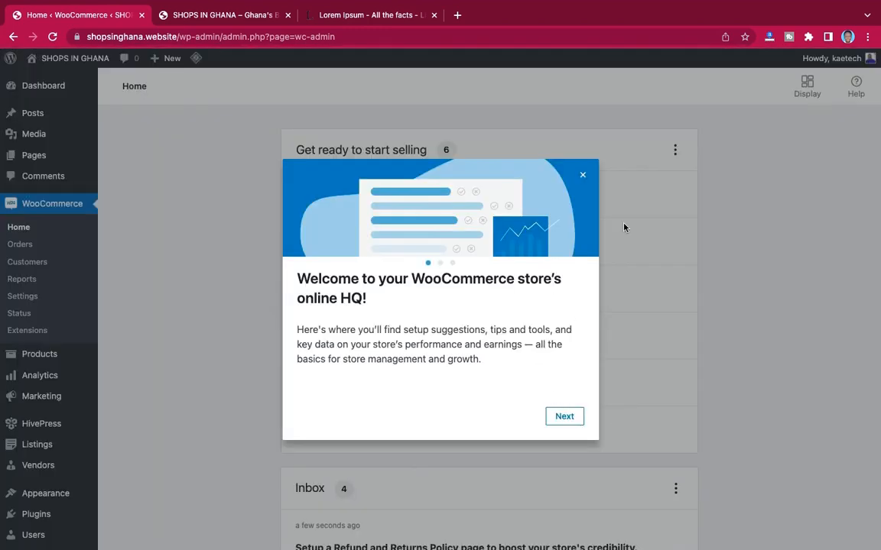
pyautogui.click(583, 177)
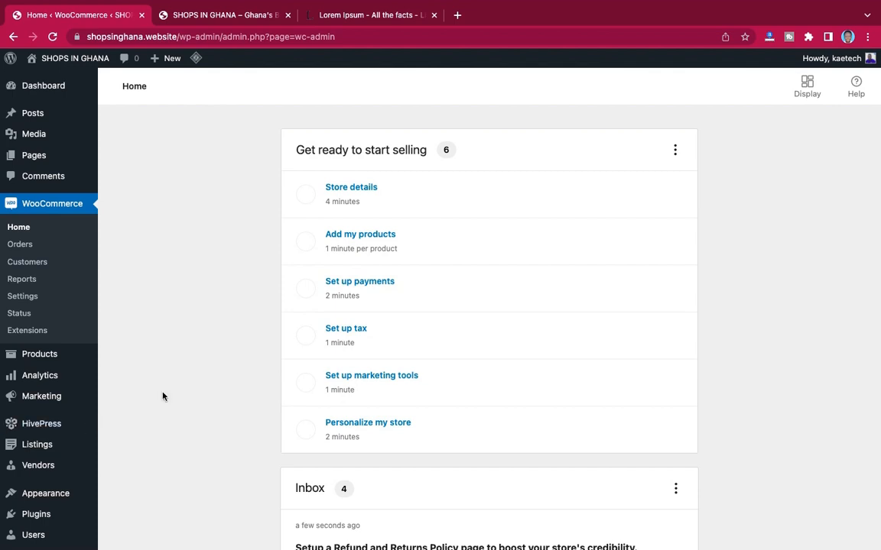
# Install the free Claim Listings extension from the HivePress extensions list.
pyautogui.scroll(-3, 162, 396)
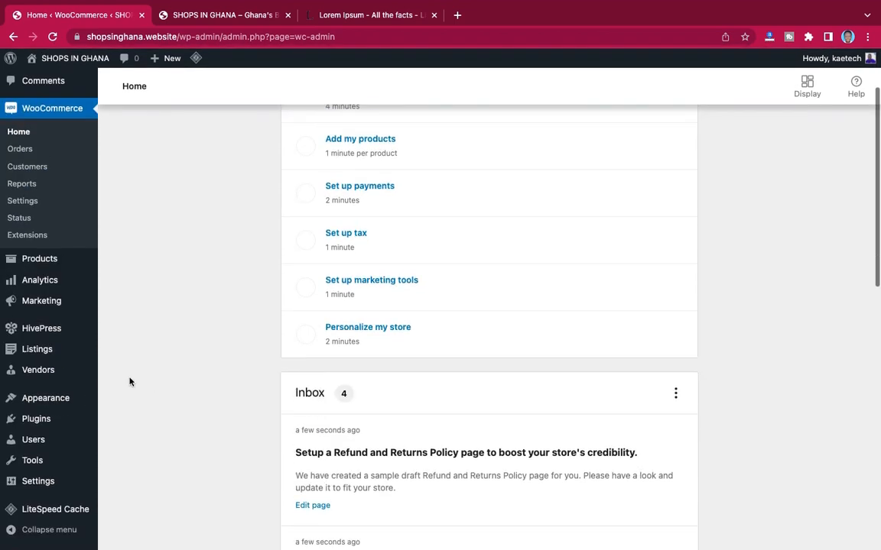
pyautogui.moveTo(38, 330)
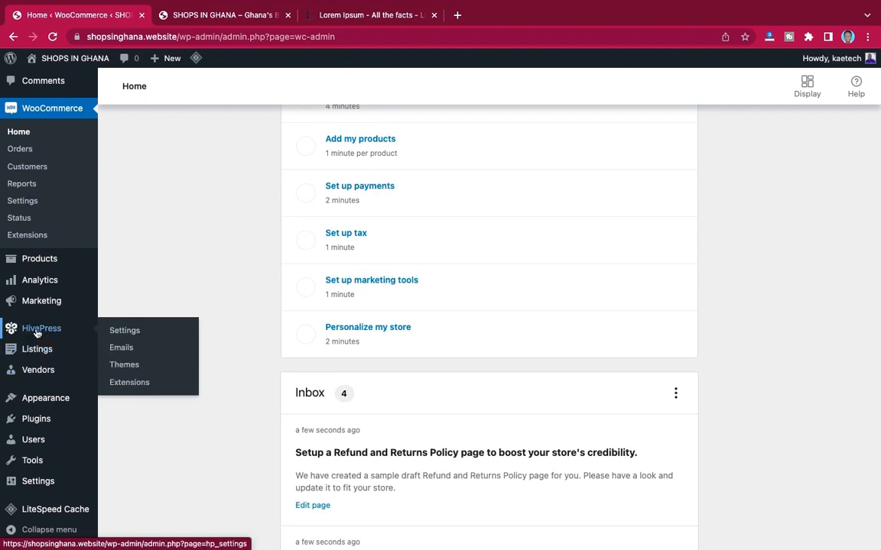
pyautogui.click(129, 386)
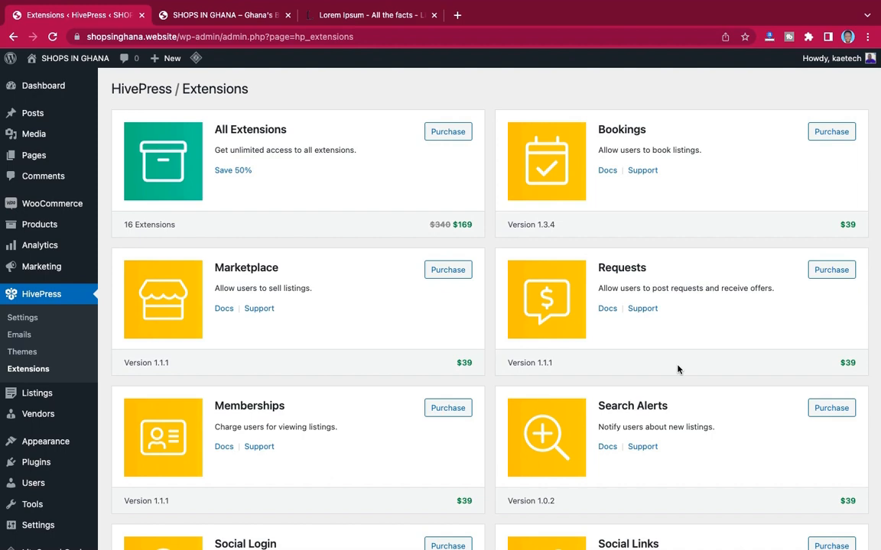
pyautogui.scroll(-5, 677, 369)
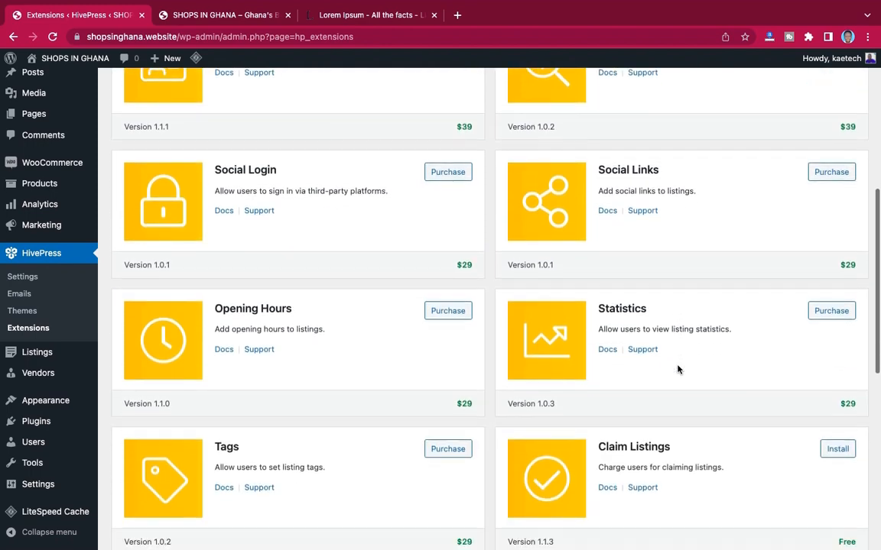
pyautogui.scroll(-4, 676, 370)
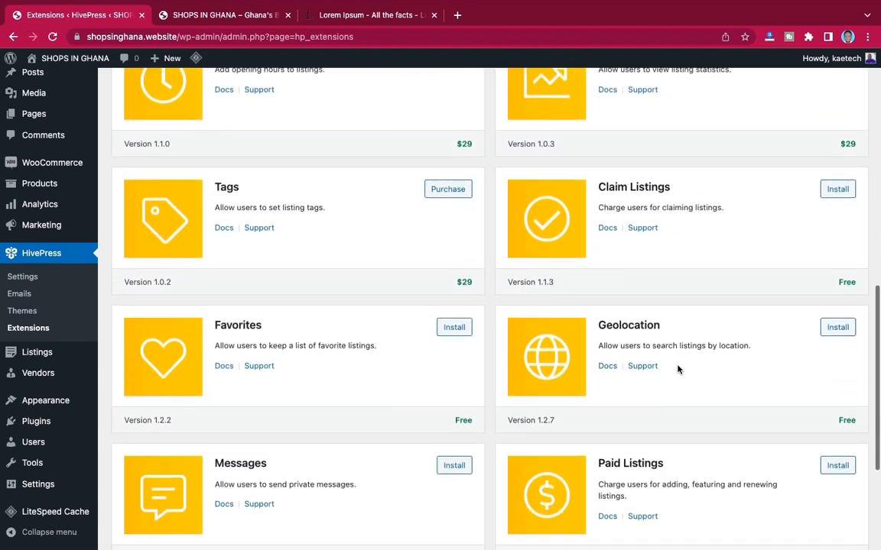
pyautogui.scroll(-1, 676, 369)
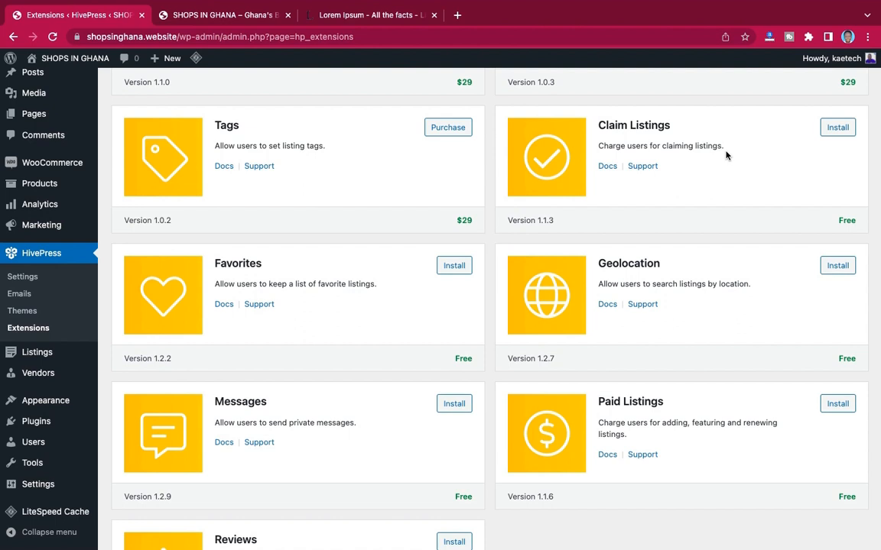
pyautogui.click(833, 131)
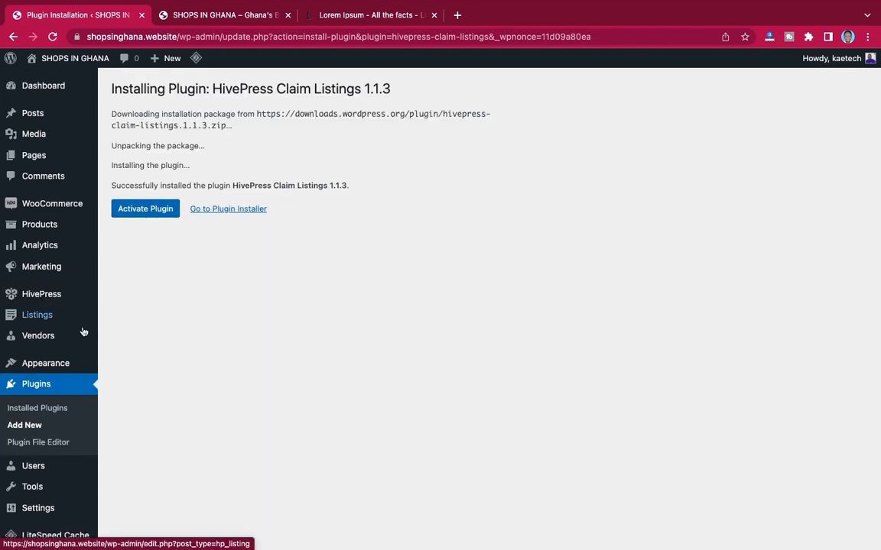
pyautogui.click(34, 442)
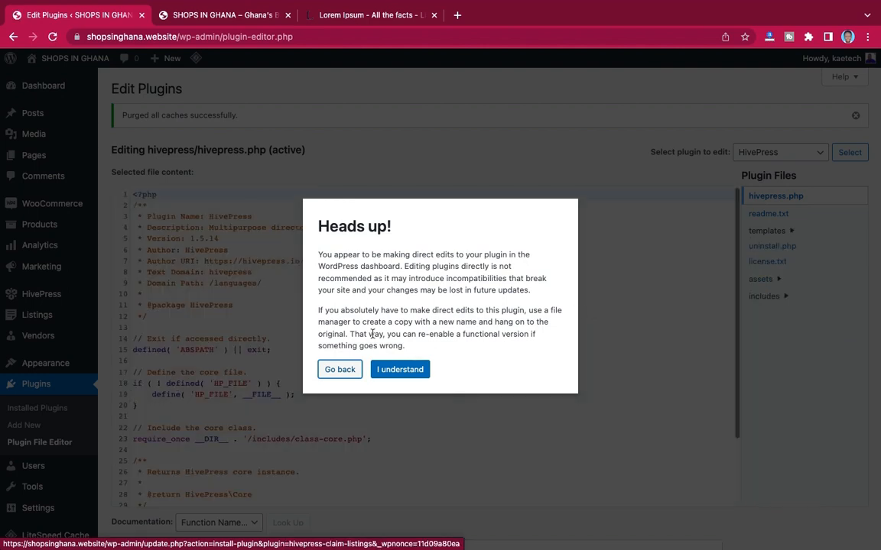
pyautogui.click(340, 370)
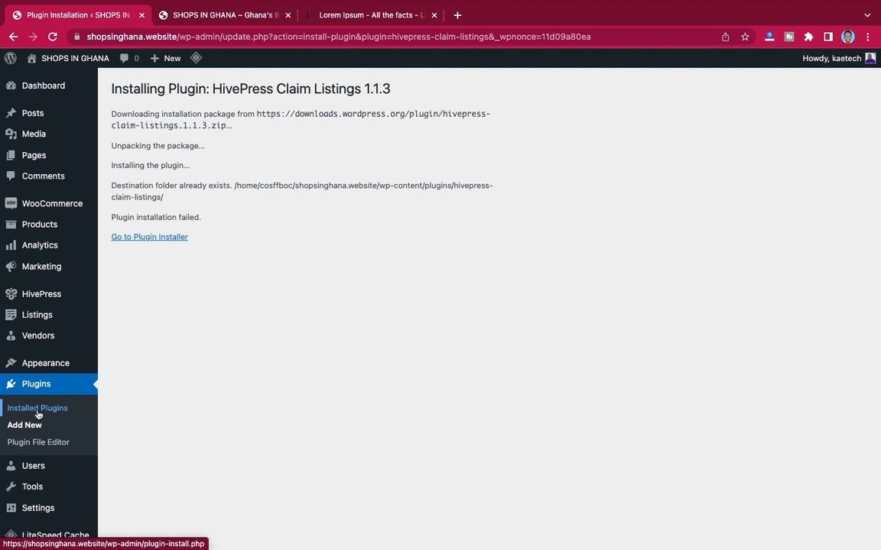
# Return to the HivePress extensions list and install the free Favorites extension.
pyautogui.scroll(-1, 35, 415)
pyautogui.moveTo(38, 292)
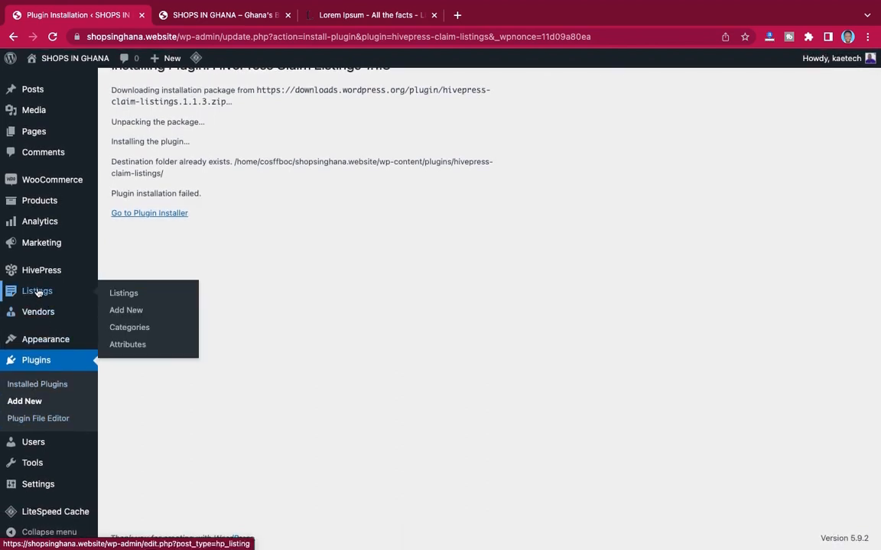
pyautogui.moveTo(46, 270)
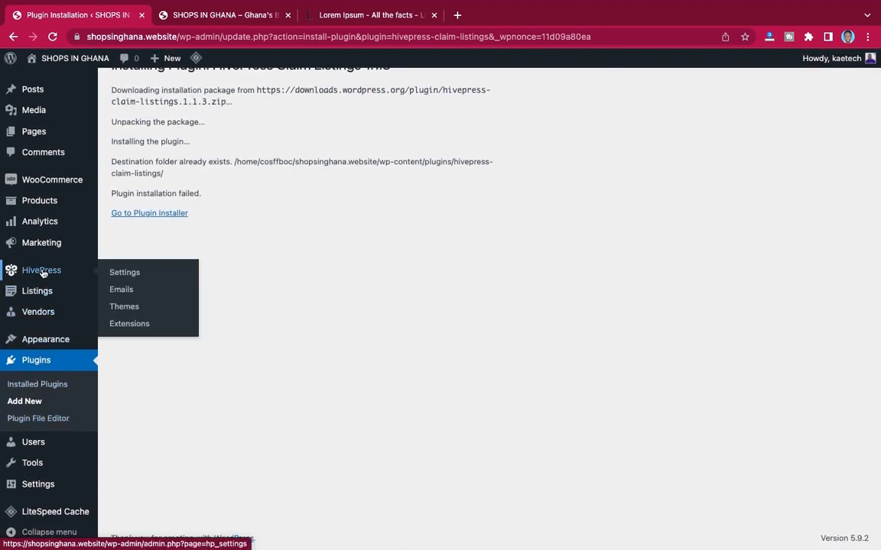
pyautogui.click(127, 323)
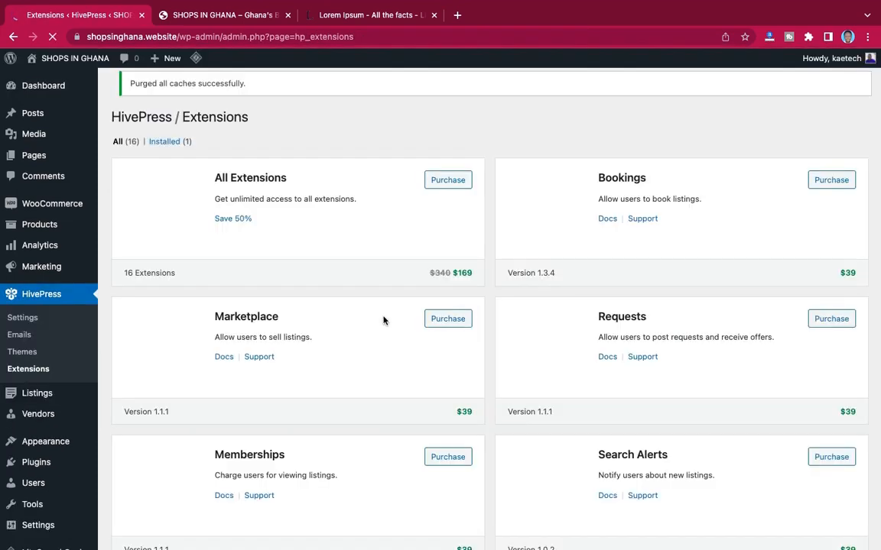
pyautogui.scroll(-10, 531, 378)
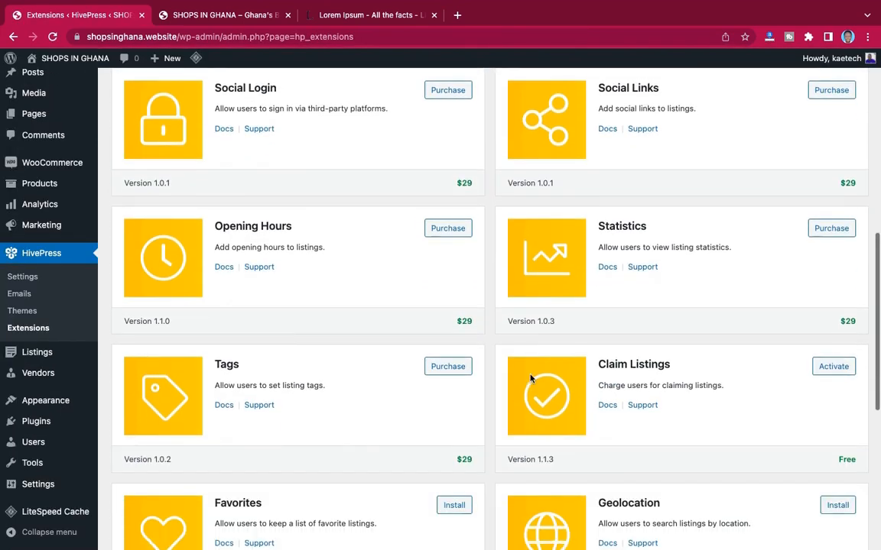
pyautogui.scroll(-1, 530, 375)
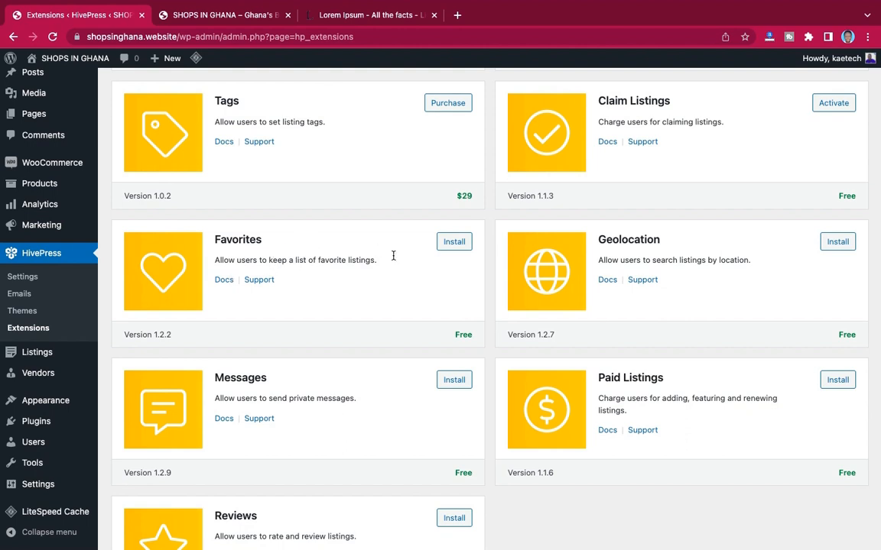
pyautogui.click(455, 243)
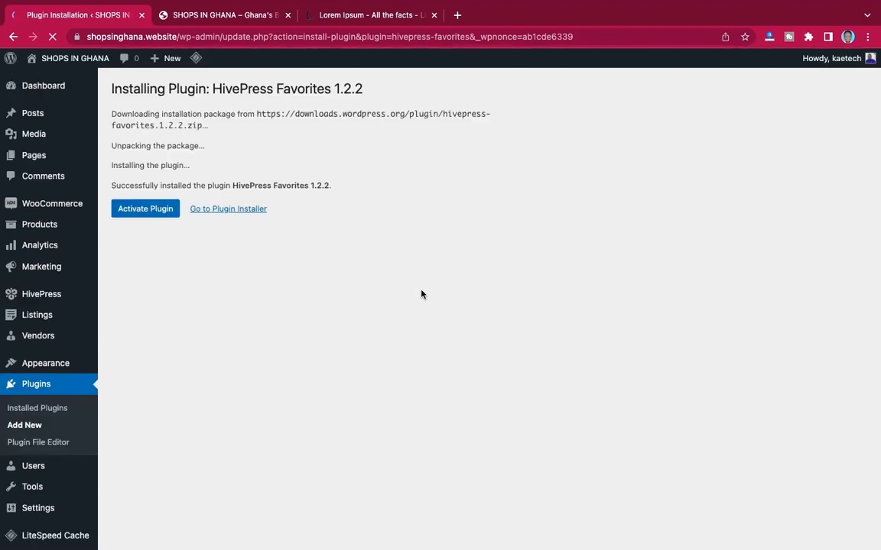
pyautogui.click(240, 209)
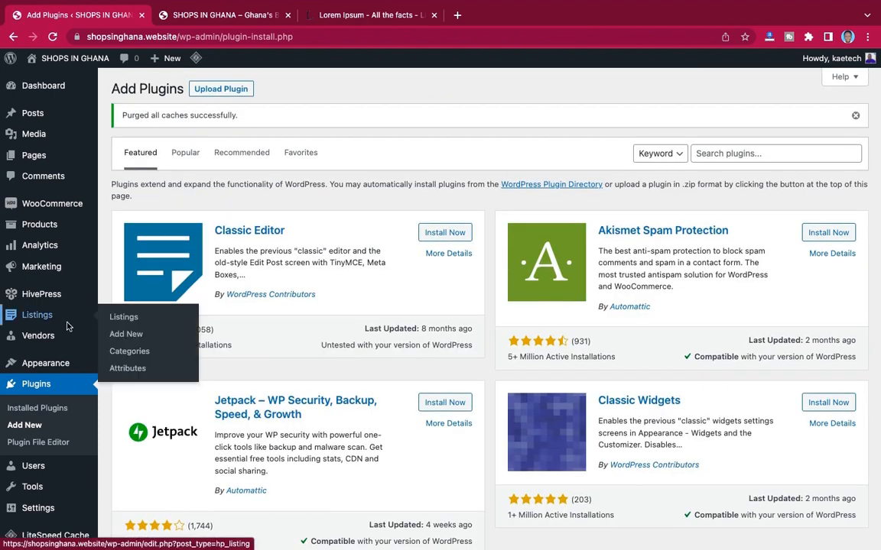
# Open the HivePress extensions list and review the free extensions that are not yet installed.
pyautogui.moveTo(47, 368)
pyautogui.moveTo(34, 294)
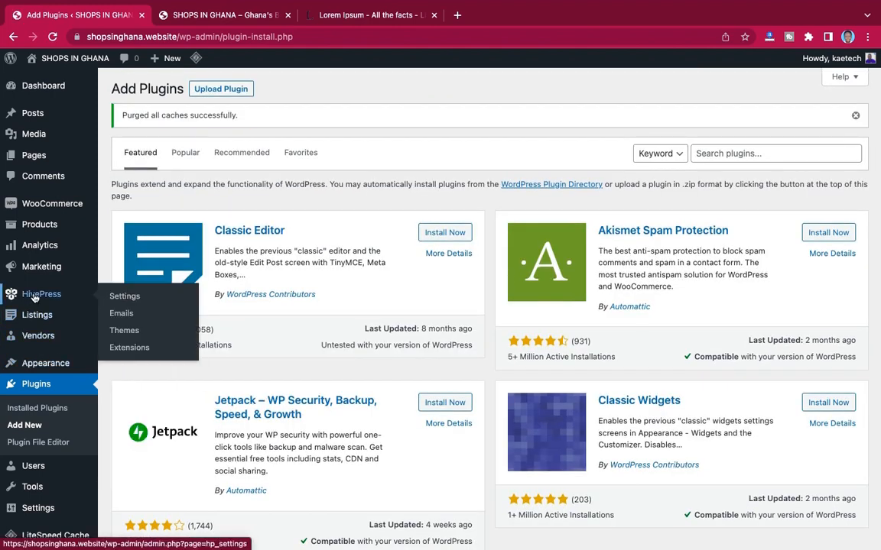
pyautogui.click(122, 349)
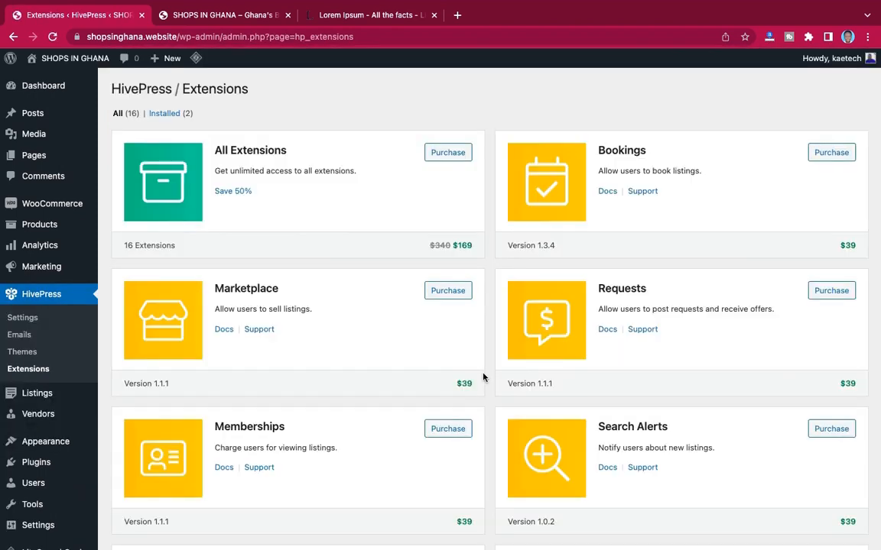
pyautogui.scroll(-9, 483, 376)
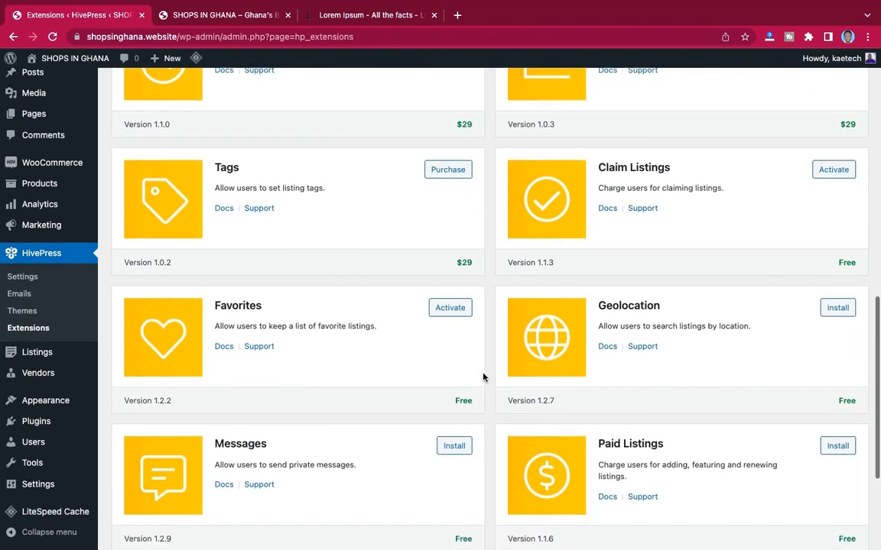
pyautogui.scroll(-3, 483, 377)
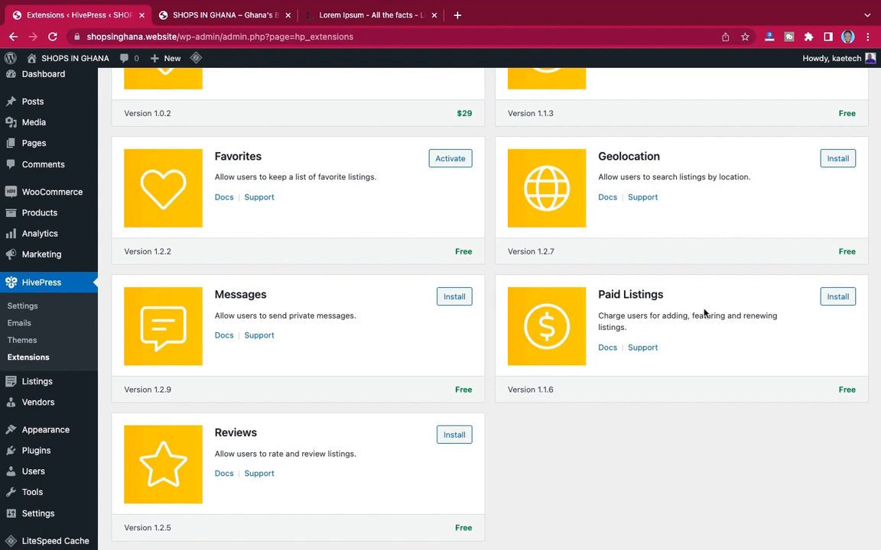
pyautogui.scroll(-2, 685, 334)
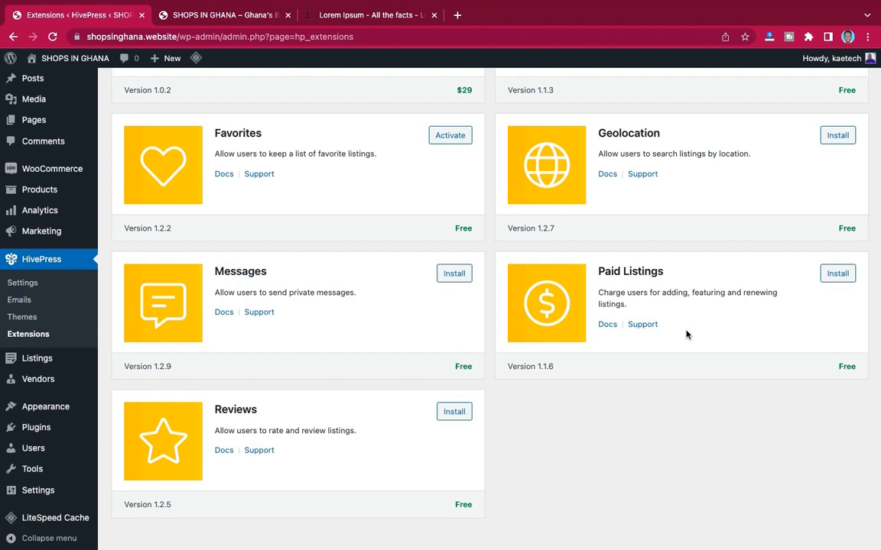
pyautogui.scroll(-1, 686, 334)
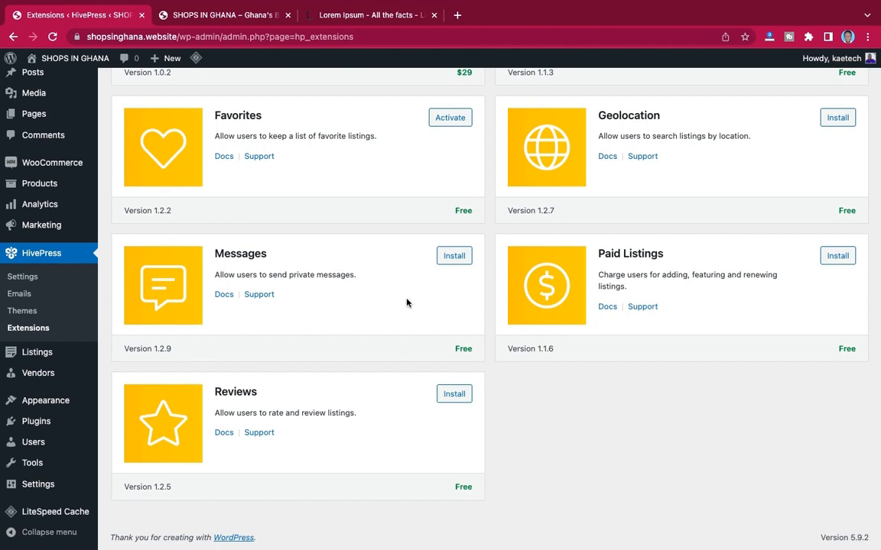
pyautogui.scroll(6, 709, 286)
pyautogui.scroll(-2, 709, 287)
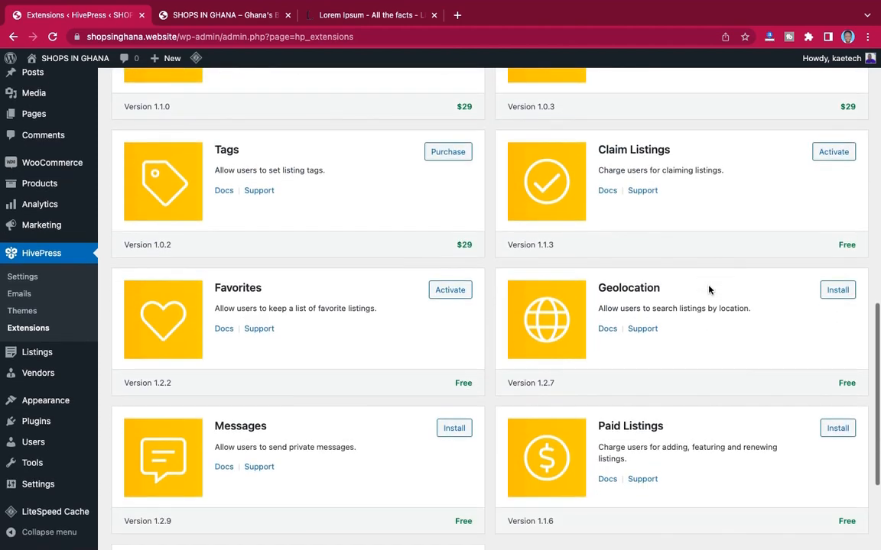
pyautogui.scroll(-5, 710, 289)
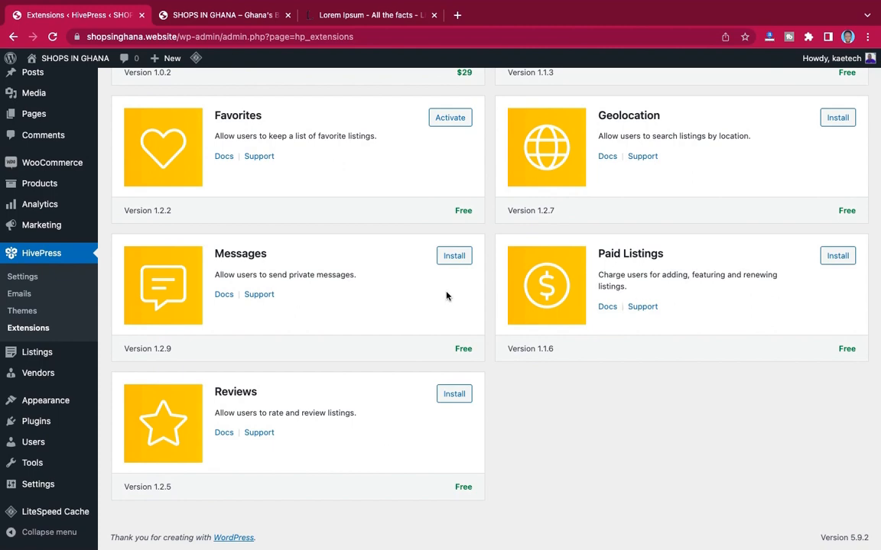
# Install the free Messages, Paid Listings and Reviews extensions from the HivePress extensions list.
pyautogui.scroll(1, 443, 295)
pyautogui.scroll(1, 415, 240)
pyautogui.scroll(1, 414, 240)
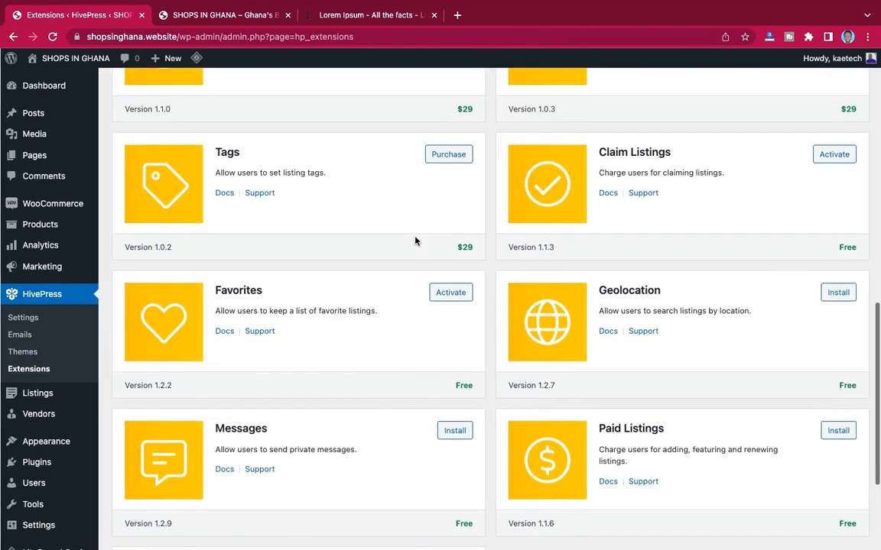
pyautogui.scroll(1, 709, 168)
pyautogui.scroll(-2, 710, 169)
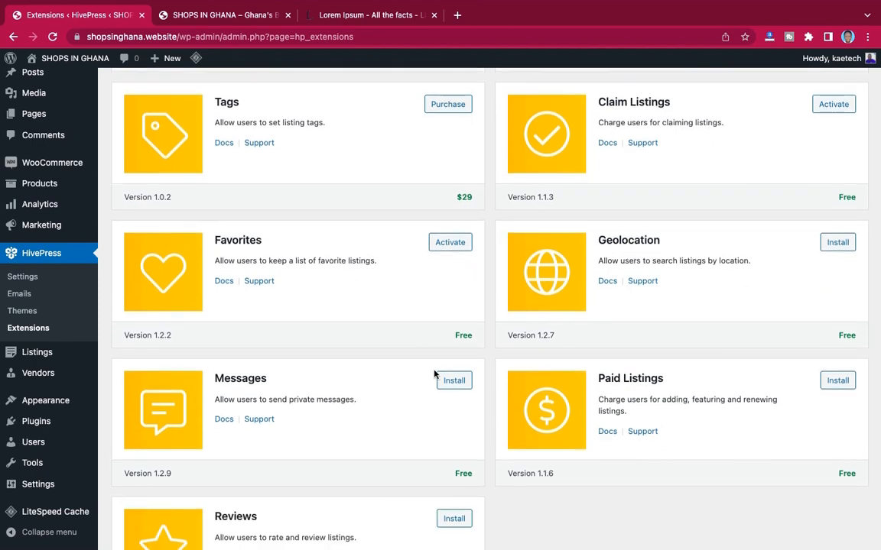
pyautogui.scroll(-2, 606, 406)
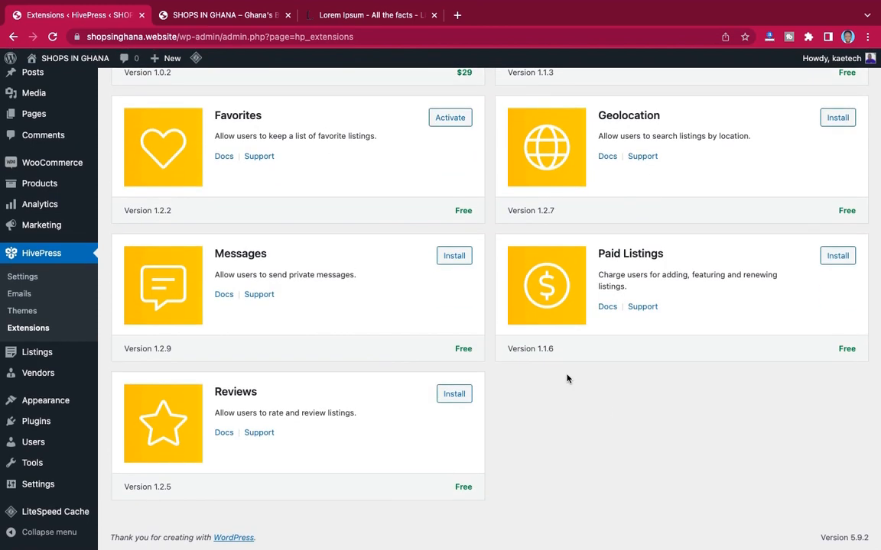
pyautogui.scroll(2, 567, 379)
pyautogui.scroll(-3, 567, 379)
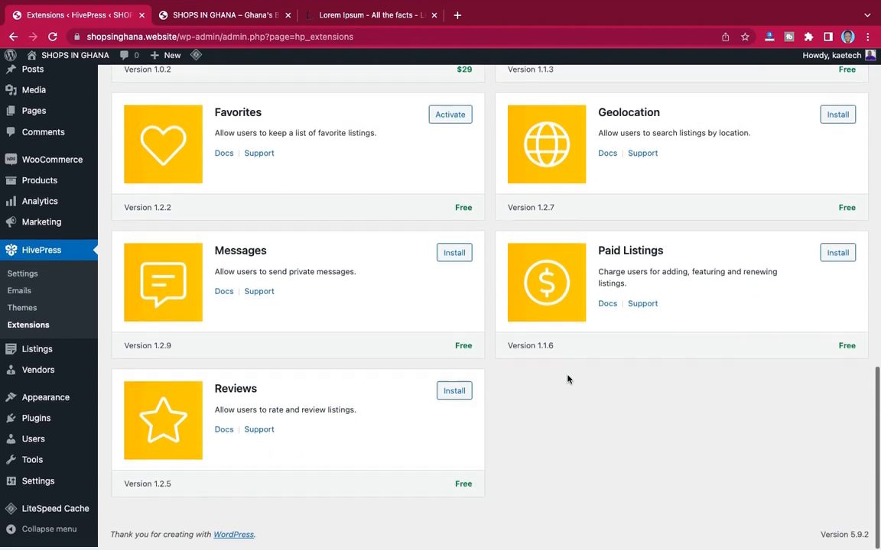
pyautogui.click(453, 255)
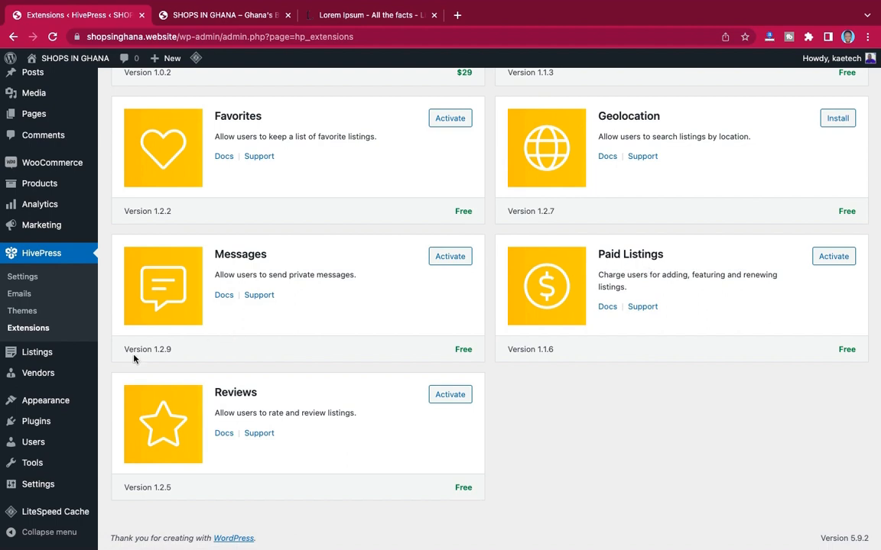
# Filter the installed plugins to the inactive ones and bulk-activate HivePress Claim Listings, Favorites, Messages, Paid Listings and Reviews.
pyautogui.moveTo(52, 423)
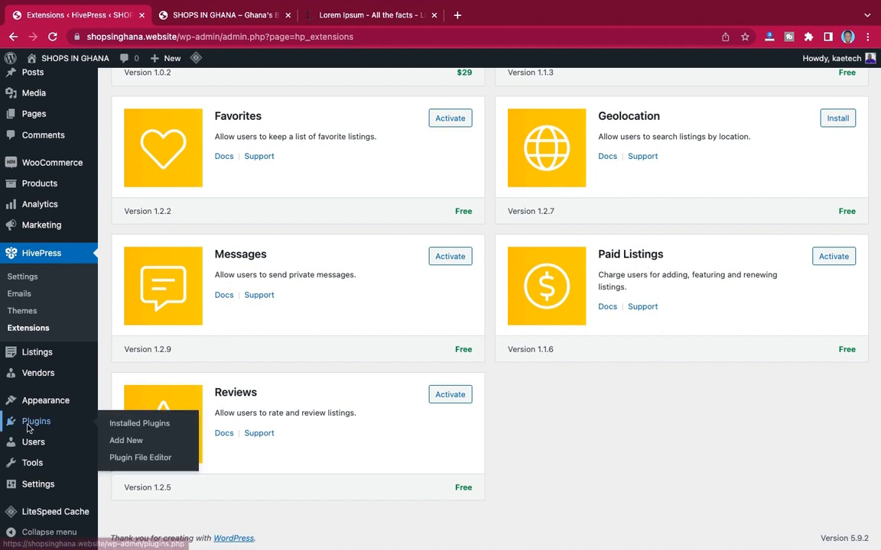
pyautogui.click(149, 426)
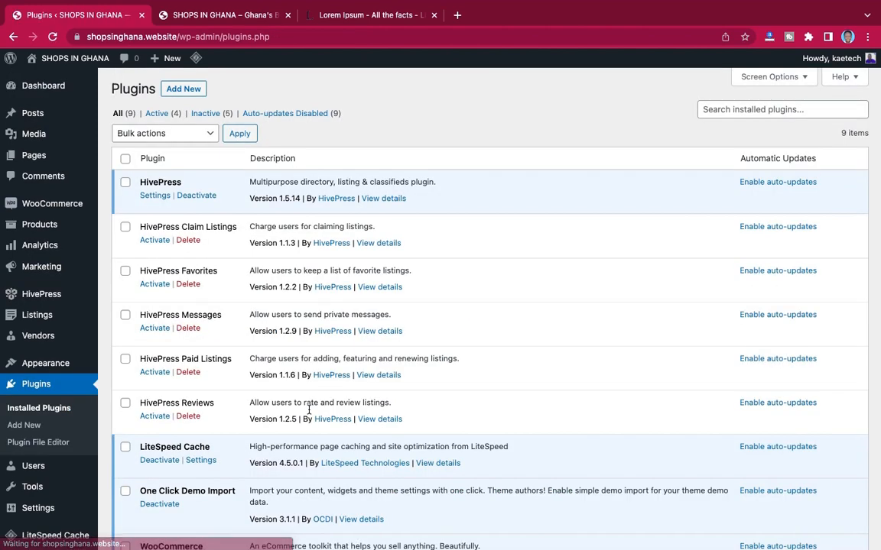
pyautogui.click(200, 113)
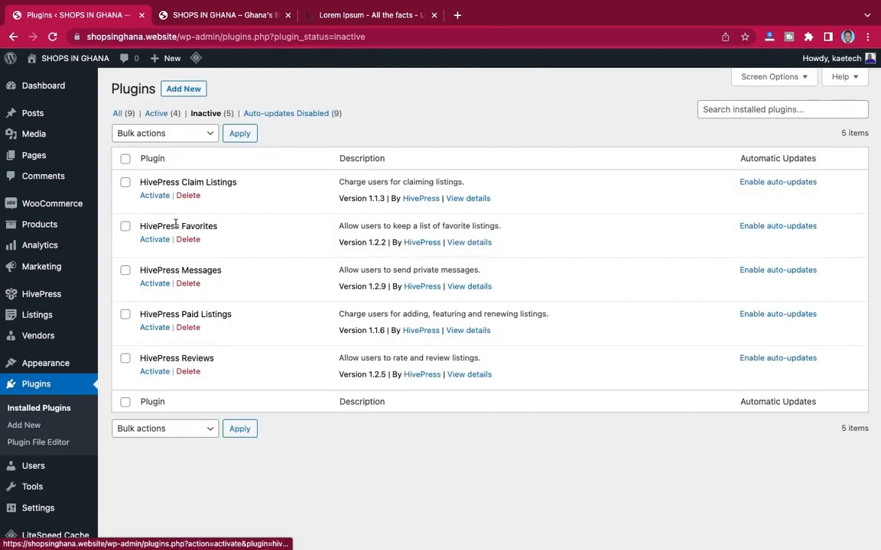
pyautogui.click(126, 160)
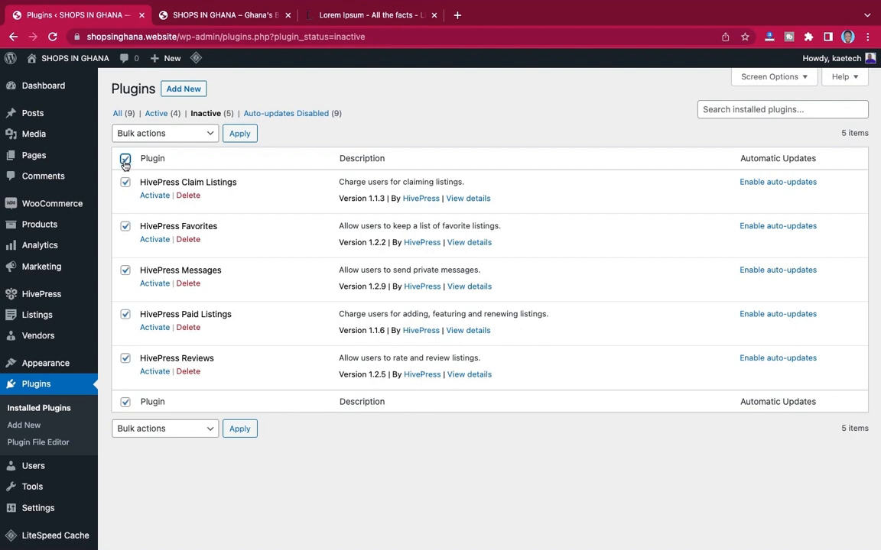
pyautogui.click(162, 134)
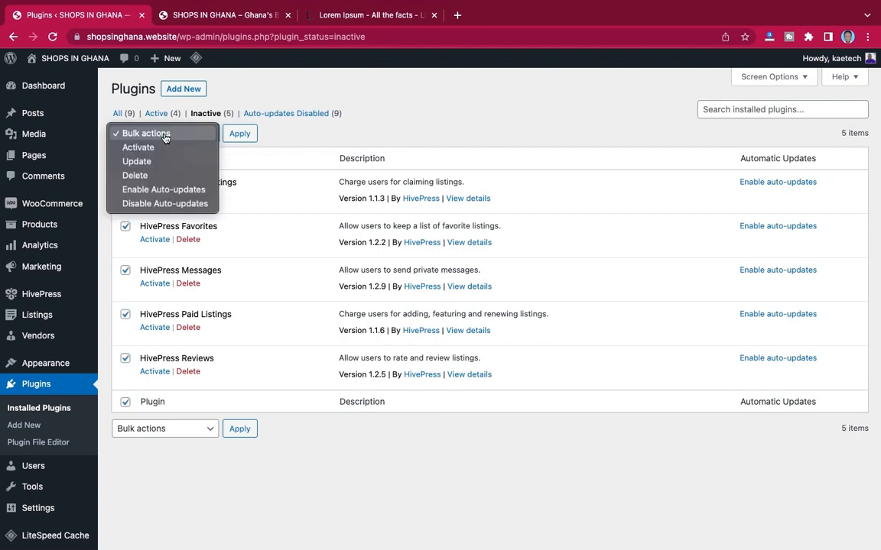
pyautogui.click(136, 147)
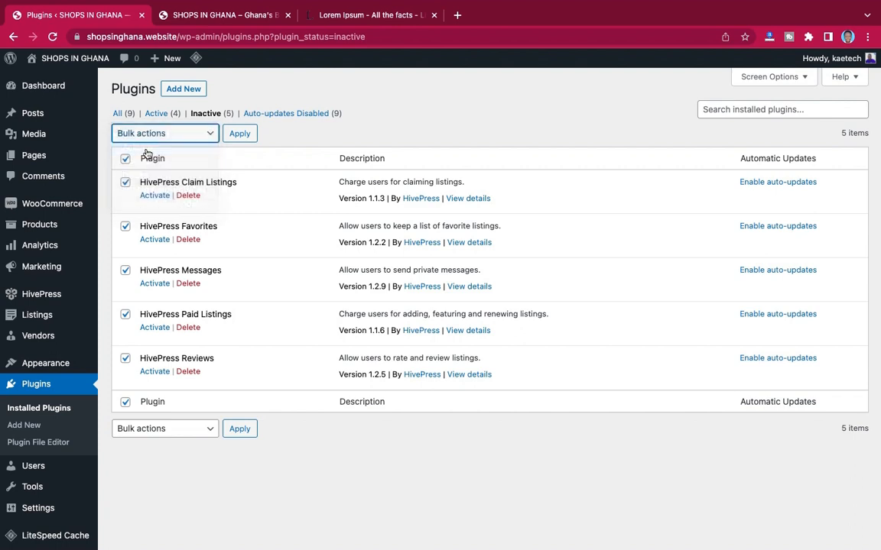
pyautogui.click(245, 134)
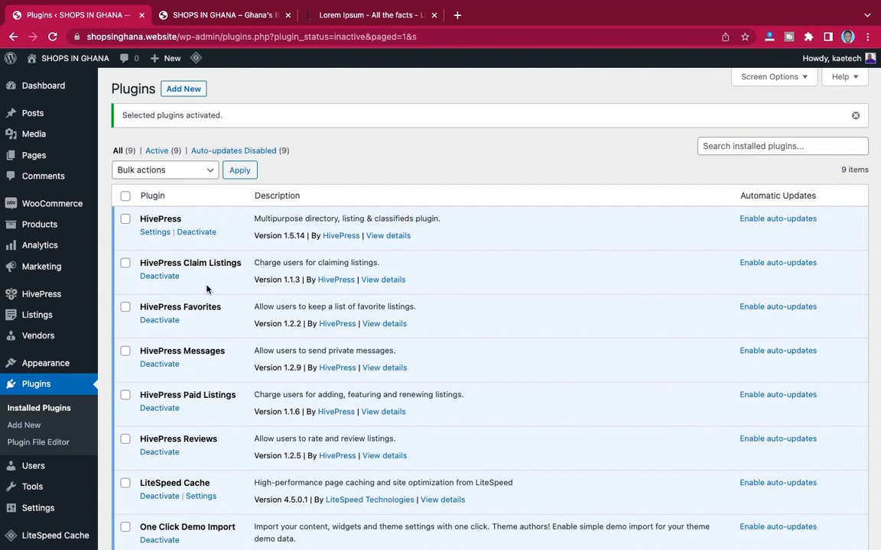
pyautogui.scroll(-3, 204, 289)
pyautogui.scroll(3, 204, 289)
# Return to the dashboard home, then examine the Trending Categories and Recent Listings sections on the live site's home page.
pyautogui.moveTo(55, 86)
pyautogui.click(120, 89)
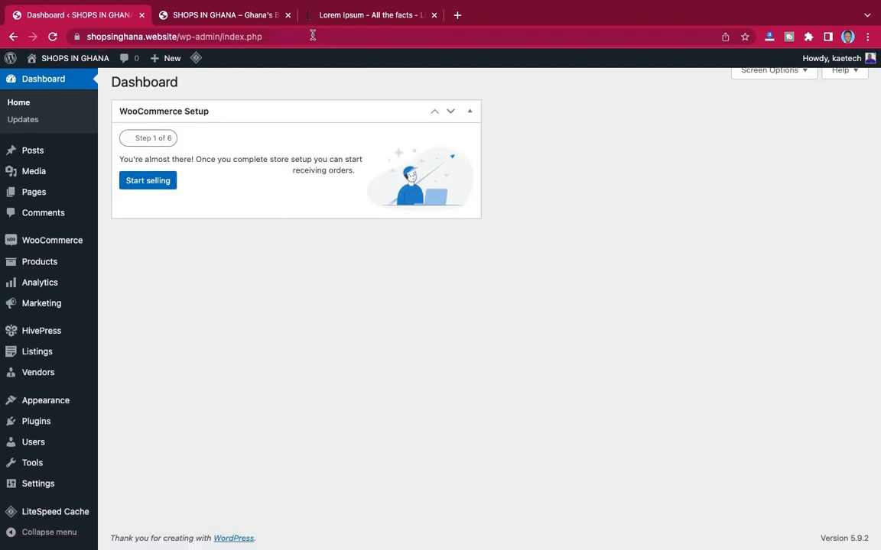
pyautogui.click(252, 13)
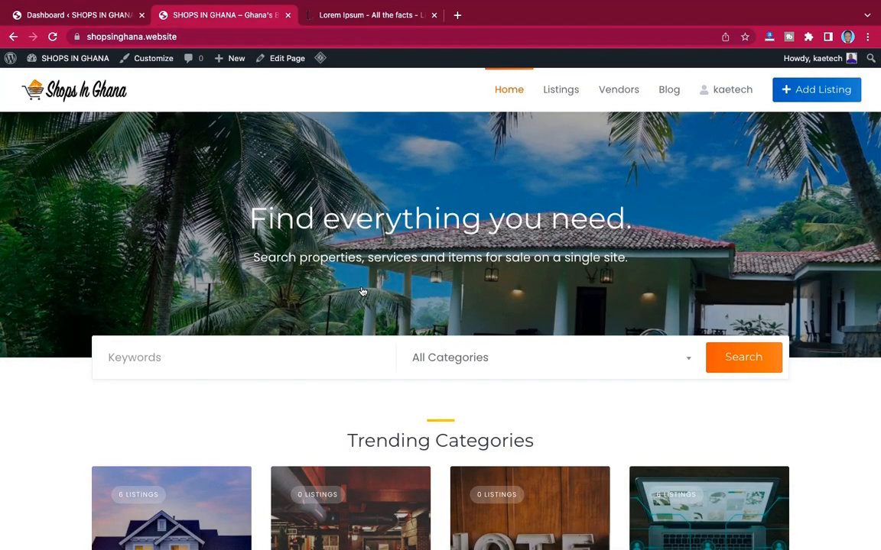
pyautogui.scroll(-10, 359, 288)
pyautogui.scroll(1, 364, 289)
pyautogui.scroll(-3, 362, 291)
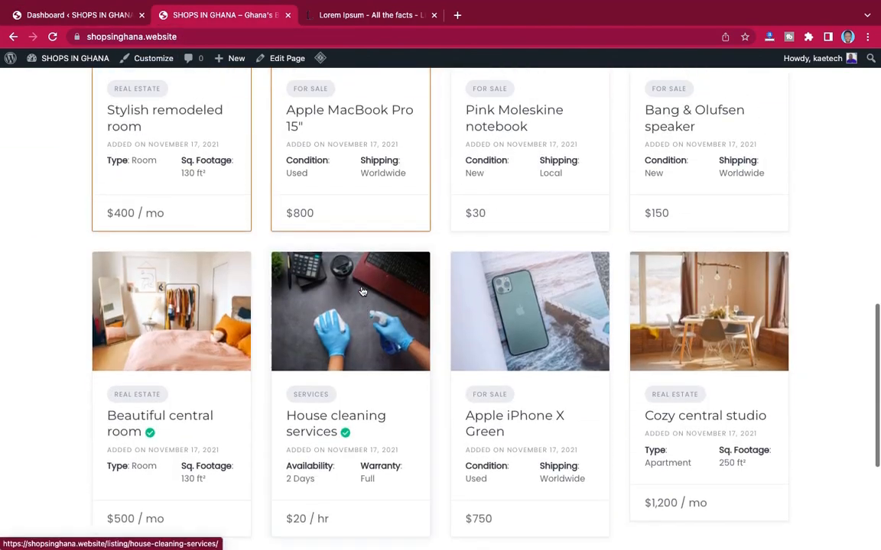
pyautogui.scroll(5, 362, 291)
pyautogui.scroll(5, 362, 291)
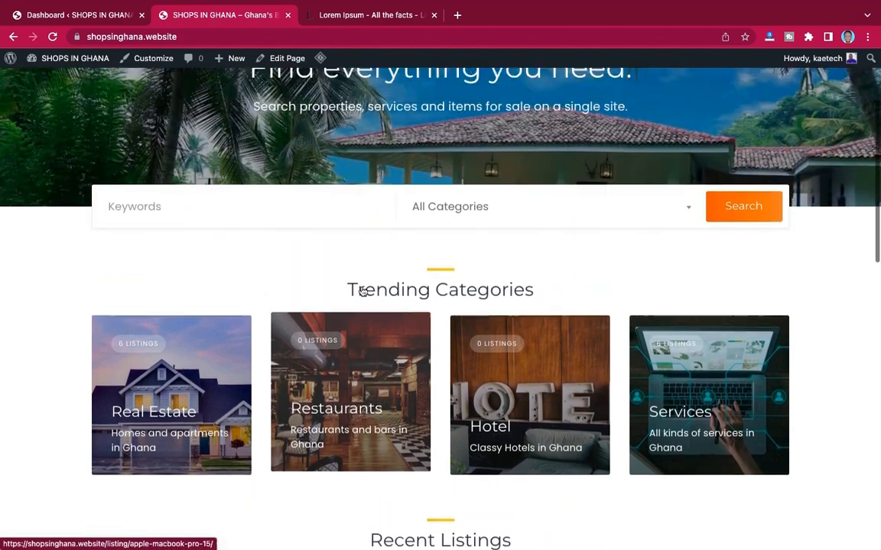
pyautogui.scroll(-5, 363, 290)
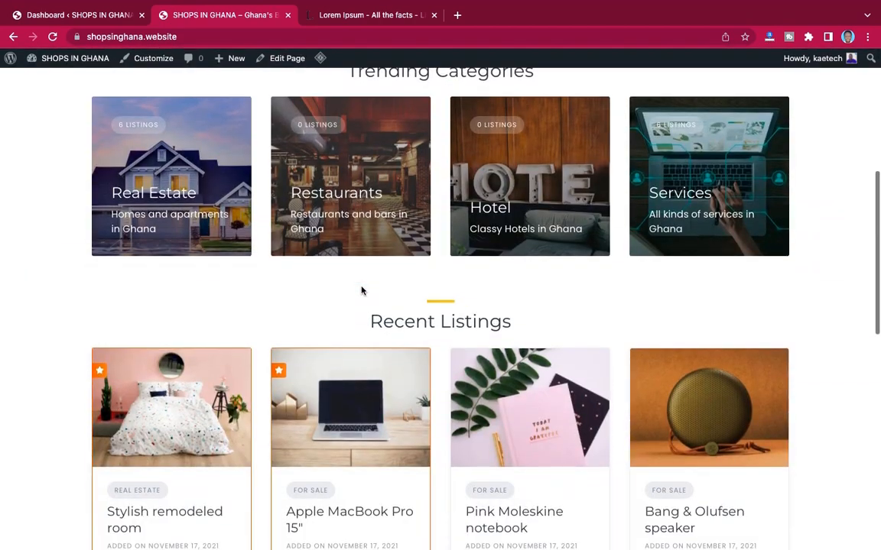
# Open the Pink Moleskine notebook listing from the recent listings and examine its details, reviews and related listings.
pyautogui.scroll(-5, 360, 289)
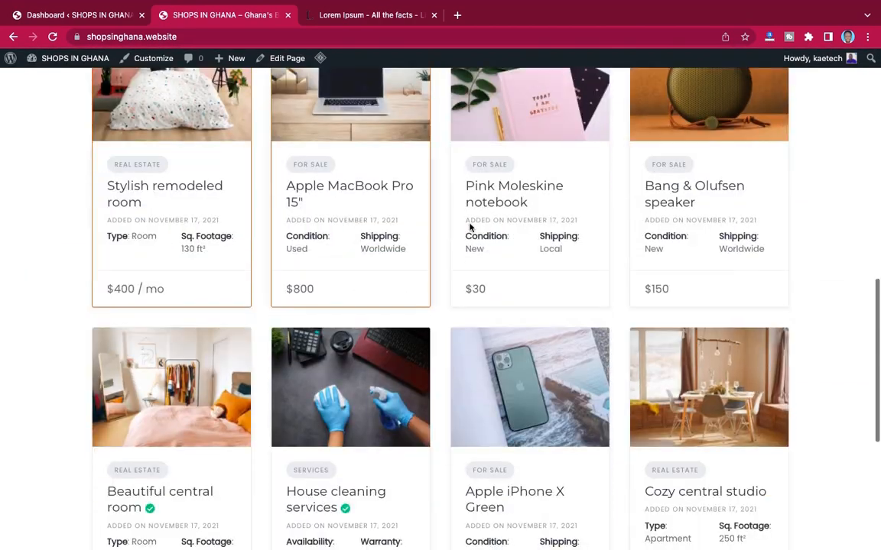
pyautogui.click(509, 192)
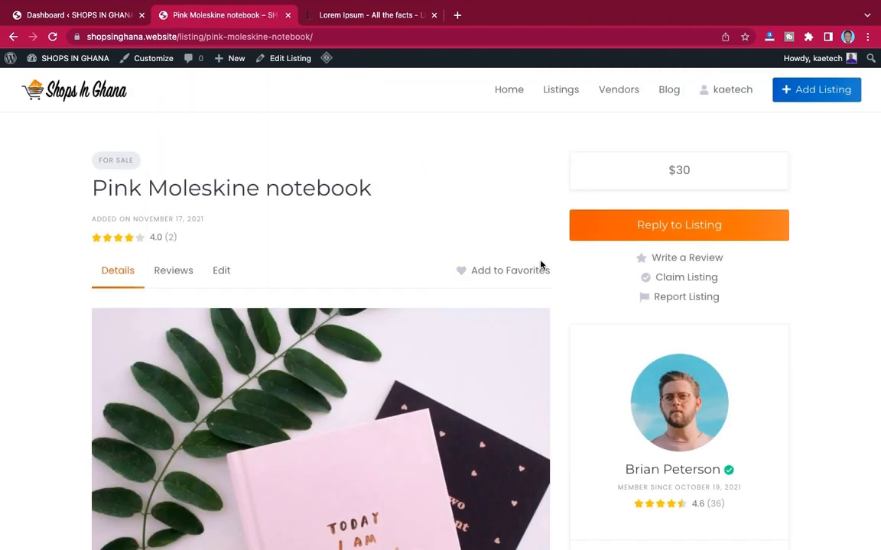
pyautogui.scroll(-1, 540, 264)
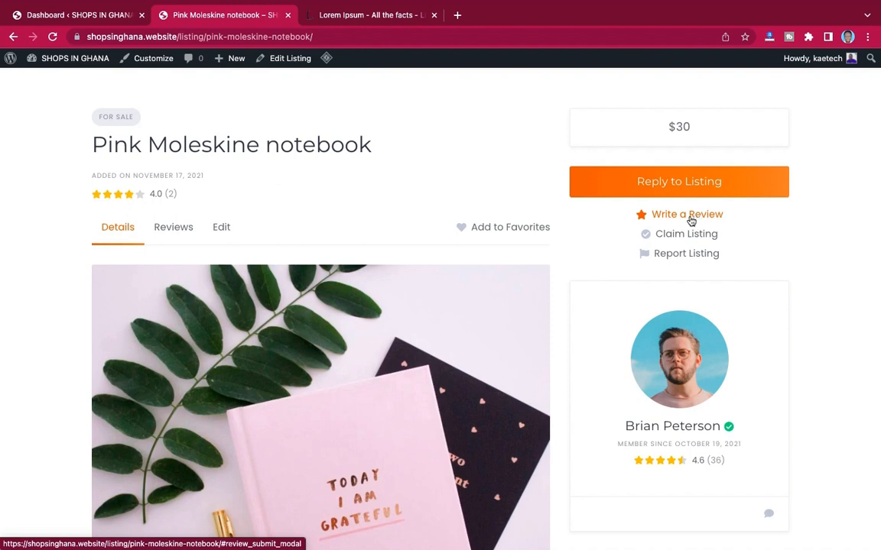
pyautogui.scroll(-3, 582, 306)
pyautogui.scroll(-6, 582, 306)
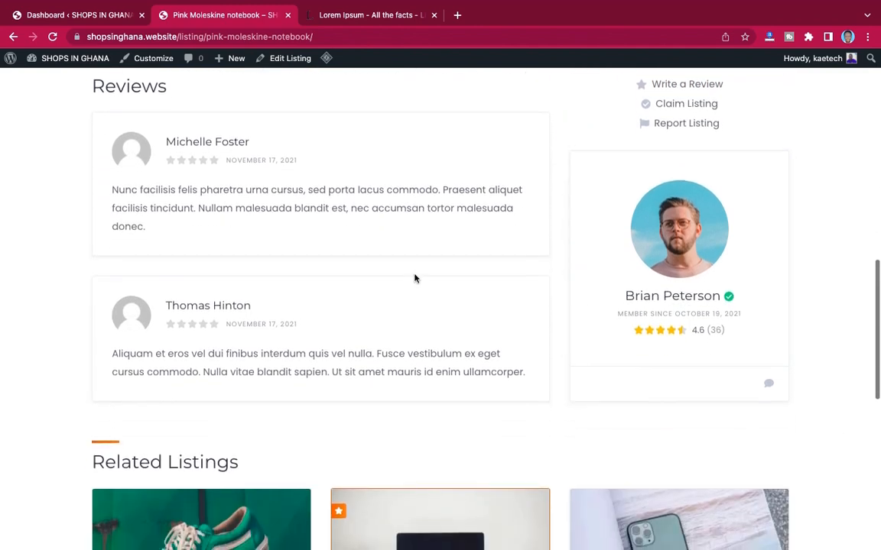
pyautogui.scroll(-4, 363, 364)
pyautogui.scroll(-3, 364, 367)
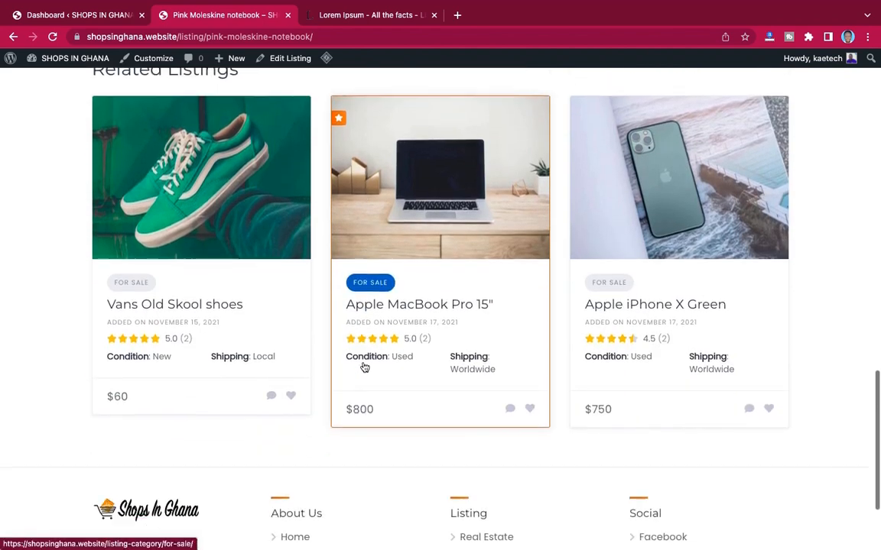
pyautogui.scroll(8, 364, 365)
pyautogui.scroll(3, 364, 363)
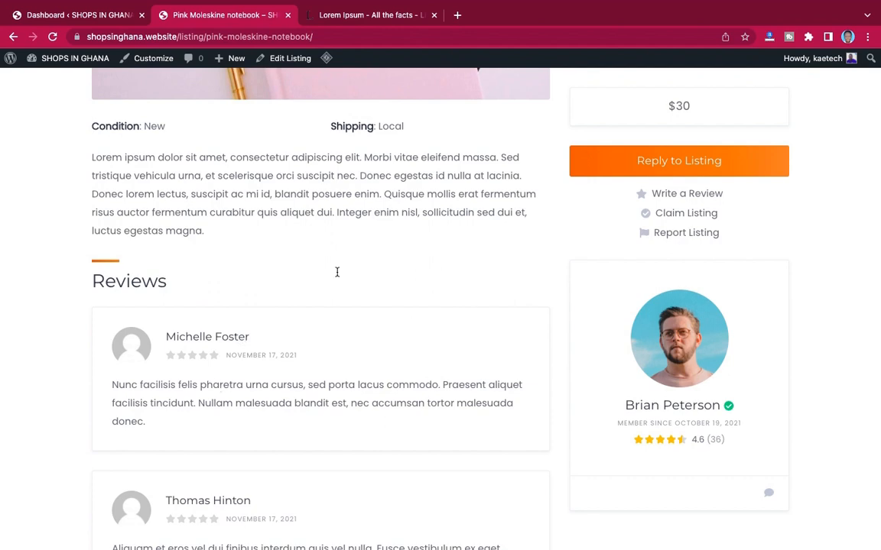
# Examine the notebook listing's description and its review form, then close the form without submitting a review.
pyautogui.scroll(7, 326, 188)
pyautogui.scroll(-5, 326, 187)
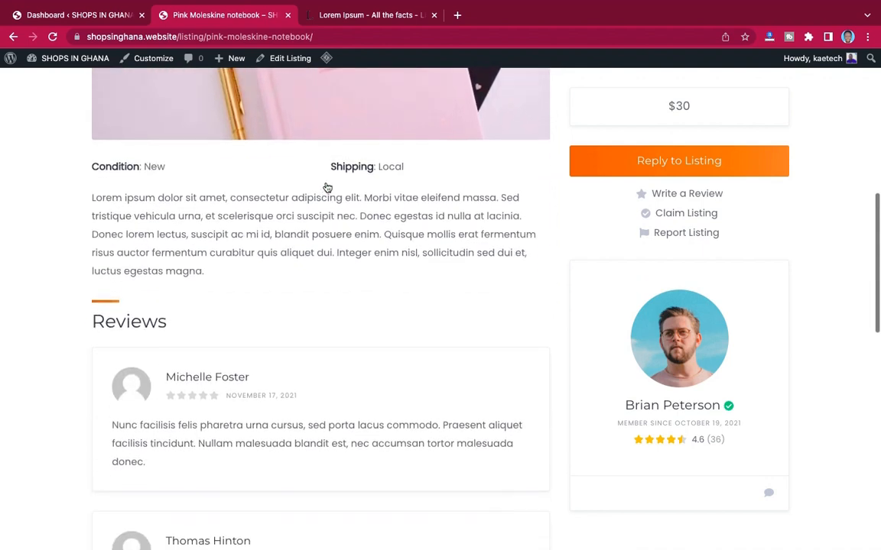
pyautogui.scroll(1, 326, 188)
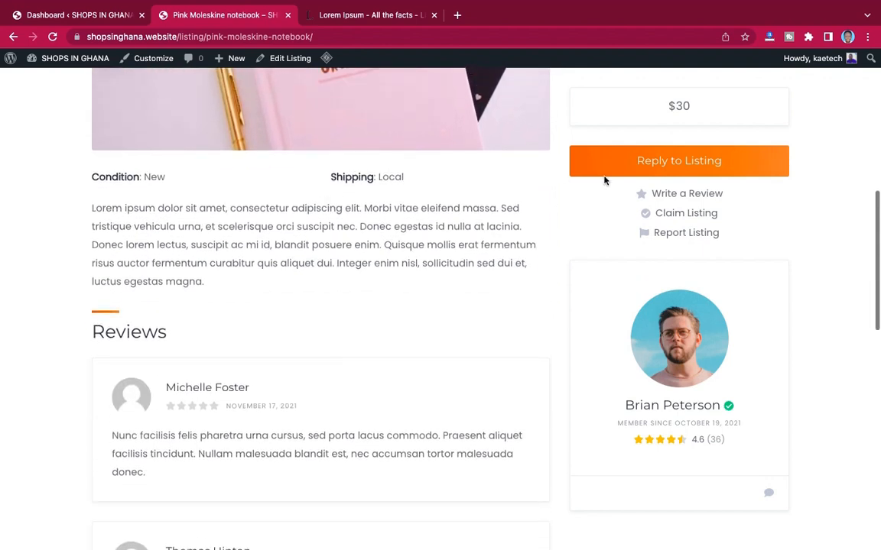
pyautogui.click(695, 194)
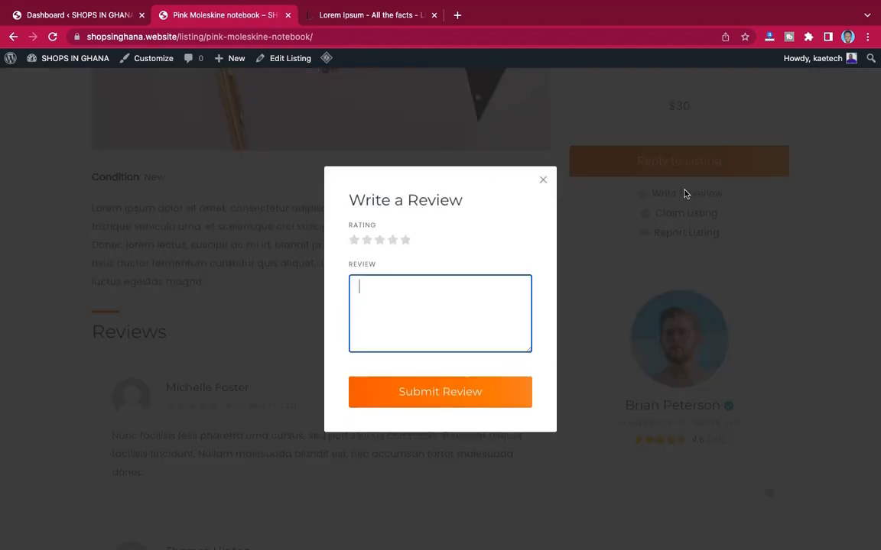
pyautogui.click(542, 178)
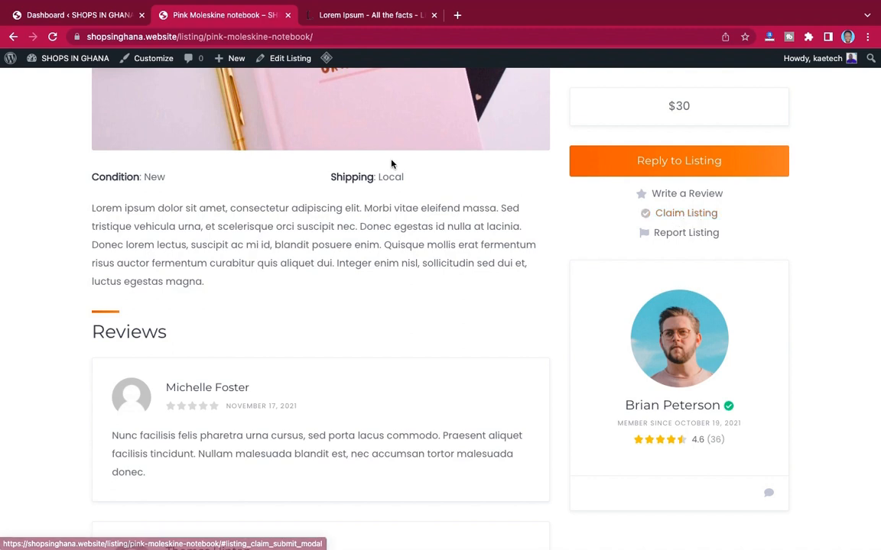
# Open the HivePress settings in the WordPress dashboard and review the listing options down to the featuring and packages sections.
pyautogui.click(96, 18)
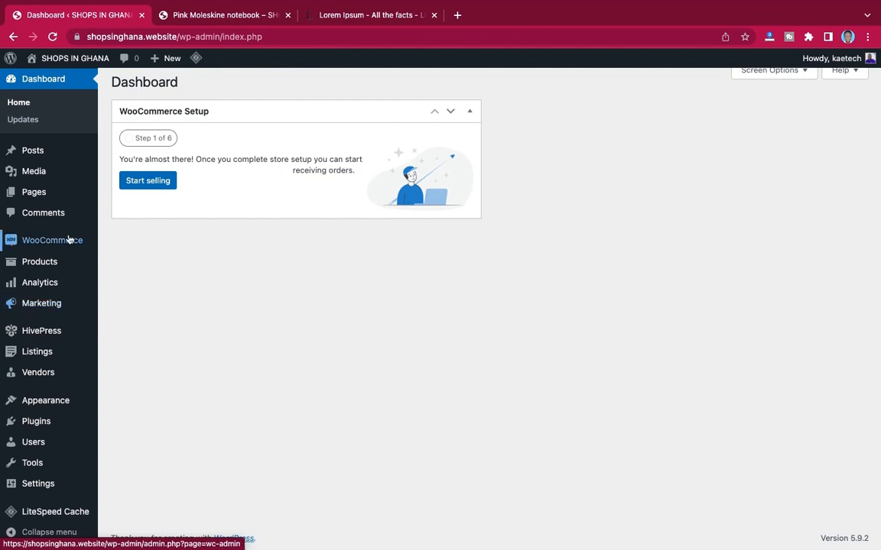
pyautogui.moveTo(44, 340)
pyautogui.moveTo(38, 357)
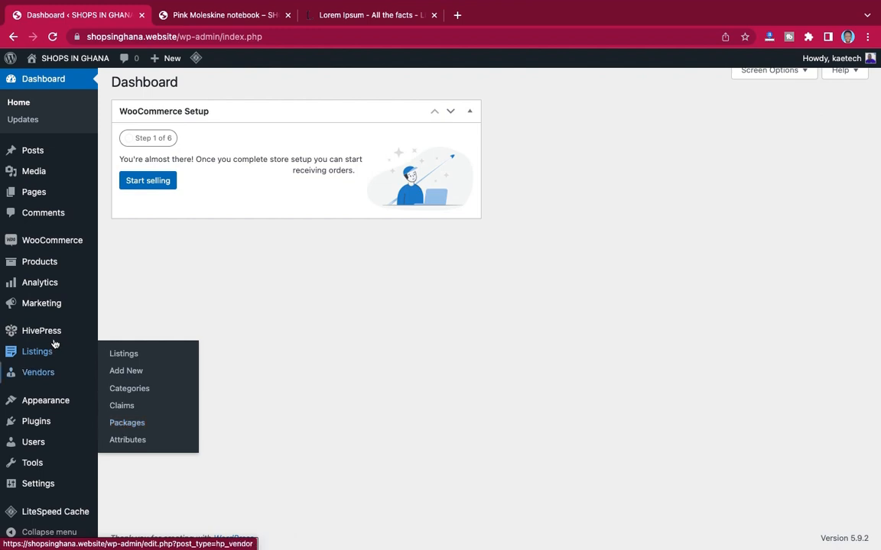
pyautogui.click(130, 333)
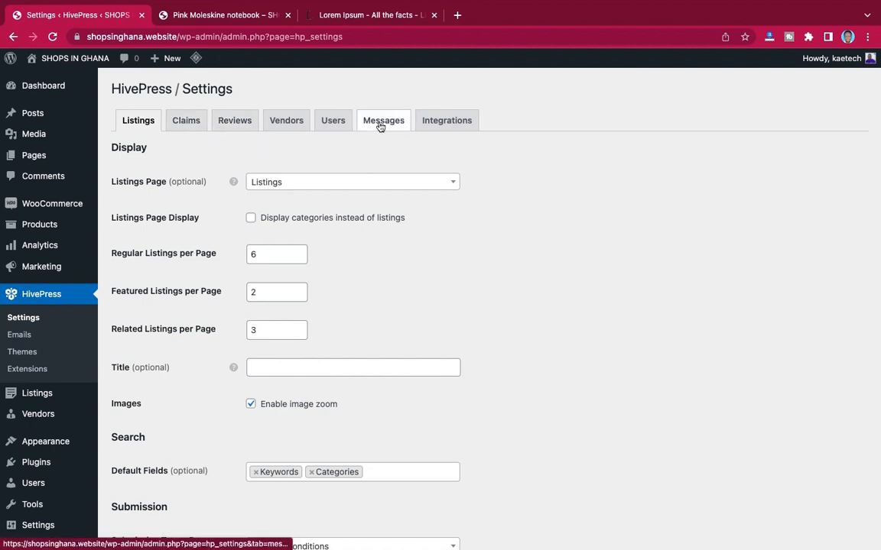
pyautogui.scroll(-10, 179, 187)
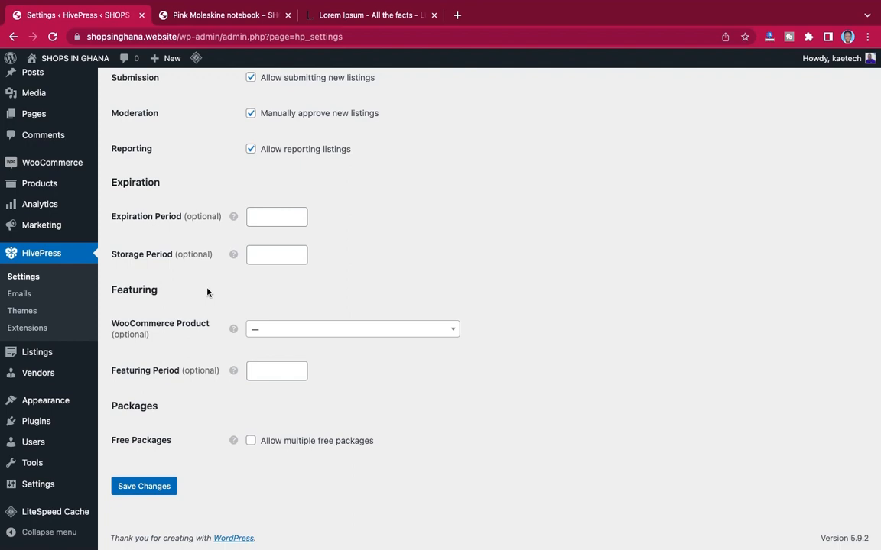
# Examine how featured listings are marked on the site's home page and on its Listings page.
pyautogui.click(224, 14)
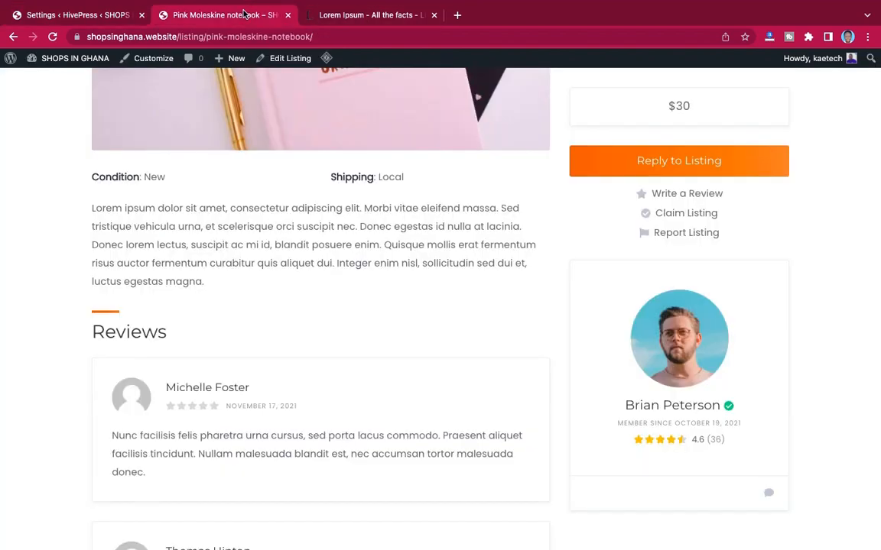
pyautogui.scroll(10, 266, 206)
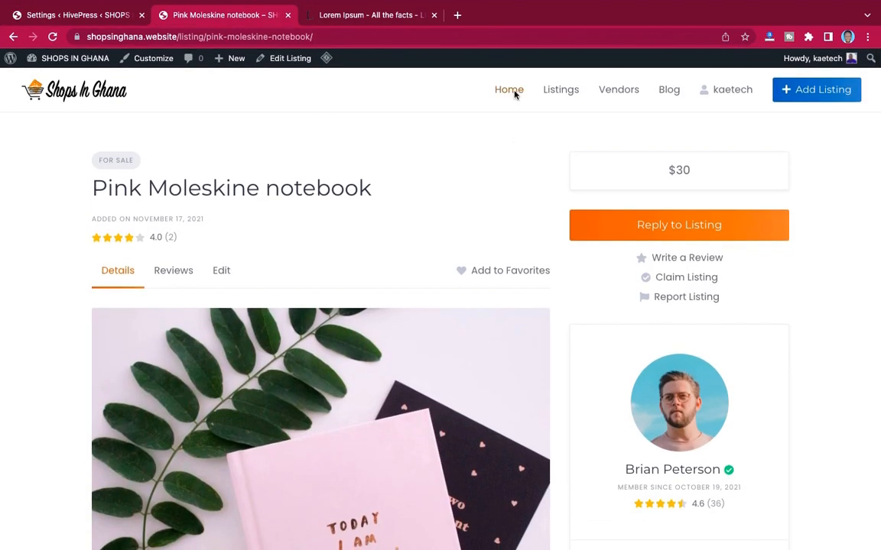
pyautogui.click(514, 93)
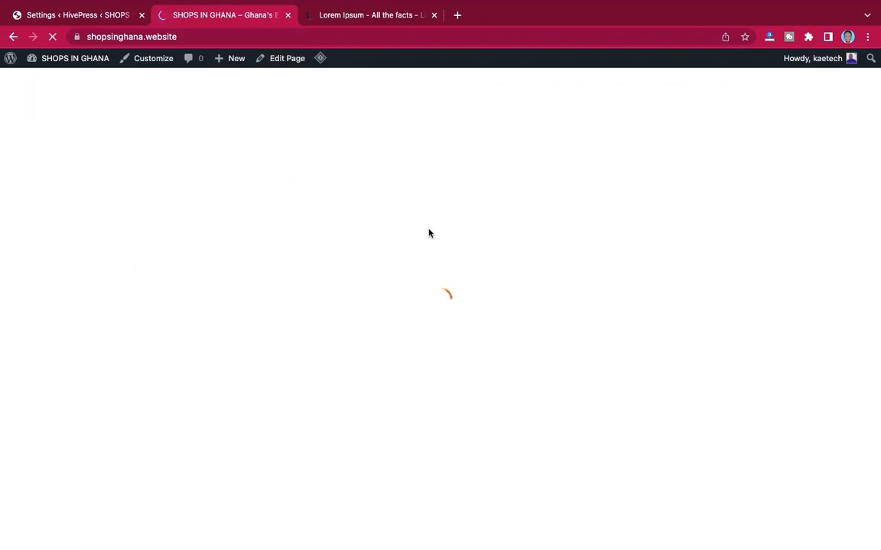
pyautogui.scroll(-10, 429, 233)
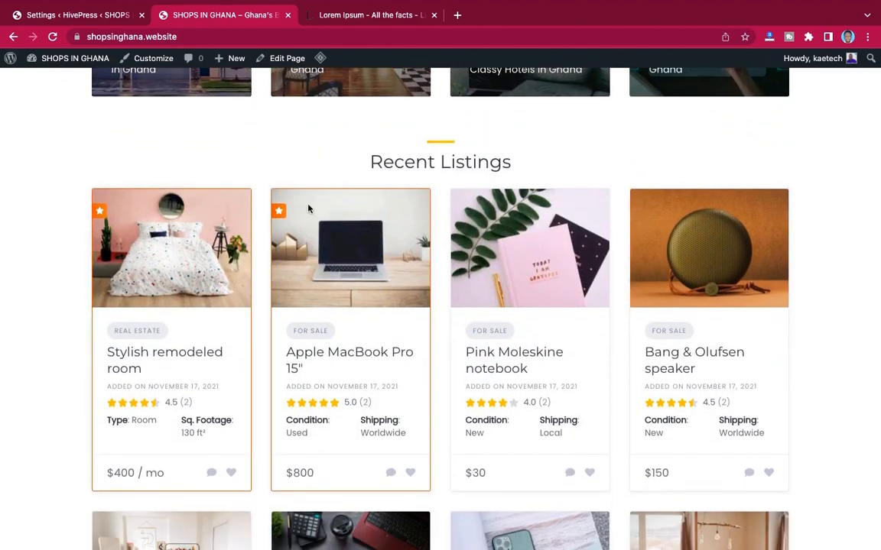
pyautogui.scroll(10, 384, 189)
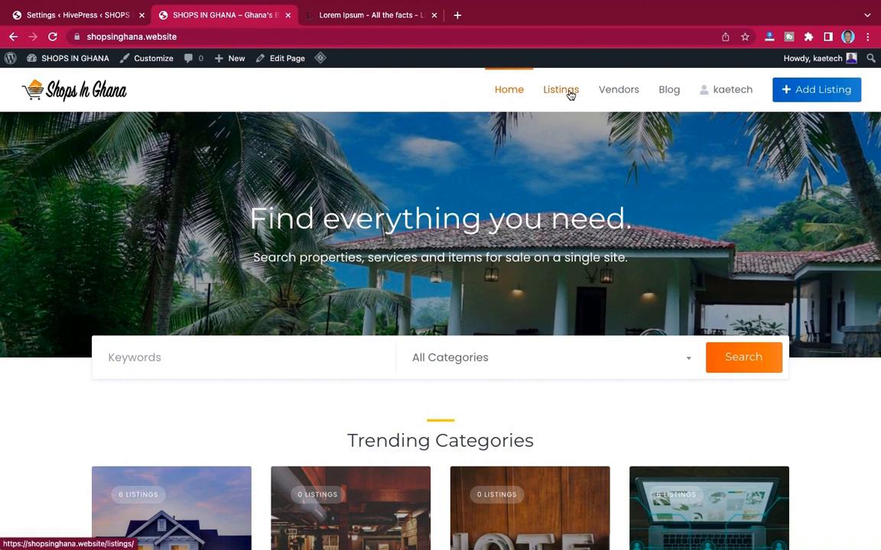
pyautogui.click(570, 91)
pyautogui.scroll(-5, 429, 249)
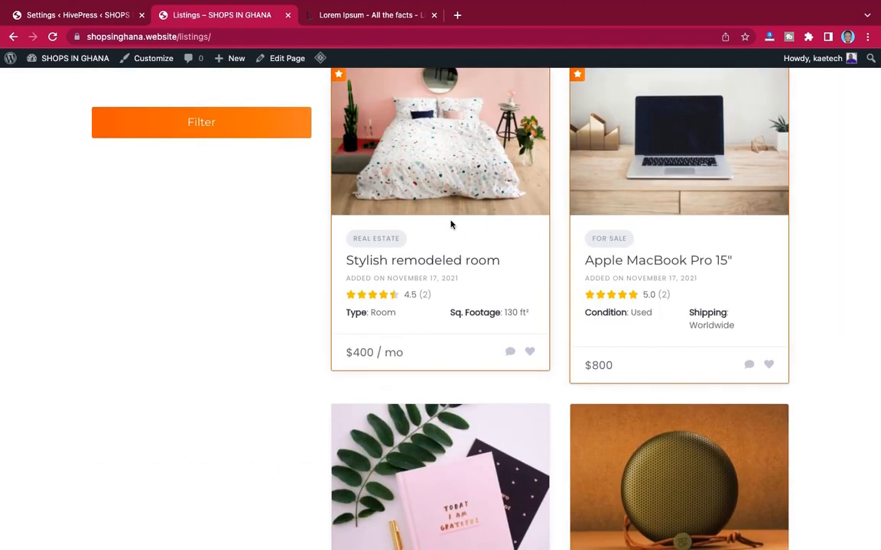
pyautogui.scroll(3, 456, 218)
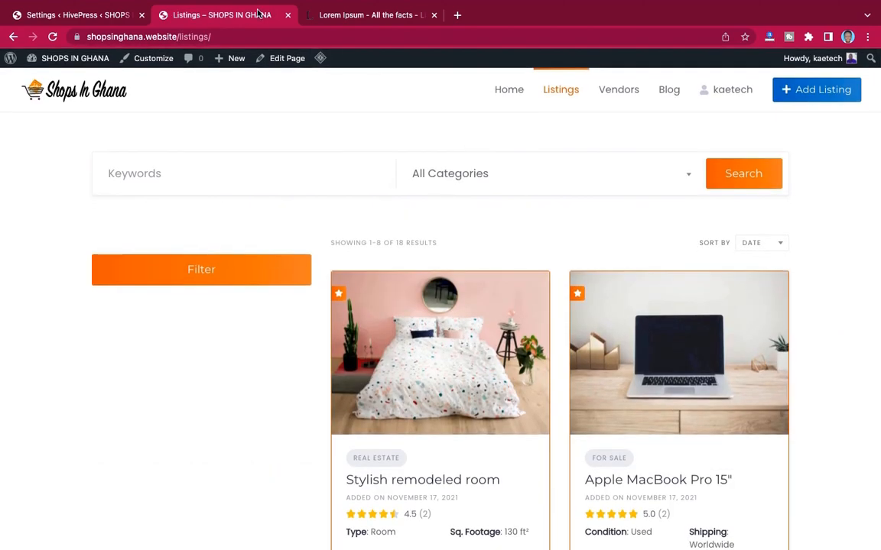
# Return to the HivePress settings and check the WooCommerce product choices for featuring and the other listing options.
pyautogui.click(114, 15)
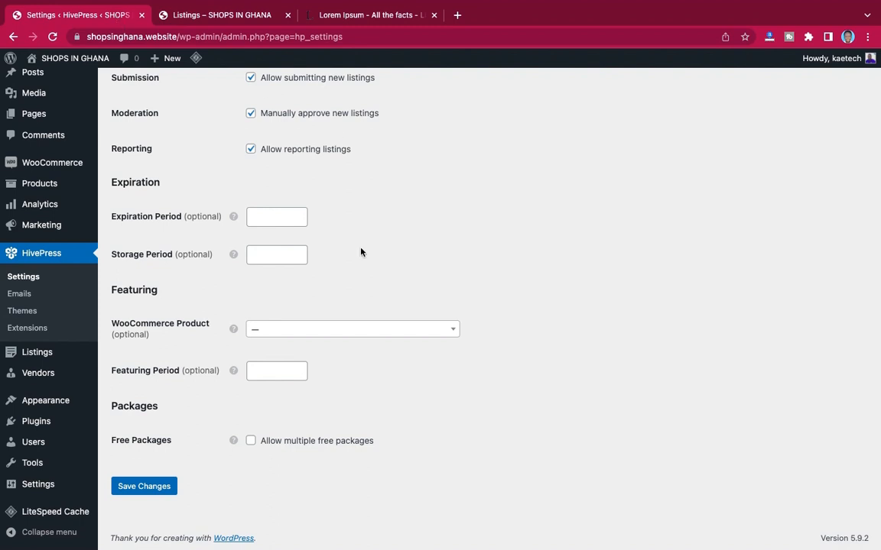
pyautogui.click(331, 335)
pyautogui.click(501, 301)
pyautogui.scroll(8, 360, 287)
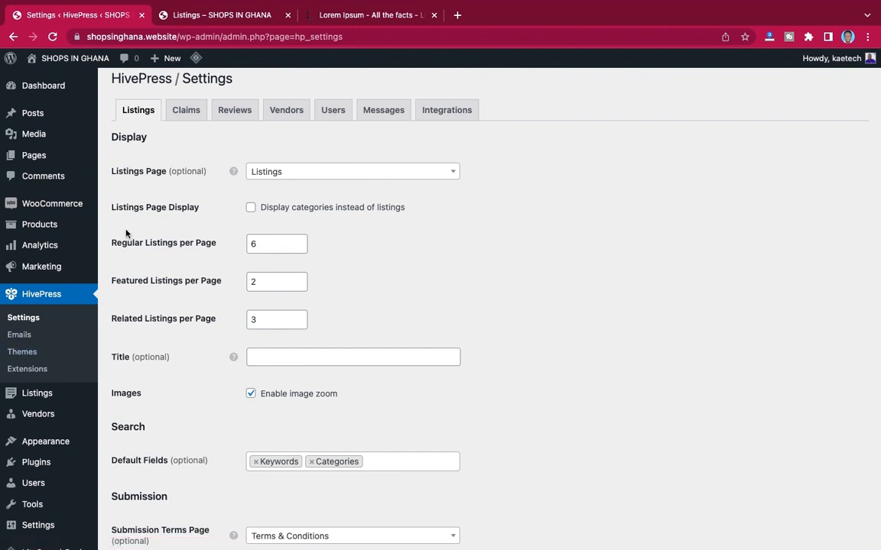
pyautogui.scroll(1, 135, 262)
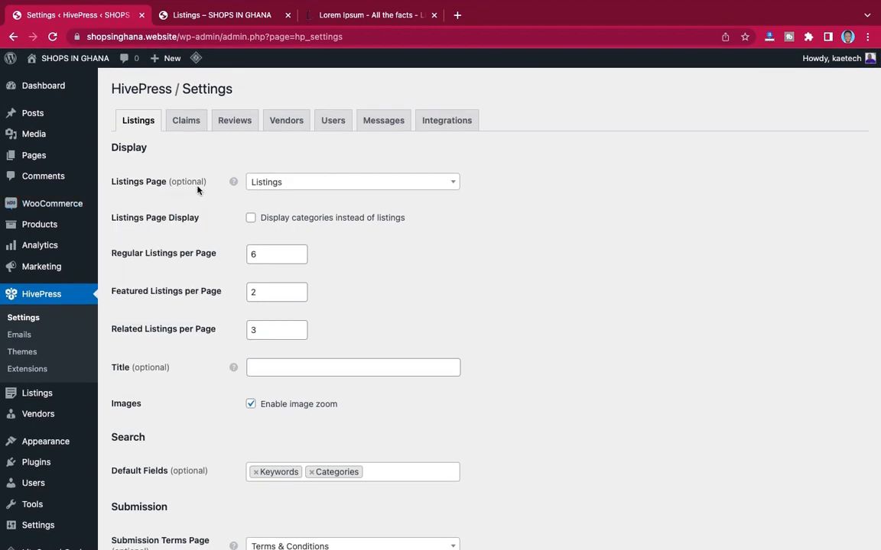
pyautogui.scroll(-5, 174, 205)
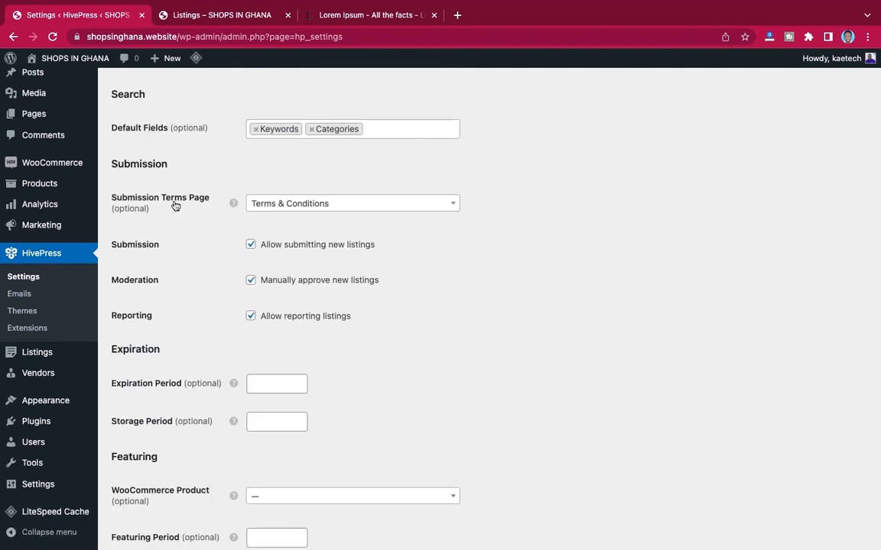
# Start a new WooCommerce product and title it "Featured Product".
pyautogui.scroll(1, 174, 205)
pyautogui.moveTo(47, 203)
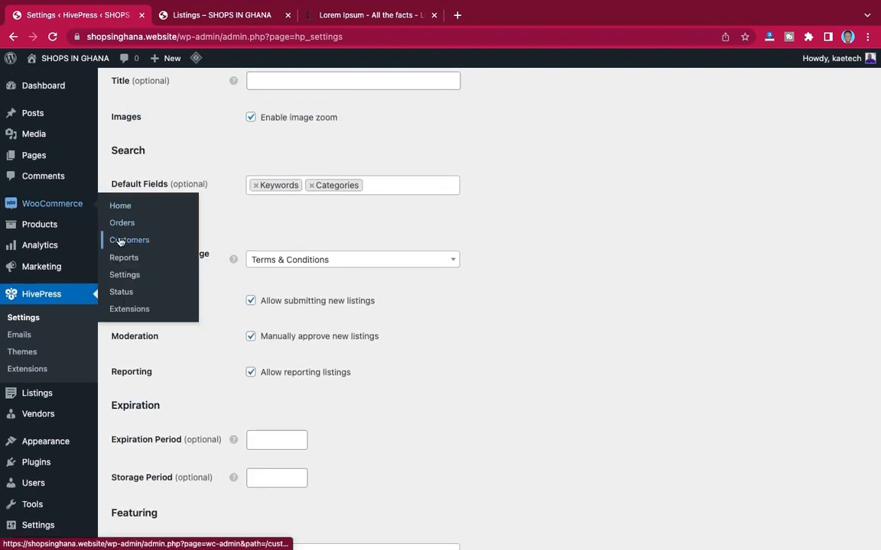
pyautogui.moveTo(35, 223)
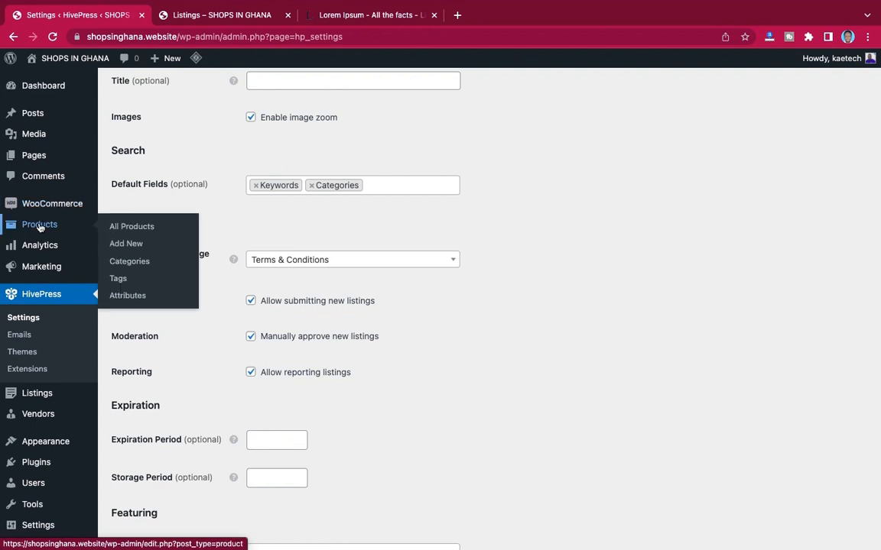
pyautogui.click(122, 243)
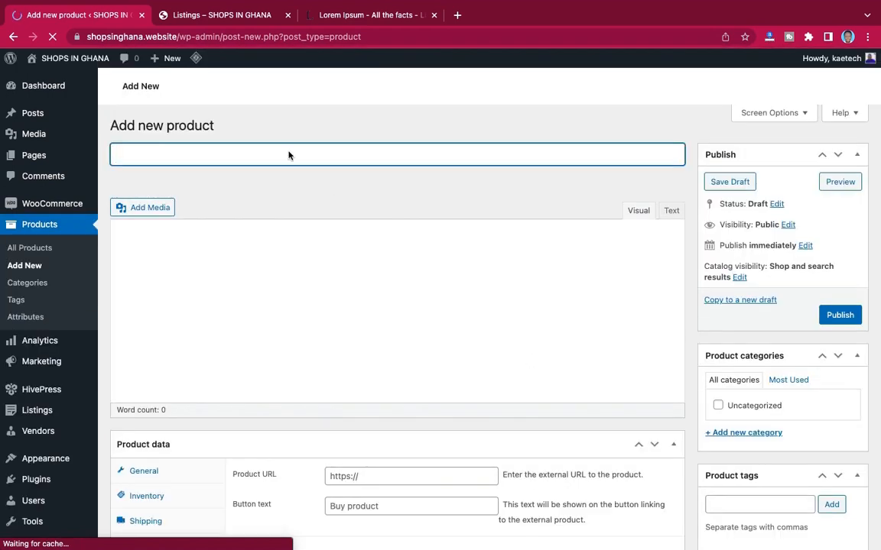
pyautogui.write('Featured')
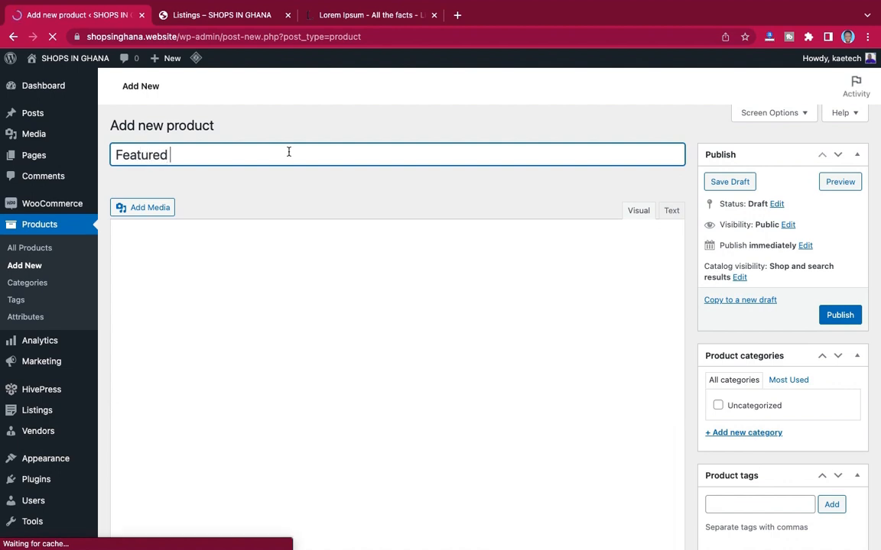
pyautogui.write(' Product')
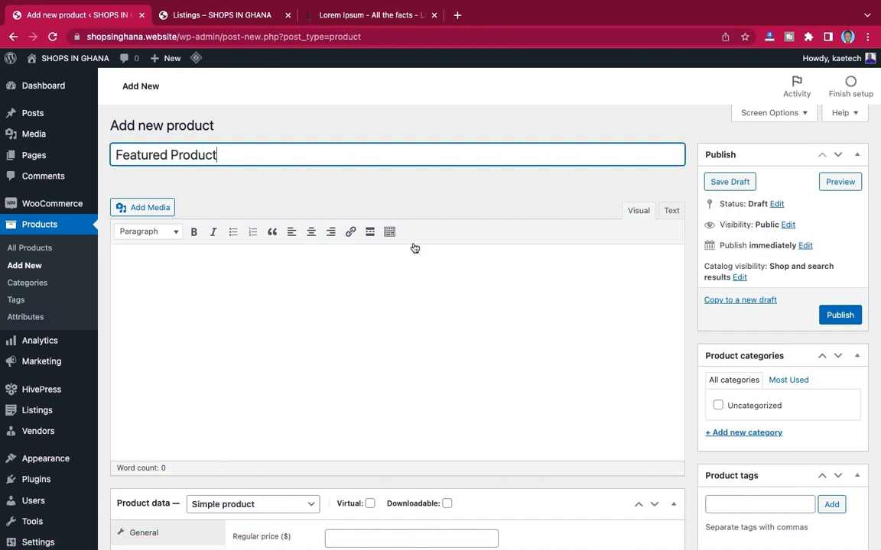
# Mark the simple product as virtual and set its regular price to $100.
pyautogui.scroll(-5, 414, 246)
pyautogui.scroll(1, 306, 268)
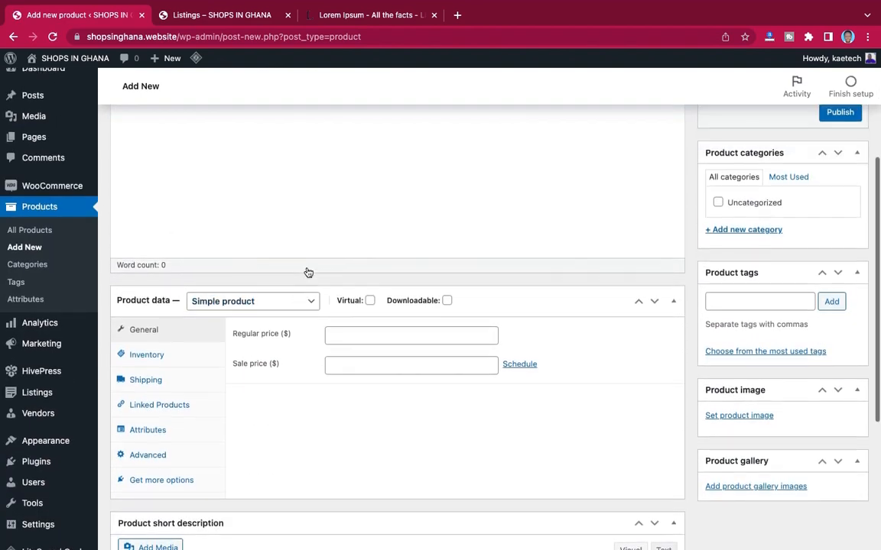
pyautogui.scroll(-1, 306, 272)
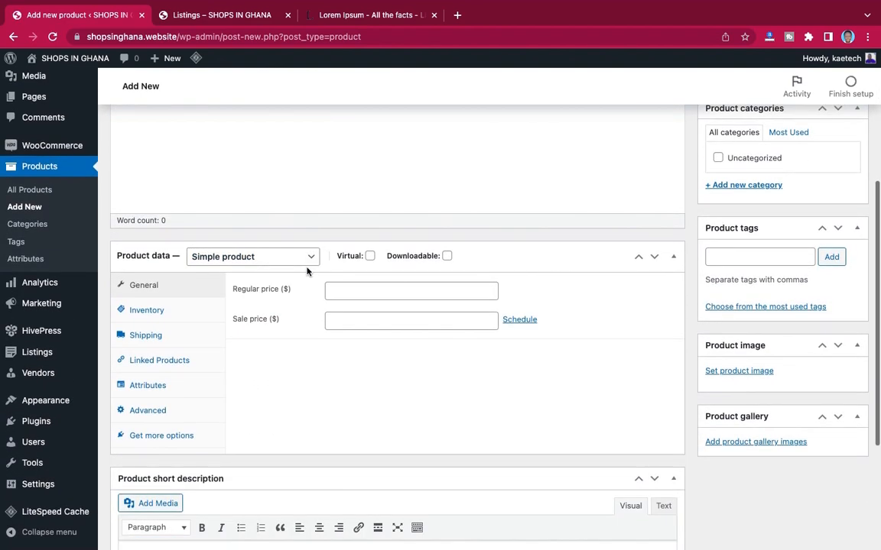
pyautogui.click(370, 256)
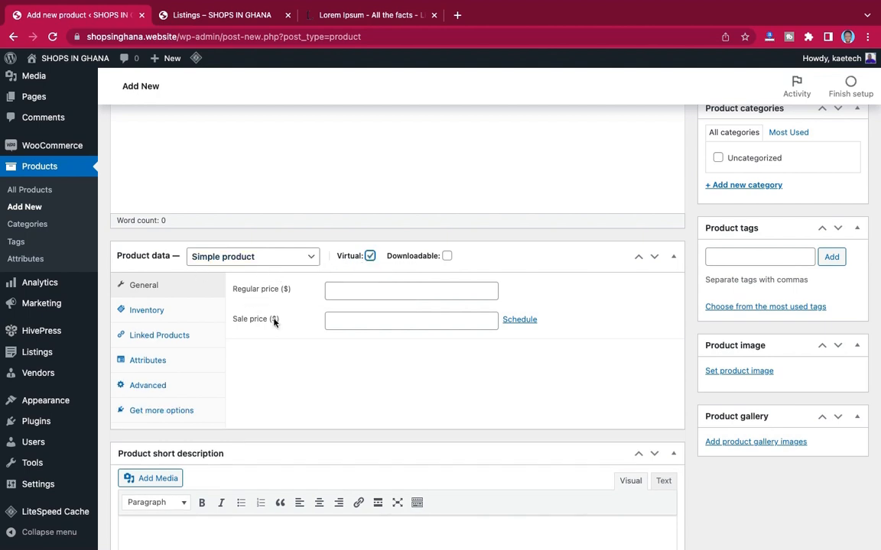
pyautogui.click(343, 292)
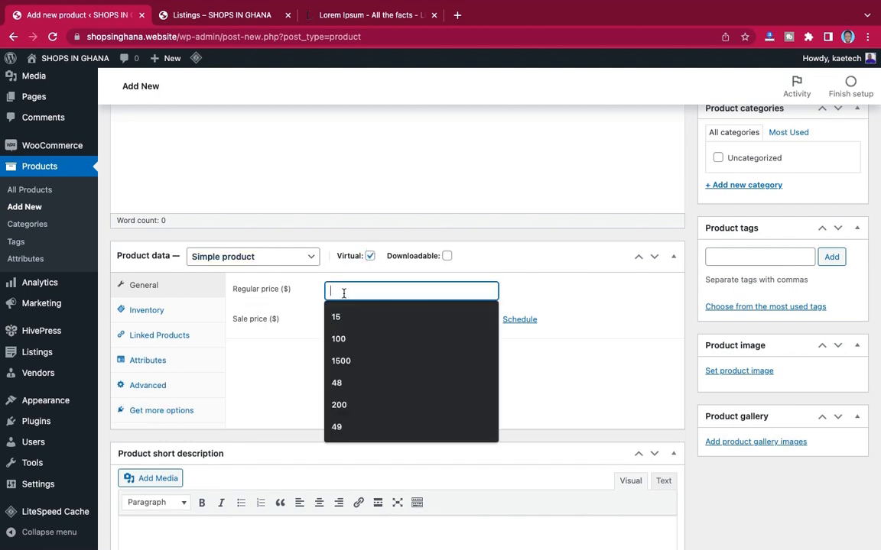
pyautogui.click(342, 338)
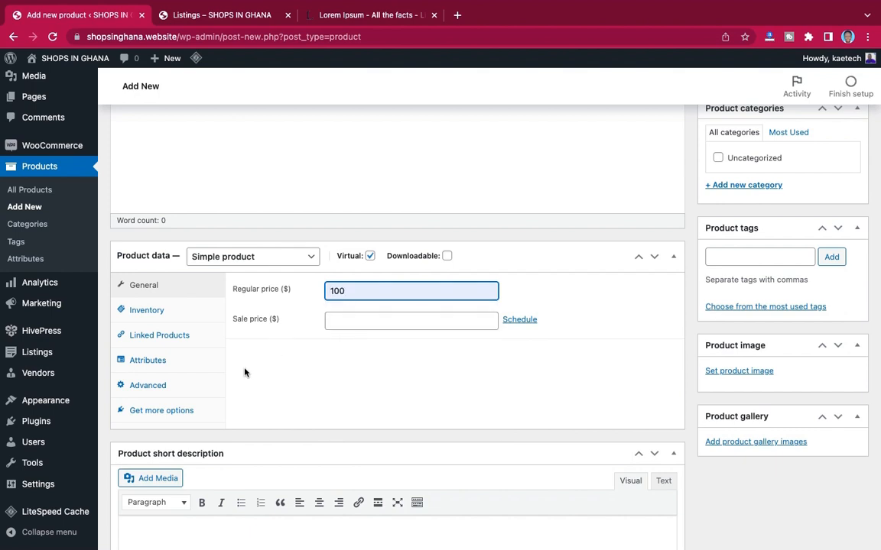
# Review the available product types and keep Simple product for the new product.
pyautogui.scroll(-3, 503, 372)
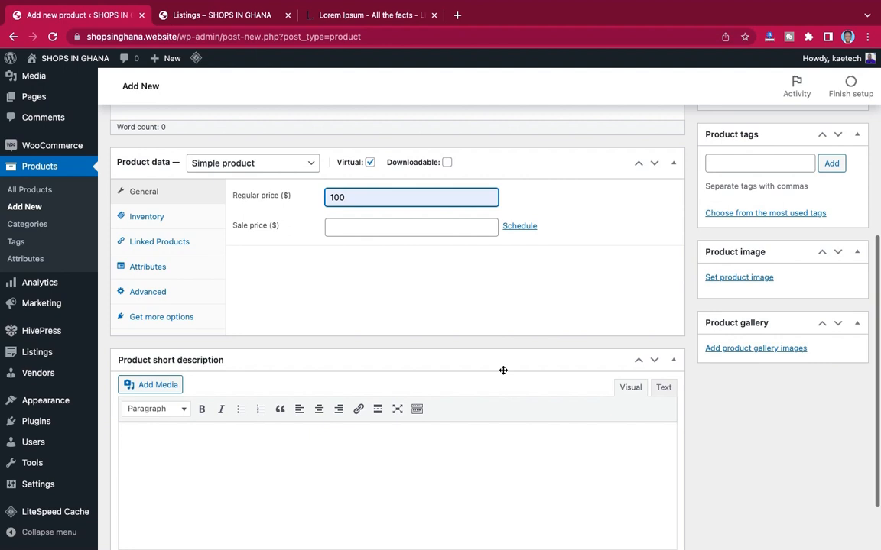
pyautogui.click(287, 165)
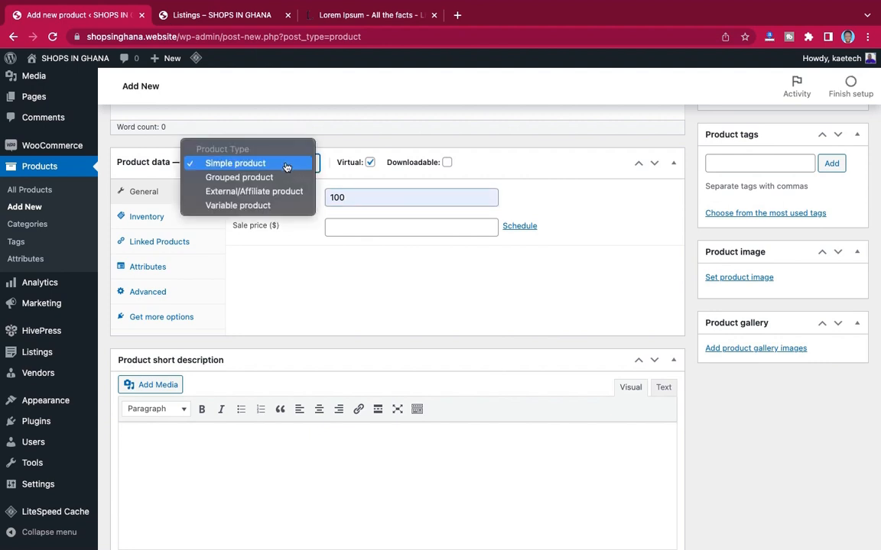
pyautogui.click(286, 166)
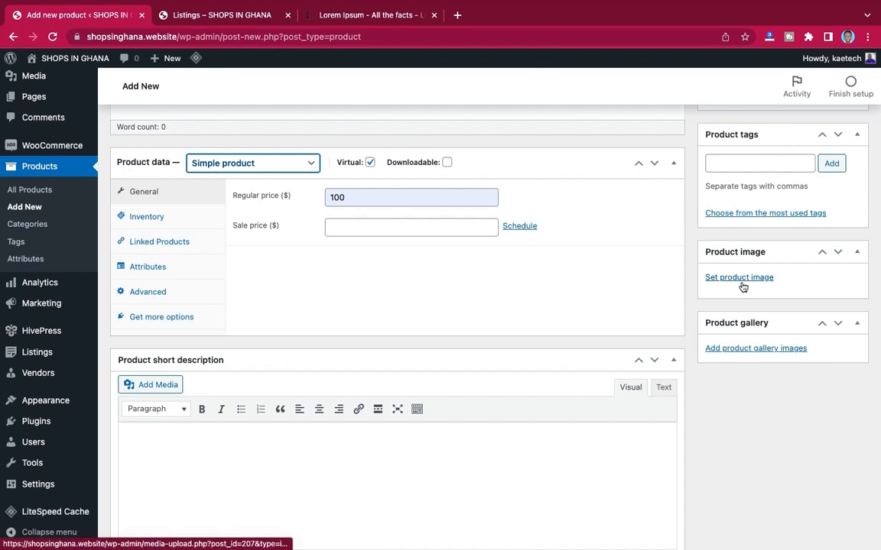
# Create the product categories "Featured" and "Subscription", assigning only Featured to the product.
pyautogui.scroll(5, 678, 232)
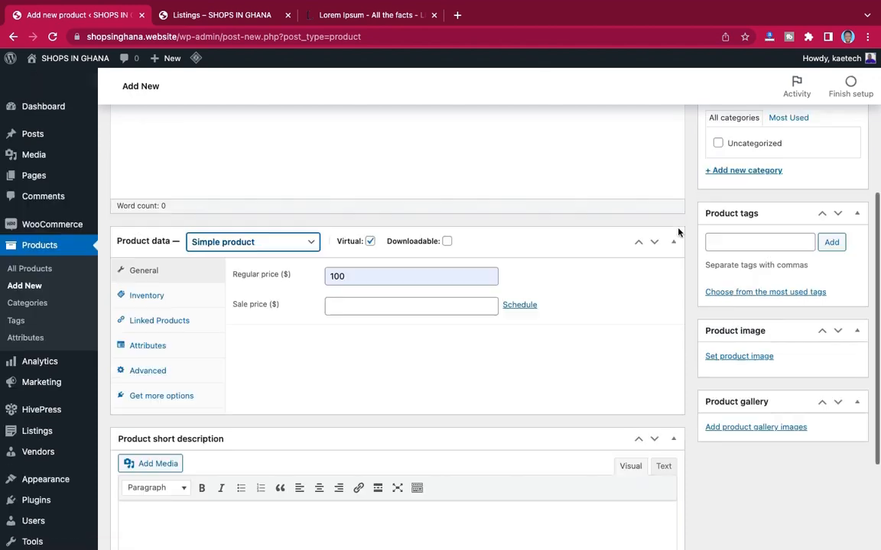
pyautogui.scroll(-1, 678, 232)
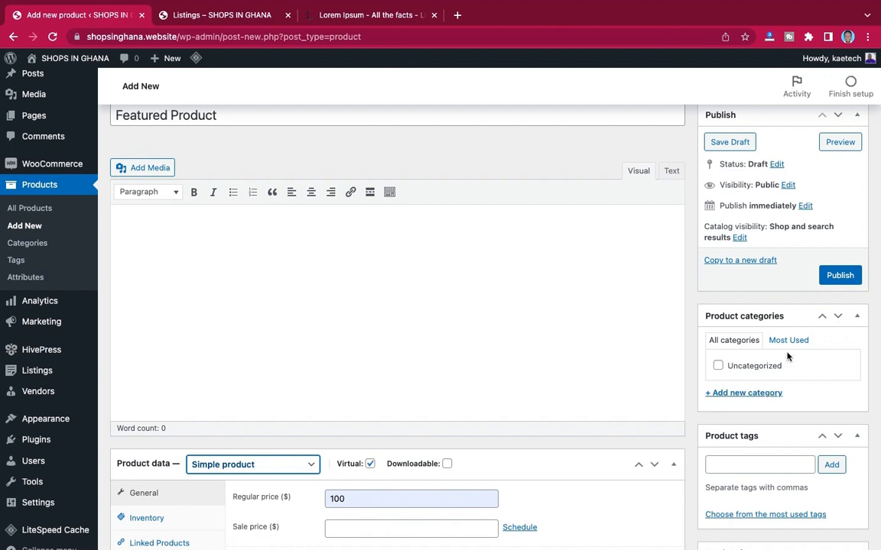
pyautogui.scroll(-1, 780, 386)
pyautogui.click(762, 376)
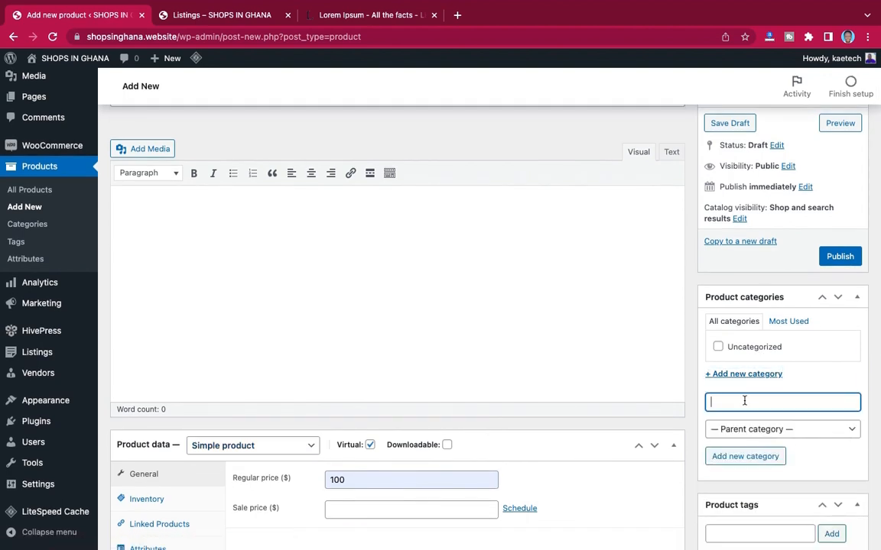
pyautogui.write('Featured')
pyautogui.click(749, 457)
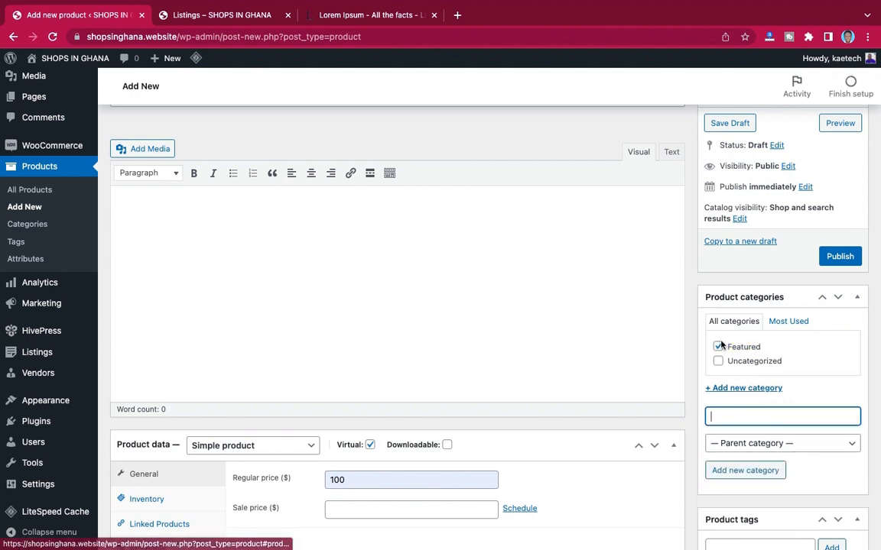
pyautogui.write('Subscription')
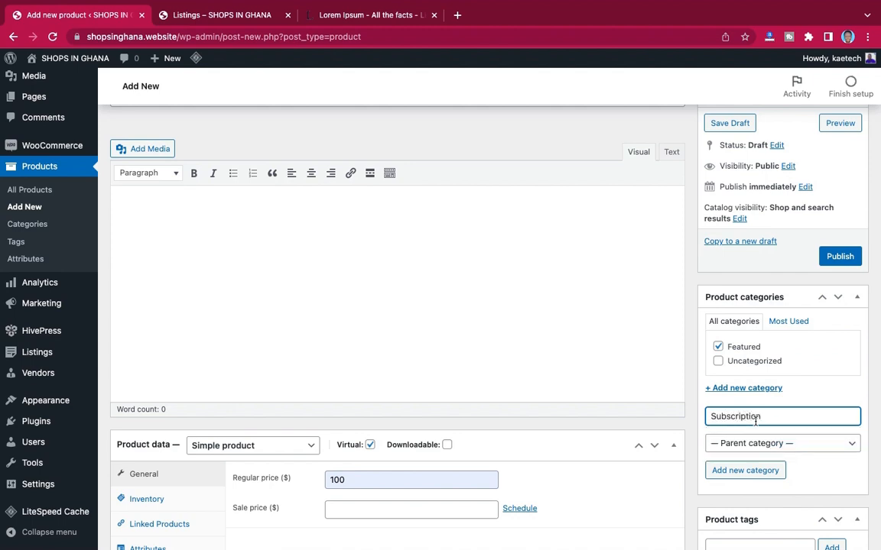
pyautogui.click(745, 472)
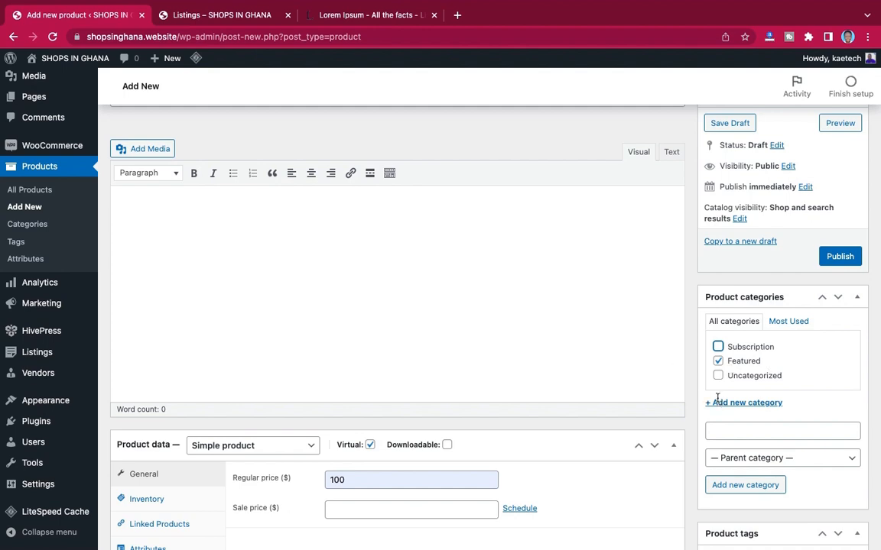
# Publish the Featured Product.
pyautogui.scroll(2, 766, 277)
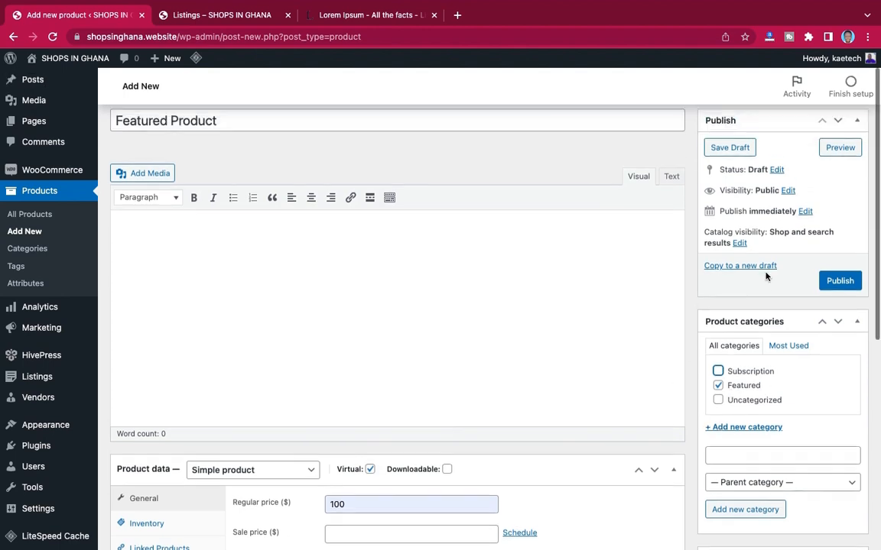
pyautogui.scroll(-2, 767, 277)
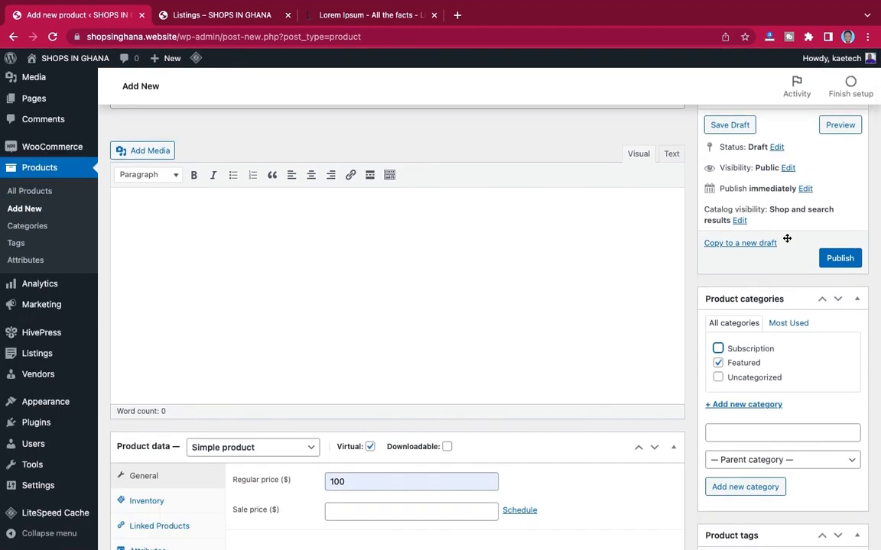
pyautogui.click(840, 258)
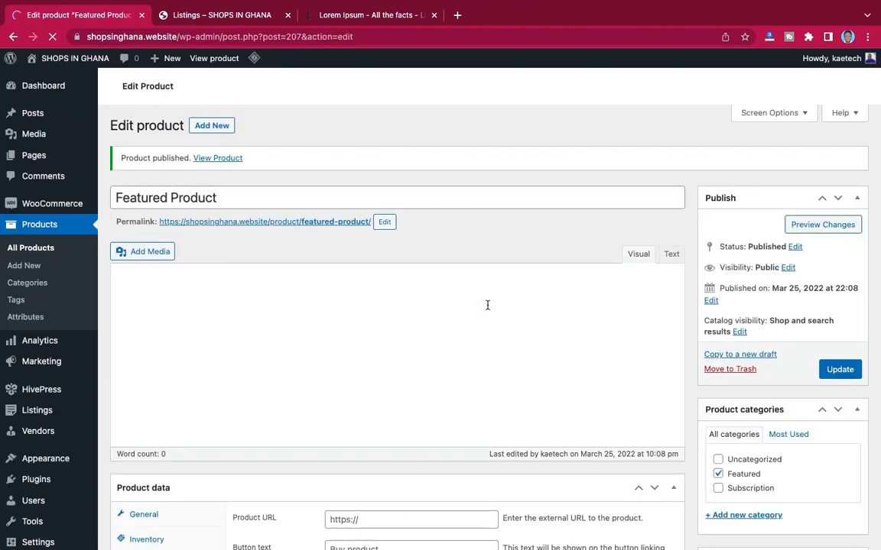
pyautogui.scroll(-3, 46, 321)
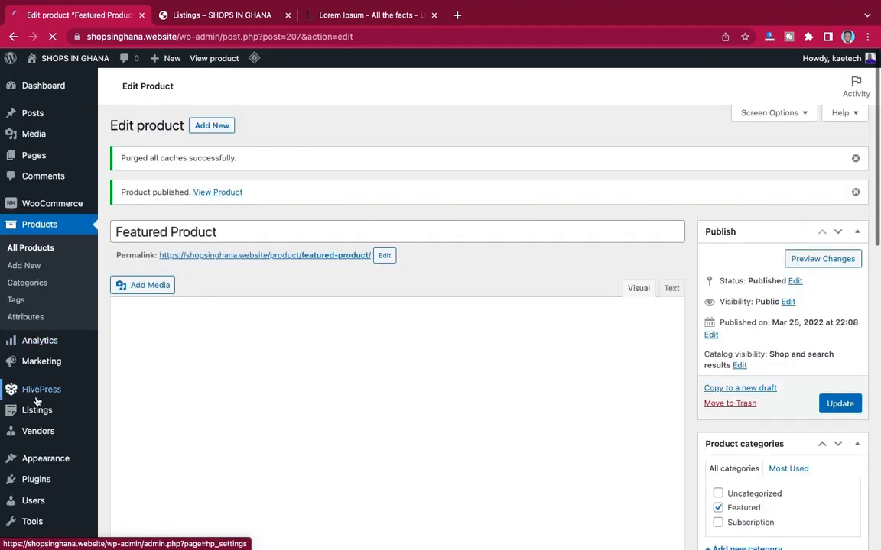
# In the HivePress listing settings, select Featured Product as the WooCommerce product for featuring.
pyautogui.moveTo(36, 401)
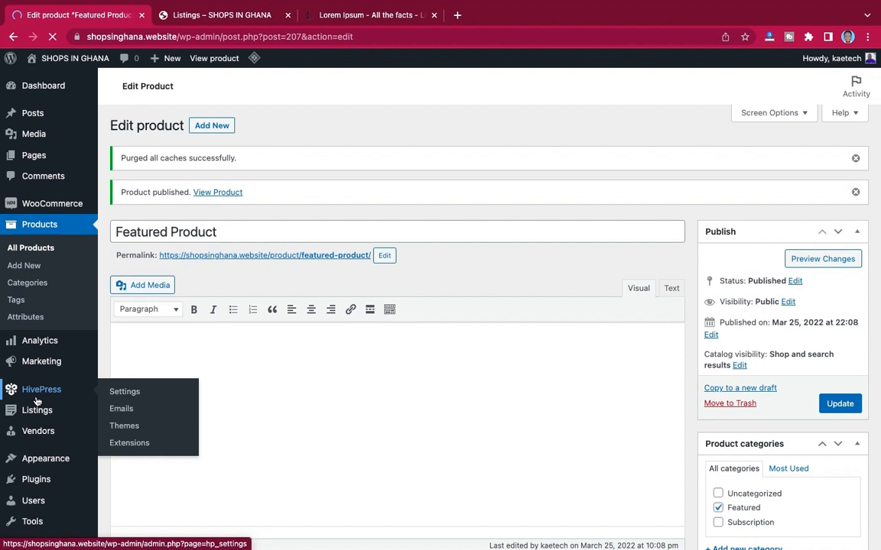
pyautogui.click(130, 394)
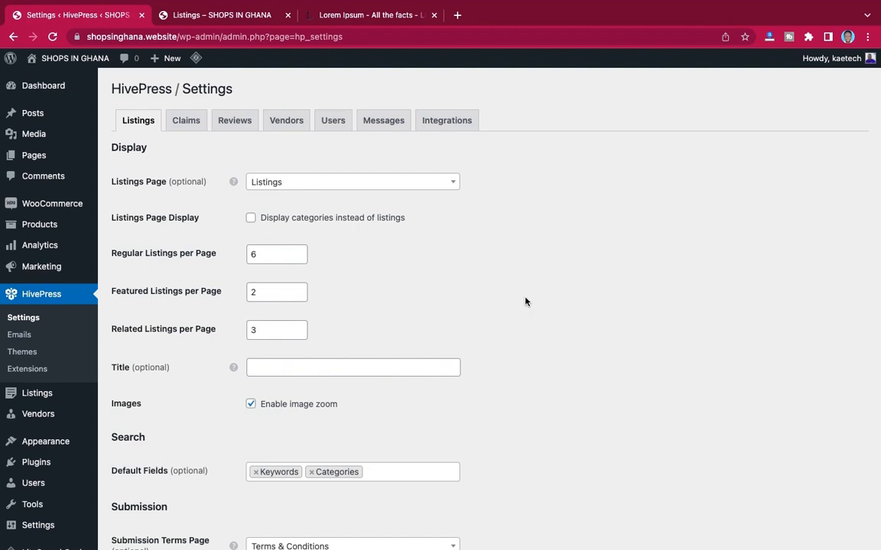
pyautogui.scroll(-10, 525, 302)
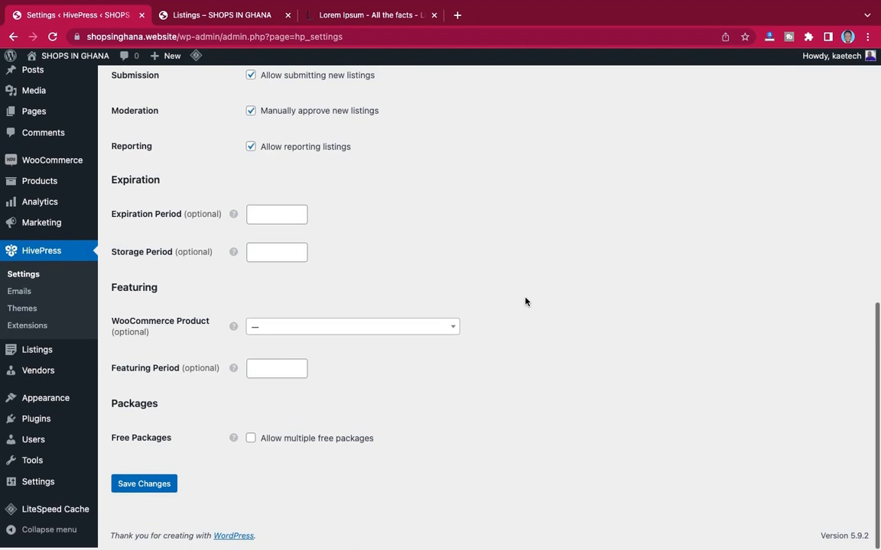
pyautogui.click(310, 327)
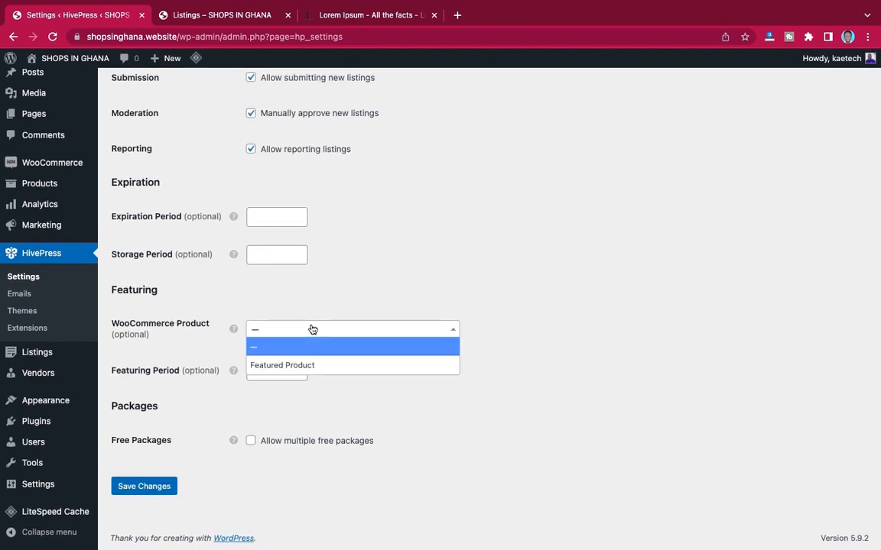
pyautogui.click(285, 366)
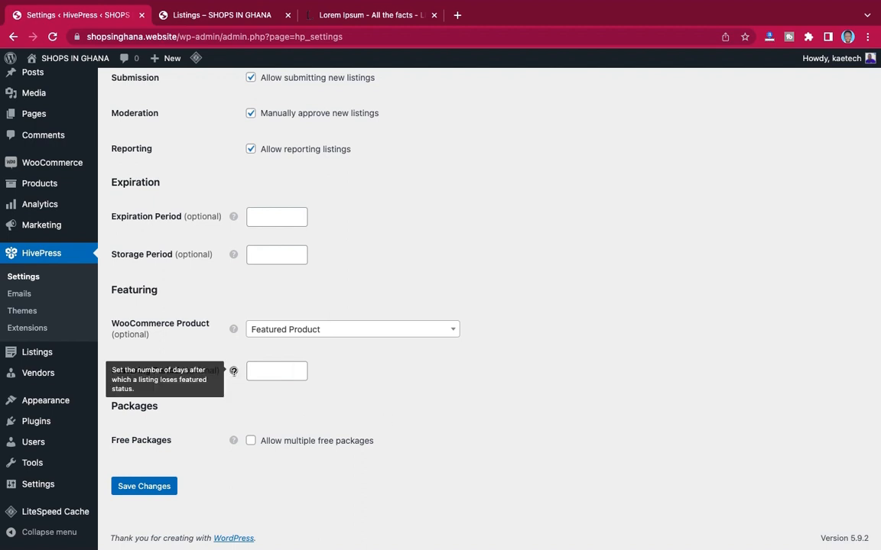
# Set the featuring period to 30 days and save the HivePress settings.
pyautogui.click(256, 372)
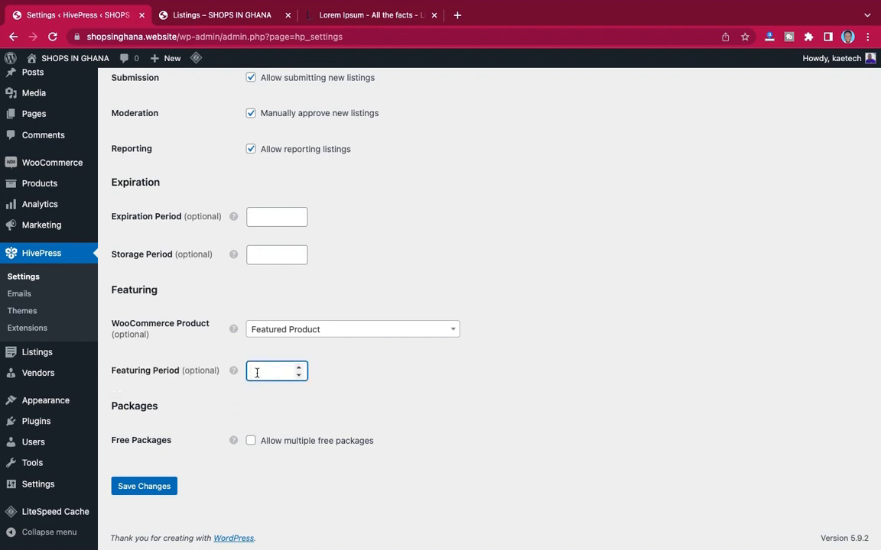
pyautogui.write('30')
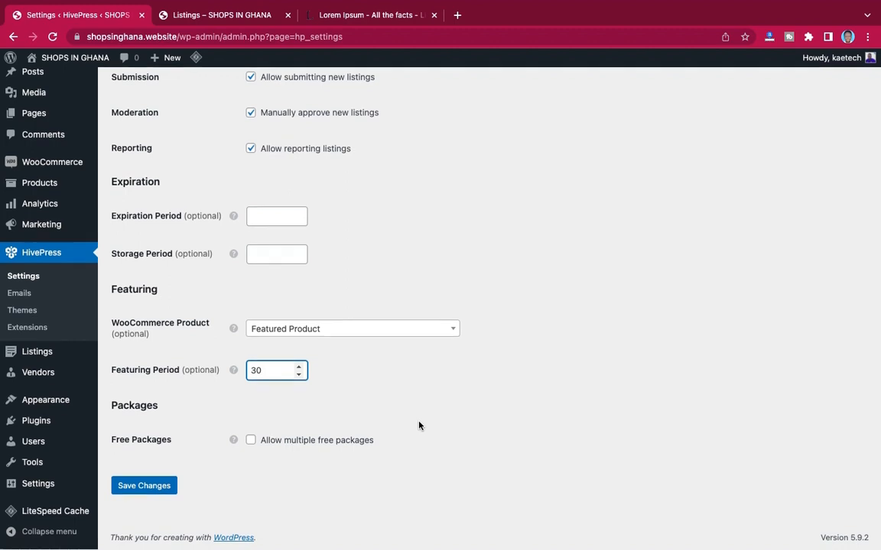
pyautogui.moveTo(234, 440)
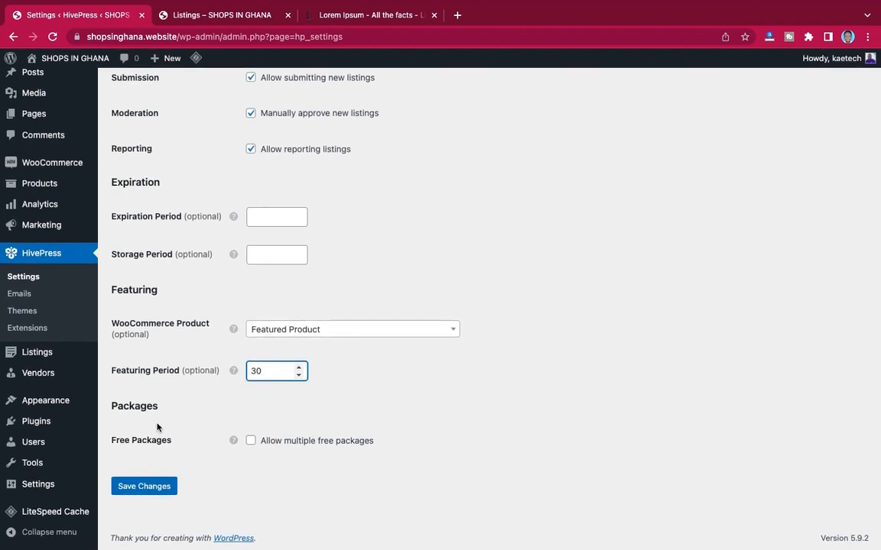
pyautogui.click(152, 489)
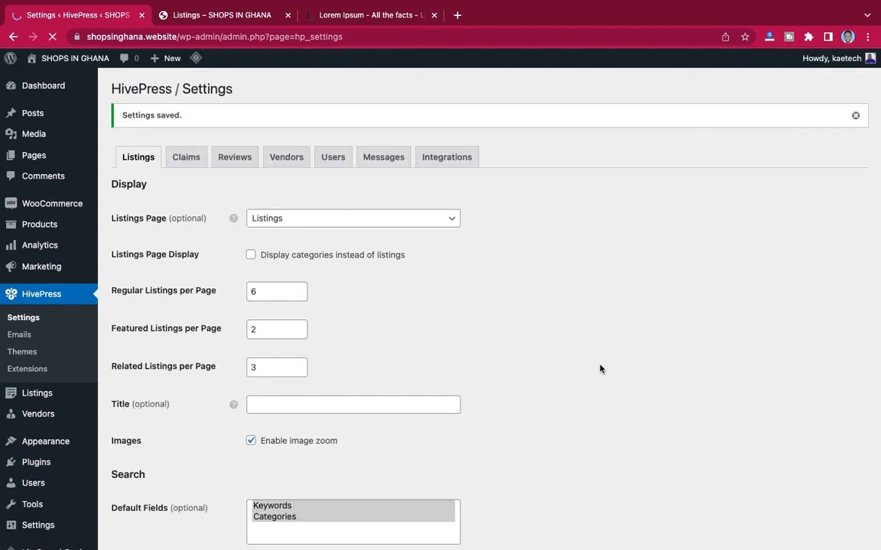
pyautogui.scroll(-10, 599, 369)
pyautogui.scroll(10, 600, 369)
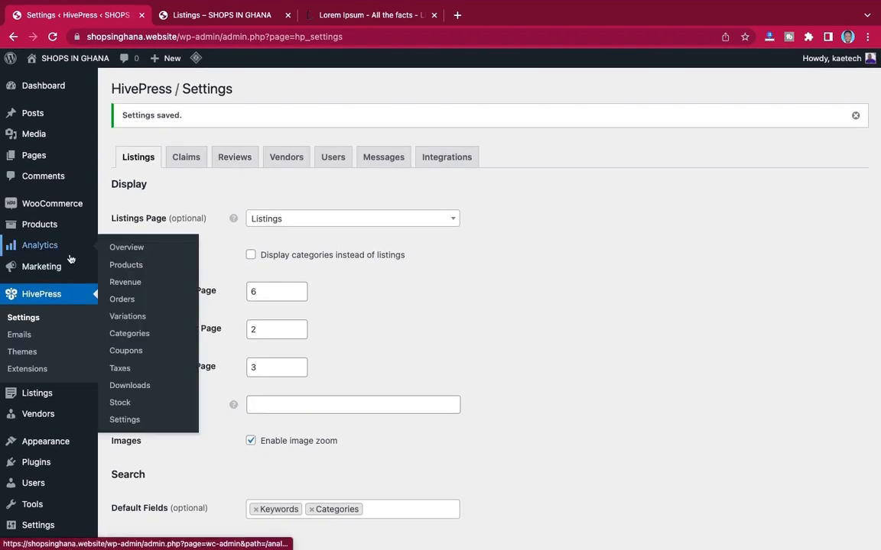
# Go to the listing packages and start a new package.
pyautogui.scroll(-3, 38, 291)
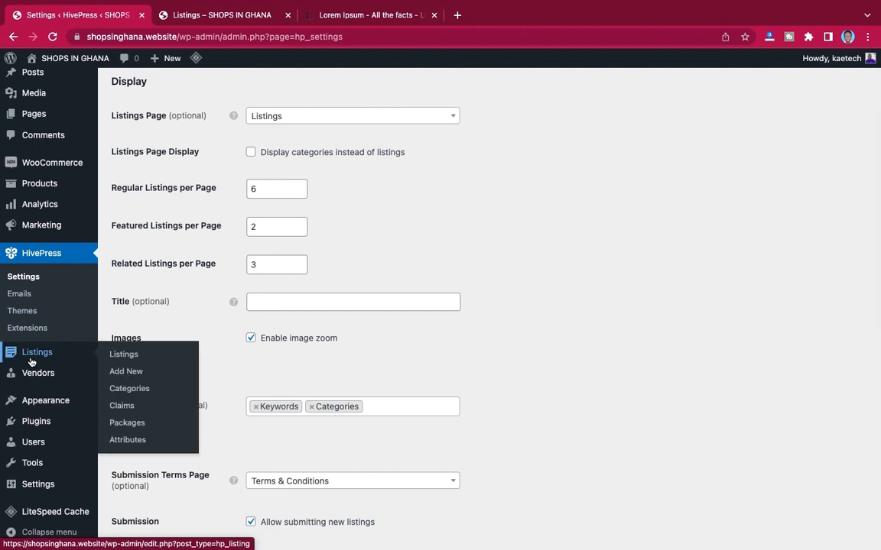
pyautogui.click(128, 424)
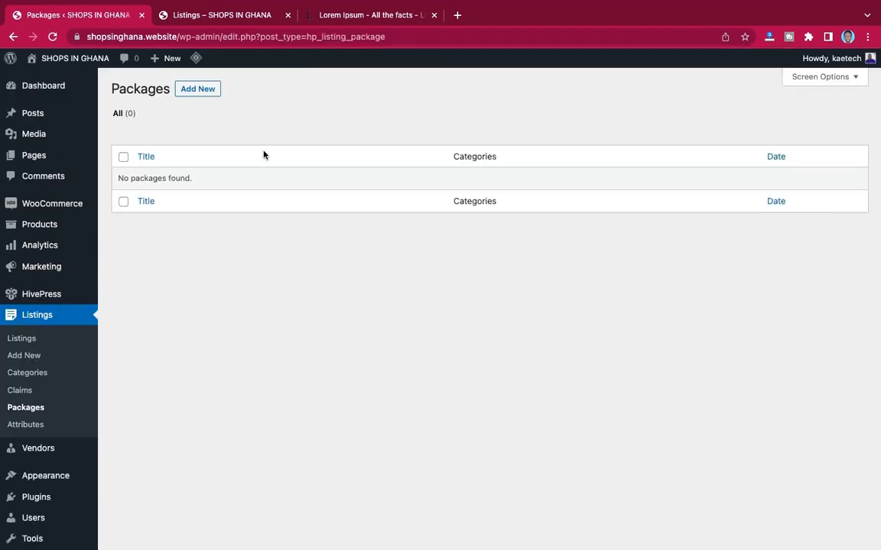
pyautogui.click(198, 90)
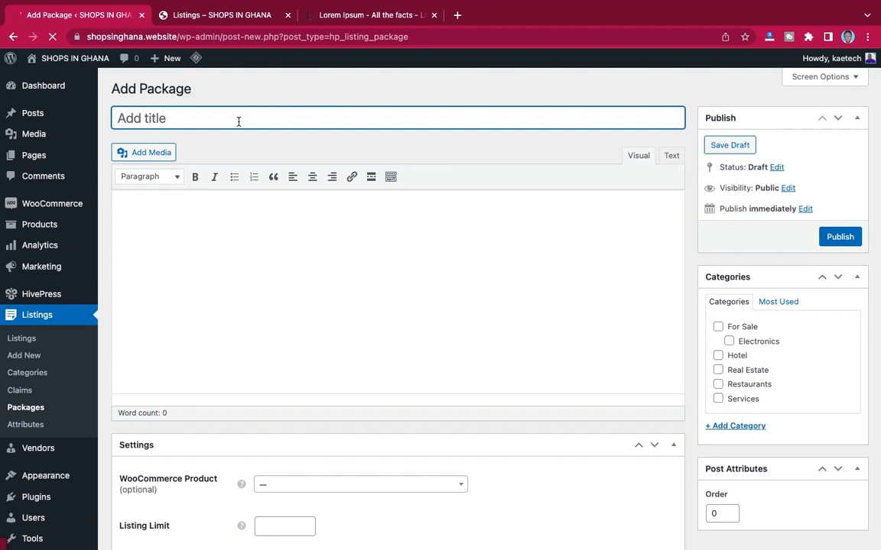
pyautogui.write('Free')
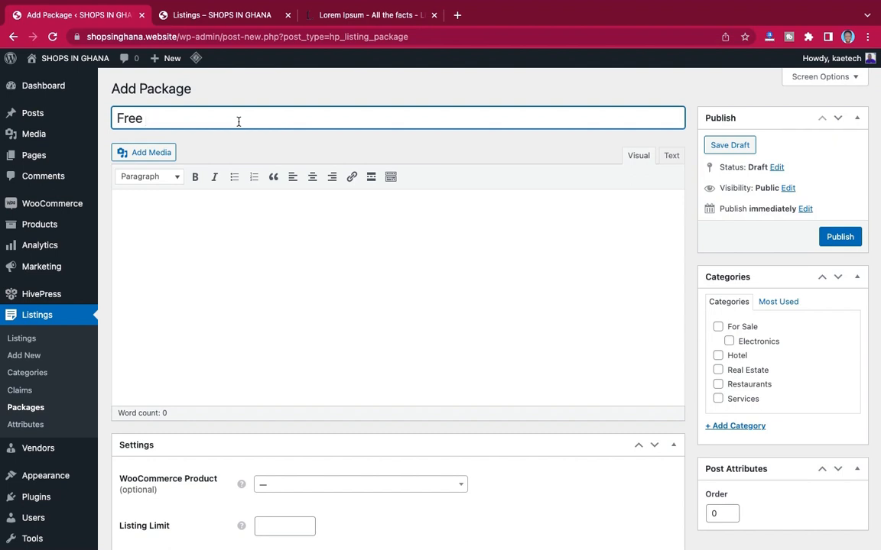
pyautogui.press('BackSpace')
pyautogui.press('BackSpace')
pyautogui.press('BackSpace')
pyautogui.press('BackSpace')
# Title the new listing package "Starter Membership".
pyautogui.write('Starter Member')
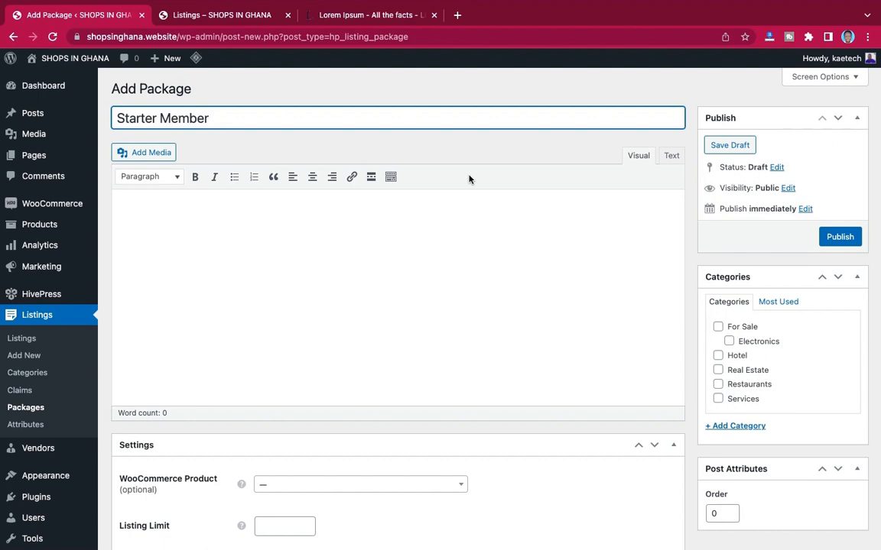
pyautogui.write('ship')
# Examine the package's settings, checking the WooCommerce product choices and the explanation of the listing limit.
pyautogui.scroll(-3, 610, 434)
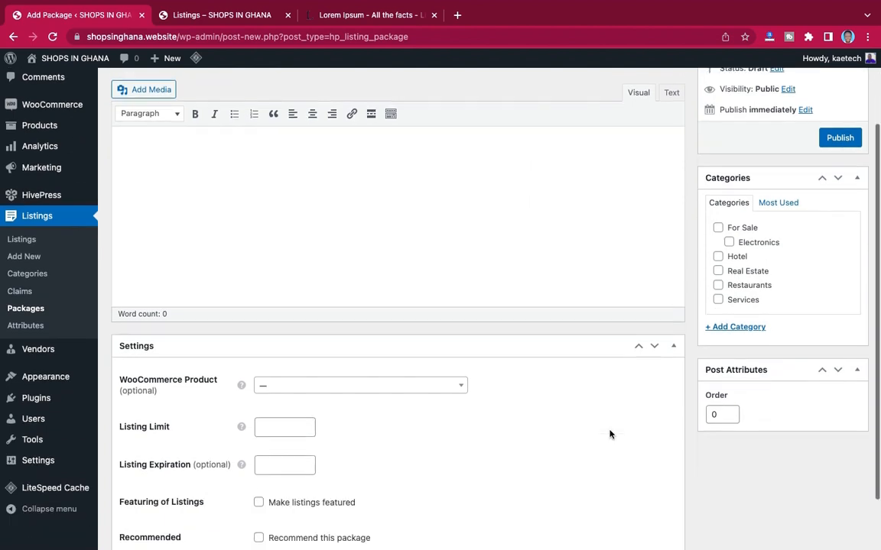
pyautogui.scroll(-1, 589, 377)
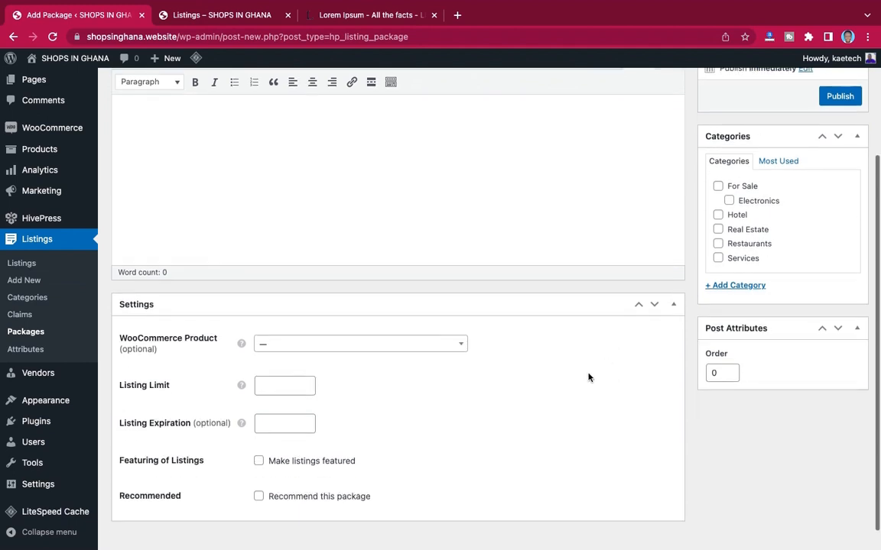
pyautogui.scroll(-1, 782, 217)
pyautogui.scroll(1, 782, 217)
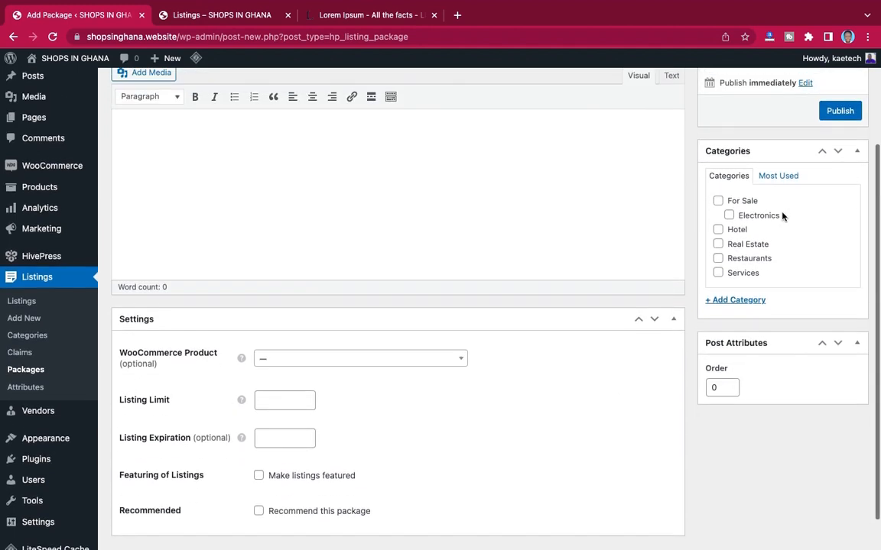
pyautogui.scroll(-1, 562, 359)
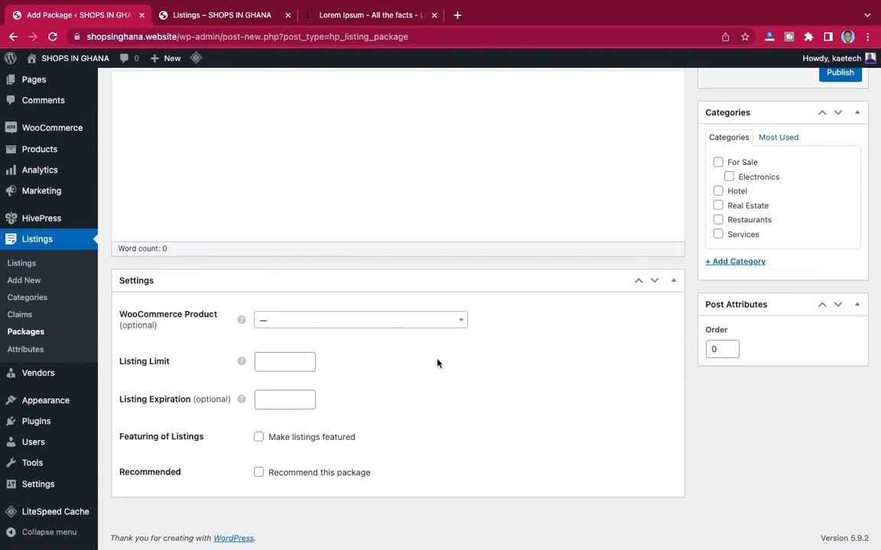
pyautogui.click(325, 321)
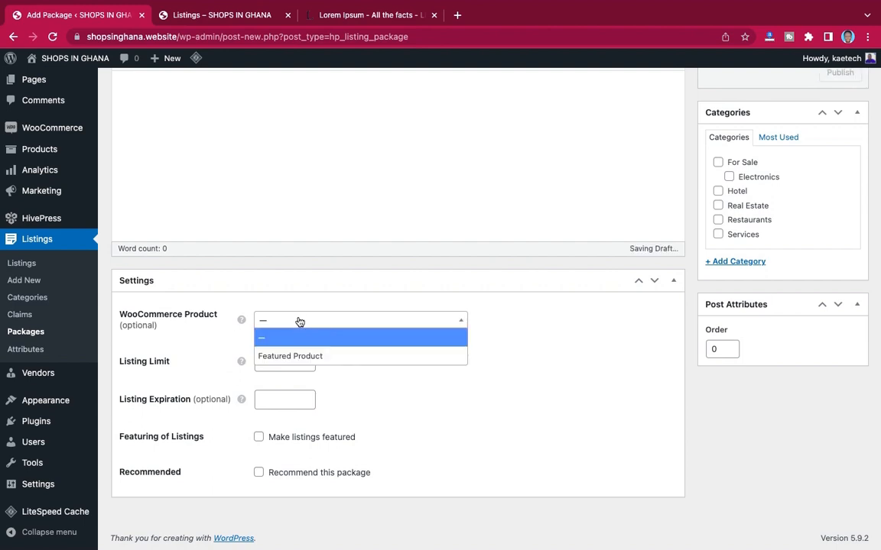
pyautogui.click(539, 342)
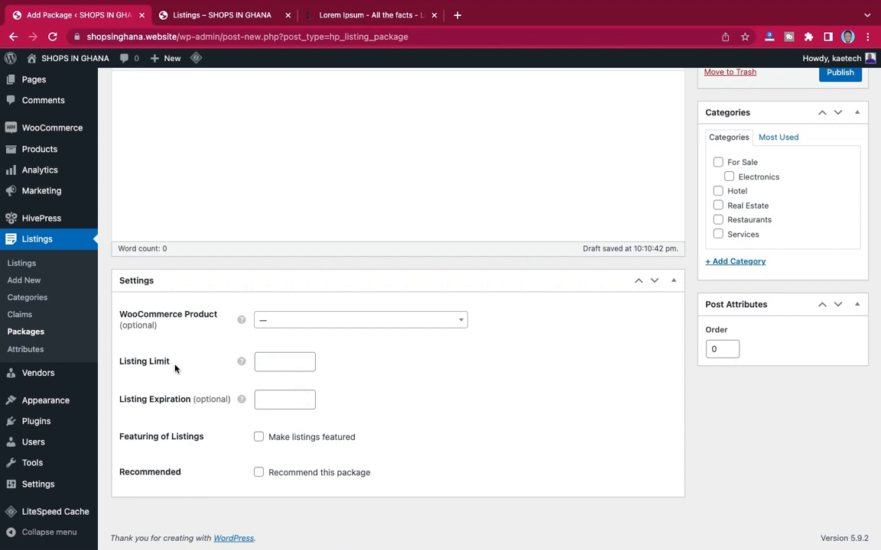
pyautogui.moveTo(239, 361)
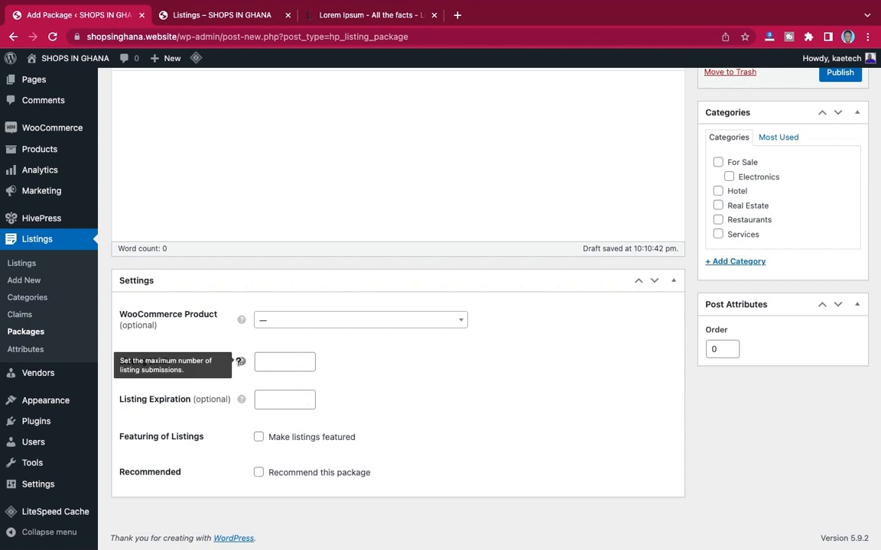
# Set the Starter Membership package's listing limit to 1 and publish the package.
pyautogui.click(260, 363)
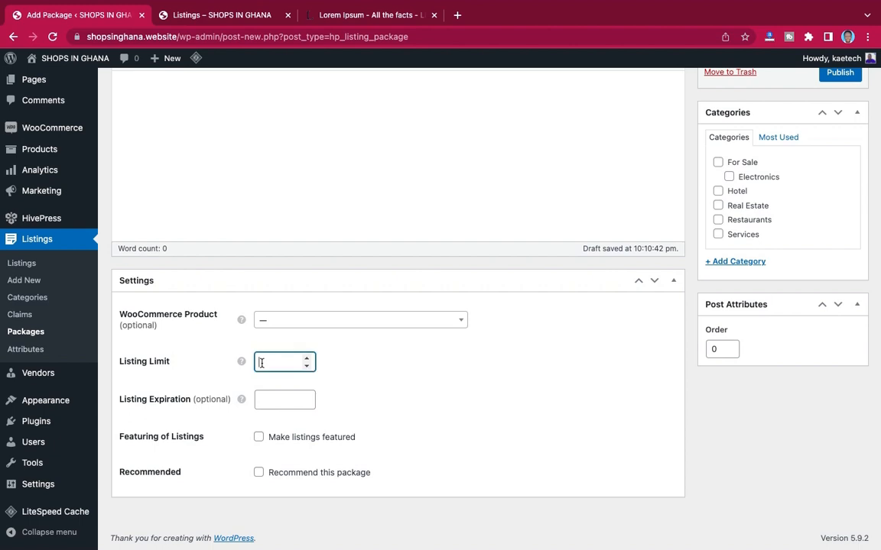
pyautogui.write('1')
pyautogui.moveTo(242, 400)
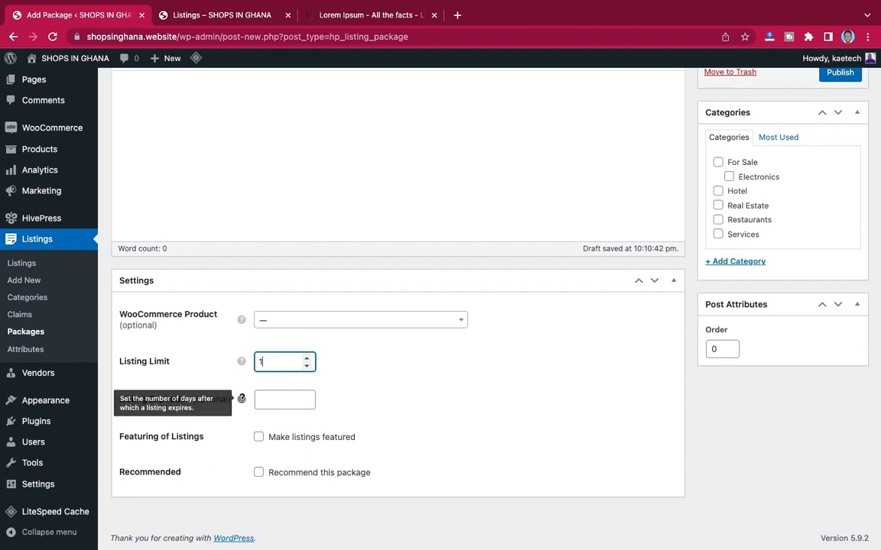
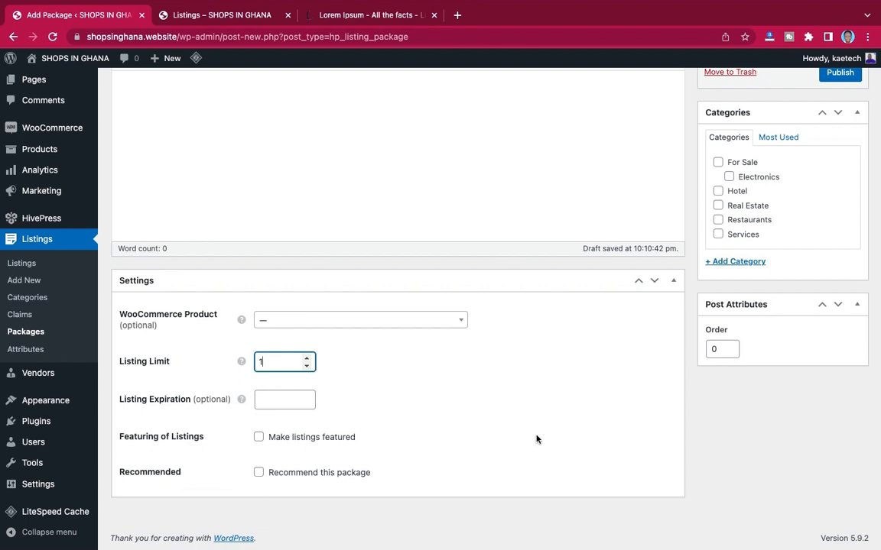
pyautogui.scroll(1, 536, 439)
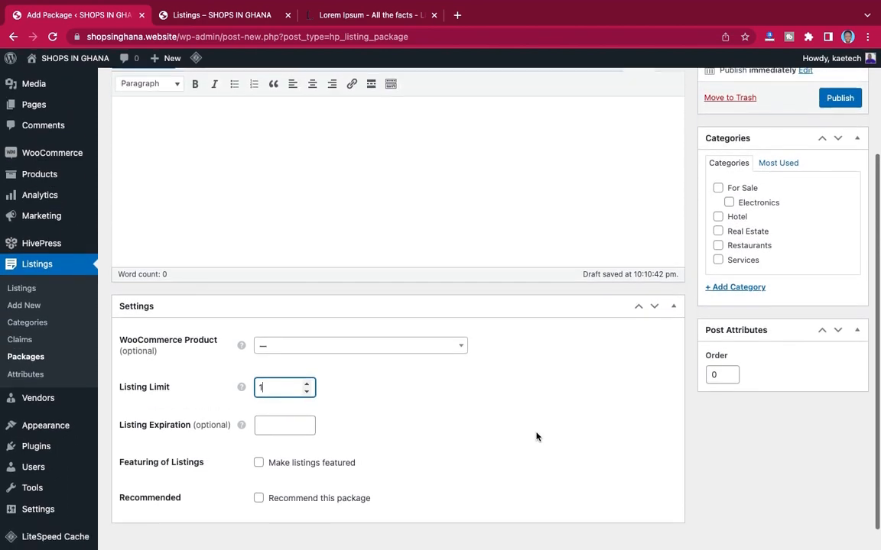
pyautogui.scroll(-1, 536, 438)
pyautogui.scroll(5, 536, 437)
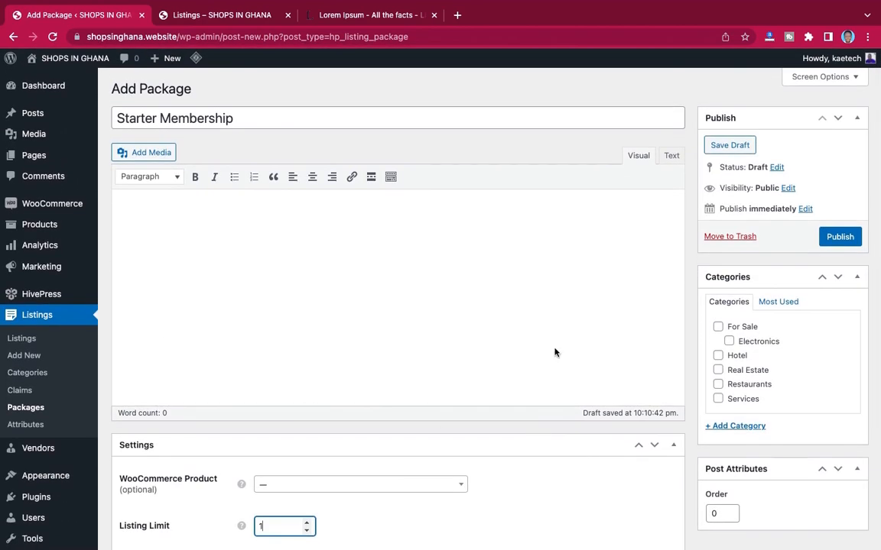
pyautogui.click(836, 238)
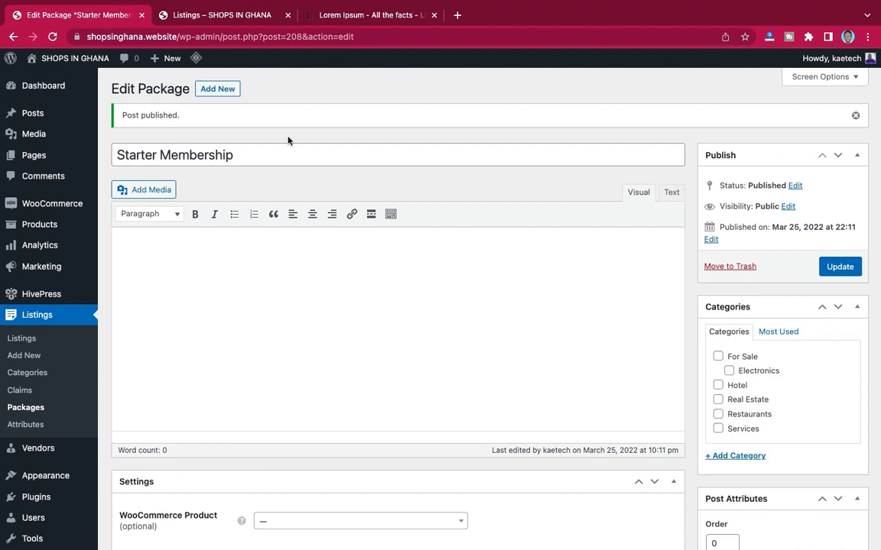
# Start a new WooCommerce product and name it "Starter Membership".
pyautogui.moveTo(36, 211)
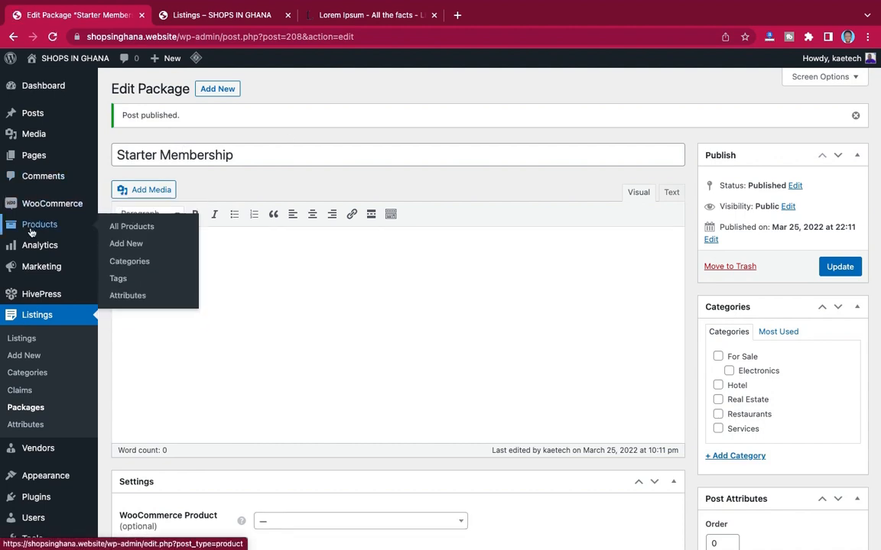
pyautogui.click(120, 240)
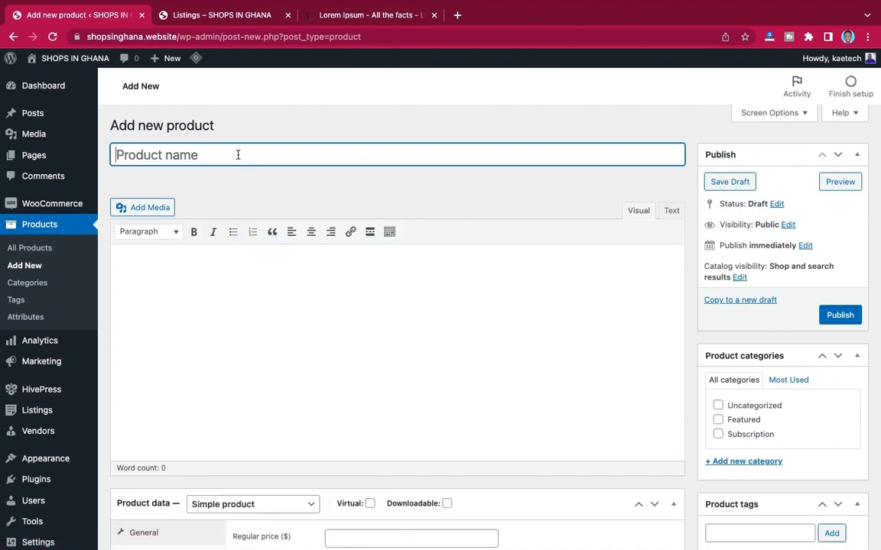
pyautogui.write('F')
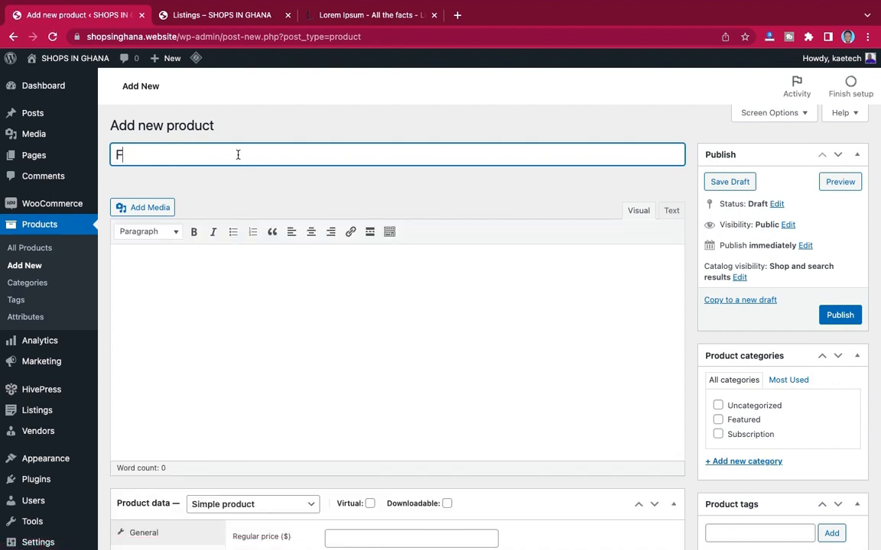
pyautogui.write('ree')
pyautogui.press('BackSpace')
pyautogui.press('BackSpace')
pyautogui.press('BackSpace')
pyautogui.press('BackSpace')
pyautogui.write('Starter Members')
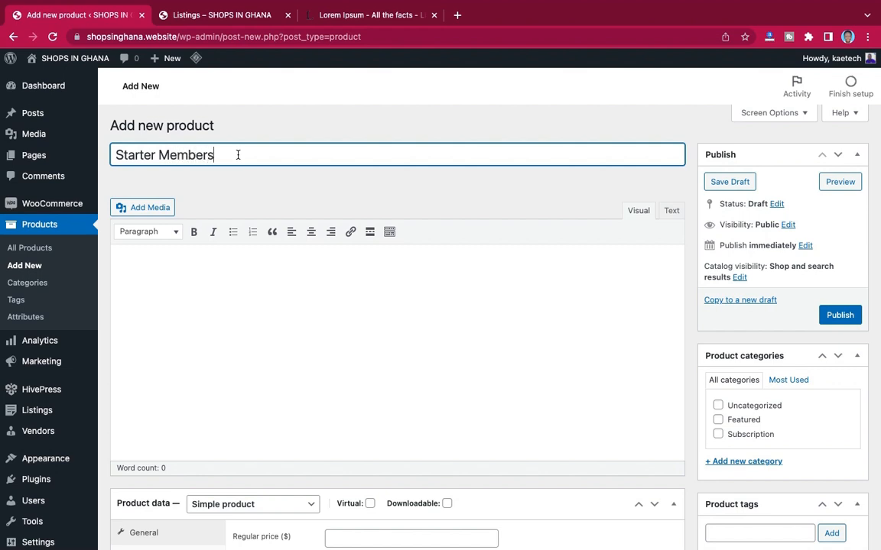
pyautogui.write('hip')
# Make the Starter Membership product virtual and set its regular price to 0.
pyautogui.scroll(-5, 281, 202)
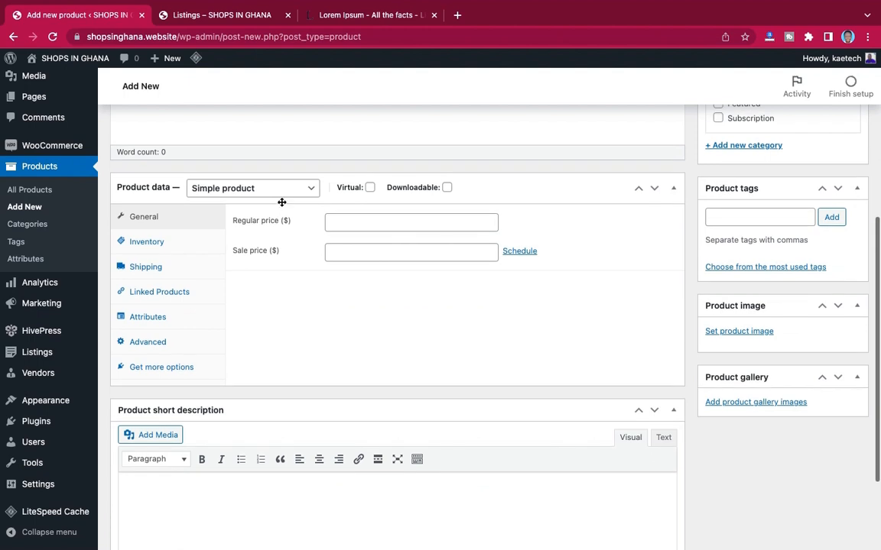
pyautogui.click(369, 187)
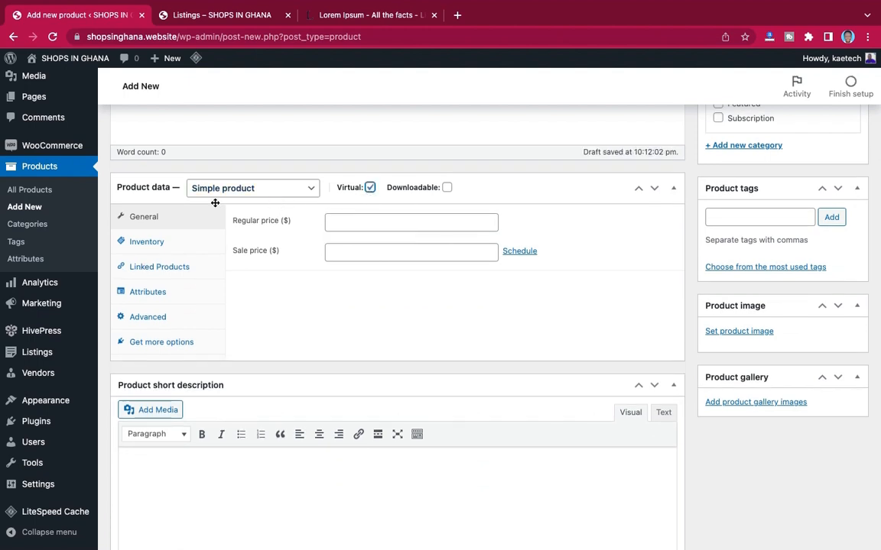
pyautogui.click(348, 221)
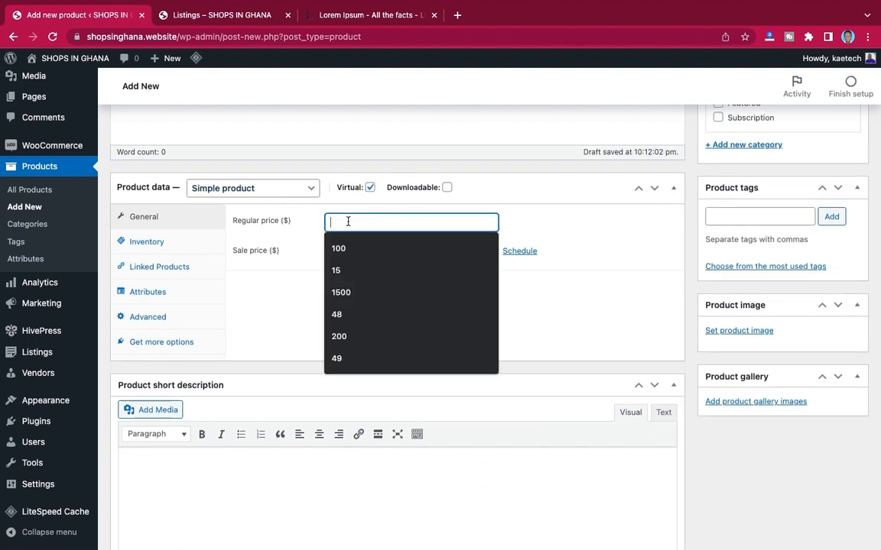
pyautogui.write('0')
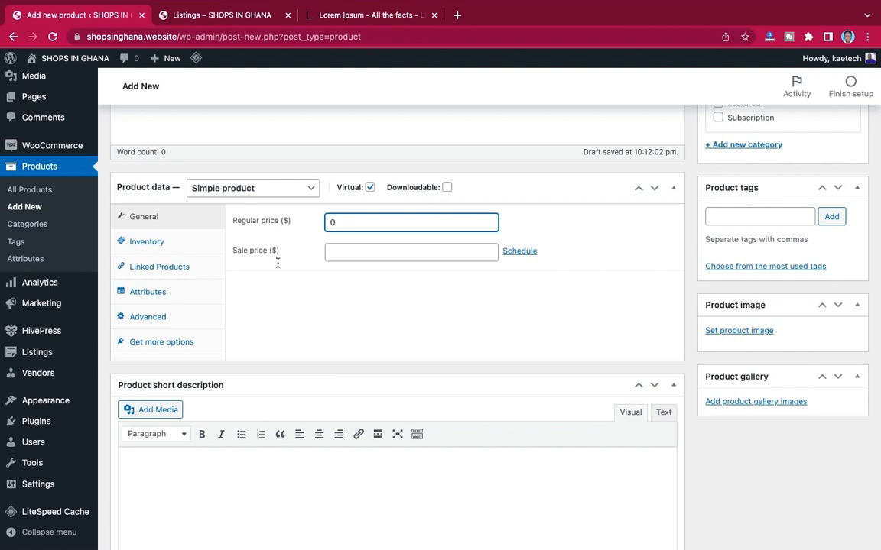
# Assign the Starter Membership product to the Subscription category and publish it.
pyautogui.scroll(-1, 610, 346)
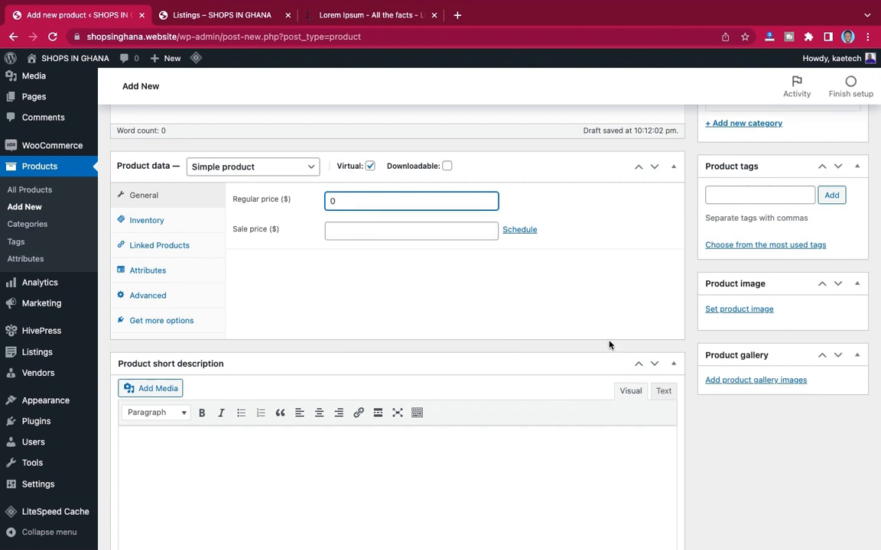
pyautogui.scroll(-2, 609, 346)
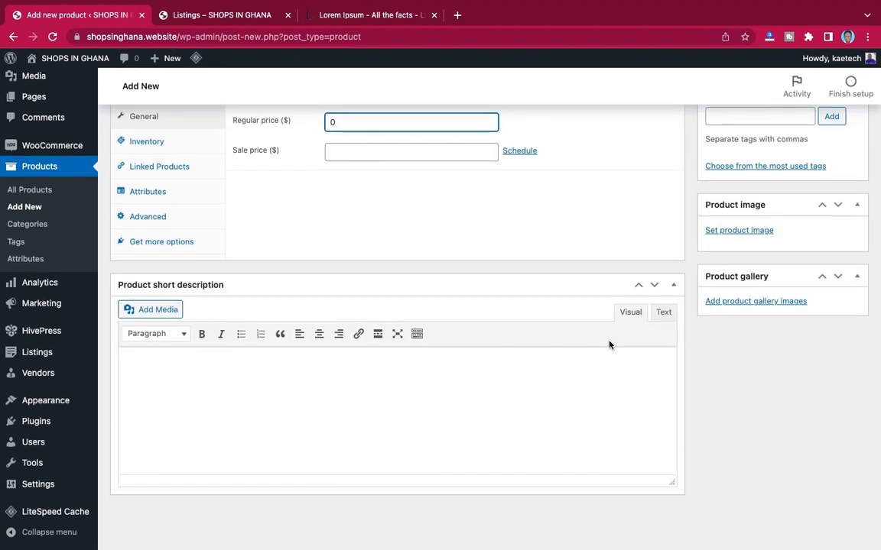
pyautogui.scroll(5, 610, 345)
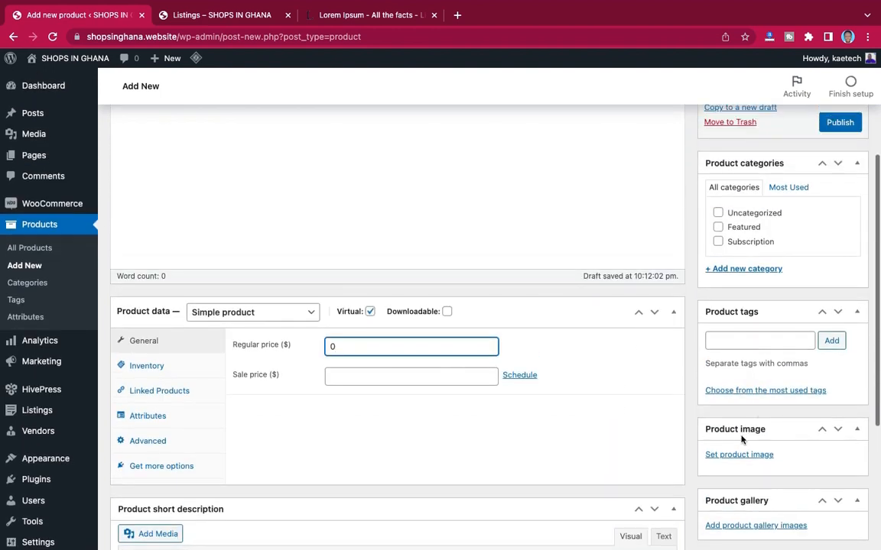
pyautogui.scroll(1, 696, 291)
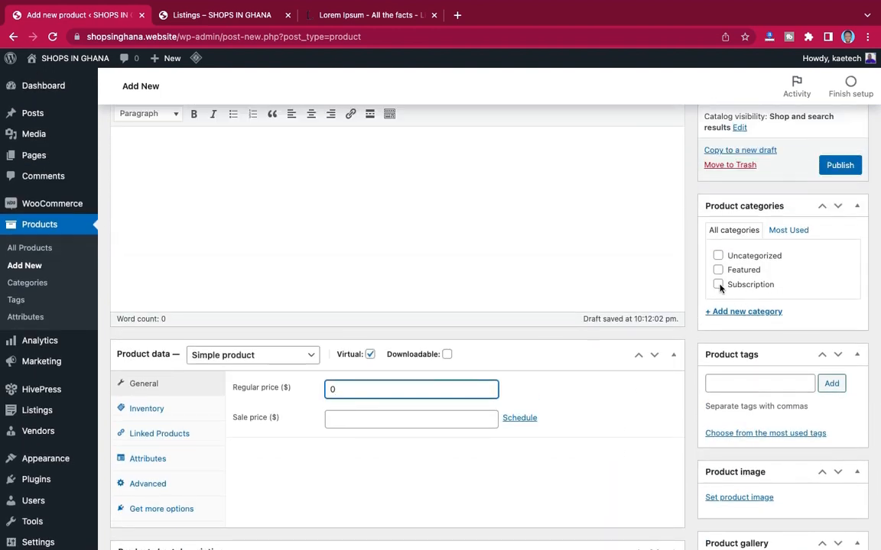
pyautogui.click(718, 286)
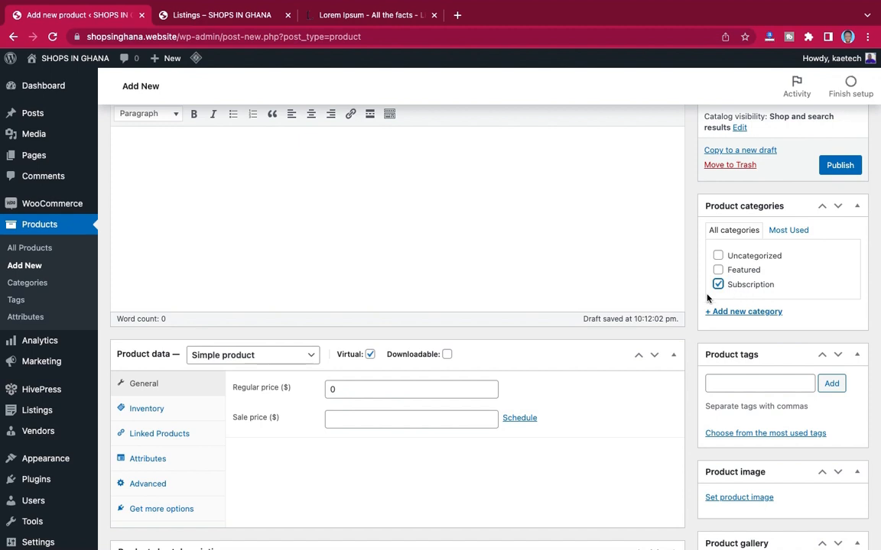
pyautogui.scroll(1, 711, 299)
pyautogui.click(838, 205)
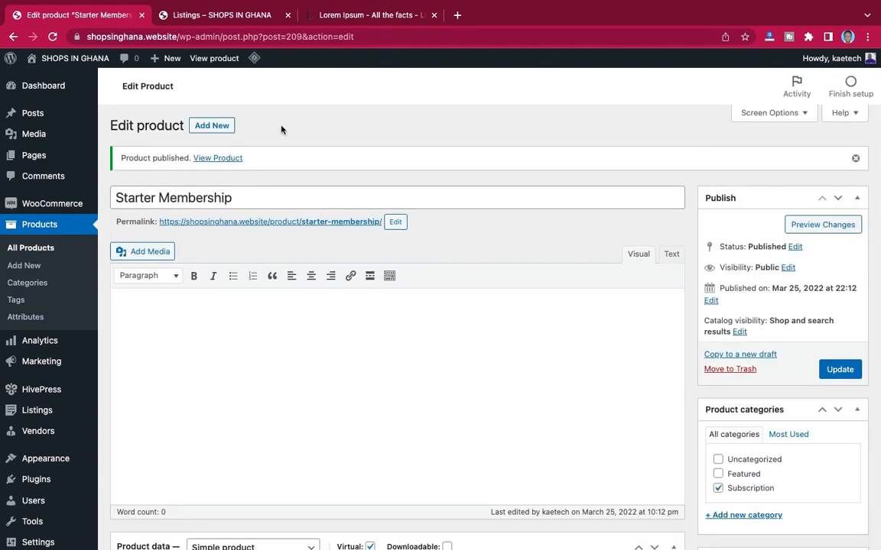
# Start another new product and name it "Gold Membership".
pyautogui.click(211, 125)
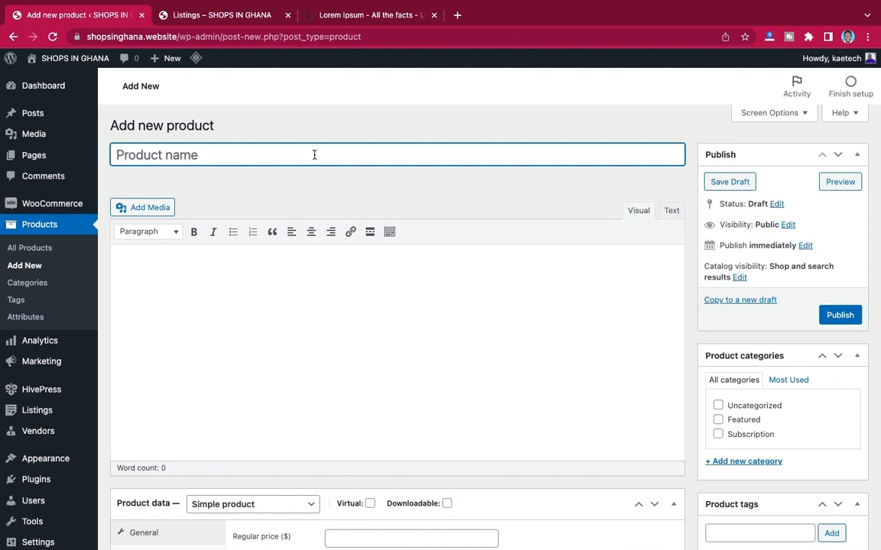
pyautogui.write('Gild')
pyautogui.press('BackSpace')
pyautogui.write('o')
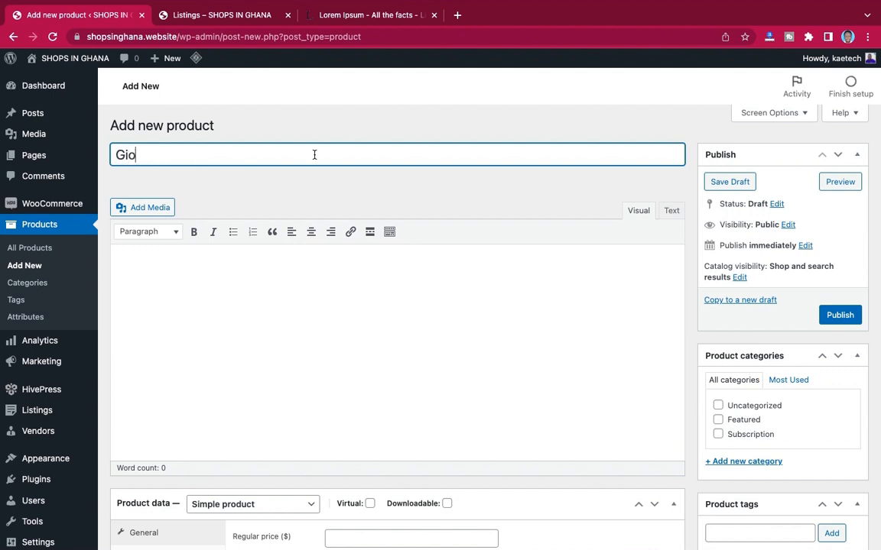
pyautogui.write('ld')
pyautogui.press('BackSpace')
pyautogui.press('BackSpace')
pyautogui.press('BackSpace')
pyautogui.press('BackSpace')
pyautogui.write('old Members')
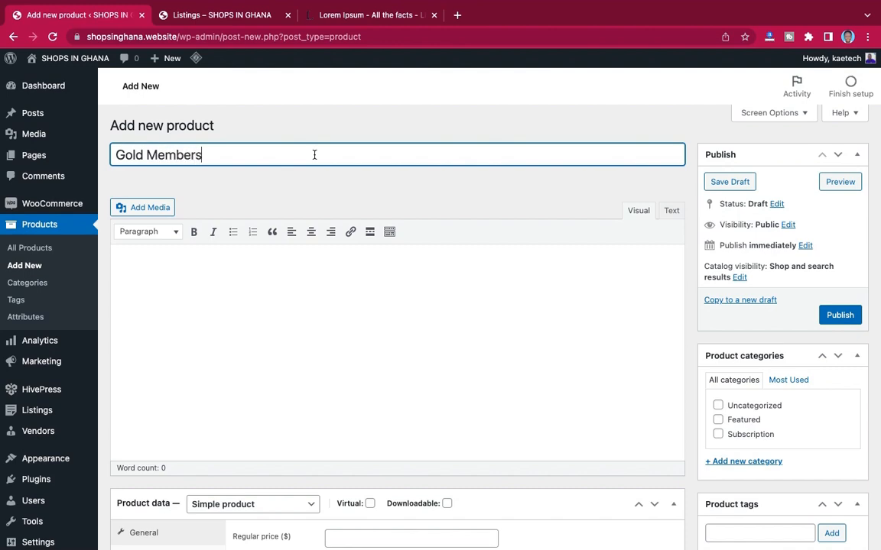
pyautogui.write('hip')
# Make the Gold Membership product virtual and set its regular price to 150.
pyautogui.scroll(-6, 425, 211)
pyautogui.scroll(2, 424, 210)
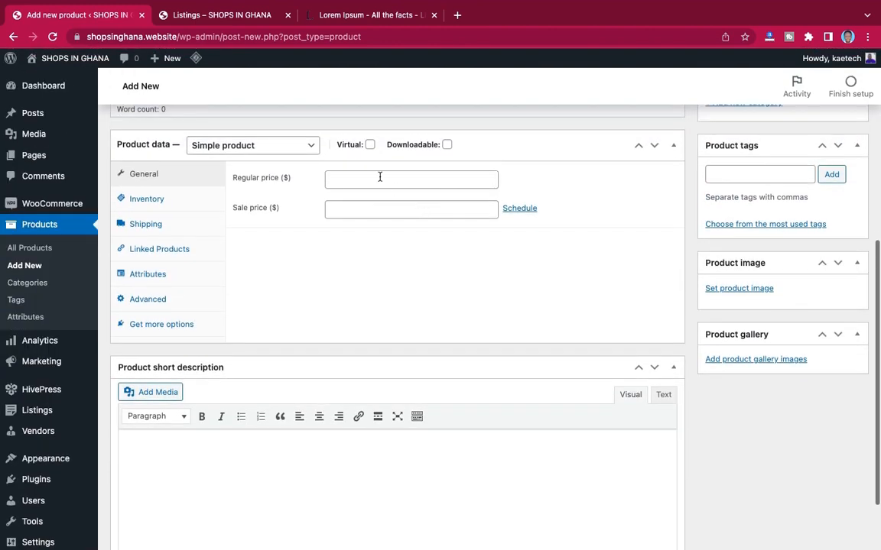
pyautogui.click(369, 145)
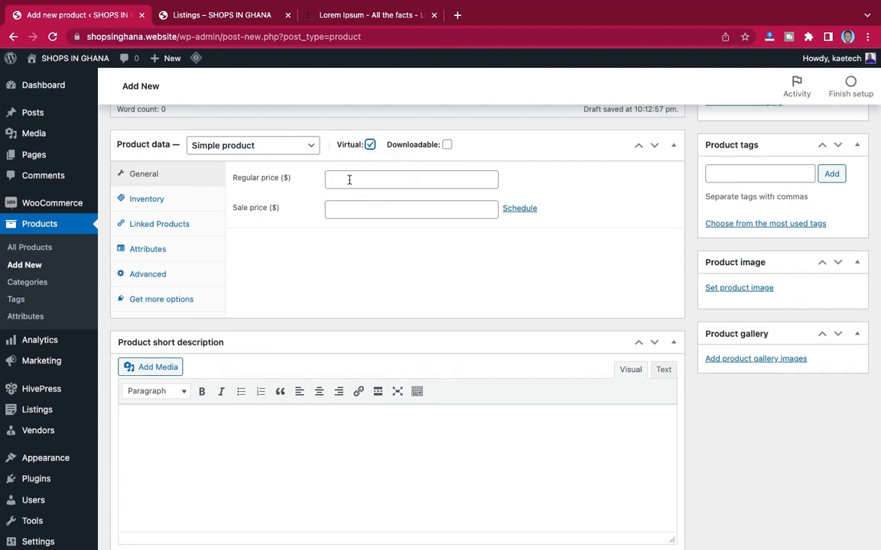
pyautogui.click(349, 180)
pyautogui.write('150')
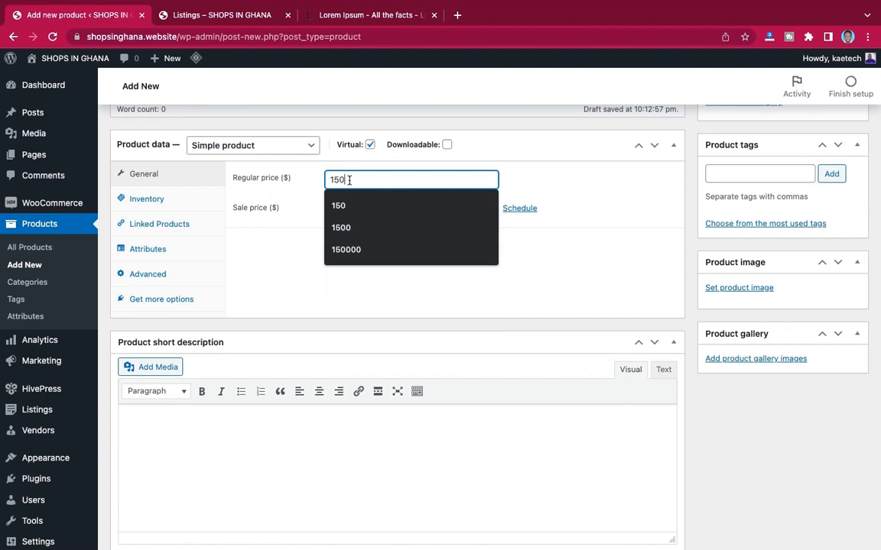
pyautogui.click(336, 205)
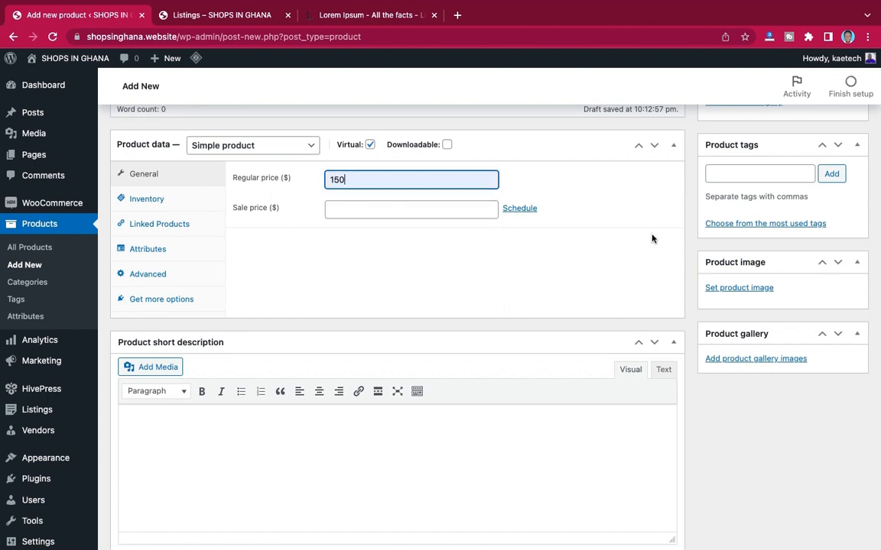
# Assign the Gold Membership product to the Subscription category and publish it.
pyautogui.scroll(3, 653, 238)
pyautogui.click(718, 305)
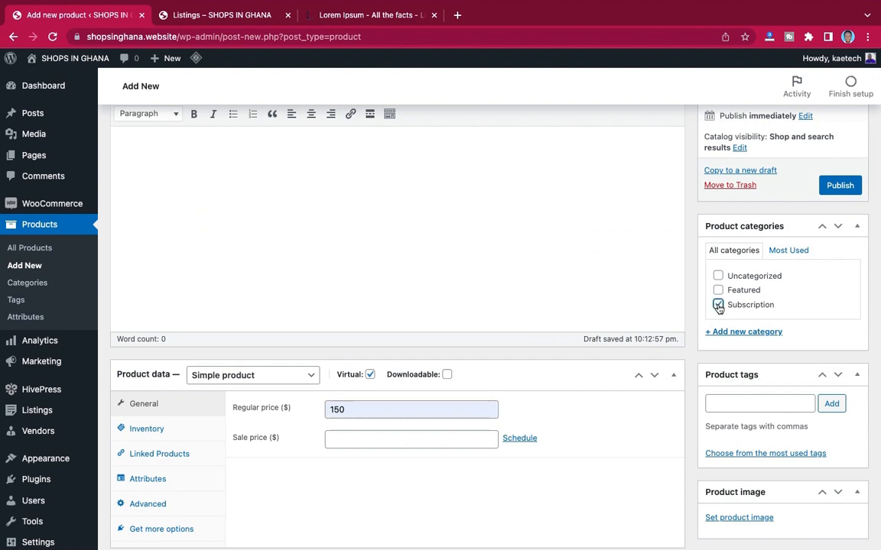
pyautogui.click(829, 191)
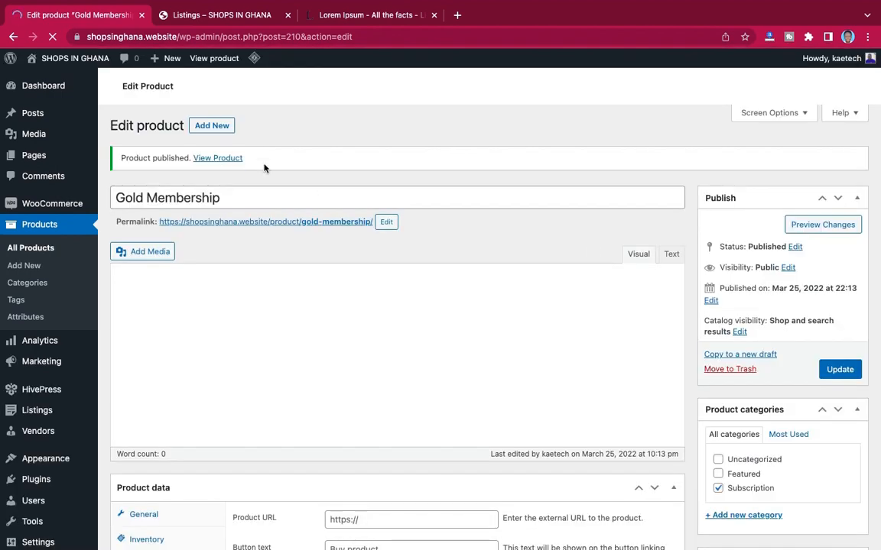
# Start a third membership product and name it "Premium Membership".
pyautogui.click(212, 125)
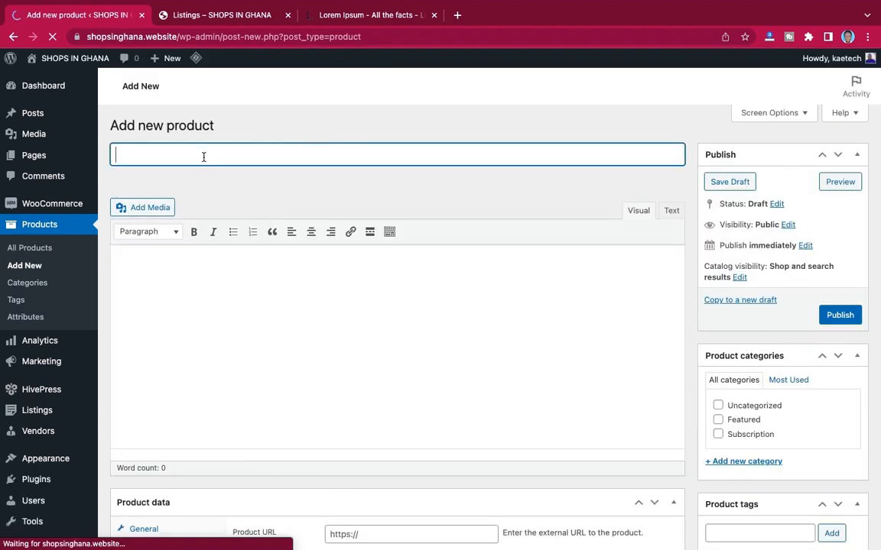
pyautogui.write('Pre')
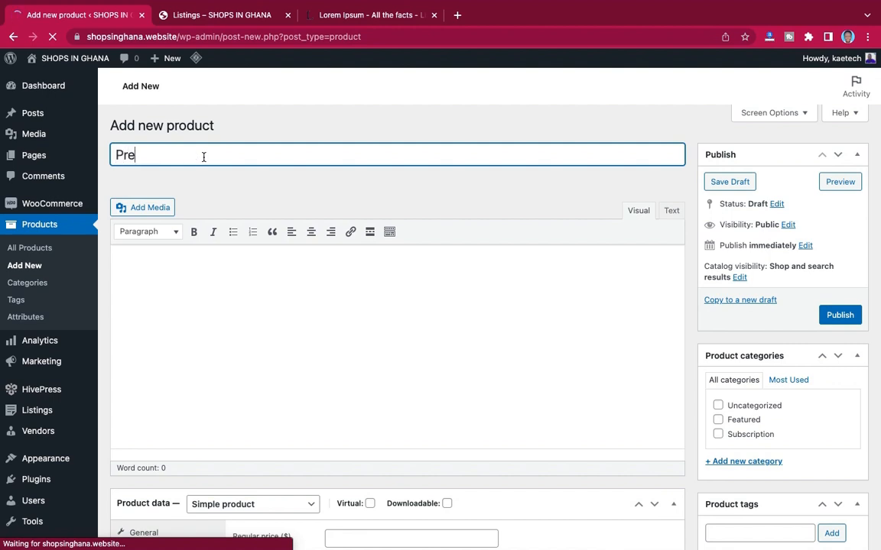
pyautogui.write('mium Members')
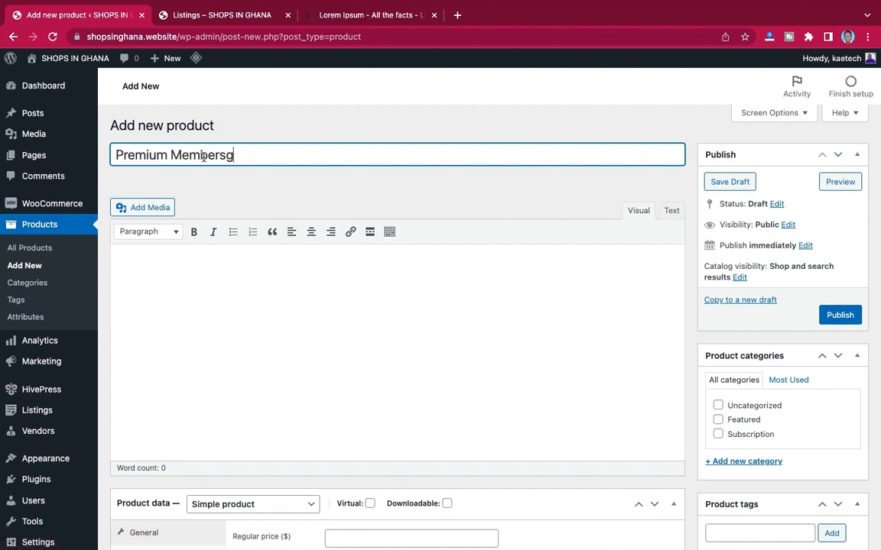
pyautogui.write('hip')
# Mark the Premium Membership product as virtual in its product data.
pyautogui.scroll(-10, 455, 205)
pyautogui.scroll(2, 444, 206)
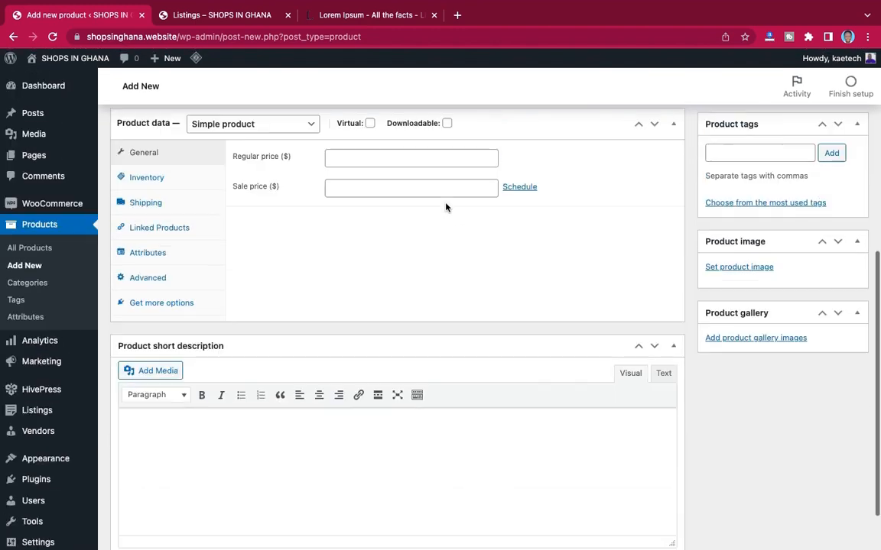
pyautogui.click(370, 127)
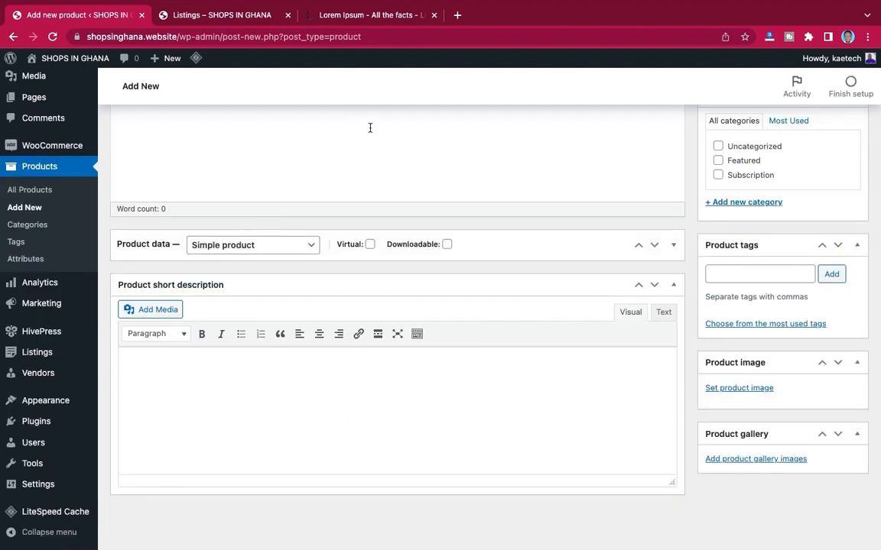
pyautogui.click(370, 244)
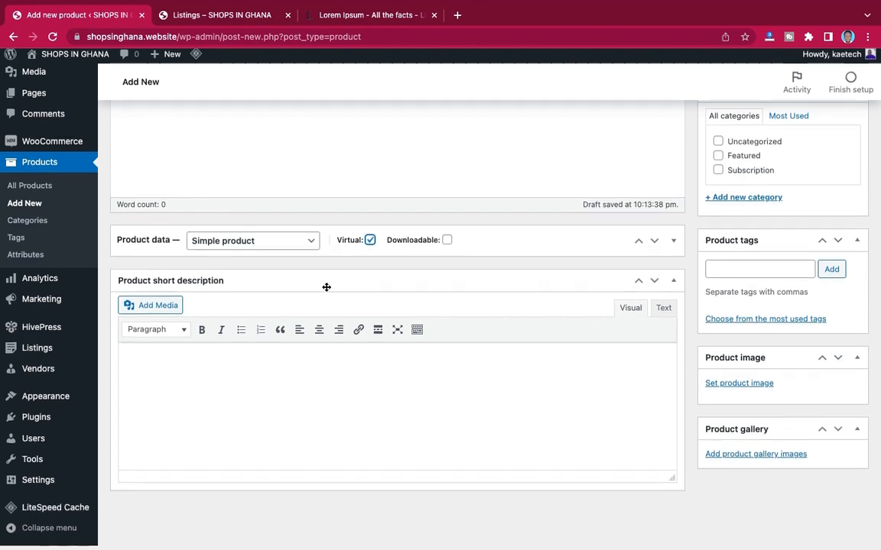
# Set the Premium Membership product's regular price to 250.
pyautogui.scroll(3, 325, 286)
pyautogui.scroll(-3, 326, 287)
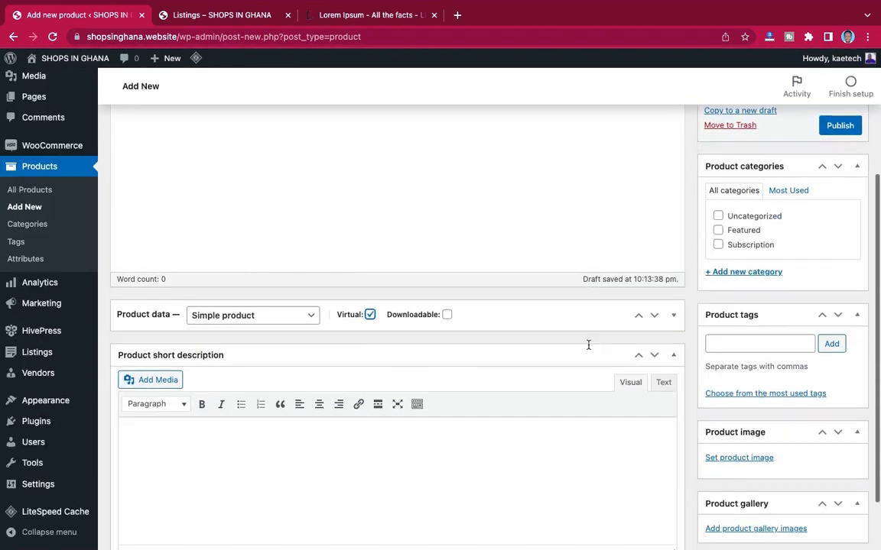
pyautogui.click(673, 315)
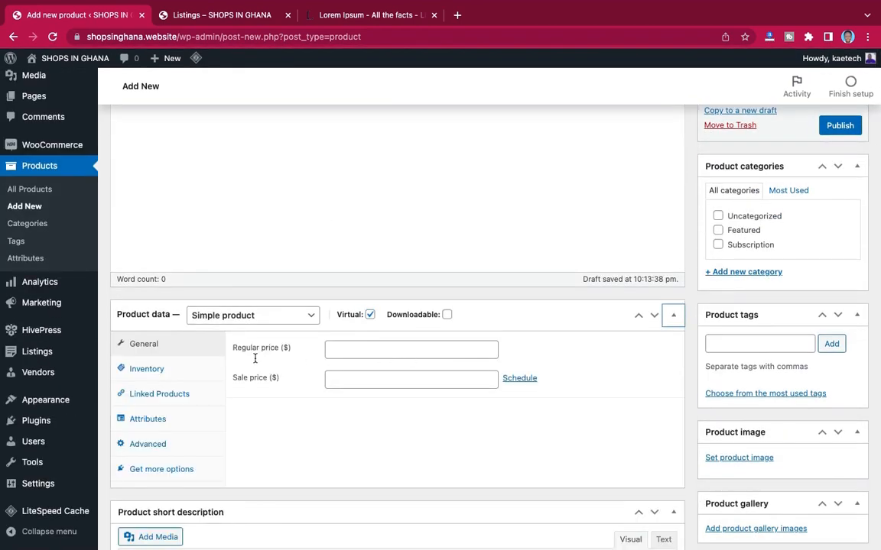
pyautogui.click(347, 351)
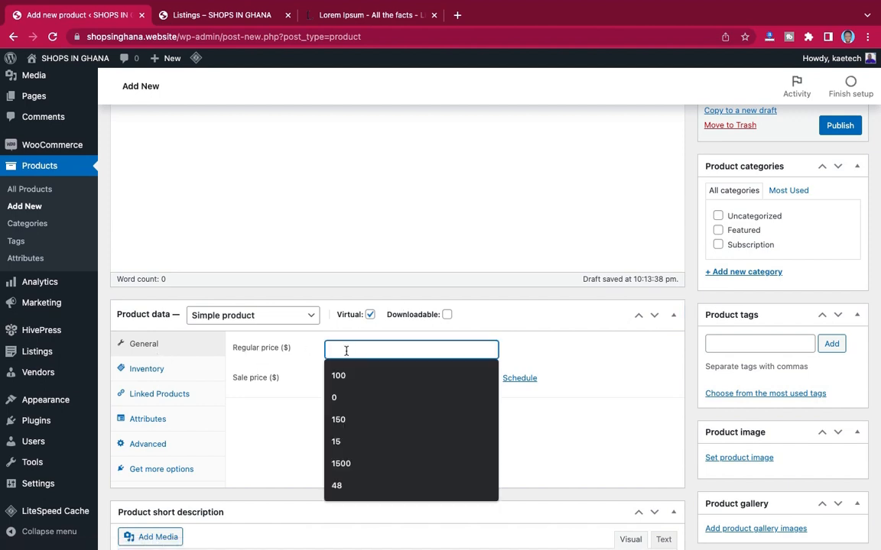
pyautogui.write('250')
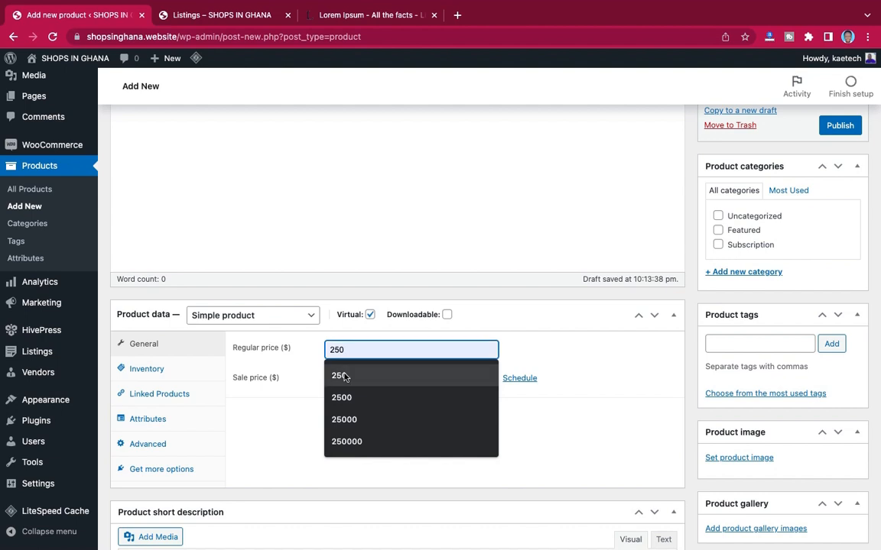
pyautogui.click(344, 374)
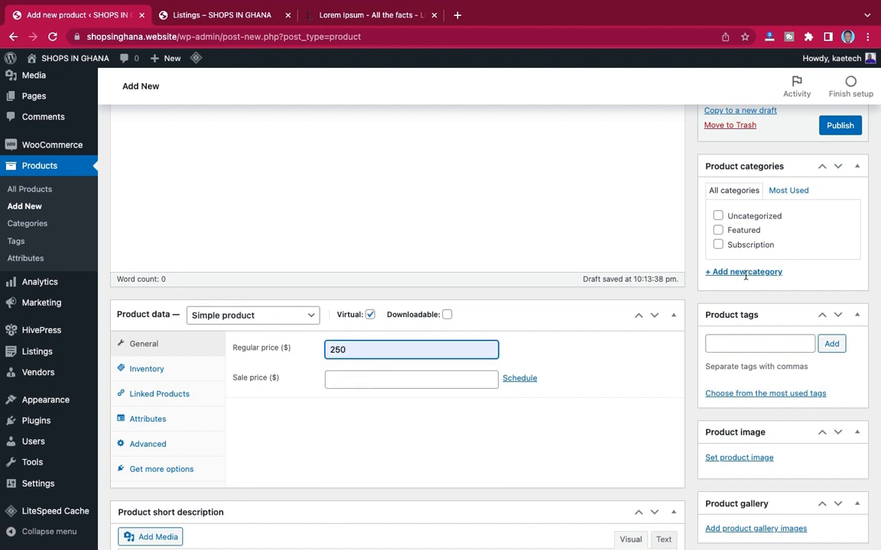
# Assign the Premium Membership product to the Subscription category and publish it.
pyautogui.click(718, 245)
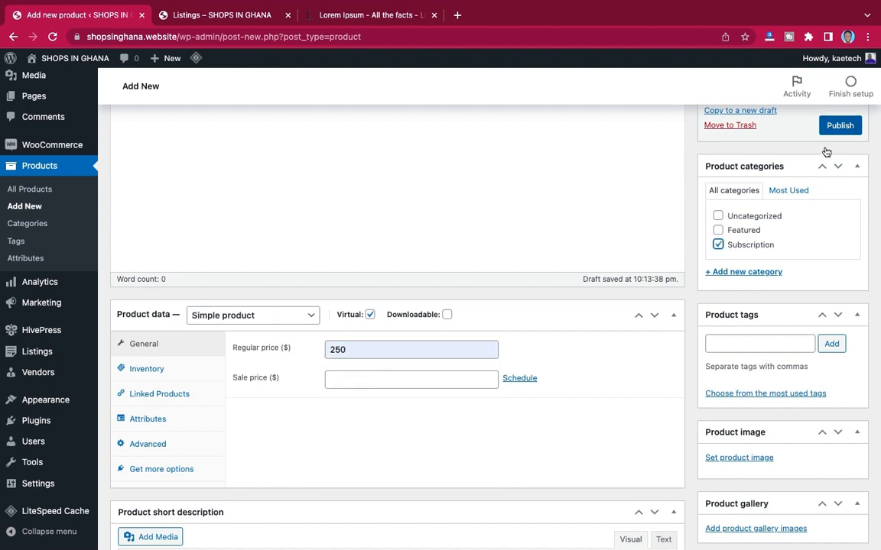
pyautogui.click(839, 127)
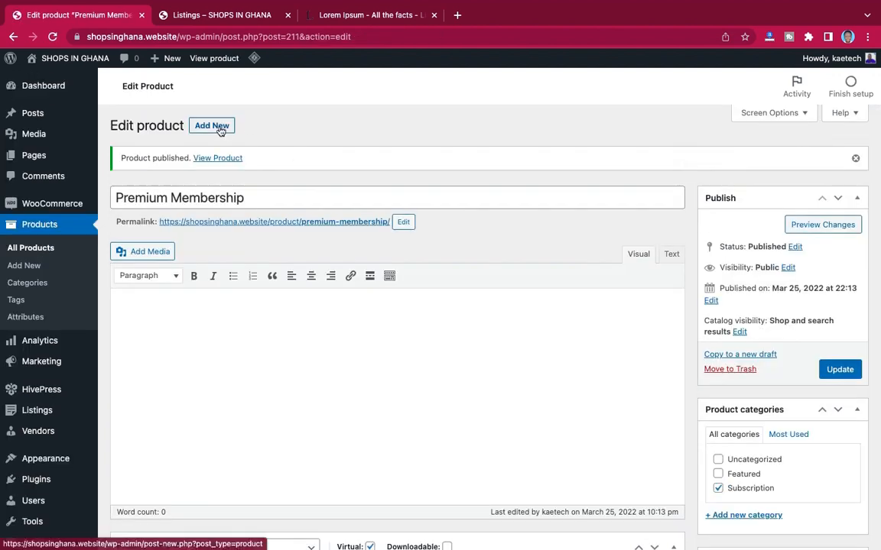
# Start another new product and name it "Claims Package".
pyautogui.click(219, 127)
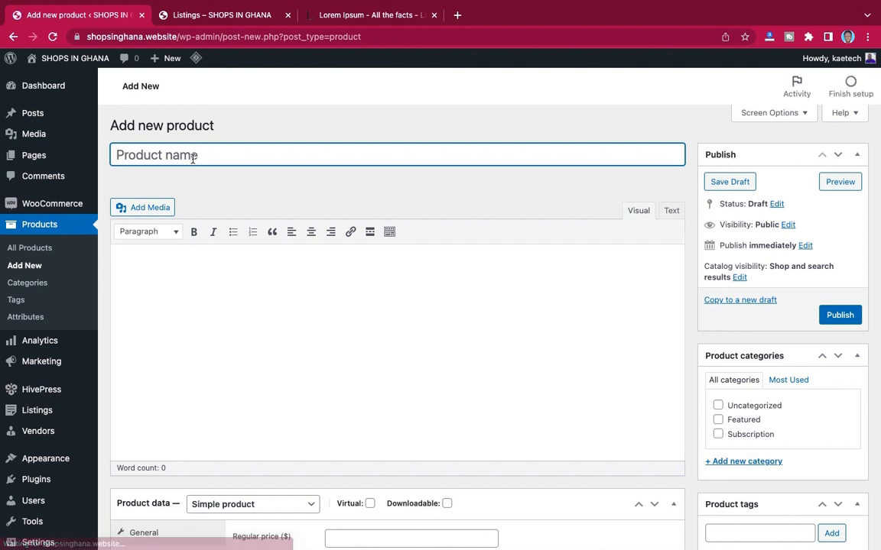
pyautogui.write('Clai')
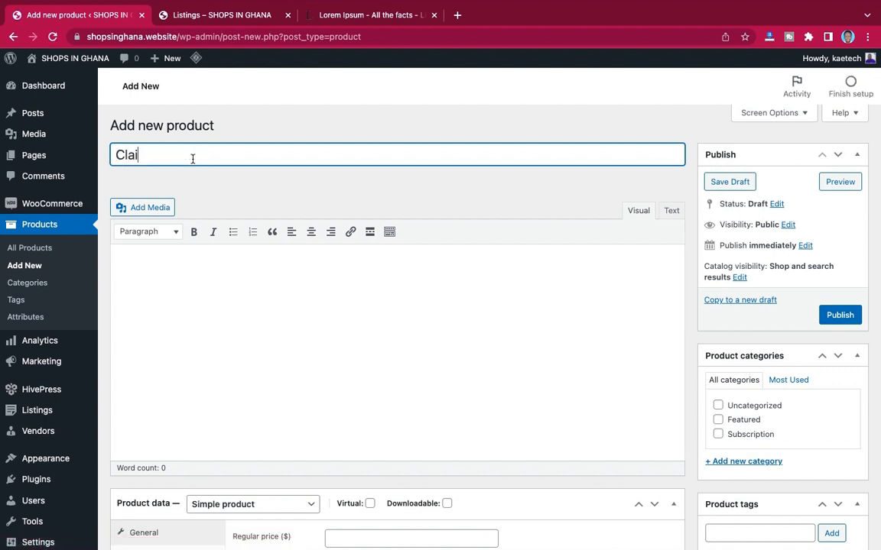
pyautogui.write('ms Package')
# Make the Claims Package product virtual and set its regular price to 100.
pyautogui.scroll(-6, 358, 200)
pyautogui.scroll(2, 359, 198)
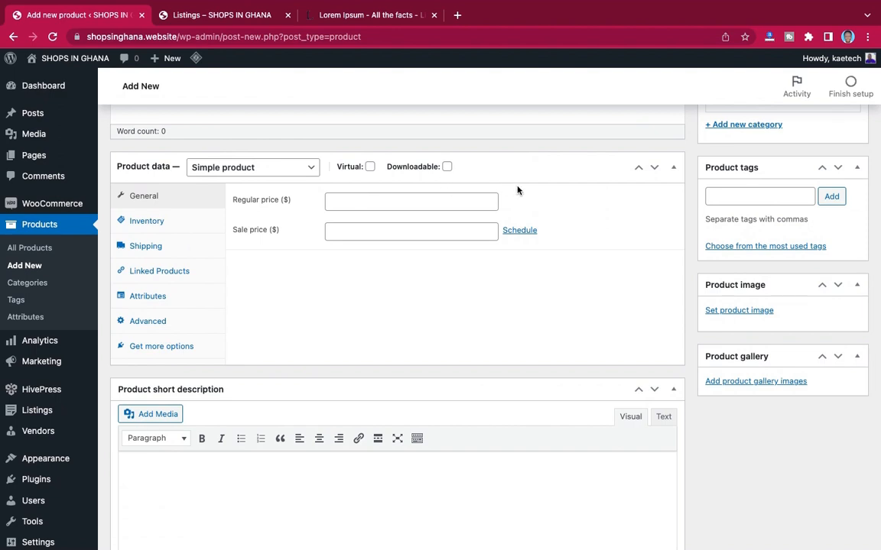
pyautogui.click(369, 167)
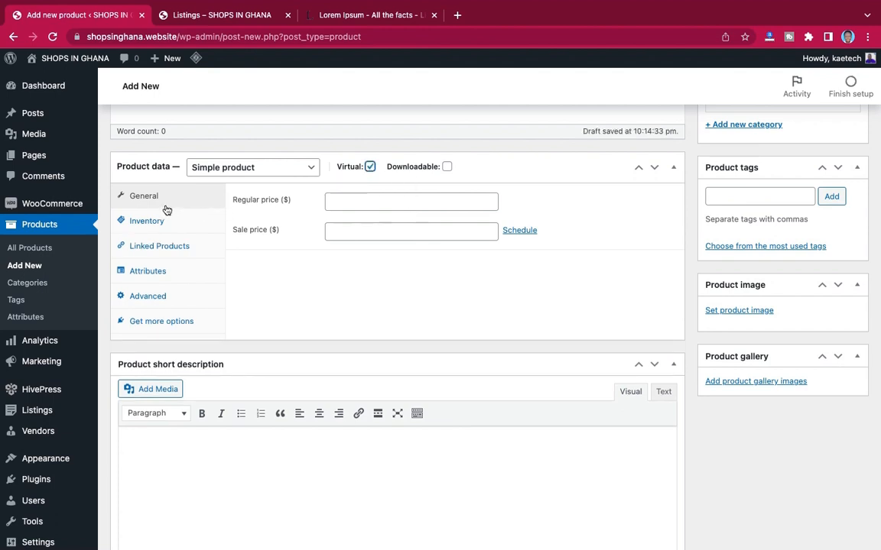
pyautogui.click(355, 201)
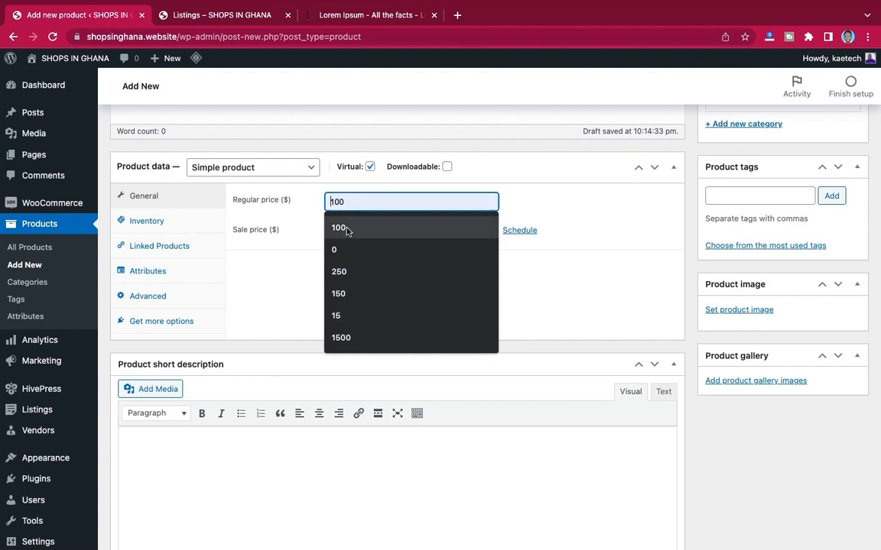
pyautogui.click(345, 228)
# Create a "Claims" product category for the Claims Package product and publish the product.
pyautogui.scroll(2, 650, 235)
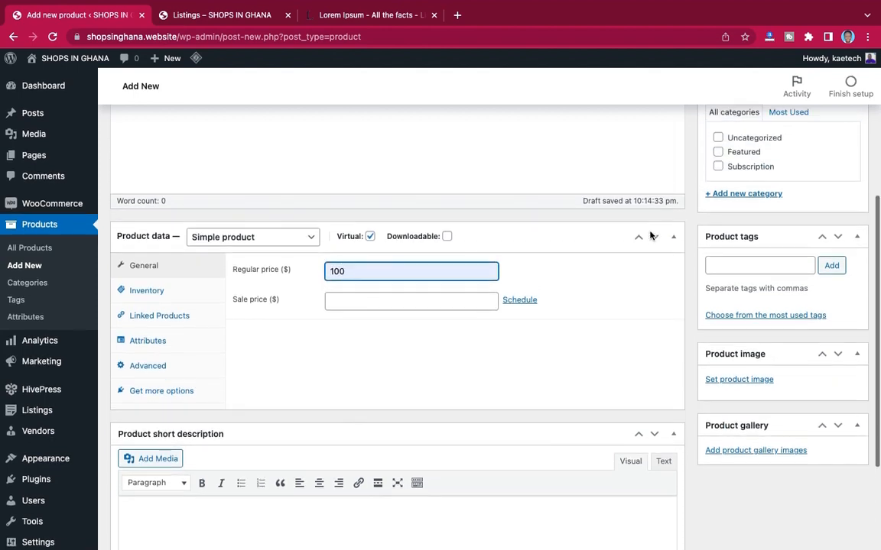
pyautogui.scroll(2, 688, 247)
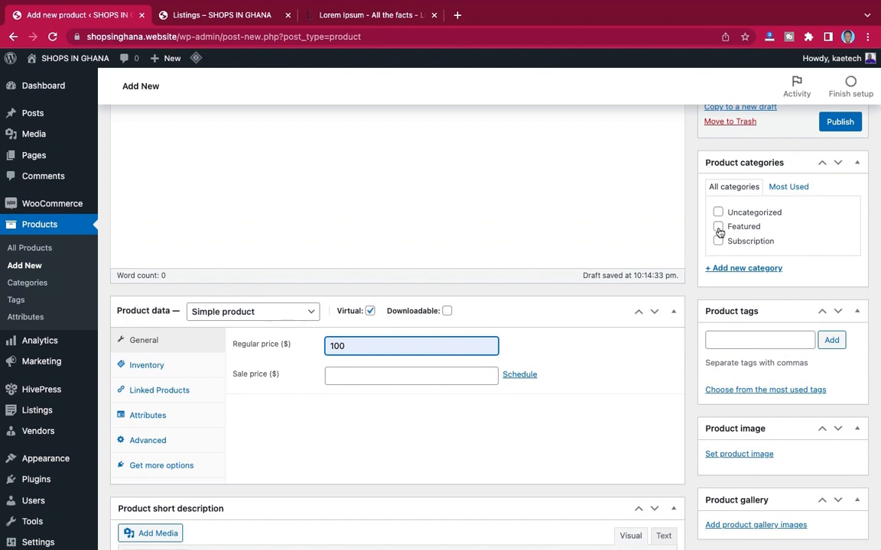
pyautogui.click(757, 269)
pyautogui.write('Claims')
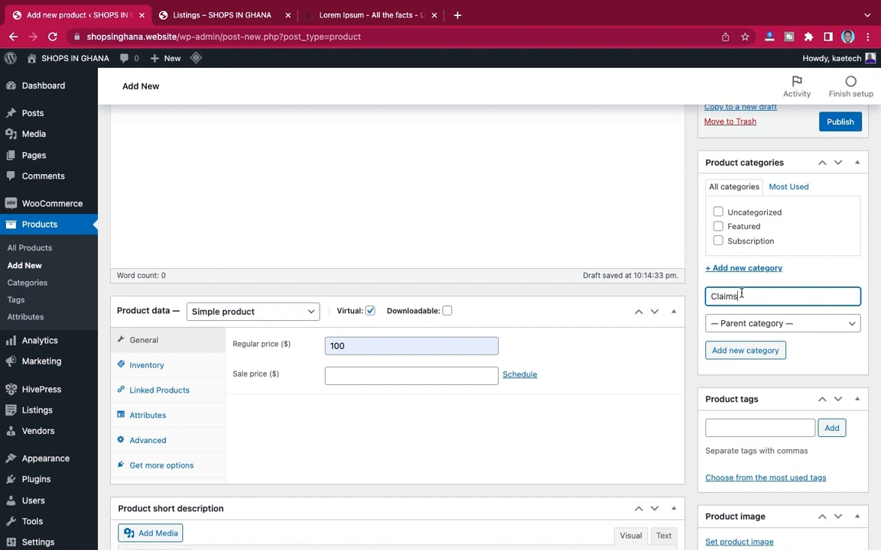
pyautogui.click(745, 352)
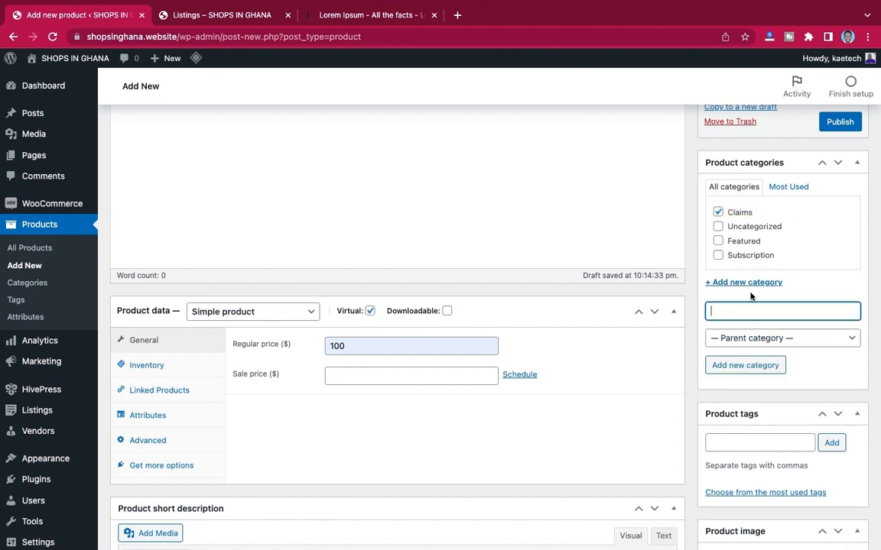
pyautogui.scroll(3, 765, 191)
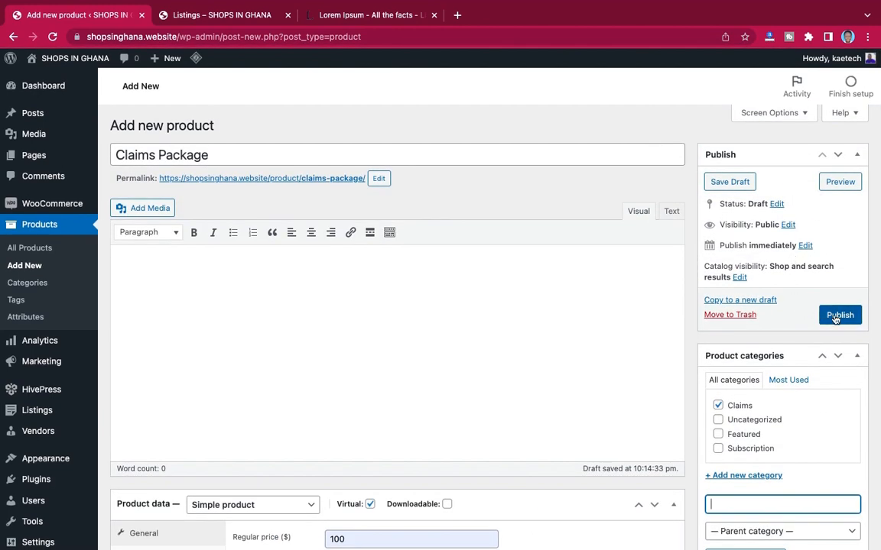
pyautogui.click(838, 316)
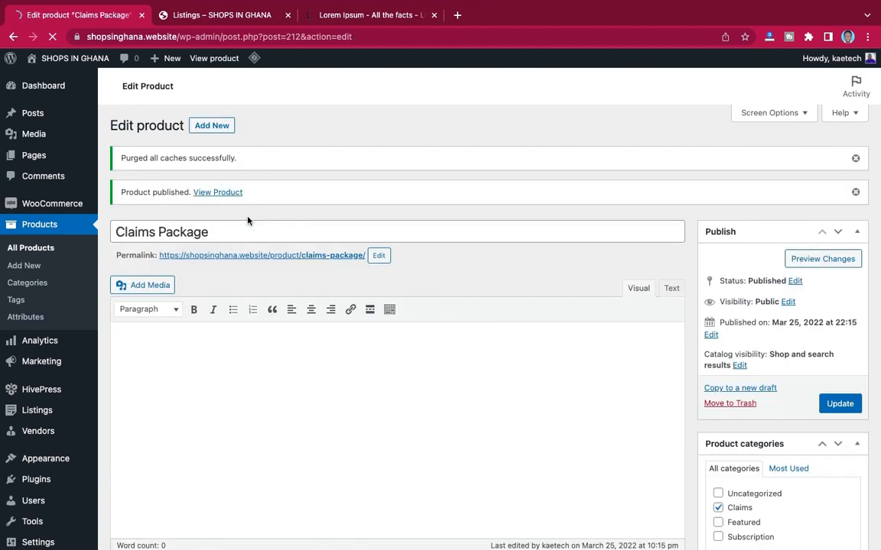
# Link the existing Starter Membership listing package to the Starter Membership WooCommerce product and update the package.
pyautogui.scroll(-1, 247, 221)
pyautogui.scroll(1, 246, 221)
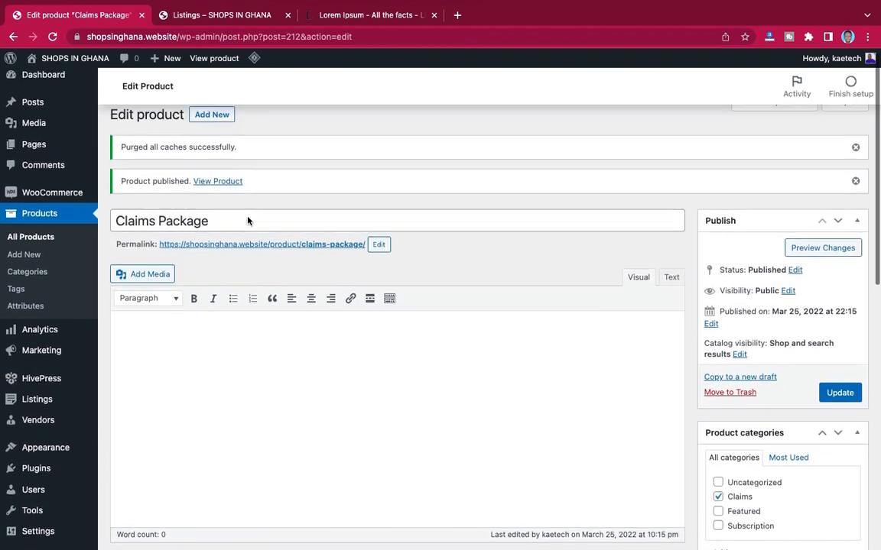
pyautogui.scroll(-3, 247, 221)
pyautogui.moveTo(37, 359)
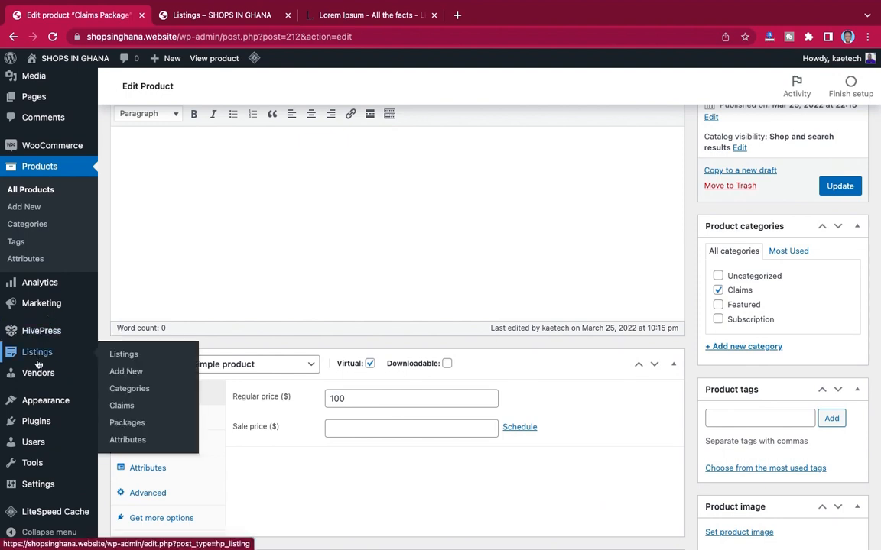
pyautogui.scroll(-1, 38, 364)
pyautogui.moveTo(43, 334)
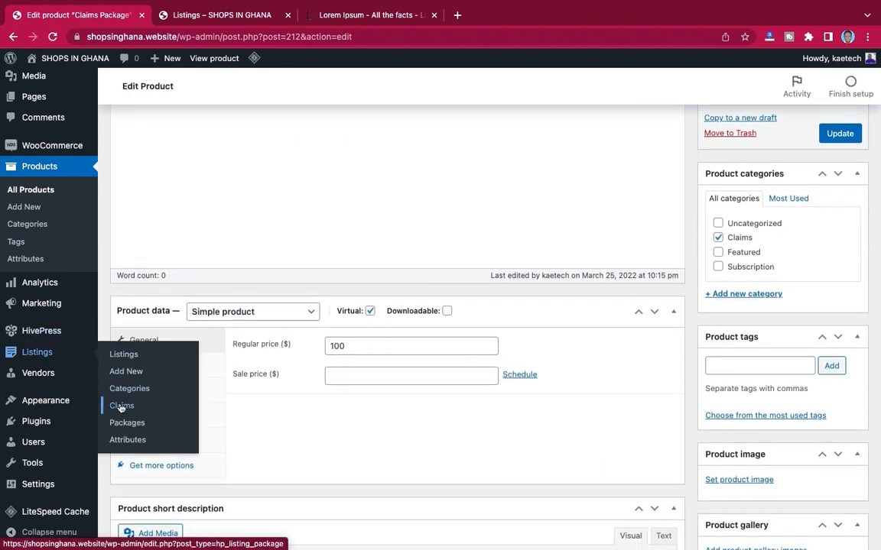
pyautogui.click(123, 425)
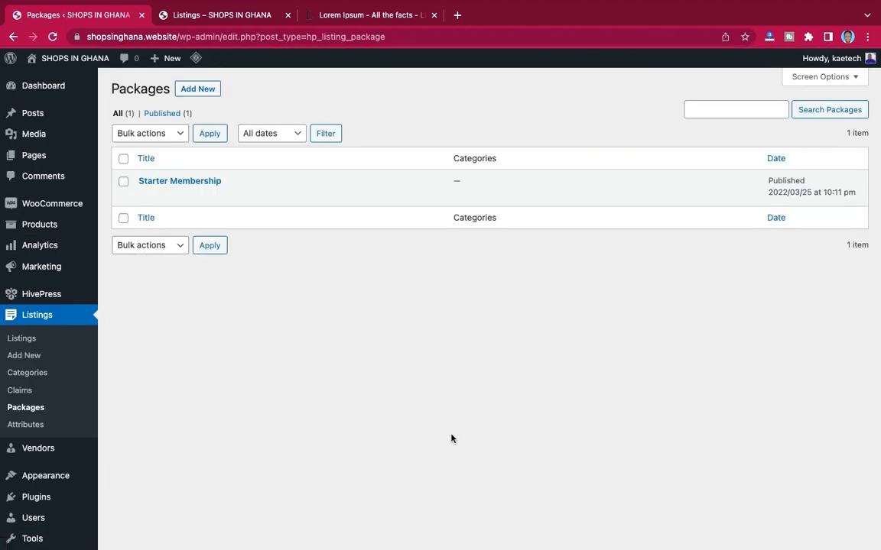
pyautogui.click(181, 182)
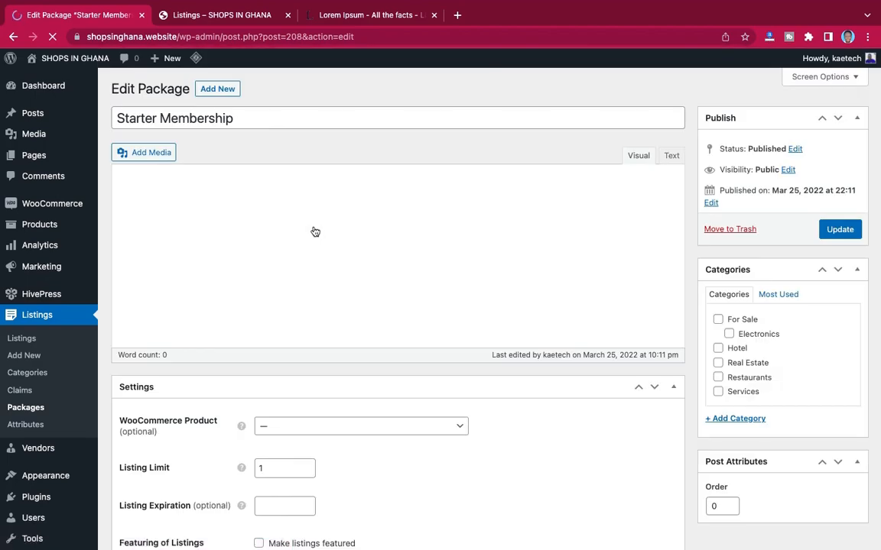
pyautogui.scroll(-3, 554, 456)
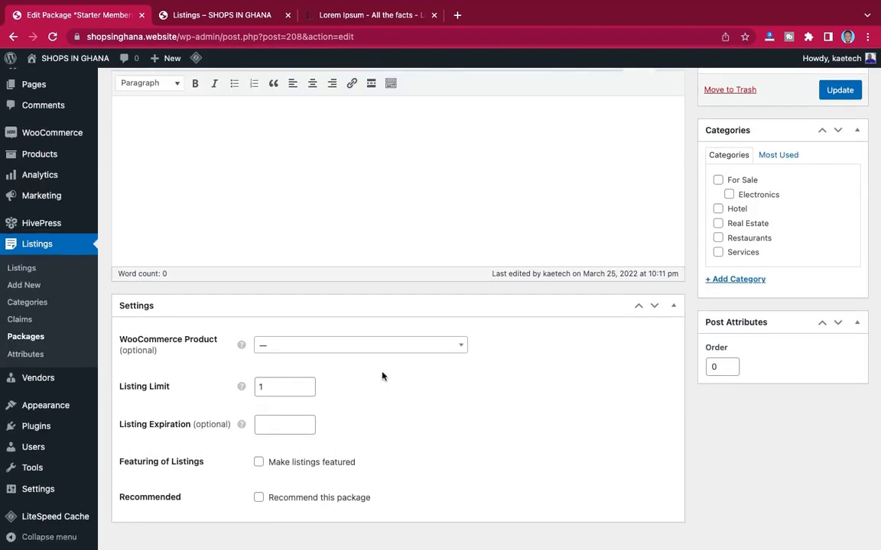
pyautogui.click(368, 348)
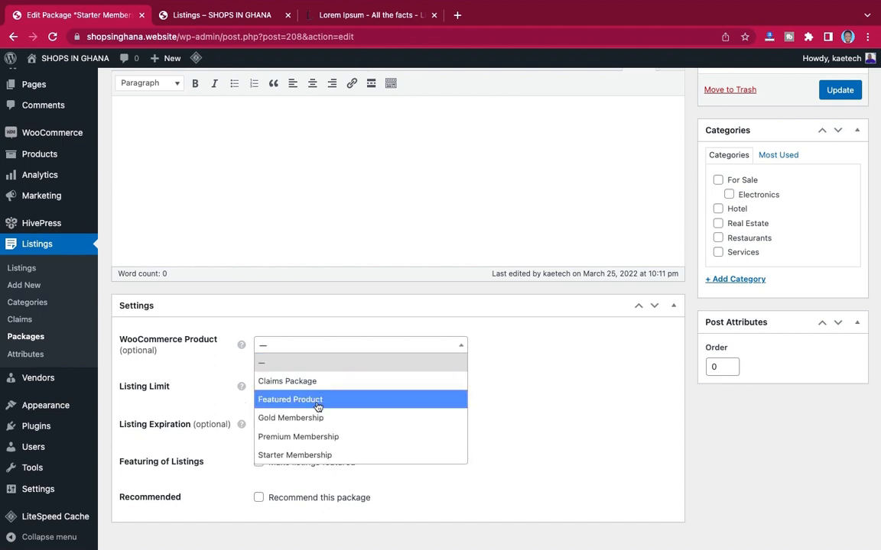
pyautogui.click(304, 454)
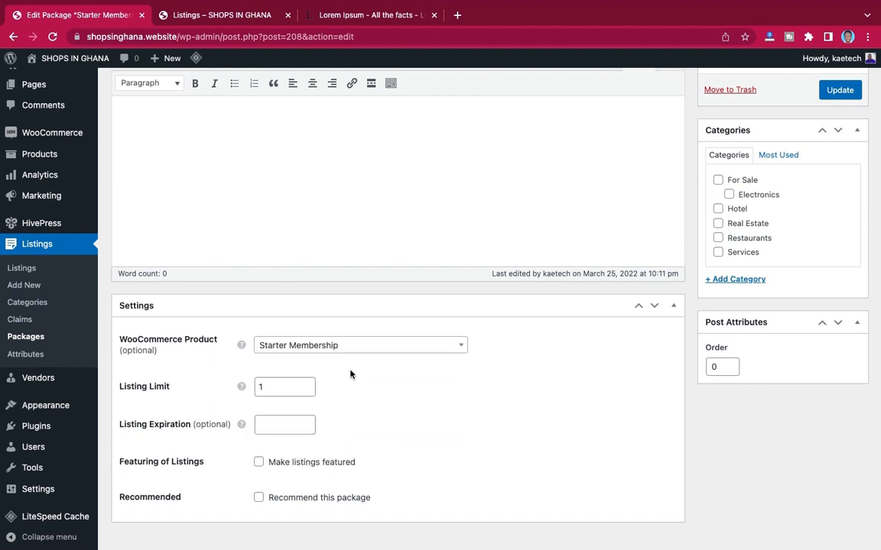
pyautogui.click(838, 91)
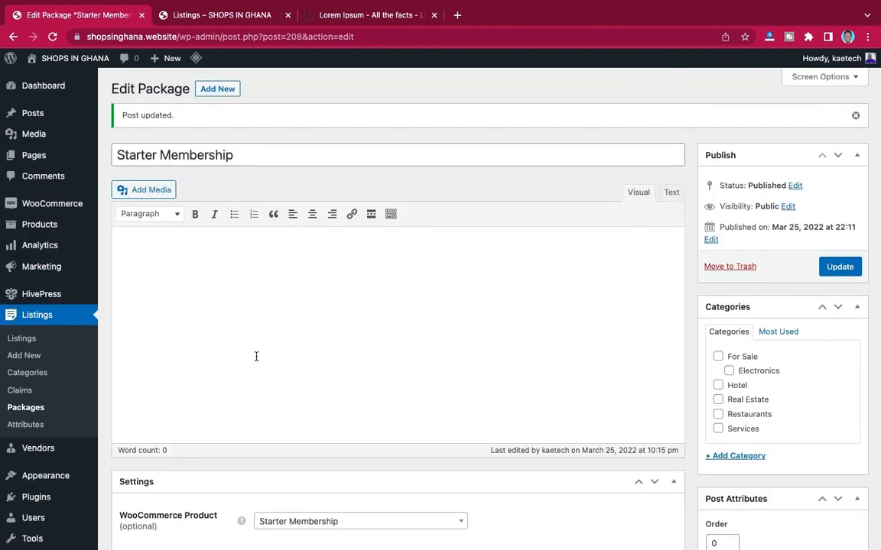
# Start a new listing package and title it "Gold Membership".
pyautogui.click(25, 409)
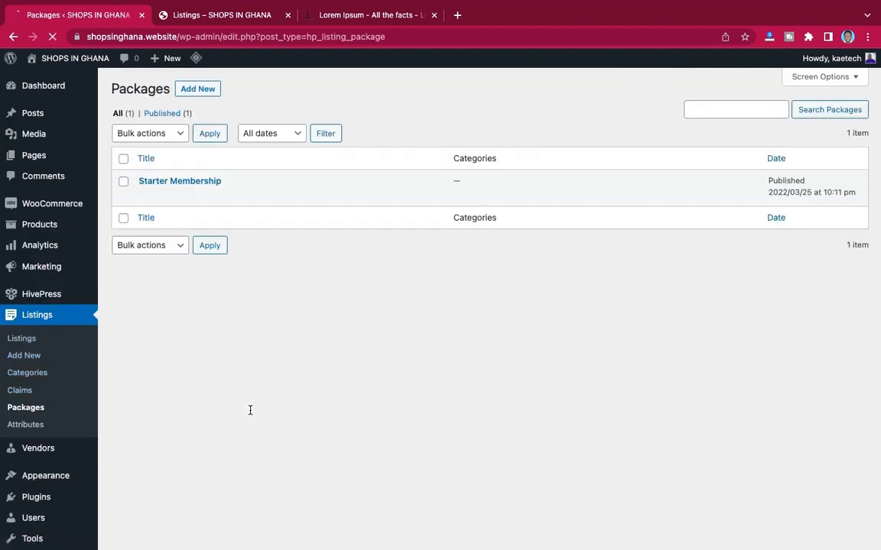
pyautogui.click(196, 89)
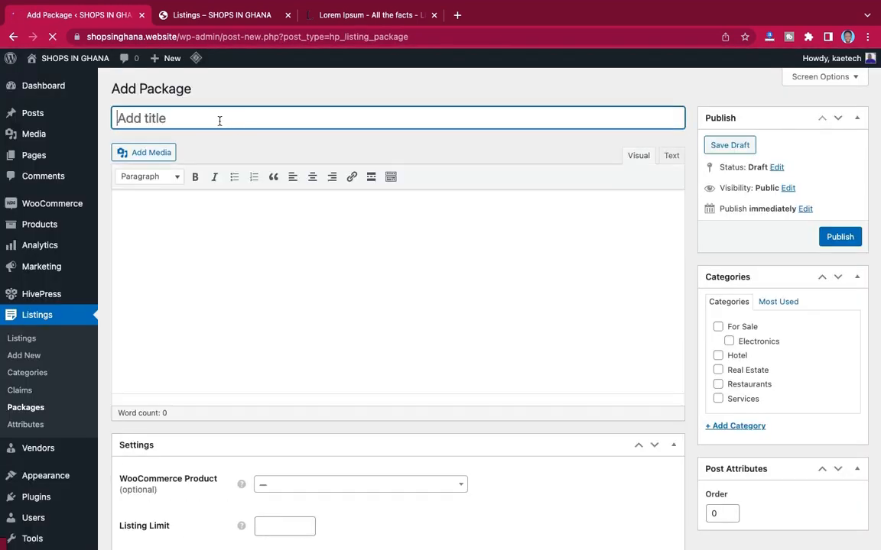
pyautogui.write('G')
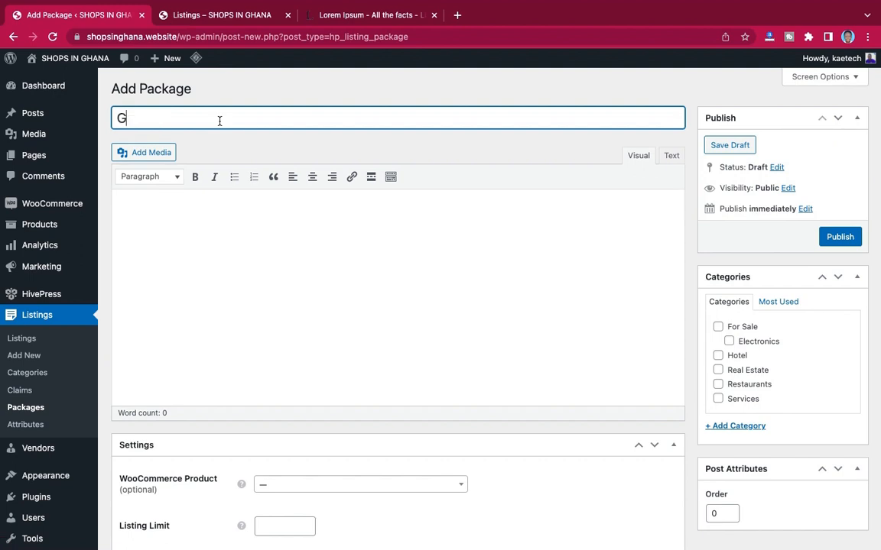
pyautogui.write('old Membership')
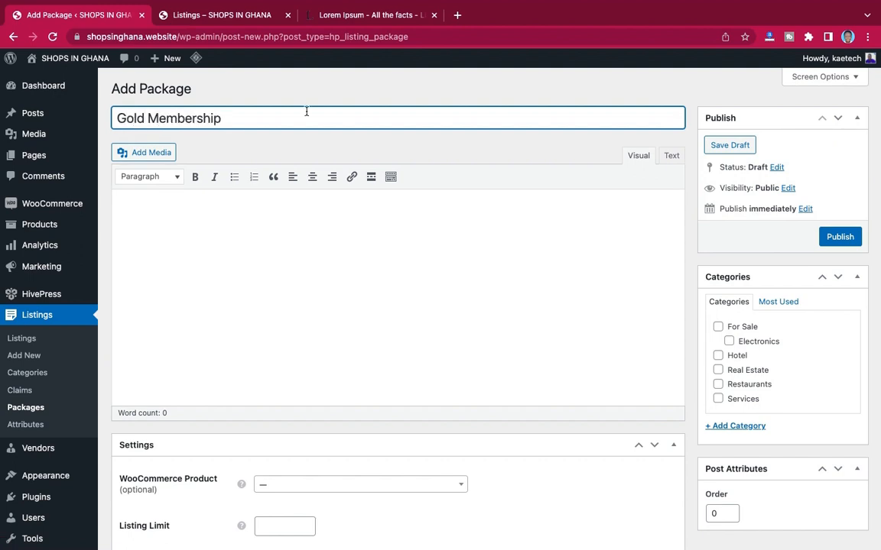
# Link the Gold Membership package to the Gold Membership WooCommerce product and set its listing limit to 10.
pyautogui.scroll(-3, 433, 161)
pyautogui.scroll(2, 426, 161)
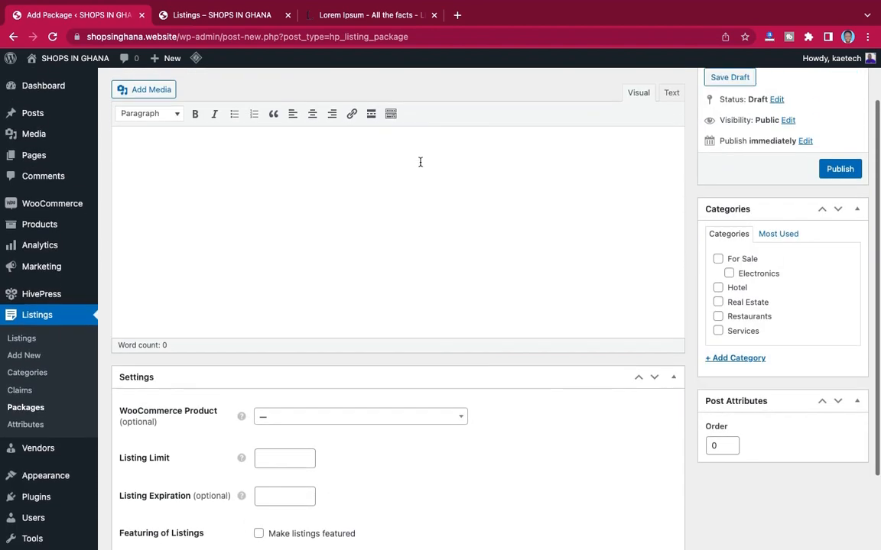
pyautogui.scroll(-2, 534, 433)
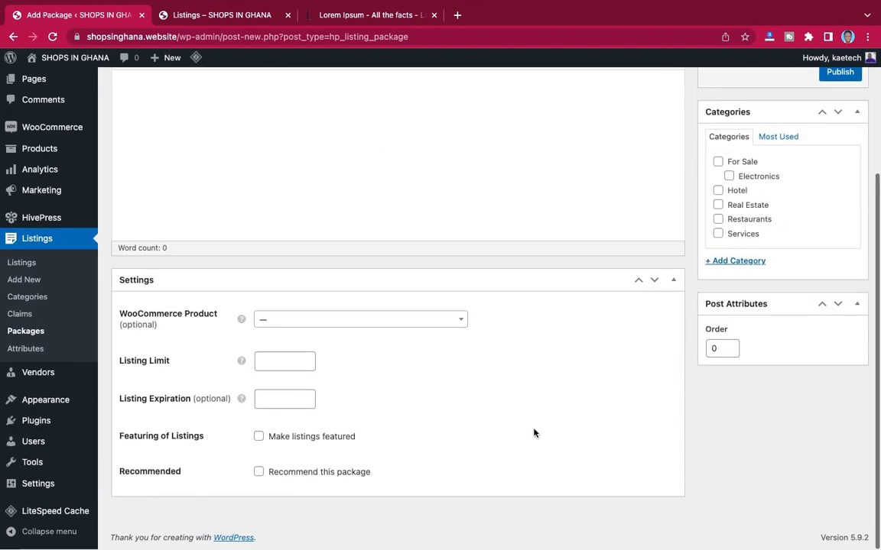
pyautogui.click(353, 321)
pyautogui.click(314, 392)
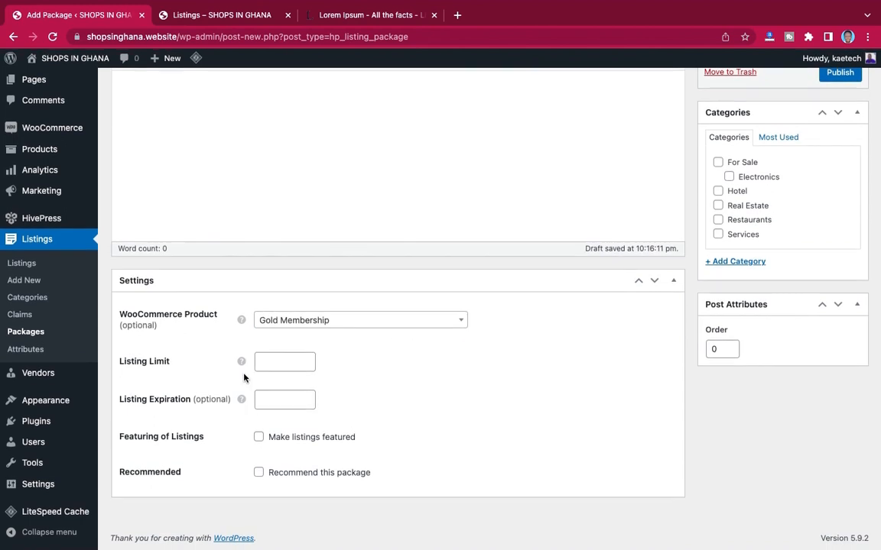
pyautogui.click(266, 362)
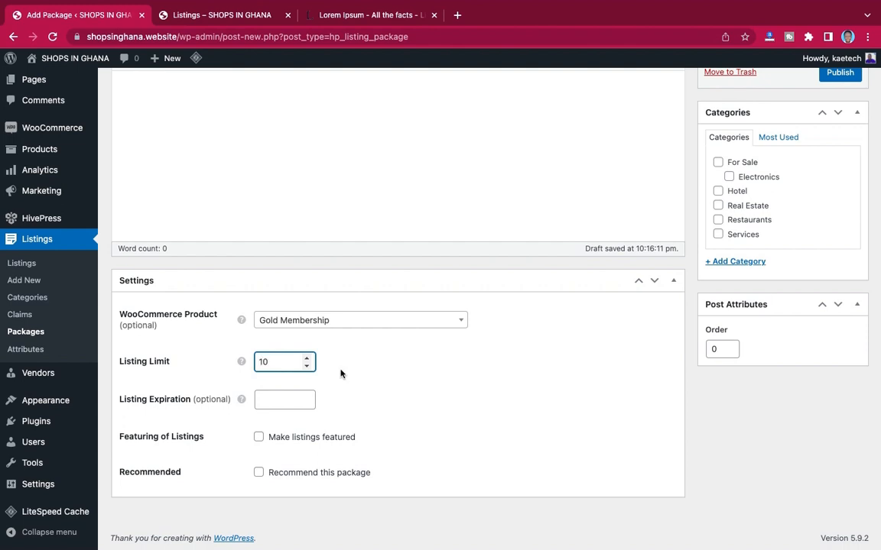
# Set the Gold Membership package's listing expiration to 365, mark it as recommended, and publish the package.
pyautogui.click(267, 401)
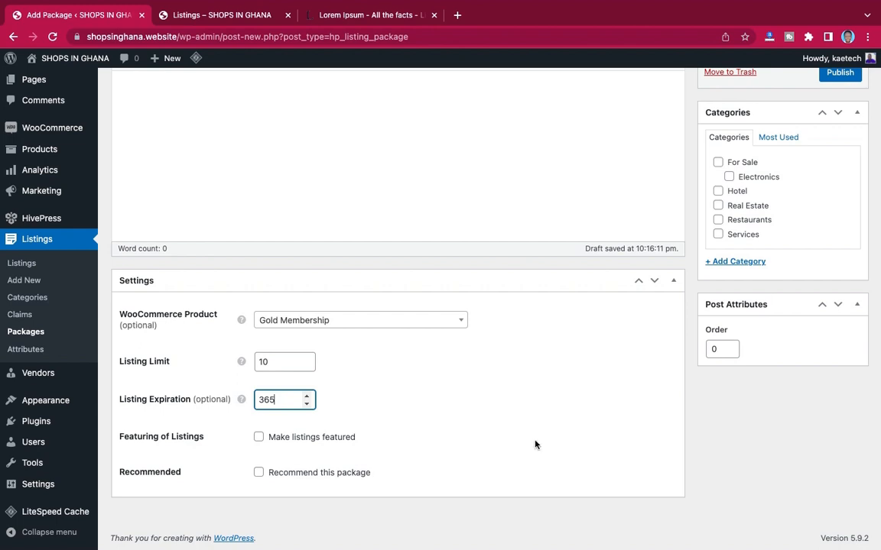
pyautogui.scroll(1, 663, 387)
pyautogui.scroll(-1, 662, 387)
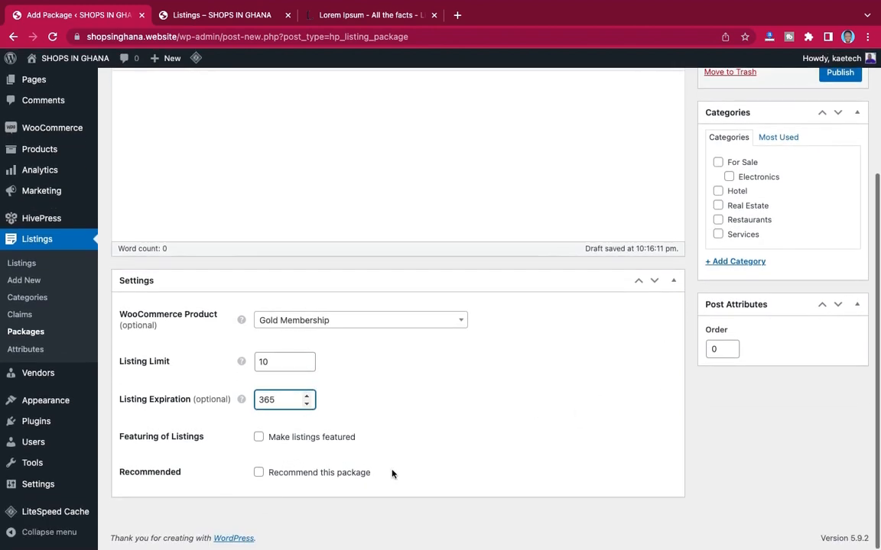
pyautogui.click(259, 474)
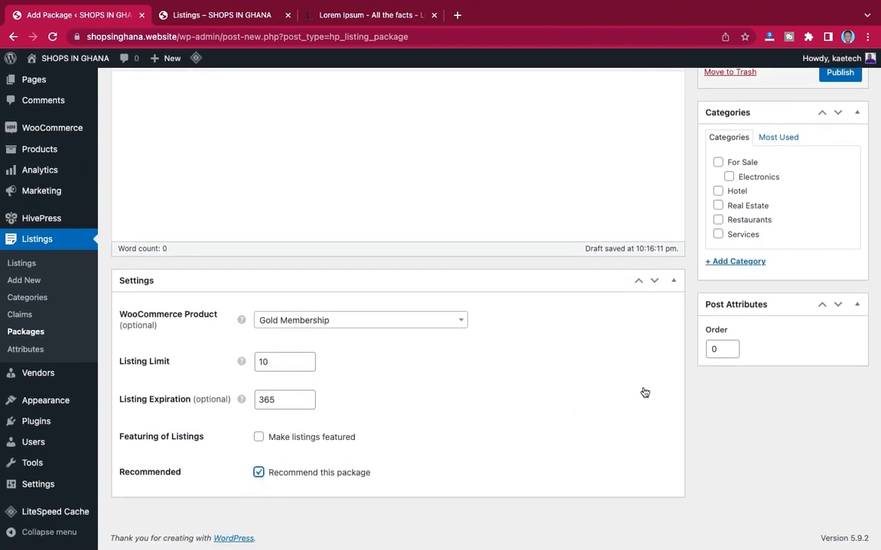
pyautogui.scroll(3, 646, 389)
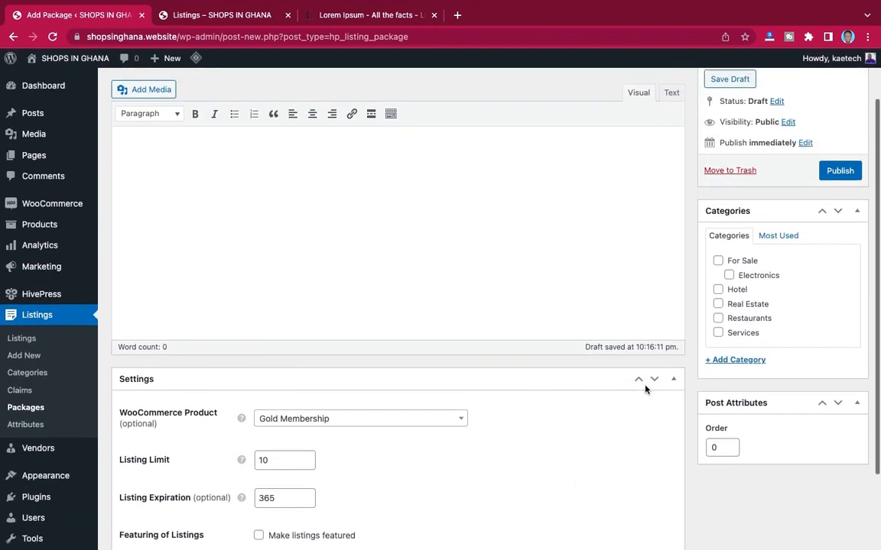
pyautogui.click(840, 171)
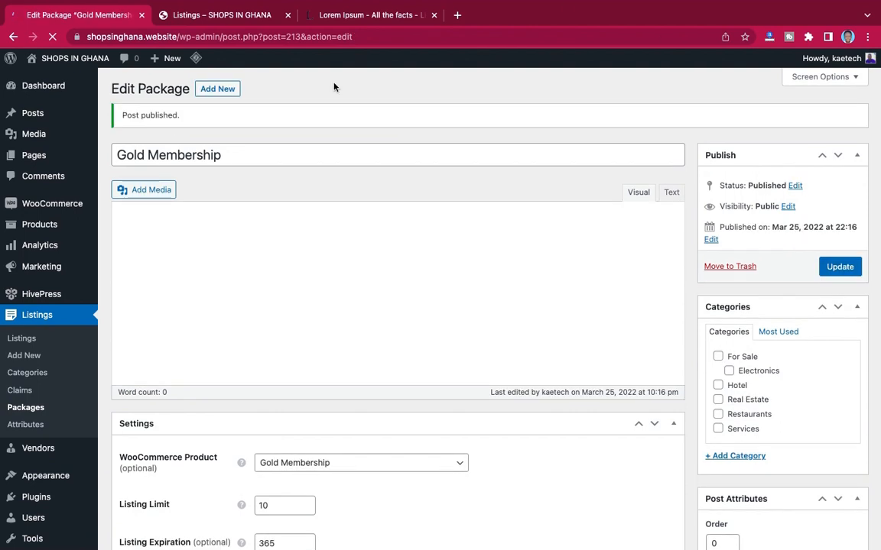
# Start another listing package and title it "Premium Membership".
pyautogui.click(221, 90)
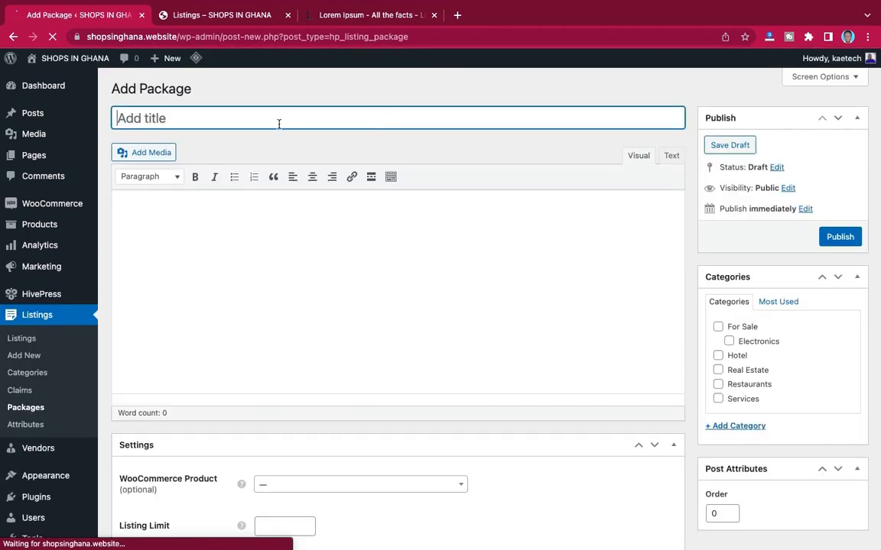
pyautogui.write('Premium ')
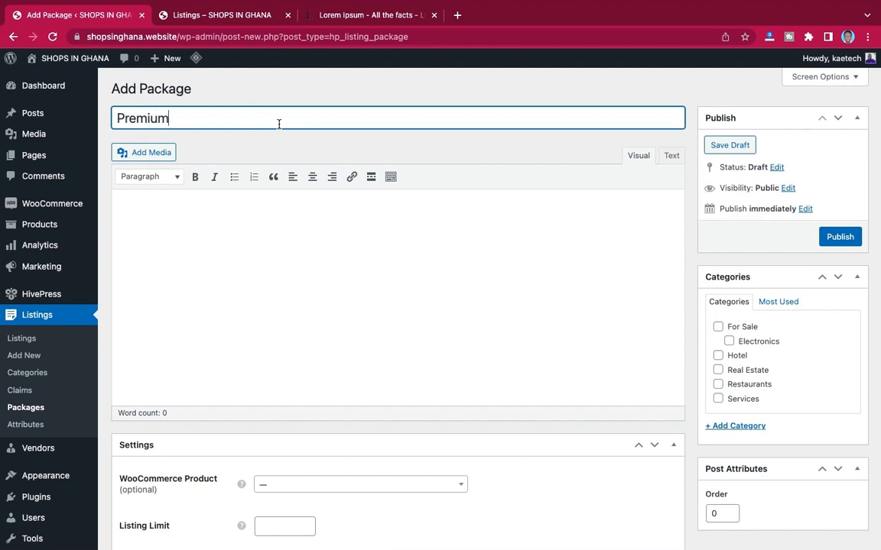
pyautogui.write('Membership')
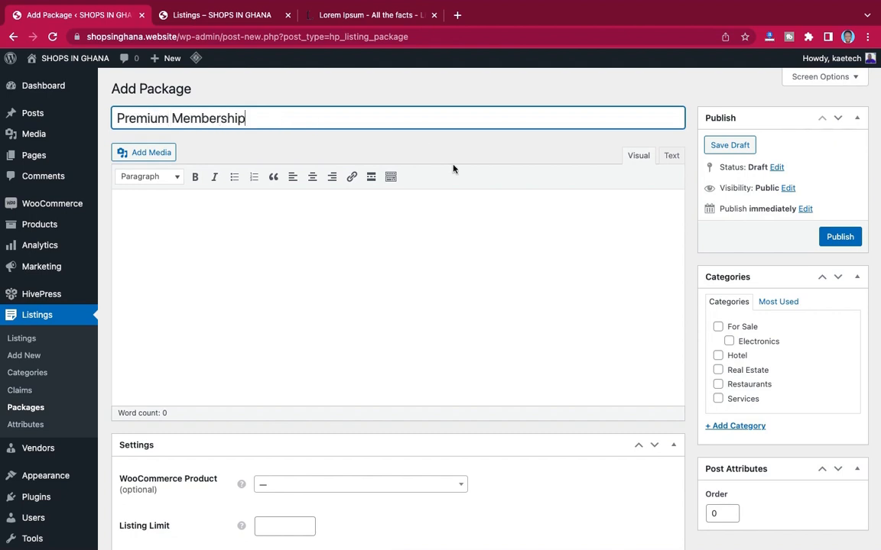
# Link the Premium Membership package to the Premium Membership WooCommerce product and set its listing limit to 25.
pyautogui.scroll(-5, 453, 168)
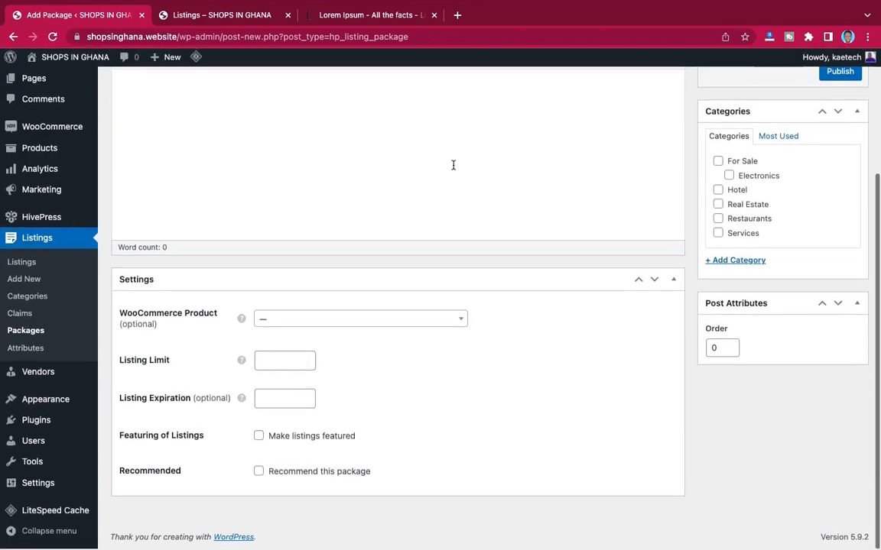
pyautogui.click(351, 321)
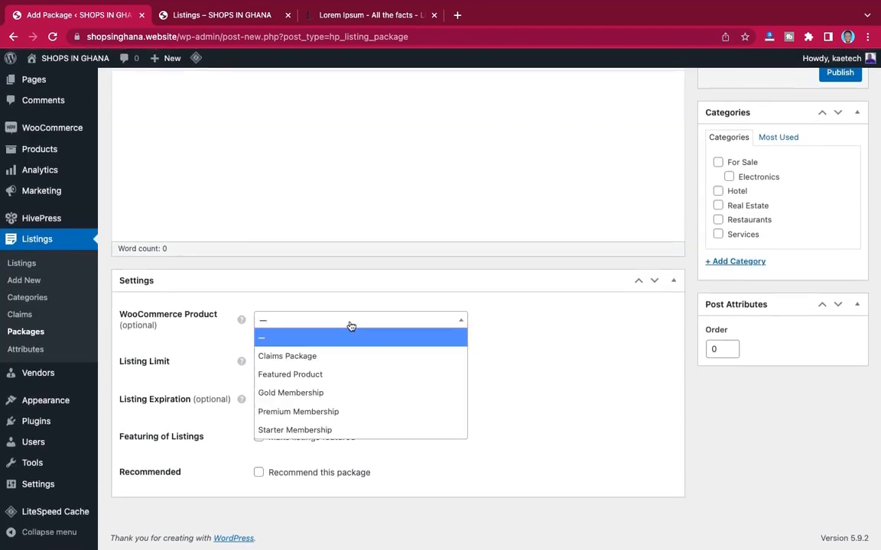
pyautogui.click(322, 412)
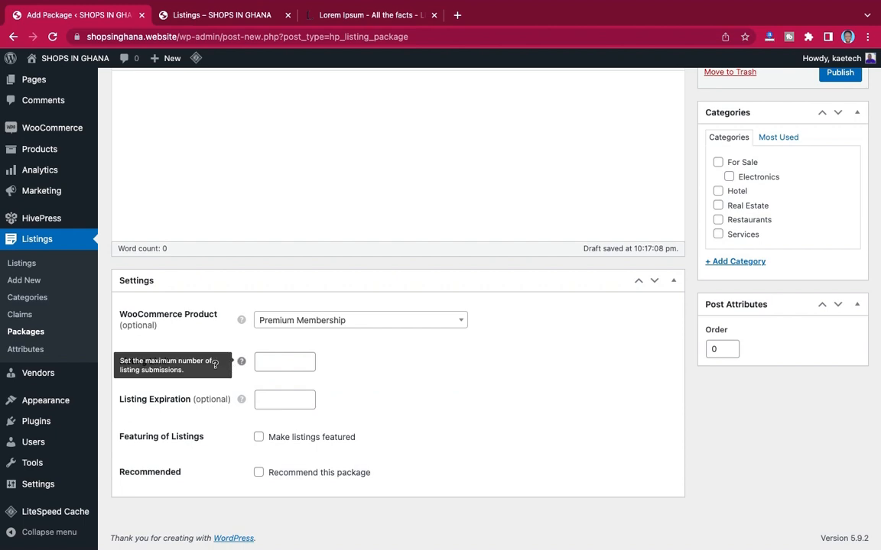
pyautogui.click(280, 364)
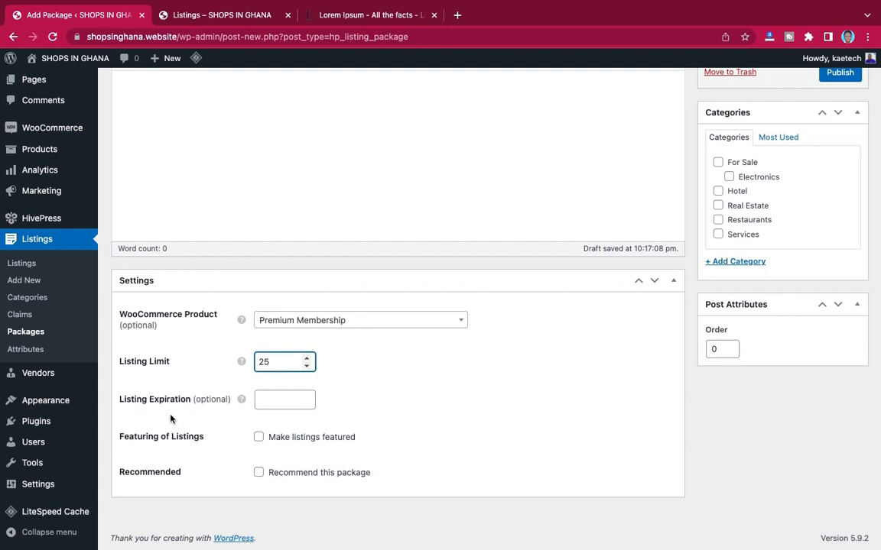
# Set the Premium Membership package's listing expiration to 365 and publish the package.
pyautogui.click(271, 403)
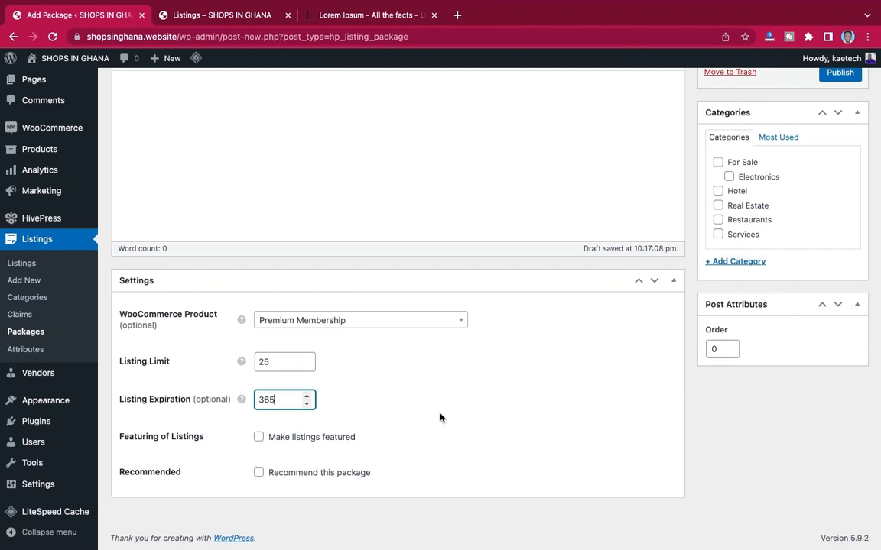
pyautogui.scroll(5, 693, 371)
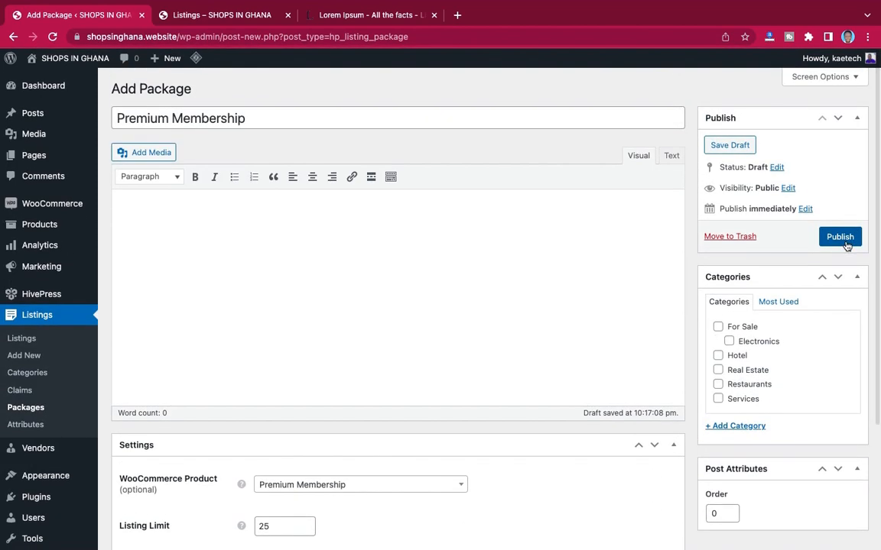
pyautogui.click(840, 237)
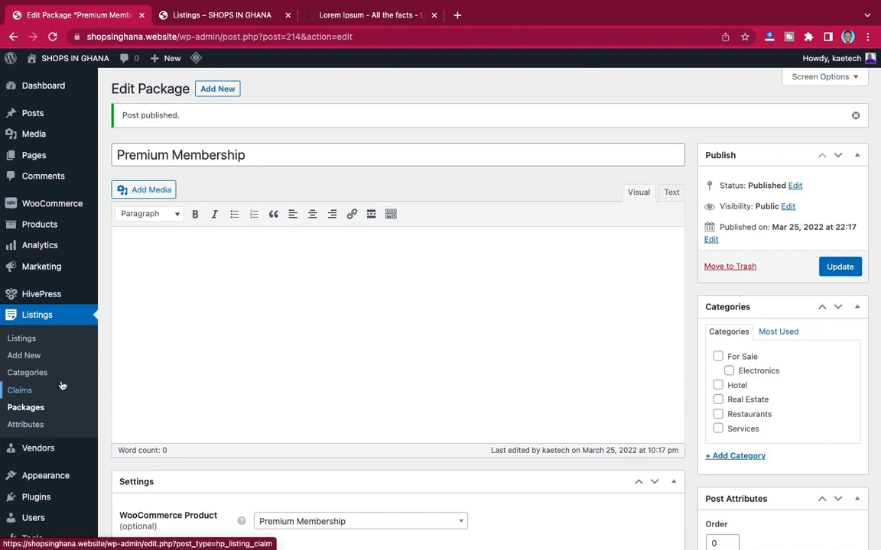
pyautogui.scroll(-2, 61, 386)
pyautogui.scroll(2, 62, 386)
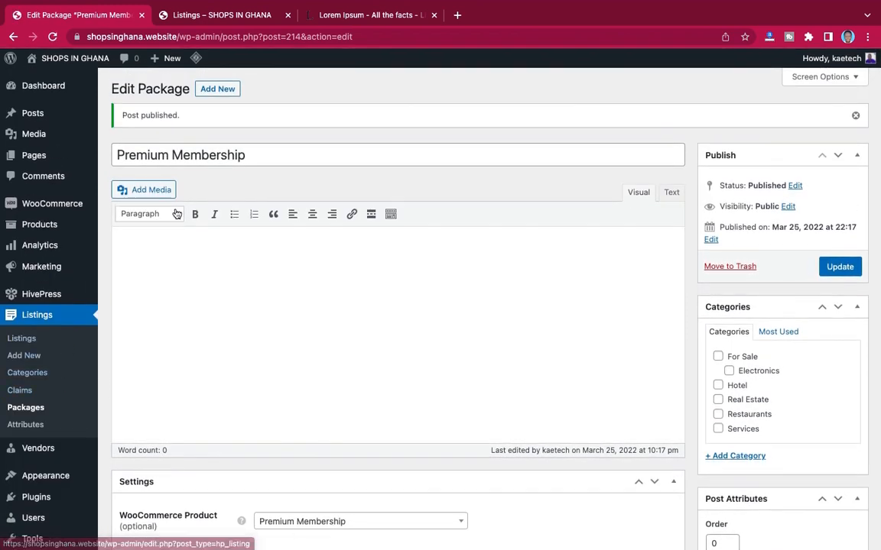
pyautogui.scroll(-2, 342, 157)
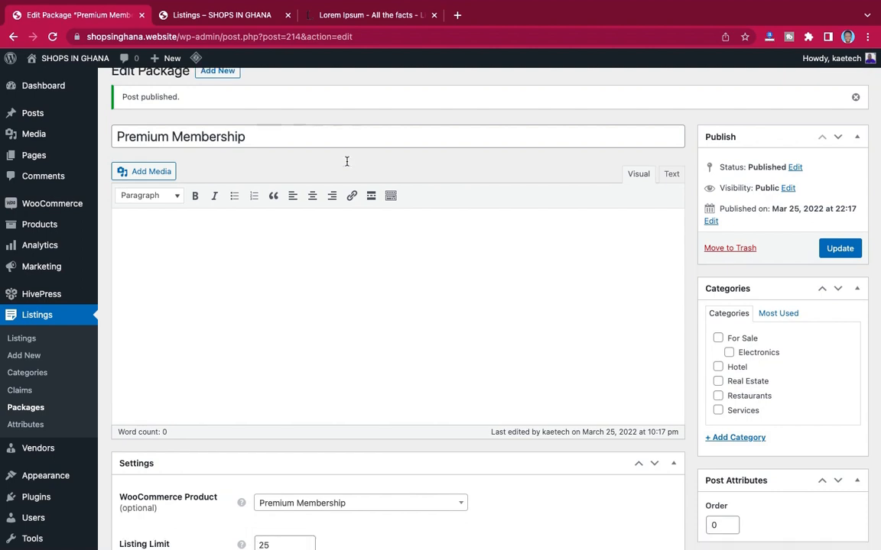
pyautogui.scroll(-1, 61, 318)
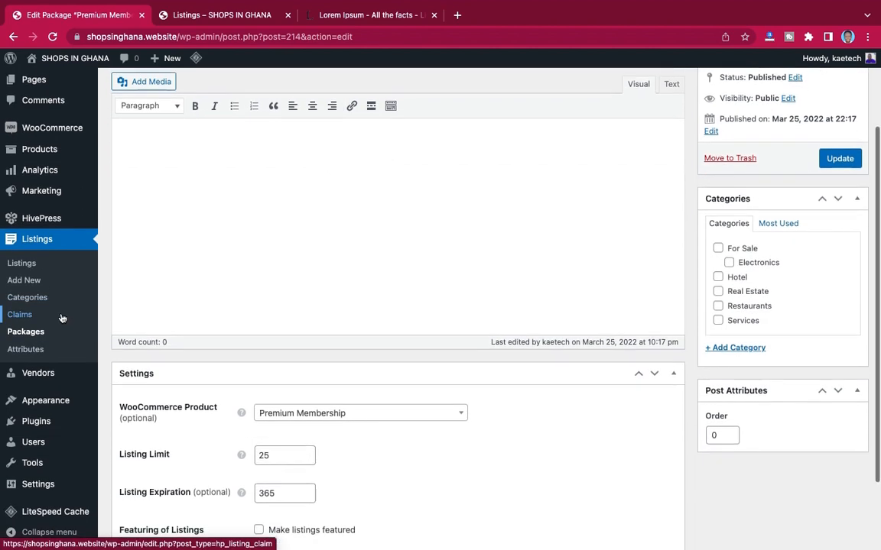
pyautogui.click(18, 316)
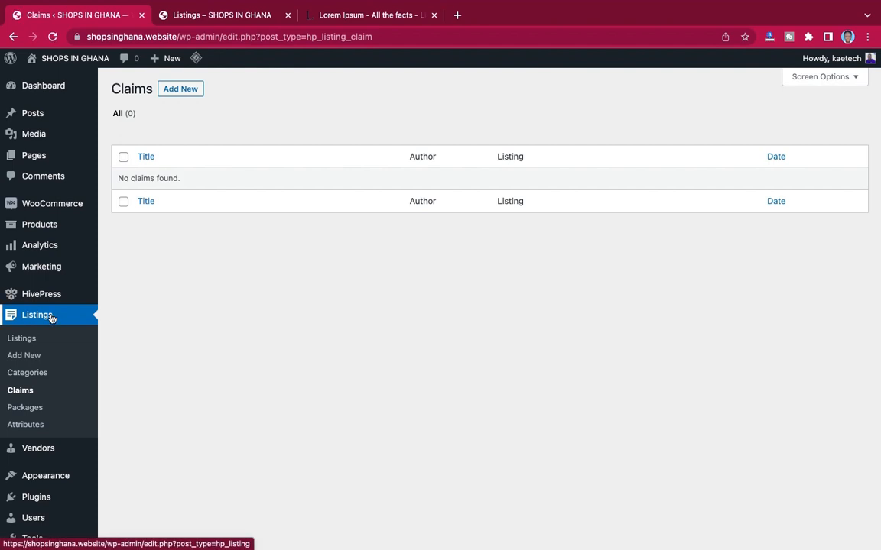
pyautogui.click(181, 90)
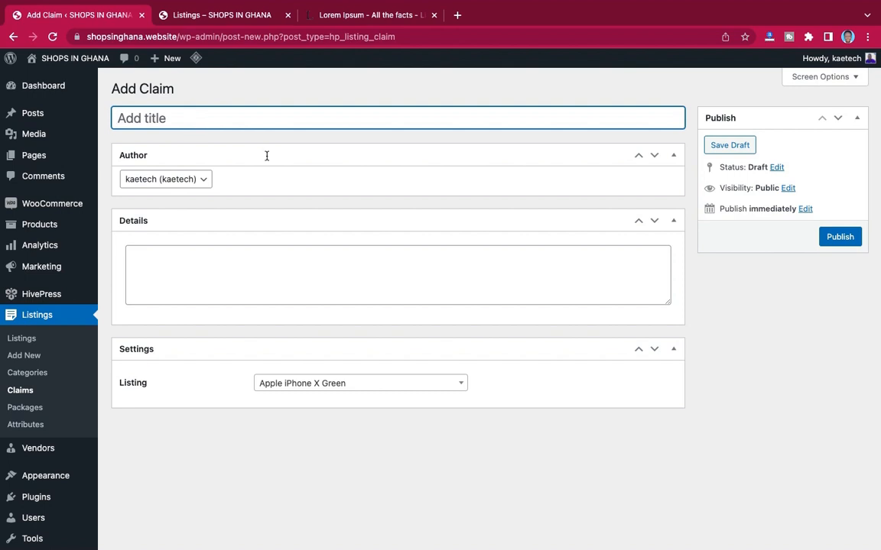
pyautogui.click(357, 390)
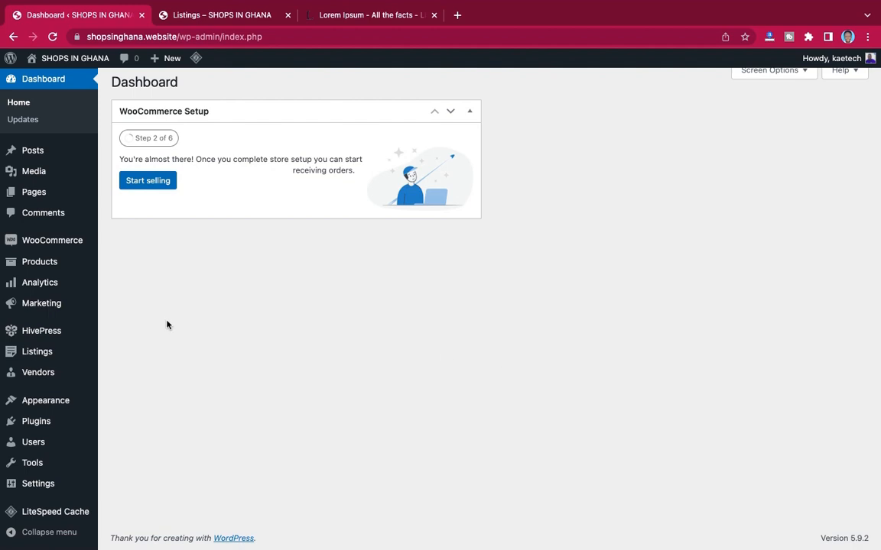
# Set Gold Membership as the WooCommerce product for claim submissions in the HivePress settings and save the changes.
pyautogui.moveTo(43, 334)
pyautogui.moveTo(38, 354)
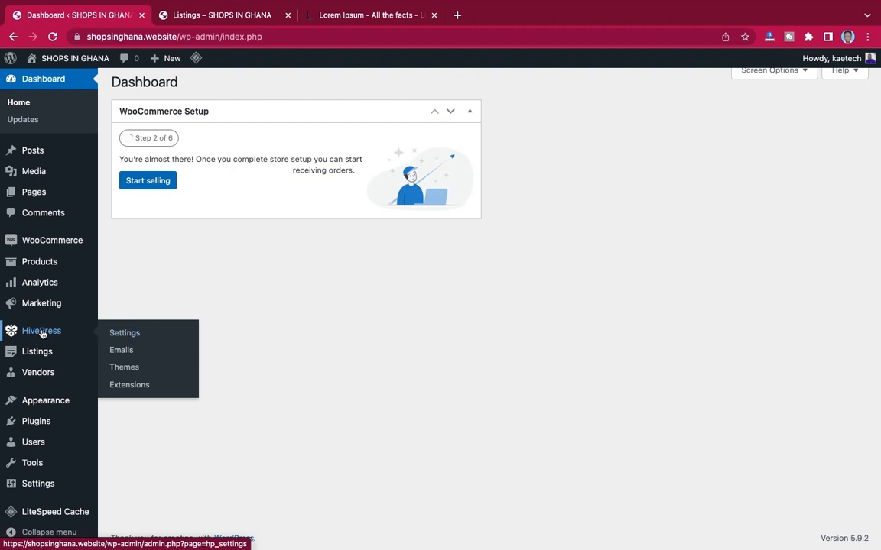
pyautogui.click(122, 333)
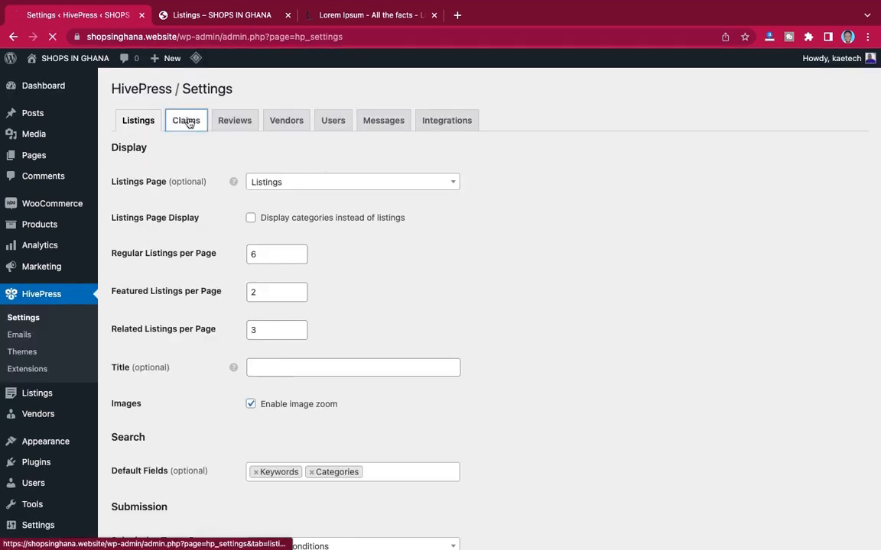
pyautogui.click(184, 122)
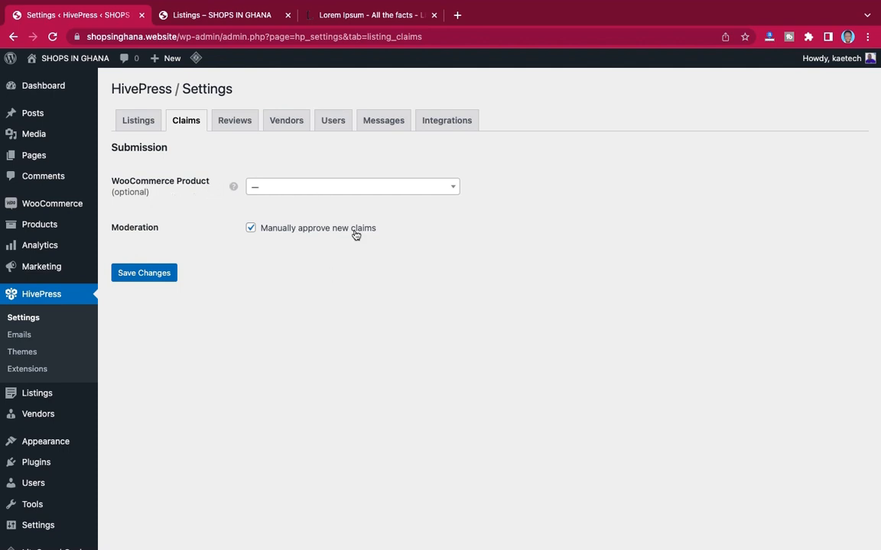
pyautogui.click(364, 188)
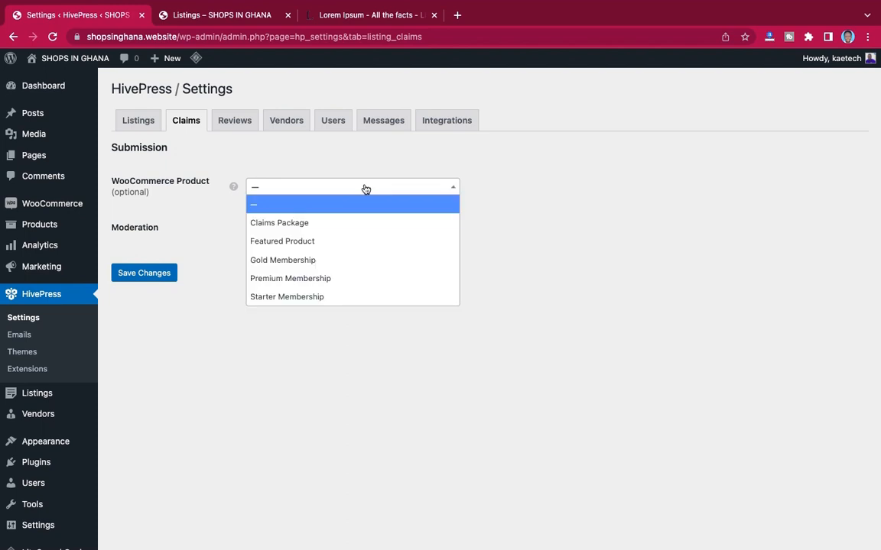
pyautogui.click(286, 262)
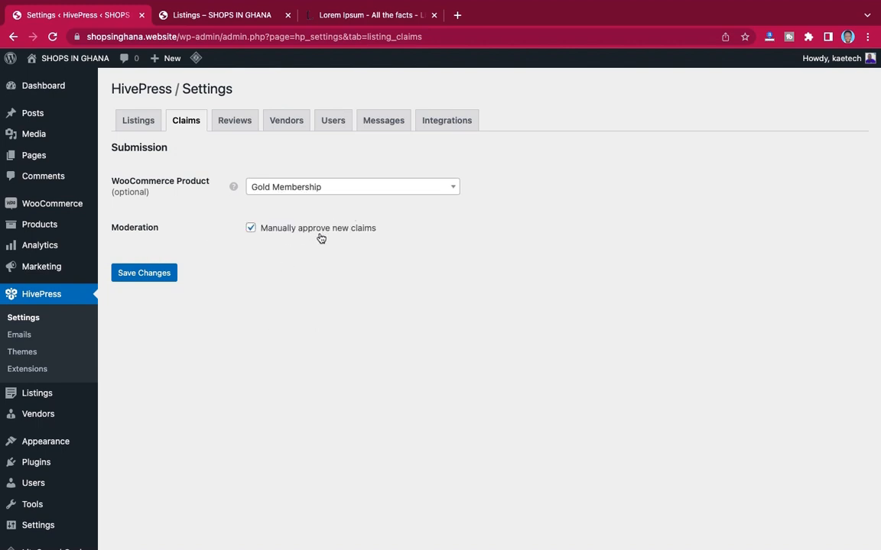
pyautogui.click(153, 275)
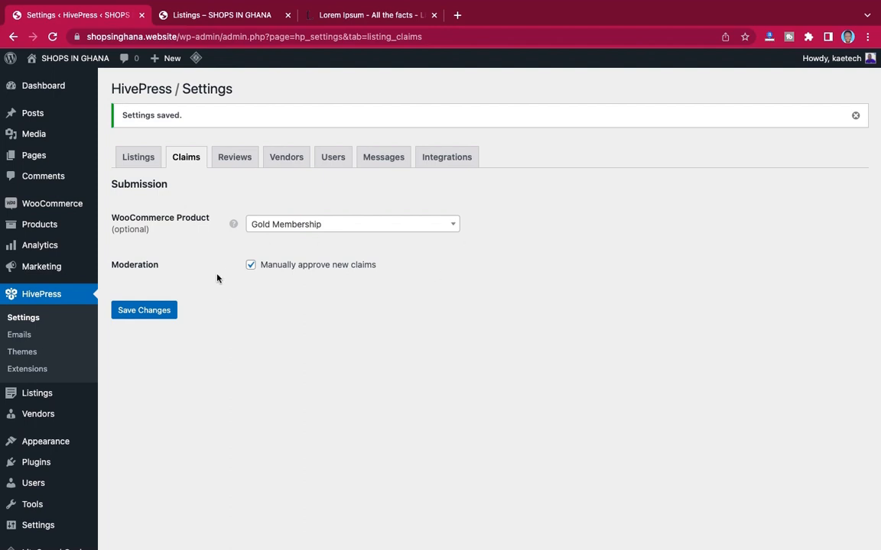
# Allow submitting multiple reviews in the HivePress review settings and save the changes.
pyautogui.click(237, 159)
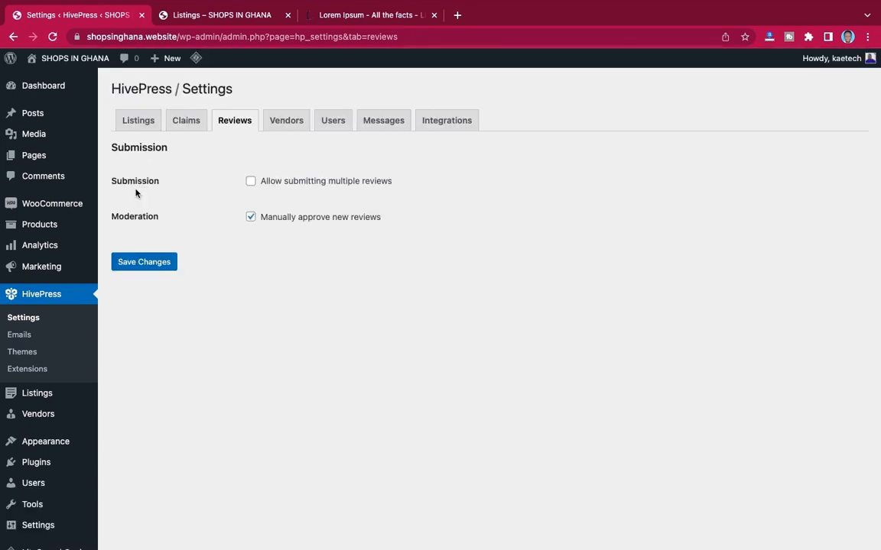
pyautogui.click(251, 182)
pyautogui.click(153, 263)
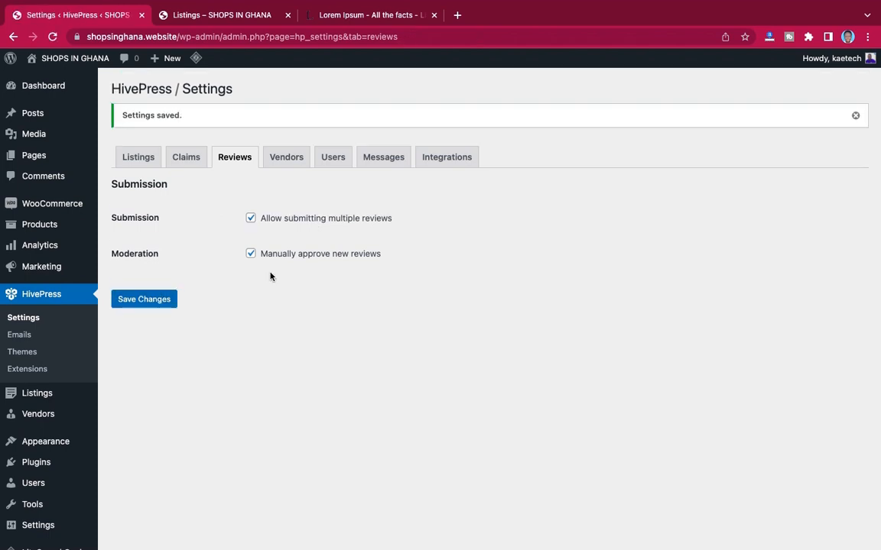
# Review the HivePress settings for vendors, users and messages, and check the HivePress emails list.
pyautogui.click(289, 160)
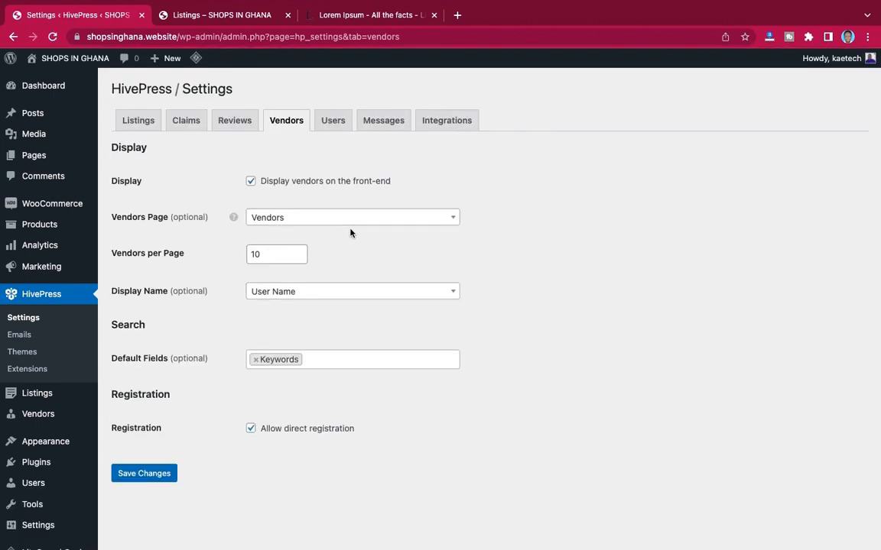
pyautogui.click(330, 122)
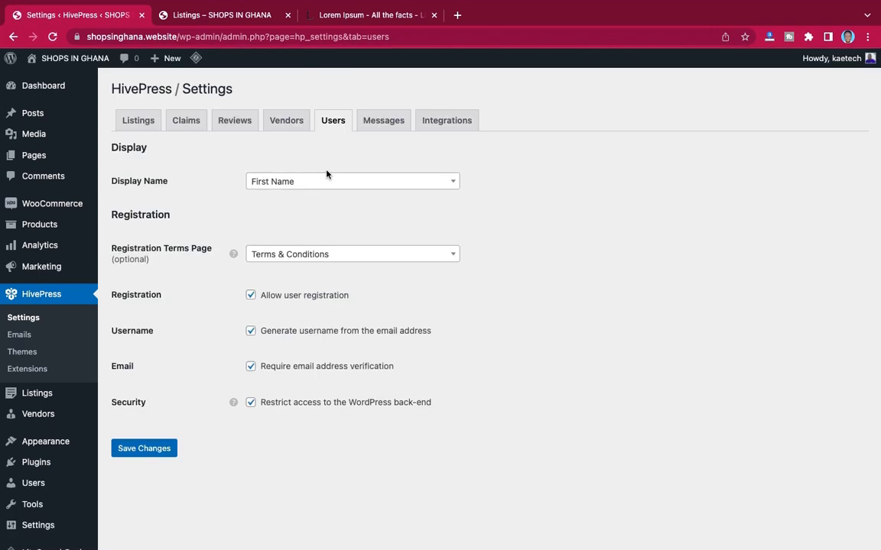
pyautogui.click(383, 122)
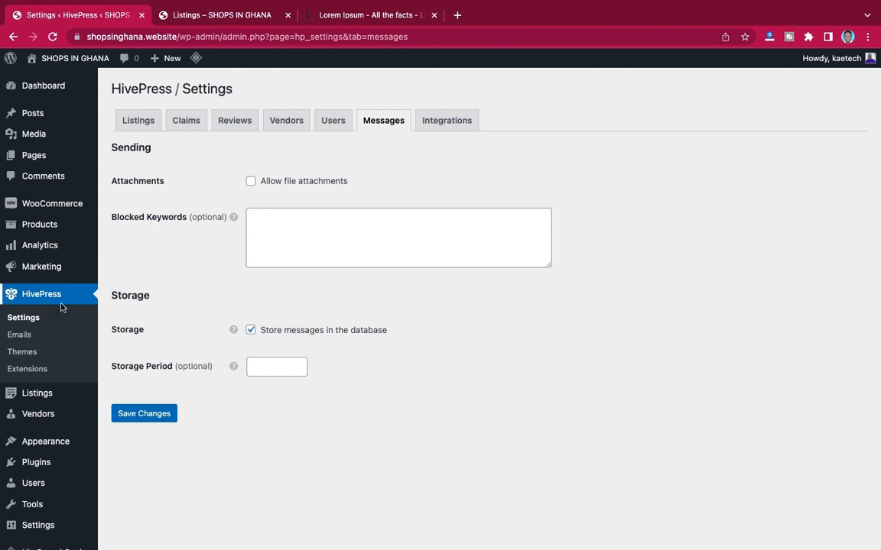
pyautogui.click(22, 335)
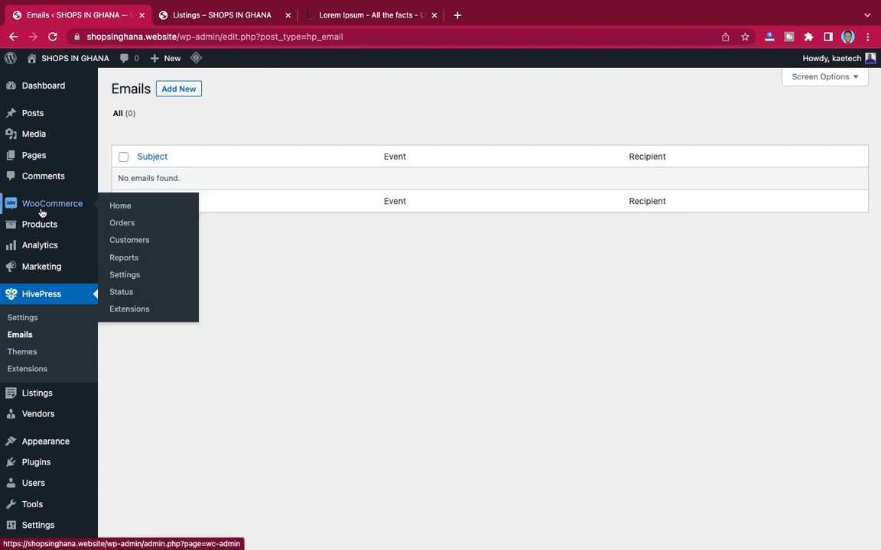
pyautogui.moveTo(27, 163)
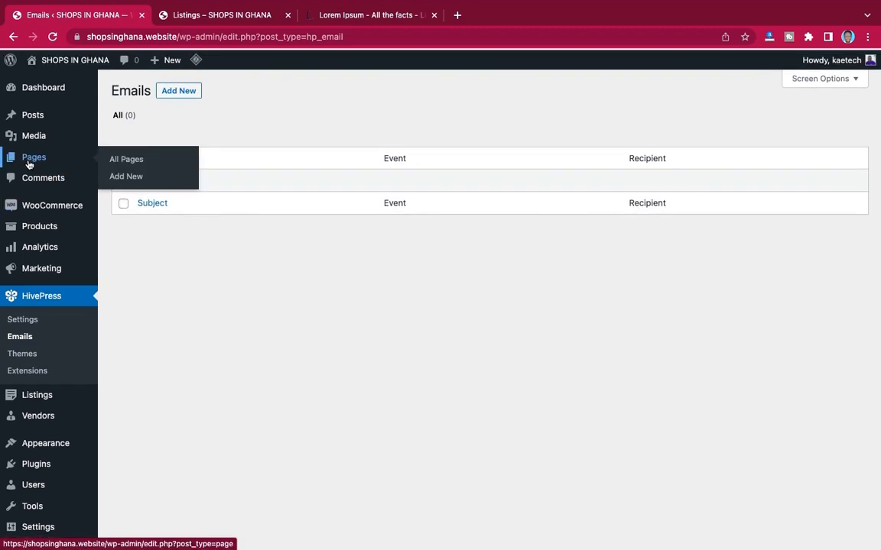
pyautogui.moveTo(23, 403)
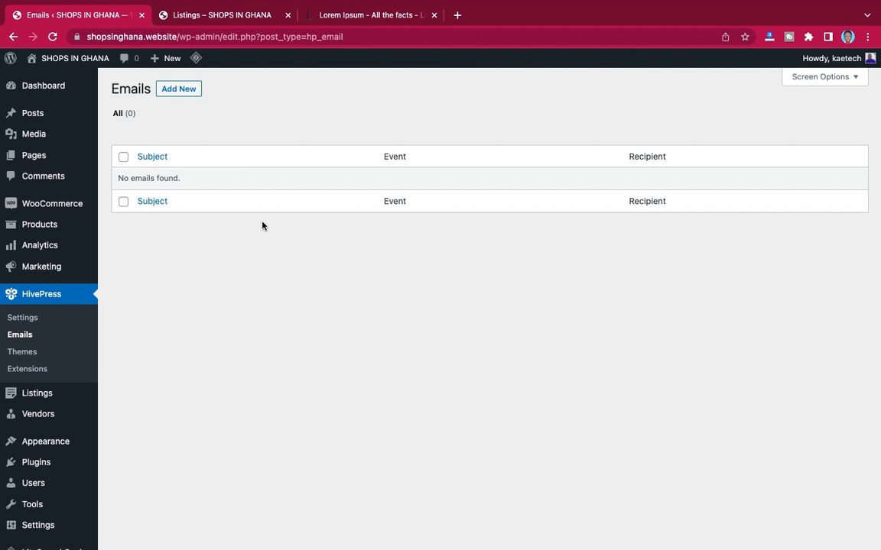
# Open the shopsinghana.website home page in a new incognito window and look through it as a visitor.
pyautogui.click(867, 37)
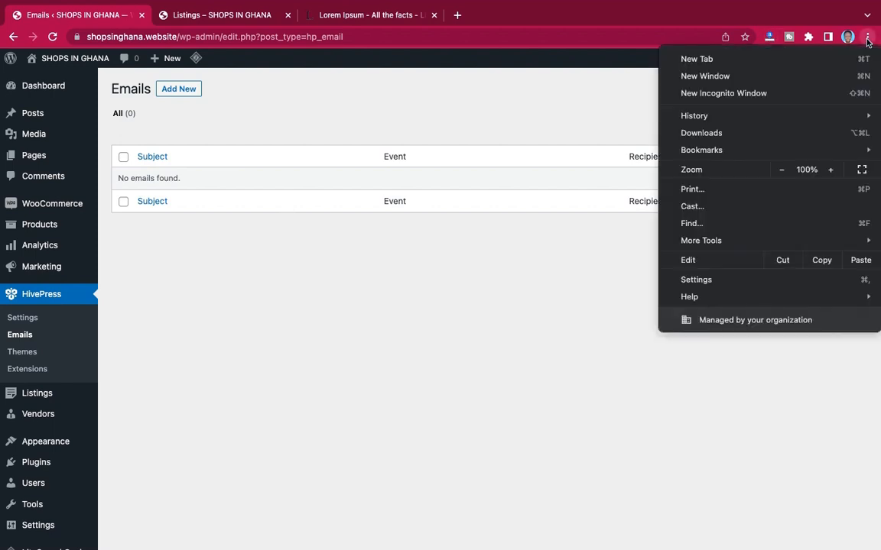
pyautogui.click(740, 94)
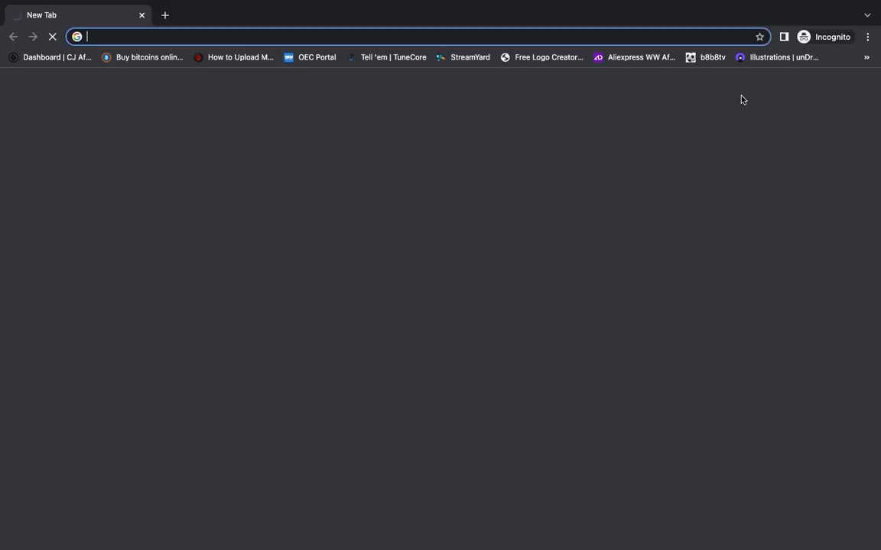
pyautogui.write('shop')
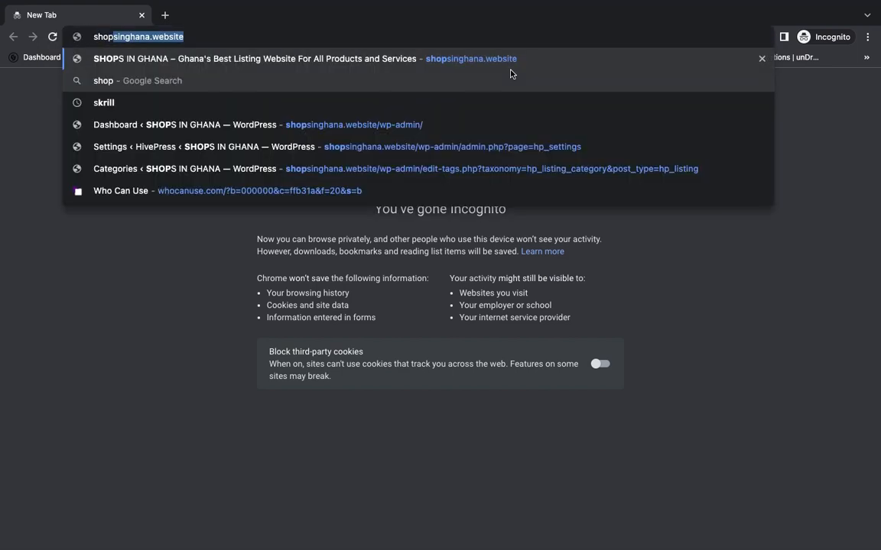
pyautogui.press('Right')
pyautogui.press('Return')
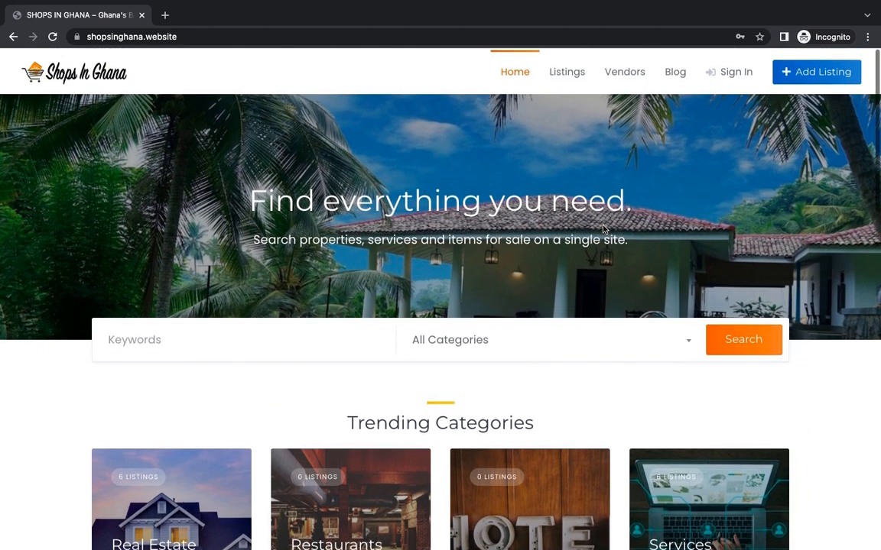
pyautogui.scroll(-4, 603, 228)
pyautogui.scroll(-4, 603, 228)
pyautogui.scroll(9, 604, 228)
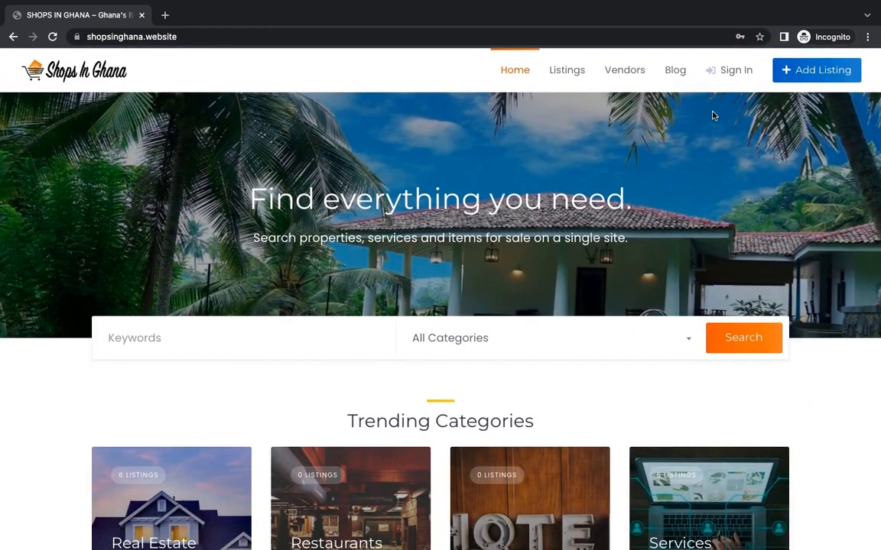
# Start adding a listing as a signed-out visitor and open the account registration form.
pyautogui.click(809, 73)
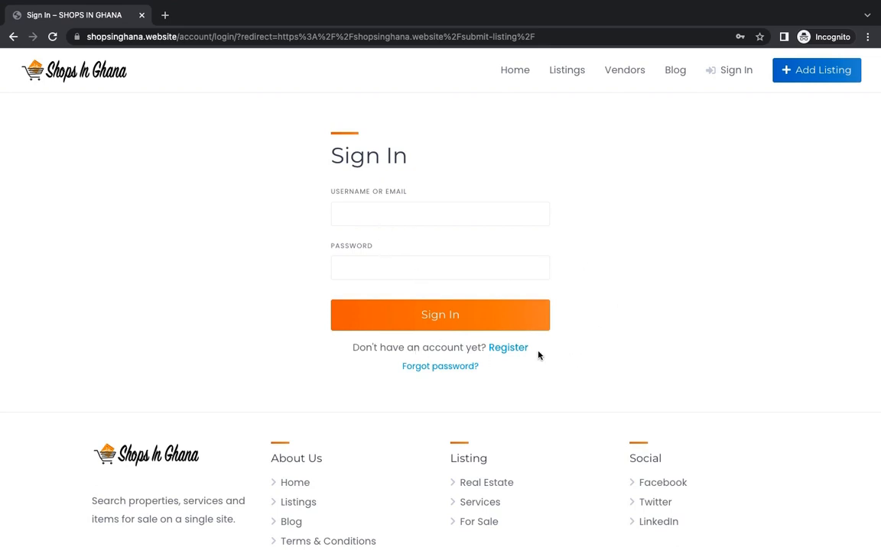
pyautogui.click(509, 349)
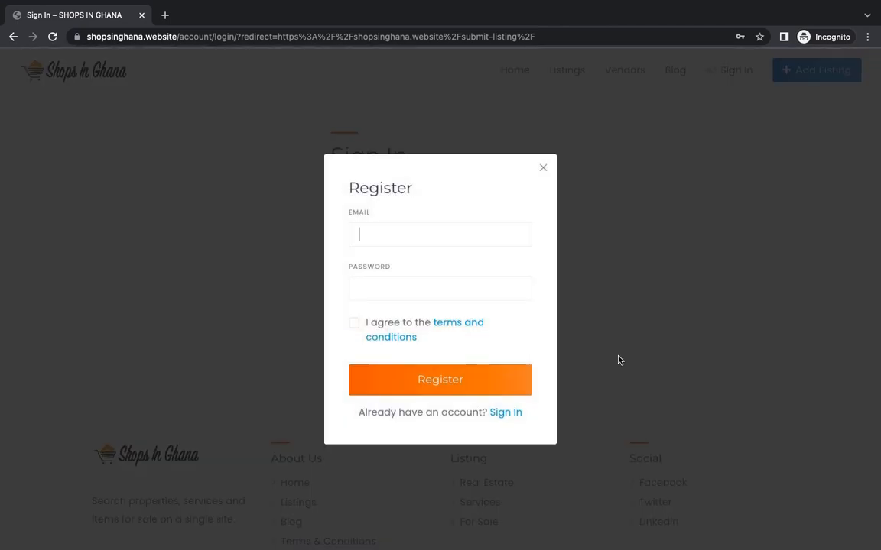
pyautogui.click(445, 237)
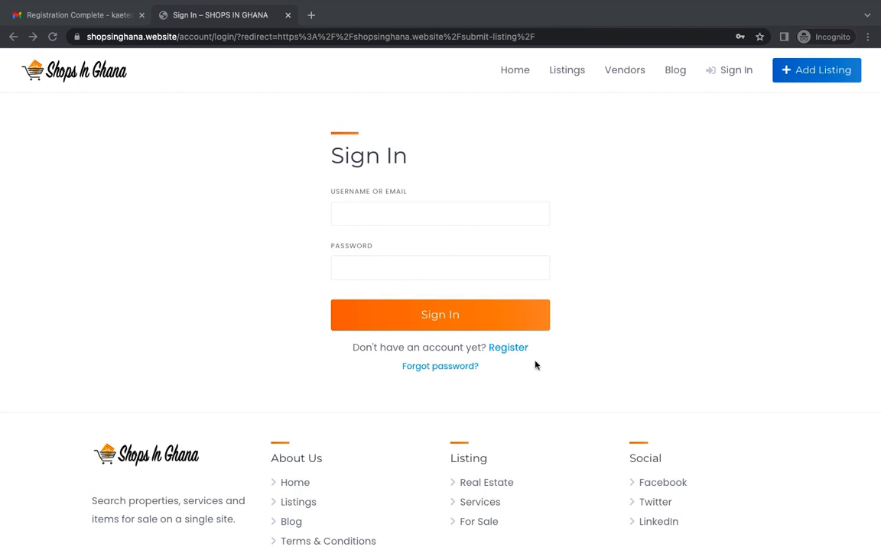
pyautogui.click(601, 355)
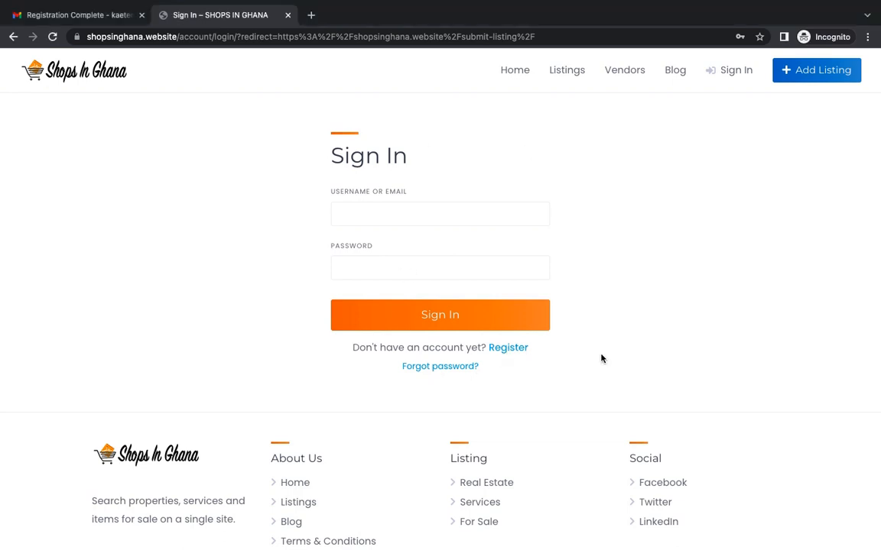
pyautogui.click(505, 351)
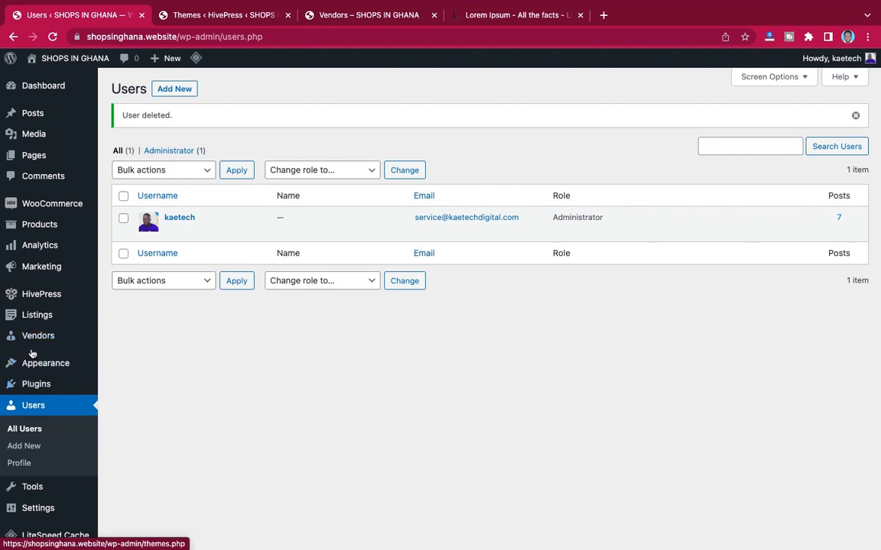
# Set Vendor as the new user default role in the WordPress general settings and save the changes.
pyautogui.scroll(-1, 26, 398)
pyautogui.moveTo(30, 488)
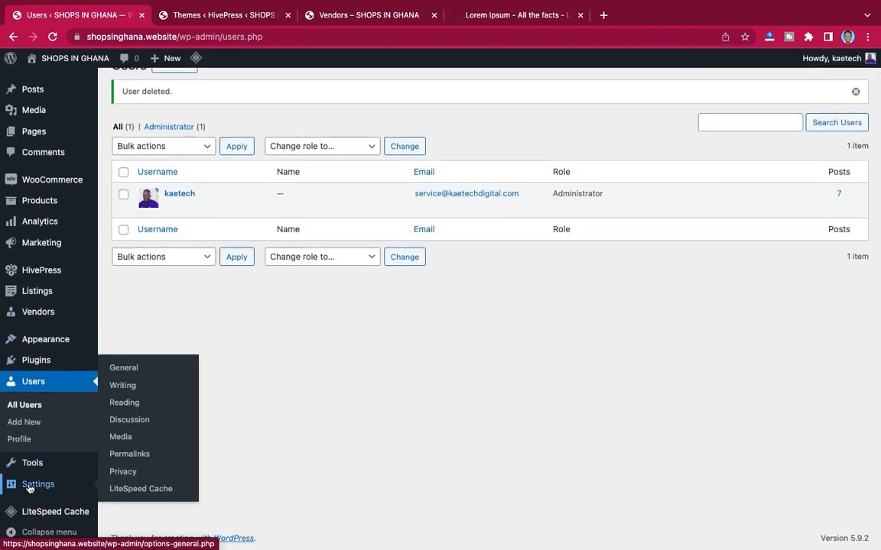
pyautogui.click(122, 369)
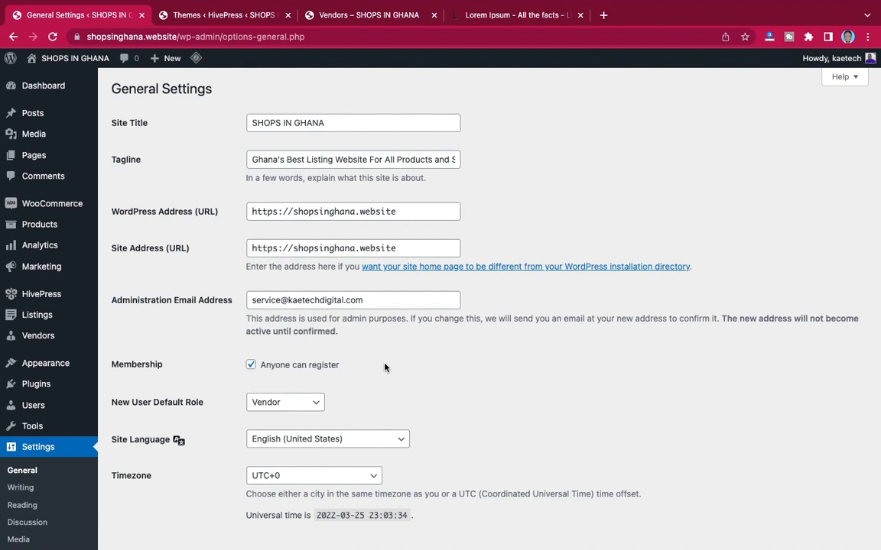
pyautogui.scroll(-2, 384, 367)
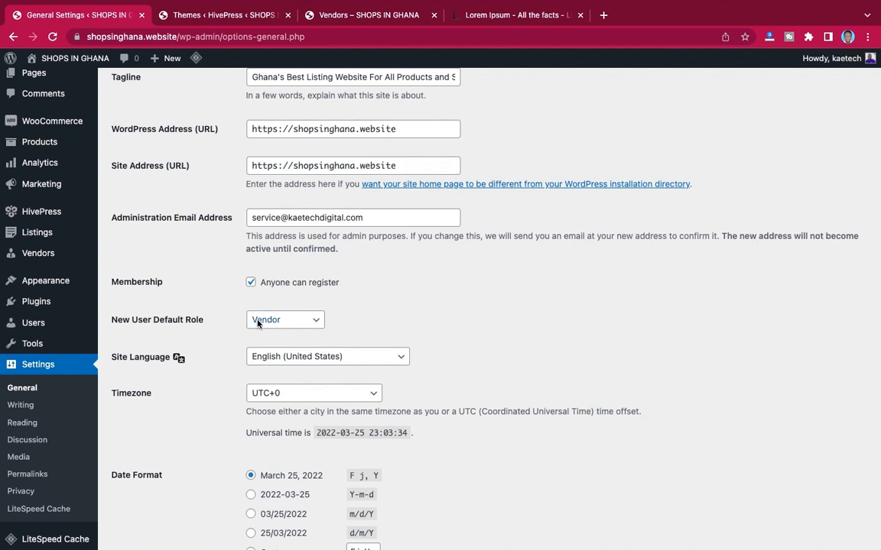
pyautogui.click(291, 325)
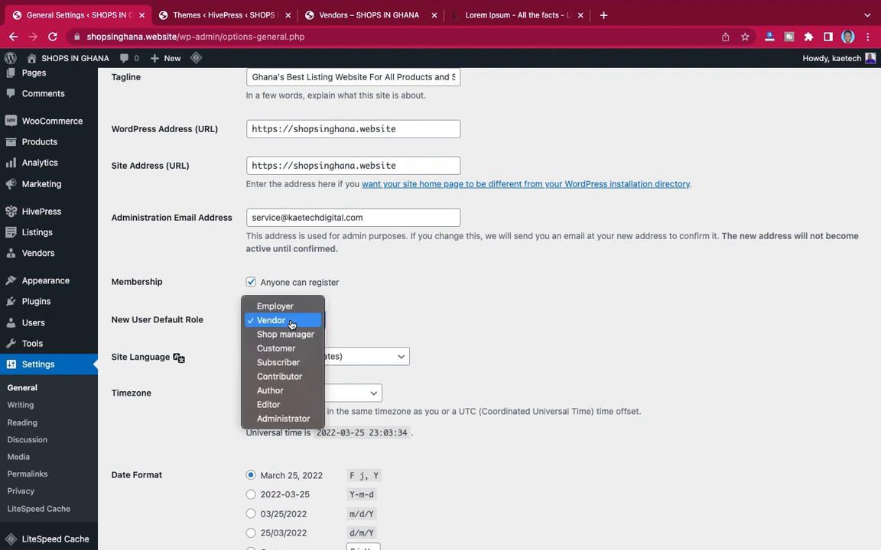
pyautogui.click(285, 363)
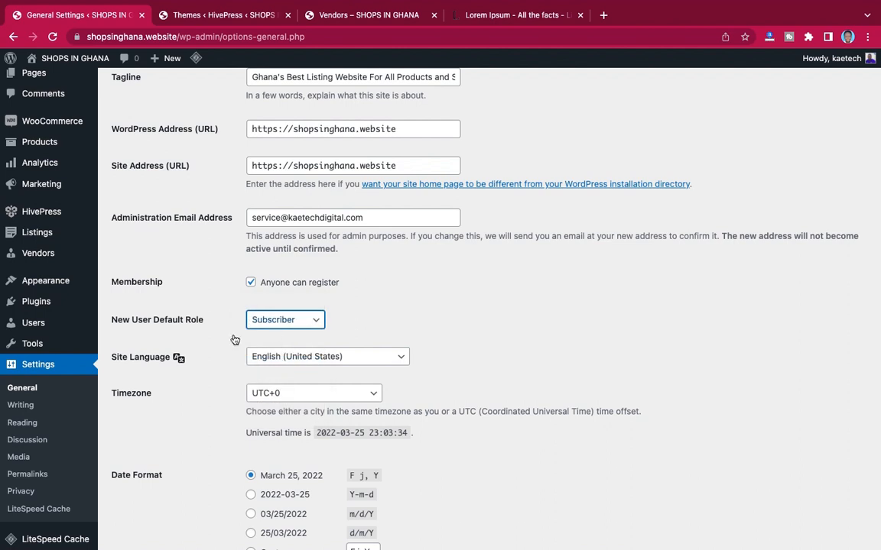
pyautogui.click(279, 323)
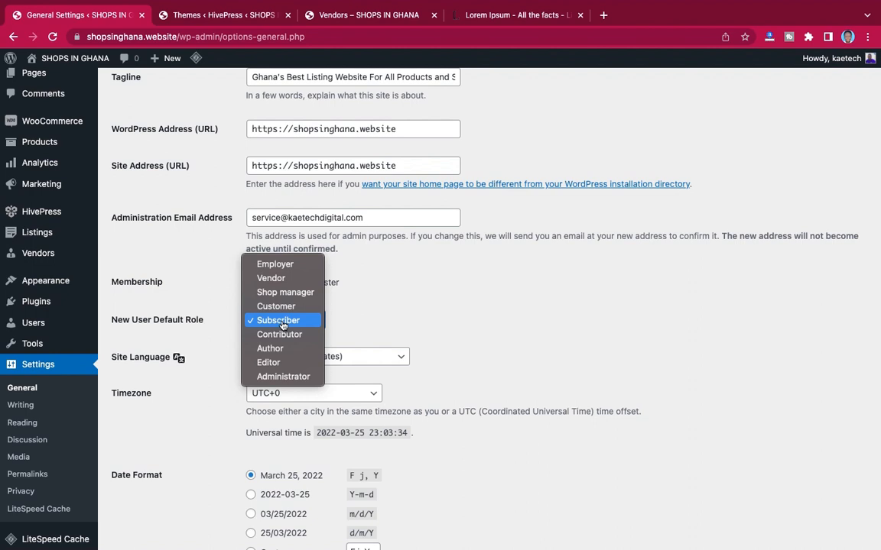
pyautogui.click(283, 278)
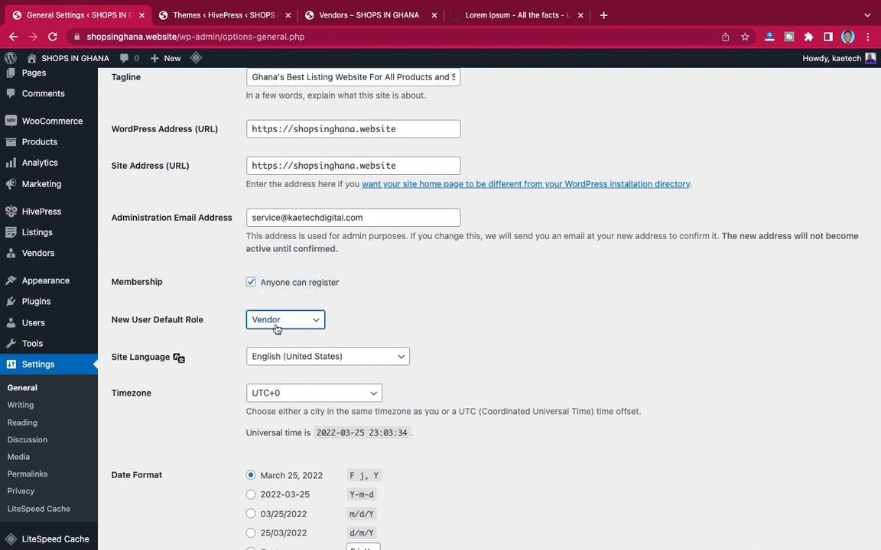
pyautogui.scroll(-5, 488, 367)
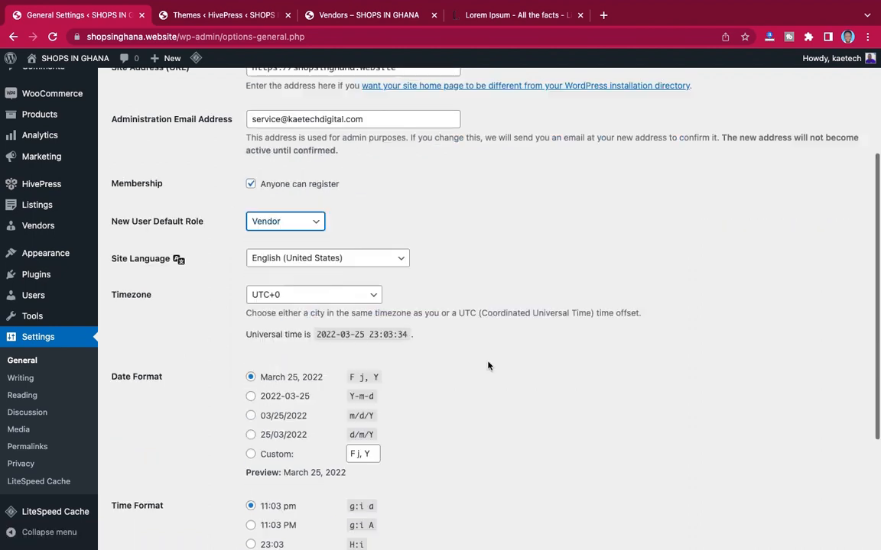
pyautogui.click(142, 488)
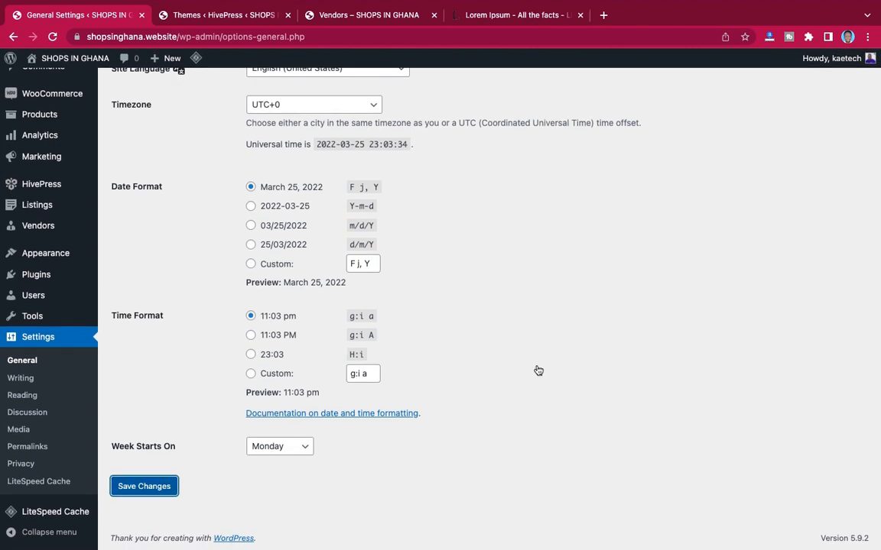
pyautogui.scroll(2, 536, 369)
pyautogui.scroll(-1, 536, 369)
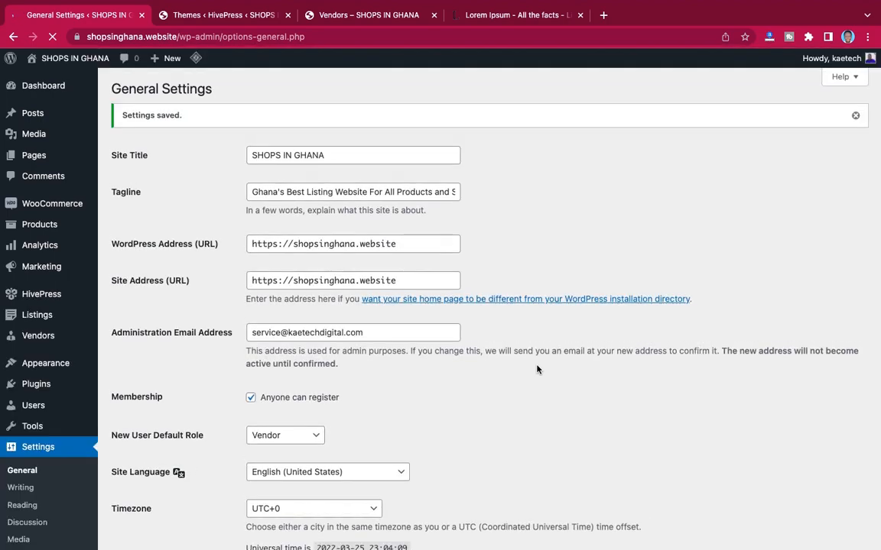
# Set the site's timezone to Accra in the general settings and save the changes.
pyautogui.scroll(-1, 536, 369)
pyautogui.scroll(-3, 537, 369)
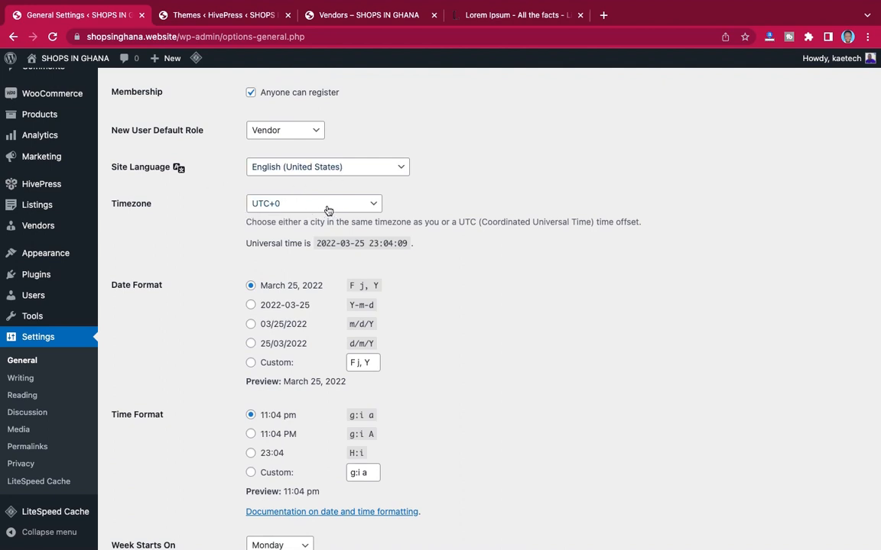
pyautogui.click(327, 205)
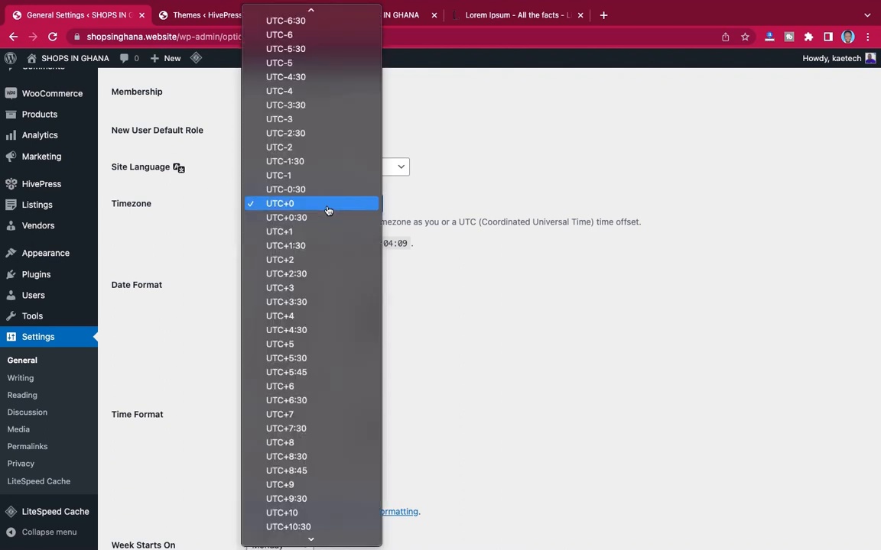
pyautogui.scroll(20, 327, 210)
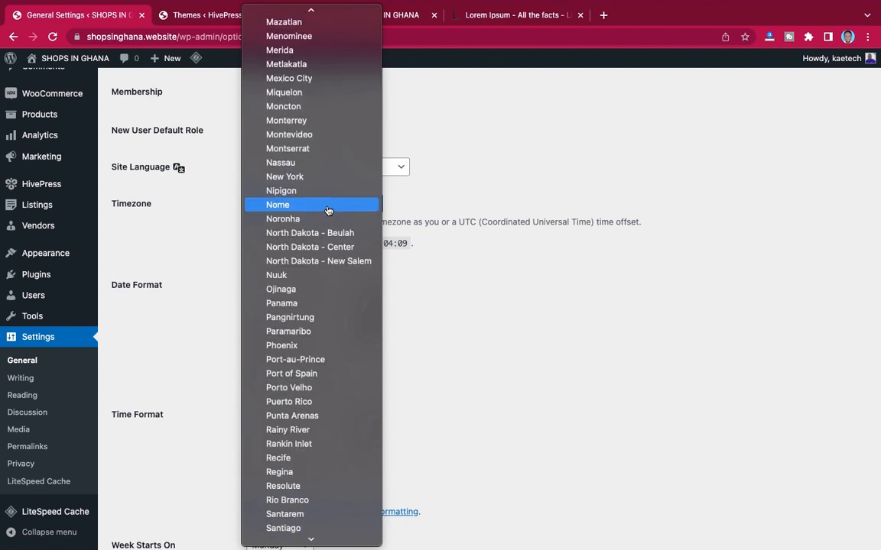
pyautogui.scroll(20, 327, 210)
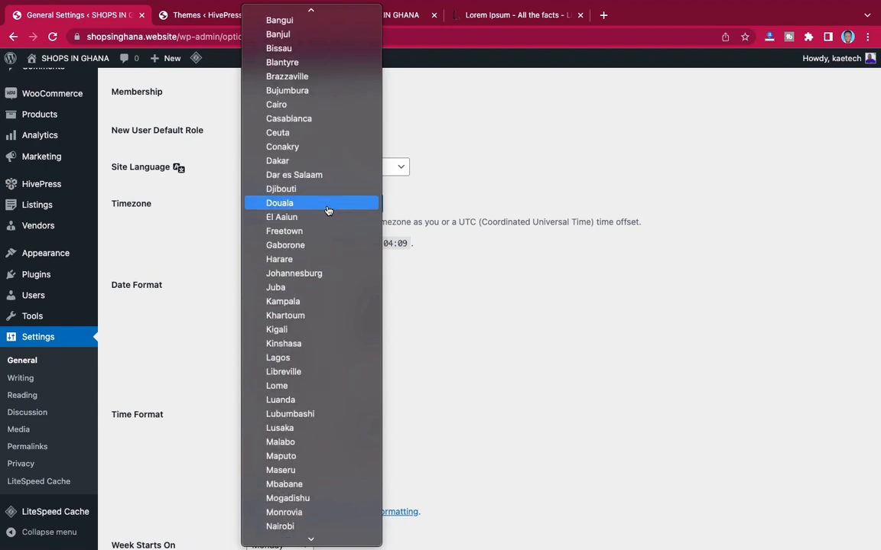
pyautogui.scroll(-5, 328, 211)
pyautogui.scroll(5, 327, 211)
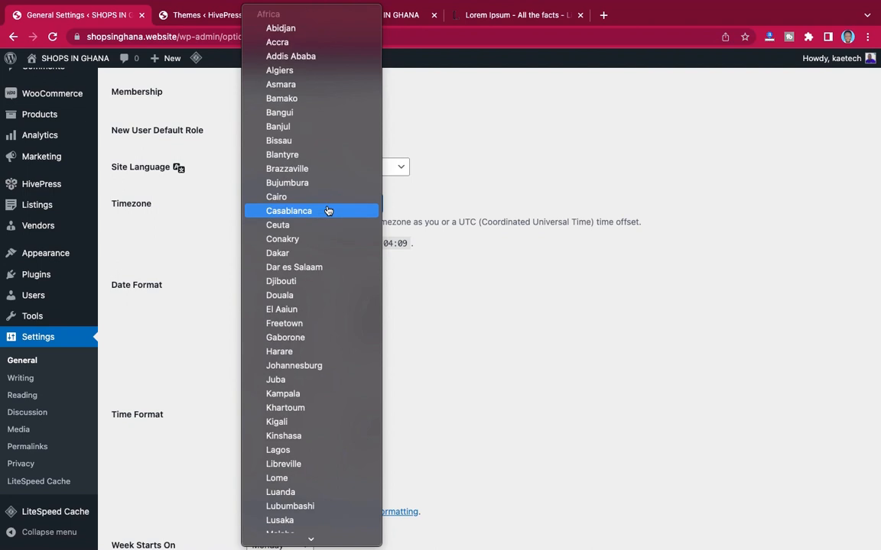
pyautogui.click(291, 42)
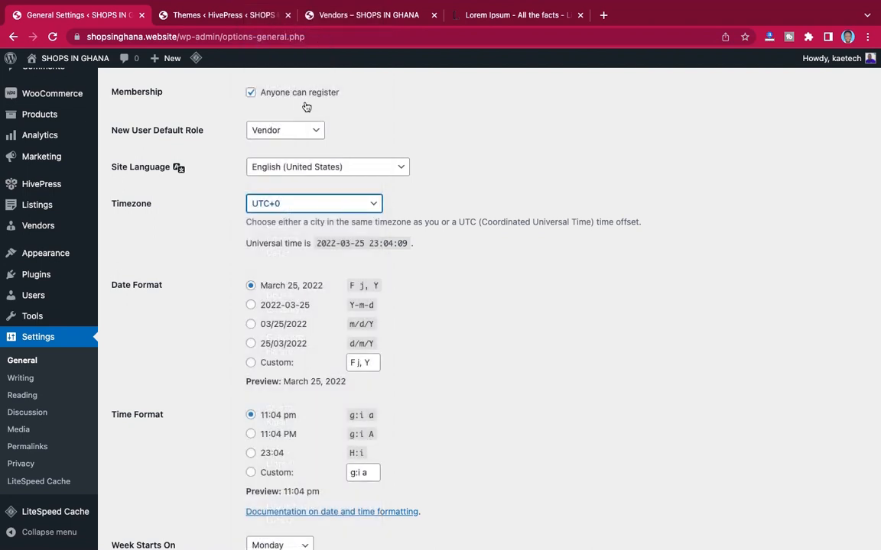
pyautogui.scroll(-3, 478, 253)
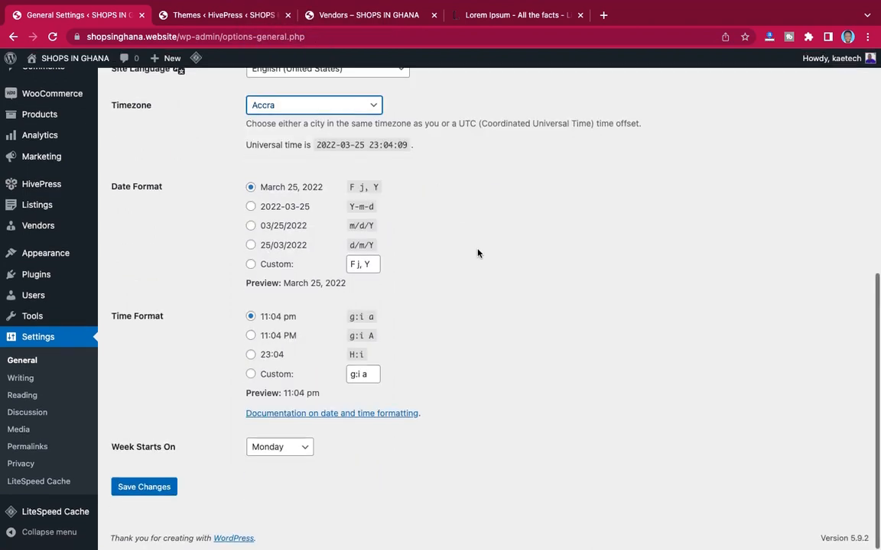
pyautogui.click(144, 487)
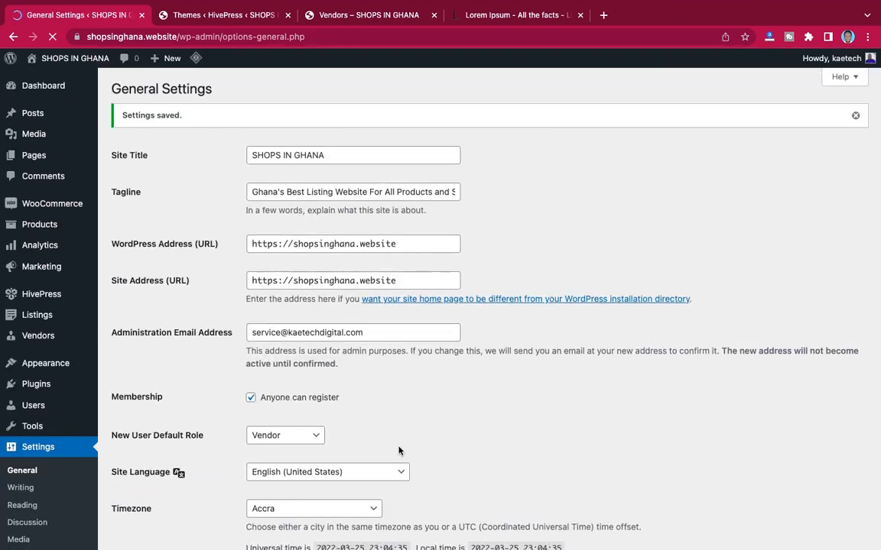
# Review the saved general settings and open the list of listing attributes.
pyautogui.scroll(-5, 398, 451)
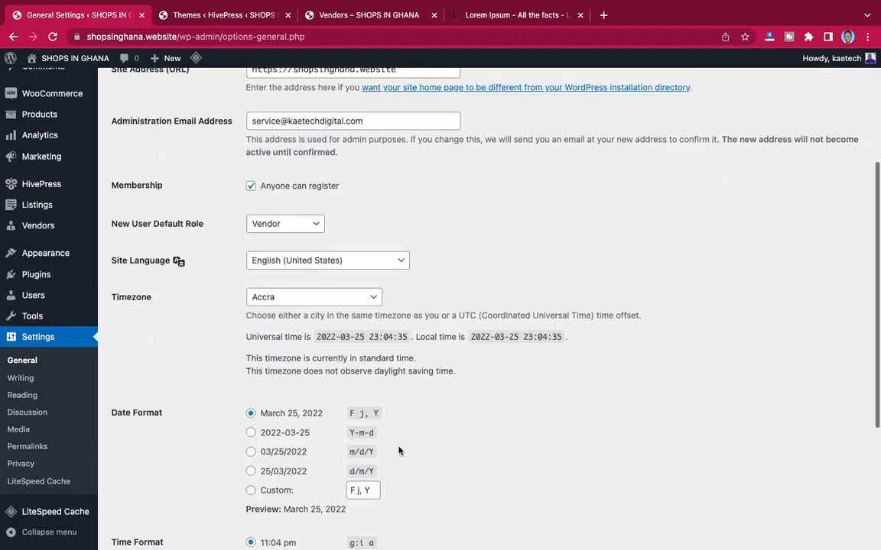
pyautogui.scroll(-2, 399, 451)
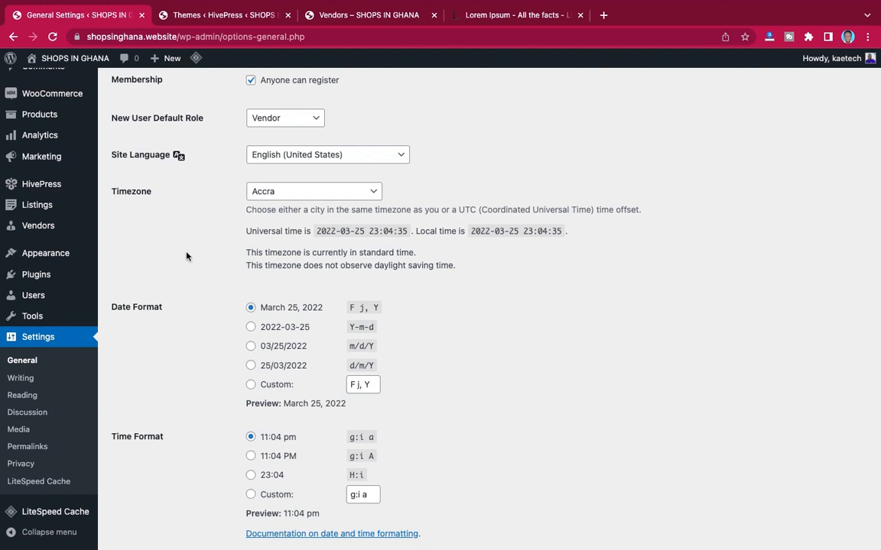
pyautogui.scroll(4, 186, 256)
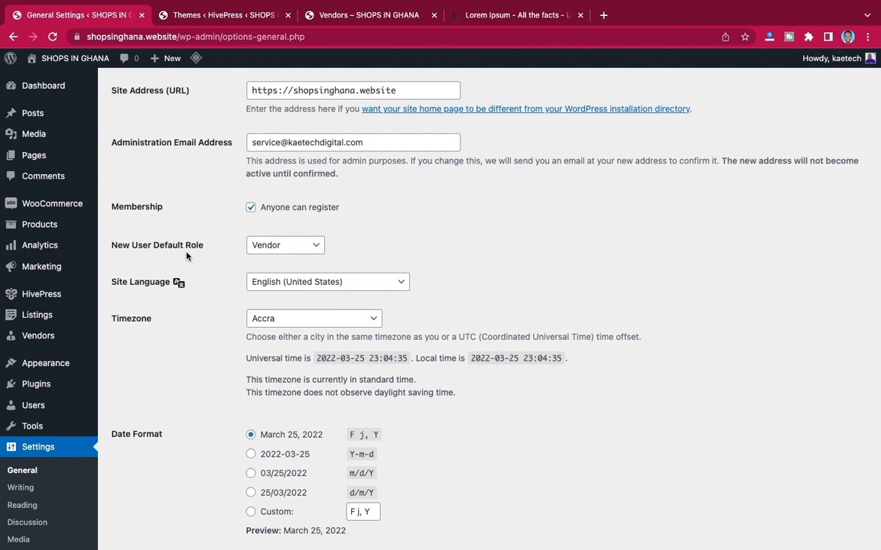
pyautogui.scroll(3, 186, 256)
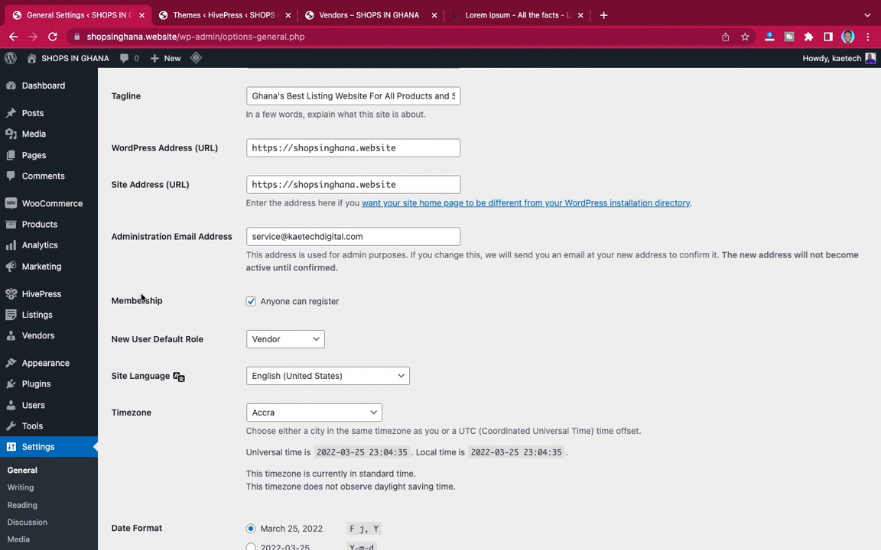
pyautogui.moveTo(31, 298)
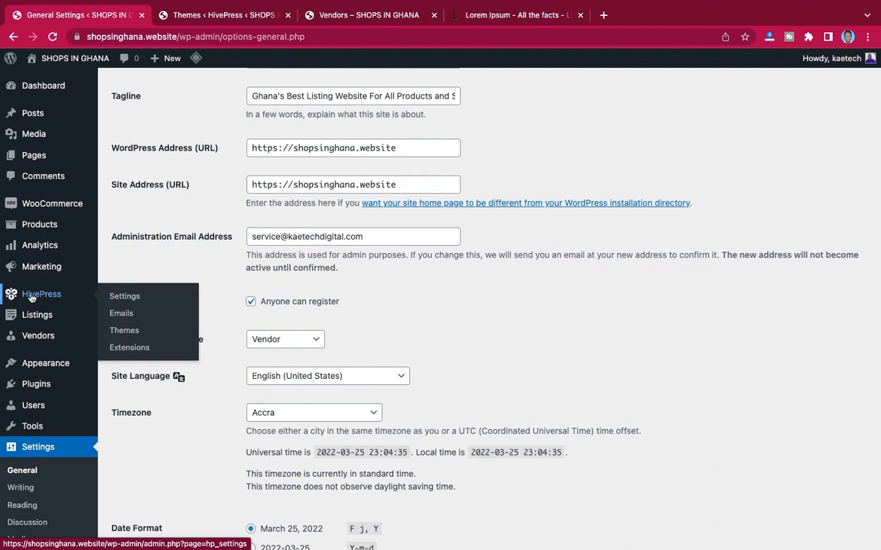
pyautogui.moveTo(40, 317)
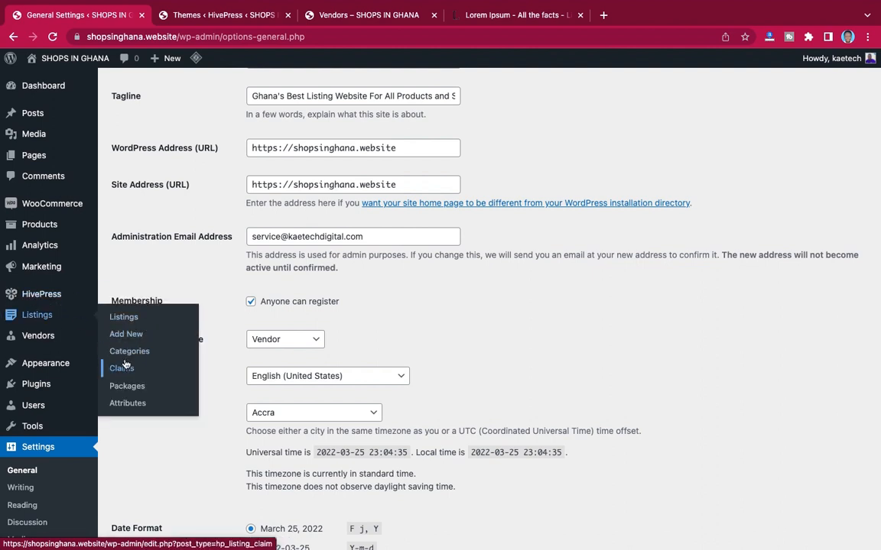
pyautogui.click(127, 407)
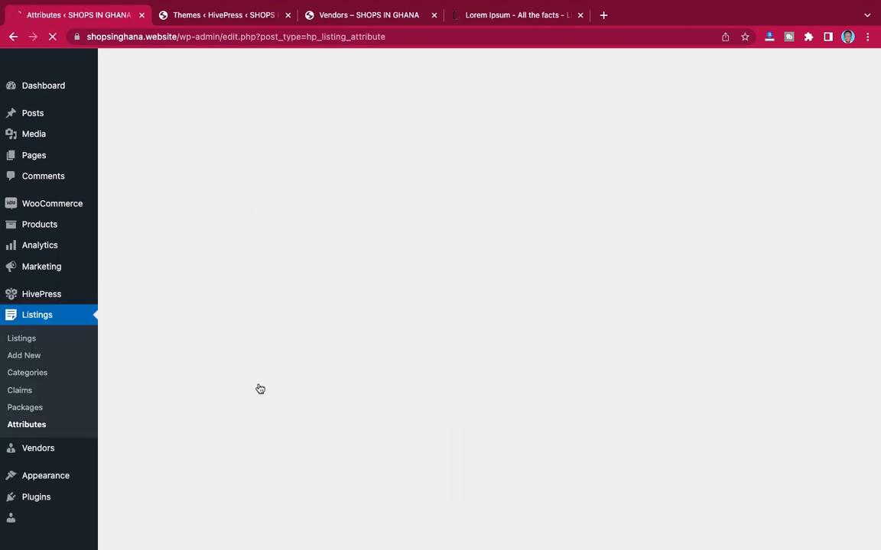
# Open the Rent listing attribute and review its editing, search and display settings.
pyautogui.scroll(-2, 364, 305)
pyautogui.scroll(2, 366, 306)
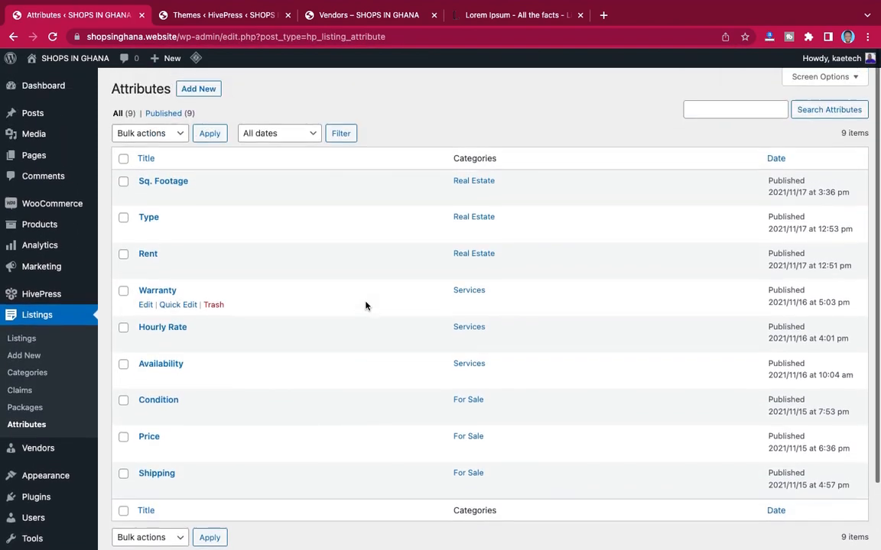
pyautogui.click(151, 259)
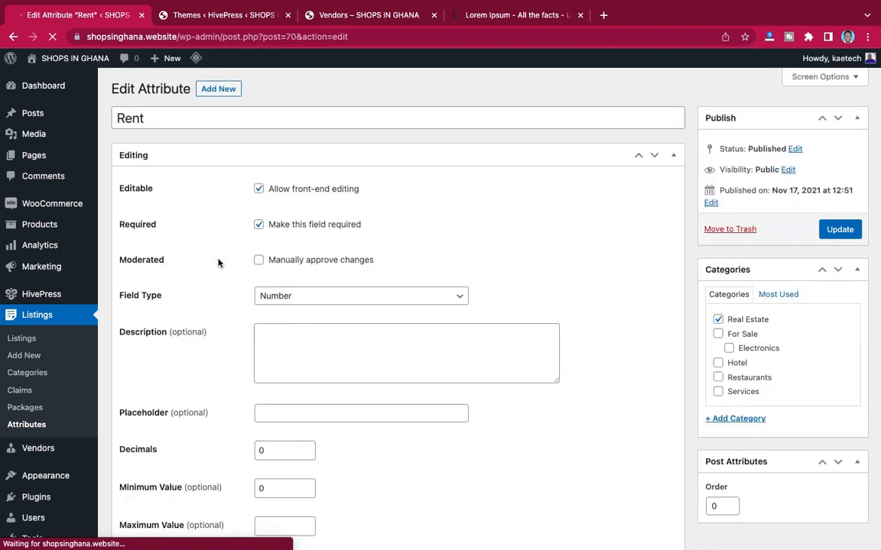
pyautogui.scroll(-2, 570, 321)
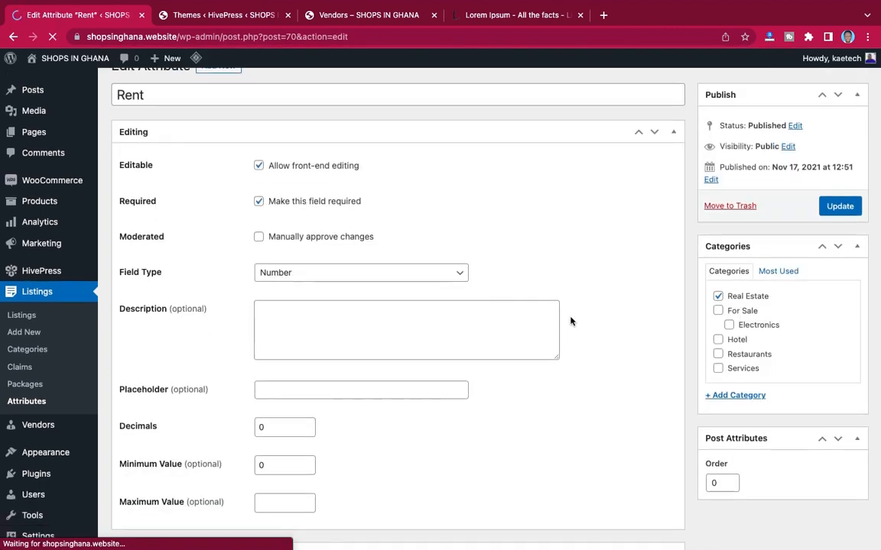
pyautogui.scroll(-1, 571, 321)
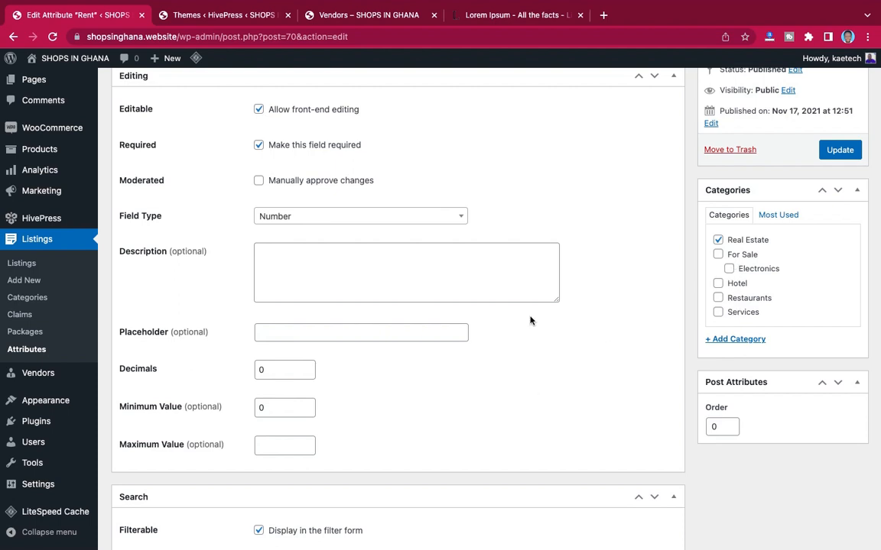
pyautogui.scroll(-1, 531, 320)
pyautogui.scroll(-10, 531, 320)
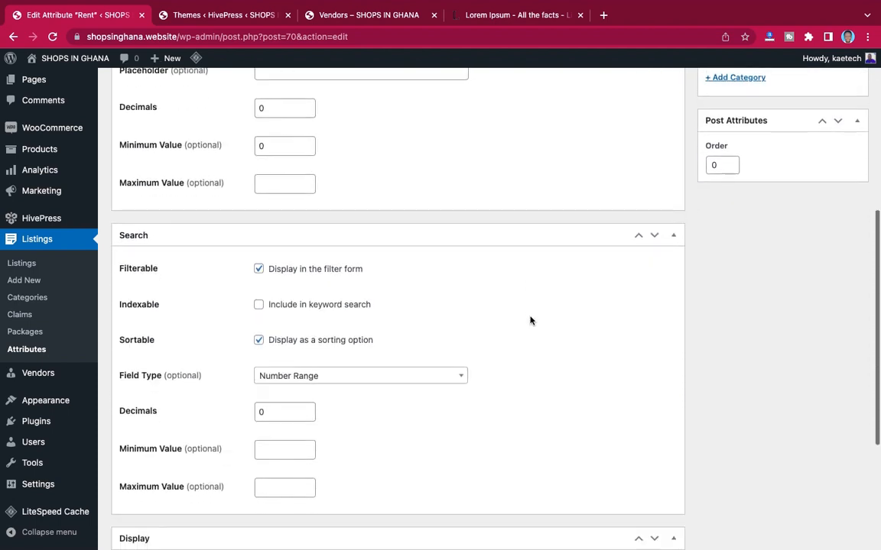
pyautogui.scroll(-1, 530, 320)
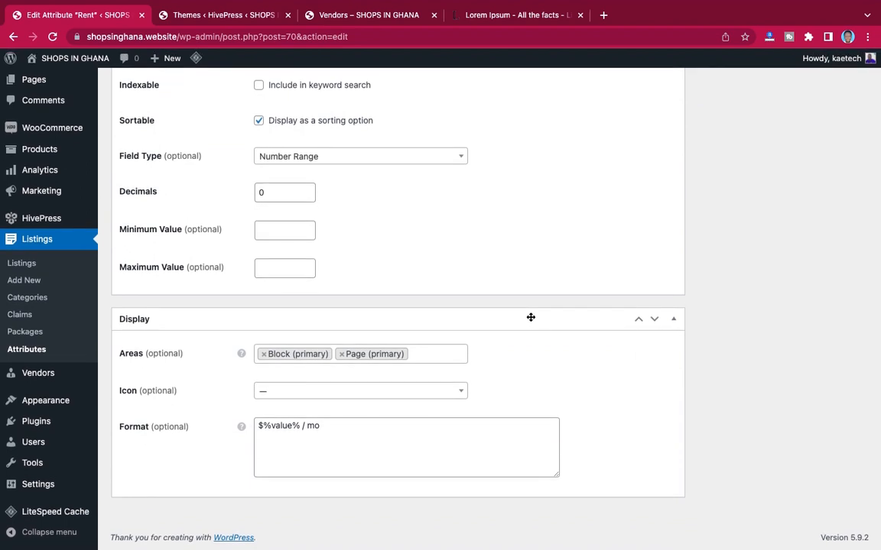
# Replace the dollar sign in the Rent attribute's display format with GHC.
pyautogui.click(262, 426)
pyautogui.moveTo(257, 425); pyautogui.dragTo(267, 429)
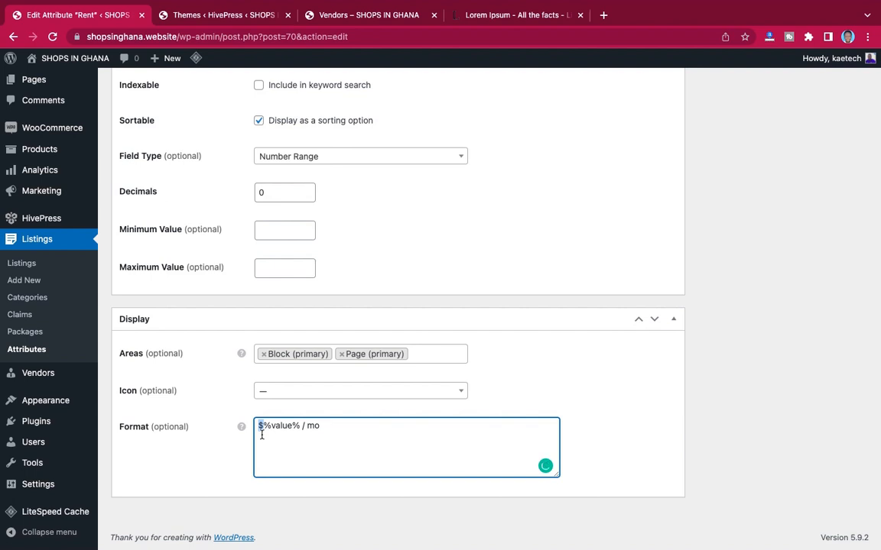
pyautogui.write('GhC')
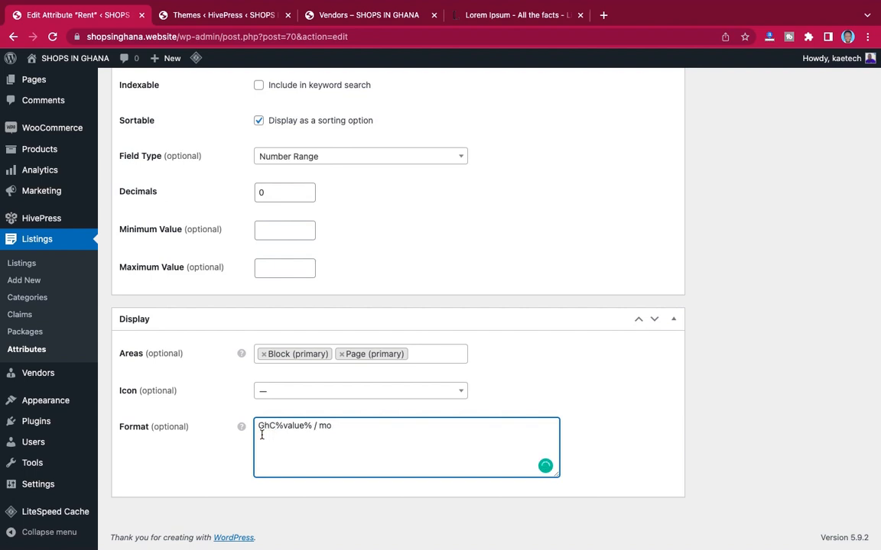
pyautogui.press('BackSpace')
pyautogui.press('BackSpace')
pyautogui.write('HC')
# Search Google for "ghana cedis" in a new browser tab and copy the GH₵ currency symbol from the results.
pyautogui.click(603, 15)
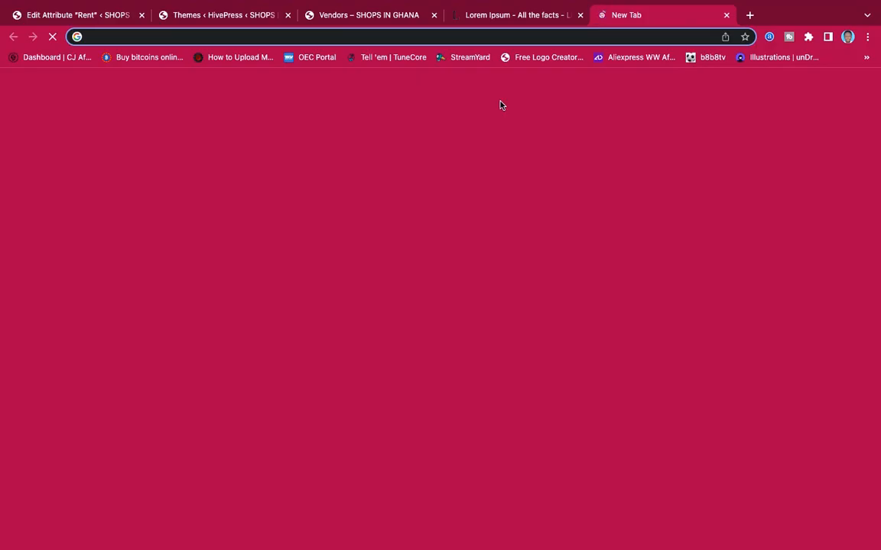
pyautogui.write('ghan')
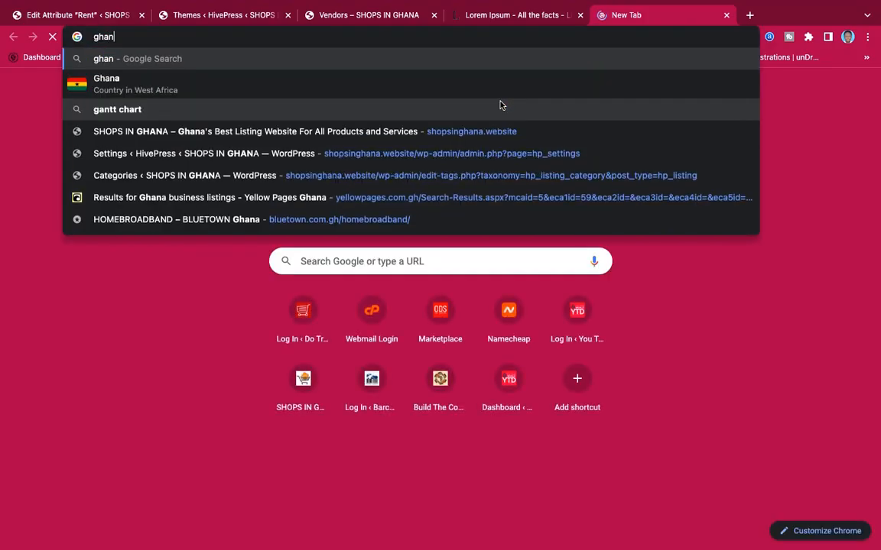
pyautogui.write('a ce')
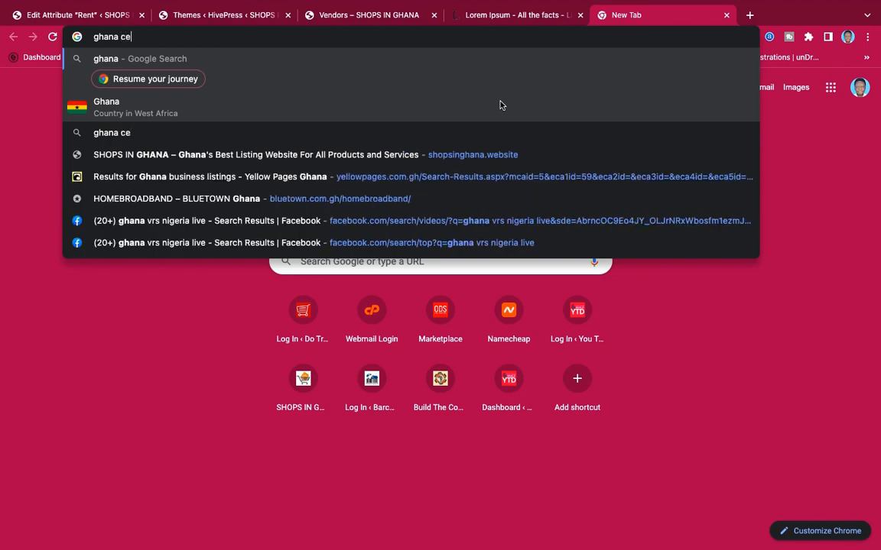
pyautogui.write('dis')
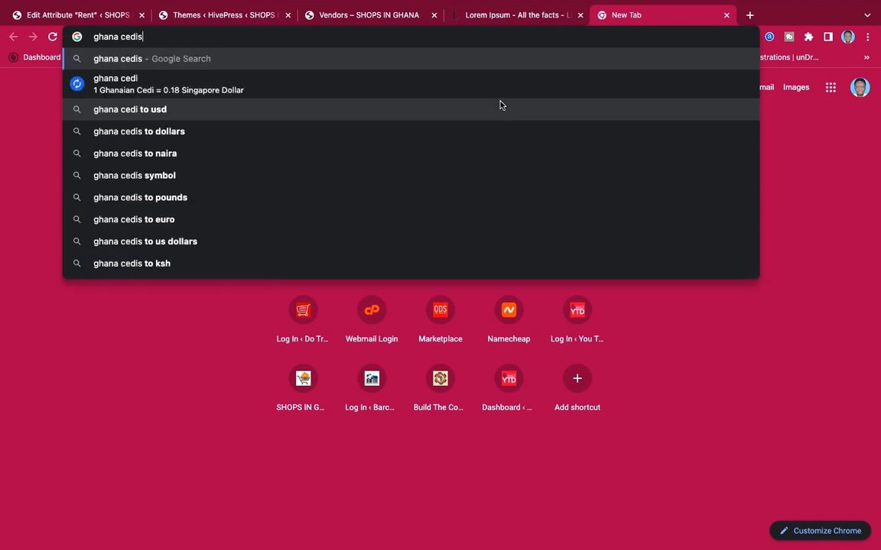
pyautogui.press('Return')
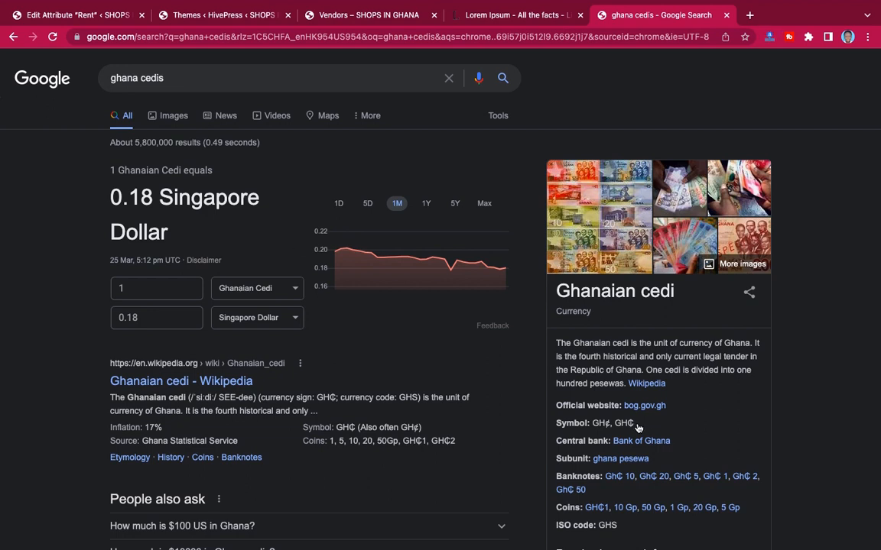
pyautogui.doubleClick(617, 422)
pyautogui.press('super+c')
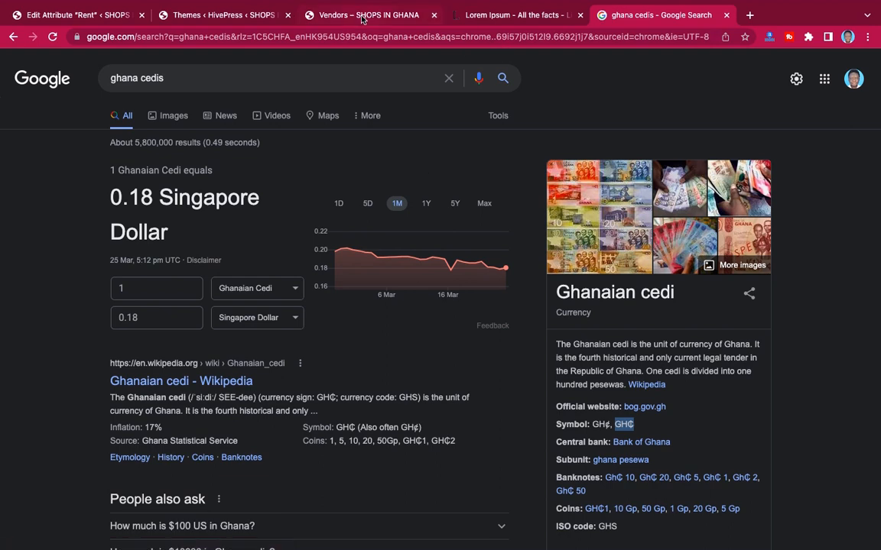
# Set the Rent attribute's display format to GH₵%value% / mo with the copied symbol and update the attribute.
pyautogui.click(214, 17)
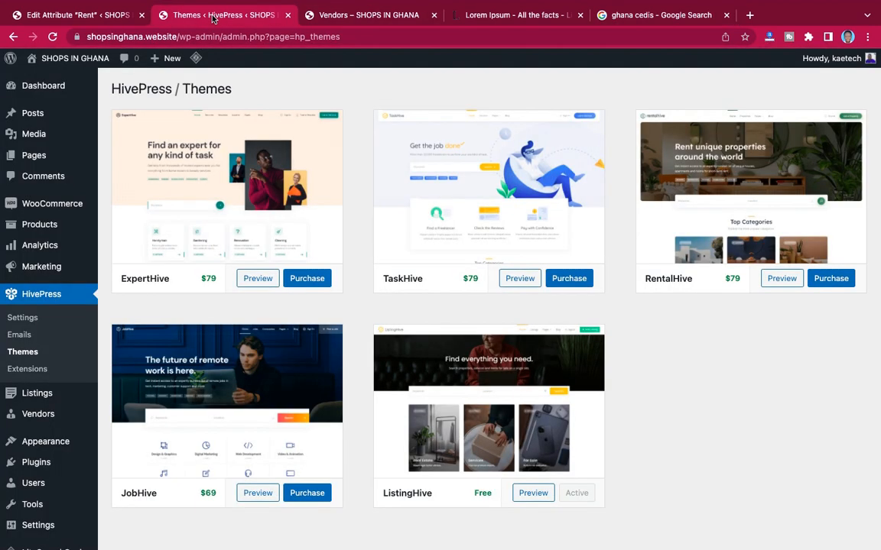
pyautogui.click(103, 16)
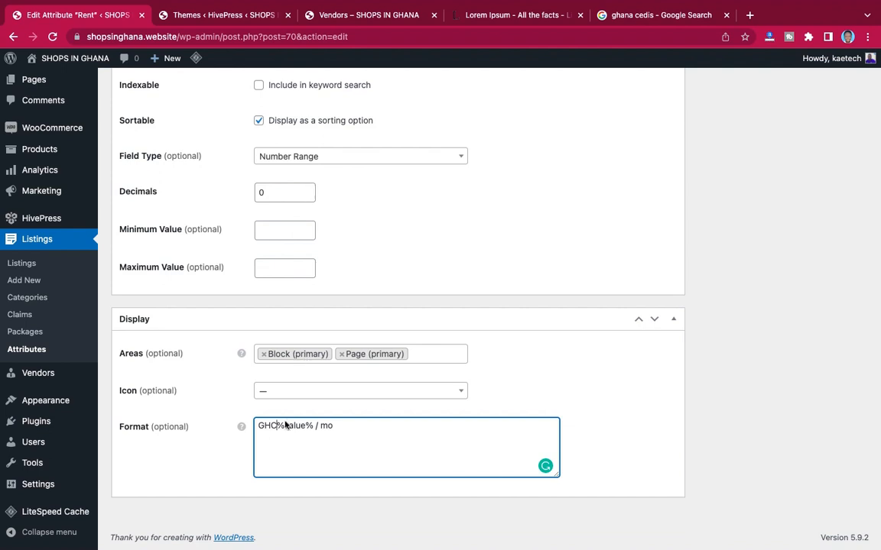
pyautogui.doubleClick(268, 425)
pyautogui.moveTo(242, 425)
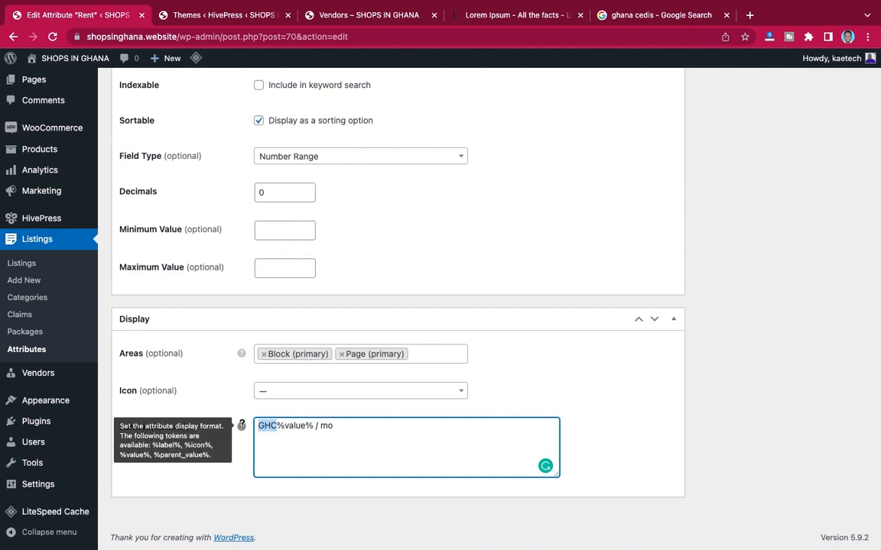
pyautogui.press('super+v')
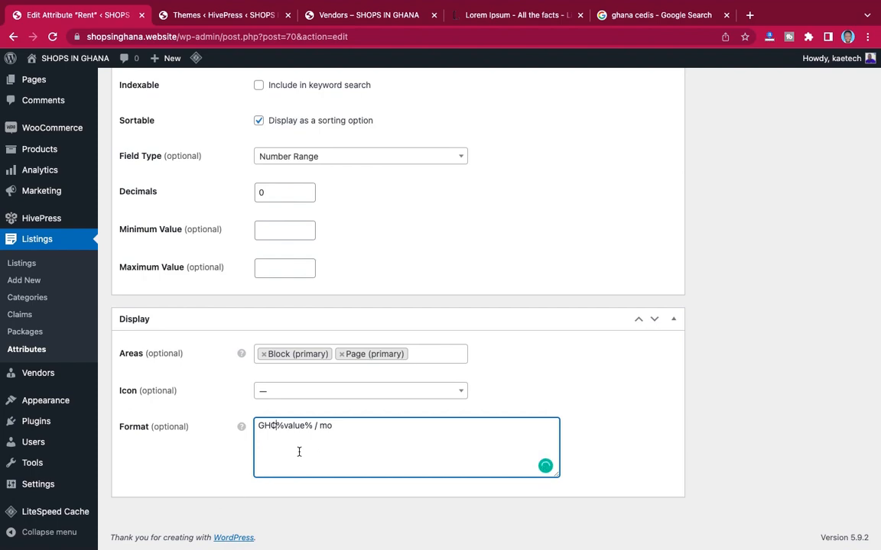
pyautogui.scroll(10, 224, 451)
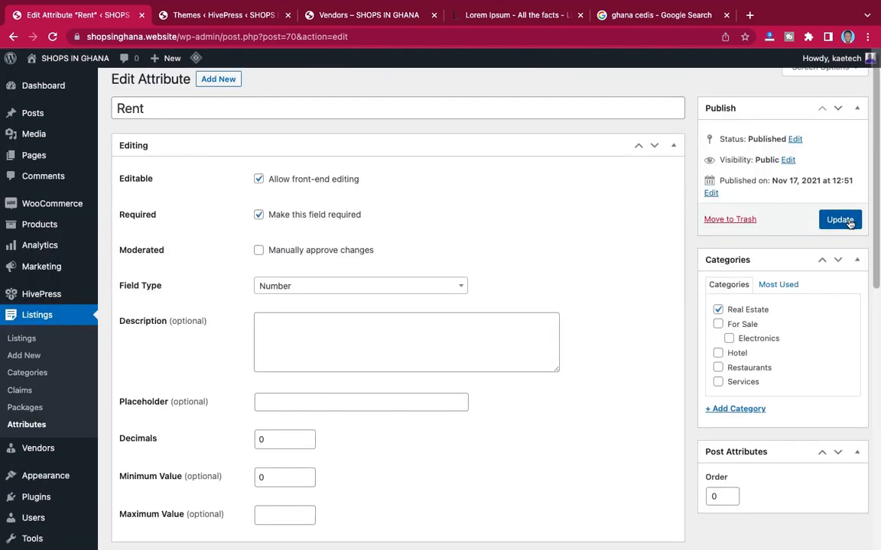
pyautogui.click(848, 220)
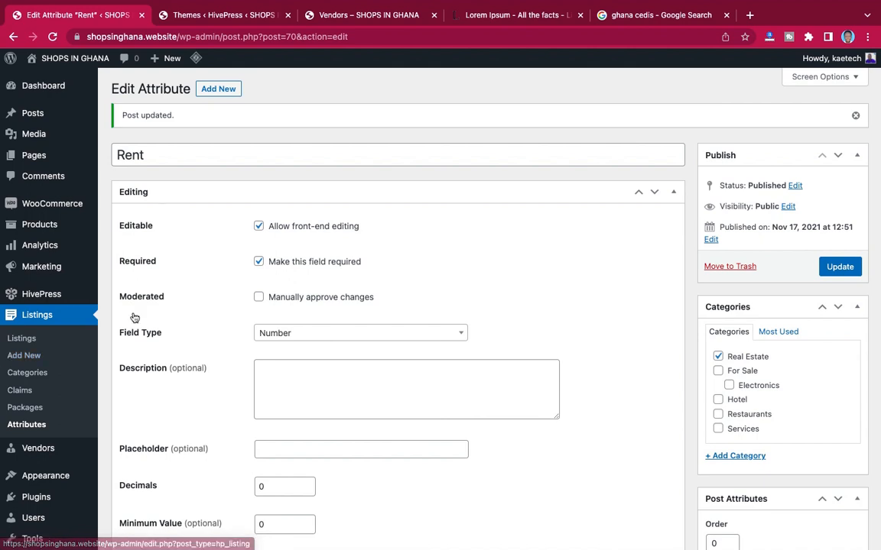
# Set the display format of the For Sale category's Price attribute to GH₵%value% and update the attribute.
pyautogui.click(26, 426)
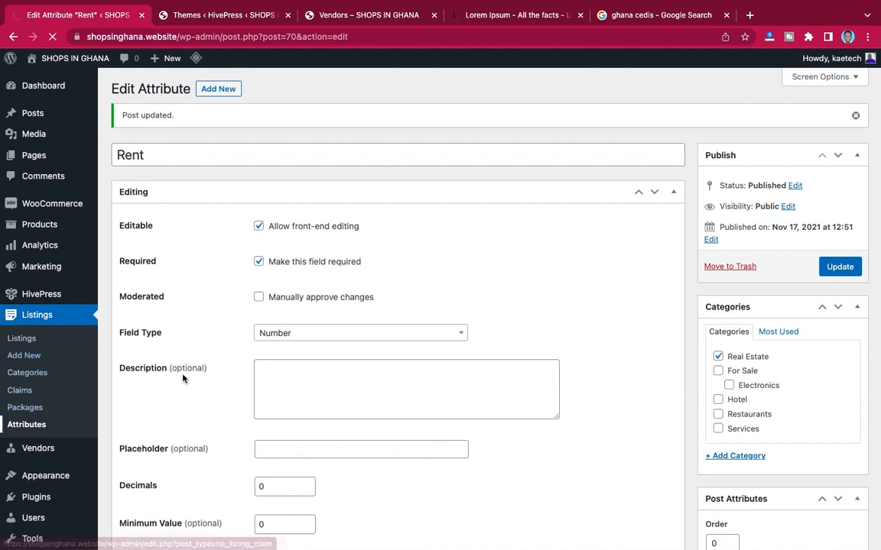
pyautogui.scroll(-2, 183, 377)
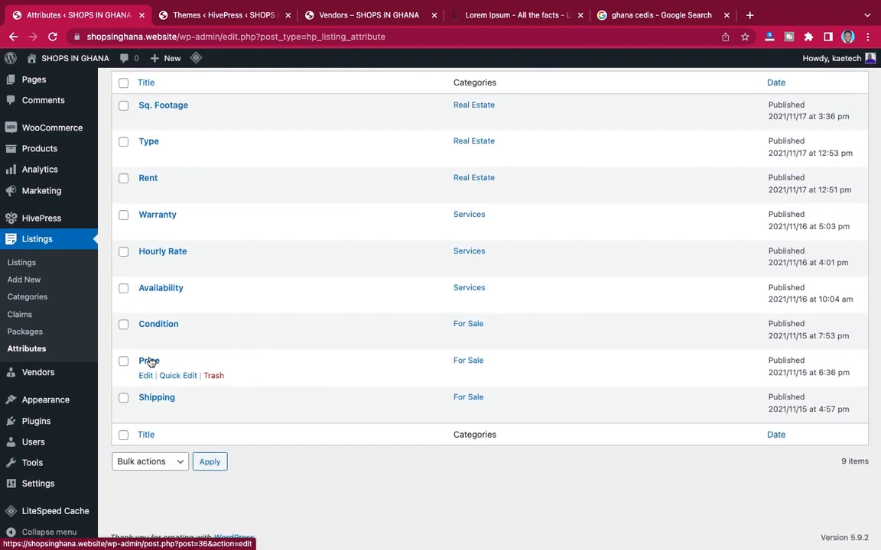
pyautogui.click(150, 366)
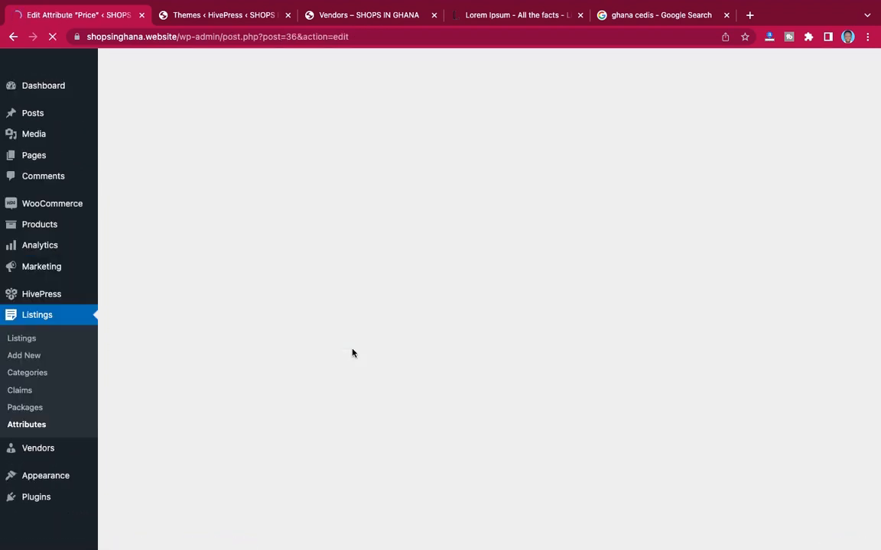
pyautogui.scroll(-1, 353, 354)
pyautogui.scroll(-10, 352, 353)
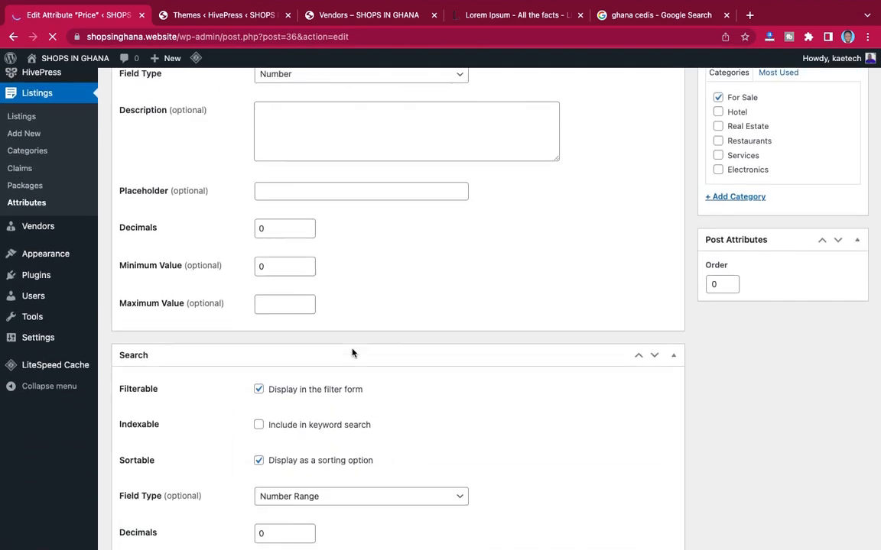
pyautogui.scroll(-2, 353, 354)
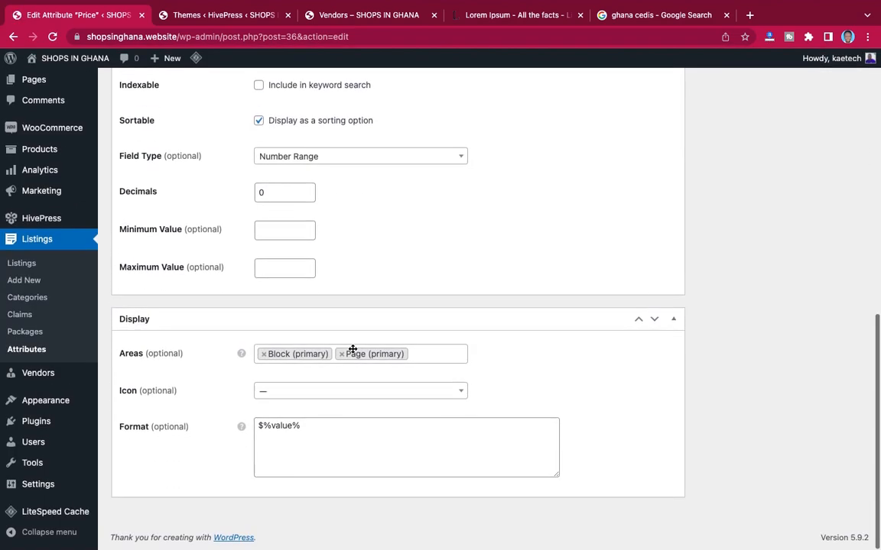
pyautogui.doubleClick(262, 426)
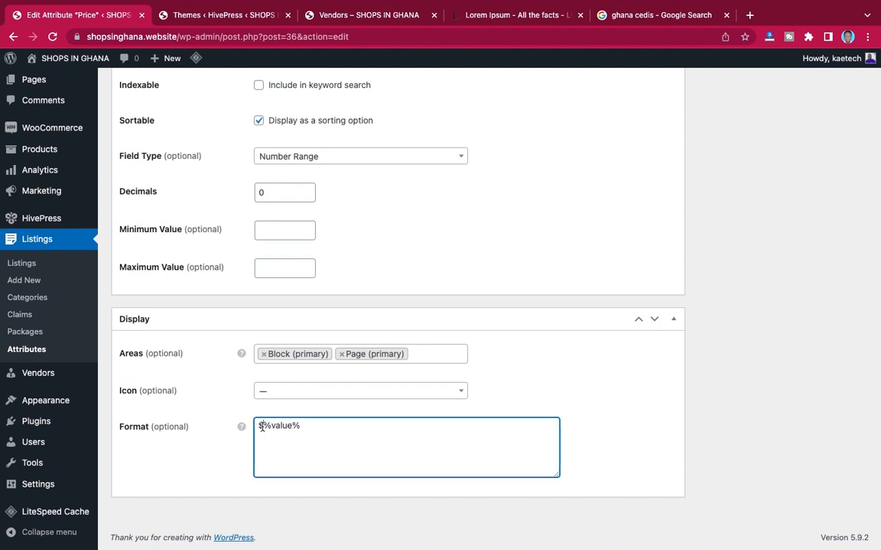
pyautogui.moveTo(241, 424)
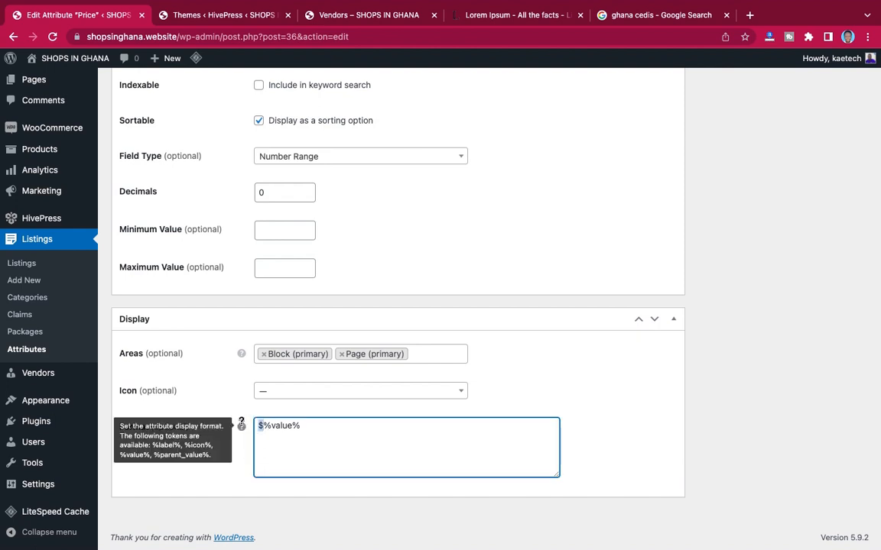
pyautogui.press('super+v')
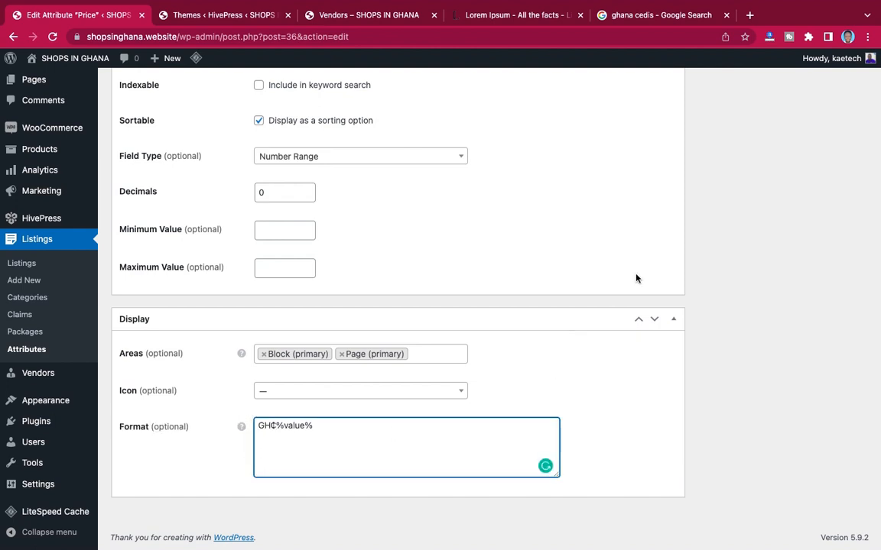
pyautogui.scroll(6, 635, 279)
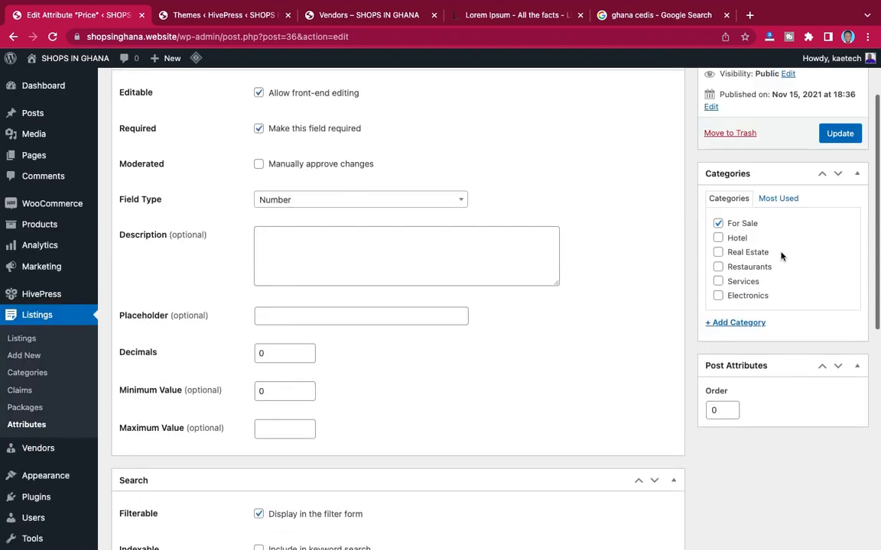
pyautogui.click(839, 135)
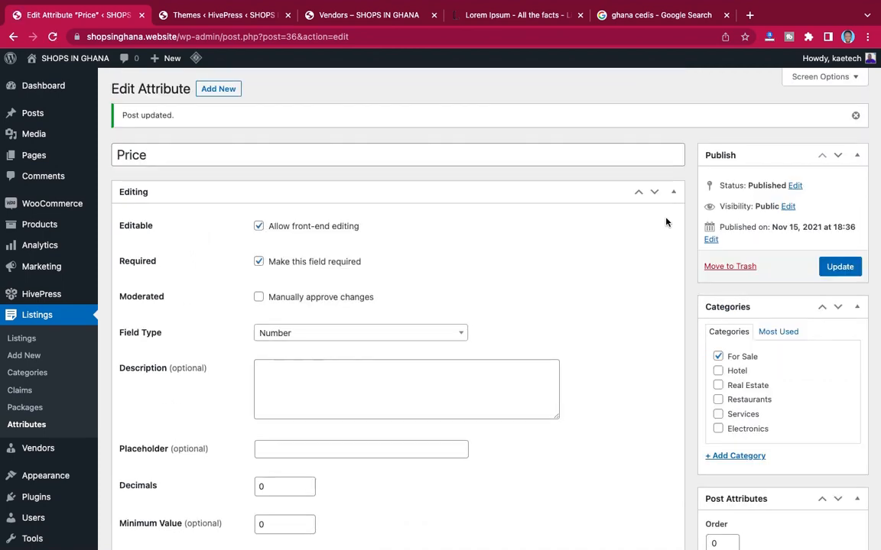
# Review the updated Price attribute's editing and search settings.
pyautogui.scroll(-4, 626, 322)
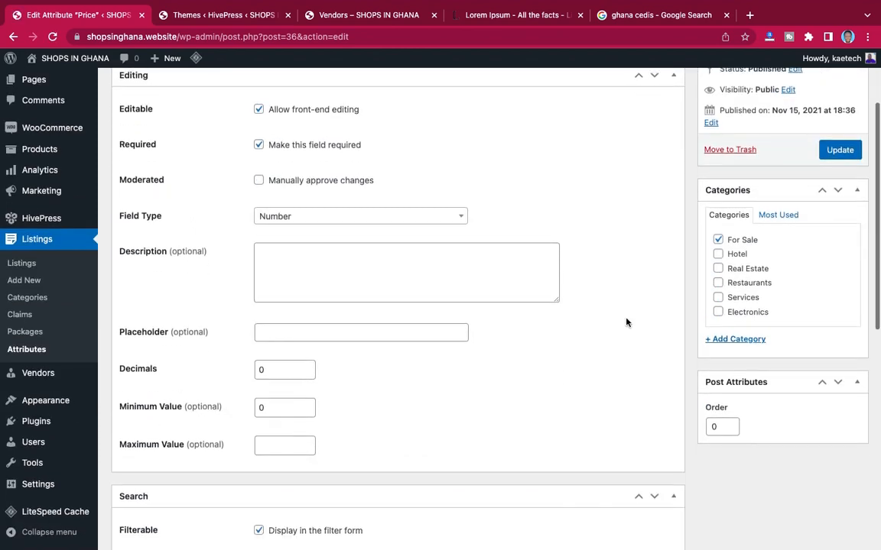
pyautogui.scroll(-7, 626, 322)
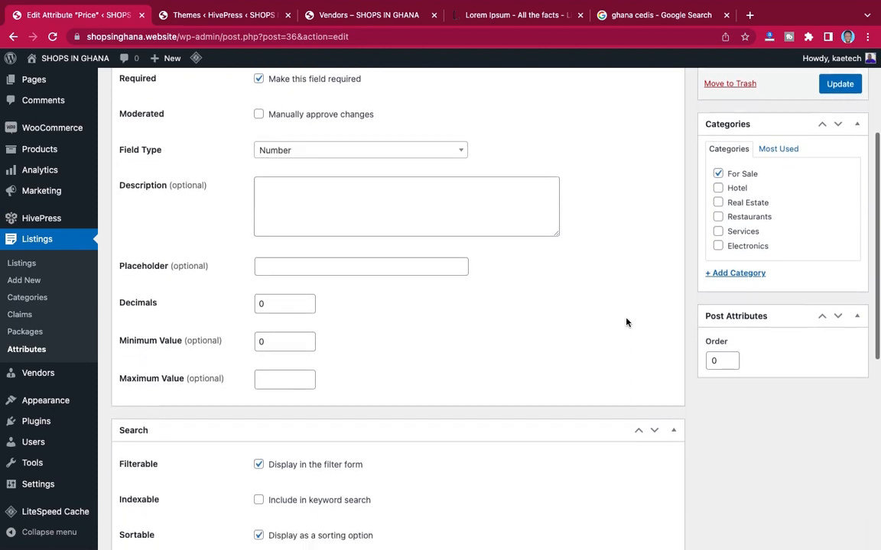
pyautogui.scroll(-2, 626, 322)
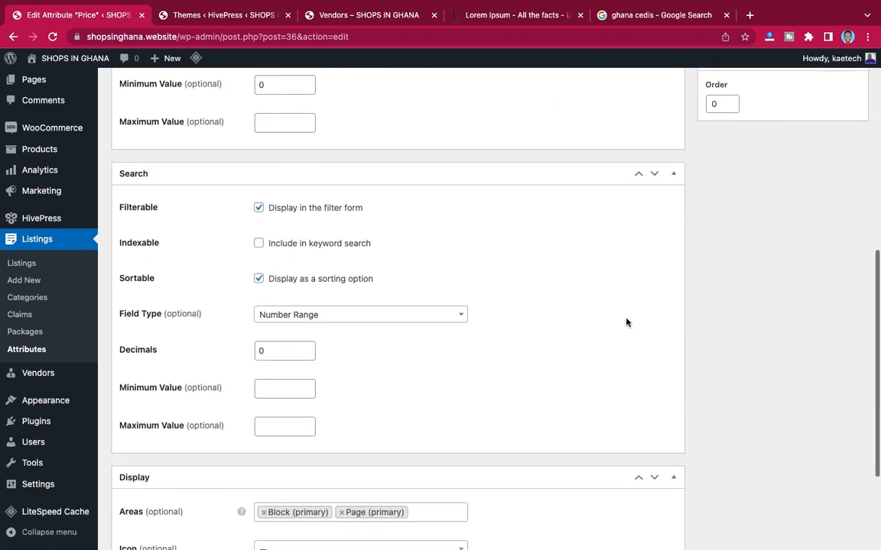
pyautogui.scroll(11, 626, 321)
pyautogui.scroll(1, 626, 321)
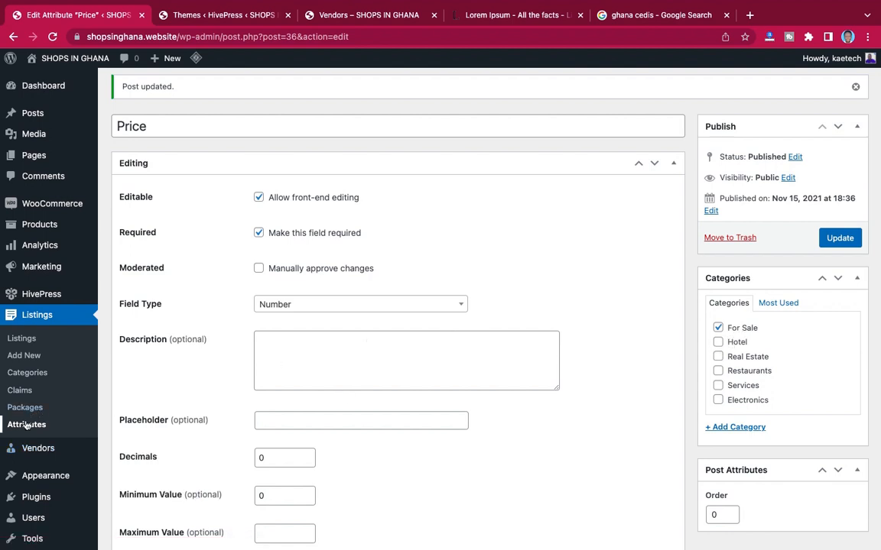
pyautogui.scroll(2, 230, 213)
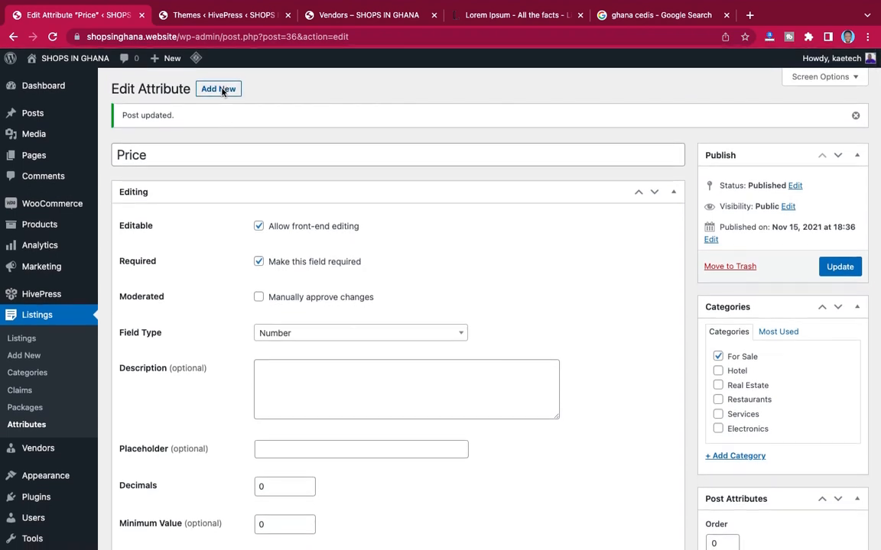
# Add a new listing attribute titled Booking Fee with front-end editing, manually approved changes and the Text editing field type.
pyautogui.click(219, 89)
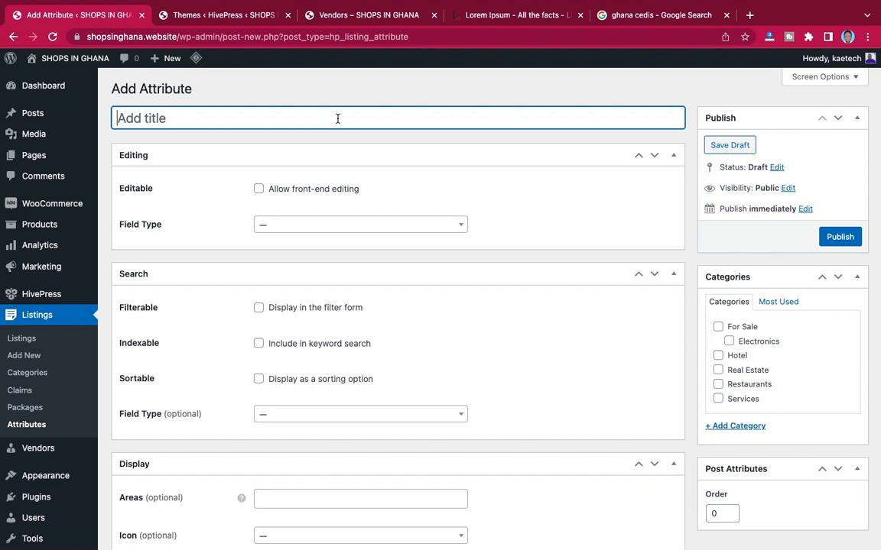
pyautogui.write('Book')
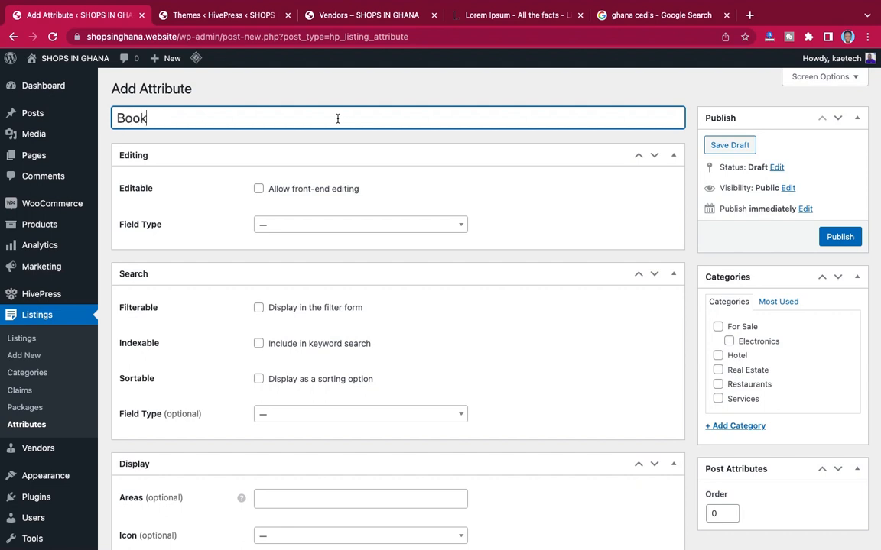
pyautogui.write('ing Fee')
pyautogui.click(259, 189)
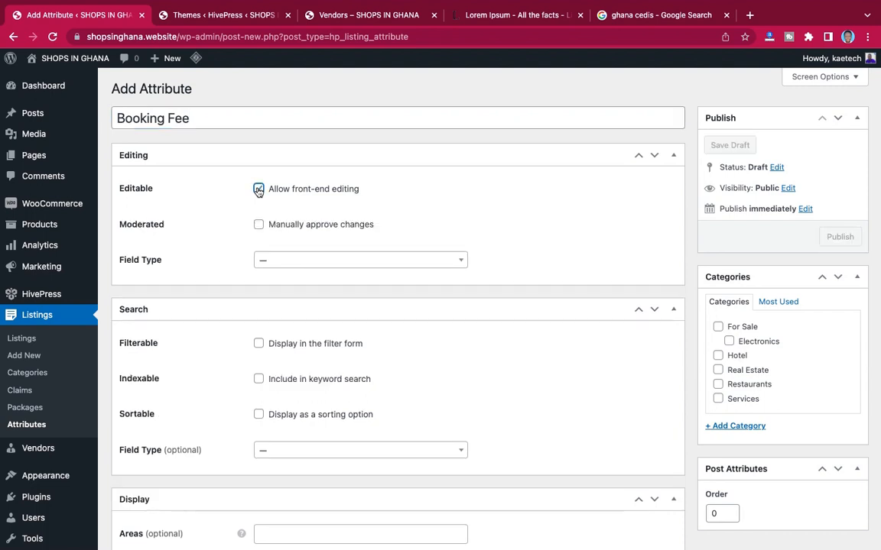
pyautogui.click(259, 225)
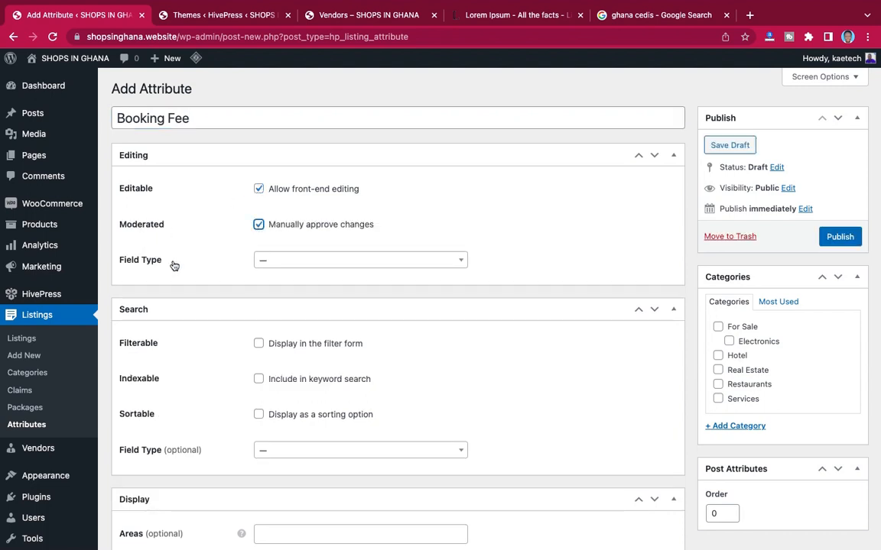
pyautogui.click(289, 261)
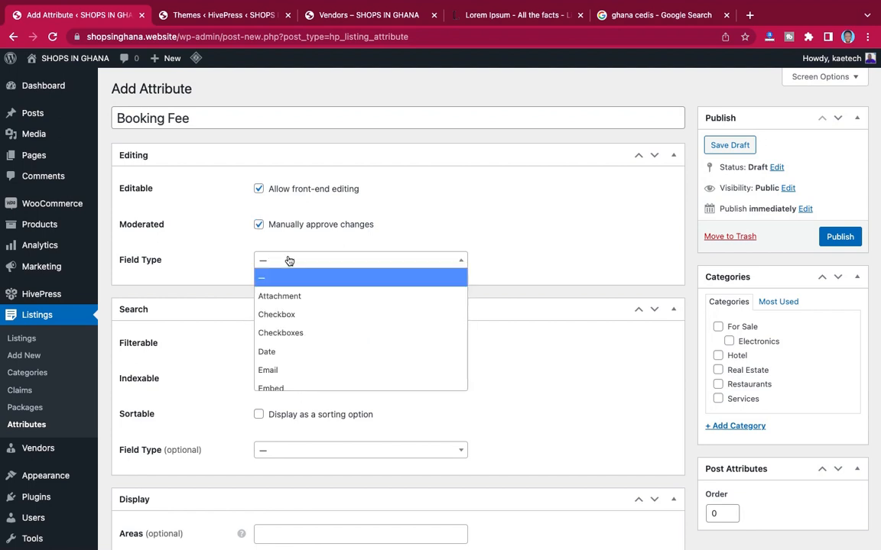
pyautogui.scroll(-3, 287, 326)
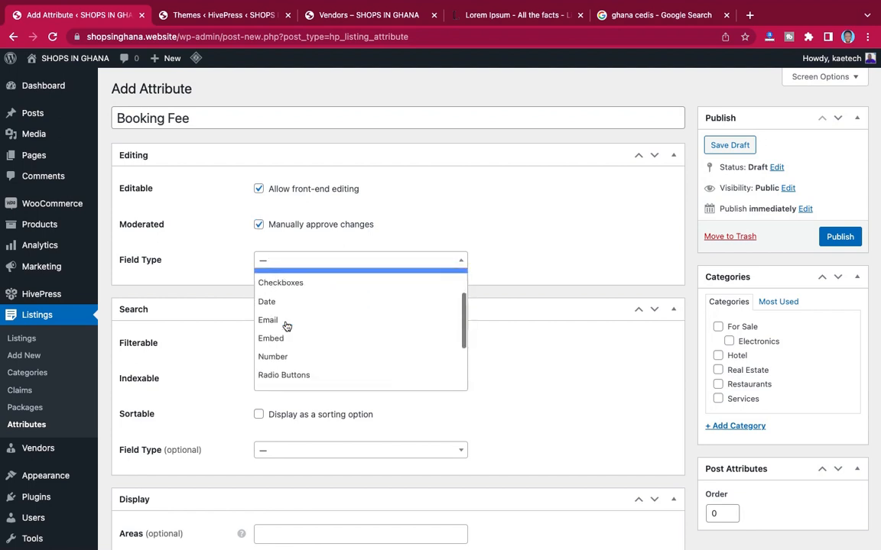
pyautogui.scroll(-1, 286, 327)
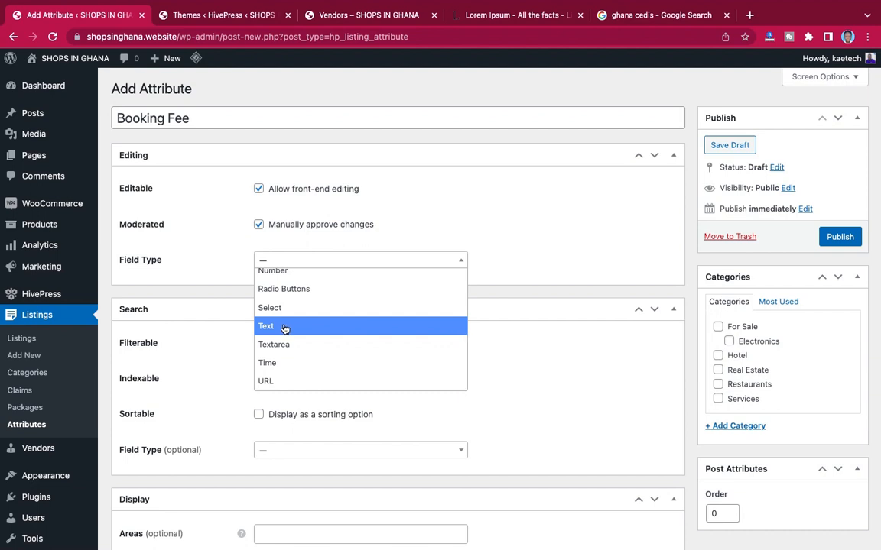
pyautogui.click(284, 327)
# Make the Booking Fee attribute filterable, included in keyword search and available as a sorting option.
pyautogui.scroll(-5, 340, 307)
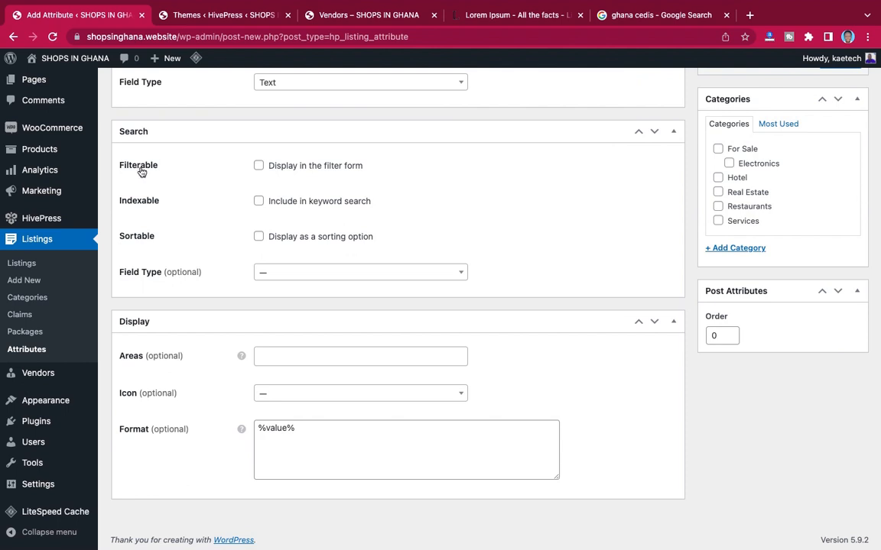
pyautogui.click(259, 166)
pyautogui.click(259, 201)
pyautogui.click(258, 237)
pyautogui.scroll(-1, 179, 297)
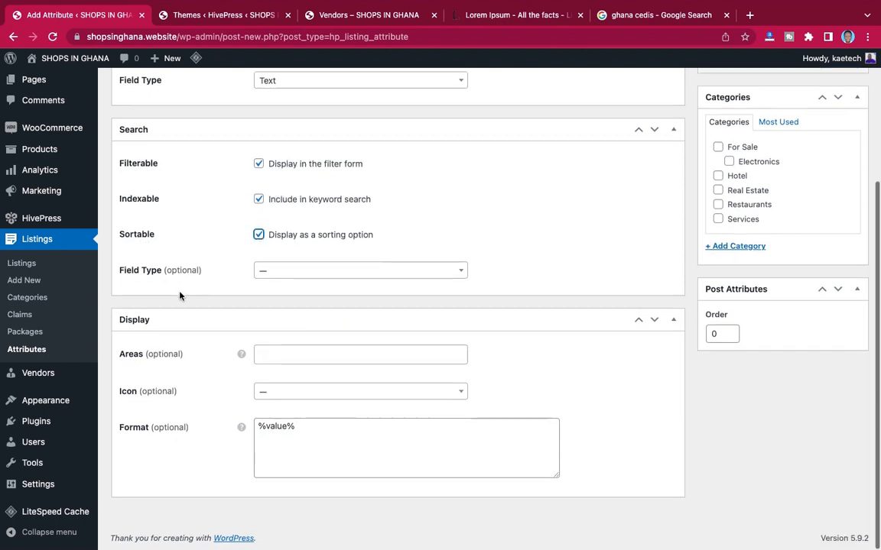
pyautogui.click(308, 272)
pyautogui.scroll(-2, 292, 348)
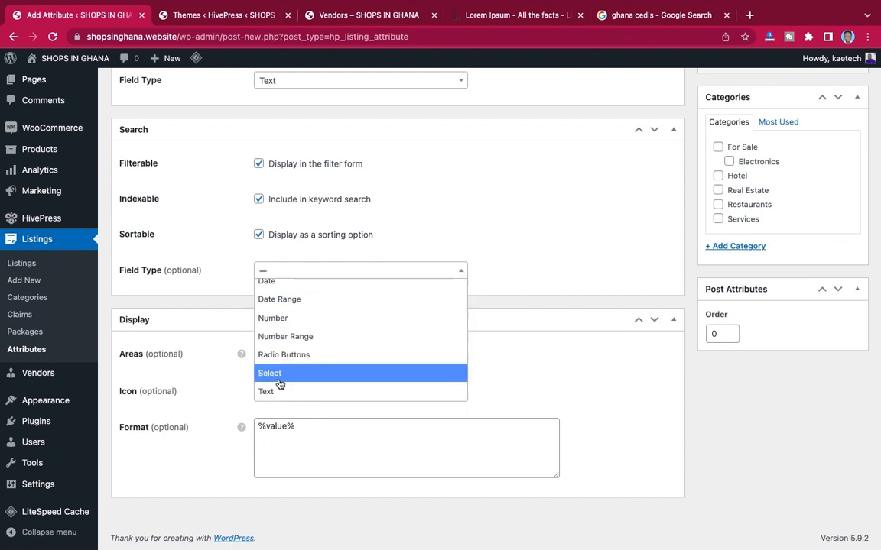
pyautogui.scroll(2, 291, 352)
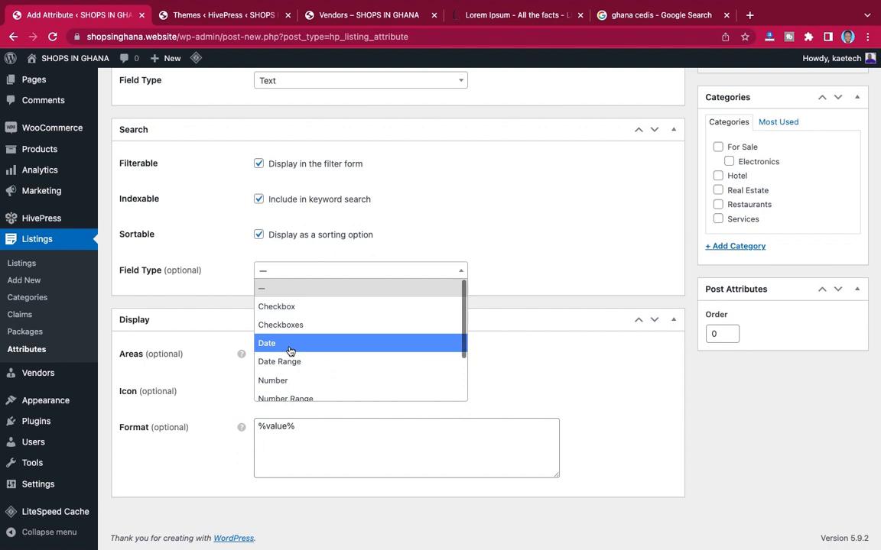
pyautogui.click(217, 285)
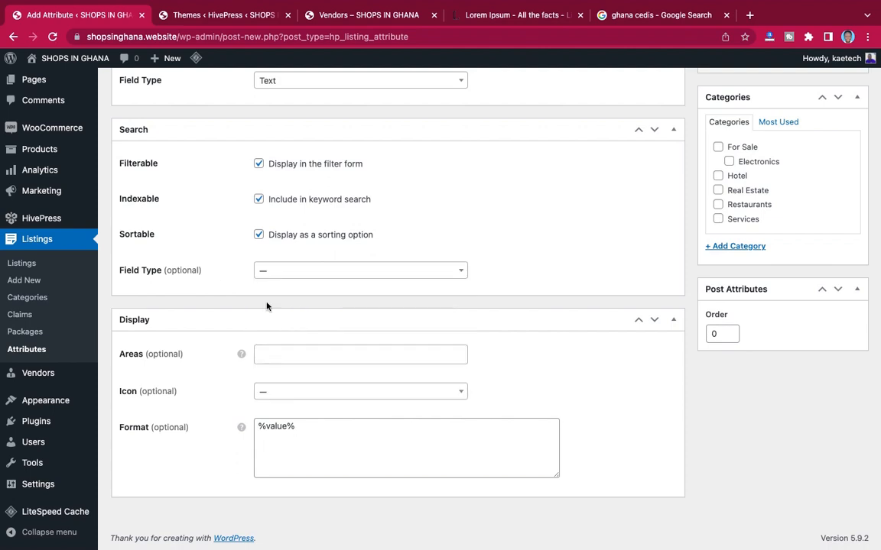
# Display the Booking Fee attribute in the Block (secondary) and Page (secondary) areas with the format GH₵%value%/day.
pyautogui.scroll(2, 267, 306)
pyautogui.scroll(-3, 268, 305)
pyautogui.click(268, 355)
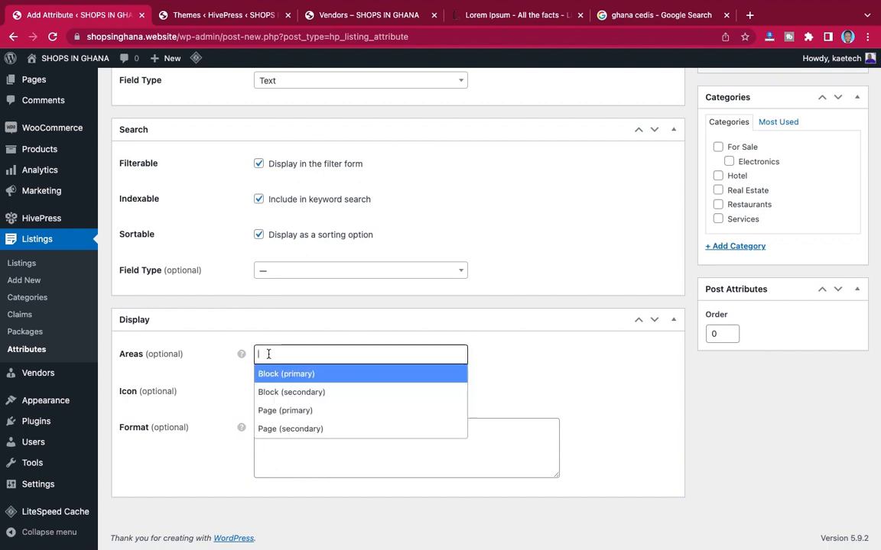
pyautogui.click(271, 393)
pyautogui.click(367, 354)
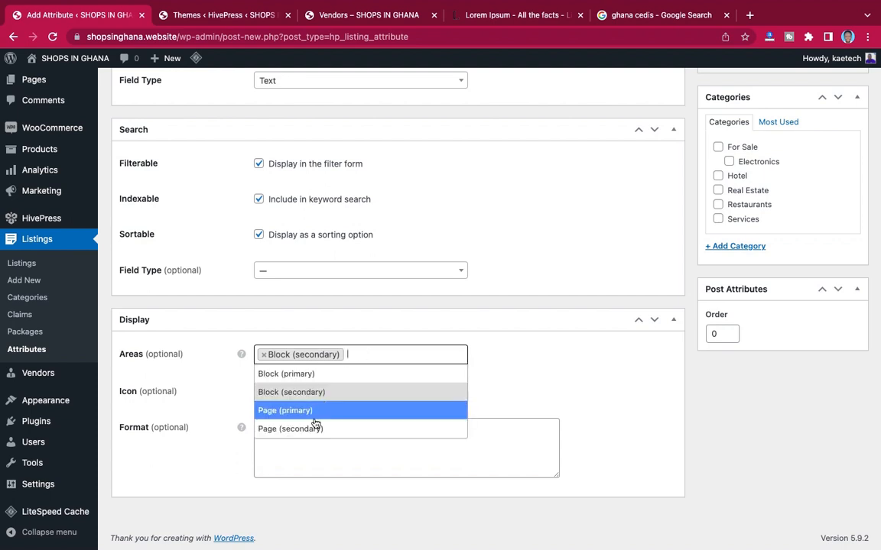
pyautogui.click(328, 428)
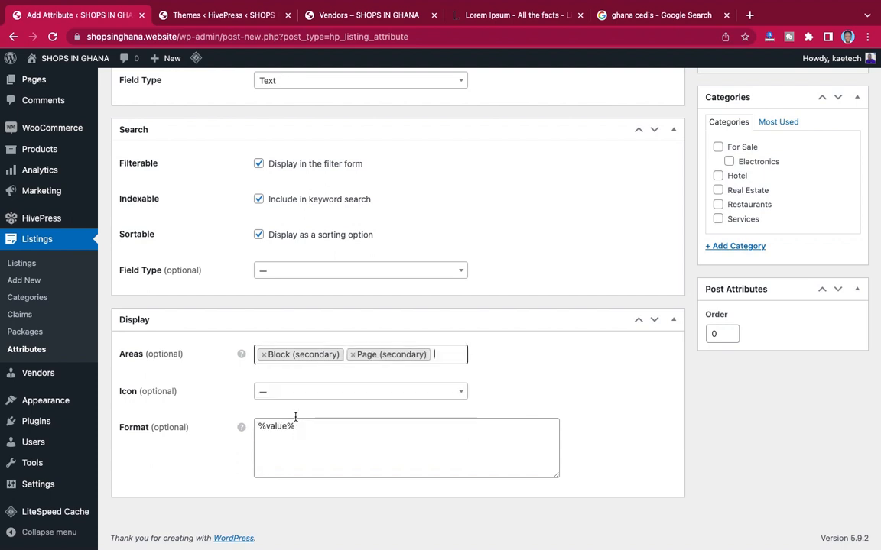
pyautogui.click(258, 428)
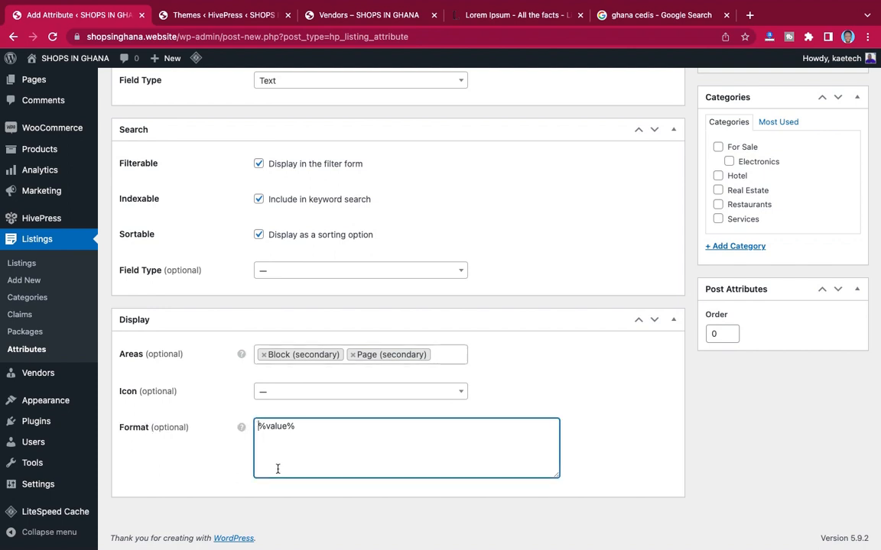
pyautogui.write('GH₵')
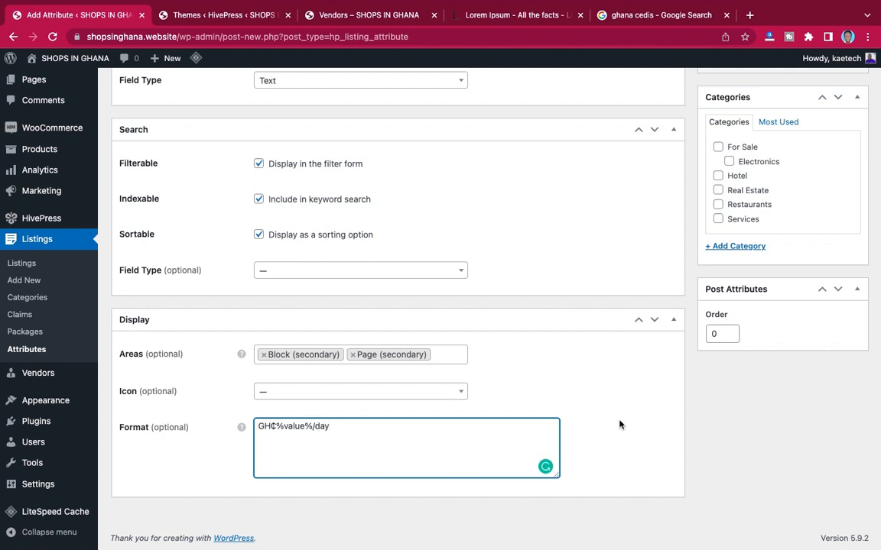
# Assign the Booking Fee attribute to the Hotel category and publish it.
pyautogui.scroll(5, 620, 425)
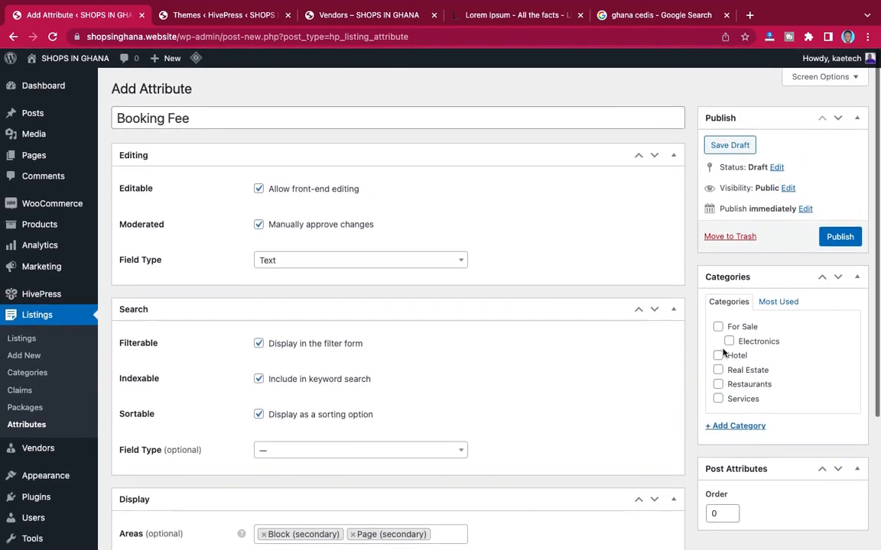
pyautogui.click(717, 356)
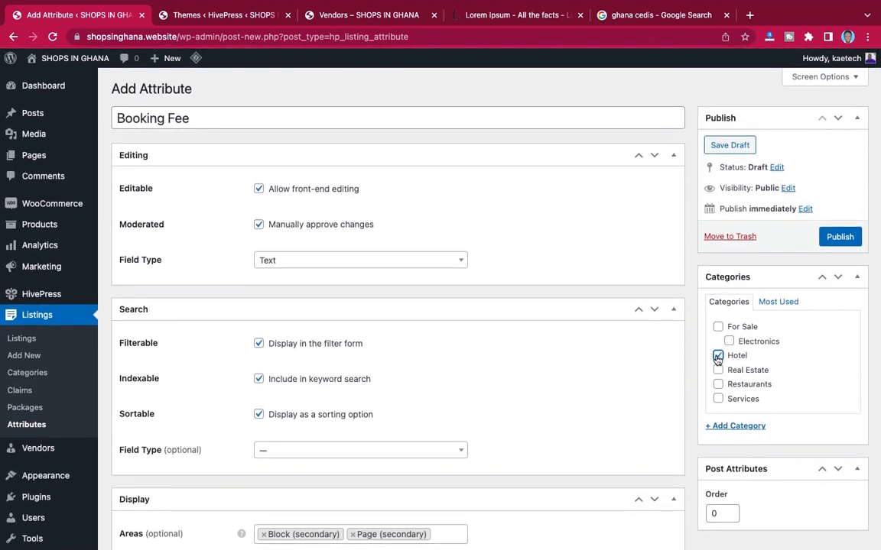
pyautogui.click(840, 237)
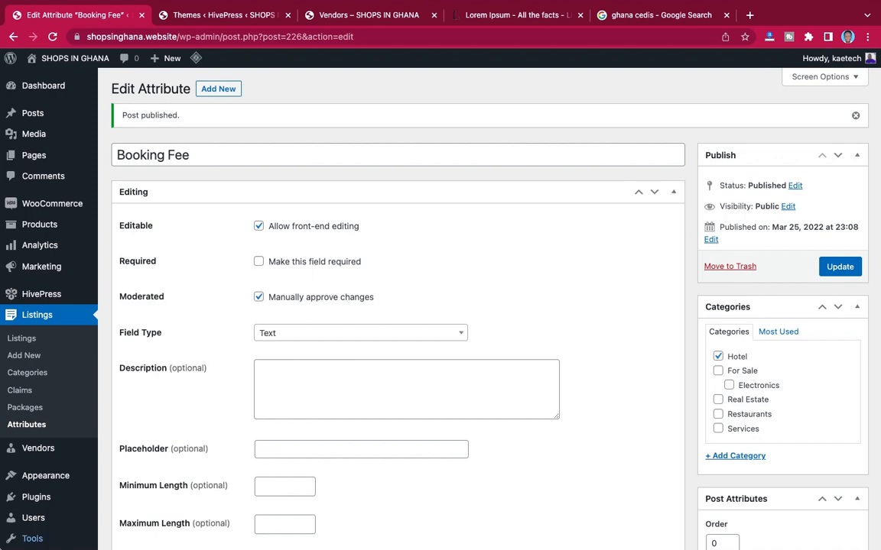
# Switch to the incognito browser window and register a site account with the user's email and password, agreeing to the terms and conditions.
pyautogui.moveTo(31, 548)
pyautogui.hotkey('ctrl', 'Left')
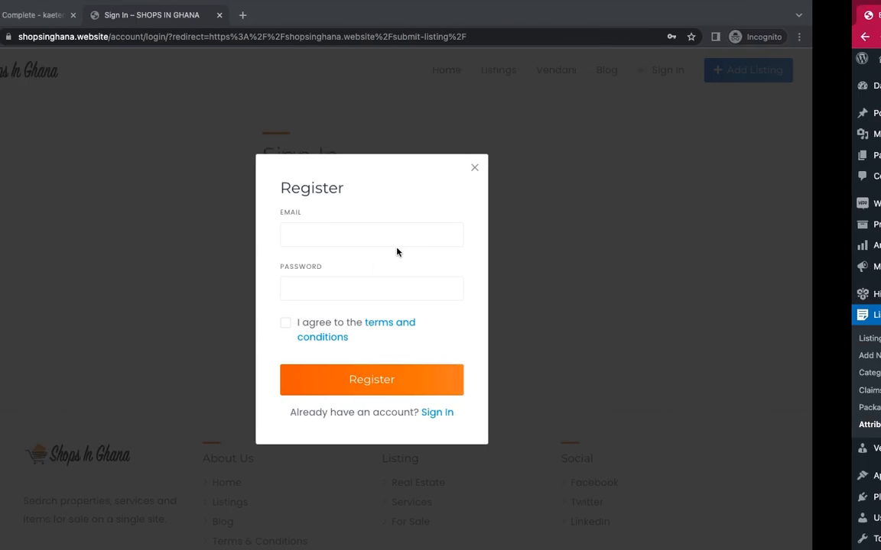
pyautogui.click(380, 241)
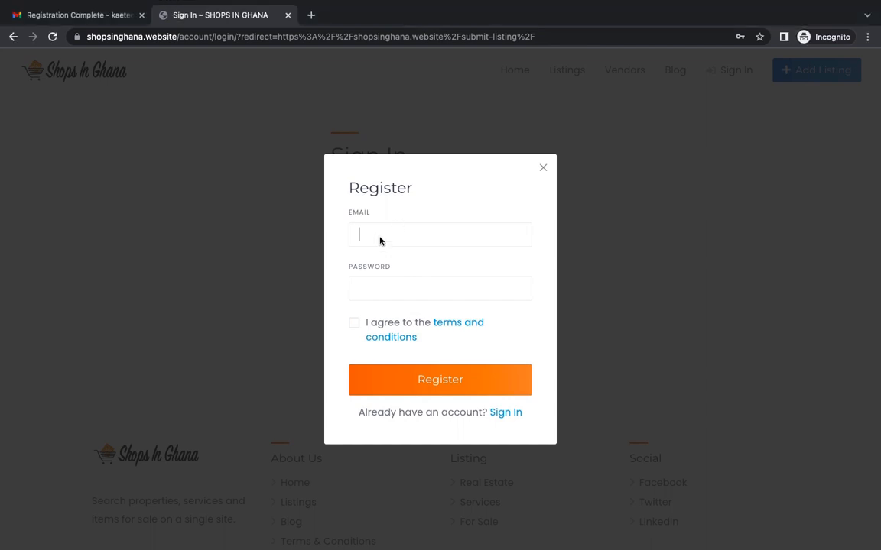
pyautogui.write('kae')
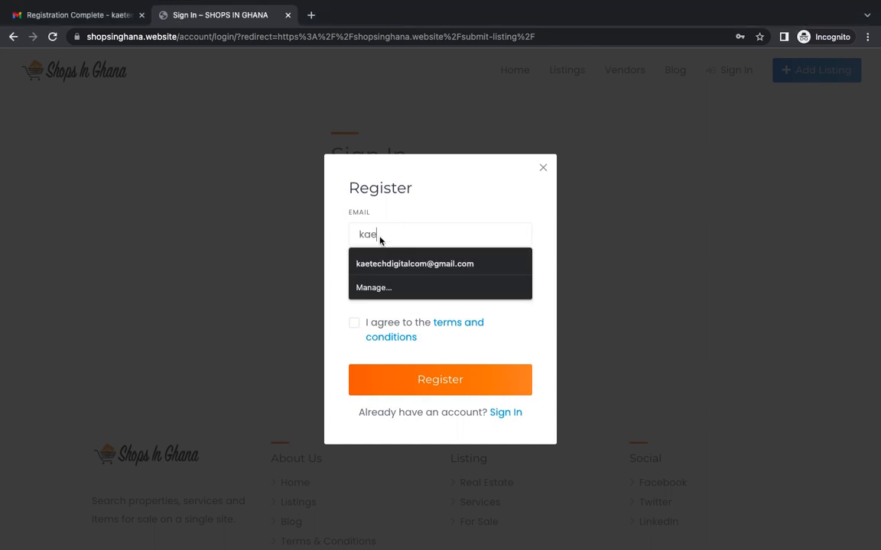
pyautogui.click(381, 264)
pyautogui.click(381, 286)
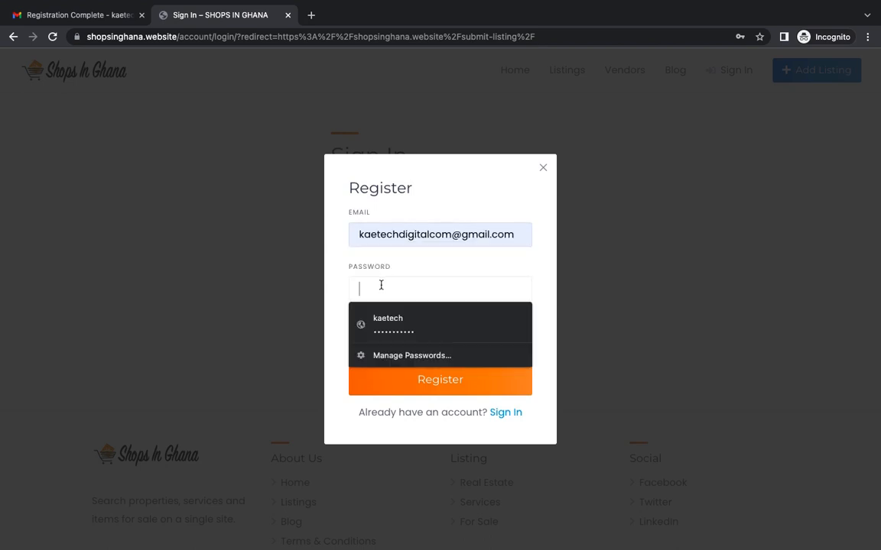
pyautogui.write('•••••••')
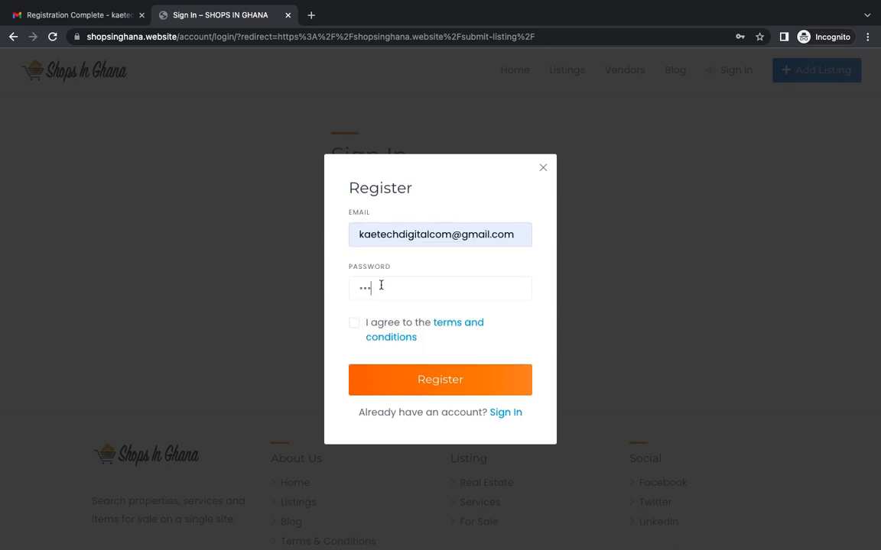
pyautogui.write('••••••••')
pyautogui.click(354, 322)
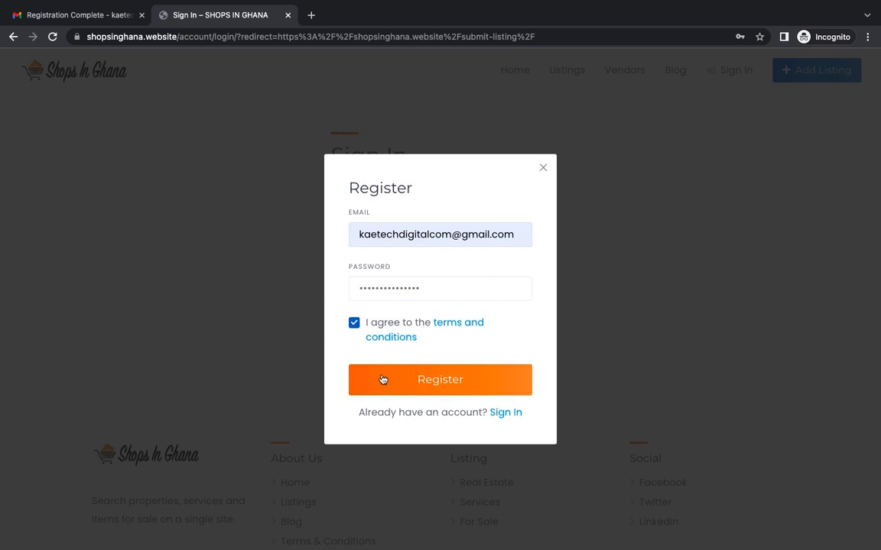
pyautogui.click(460, 380)
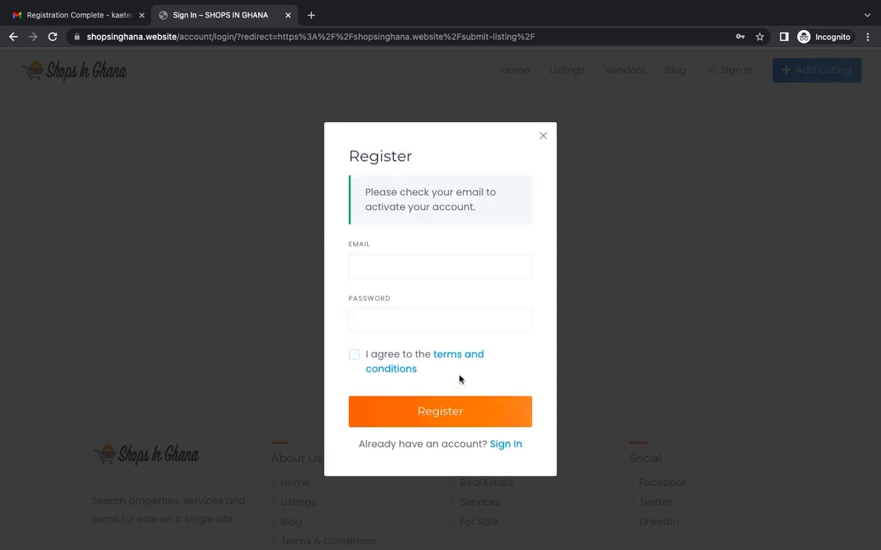
# Switch to Gmail, reload the inbox, and follow the verification link in the newest Email Verification message to activate the account.
pyautogui.click(91, 15)
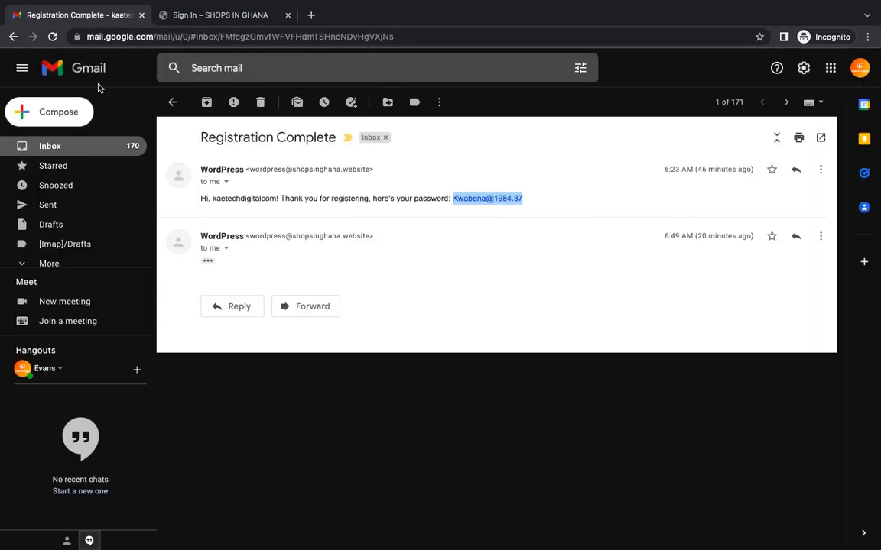
pyautogui.click(48, 144)
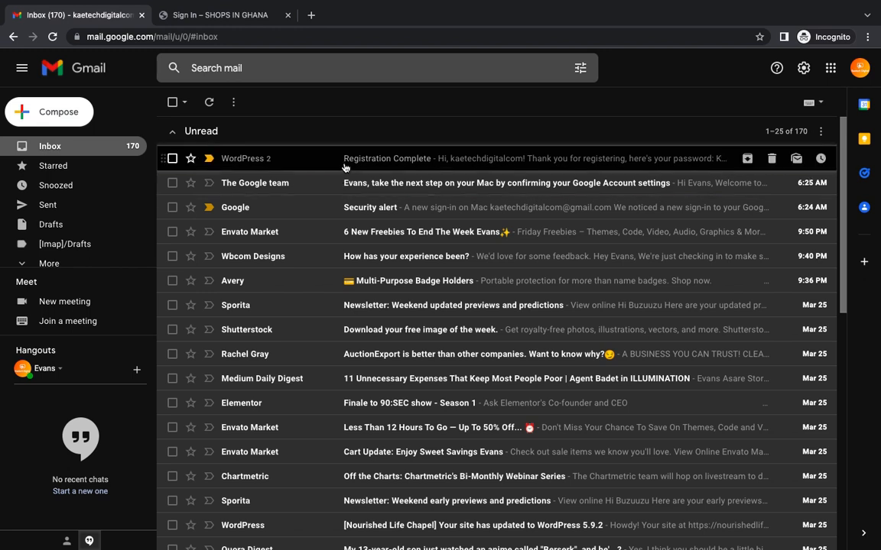
pyautogui.click(442, 163)
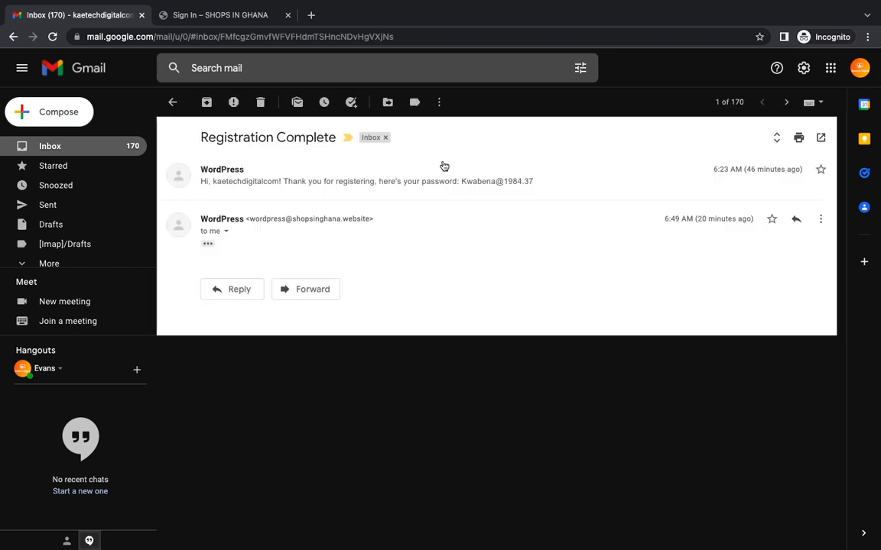
pyautogui.click(102, 147)
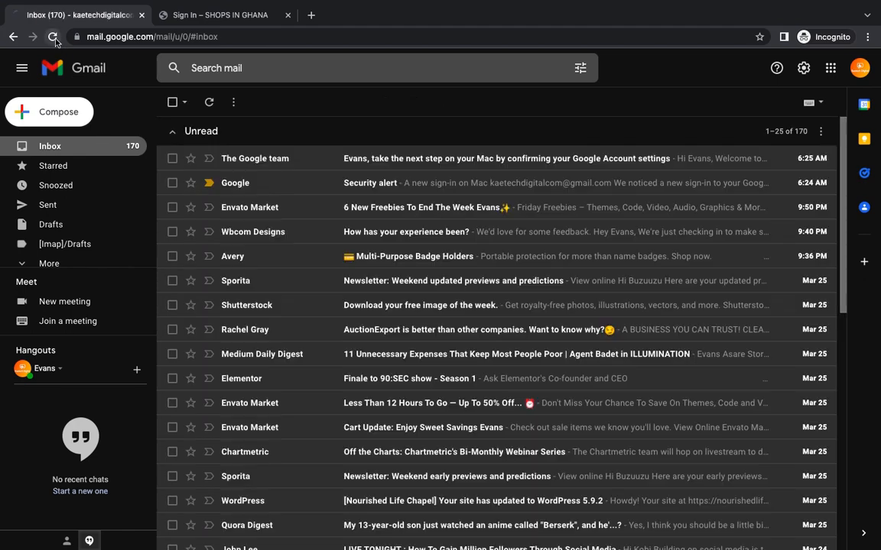
pyautogui.click(54, 38)
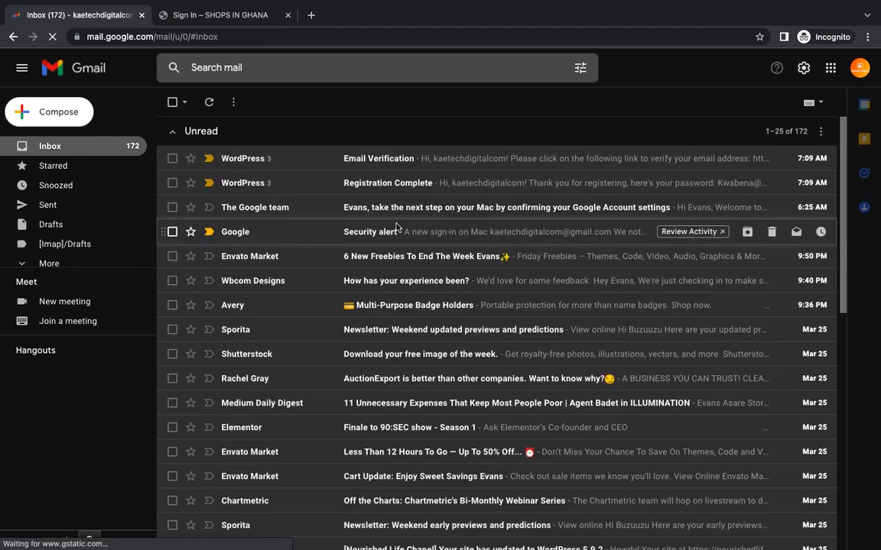
pyautogui.click(394, 161)
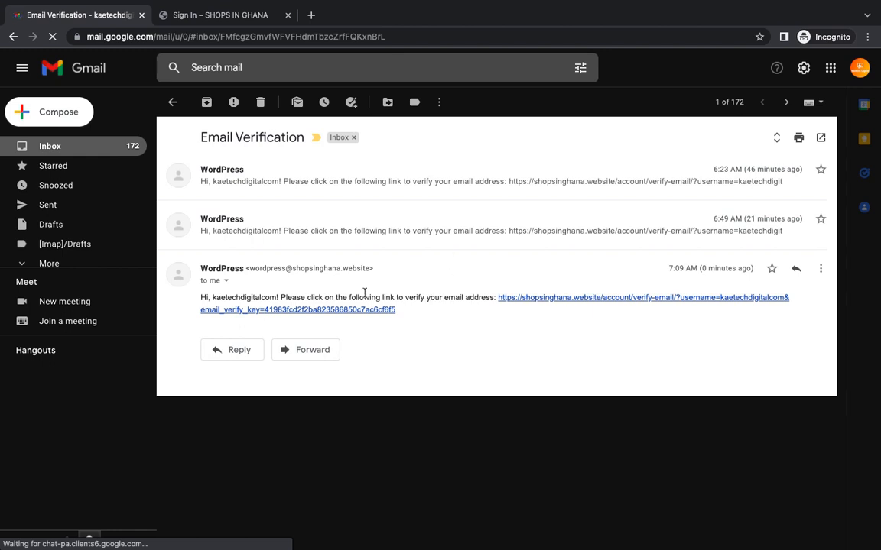
pyautogui.click(562, 298)
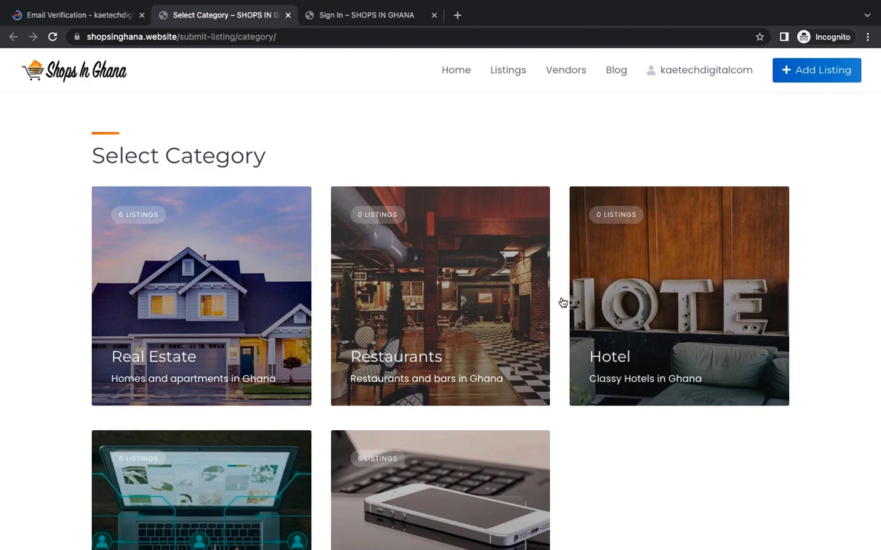
pyautogui.scroll(-3, 560, 300)
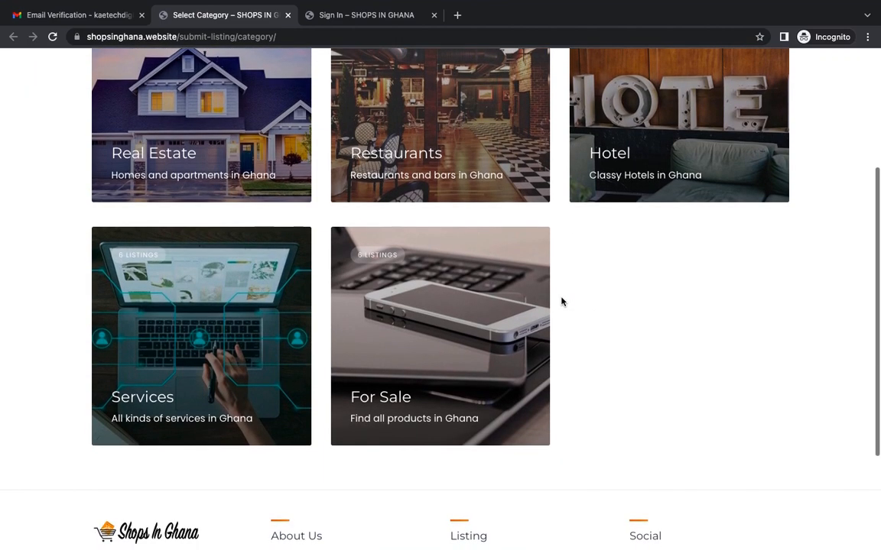
# Examine the categories offered for a new listing on the Select Category page as the newly registered user.
pyautogui.scroll(3, 561, 300)
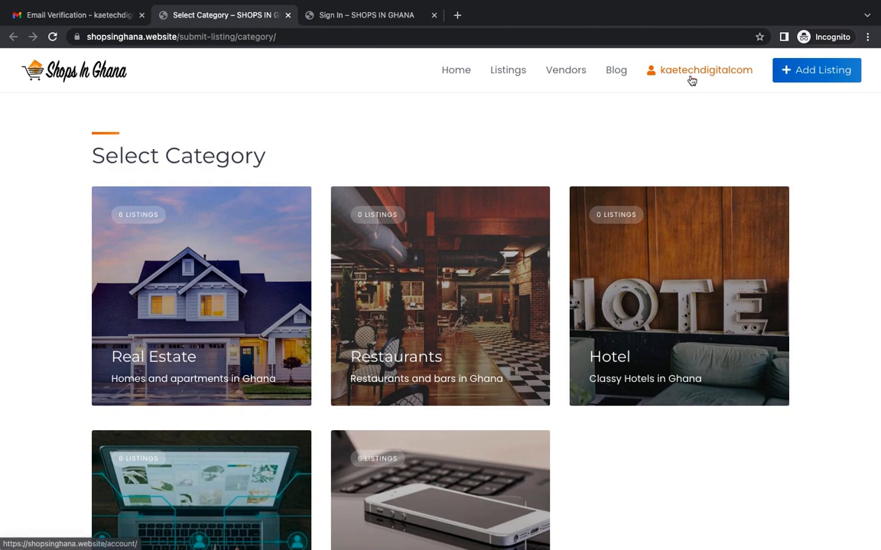
pyautogui.scroll(-4, 389, 338)
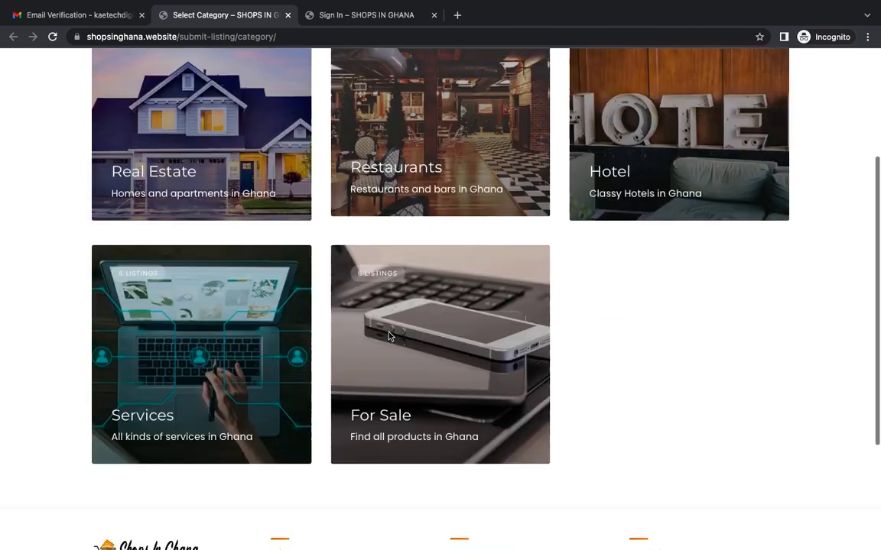
pyautogui.scroll(3, 389, 338)
pyautogui.scroll(1, 389, 336)
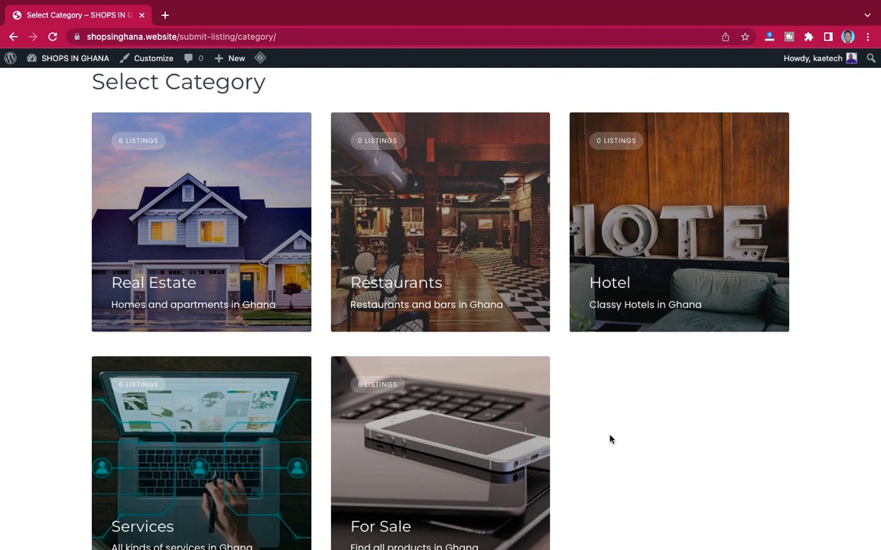
# Switch to the administrator's browser window, check its listing categories, and return to the Shops In Ghana home page.
pyautogui.scroll(-3, 610, 439)
pyautogui.scroll(1, 610, 439)
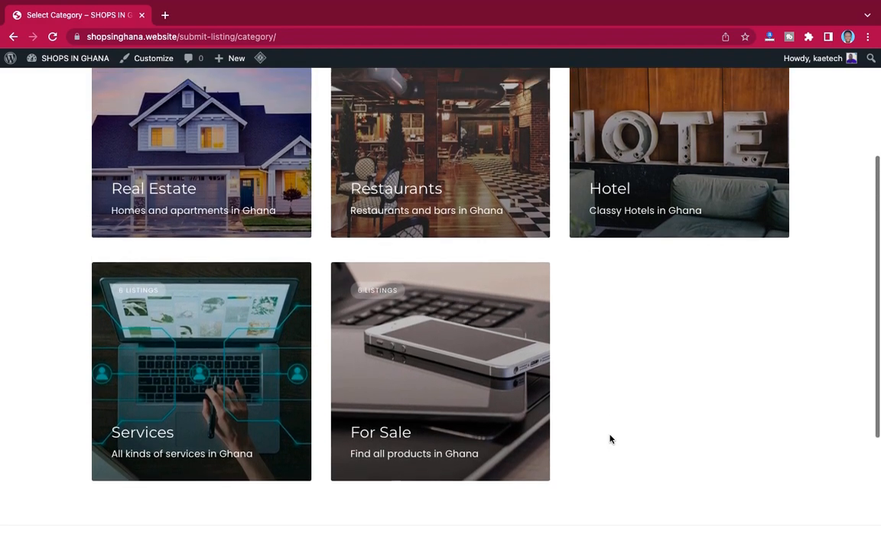
pyautogui.scroll(3, 610, 438)
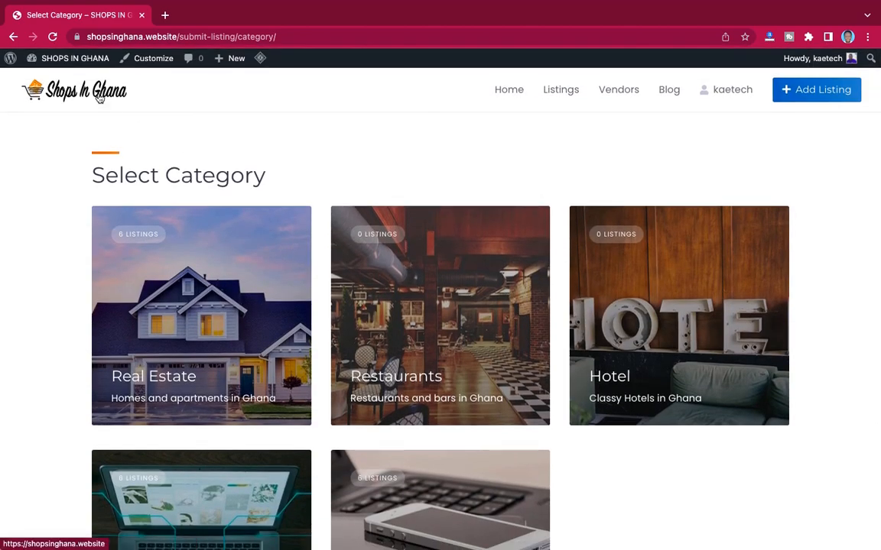
pyautogui.click(98, 98)
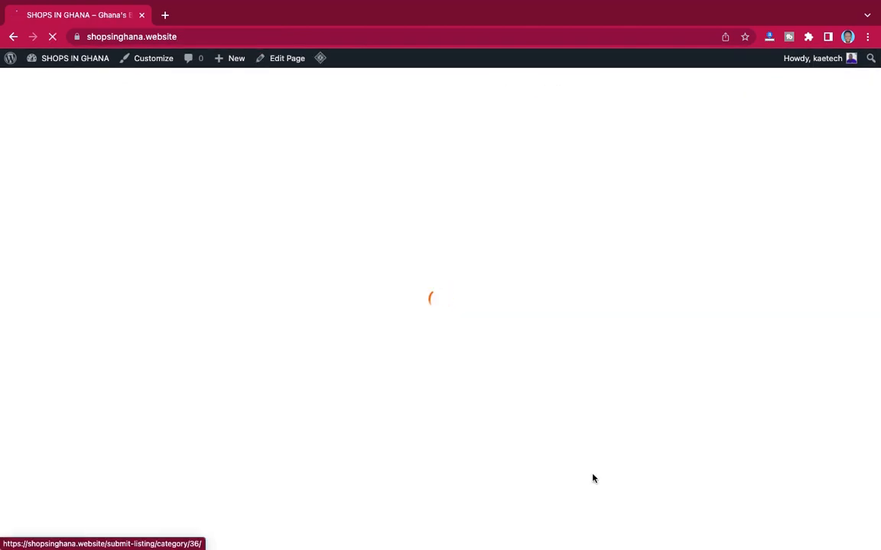